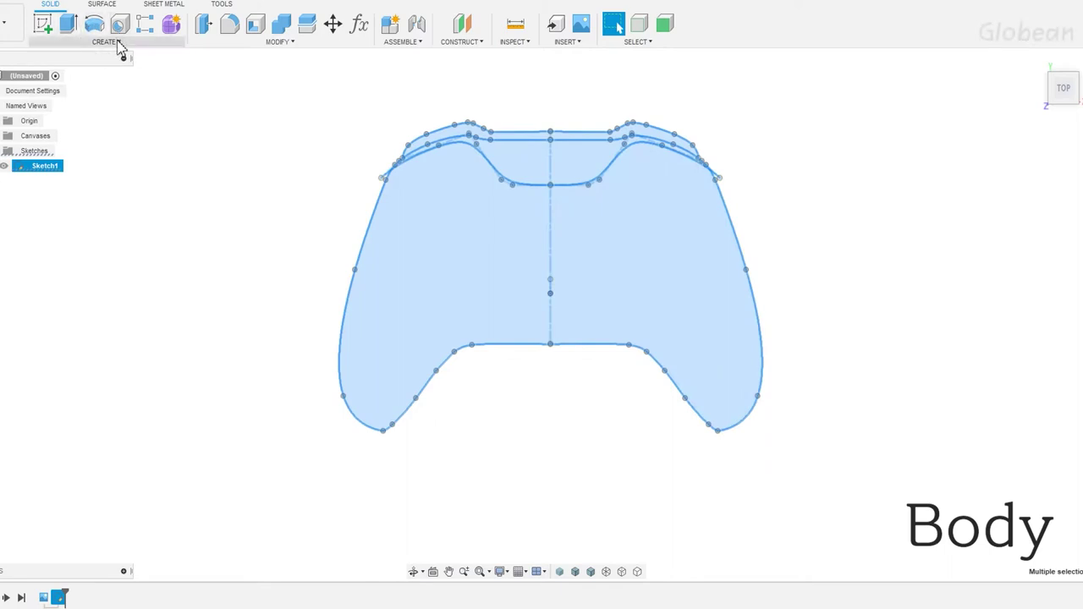
Extrude the controller outline sketch into thin surface walls from the Surface tools.
{"action": "left_click", "coordinate": [101, 4]}
{"action": "left_click", "coordinate": [90, 23]}
{"action": "key", "text": "Return"}
{"action": "mouse_move", "coordinate": [774, 215]}
{"action": "middle_mouse_down", "text": "shift"}
{"action": "mouse_move", "coordinate": [578, 264]}
{"action": "mouse_move", "coordinate": [584, 254]}
{"action": "middle_mouse_up", "text": "shift"}
Inspect the four new surface bodies, Body1 through Body4, in the browser.
{"action": "right_click", "coordinate": [46, 151]}
{"action": "right_click", "coordinate": [45, 166]}
{"action": "left_click", "coordinate": [96, 405]}
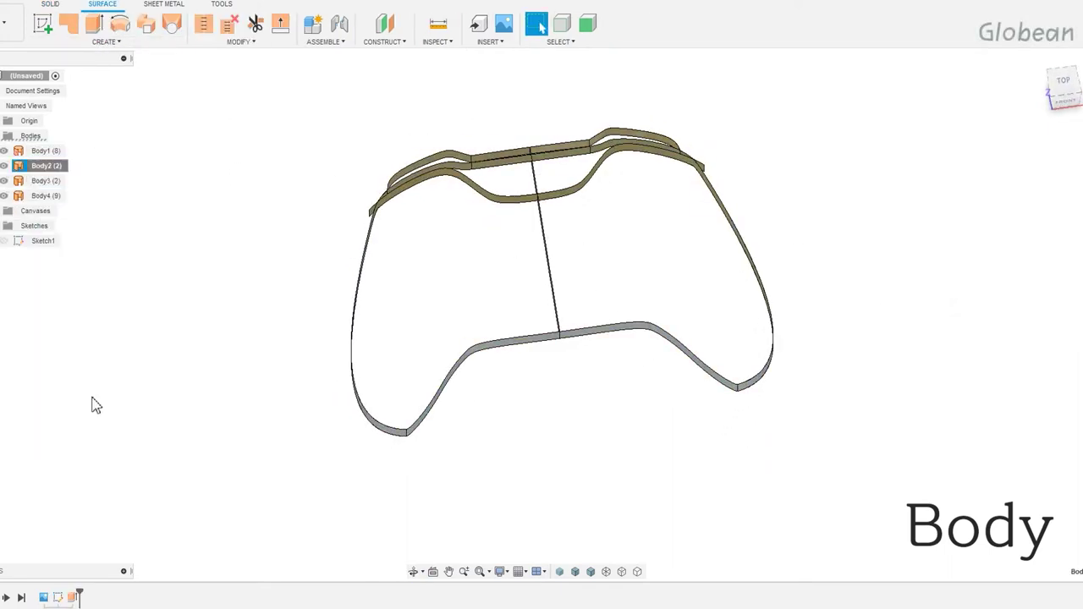
{"action": "right_click", "coordinate": [46, 180]}
{"action": "right_click", "coordinate": [46, 195]}
{"action": "left_click", "coordinate": [246, 278]}
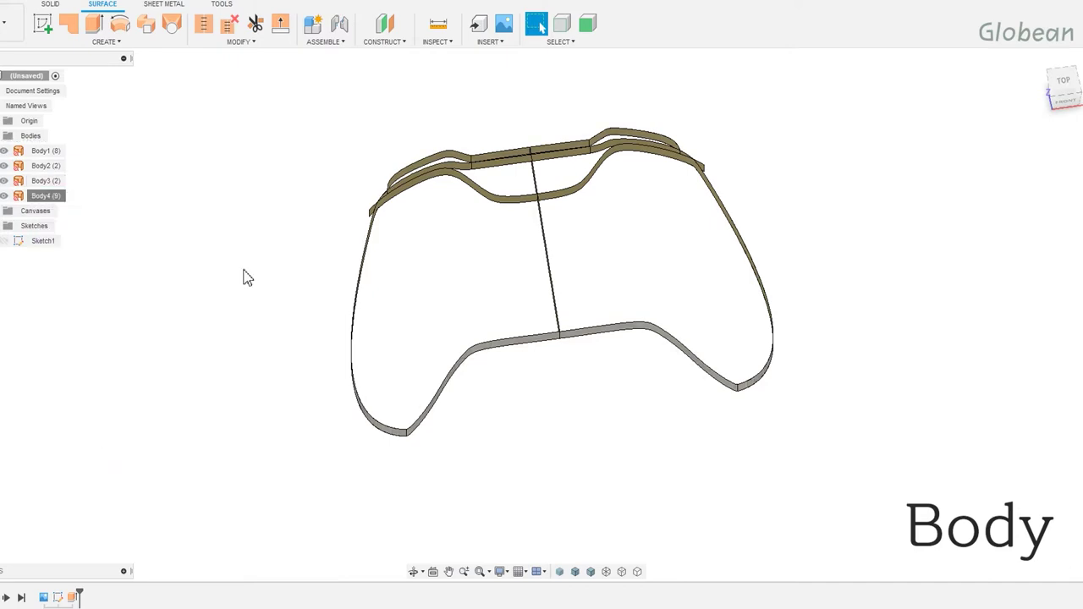
{"action": "left_click", "coordinate": [42, 24]}
Build joined four-sided T-spline faces along the top bumper, from the centre line to the left edge.
{"action": "left_click", "coordinate": [581, 234]}
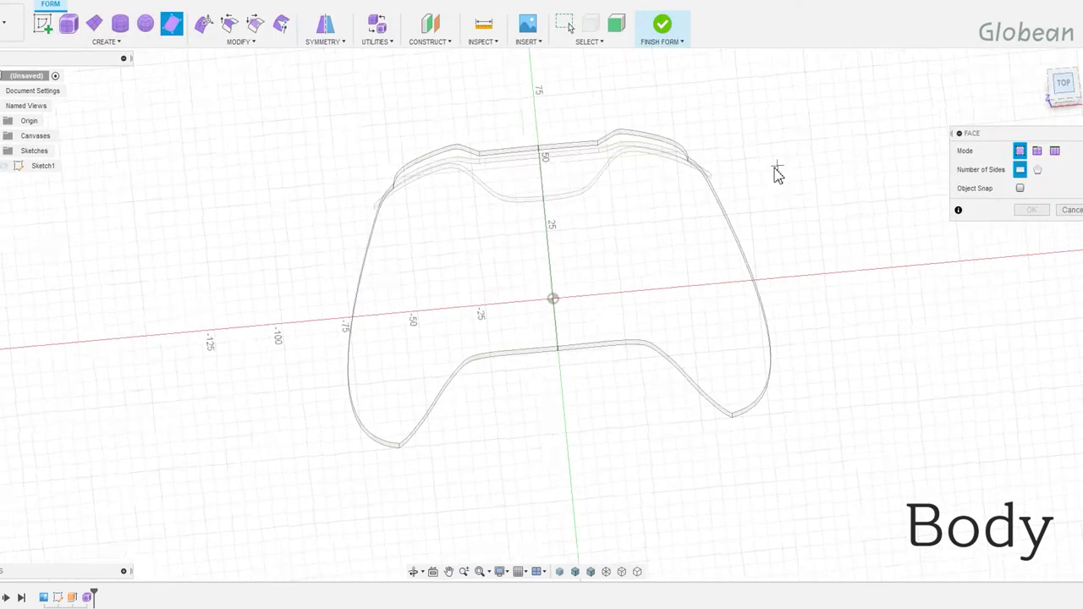
{"action": "scroll", "coordinate": [540, 214], "scroll_direction": "up", "scroll_amount": 5}
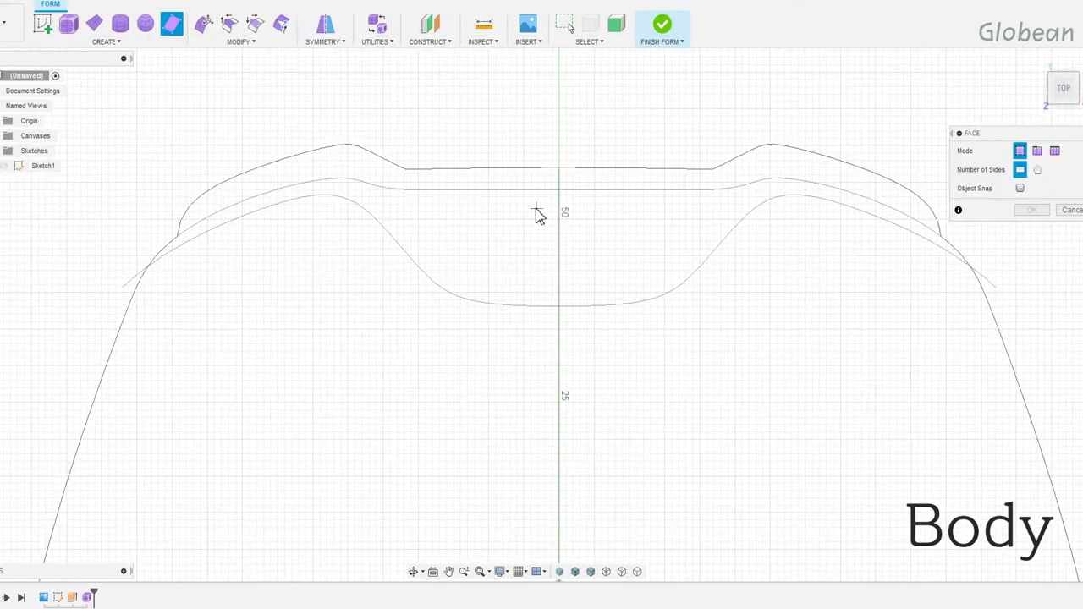
{"action": "left_click", "coordinate": [451, 294]}
{"action": "left_click", "coordinate": [471, 190]}
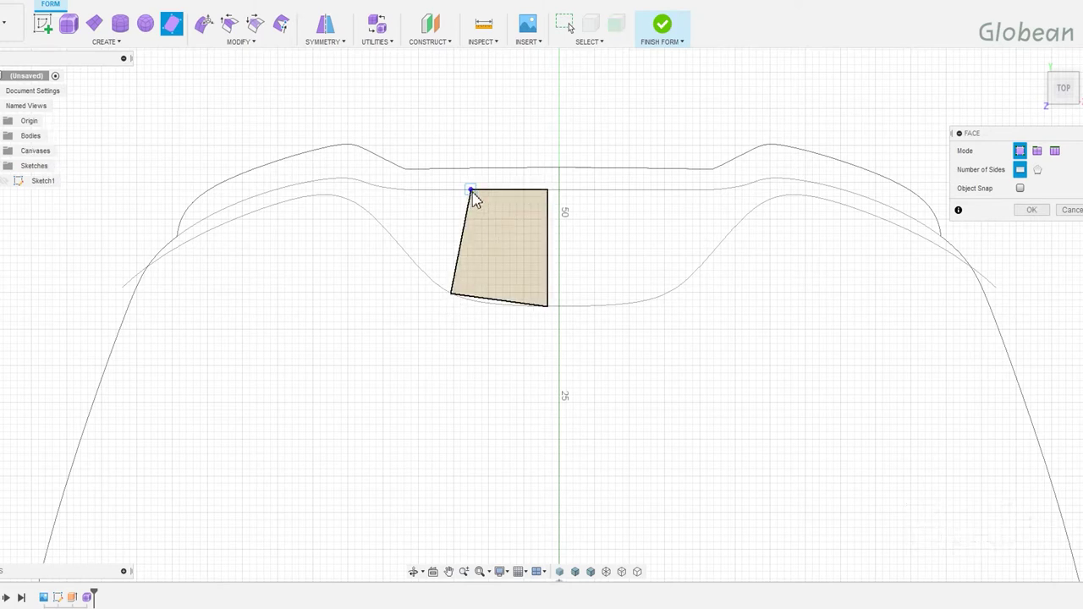
{"action": "left_click", "coordinate": [400, 189]}
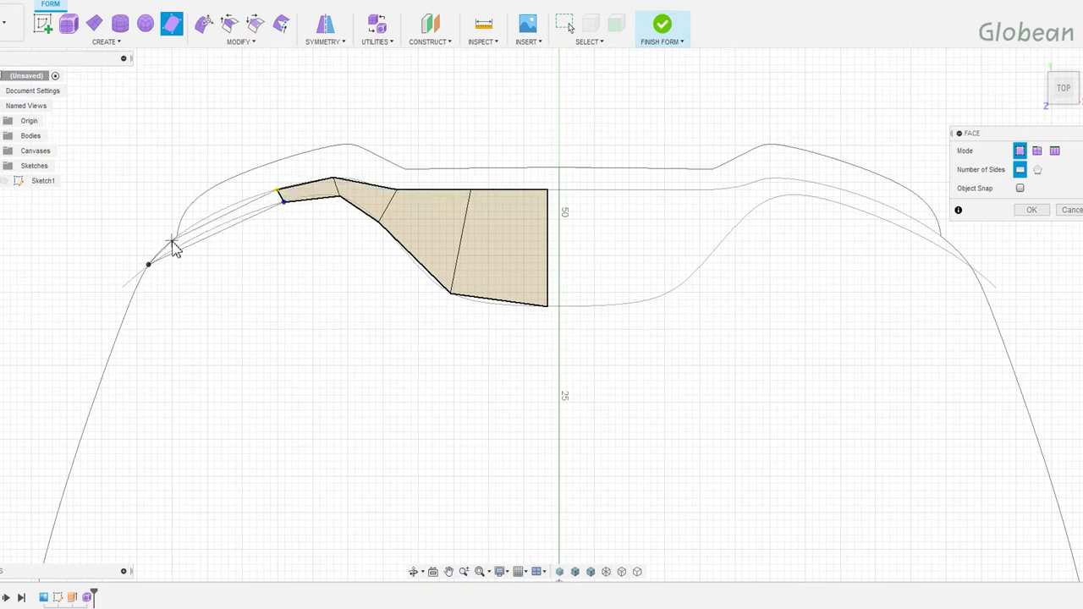
{"action": "left_click", "coordinate": [172, 246]}
{"action": "scroll", "coordinate": [172, 246], "scroll_direction": "down", "scroll_amount": 2}
{"action": "scroll", "coordinate": [435, 282], "scroll_direction": "down", "scroll_amount": 3}
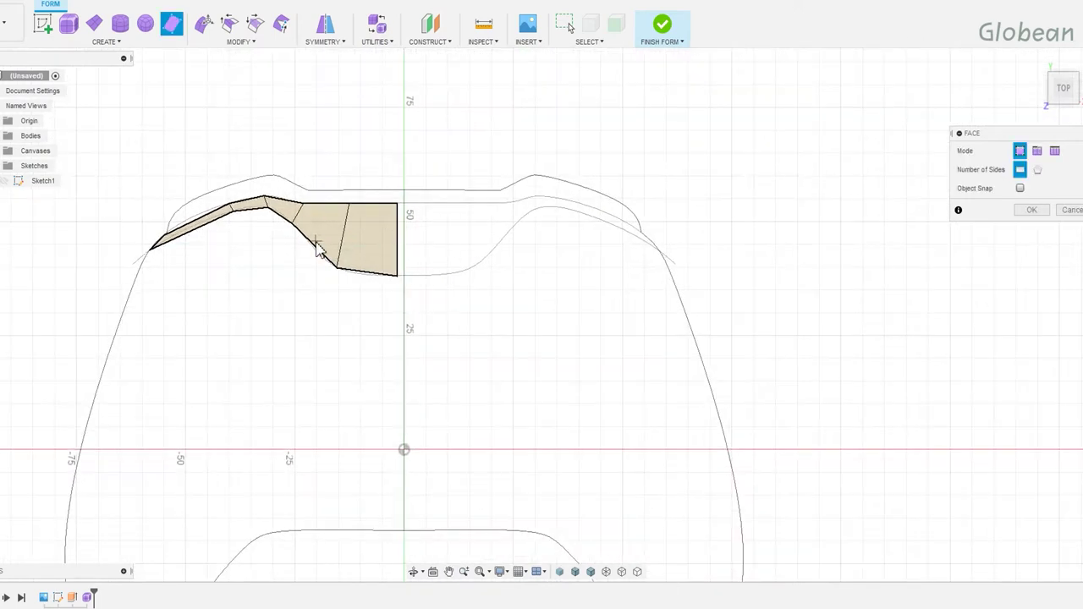
{"action": "left_click", "coordinate": [325, 40]}
Clear the form's symmetry and mirror-duplicate the bumper strip across the centre plane.
{"action": "left_click", "coordinate": [337, 112]}
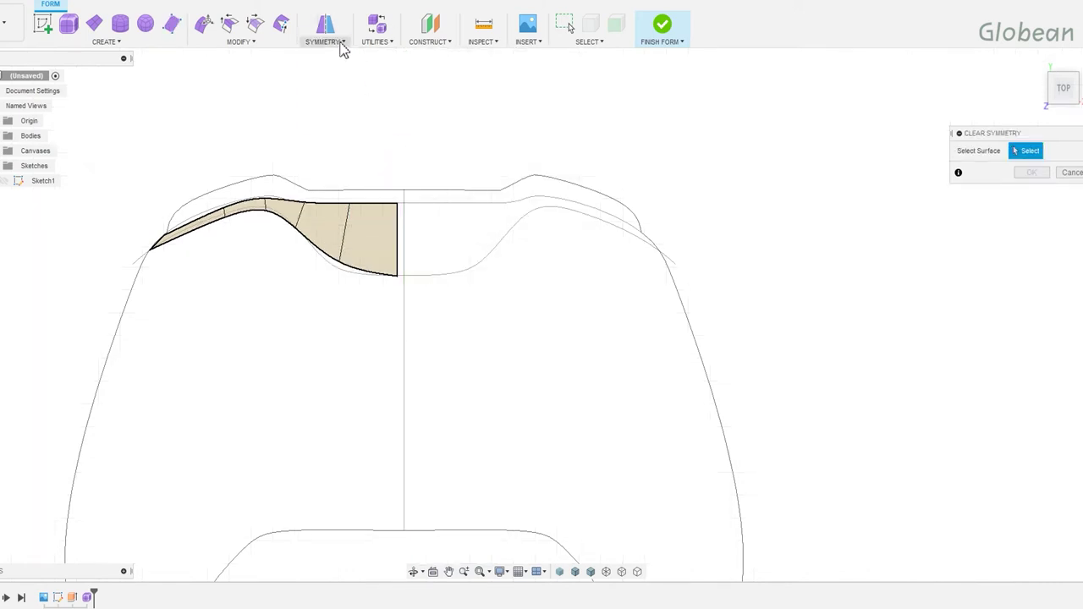
{"action": "left_click", "coordinate": [331, 41]}
{"action": "left_click", "coordinate": [359, 84]}
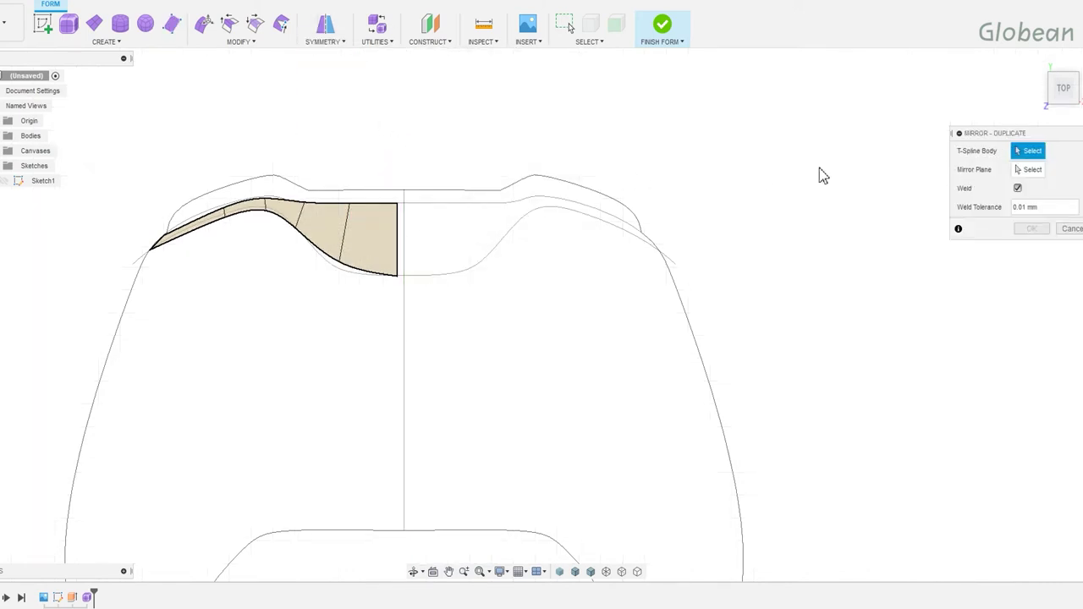
{"action": "mouse_move", "coordinate": [406, 401]}
{"action": "middle_mouse_down", "text": "shift"}
{"action": "mouse_move", "coordinate": [494, 317]}
{"action": "mouse_move", "coordinate": [474, 305]}
{"action": "middle_mouse_up", "text": "shift"}
{"action": "left_click", "coordinate": [423, 402]}
{"action": "left_click", "coordinate": [1035, 230]}
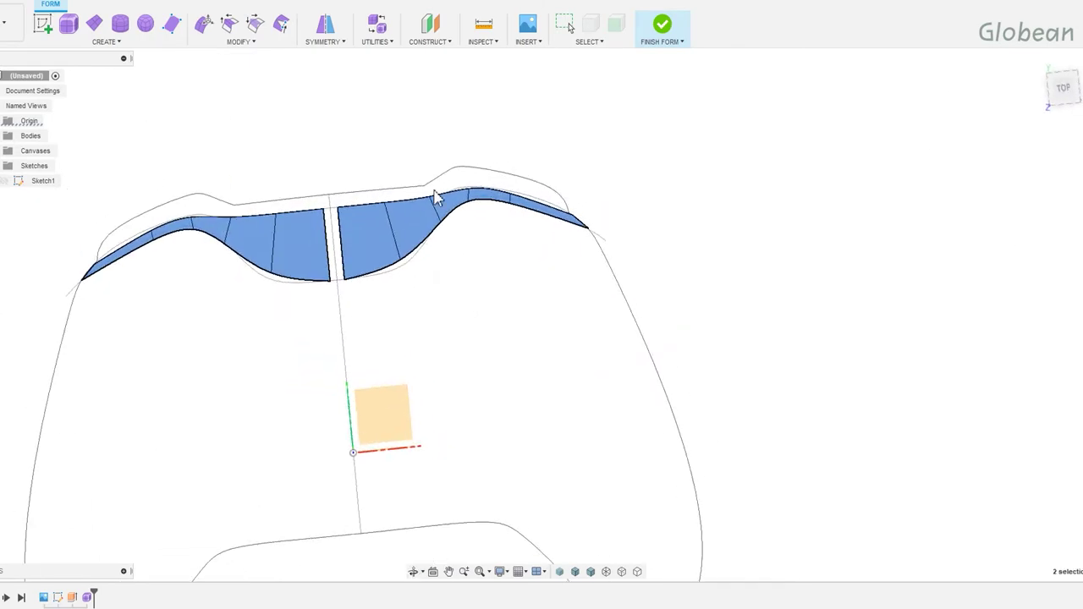
Weld the three matching centre vertex pairs so both halves form one band.
{"action": "left_click", "coordinate": [281, 24]}
{"action": "scroll", "coordinate": [350, 201], "scroll_direction": "up", "scroll_amount": 3}
{"action": "scroll", "coordinate": [592, 220], "scroll_direction": "up", "scroll_amount": 2}
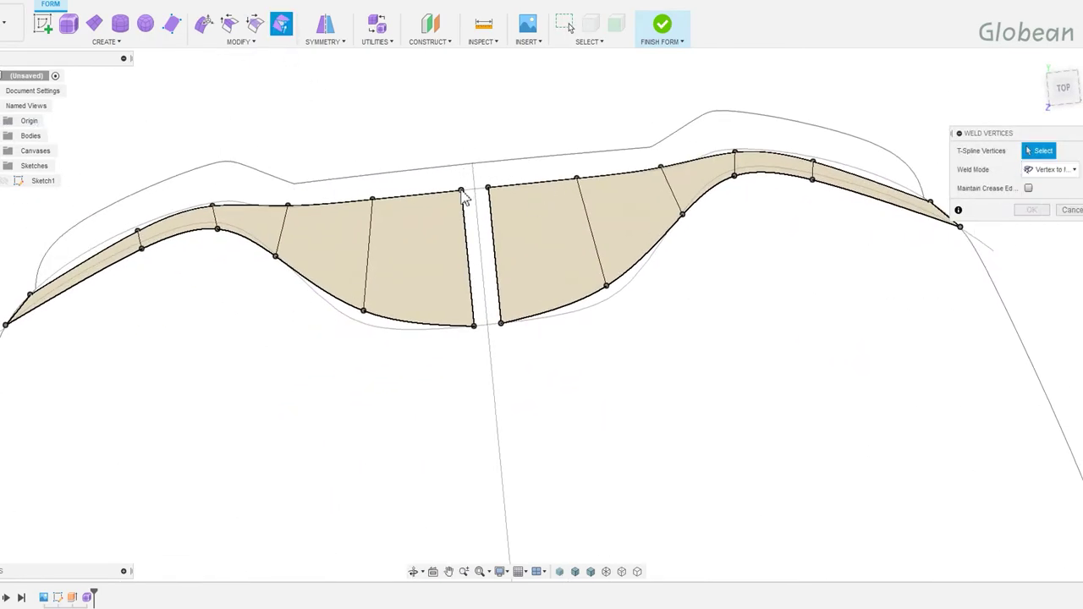
{"action": "left_click", "coordinate": [487, 187]}
{"action": "left_click", "coordinate": [474, 325]}
{"action": "left_click", "coordinate": [501, 322]}
{"action": "scroll", "coordinate": [508, 339], "scroll_direction": "down", "scroll_amount": 3}
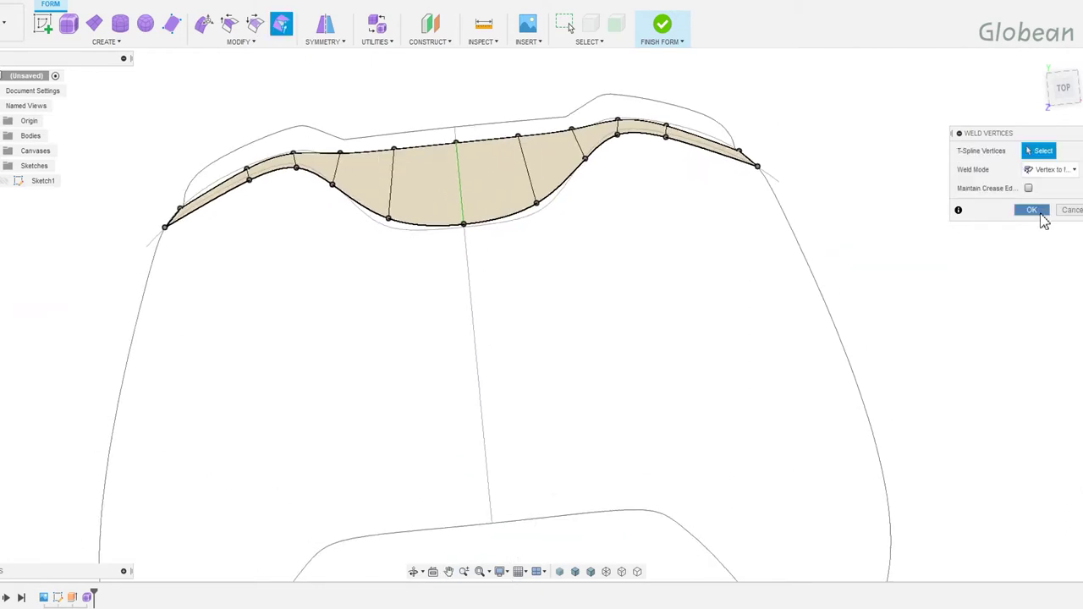
{"action": "left_click", "coordinate": [1032, 210]}
{"action": "key", "text": "Escape"}
{"action": "scroll", "coordinate": [418, 248], "scroll_direction": "up", "scroll_amount": 3}
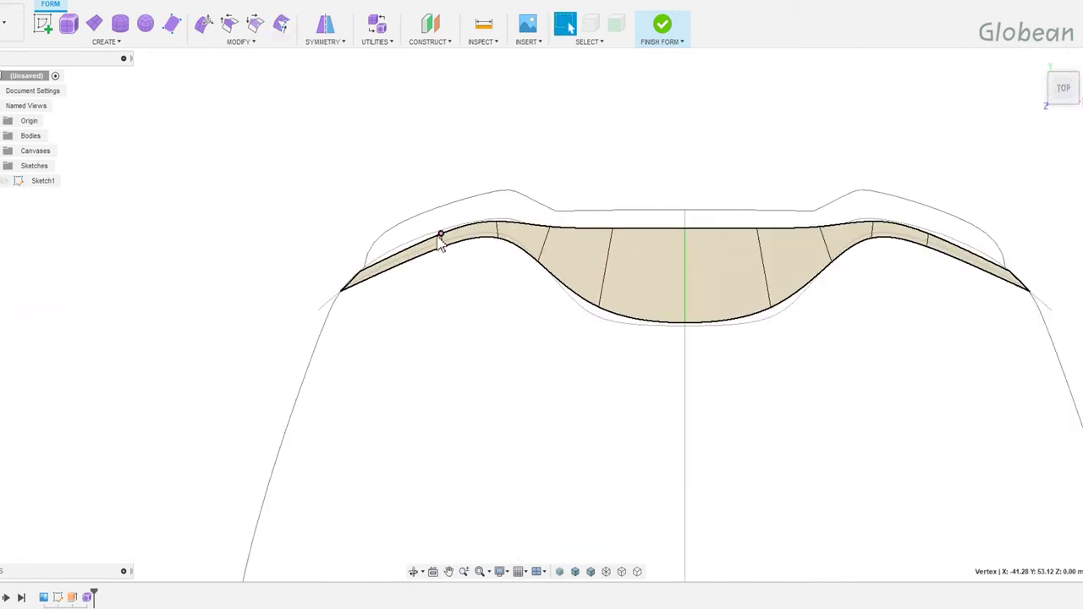
Nudge the left-slope, bottom, upper-left and top bumper vertices onto the controller outline.
{"action": "double_click", "coordinate": [440, 233]}
{"action": "left_click", "coordinate": [379, 251]}
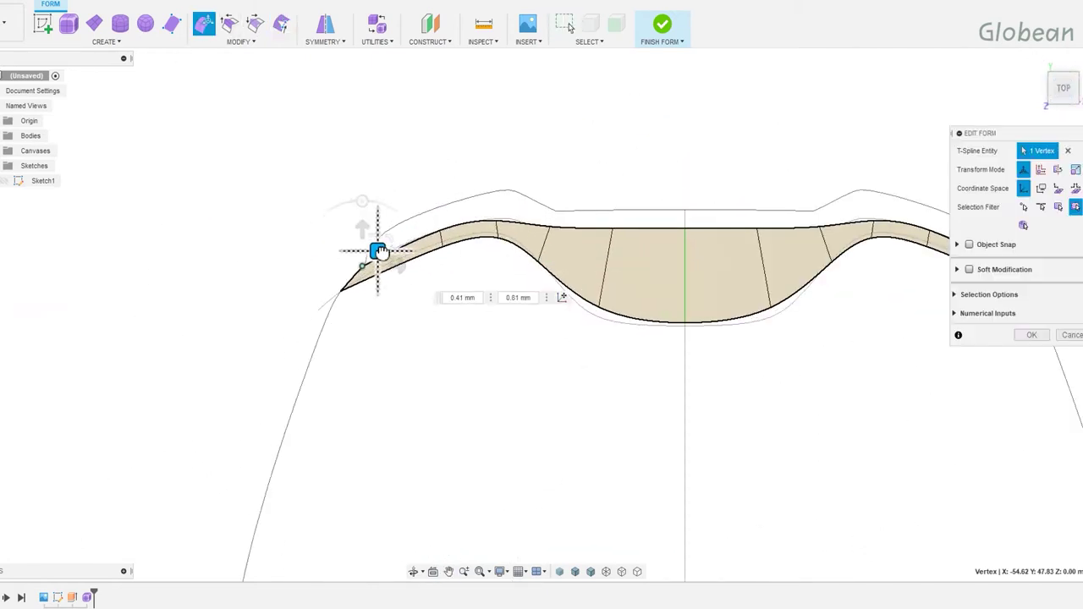
{"action": "left_click_drag", "start_coordinate": [378, 251], "coordinate": [380, 249]}
{"action": "left_click_drag", "start_coordinate": [600, 308], "coordinate": [603, 315]}
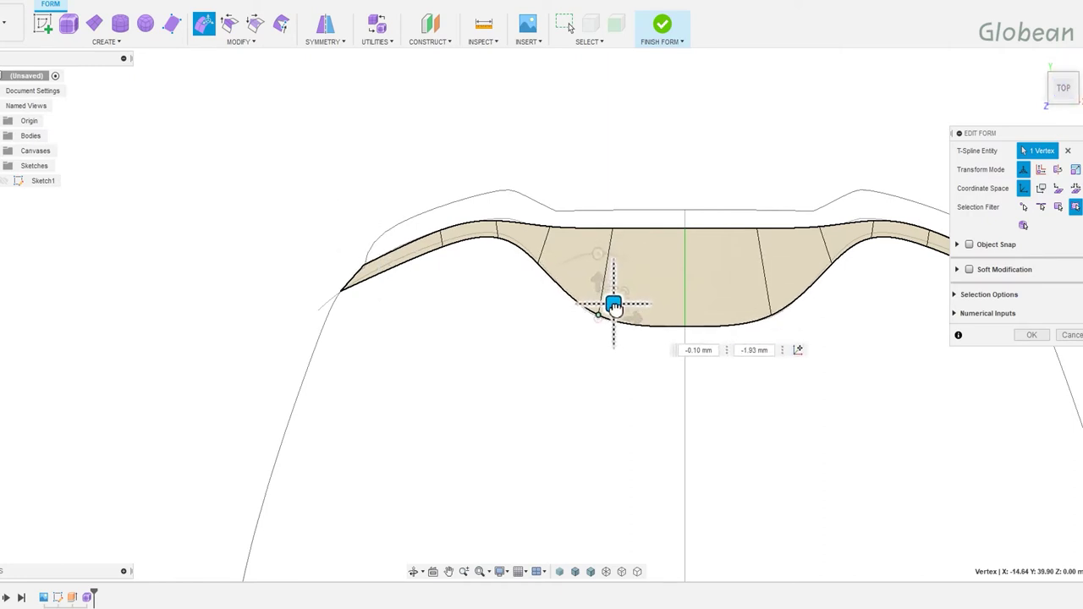
{"action": "left_click_drag", "start_coordinate": [508, 223], "coordinate": [449, 232]}
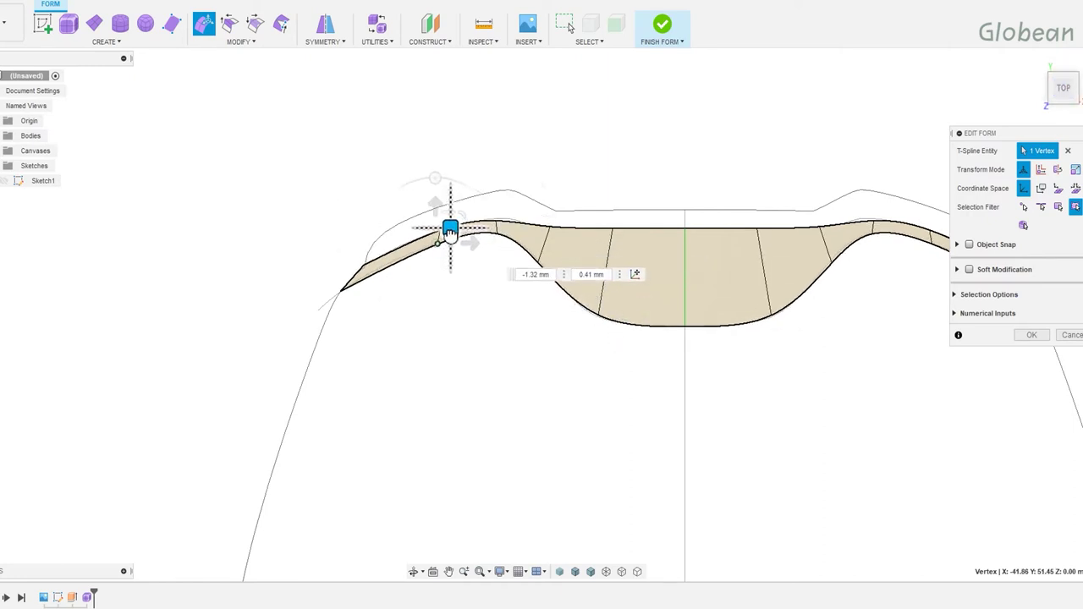
{"action": "middle_click_drag", "start_coordinate": [513, 251], "coordinate": [460, 253]}
{"action": "left_click", "coordinate": [459, 209]}
{"action": "left_click_drag", "start_coordinate": [459, 209], "coordinate": [512, 217]}
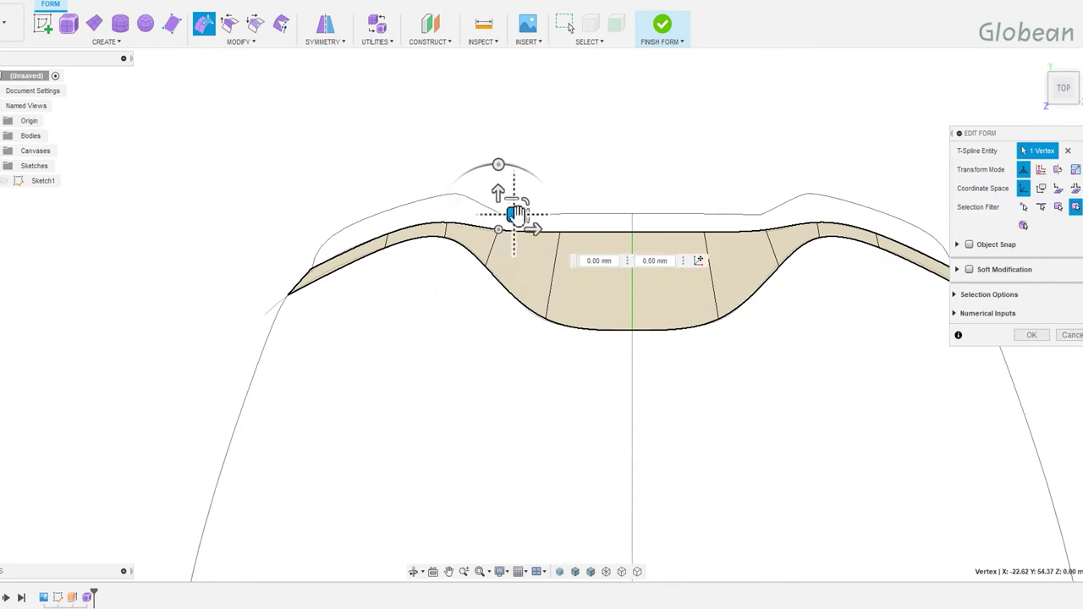
Extend the bumper's lower edges down twice into a central panel and grow arms along both grips.
{"action": "left_click", "coordinate": [551, 380]}
{"action": "mouse_move", "coordinate": [551, 380]}
{"action": "middle_mouse_down"}
{"action": "mouse_move", "coordinate": [440, 404]}
{"action": "mouse_move", "coordinate": [426, 240]}
{"action": "middle_mouse_up"}
{"action": "left_click", "coordinate": [419, 206]}
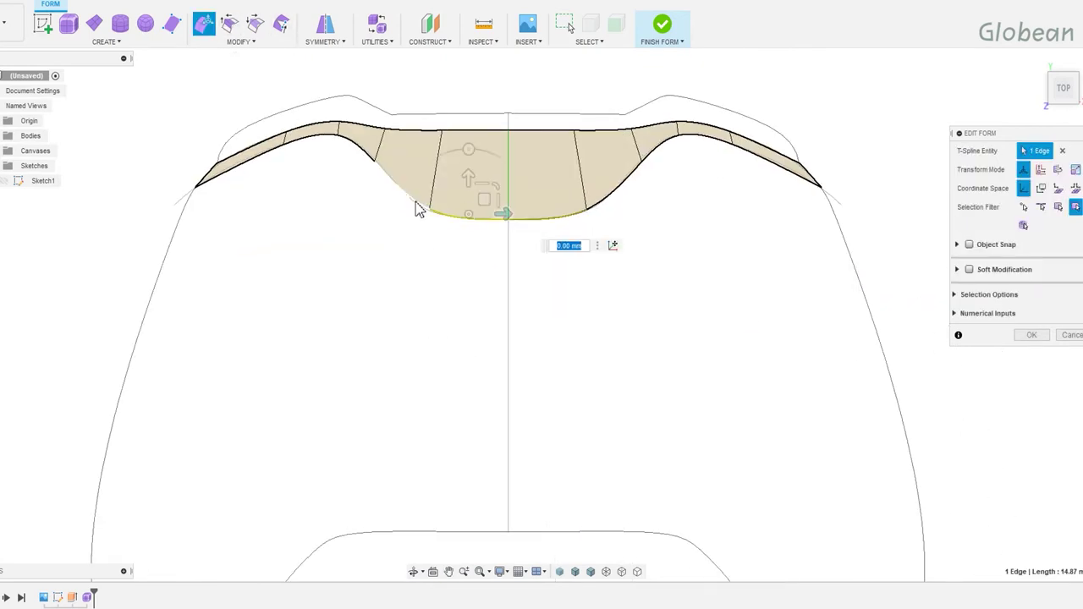
{"action": "left_click_drag", "start_coordinate": [437, 161], "coordinate": [450, 435]}
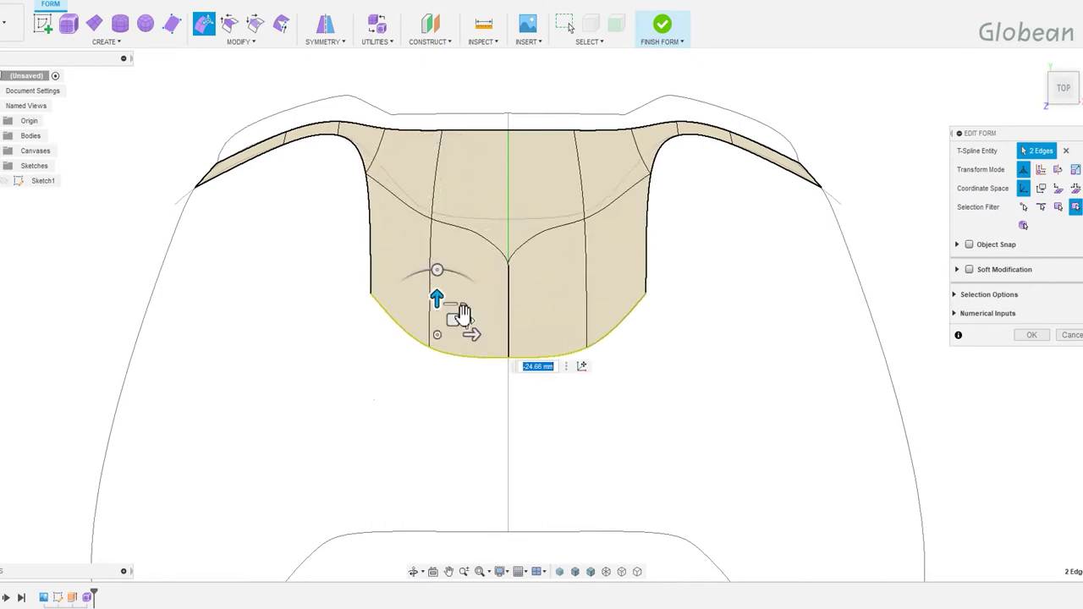
{"action": "left_click_drag", "start_coordinate": [435, 294], "coordinate": [432, 492], "text": "alt"}
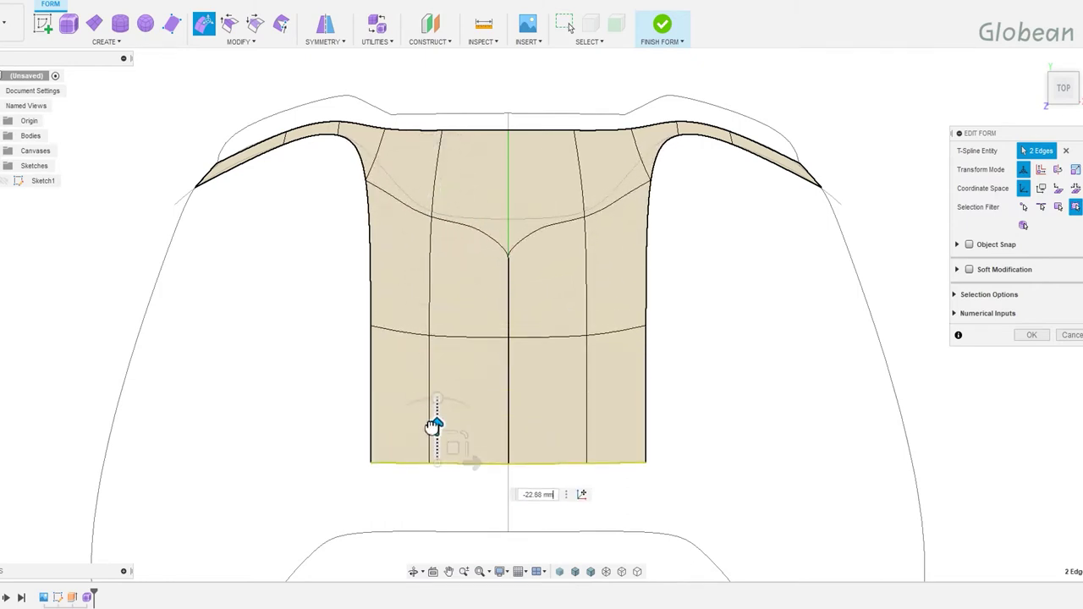
{"action": "left_click", "coordinate": [288, 155]}
{"action": "mouse_move", "coordinate": [256, 153]}
{"action": "left_mouse_down", "text": "alt"}
{"action": "mouse_move", "coordinate": [191, 343]}
{"action": "mouse_move", "coordinate": [145, 254]}
{"action": "mouse_move", "coordinate": [174, 302]}
{"action": "mouse_move", "coordinate": [181, 346]}
{"action": "mouse_move", "coordinate": [153, 300]}
{"action": "mouse_move", "coordinate": [181, 347]}
{"action": "mouse_move", "coordinate": [213, 367]}
{"action": "mouse_move", "coordinate": [159, 392]}
{"action": "mouse_move", "coordinate": [158, 364]}
{"action": "left_mouse_up", "text": "alt"}
Adjust the left arm's vertices so it follows the grip outline.
{"action": "scroll", "coordinate": [194, 286], "scroll_direction": "down", "scroll_amount": 4}
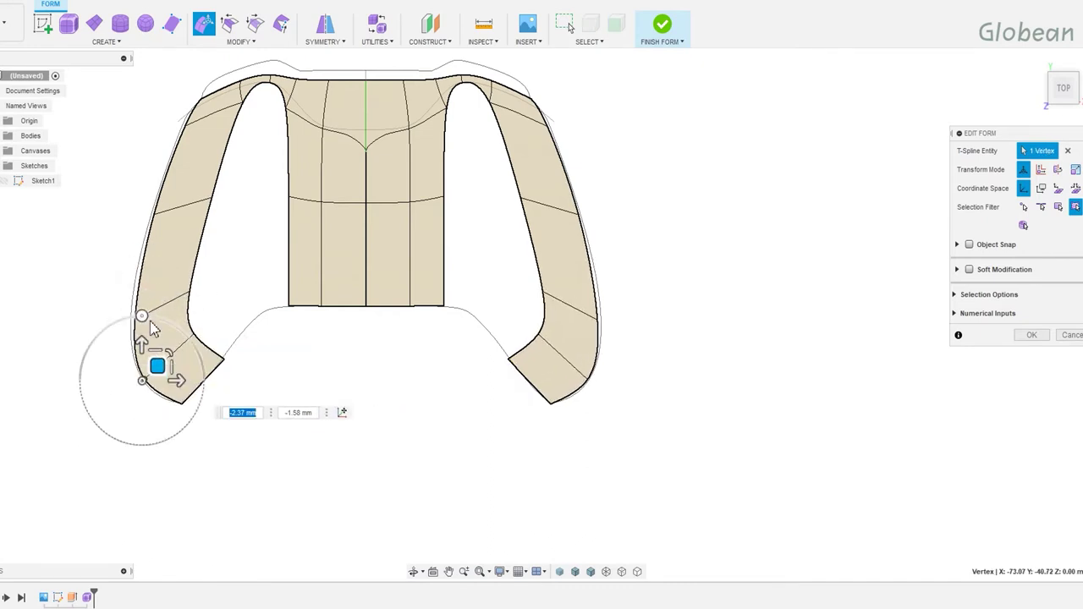
{"action": "left_click", "coordinate": [135, 328]}
{"action": "left_click", "coordinate": [145, 302]}
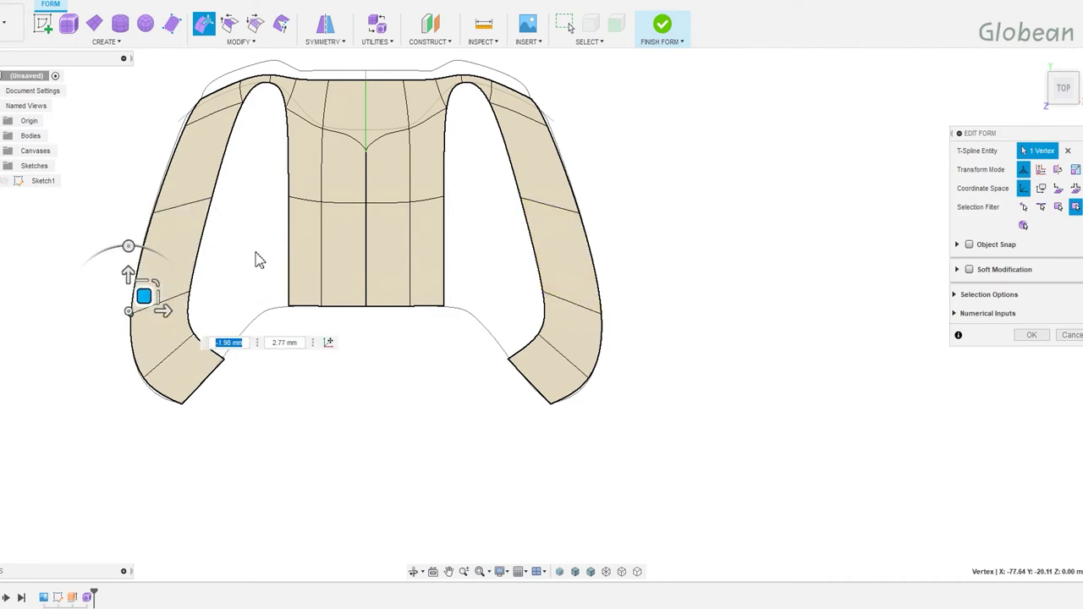
{"action": "left_click", "coordinate": [253, 259]}
{"action": "left_click", "coordinate": [239, 342]}
{"action": "left_click_drag", "start_coordinate": [239, 343], "coordinate": [240, 341]}
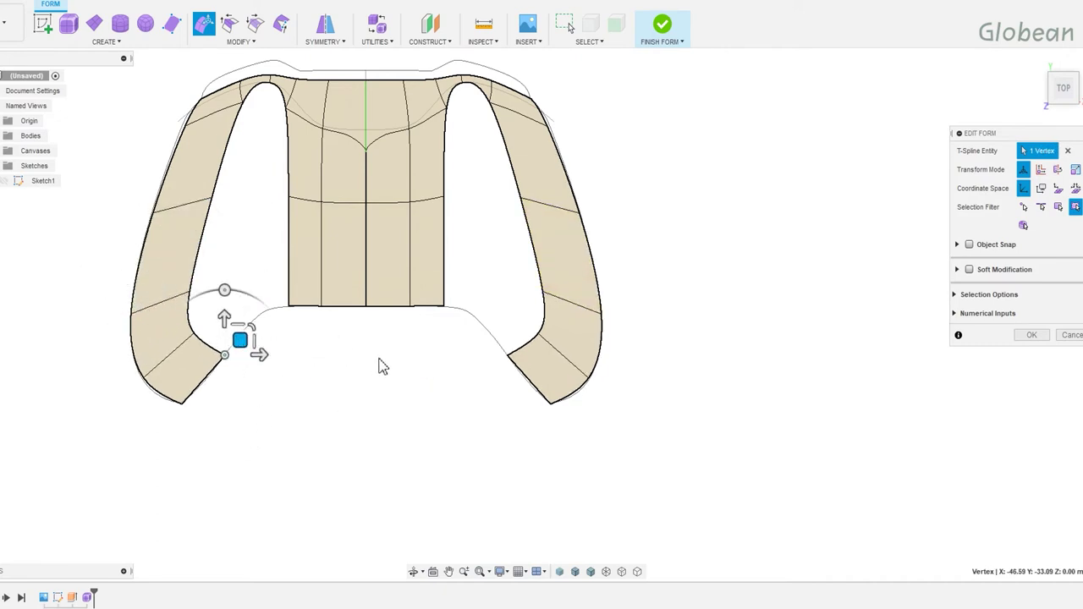
{"action": "left_click_drag", "start_coordinate": [167, 370], "coordinate": [167, 307]}
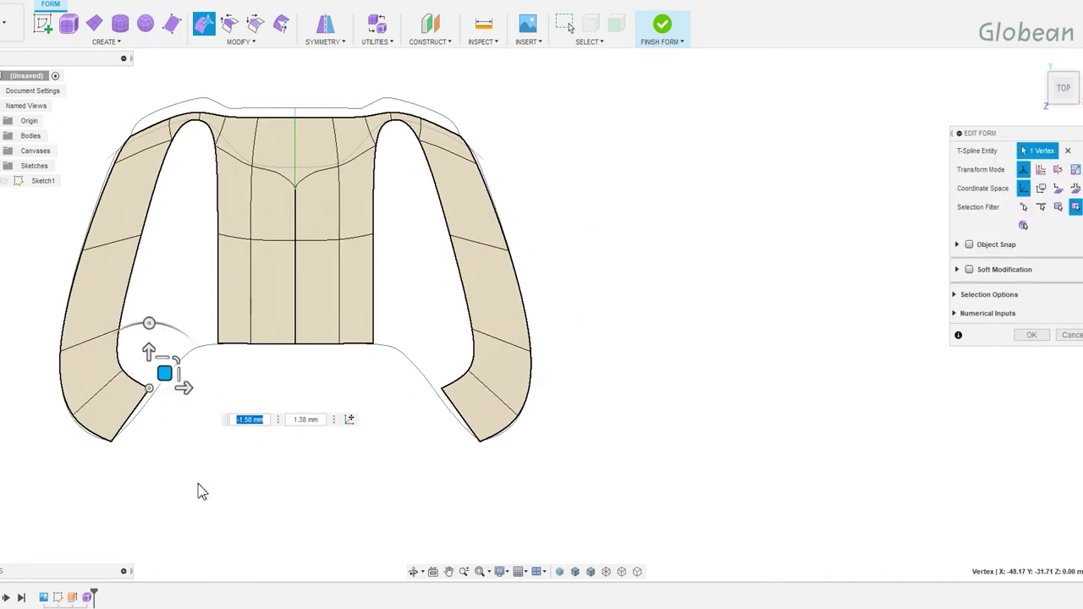
Widen the central panel symmetrically by moving its two side edges outward.
{"action": "left_click", "coordinate": [222, 171]}
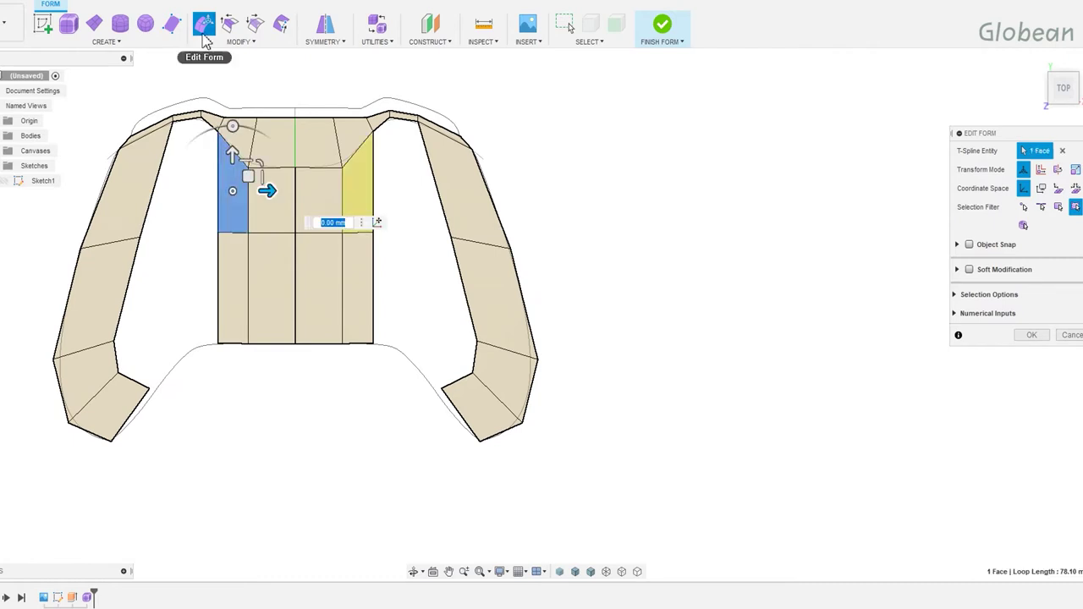
{"action": "left_click", "coordinate": [217, 273]}
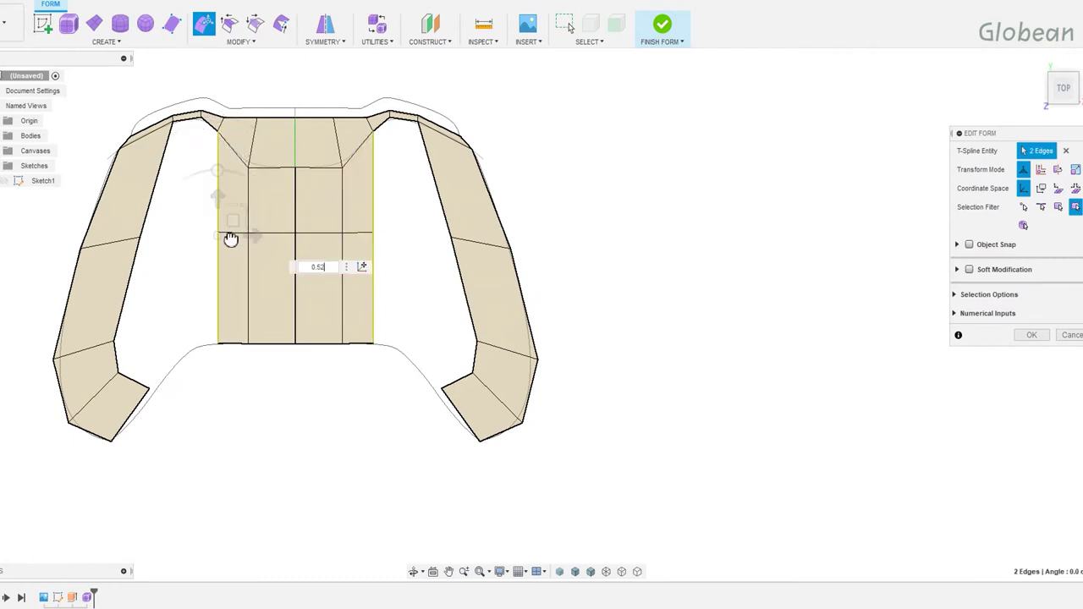
{"action": "left_click_drag", "start_coordinate": [230, 240], "coordinate": [215, 239]}
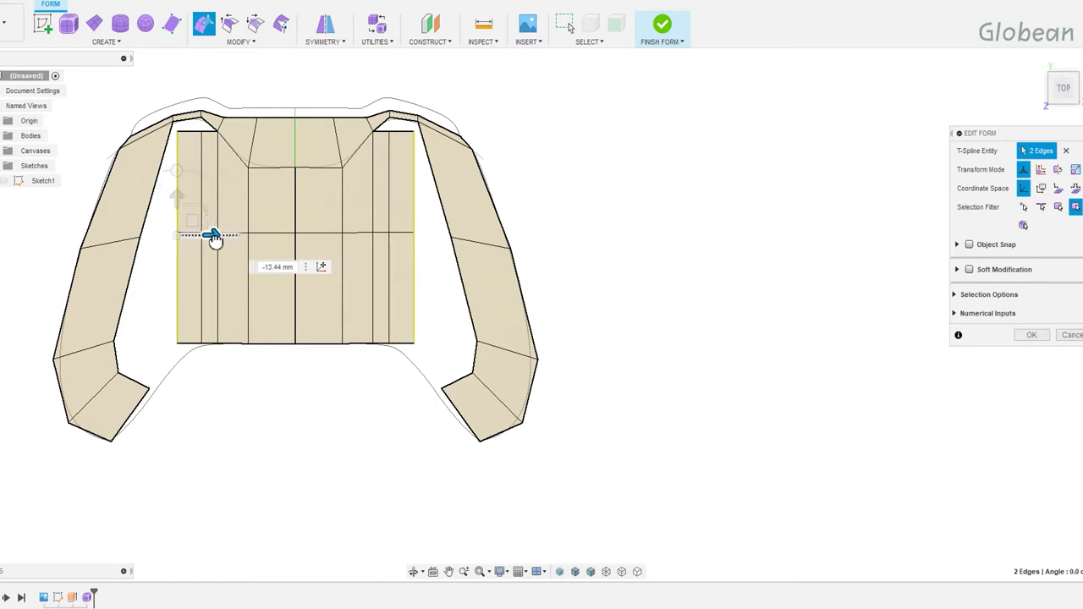
Weld the central panel's corner vertex to the matching grip arm vertex.
{"action": "left_click", "coordinate": [281, 23]}
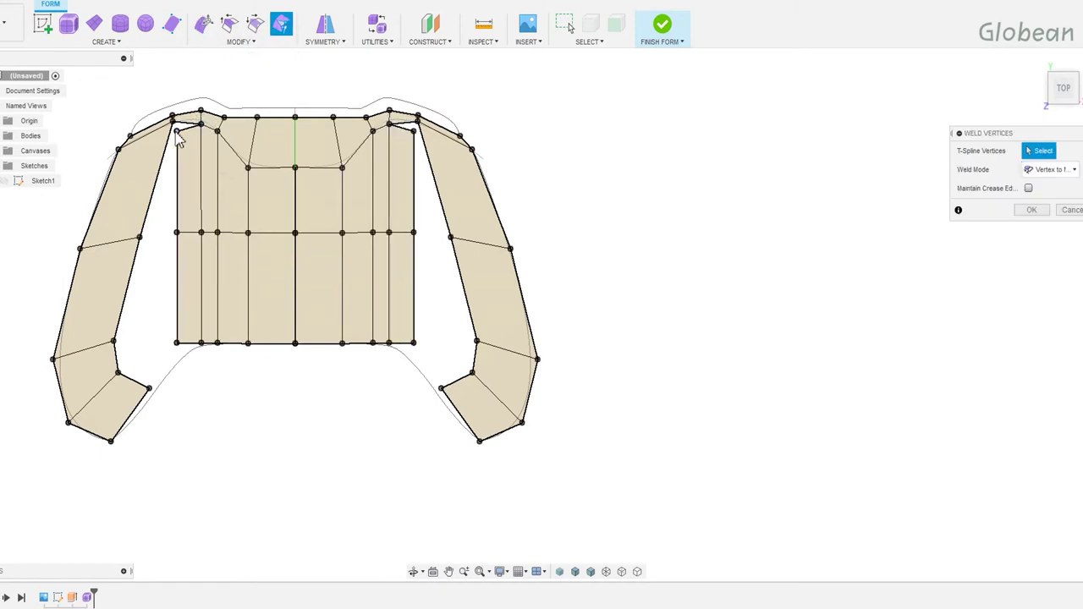
{"action": "left_click", "coordinate": [1060, 173]}
{"action": "left_click", "coordinate": [1050, 184]}
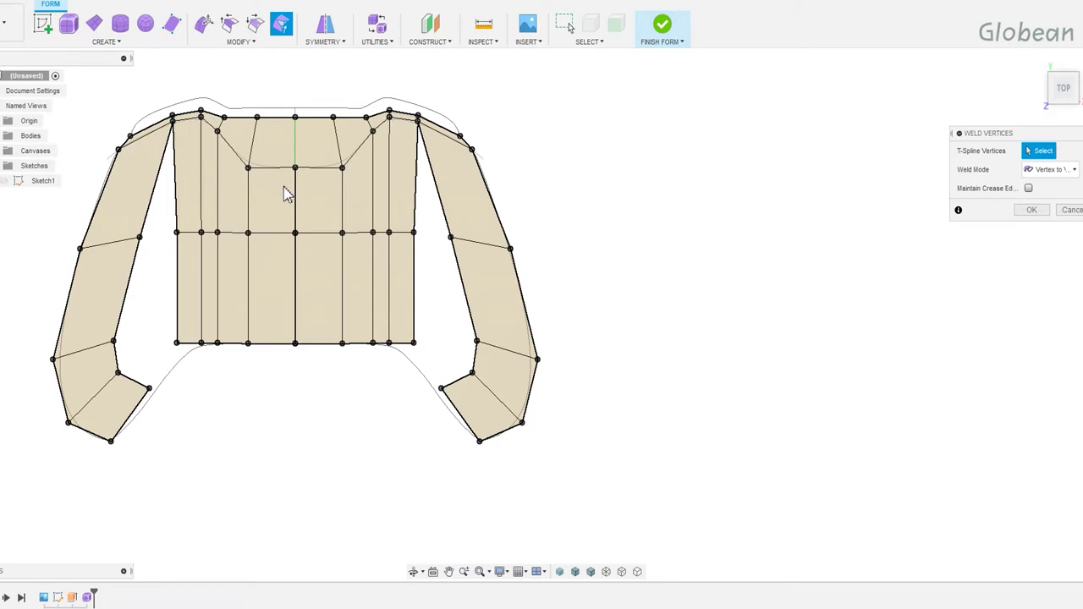
{"action": "left_click", "coordinate": [140, 239]}
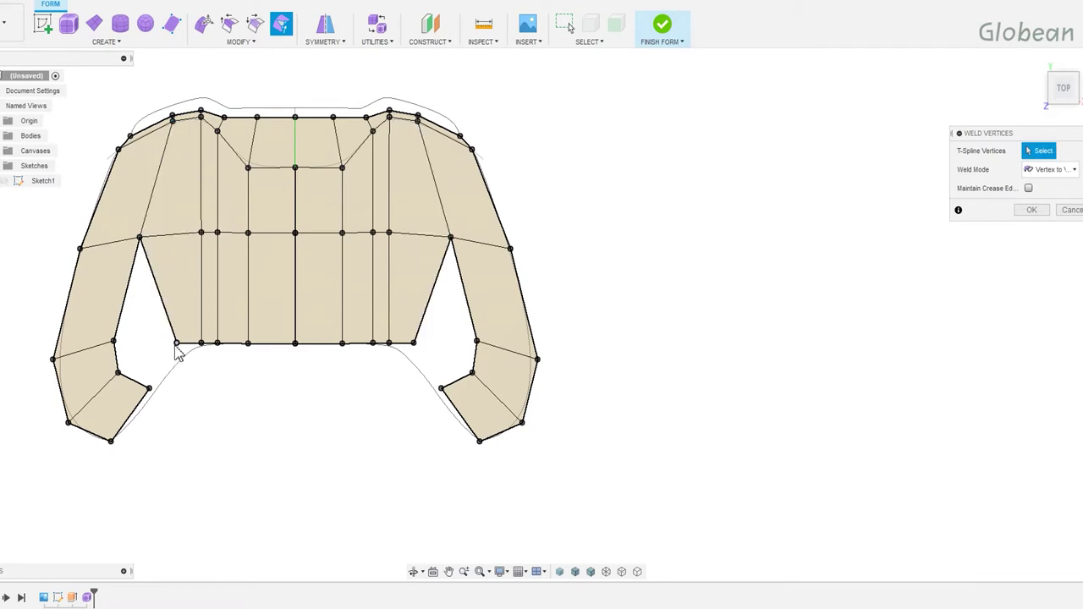
{"action": "left_click", "coordinate": [204, 23]}
Insert two edge loops across the lower central panel, at 0.28 and 0.38.
{"action": "double_click", "coordinate": [271, 343]}
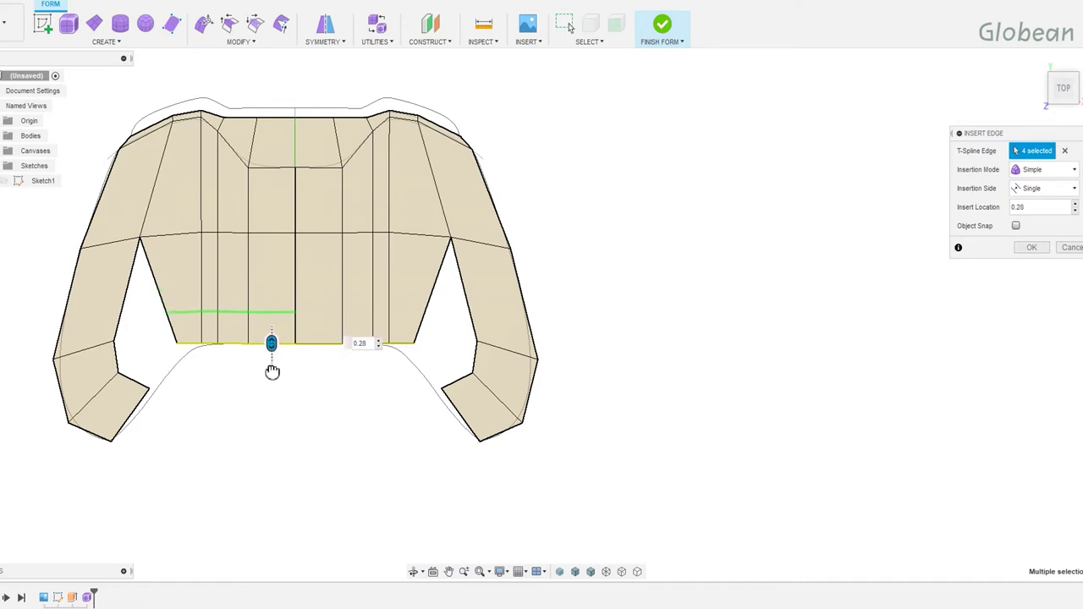
{"action": "key", "text": "Return"}
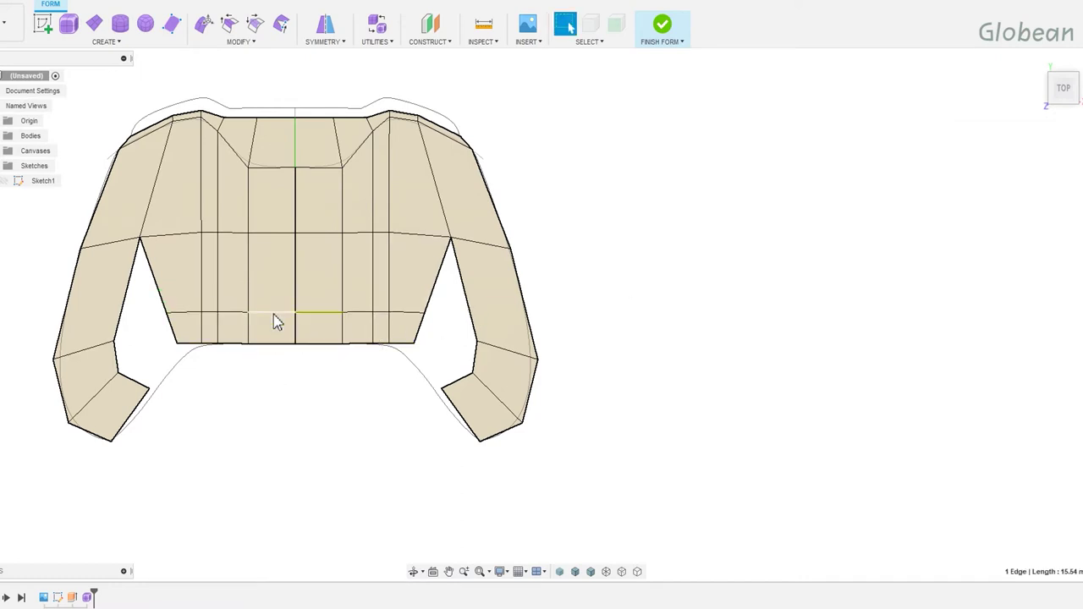
{"action": "double_click", "coordinate": [273, 314]}
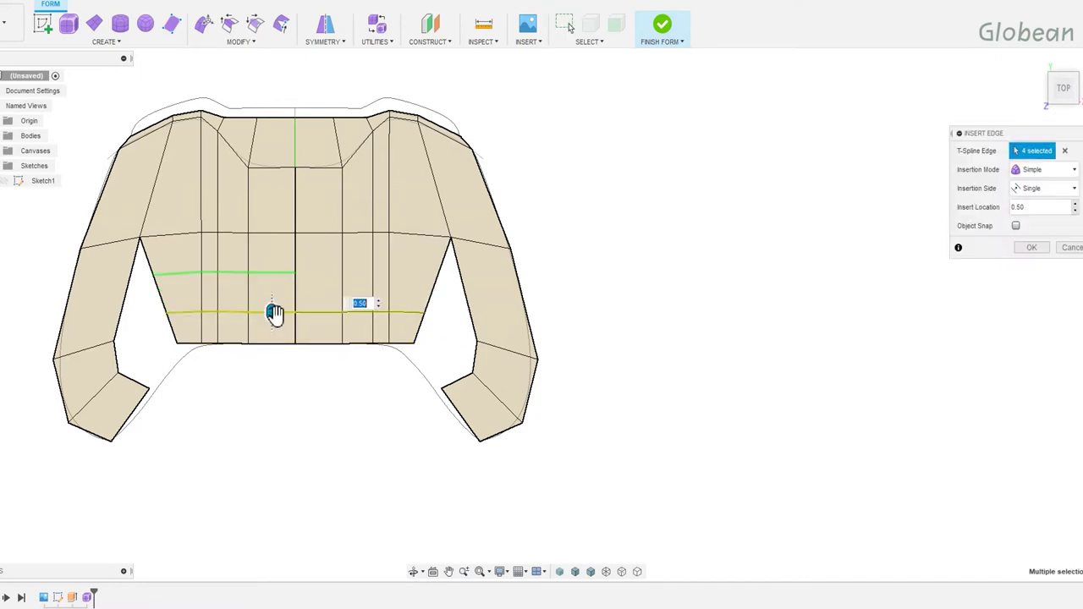
{"action": "left_click", "coordinate": [1041, 247]}
Weld the inner panel vertices to the grips to close the side gaps.
{"action": "left_click", "coordinate": [281, 24]}
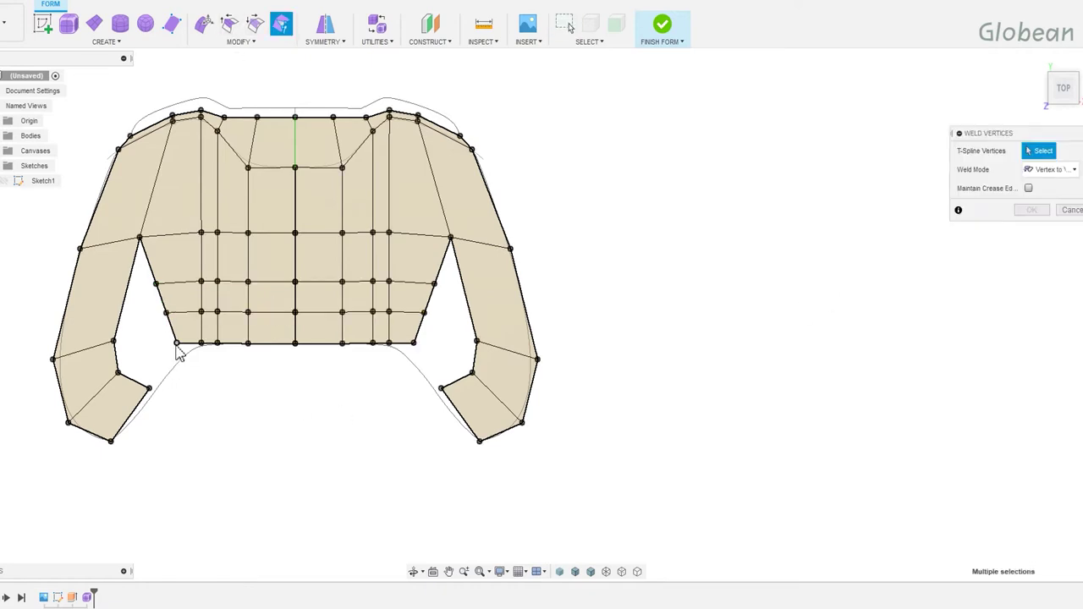
{"action": "left_click", "coordinate": [156, 284]}
{"action": "left_click", "coordinate": [118, 373]}
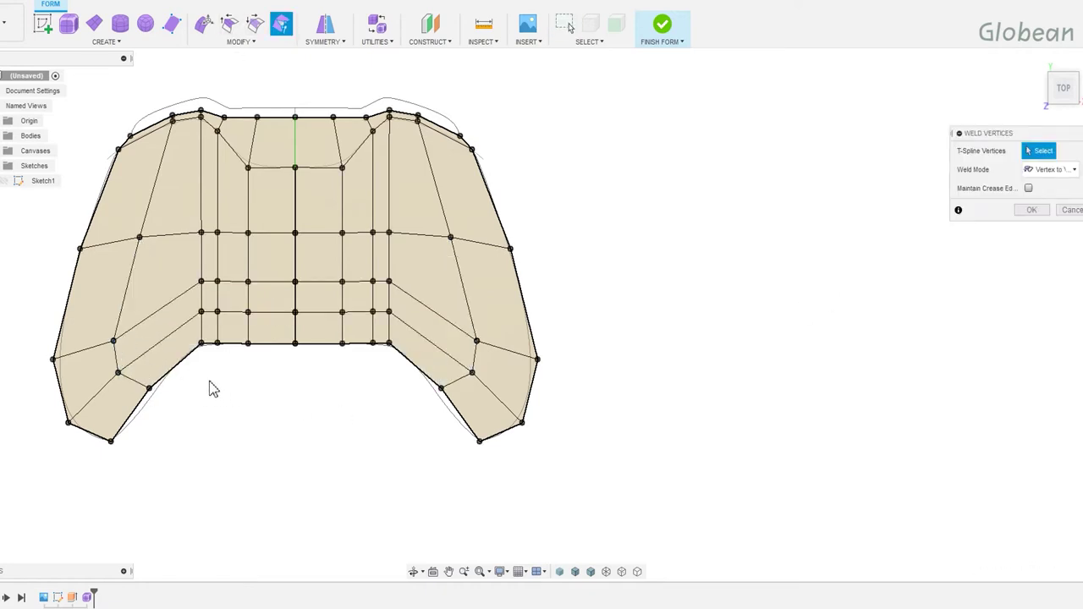
{"action": "left_click", "coordinate": [208, 33]}
Pull the inner lower-left grip vertex toward the sketch outline.
{"action": "left_click", "coordinate": [161, 380]}
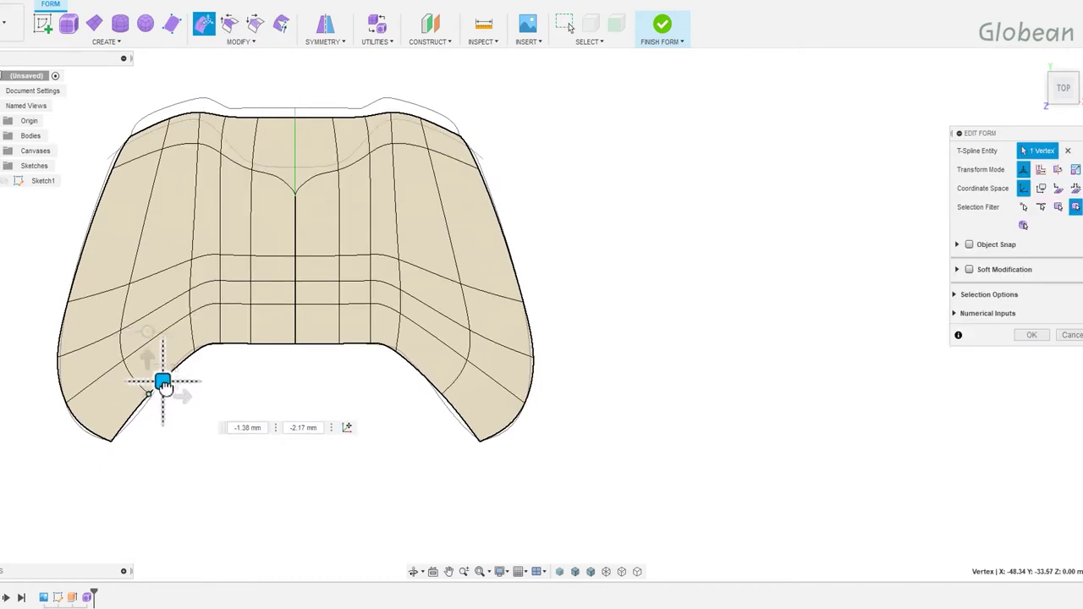
{"action": "left_click", "coordinate": [211, 336]}
{"action": "left_click_drag", "start_coordinate": [210, 336], "coordinate": [173, 387]}
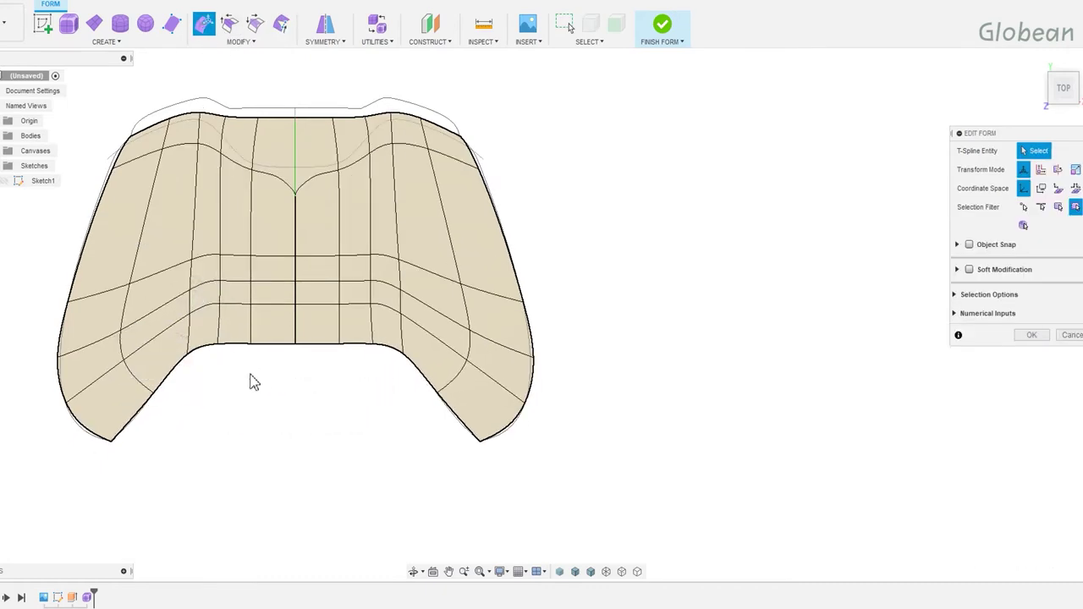
Push the left-side and lower-left corner vertices out onto the sketch outline.
{"action": "left_click", "coordinate": [71, 311]}
{"action": "left_click", "coordinate": [69, 297]}
{"action": "left_click", "coordinate": [133, 275], "text": "shift"}
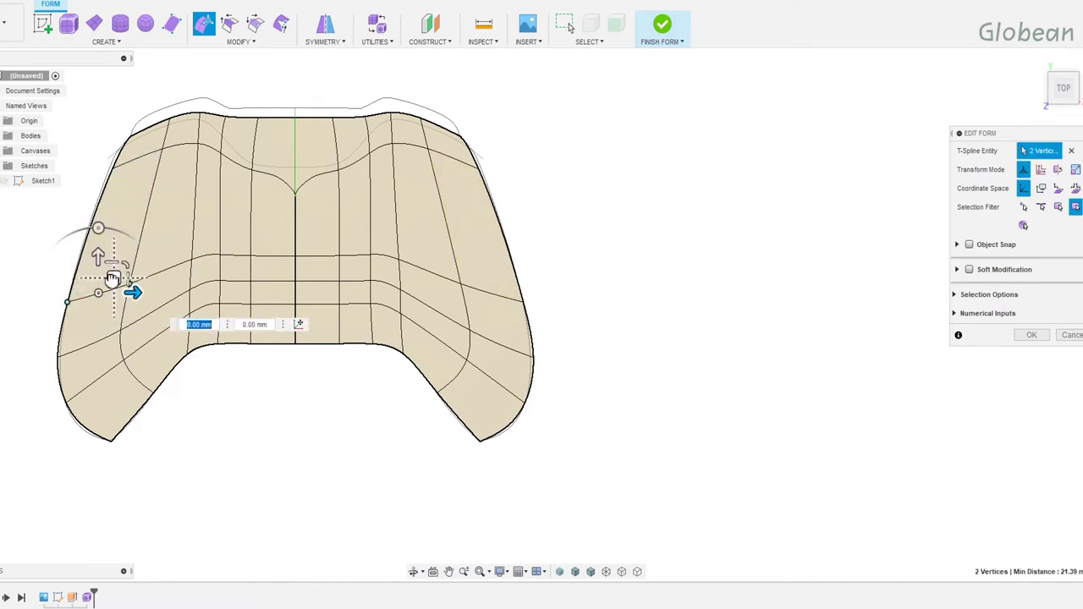
{"action": "left_click", "coordinate": [73, 340]}
{"action": "left_click_drag", "start_coordinate": [73, 340], "coordinate": [109, 309]}
{"action": "left_click_drag", "start_coordinate": [73, 406], "coordinate": [78, 383]}
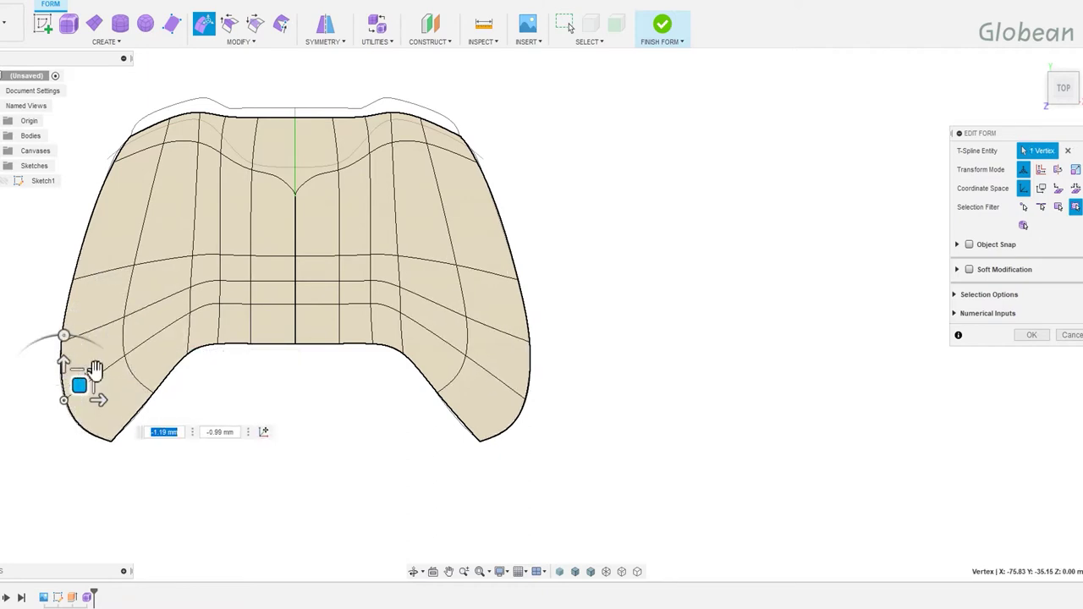
{"action": "left_click", "coordinate": [237, 390]}
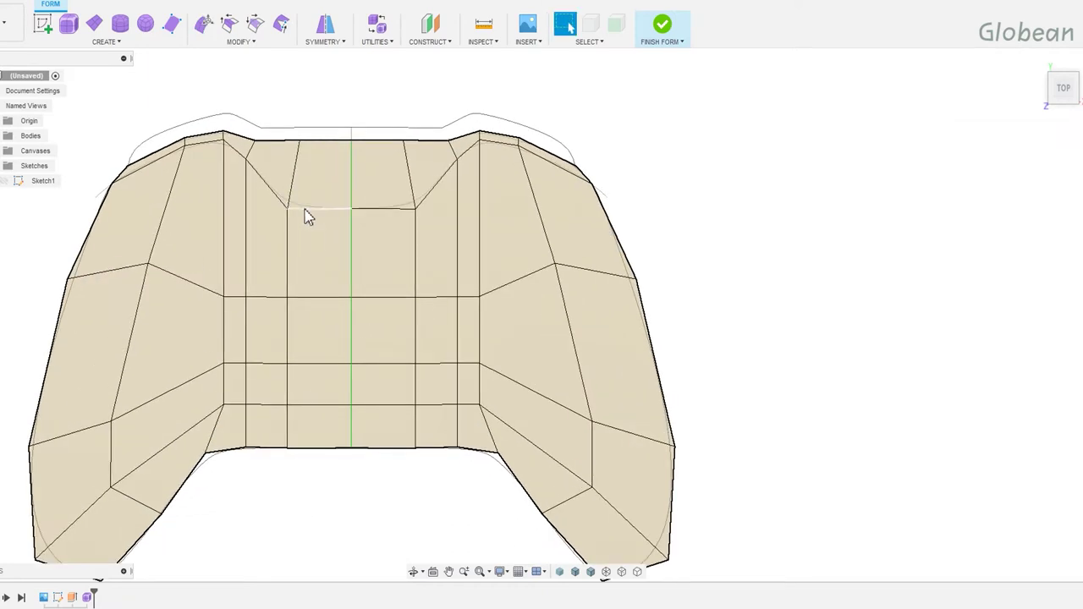
Crease the 10 edges of the top front bumper edge loop.
{"action": "left_click", "coordinate": [204, 24]}
{"action": "left_click", "coordinate": [288, 207]}
{"action": "left_click", "coordinate": [224, 141]}
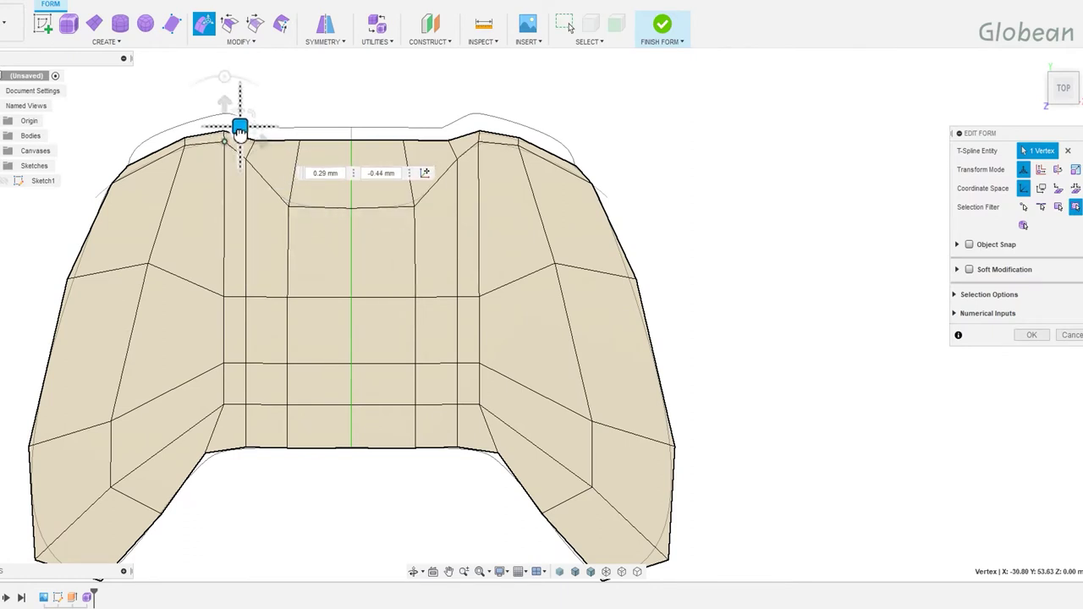
{"action": "left_click", "coordinate": [282, 102]}
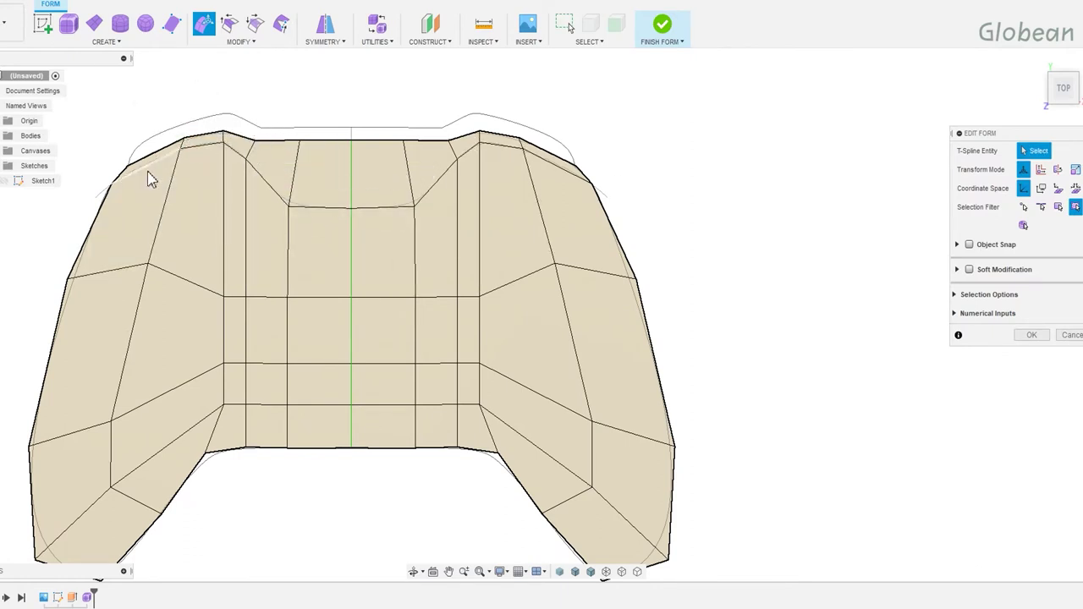
{"action": "double_click", "coordinate": [210, 152]}
{"action": "left_click", "coordinate": [242, 42]}
{"action": "left_click", "coordinate": [225, 208]}
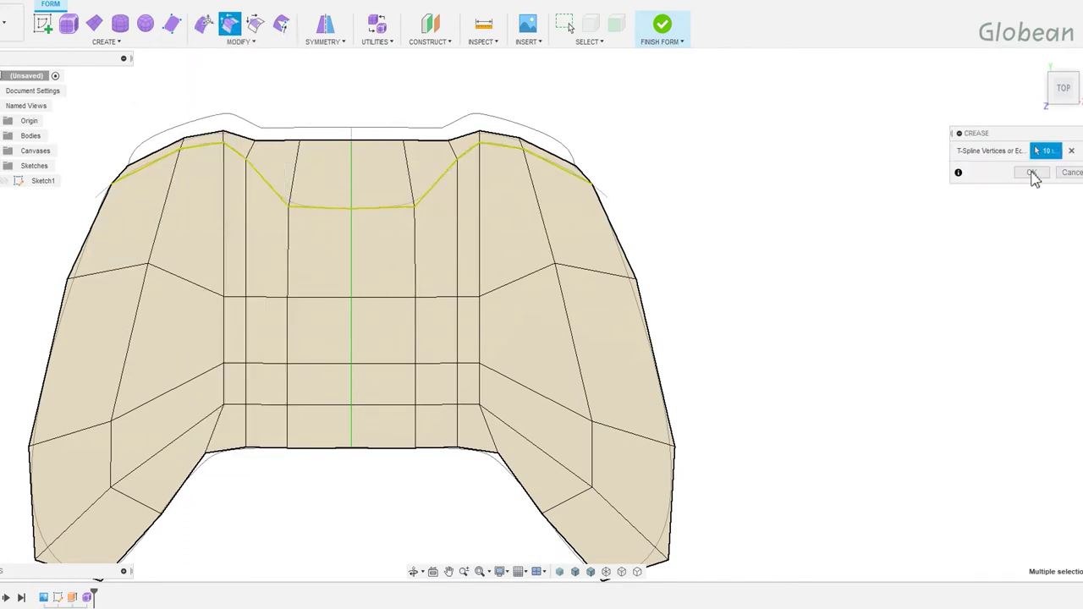
{"action": "left_click", "coordinate": [1032, 169]}
Add vertical edge loops through the form's upper centre near the bumper.
{"action": "mouse_move", "coordinate": [358, 281]}
{"action": "middle_mouse_down", "text": "shift"}
{"action": "mouse_move", "coordinate": [393, 238]}
{"action": "mouse_move", "coordinate": [316, 243]}
{"action": "mouse_move", "coordinate": [411, 303]}
{"action": "middle_mouse_up", "text": "shift"}
{"action": "left_click", "coordinate": [1064, 88]}
{"action": "left_click", "coordinate": [296, 169]}
{"action": "right_click", "coordinate": [309, 218]}
{"action": "left_click", "coordinate": [310, 169]}
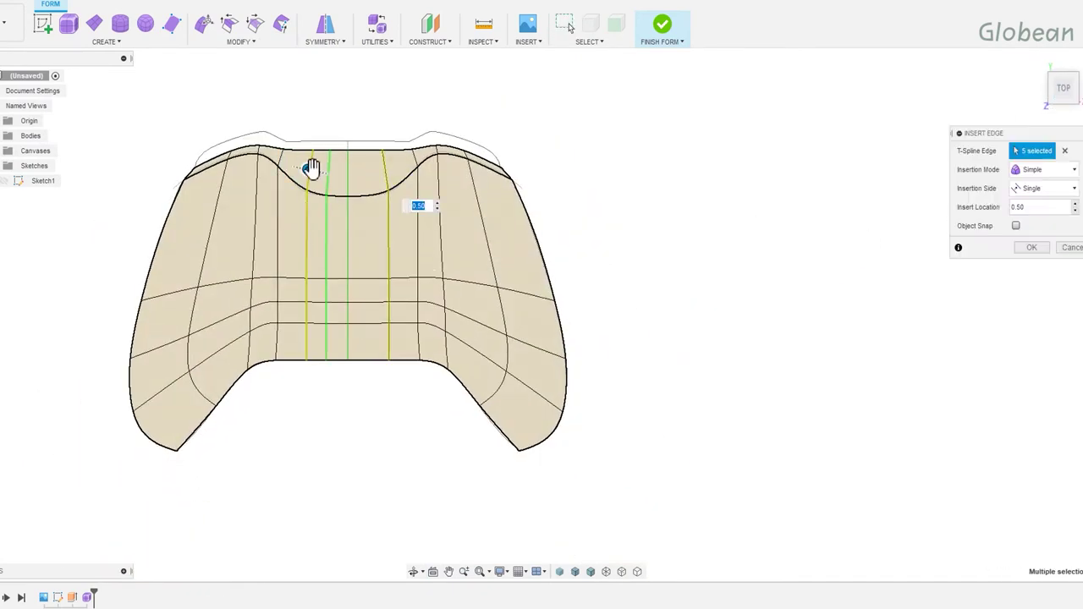
{"action": "left_click_drag", "start_coordinate": [309, 169], "coordinate": [280, 170]}
{"action": "key", "text": "Return"}
{"action": "scroll", "coordinate": [280, 169], "scroll_direction": "up", "scroll_amount": 3}
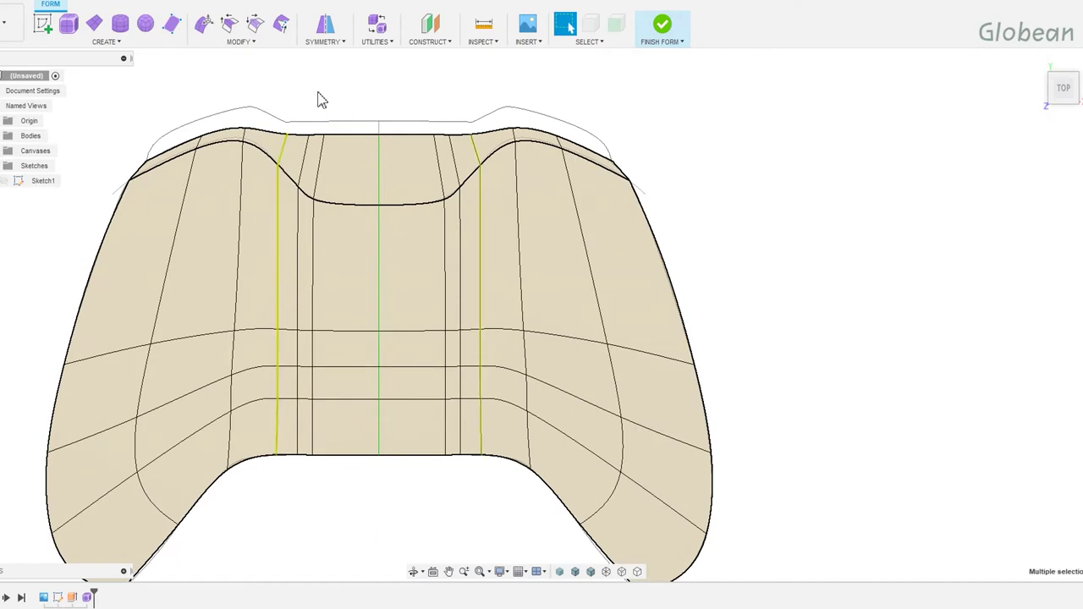
Pull the top-left shoulder vertex to refine the form's top edge.
{"action": "left_click", "coordinate": [203, 24]}
{"action": "left_click", "coordinate": [244, 133]}
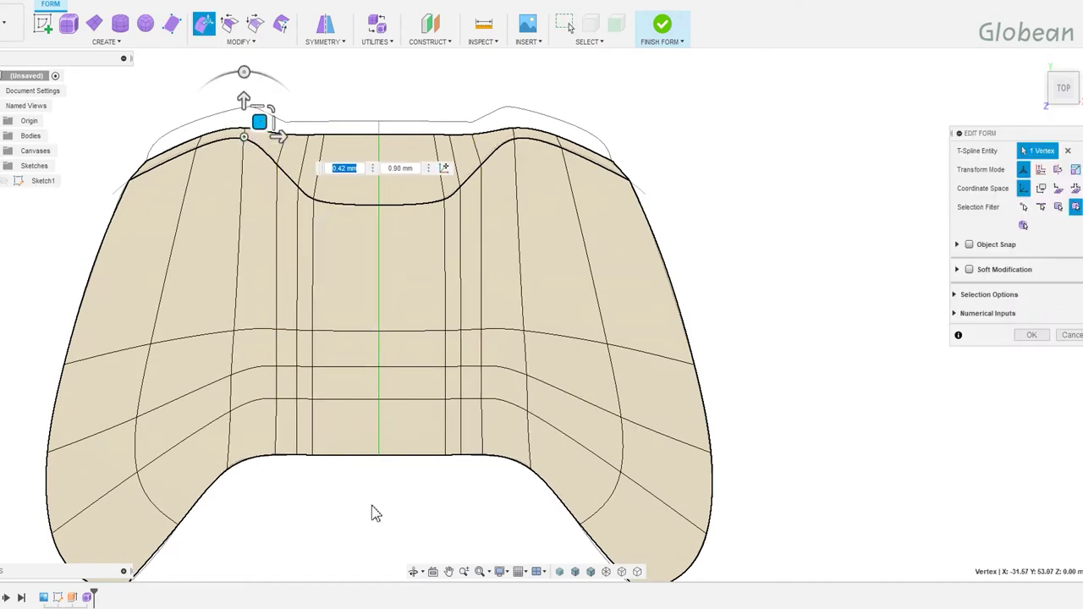
{"action": "middle_click_drag", "start_coordinate": [376, 514], "coordinate": [432, 608]}
{"action": "left_click_drag", "start_coordinate": [296, 230], "coordinate": [265, 207]}
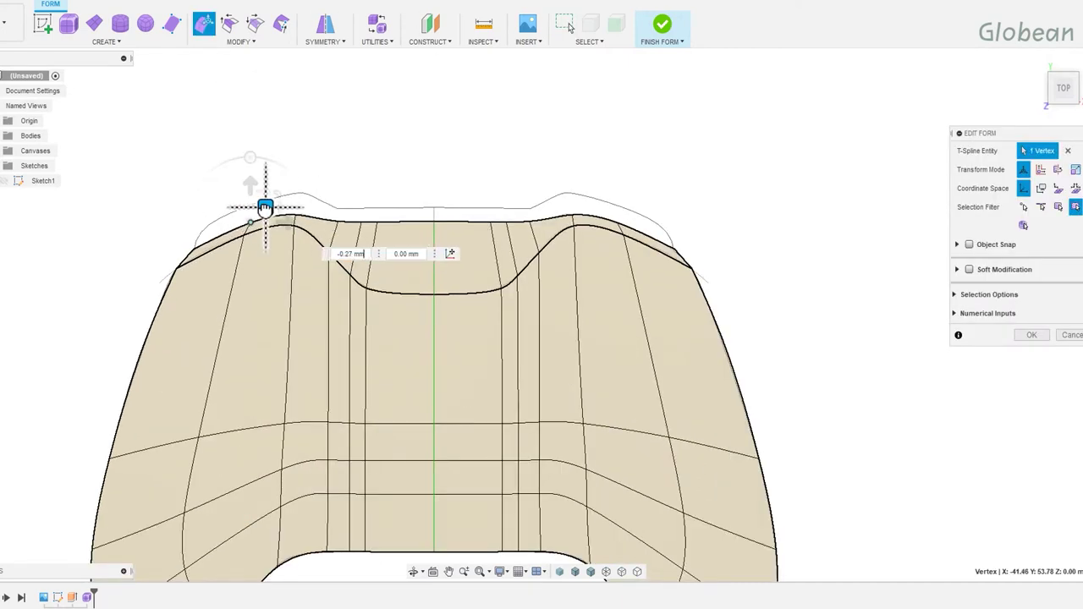
{"action": "key", "text": "Escape"}
{"action": "scroll", "coordinate": [435, 322], "scroll_direction": "down", "scroll_amount": 2}
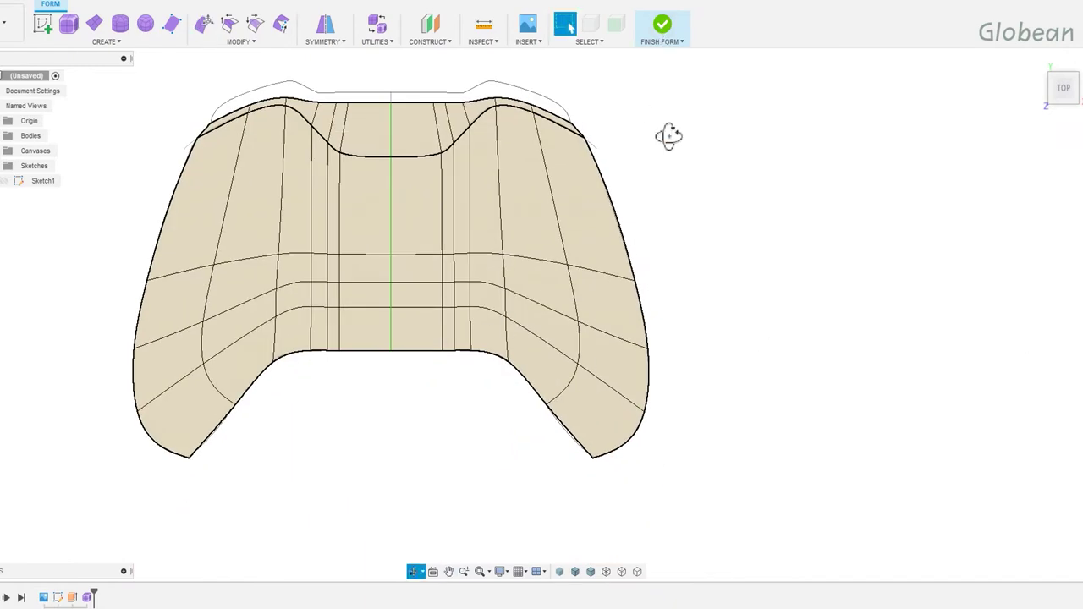
{"action": "mouse_move", "coordinate": [669, 136]}
{"action": "middle_mouse_down", "text": "shift"}
{"action": "mouse_move", "coordinate": [573, 283]}
{"action": "mouse_move", "coordinate": [498, 225]}
{"action": "middle_mouse_up", "text": "shift"}
{"action": "left_click", "coordinate": [240, 42]}
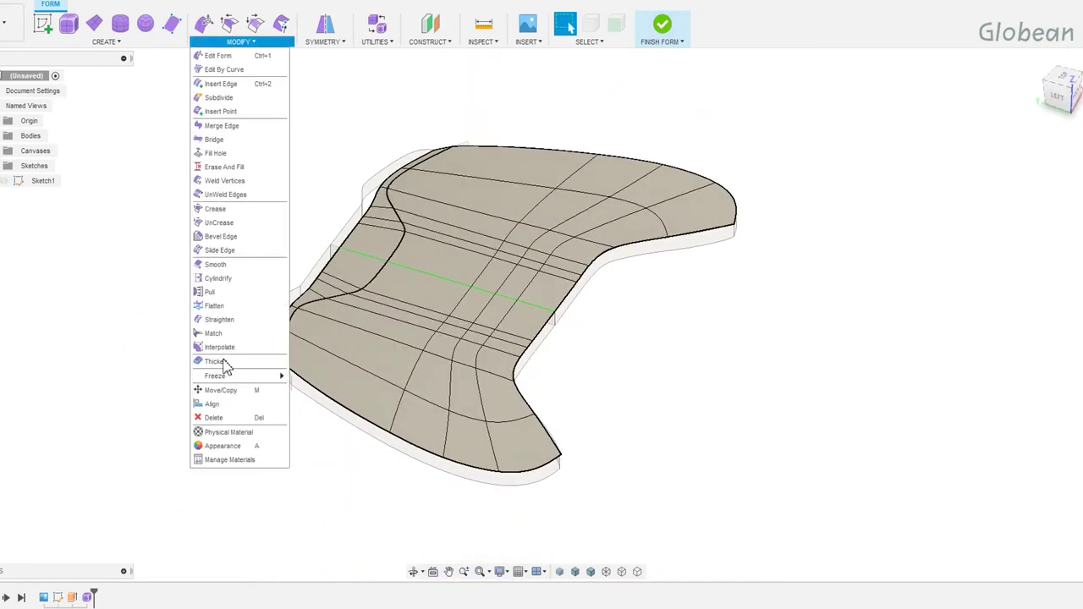
Thicken the T-spline body by about 19.91 mm using Soft thickening.
{"action": "left_click", "coordinate": [224, 366]}
{"action": "left_click", "coordinate": [399, 262]}
{"action": "left_click_drag", "start_coordinate": [419, 314], "coordinate": [447, 302]}
{"action": "middle_click_drag", "start_coordinate": [447, 302], "coordinate": [598, 347], "text": "shift"}
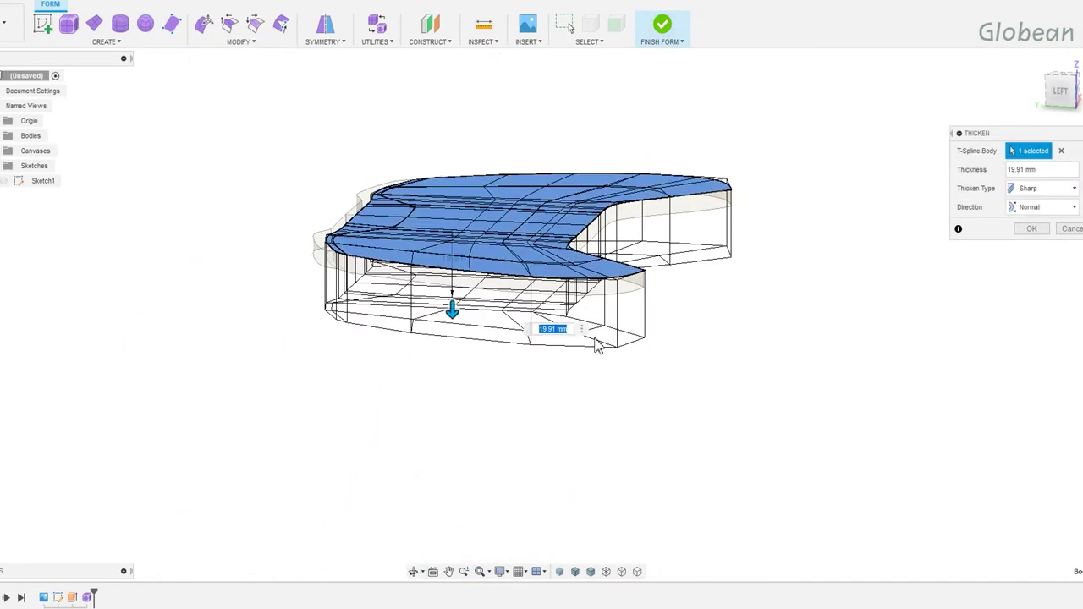
{"action": "left_click", "coordinate": [1041, 187]}
{"action": "left_click", "coordinate": [1026, 218]}
{"action": "type", "text": "22"}
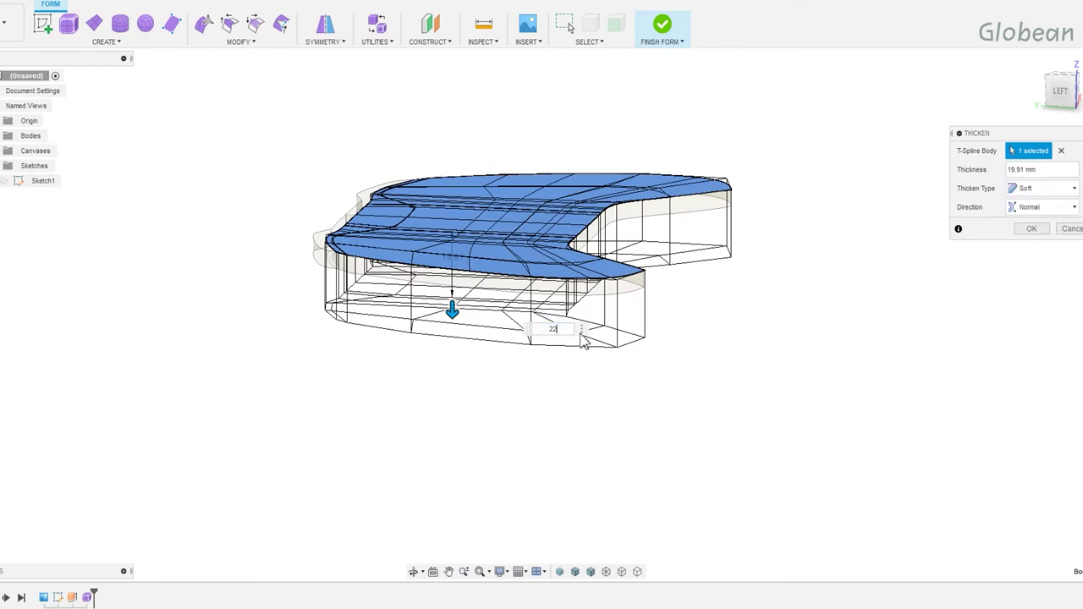
{"action": "key", "text": "Return"}
Inspect the thickened body from the back, then finish the form and return to solids.
{"action": "mouse_move", "coordinate": [580, 331]}
{"action": "middle_mouse_down", "text": "shift"}
{"action": "mouse_move", "coordinate": [615, 304]}
{"action": "mouse_move", "coordinate": [460, 290]}
{"action": "middle_mouse_up", "text": "shift"}
{"action": "scroll", "coordinate": [378, 273], "scroll_direction": "up", "scroll_amount": 2}
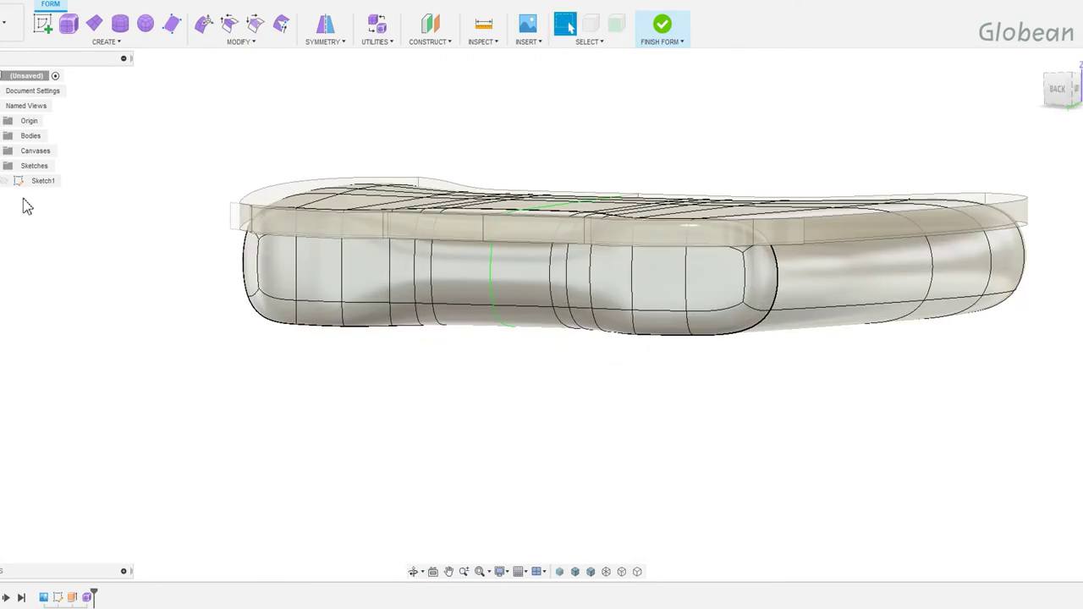
{"action": "middle_click_drag", "start_coordinate": [25, 206], "coordinate": [380, 245], "text": "shift"}
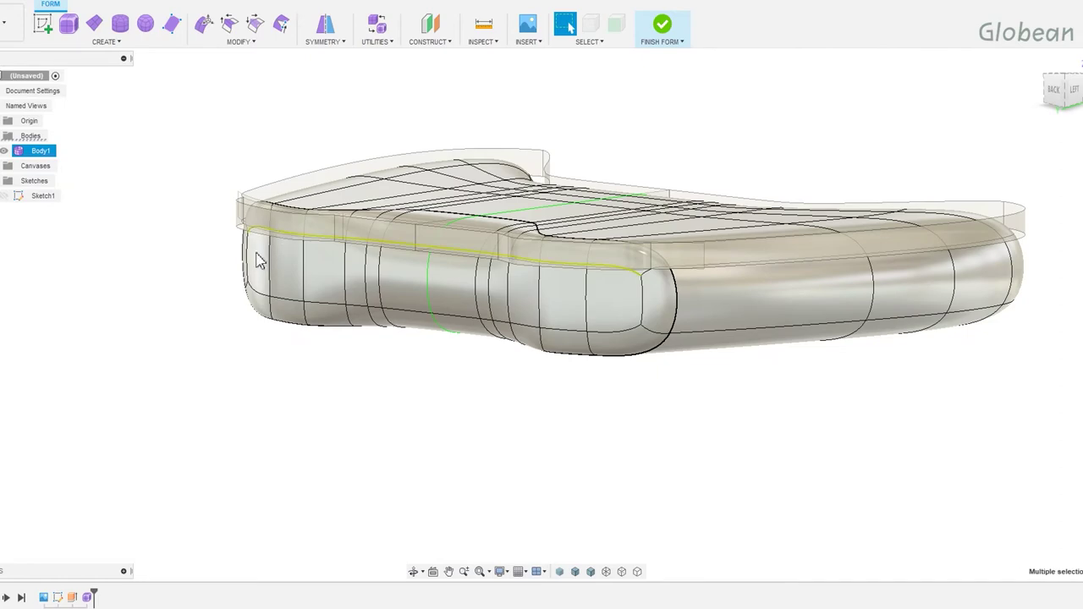
{"action": "left_click", "coordinate": [250, 48]}
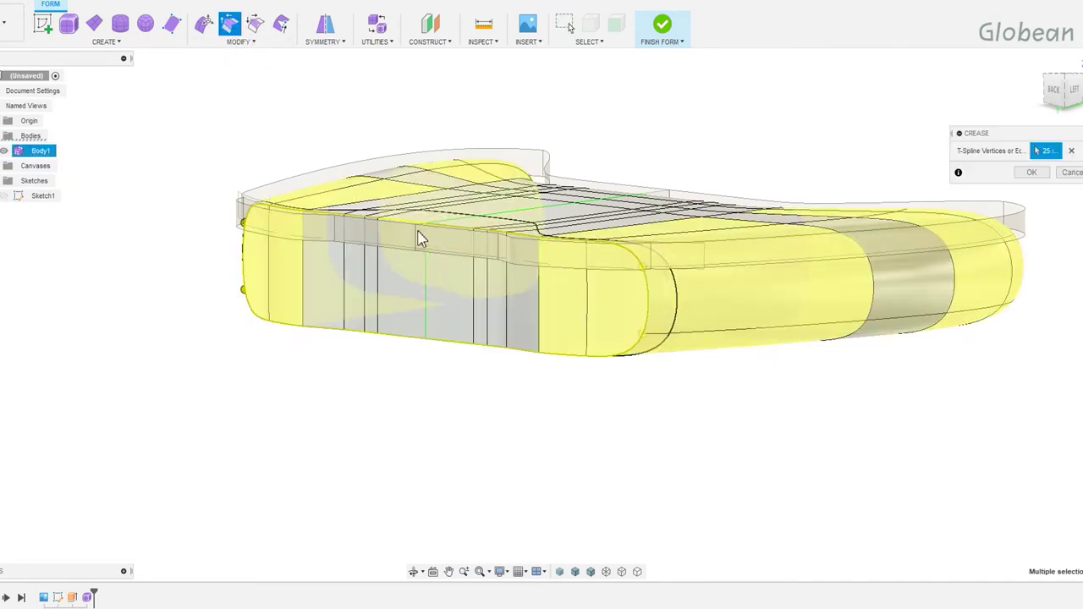
{"action": "middle_click_drag", "start_coordinate": [810, 425], "coordinate": [708, 412], "text": "shift"}
{"action": "left_click", "coordinate": [670, 38]}
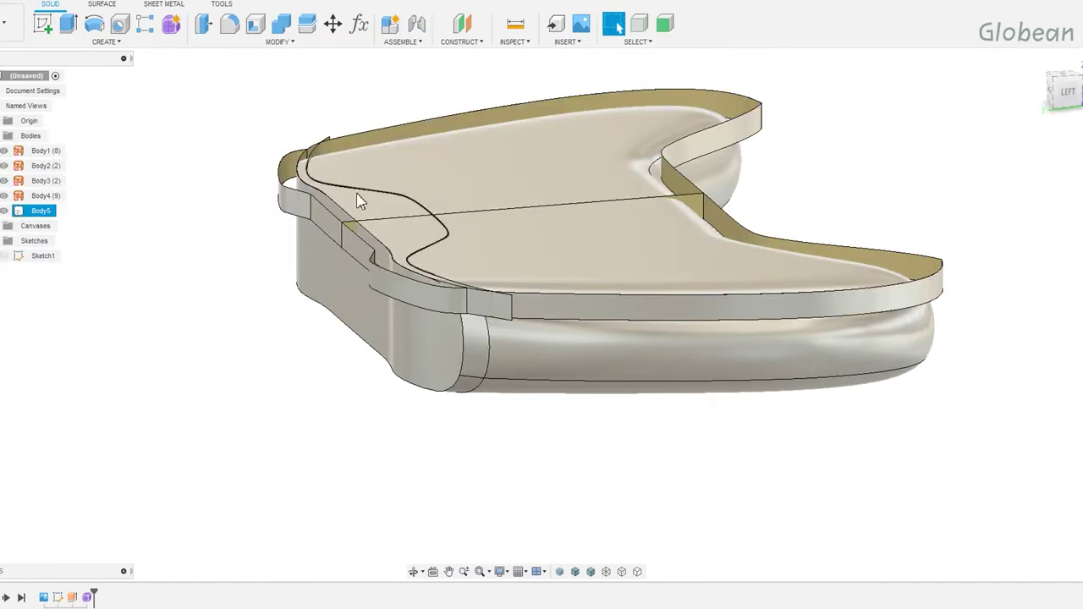
Reopen form editing on Body1 and move the front rim edges -2.69 mm.
{"action": "double_click", "coordinate": [86, 598]}
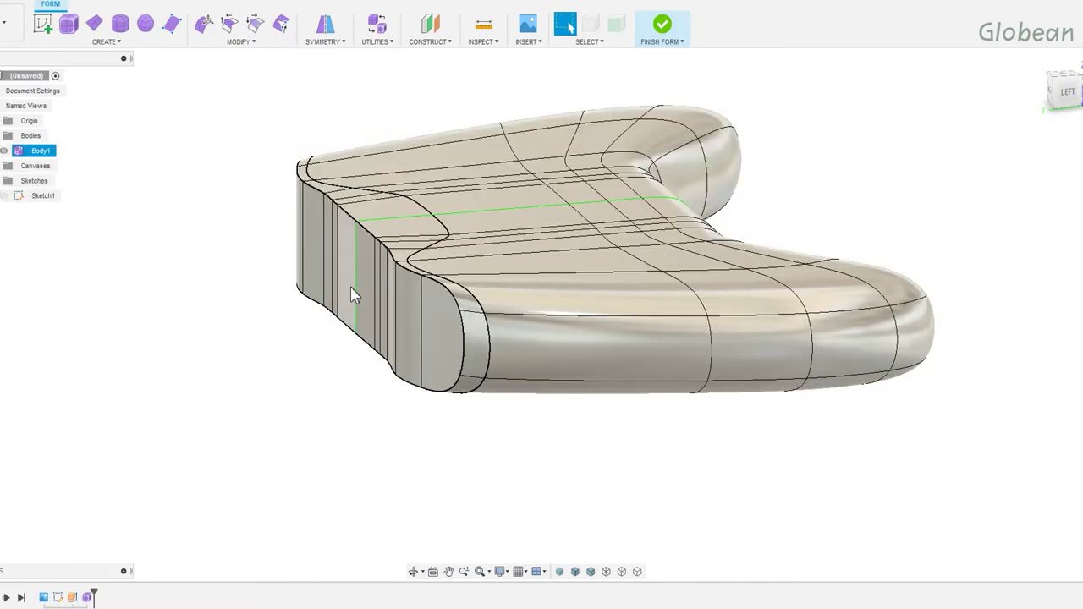
{"action": "middle_click_drag", "start_coordinate": [381, 254], "coordinate": [447, 338], "text": "shift"}
{"action": "scroll", "coordinate": [430, 372], "scroll_direction": "up", "scroll_amount": 3}
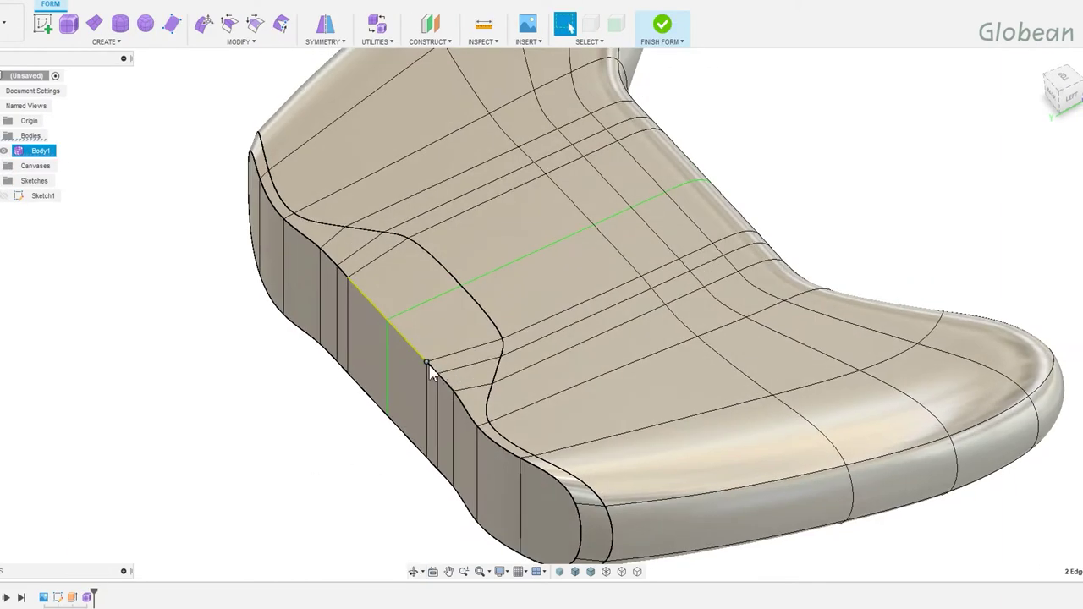
{"action": "scroll", "coordinate": [480, 402], "scroll_direction": "down", "scroll_amount": 3}
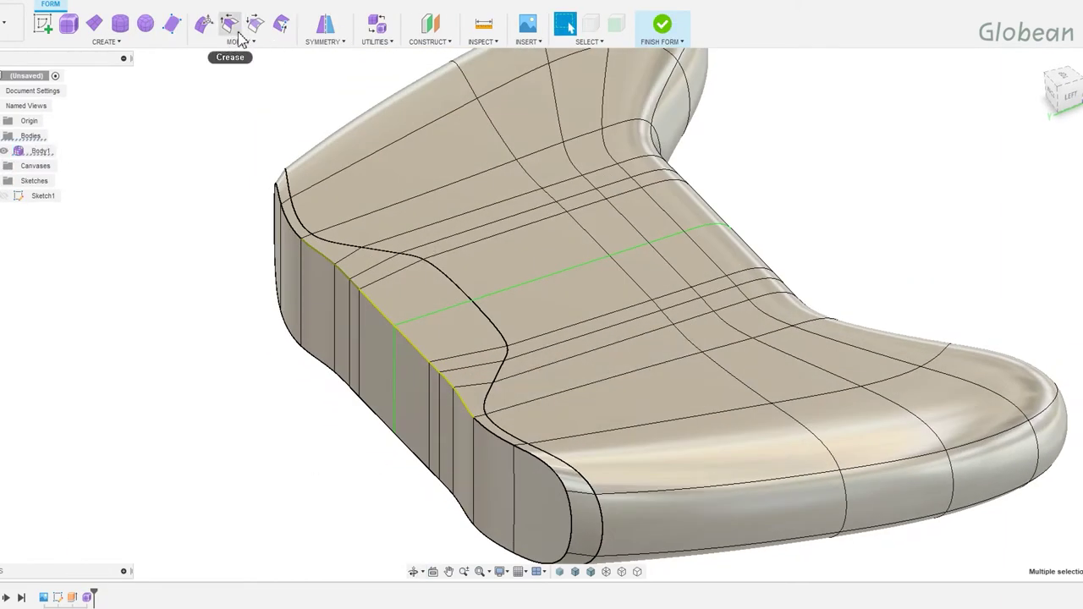
{"action": "left_click", "coordinate": [204, 23]}
{"action": "left_click_drag", "start_coordinate": [415, 339], "coordinate": [427, 342]}
Select the bottom back rim edges and nudge them 0.32 mm.
{"action": "middle_click_drag", "start_coordinate": [428, 343], "coordinate": [563, 274], "text": "shift"}
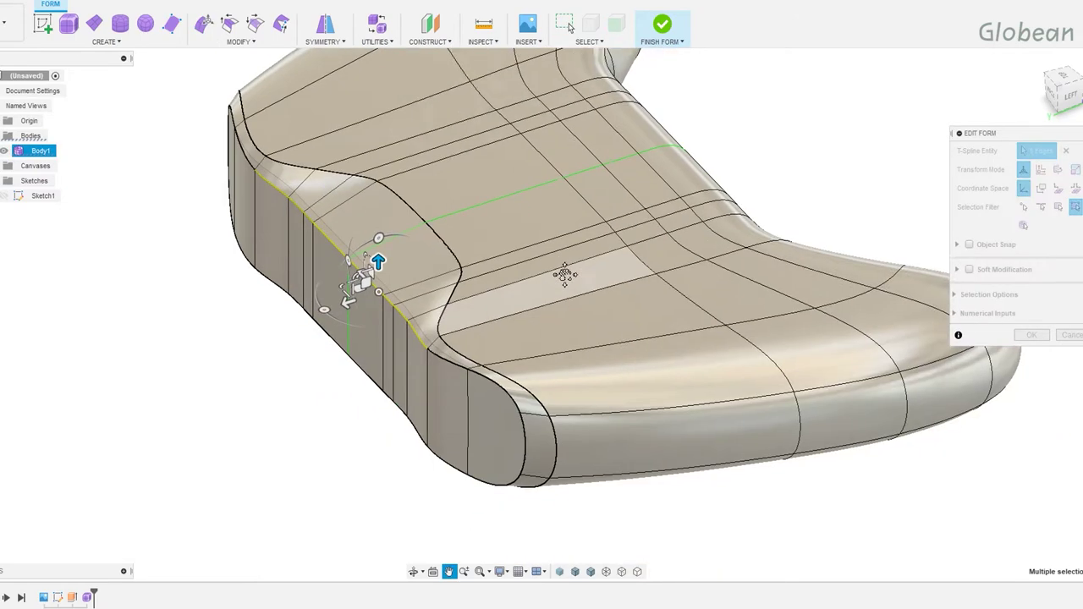
{"action": "left_click", "coordinate": [531, 378]}
{"action": "middle_click_drag", "start_coordinate": [525, 354], "coordinate": [605, 368], "text": "shift"}
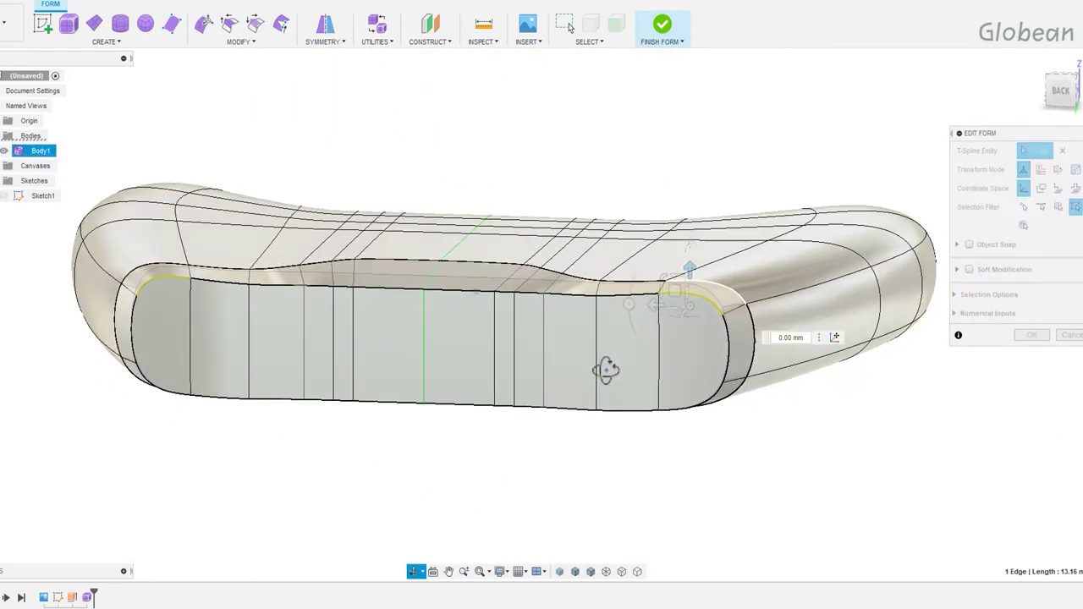
{"action": "mouse_move", "coordinate": [1043, 129]}
{"action": "middle_mouse_down", "text": "shift"}
{"action": "mouse_move", "coordinate": [725, 344]}
{"action": "mouse_move", "coordinate": [542, 204]}
{"action": "middle_mouse_up", "text": "shift"}
{"action": "left_click", "coordinate": [665, 307], "text": "shift"}
{"action": "left_click", "coordinate": [483, 210], "text": "shift"}
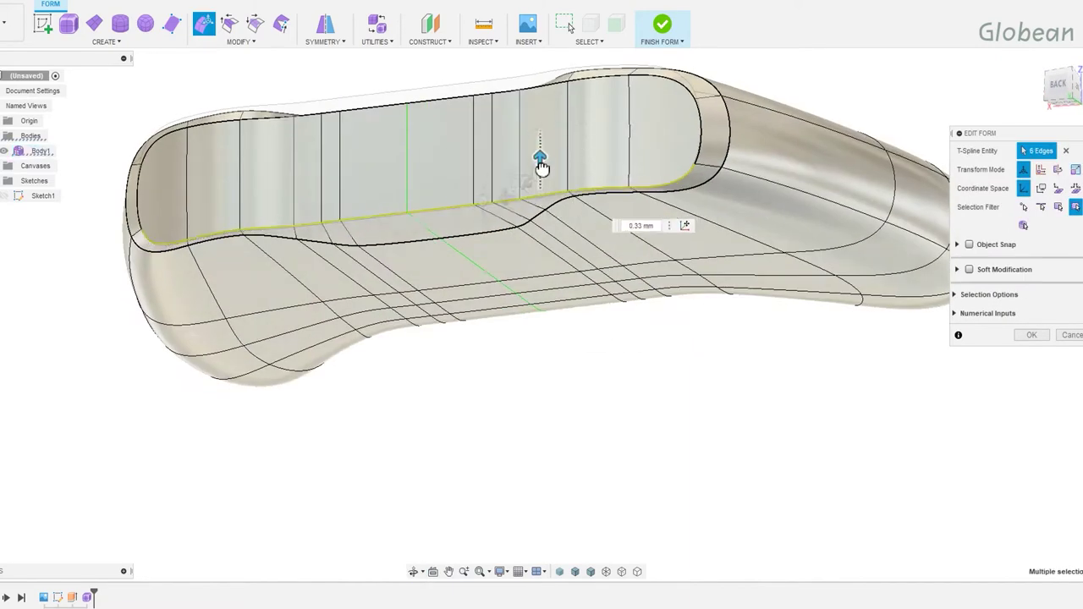
{"action": "middle_click_drag", "start_coordinate": [542, 164], "coordinate": [587, 229], "text": "shift"}
{"action": "left_click_drag", "start_coordinate": [650, 244], "coordinate": [650, 245]}
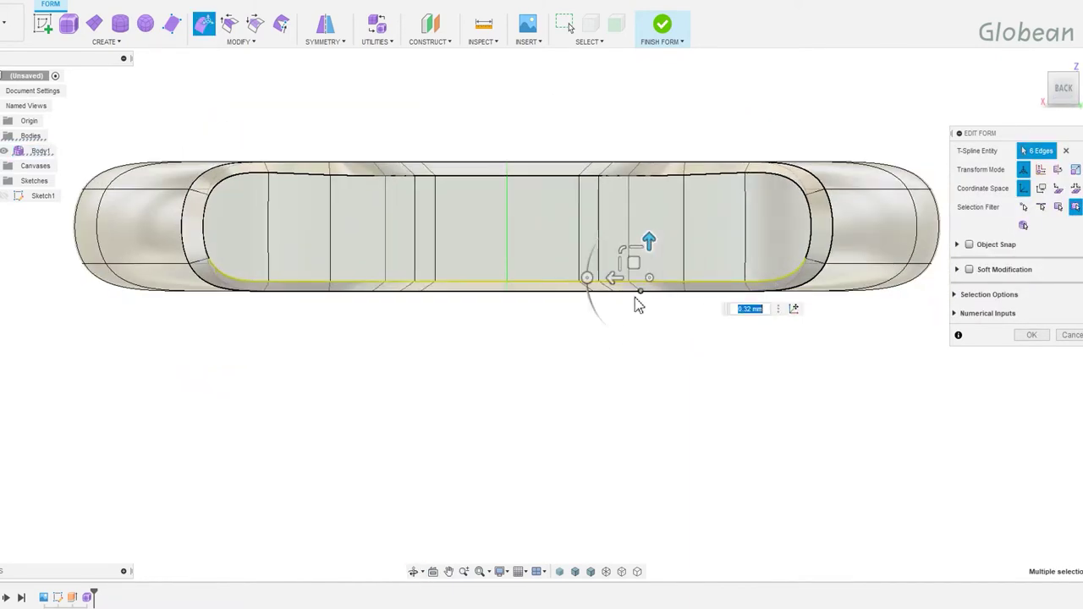
Pull the left end edge loop out into a grip and bend it with a -5.79 mm edge move.
{"action": "mouse_move", "coordinate": [824, 369]}
{"action": "middle_mouse_down", "text": "shift"}
{"action": "mouse_move", "coordinate": [706, 327]}
{"action": "mouse_move", "coordinate": [624, 363]}
{"action": "middle_mouse_up", "text": "shift"}
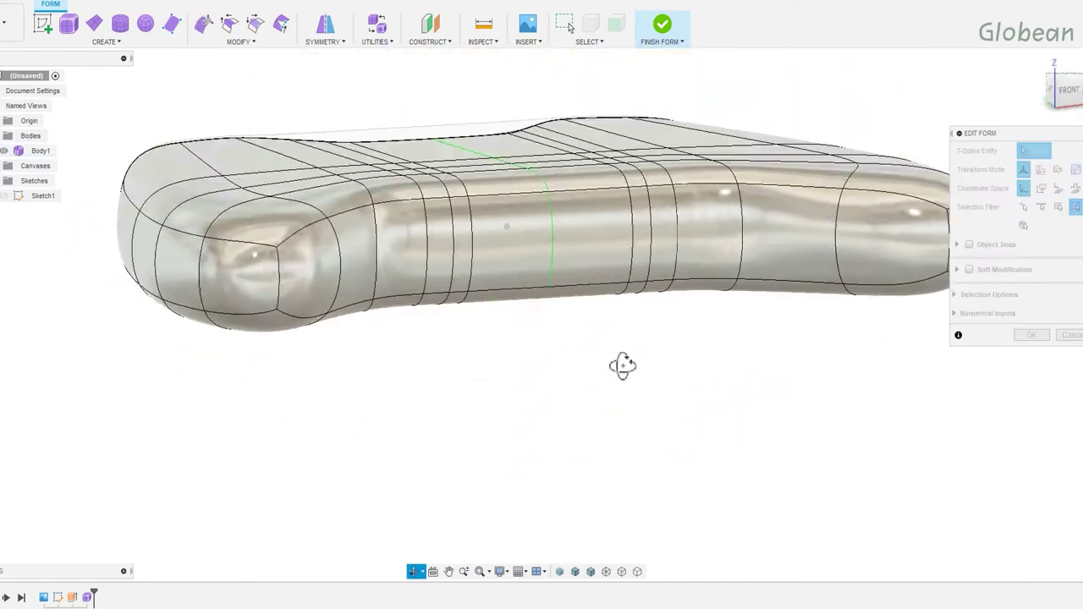
{"action": "left_click", "coordinate": [222, 298]}
{"action": "left_click_drag", "start_coordinate": [221, 267], "coordinate": [662, 398]}
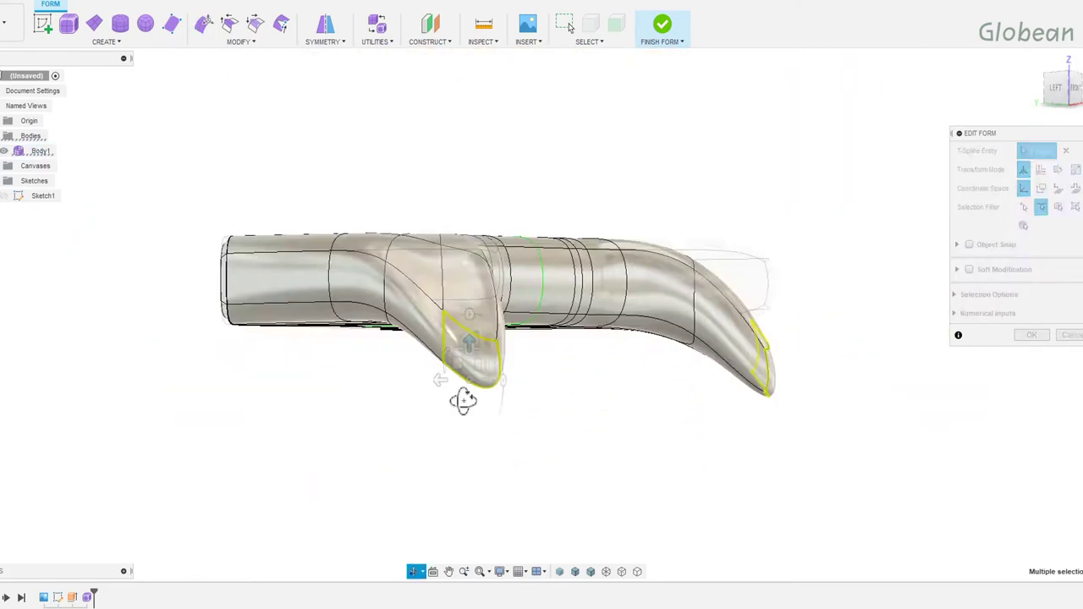
{"action": "middle_click_drag", "start_coordinate": [662, 398], "coordinate": [668, 426], "text": "shift"}
{"action": "left_click", "coordinate": [653, 375]}
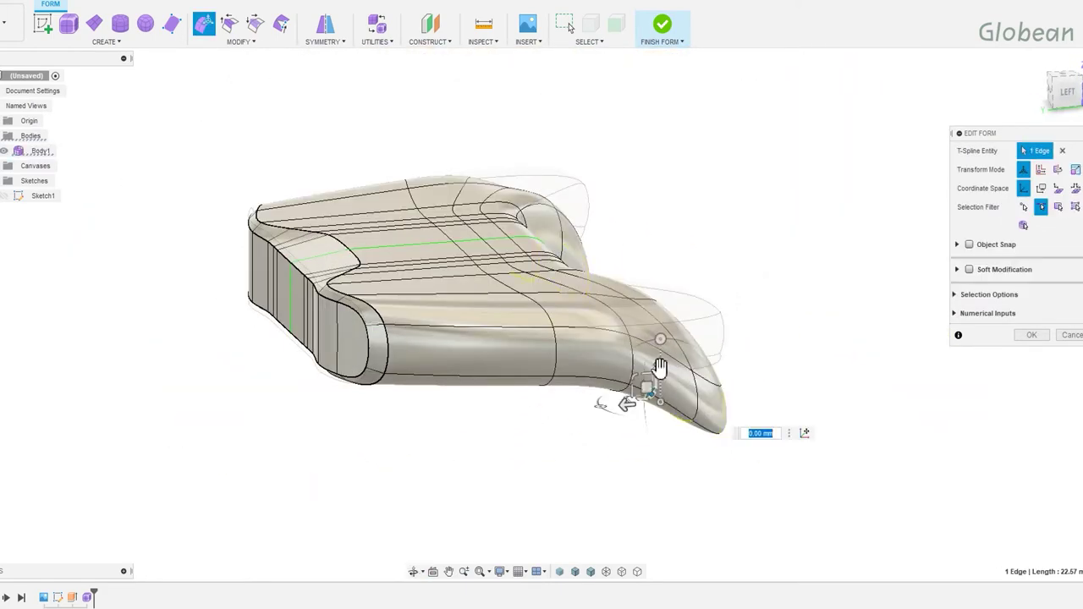
{"action": "mouse_move", "coordinate": [653, 375]}
{"action": "middle_mouse_down", "text": "shift"}
{"action": "mouse_move", "coordinate": [716, 351]}
{"action": "mouse_move", "coordinate": [615, 362]}
{"action": "middle_mouse_up", "text": "shift"}
{"action": "left_click_drag", "start_coordinate": [614, 362], "coordinate": [528, 330]}
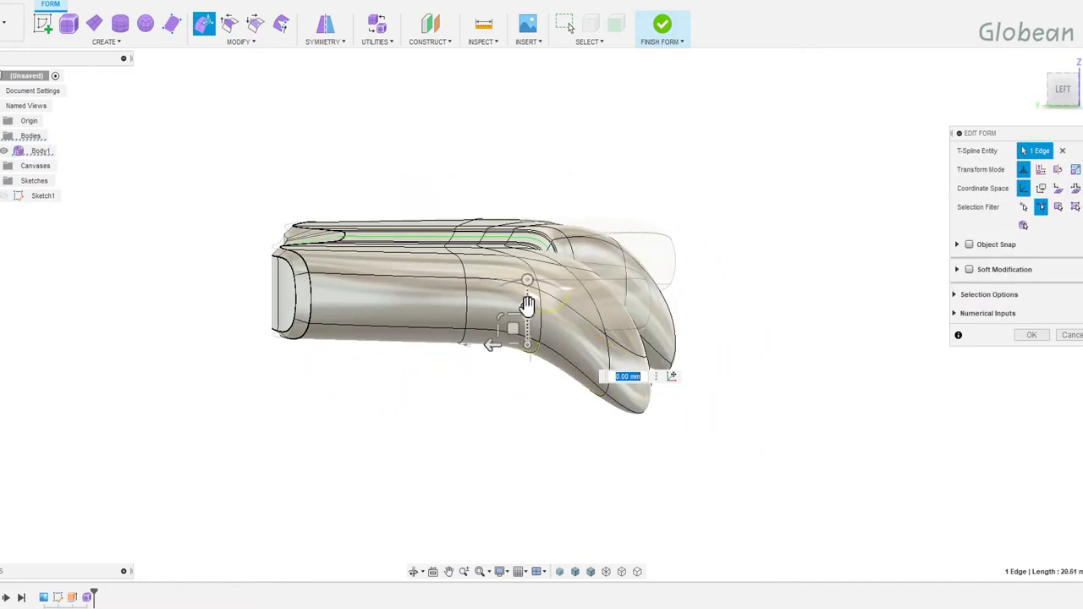
{"action": "mouse_move", "coordinate": [728, 387]}
{"action": "middle_mouse_down", "text": "shift"}
{"action": "mouse_move", "coordinate": [583, 363]}
{"action": "mouse_move", "coordinate": [733, 395]}
{"action": "mouse_move", "coordinate": [764, 356]}
{"action": "middle_mouse_up", "text": "shift"}
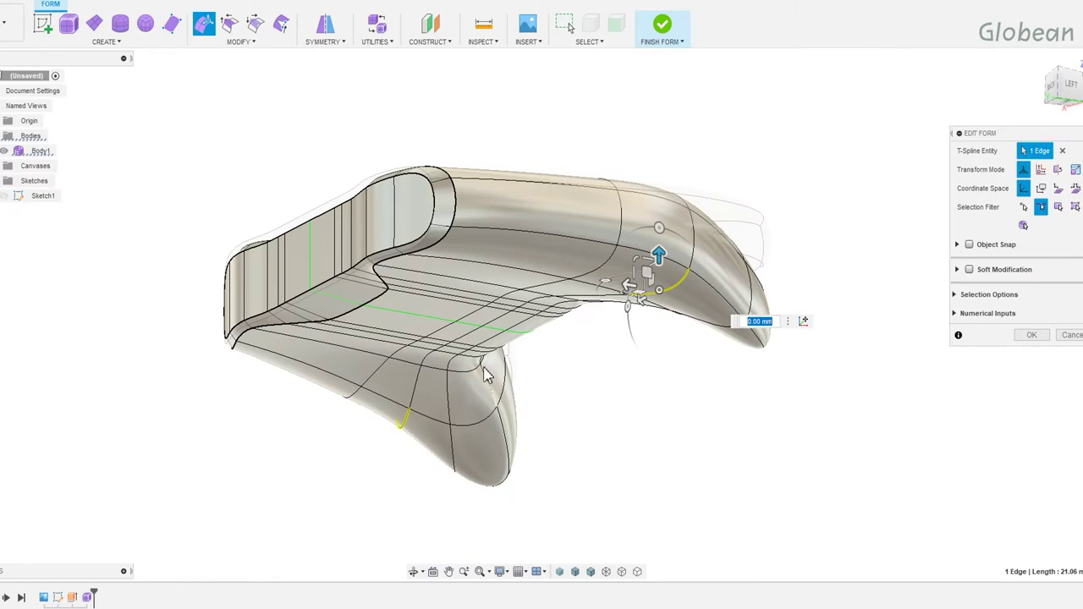
Shift the left grip's top rim loop about 0.87 mm and adjust its lower bulge vertically.
{"action": "left_click", "coordinate": [576, 438]}
{"action": "scroll", "coordinate": [435, 235], "scroll_direction": "up", "scroll_amount": 2}
{"action": "double_click", "coordinate": [435, 235]}
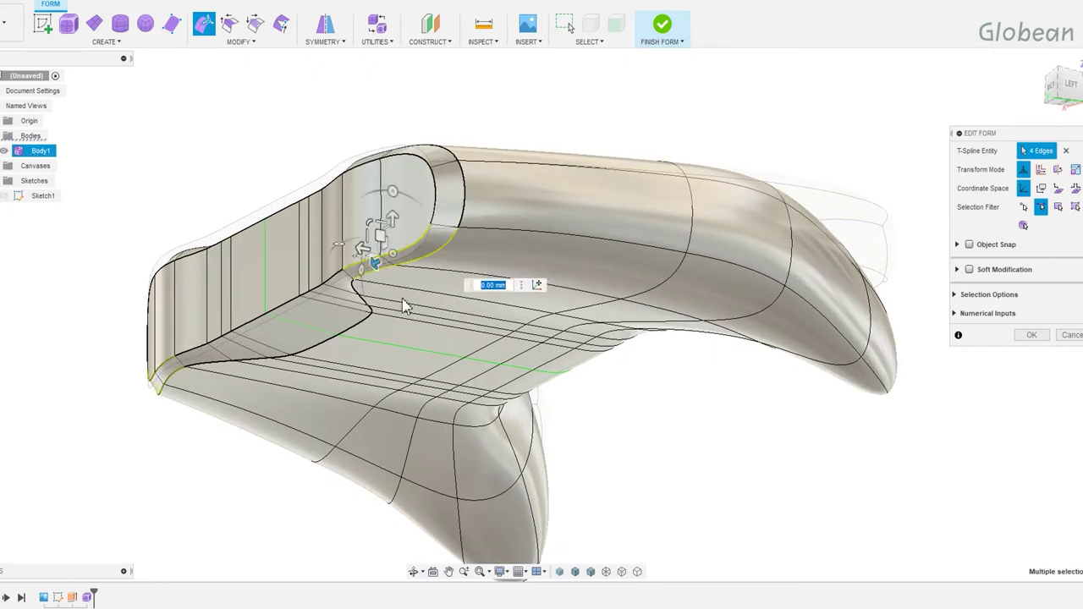
{"action": "mouse_move", "coordinate": [403, 306]}
{"action": "middle_mouse_down", "text": "shift"}
{"action": "mouse_move", "coordinate": [503, 331]}
{"action": "mouse_move", "coordinate": [514, 309]}
{"action": "mouse_move", "coordinate": [521, 339]}
{"action": "mouse_move", "coordinate": [627, 356]}
{"action": "middle_mouse_up", "text": "shift"}
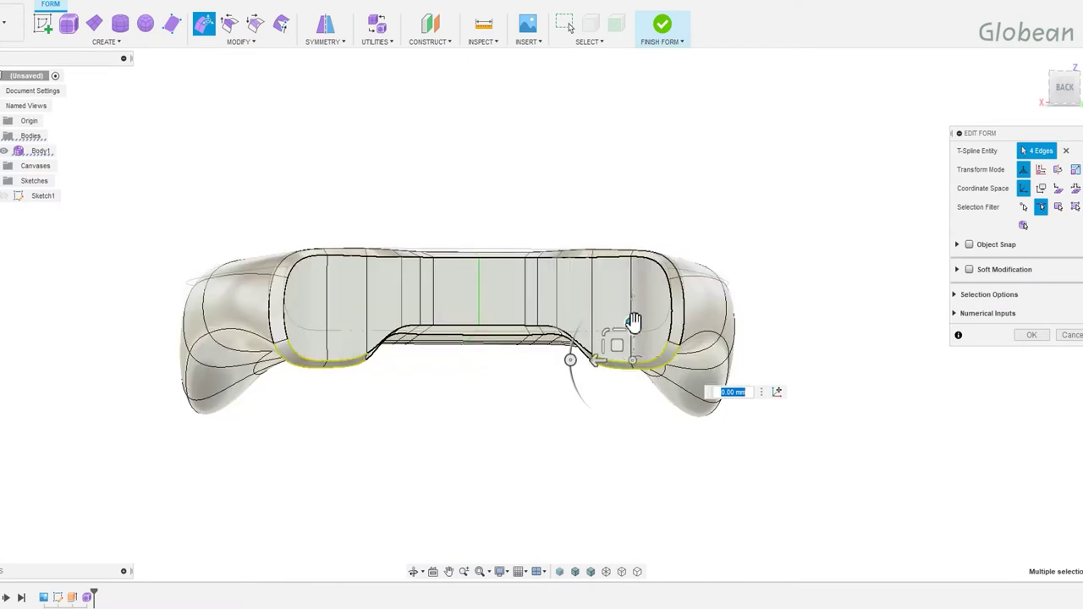
{"action": "type", "text": "0.87"}
{"action": "left_click_drag", "start_coordinate": [633, 322], "coordinate": [658, 342]}
{"action": "left_click_drag", "start_coordinate": [677, 335], "coordinate": [668, 333]}
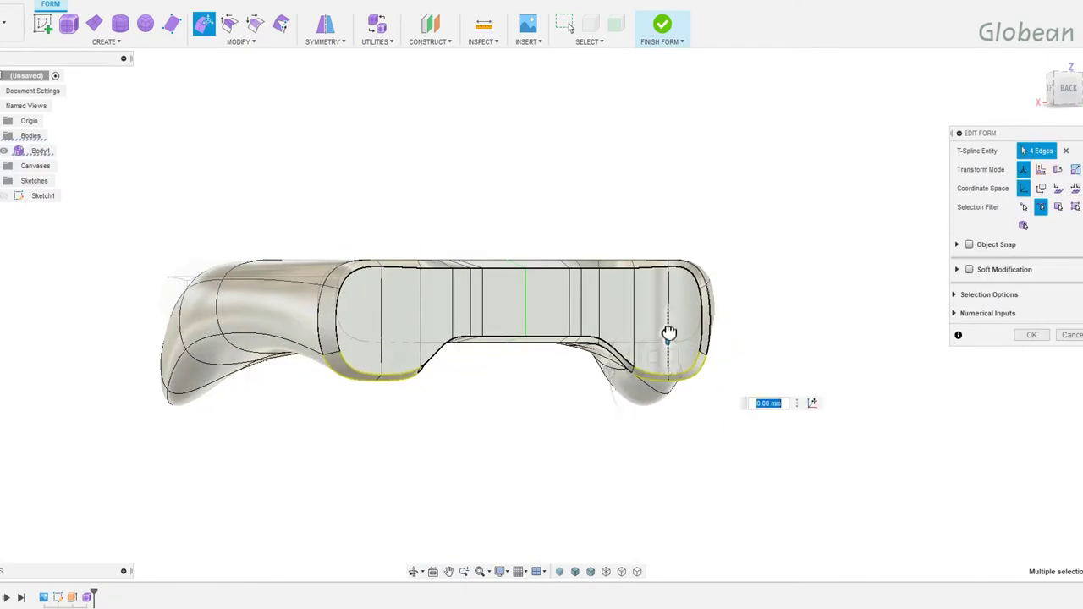
{"action": "middle_click_drag", "start_coordinate": [670, 338], "coordinate": [411, 310], "text": "shift"}
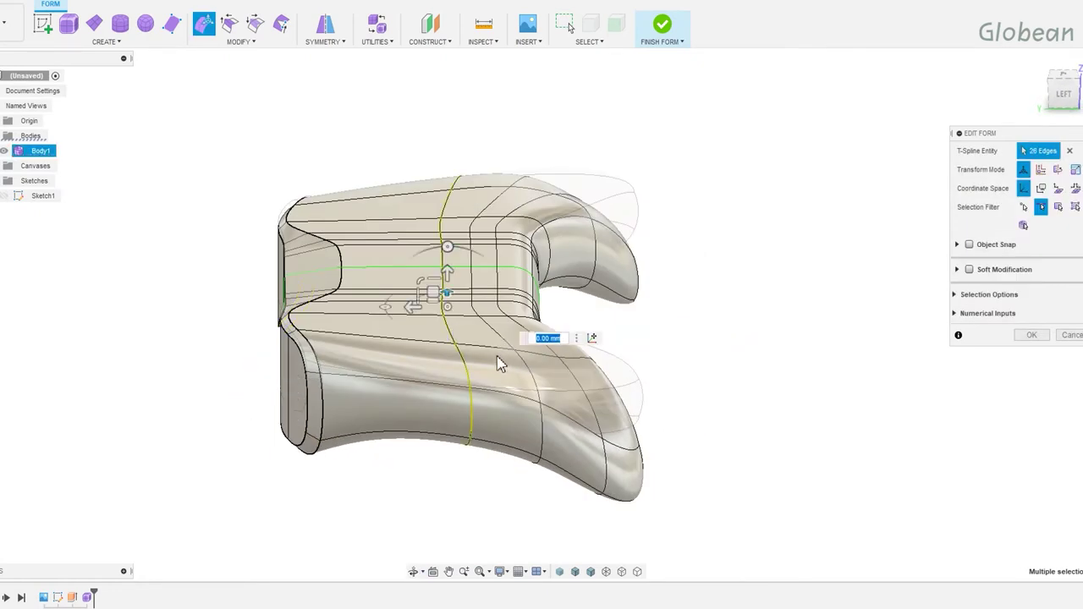
Insert a new edge loop at 0.28 beside the left-side edge loop near the front.
{"action": "double_click", "coordinate": [318, 360]}
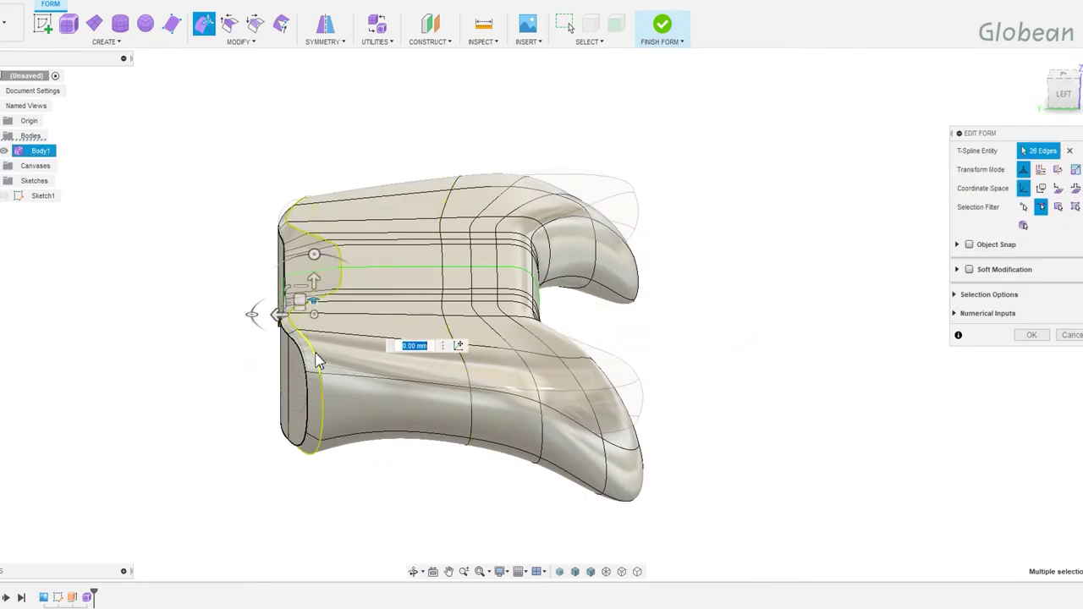
{"action": "key", "text": "alt+i"}
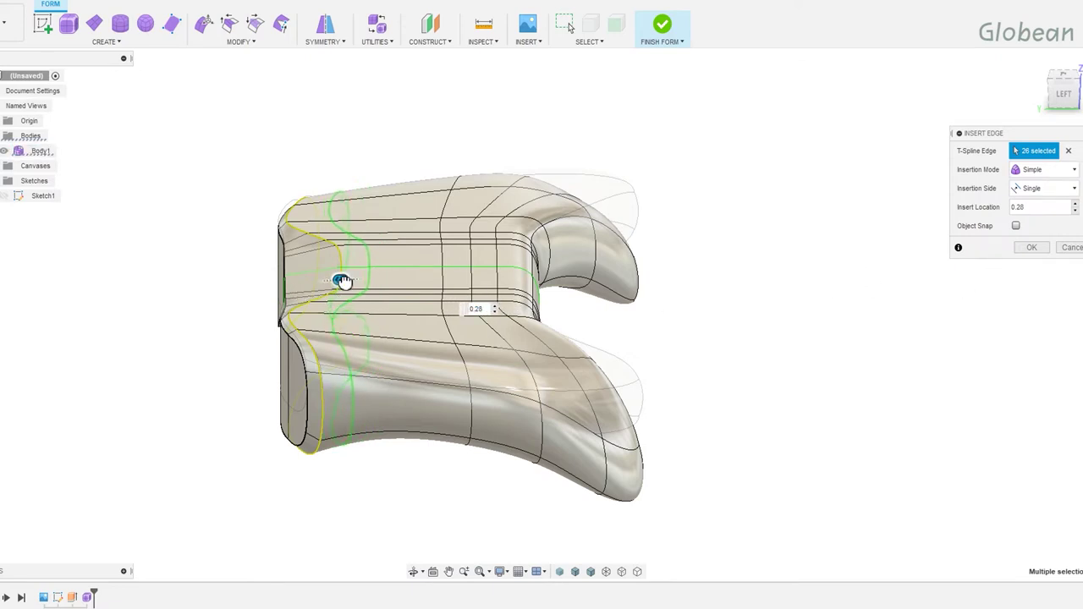
{"action": "key", "text": "Return"}
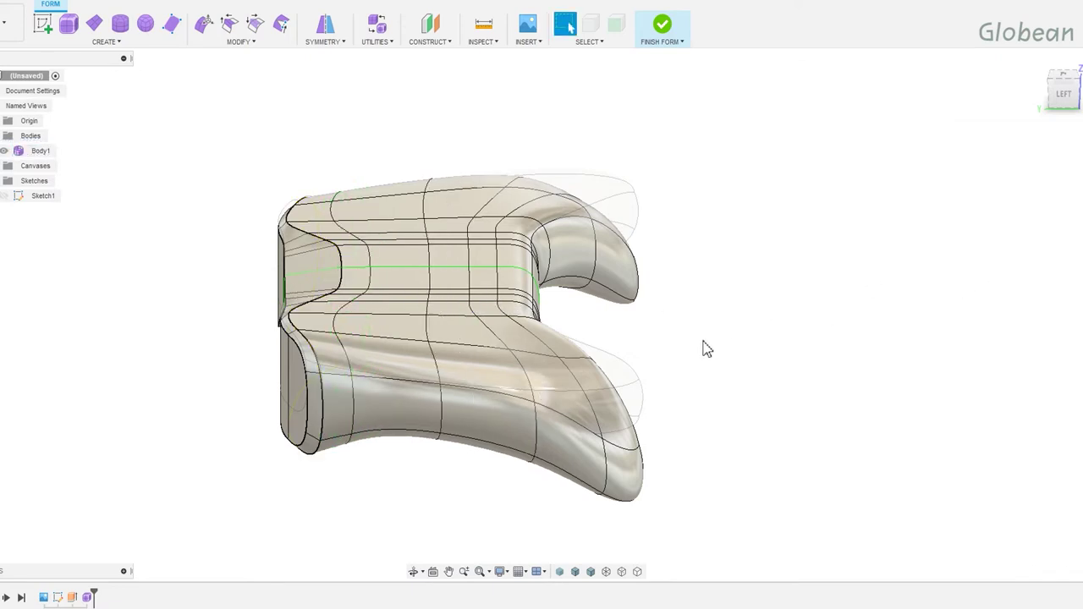
{"action": "mouse_move", "coordinate": [615, 367]}
{"action": "middle_mouse_down", "text": "shift"}
{"action": "mouse_move", "coordinate": [597, 322]}
{"action": "mouse_move", "coordinate": [611, 313]}
{"action": "middle_mouse_up", "text": "shift"}
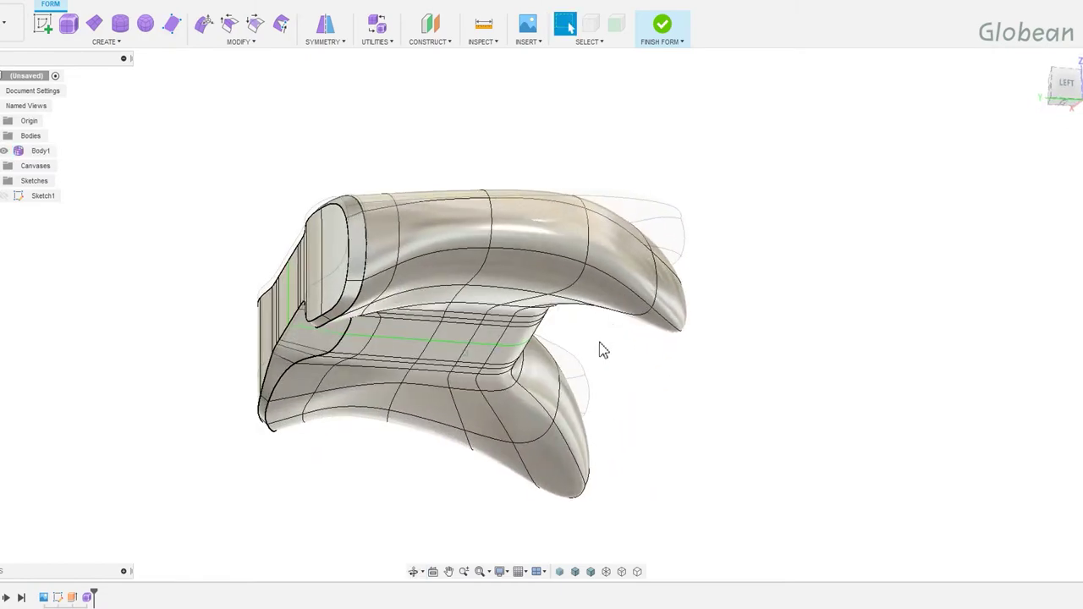
{"action": "mouse_move", "coordinate": [600, 349]}
{"action": "middle_mouse_down", "text": "shift"}
{"action": "mouse_move", "coordinate": [416, 249]}
{"action": "mouse_move", "coordinate": [519, 229]}
{"action": "mouse_move", "coordinate": [562, 259]}
{"action": "mouse_move", "coordinate": [346, 231]}
{"action": "mouse_move", "coordinate": [411, 206]}
{"action": "middle_mouse_up", "text": "shift"}
{"action": "right_click_drag", "start_coordinate": [358, 242], "coordinate": [412, 249]}
{"action": "mouse_move", "coordinate": [411, 249]}
{"action": "middle_mouse_down", "text": "shift"}
{"action": "mouse_move", "coordinate": [457, 321]}
{"action": "mouse_move", "coordinate": [446, 314]}
{"action": "middle_mouse_up", "text": "shift"}
{"action": "left_click", "coordinate": [1049, 93]}
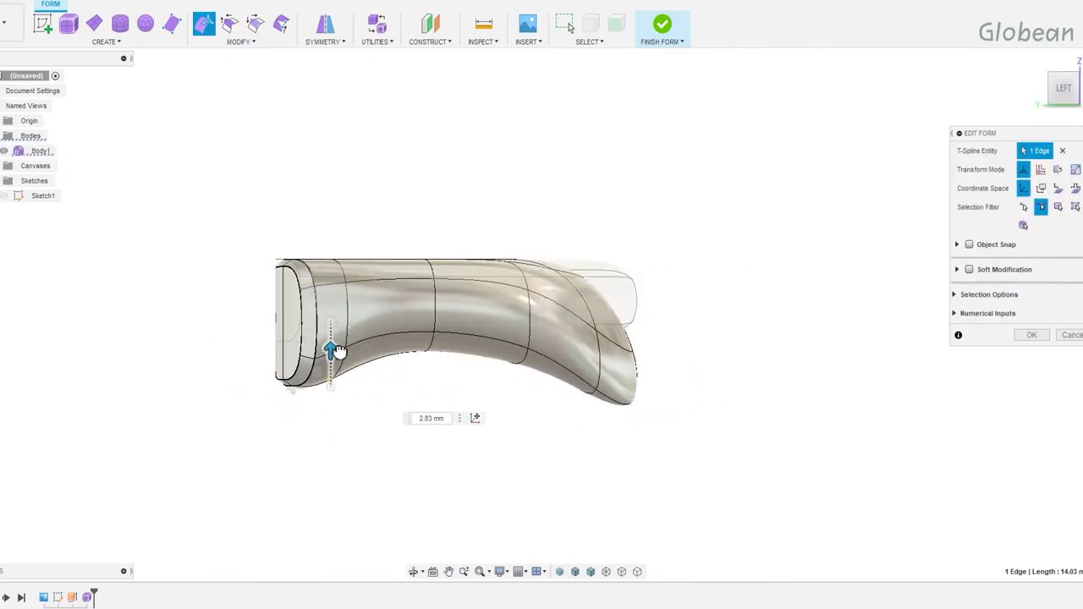
Raise the three edges along the top notch.
{"action": "left_click", "coordinate": [348, 412]}
{"action": "mouse_move", "coordinate": [348, 411]}
{"action": "middle_mouse_down", "text": "shift"}
{"action": "mouse_move", "coordinate": [943, 150]}
{"action": "mouse_move", "coordinate": [927, 165]}
{"action": "middle_mouse_up", "text": "shift"}
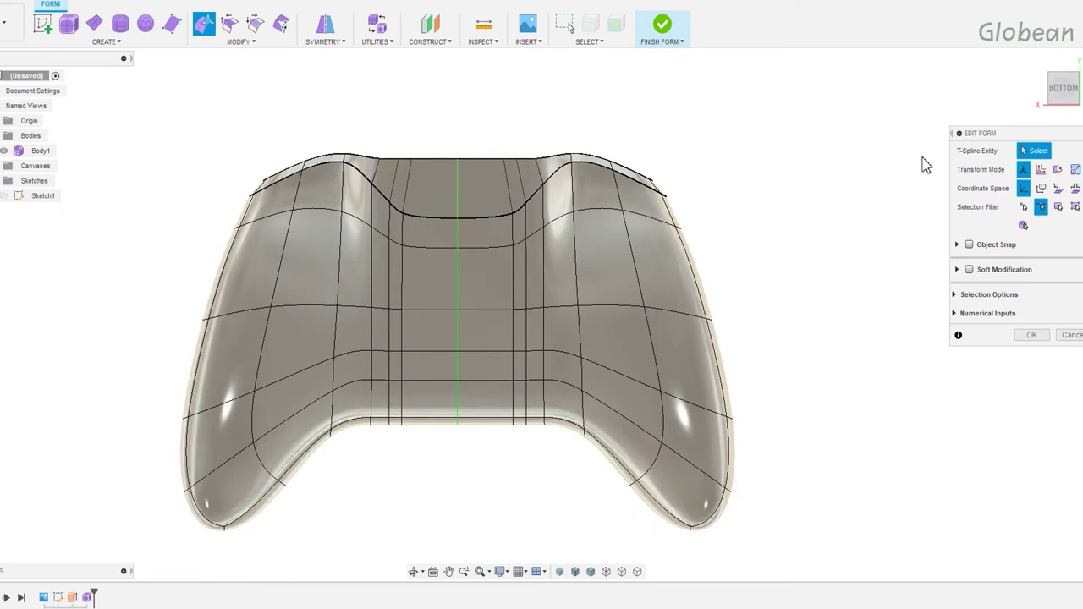
{"action": "scroll", "coordinate": [394, 216], "scroll_direction": "up", "scroll_amount": 3}
{"action": "left_click", "coordinate": [508, 210], "text": "shift"}
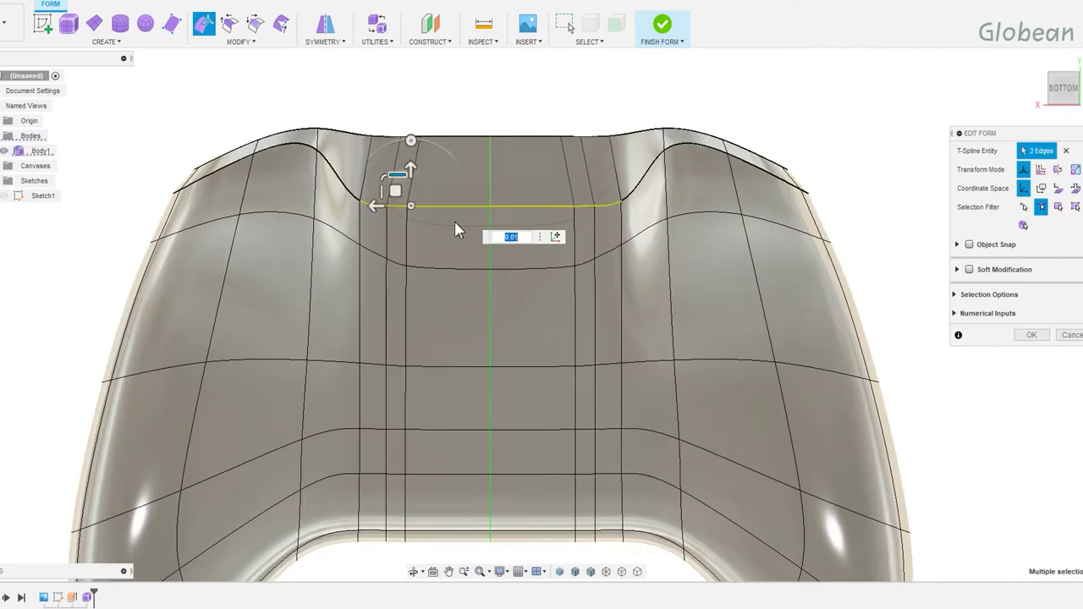
{"action": "left_click_drag", "start_coordinate": [410, 125], "coordinate": [412, 109]}
{"action": "left_click", "coordinate": [387, 271]}
Move a corner vertex near the bumper recess up and left about 2.22 mm.
{"action": "mouse_move", "coordinate": [387, 271]}
{"action": "middle_mouse_down", "text": "shift"}
{"action": "mouse_move", "coordinate": [573, 303]}
{"action": "mouse_move", "coordinate": [664, 260]}
{"action": "mouse_move", "coordinate": [649, 234]}
{"action": "mouse_move", "coordinate": [661, 271]}
{"action": "mouse_move", "coordinate": [389, 309]}
{"action": "middle_mouse_up", "text": "shift"}
{"action": "left_click", "coordinate": [665, 260]}
{"action": "scroll", "coordinate": [390, 309], "scroll_direction": "up", "scroll_amount": 2}
{"action": "left_click", "coordinate": [382, 277]}
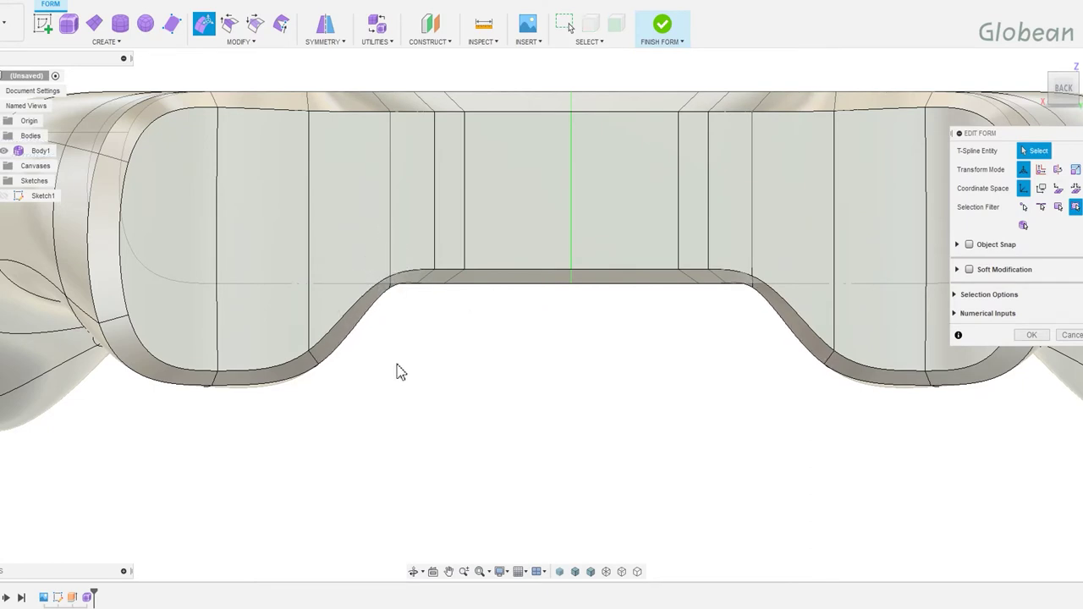
{"action": "left_click_drag", "start_coordinate": [319, 367], "coordinate": [304, 355]}
{"action": "left_click", "coordinate": [476, 364]}
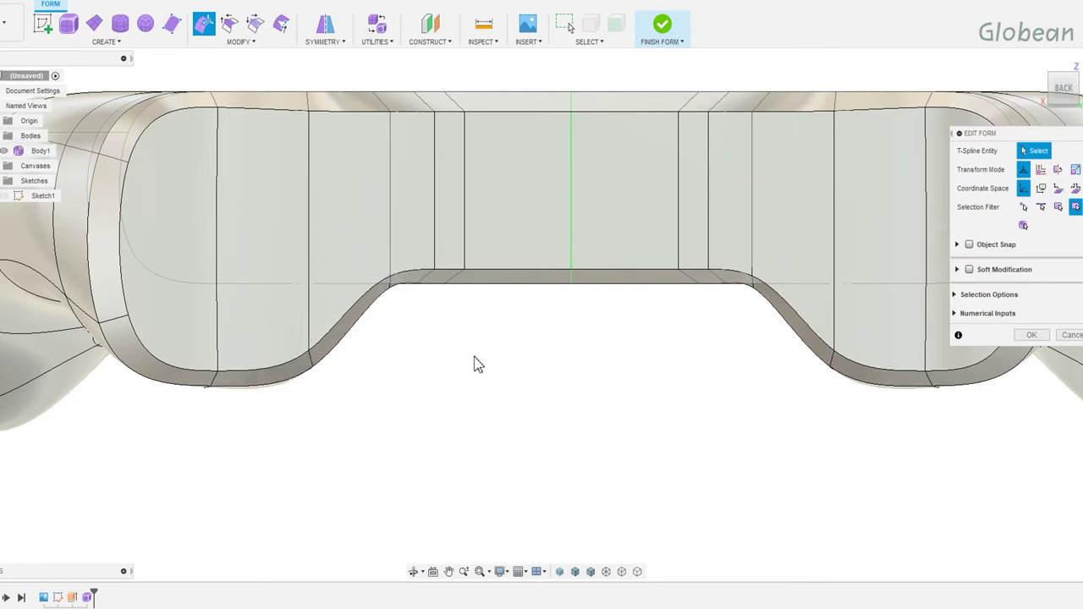
{"action": "scroll", "coordinate": [404, 366], "scroll_direction": "down", "scroll_amount": 3}
{"action": "mouse_move", "coordinate": [404, 367]}
{"action": "middle_mouse_down", "text": "shift"}
{"action": "mouse_move", "coordinate": [818, 360]}
{"action": "mouse_move", "coordinate": [757, 382]}
{"action": "middle_mouse_up", "text": "shift"}
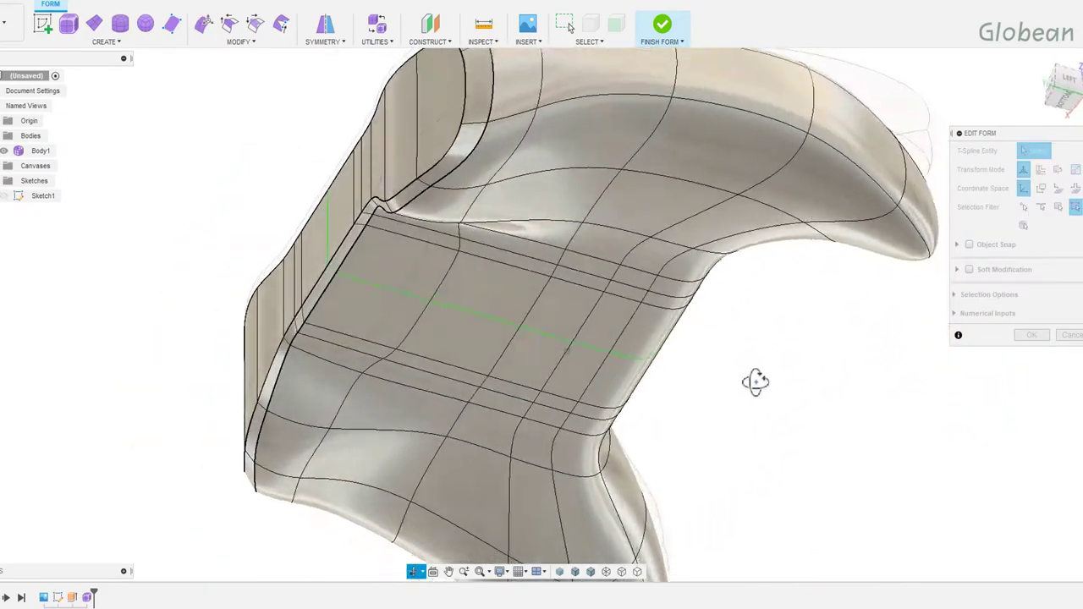
{"action": "scroll", "coordinate": [508, 313], "scroll_direction": "down", "scroll_amount": 3}
{"action": "middle_click_drag", "start_coordinate": [507, 313], "coordinate": [644, 317], "text": "shift"}
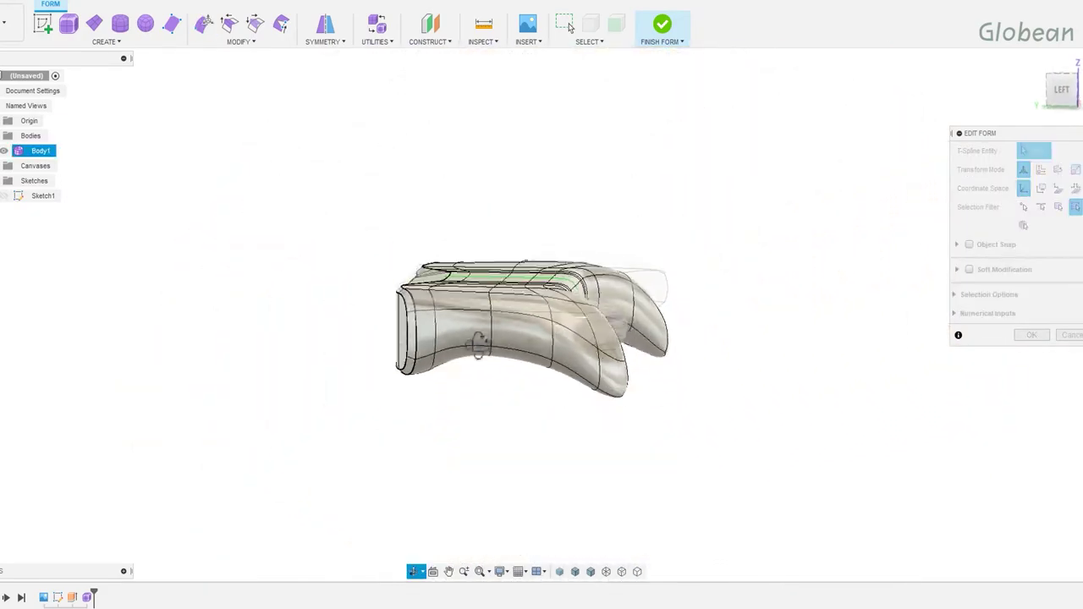
{"action": "scroll", "coordinate": [639, 326], "scroll_direction": "up", "scroll_amount": 2}
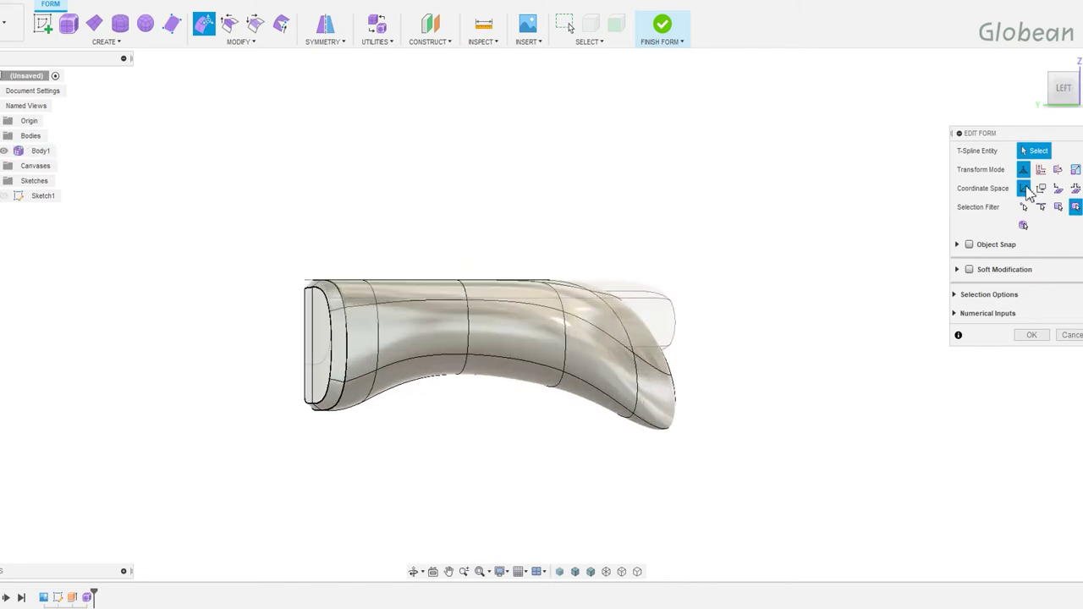
Lower a vertex on top of the grip.
{"action": "left_click_drag", "start_coordinate": [565, 281], "coordinate": [581, 249]}
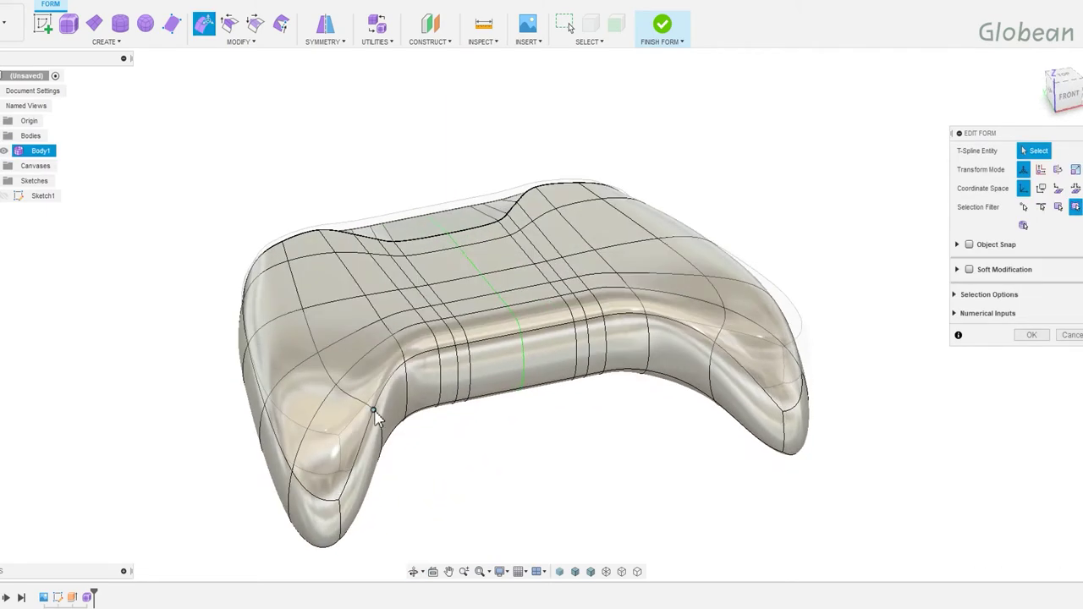
{"action": "left_click", "coordinate": [373, 411]}
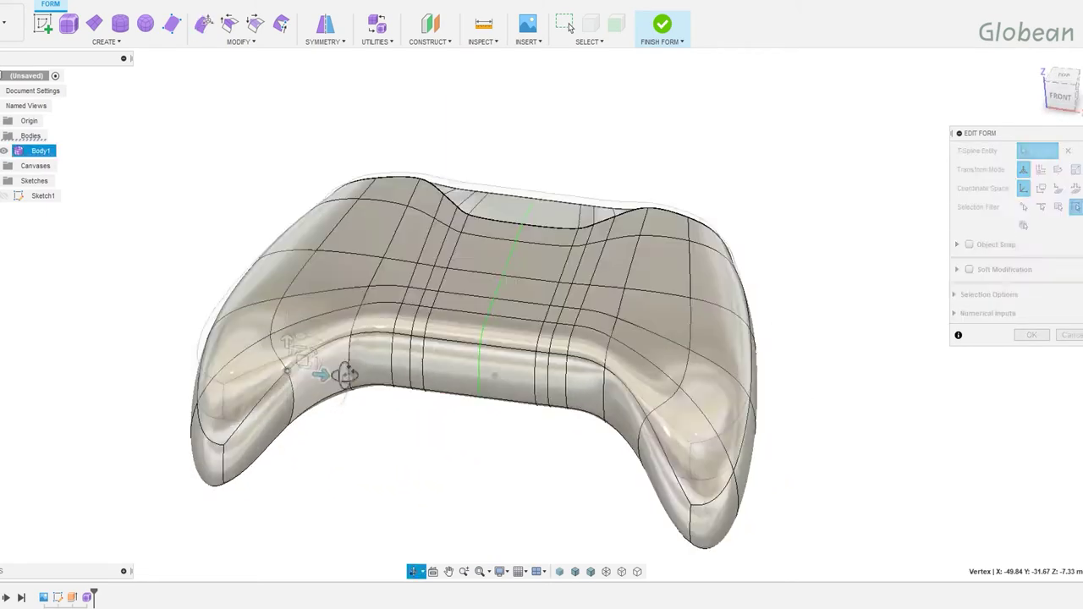
{"action": "mouse_move", "coordinate": [339, 375]}
{"action": "middle_mouse_down", "text": "shift"}
{"action": "mouse_move", "coordinate": [296, 314]}
{"action": "mouse_move", "coordinate": [445, 416]}
{"action": "middle_mouse_up", "text": "shift"}
{"action": "scroll", "coordinate": [259, 292], "scroll_direction": "up", "scroll_amount": 3}
{"action": "scroll", "coordinate": [486, 372], "scroll_direction": "down", "scroll_amount": 3}
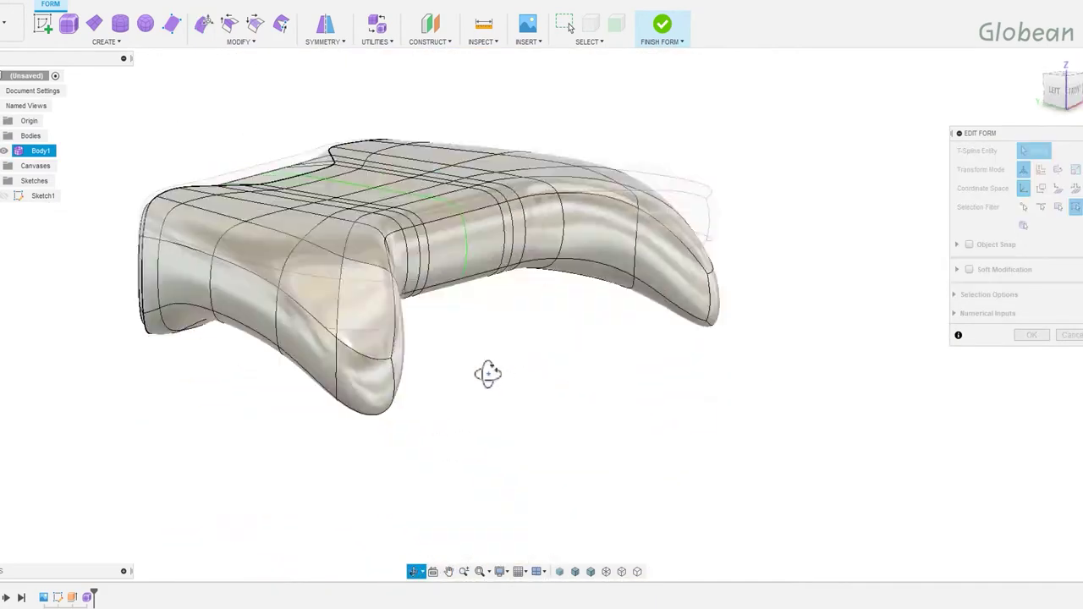
{"action": "scroll", "coordinate": [169, 261], "scroll_direction": "up", "scroll_amount": 2}
{"action": "left_click", "coordinate": [279, 423]}
{"action": "mouse_move", "coordinate": [279, 423]}
{"action": "middle_mouse_down", "text": "shift"}
{"action": "mouse_move", "coordinate": [486, 346]}
{"action": "mouse_move", "coordinate": [501, 361]}
{"action": "middle_mouse_up", "text": "shift"}
{"action": "scroll", "coordinate": [541, 305], "scroll_direction": "up", "scroll_amount": 3}
{"action": "scroll", "coordinate": [542, 275], "scroll_direction": "up", "scroll_amount": 3}
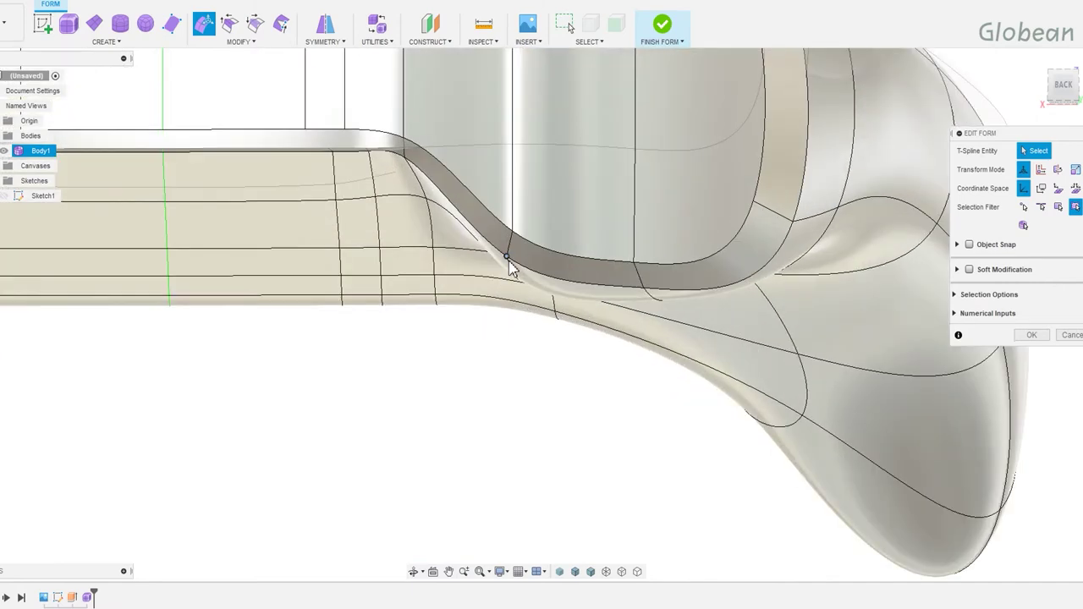
Nudge the top front edges slightly downward and select the top front edge loop.
{"action": "left_click", "coordinate": [493, 243]}
{"action": "scroll", "coordinate": [495, 242], "scroll_direction": "down", "scroll_amount": 5}
{"action": "mouse_move", "coordinate": [634, 278]}
{"action": "middle_mouse_down", "text": "shift"}
{"action": "mouse_move", "coordinate": [544, 310]}
{"action": "mouse_move", "coordinate": [662, 397]}
{"action": "middle_mouse_up", "text": "shift"}
{"action": "left_click", "coordinate": [643, 359]}
{"action": "left_click_drag", "start_coordinate": [622, 353], "coordinate": [604, 354]}
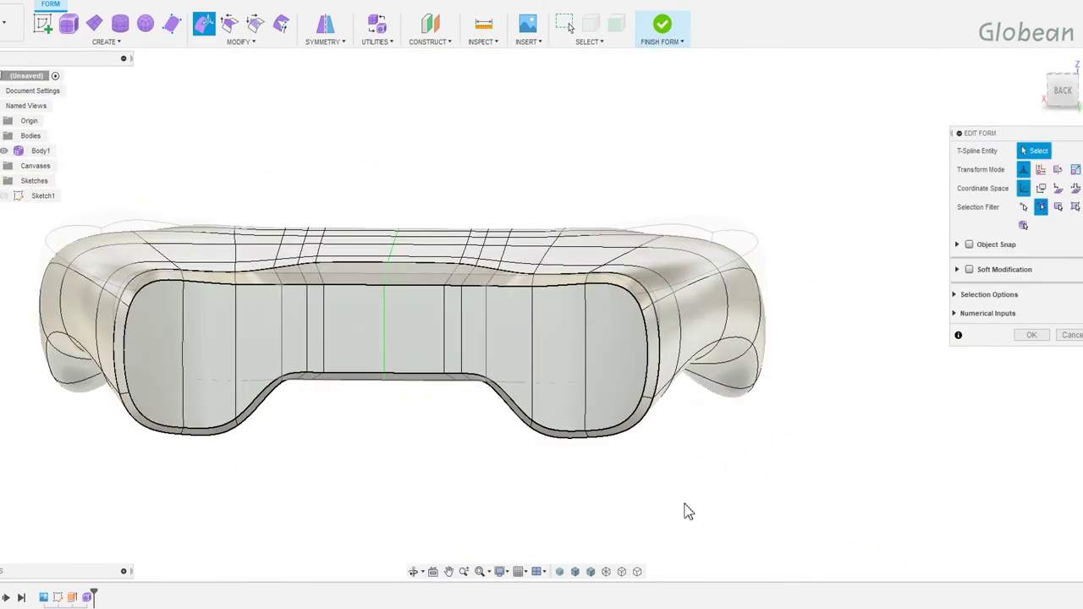
{"action": "middle_click_drag", "start_coordinate": [688, 511], "coordinate": [593, 309], "text": "shift"}
{"action": "left_click", "coordinate": [636, 271]}
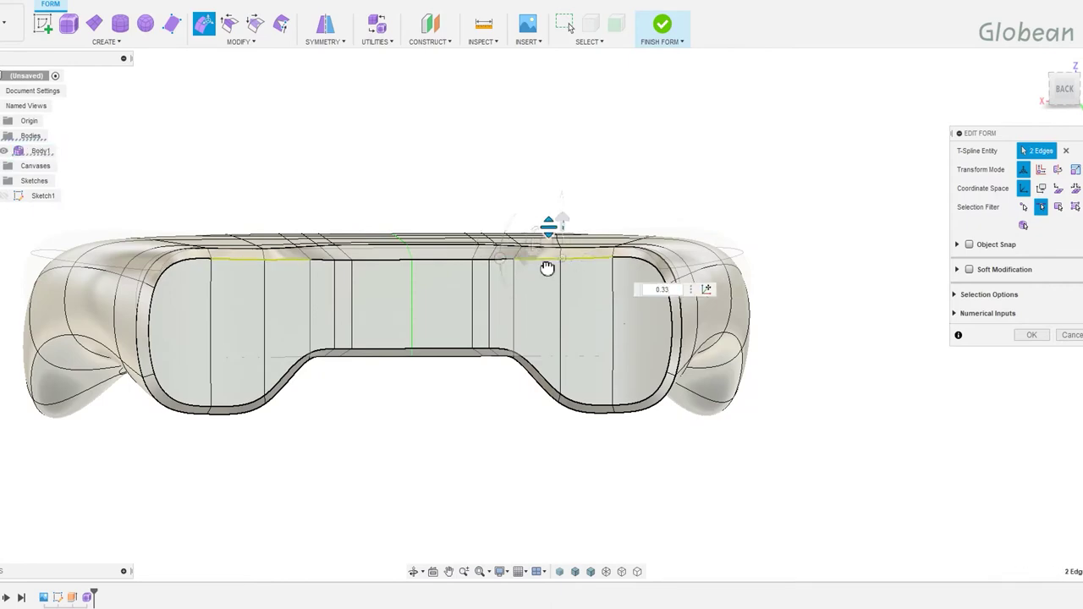
{"action": "double_click", "coordinate": [504, 264]}
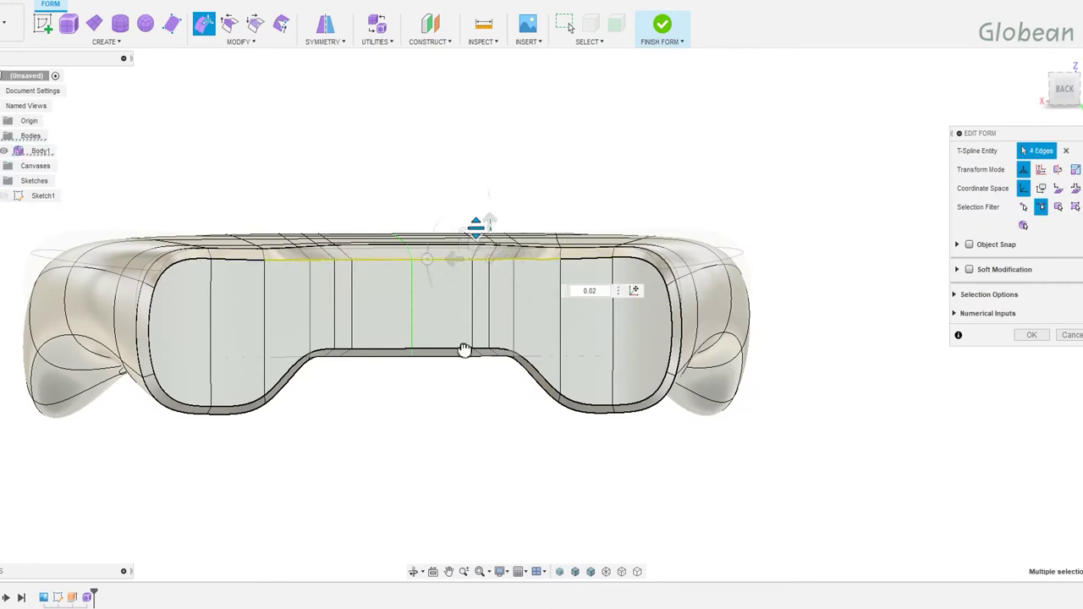
{"action": "left_click", "coordinate": [488, 440]}
{"action": "middle_click_drag", "start_coordinate": [488, 440], "coordinate": [622, 471], "text": "shift"}
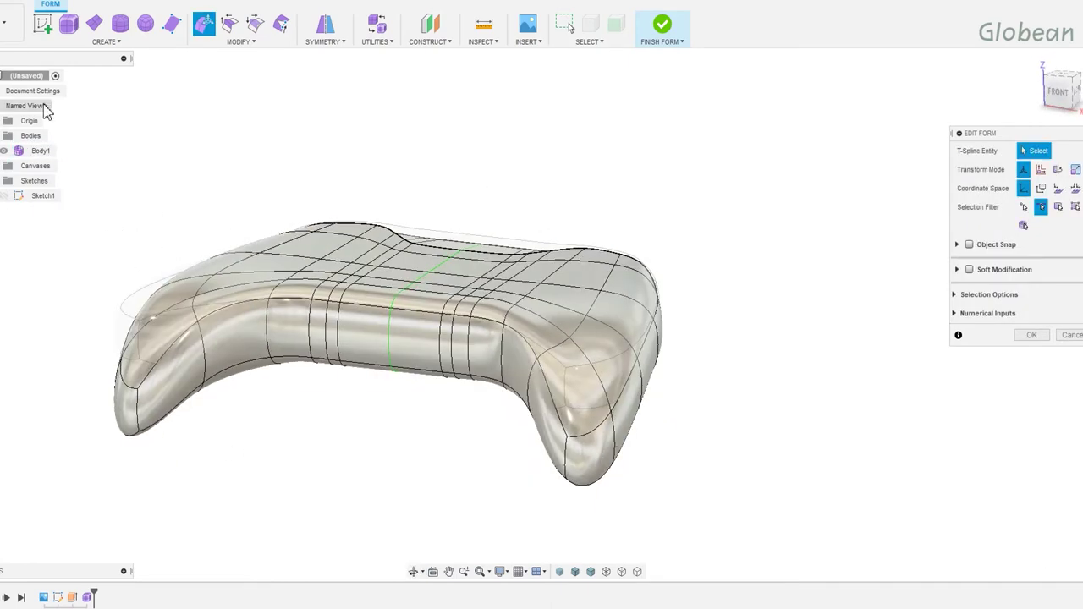
Crease the edge loops along both grips.
{"action": "left_click", "coordinate": [231, 27]}
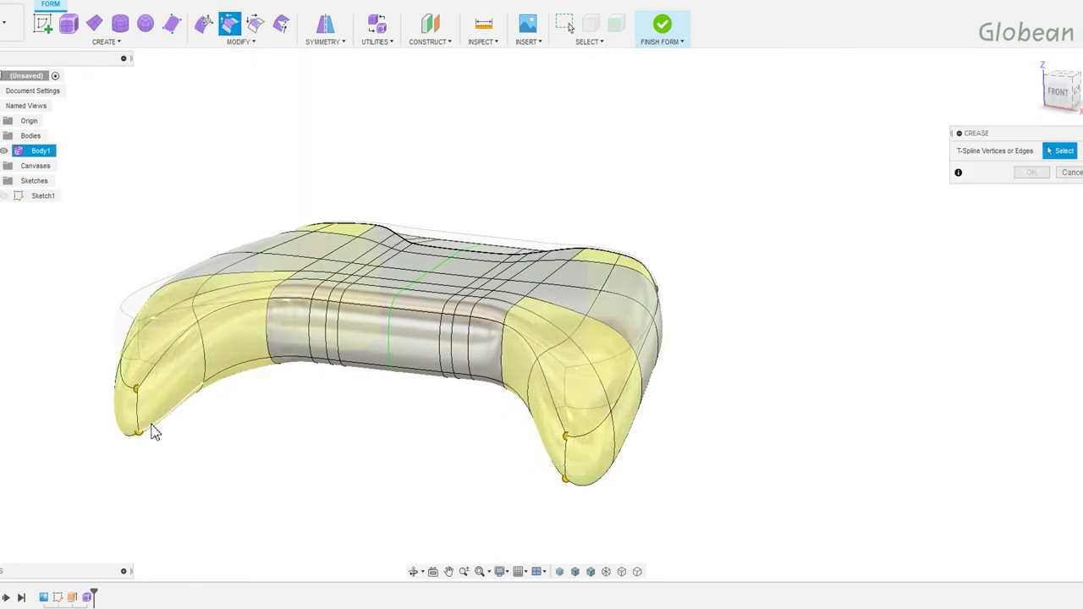
{"action": "double_click", "coordinate": [157, 397]}
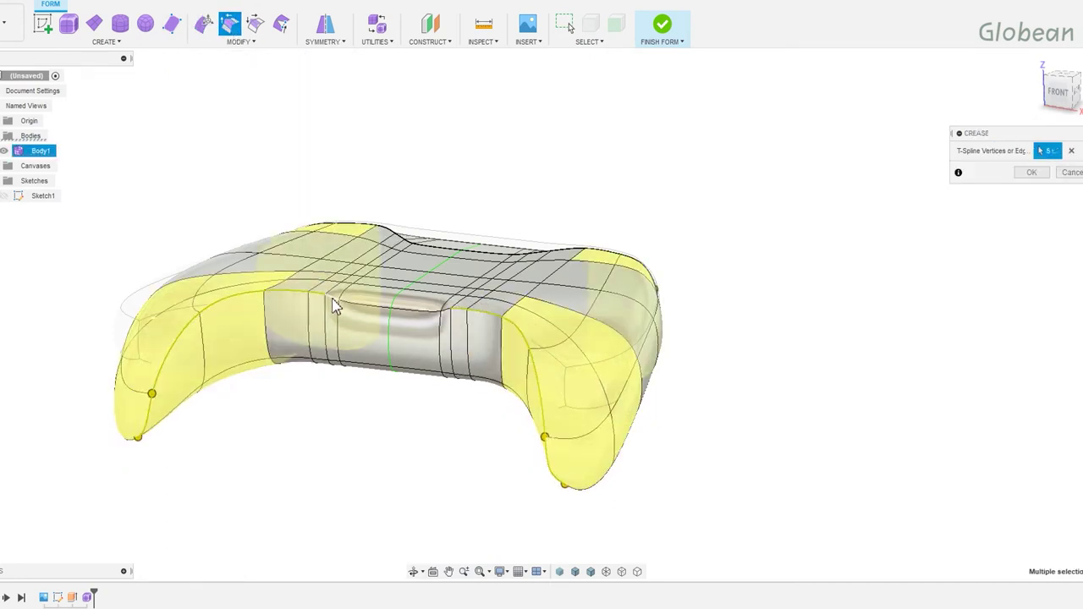
{"action": "left_click", "coordinate": [1026, 172]}
{"action": "middle_click_drag", "start_coordinate": [415, 489], "coordinate": [561, 370], "text": "shift"}
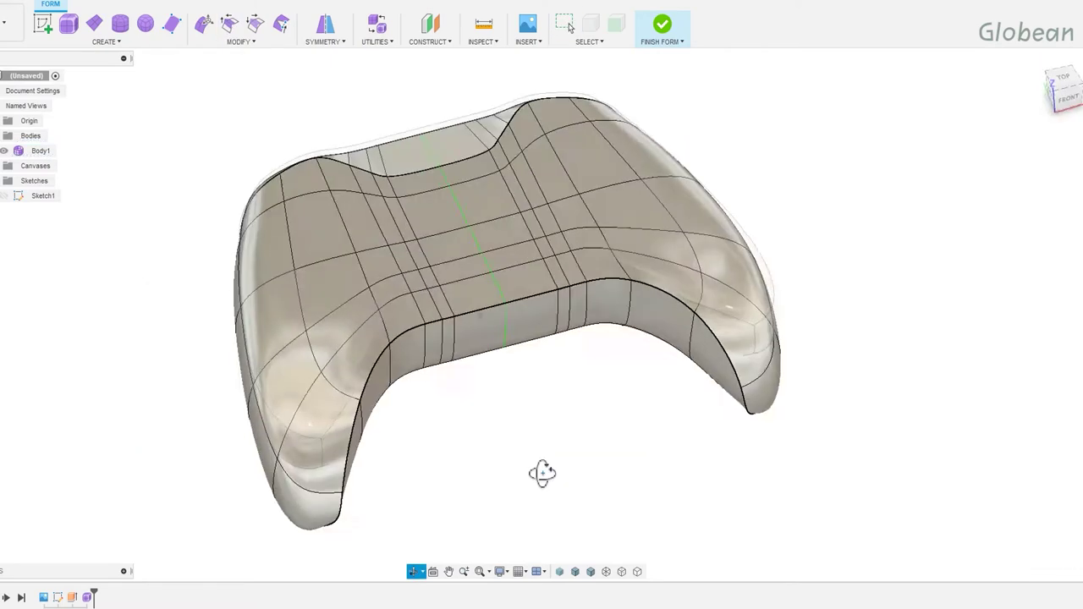
Pull a grip vertex down -11.96 mm in Edit Form.
{"action": "left_click", "coordinate": [530, 315]}
{"action": "left_click", "coordinate": [203, 24]}
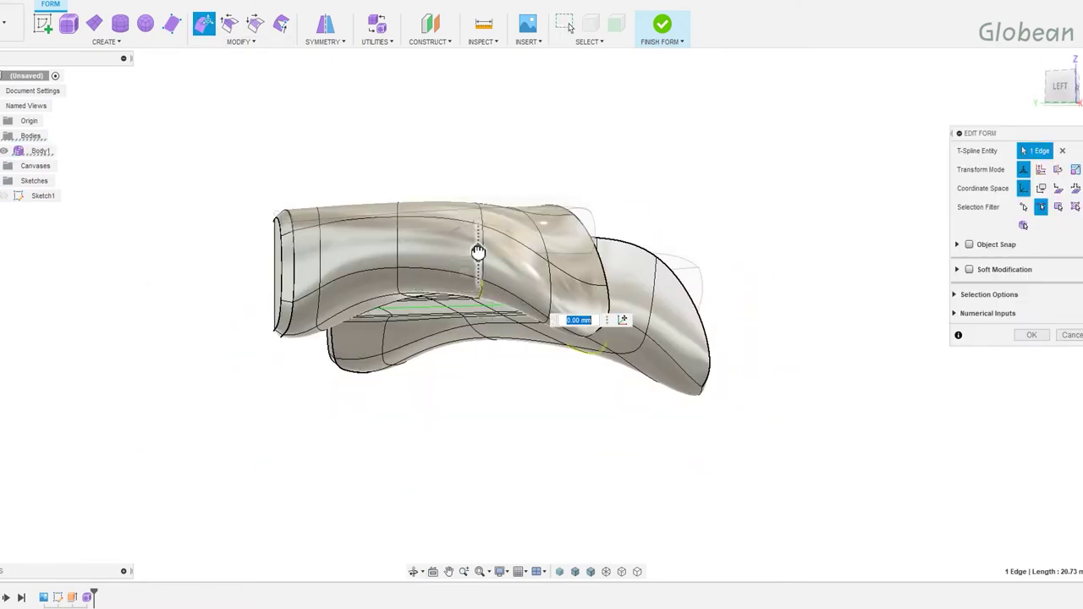
{"action": "middle_click_drag", "start_coordinate": [481, 251], "coordinate": [537, 305], "text": "shift"}
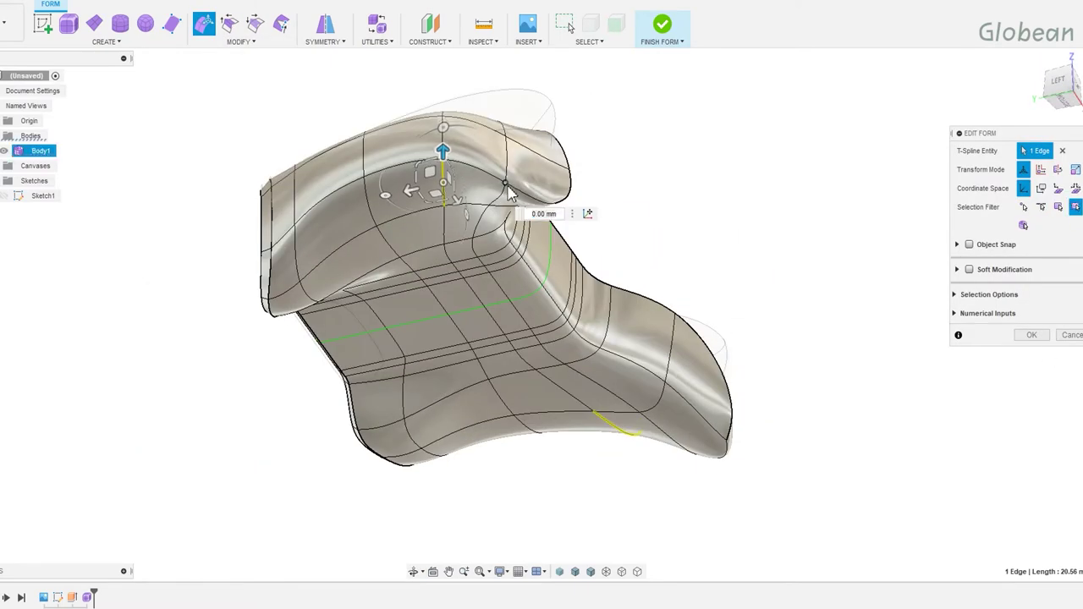
{"action": "middle_click_drag", "start_coordinate": [510, 193], "coordinate": [483, 314], "text": "shift"}
{"action": "left_click", "coordinate": [483, 314]}
{"action": "middle_click_drag", "start_coordinate": [601, 314], "coordinate": [633, 242], "text": "shift"}
{"action": "left_click_drag", "start_coordinate": [652, 230], "coordinate": [652, 263]}
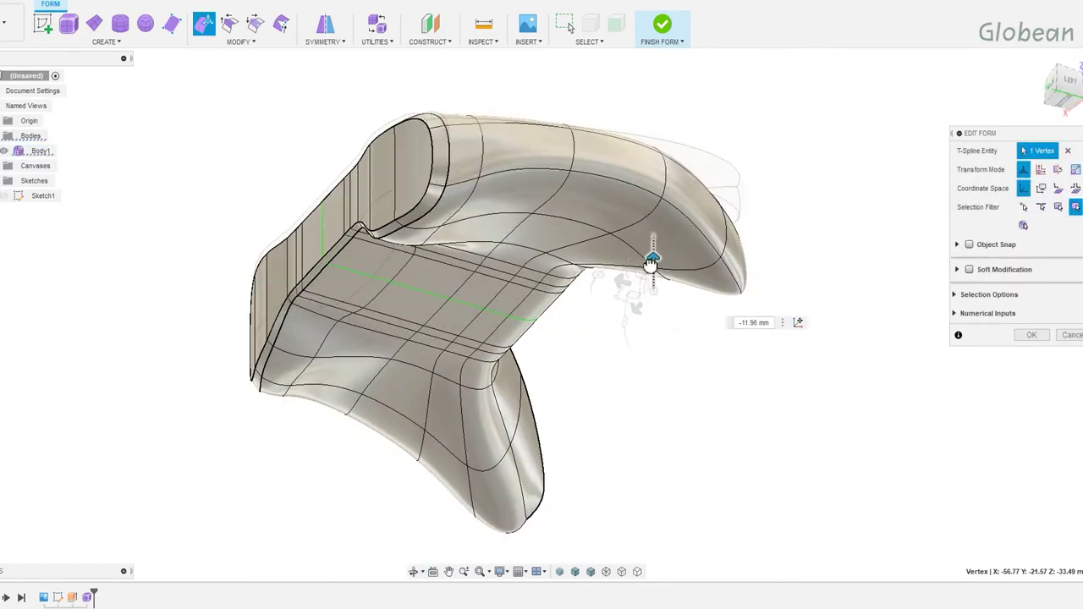
{"action": "mouse_move", "coordinate": [651, 263]}
{"action": "middle_mouse_down", "text": "shift"}
{"action": "mouse_move", "coordinate": [516, 314]}
{"action": "mouse_move", "coordinate": [563, 246]}
{"action": "mouse_move", "coordinate": [624, 339]}
{"action": "mouse_move", "coordinate": [699, 273]}
{"action": "mouse_move", "coordinate": [624, 274]}
{"action": "mouse_move", "coordinate": [657, 211]}
{"action": "mouse_move", "coordinate": [608, 269]}
{"action": "mouse_move", "coordinate": [523, 314]}
{"action": "middle_mouse_up", "text": "shift"}
{"action": "mouse_move", "coordinate": [447, 305]}
{"action": "middle_mouse_down", "text": "shift"}
{"action": "mouse_move", "coordinate": [537, 334]}
{"action": "mouse_move", "coordinate": [206, 285]}
{"action": "mouse_move", "coordinate": [317, 406]}
{"action": "mouse_move", "coordinate": [294, 360]}
{"action": "mouse_move", "coordinate": [301, 309]}
{"action": "mouse_move", "coordinate": [350, 411]}
{"action": "mouse_move", "coordinate": [404, 455]}
{"action": "mouse_move", "coordinate": [481, 447]}
{"action": "mouse_move", "coordinate": [457, 452]}
{"action": "mouse_move", "coordinate": [404, 382]}
{"action": "mouse_move", "coordinate": [252, 431]}
{"action": "mouse_move", "coordinate": [152, 439]}
{"action": "middle_mouse_up", "text": "shift"}
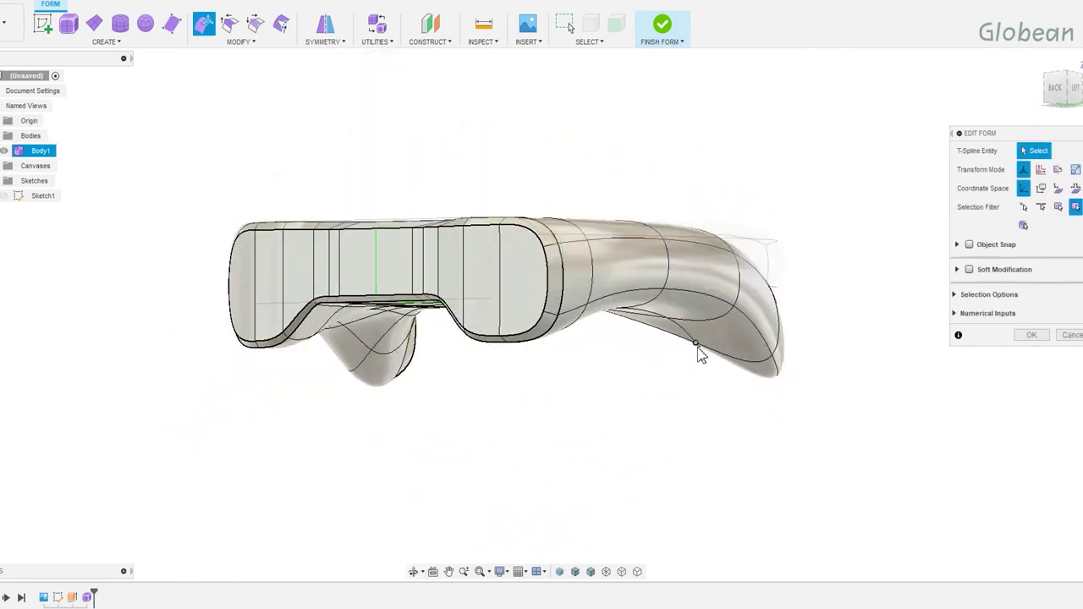
{"action": "mouse_move", "coordinate": [701, 356]}
{"action": "middle_mouse_down", "text": "shift"}
{"action": "mouse_move", "coordinate": [696, 307]}
{"action": "mouse_move", "coordinate": [674, 321]}
{"action": "mouse_move", "coordinate": [726, 325]}
{"action": "mouse_move", "coordinate": [652, 292]}
{"action": "mouse_move", "coordinate": [271, 335]}
{"action": "mouse_move", "coordinate": [339, 258]}
{"action": "middle_mouse_up", "text": "shift"}
Raise the three front underside edges about 28.67 mm.
{"action": "left_click", "coordinate": [397, 385]}
{"action": "middle_click_drag", "start_coordinate": [397, 385], "coordinate": [419, 298], "text": "shift"}
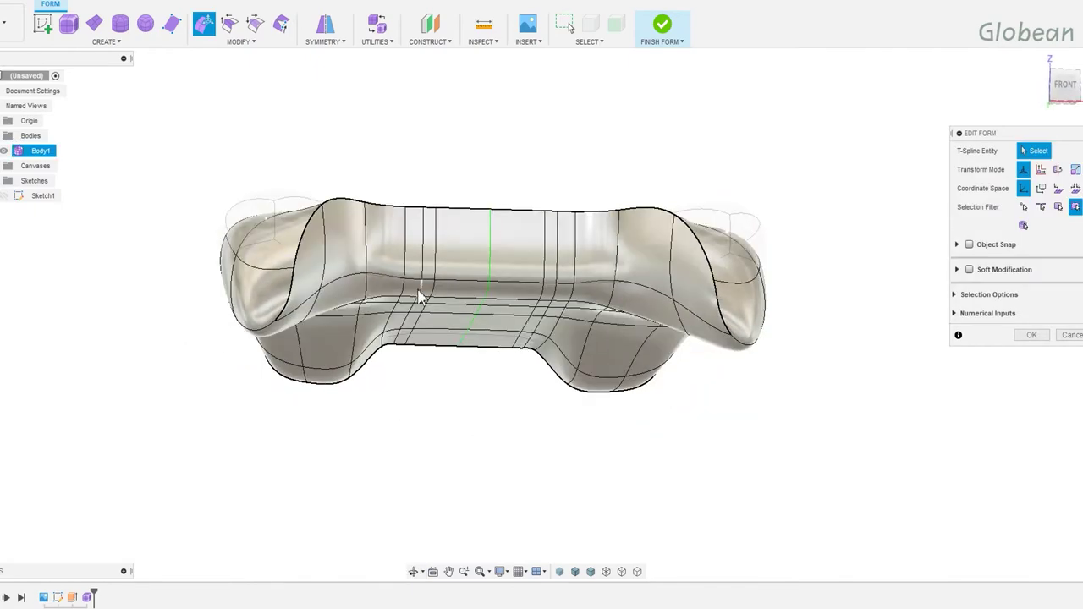
{"action": "scroll", "coordinate": [433, 286], "scroll_direction": "up", "scroll_amount": 3}
{"action": "double_click", "coordinate": [434, 270]}
{"action": "type", "text": "0.48"}
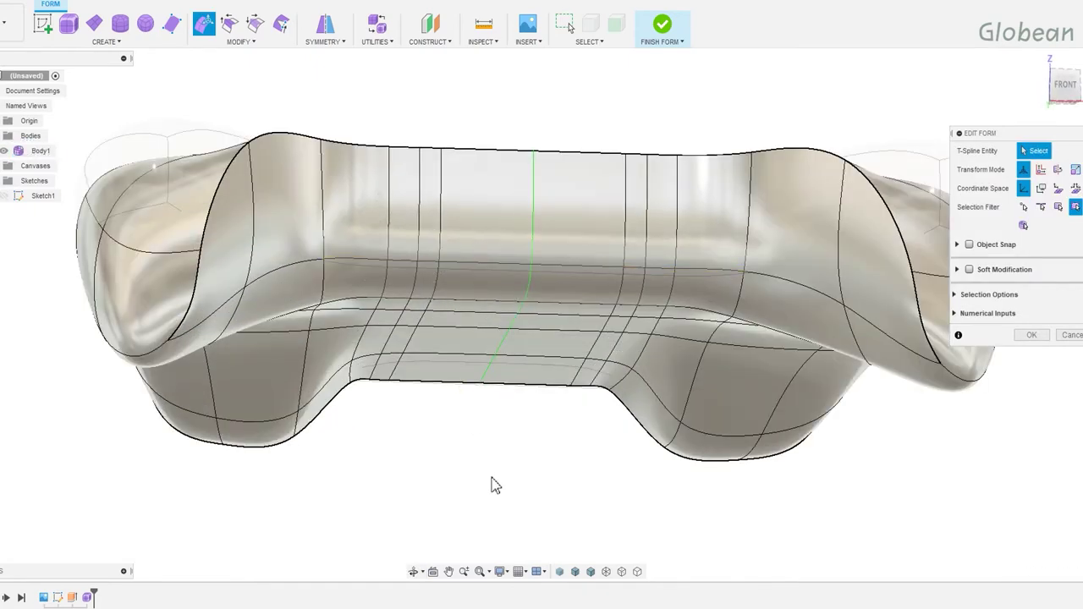
{"action": "middle_click_drag", "start_coordinate": [495, 485], "coordinate": [520, 336], "text": "shift"}
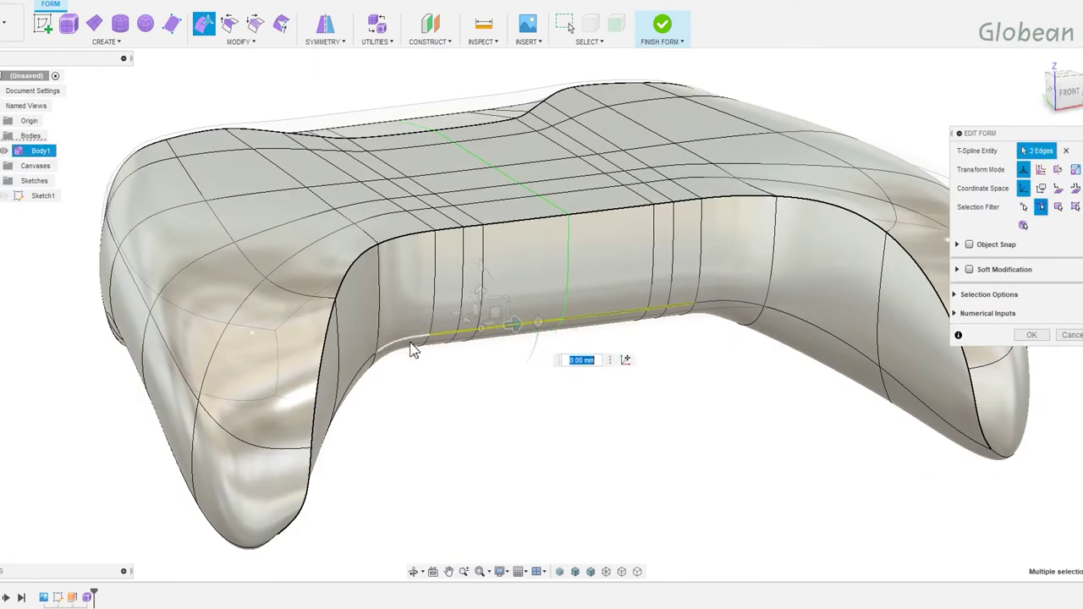
{"action": "mouse_move", "coordinate": [480, 290]}
{"action": "left_mouse_down"}
{"action": "mouse_move", "coordinate": [478, 169]}
{"action": "mouse_move", "coordinate": [489, 210]}
{"action": "left_mouse_up"}
Switch to box display and raise a front-opening corner vertex about 15 mm.
{"action": "key", "text": "alt+1"}
{"action": "middle_click_drag", "start_coordinate": [381, 362], "coordinate": [437, 406], "text": "shift"}
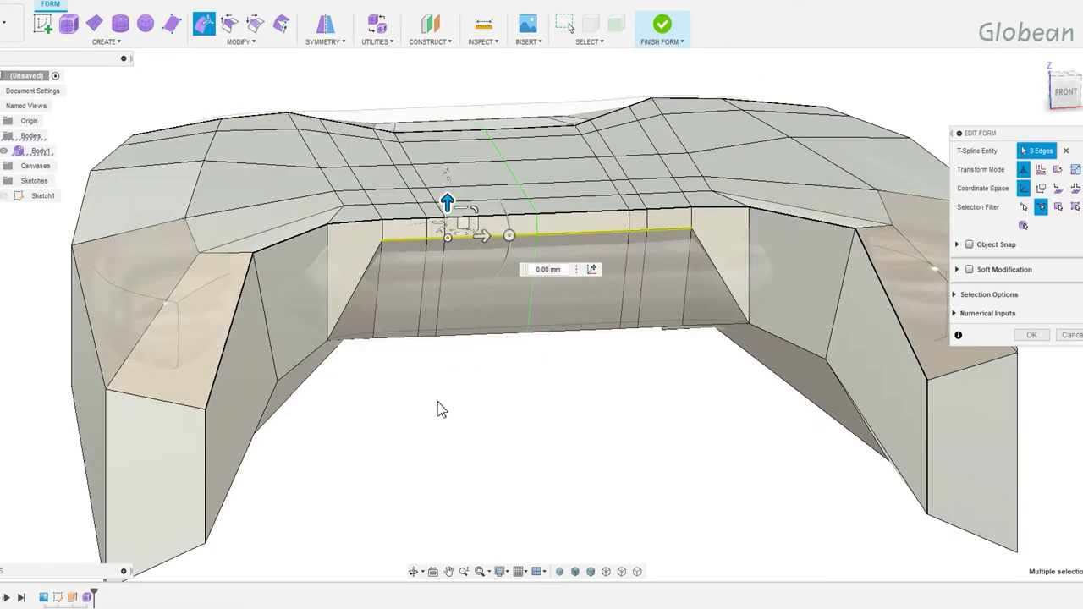
{"action": "key", "text": "Escape"}
{"action": "scroll", "coordinate": [329, 343], "scroll_direction": "up", "scroll_amount": 3}
{"action": "left_click", "coordinate": [1024, 207]}
{"action": "left_click", "coordinate": [330, 336]}
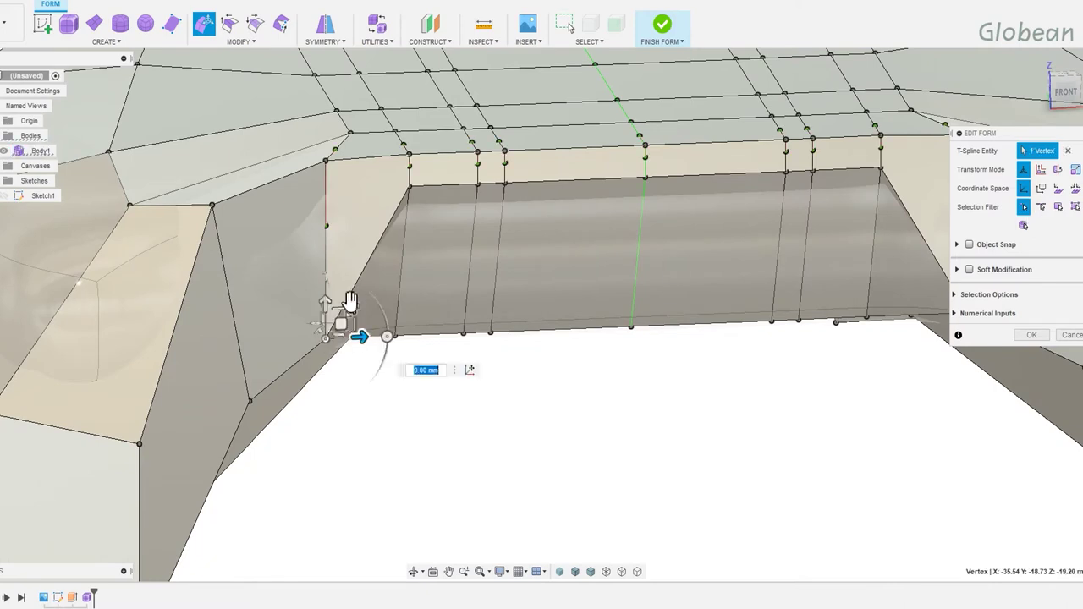
{"action": "left_click_drag", "start_coordinate": [346, 311], "coordinate": [333, 165]}
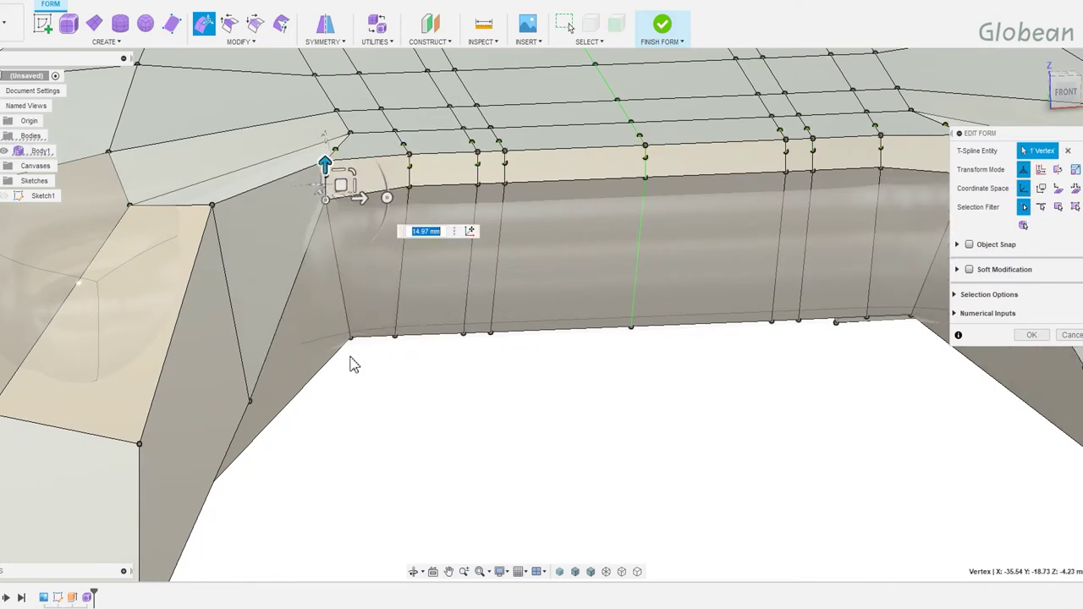
Switch the selection filter to edges and pick a longer bottom edge of the opening.
{"action": "left_click", "coordinate": [1041, 207]}
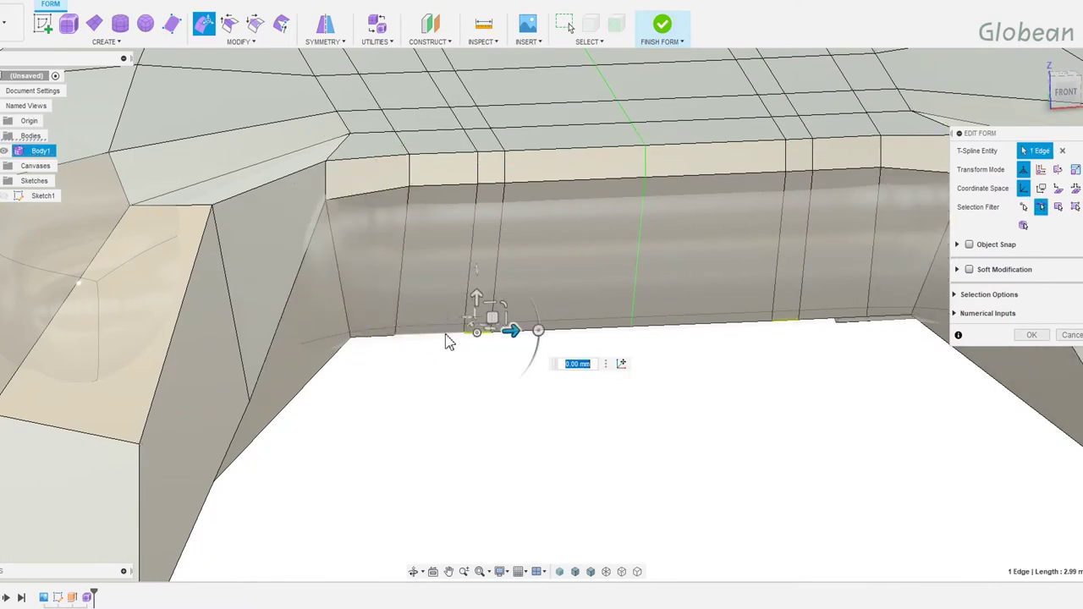
{"action": "left_click", "coordinate": [449, 340]}
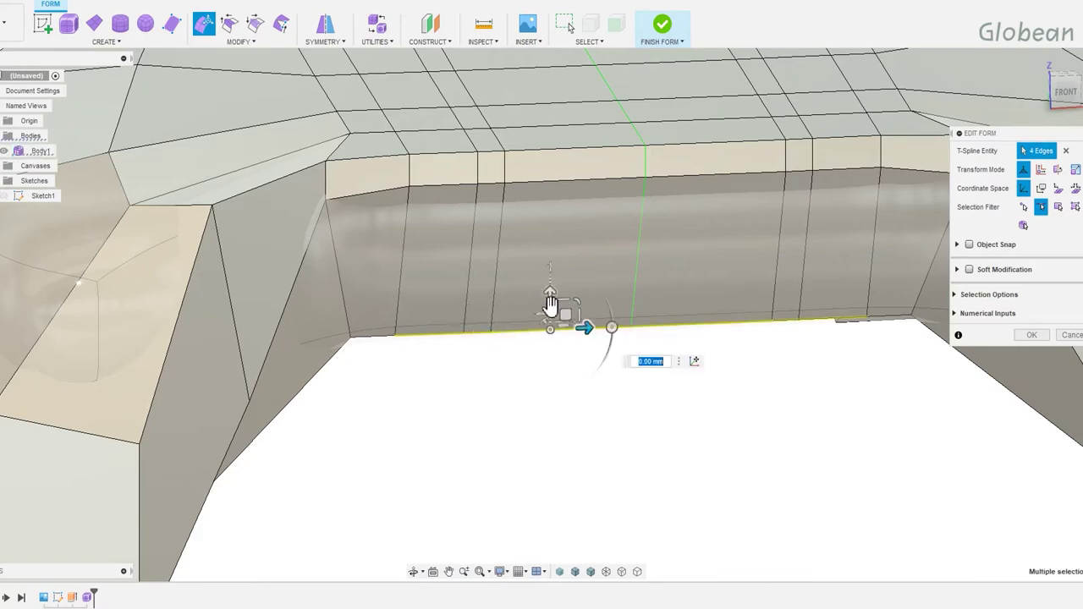
{"action": "mouse_move", "coordinate": [551, 296]}
{"action": "middle_mouse_down"}
{"action": "mouse_move", "coordinate": [551, 177]}
{"action": "mouse_move", "coordinate": [684, 355]}
{"action": "mouse_move", "coordinate": [659, 387]}
{"action": "mouse_move", "coordinate": [662, 440]}
{"action": "mouse_move", "coordinate": [708, 496]}
{"action": "mouse_move", "coordinate": [852, 486]}
{"action": "mouse_move", "coordinate": [971, 449]}
{"action": "mouse_move", "coordinate": [973, 457]}
{"action": "mouse_move", "coordinate": [501, 282]}
{"action": "middle_mouse_up"}
Slide the centre channel's vertical edge loops inward -1.61 mm.
{"action": "scroll", "coordinate": [399, 245], "scroll_direction": "down", "scroll_amount": 3}
{"action": "double_click", "coordinate": [392, 372]}
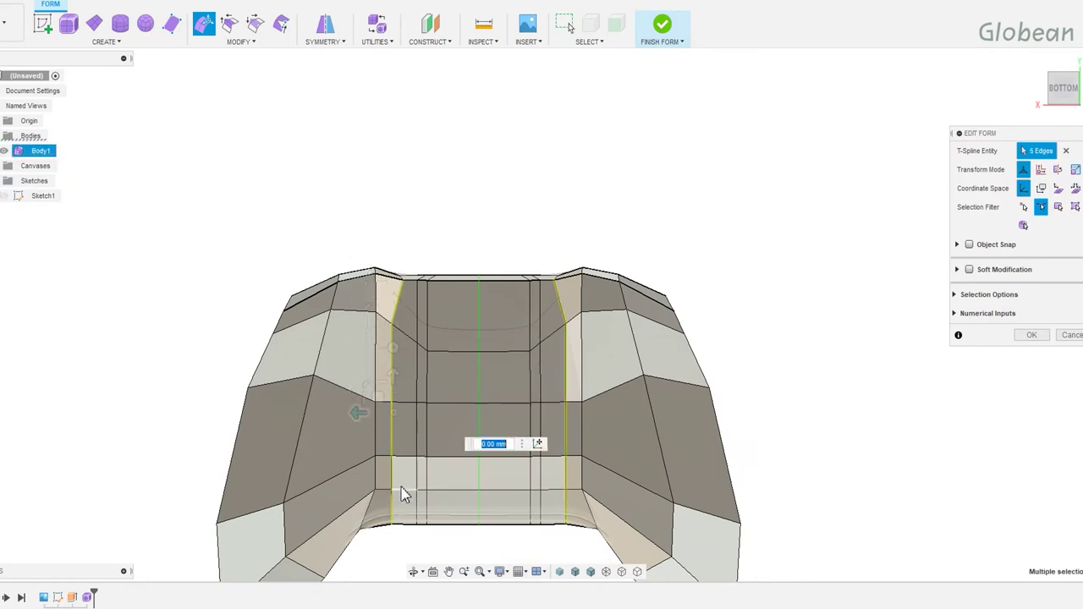
{"action": "left_click_drag", "start_coordinate": [366, 398], "coordinate": [364, 414]}
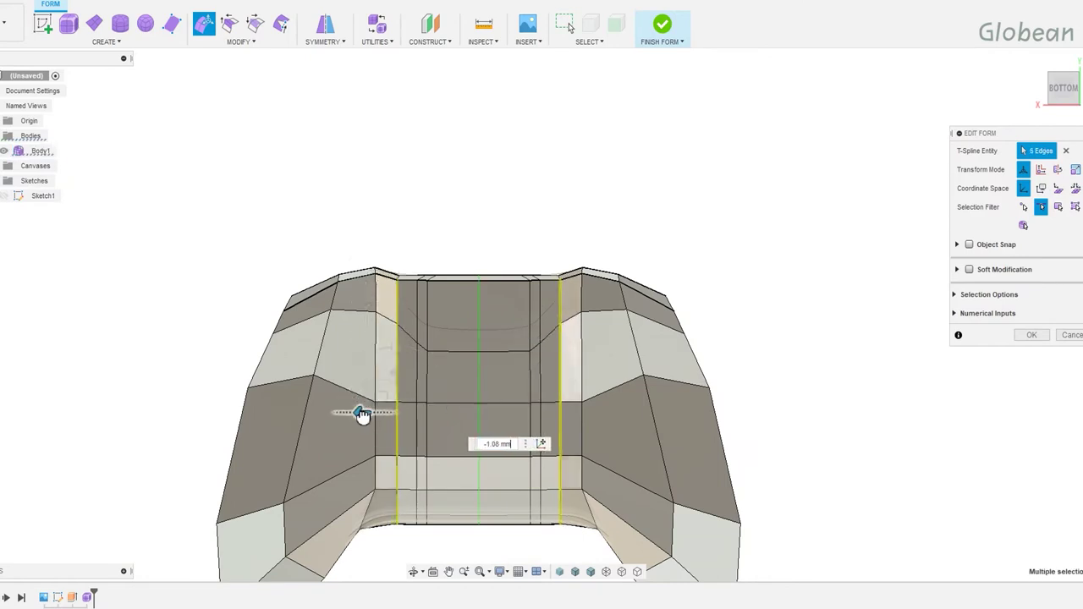
{"action": "left_click", "coordinate": [409, 343]}
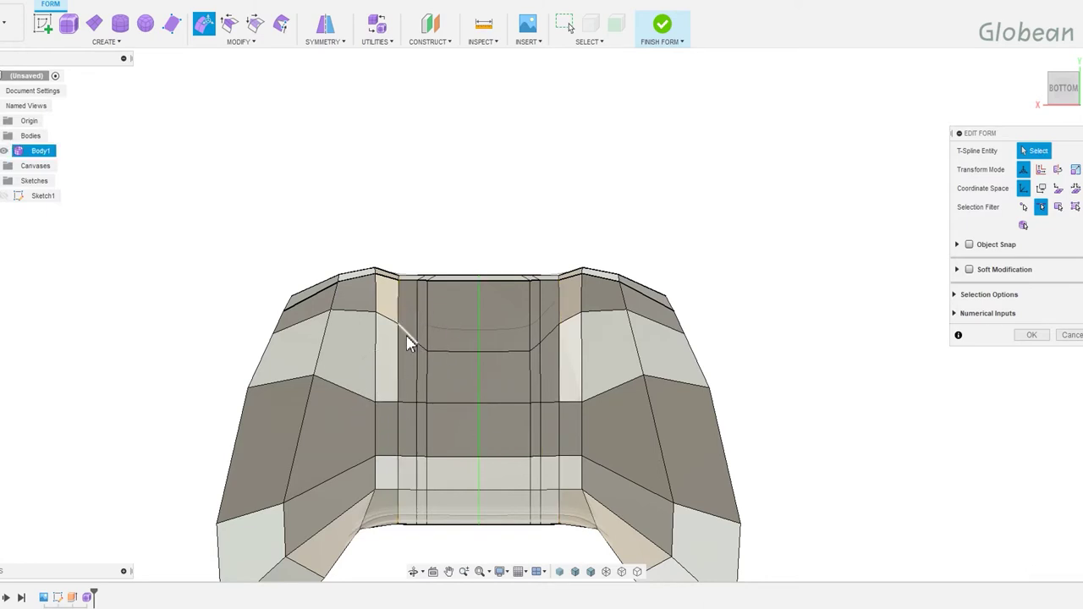
Raise the centre channel's horizontal cross edge loop 9.67 mm.
{"action": "scroll", "coordinate": [426, 356], "scroll_direction": "up", "scroll_amount": 2}
{"action": "double_click", "coordinate": [426, 356]}
{"action": "mouse_move", "coordinate": [406, 343]}
{"action": "left_mouse_down"}
{"action": "mouse_move", "coordinate": [447, 331]}
{"action": "mouse_move", "coordinate": [459, 265]}
{"action": "mouse_move", "coordinate": [477, 310]}
{"action": "mouse_move", "coordinate": [460, 276]}
{"action": "mouse_move", "coordinate": [464, 259]}
{"action": "left_mouse_up"}
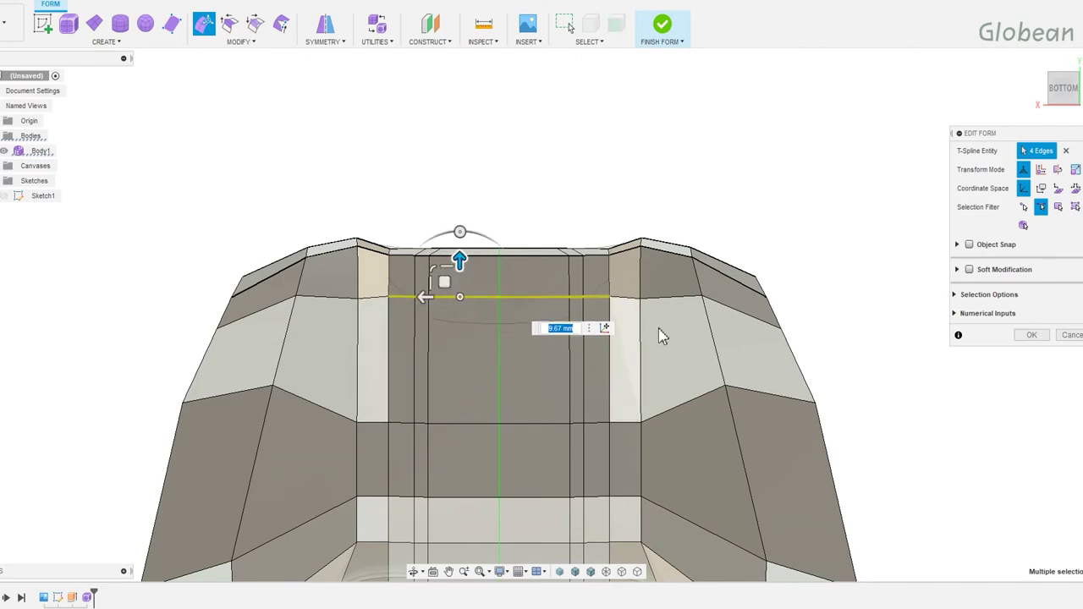
{"action": "mouse_move", "coordinate": [677, 333]}
{"action": "middle_mouse_down", "text": "shift"}
{"action": "mouse_move", "coordinate": [665, 152]}
{"action": "mouse_move", "coordinate": [542, 360]}
{"action": "middle_mouse_up", "text": "shift"}
{"action": "left_click", "coordinate": [664, 166]}
{"action": "key", "text": "Escape"}
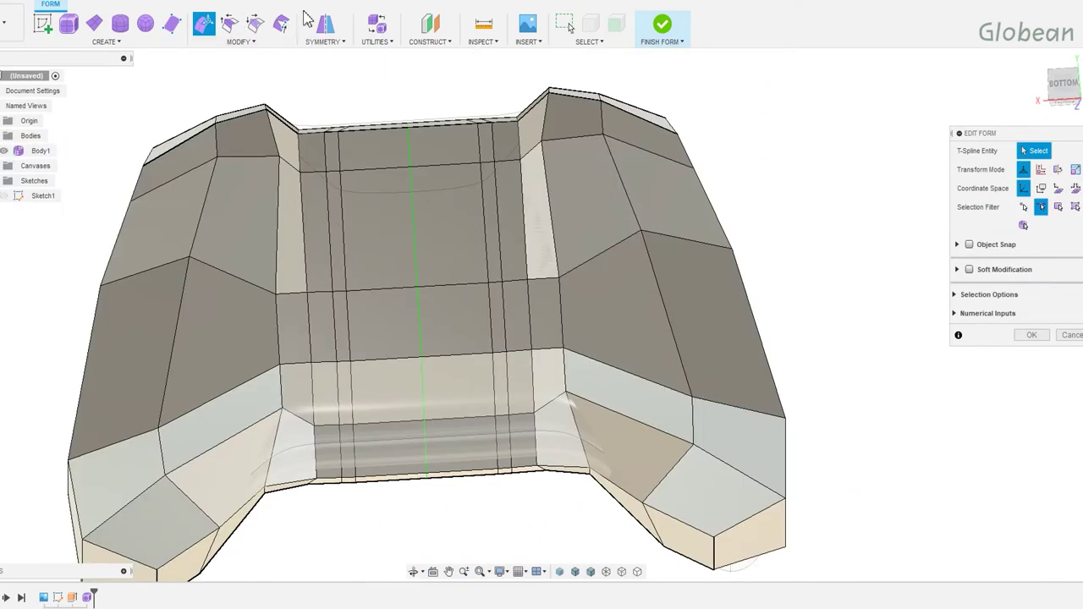
{"action": "left_click", "coordinate": [242, 40]}
Flatten three vertex rows of the central underside panel (31 vertices) onto one Fit plane.
{"action": "left_click", "coordinate": [215, 306]}
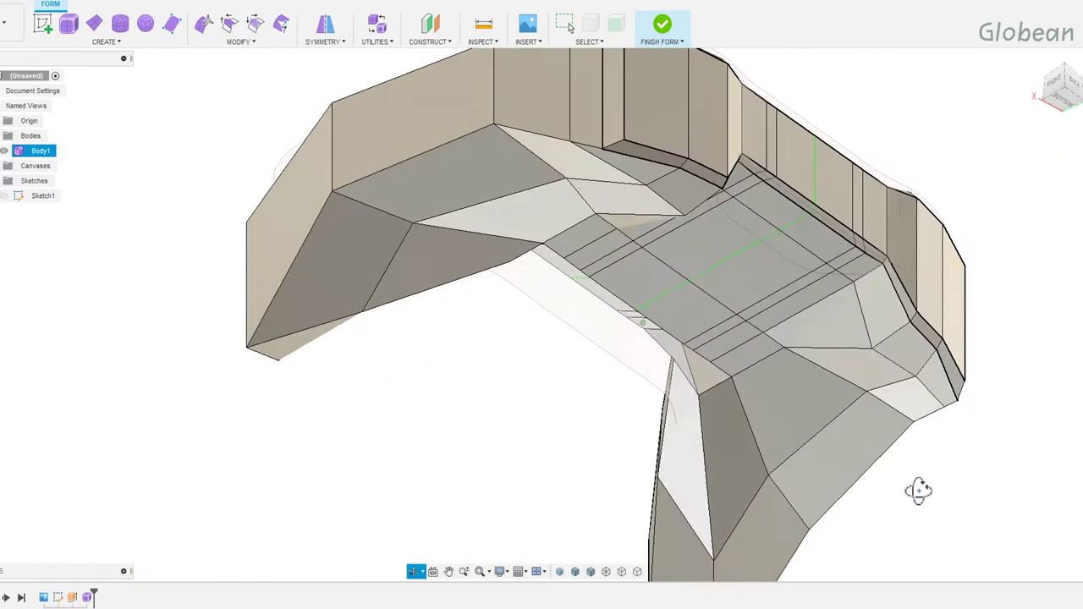
{"action": "middle_click_drag", "start_coordinate": [919, 491], "coordinate": [864, 496], "text": "shift"}
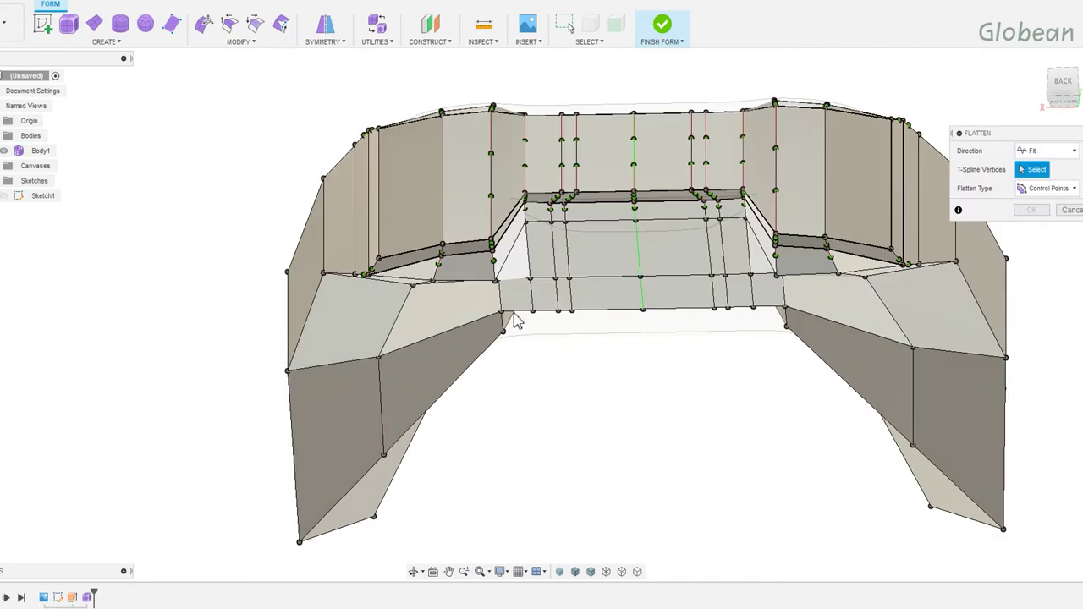
{"action": "middle_click_drag", "start_coordinate": [516, 322], "coordinate": [566, 346], "text": "shift"}
{"action": "double_click", "coordinate": [779, 307]}
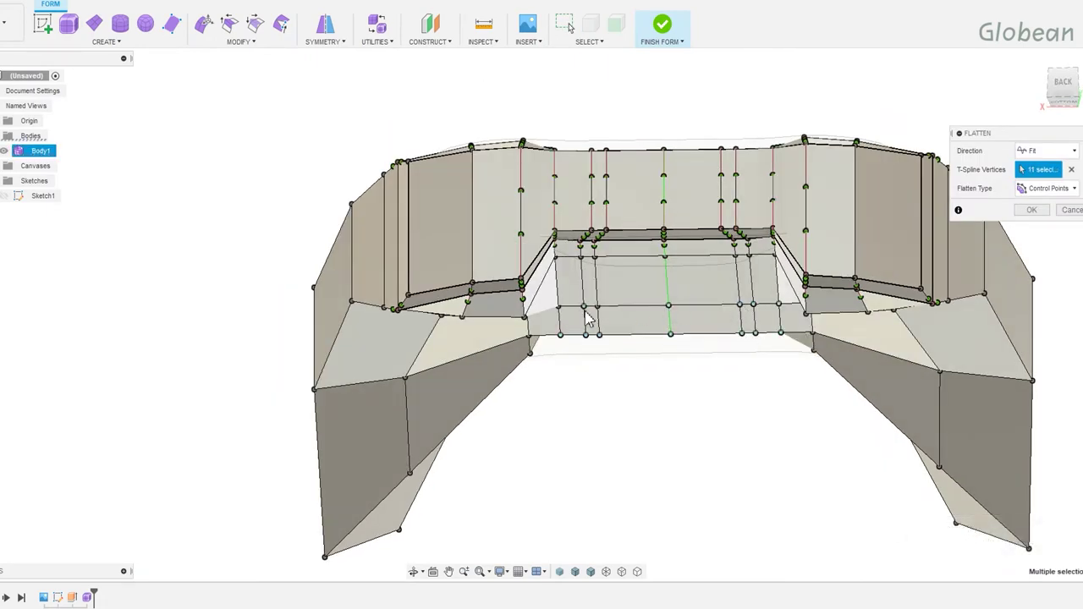
{"action": "middle_click_drag", "start_coordinate": [759, 271], "coordinate": [770, 193], "text": "shift"}
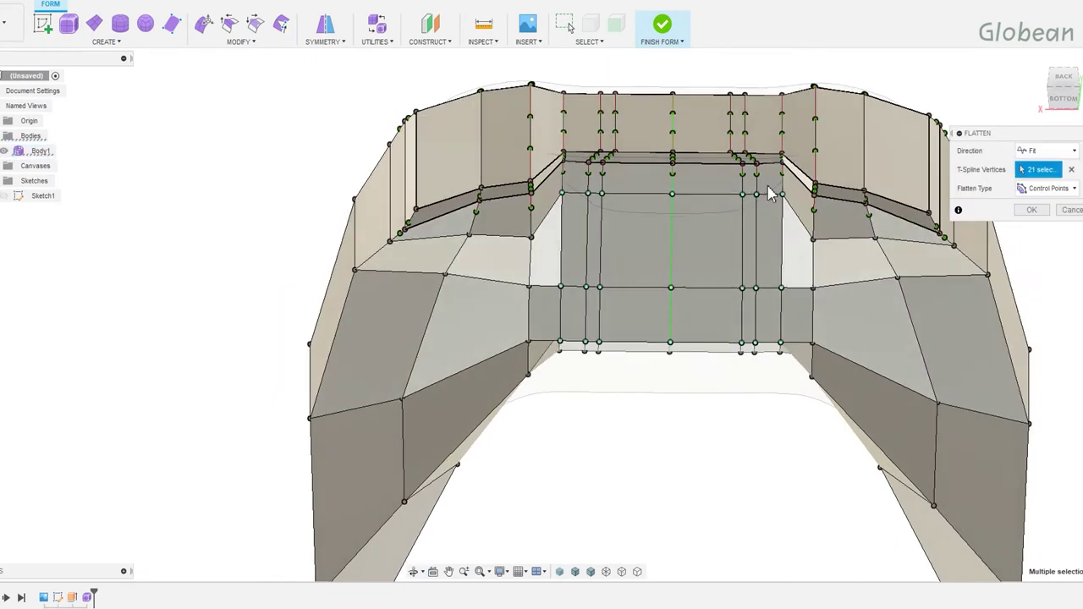
{"action": "middle_click_drag", "start_coordinate": [669, 365], "coordinate": [570, 416], "text": "shift"}
{"action": "double_click", "coordinate": [571, 416]}
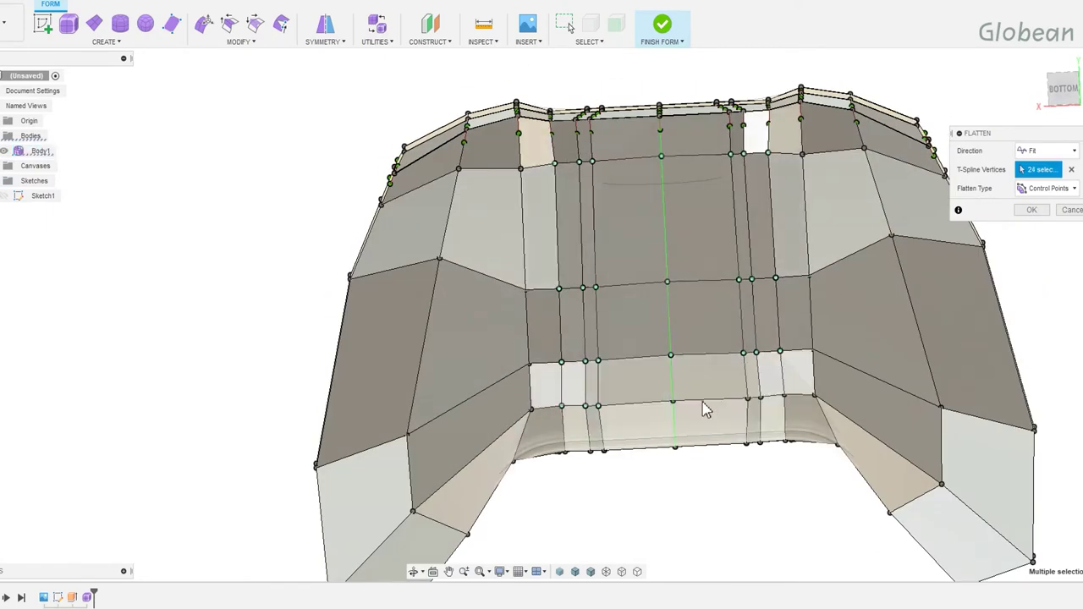
{"action": "middle_click_drag", "start_coordinate": [570, 460], "coordinate": [537, 421], "text": "shift"}
{"action": "double_click", "coordinate": [600, 453]}
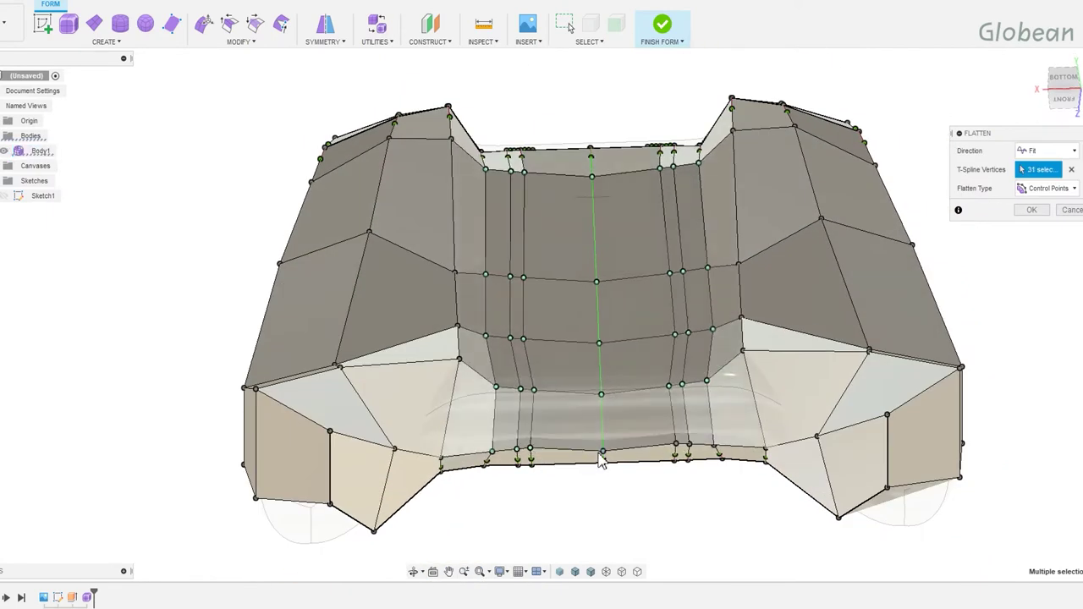
{"action": "left_click", "coordinate": [1034, 212]}
{"action": "mouse_move", "coordinate": [1034, 216]}
{"action": "middle_mouse_down", "text": "shift"}
{"action": "mouse_move", "coordinate": [835, 358]}
{"action": "mouse_move", "coordinate": [900, 382]}
{"action": "mouse_move", "coordinate": [970, 437]}
{"action": "mouse_move", "coordinate": [1004, 419]}
{"action": "mouse_move", "coordinate": [943, 364]}
{"action": "mouse_move", "coordinate": [987, 443]}
{"action": "mouse_move", "coordinate": [1040, 230]}
{"action": "mouse_move", "coordinate": [514, 213]}
{"action": "middle_mouse_up", "text": "shift"}
Insert an edge loop at -0.29 just inside the flattened strip's upper edge.
{"action": "scroll", "coordinate": [414, 219], "scroll_direction": "up", "scroll_amount": 2}
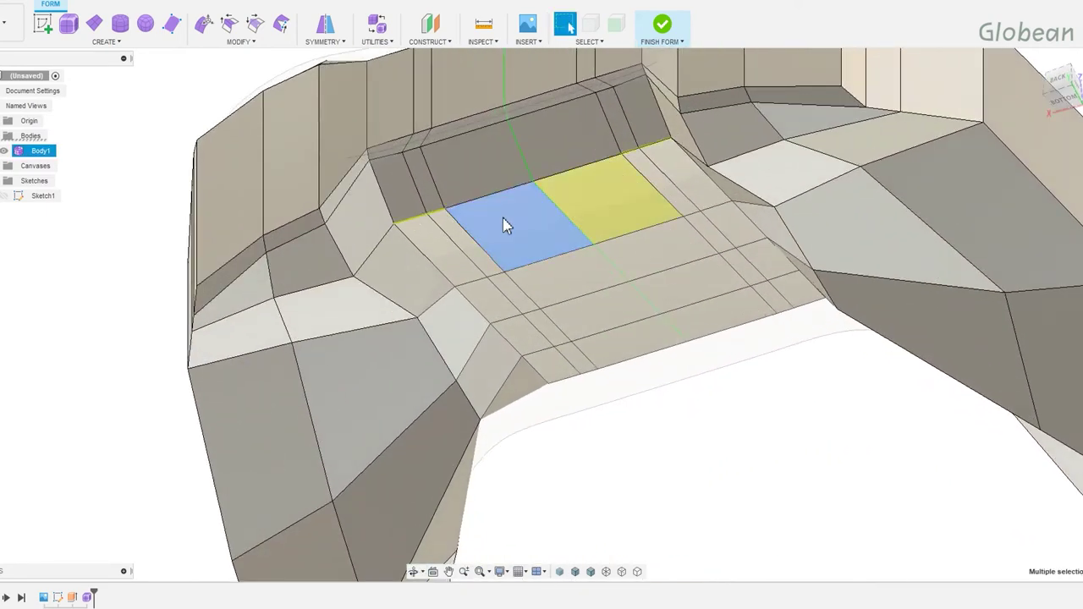
{"action": "double_click", "coordinate": [551, 178]}
{"action": "key", "text": "i"}
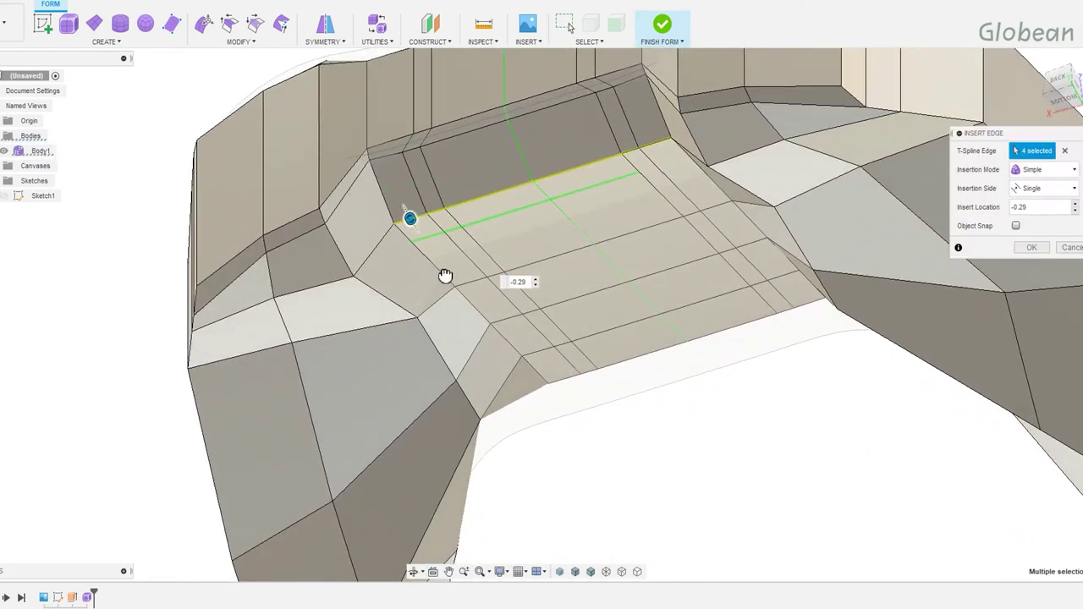
{"action": "left_click", "coordinate": [1032, 248]}
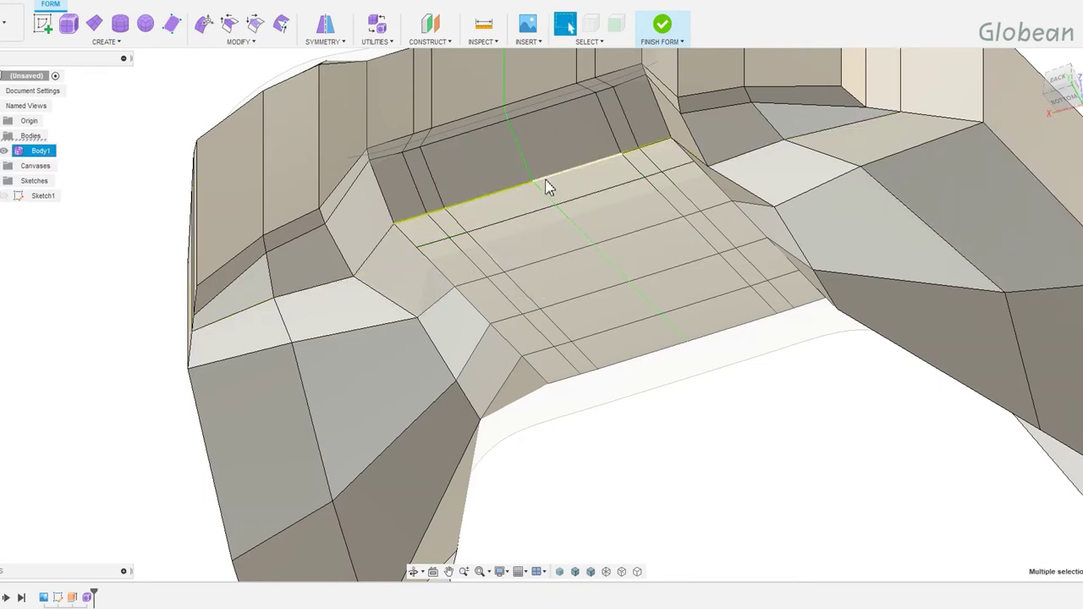
Drag the new centre-strip edge loop down about 0.5 mm with Edit Form.
{"action": "key", "text": "e"}
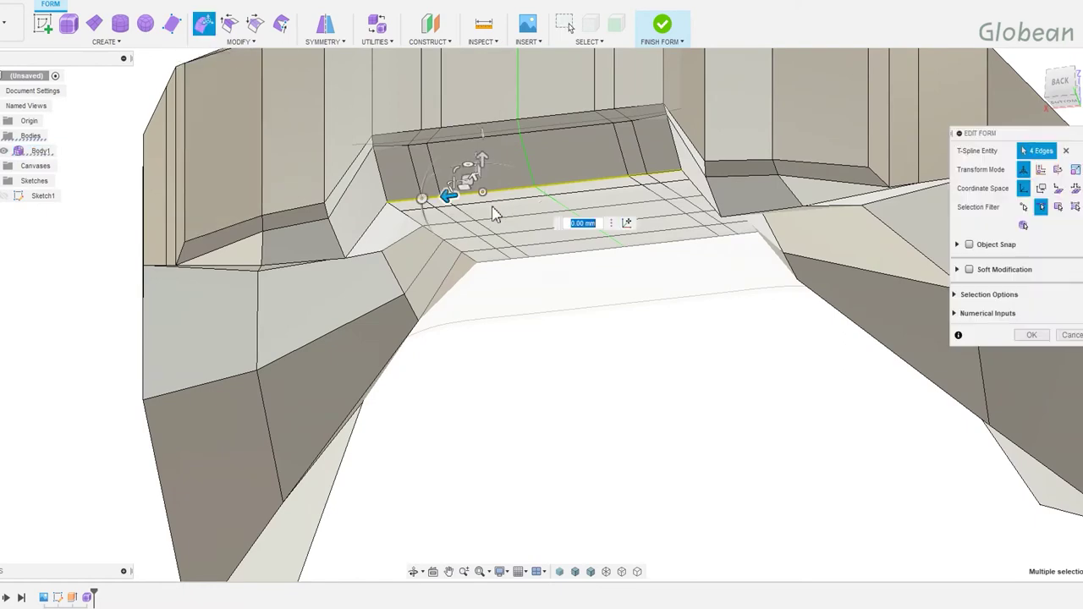
{"action": "left_click_drag", "start_coordinate": [482, 161], "coordinate": [540, 222]}
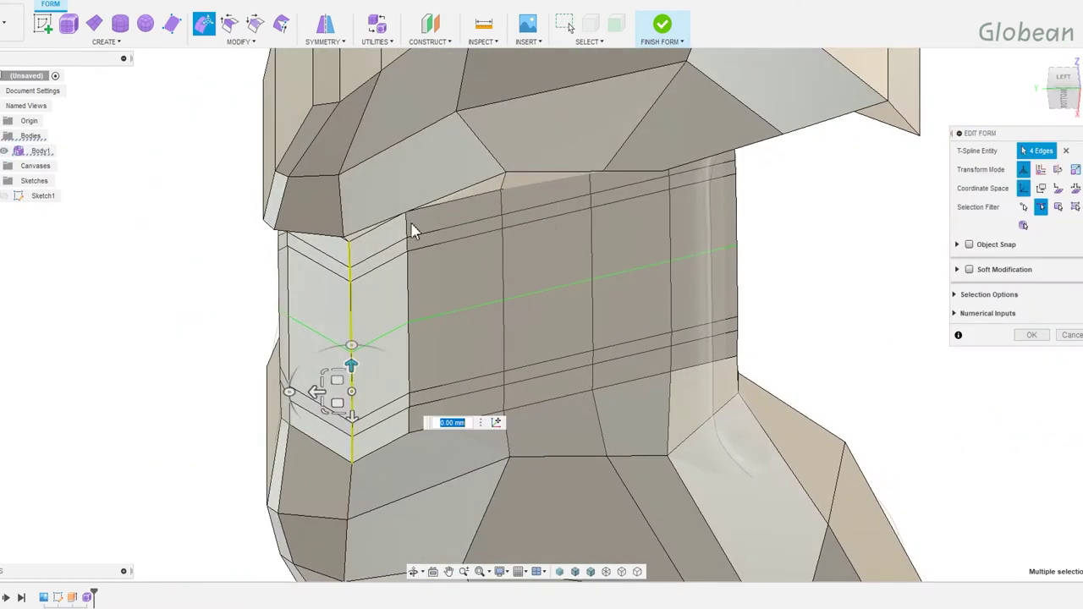
{"action": "left_click", "coordinate": [416, 244]}
{"action": "scroll", "coordinate": [381, 271], "scroll_direction": "up", "scroll_amount": 3}
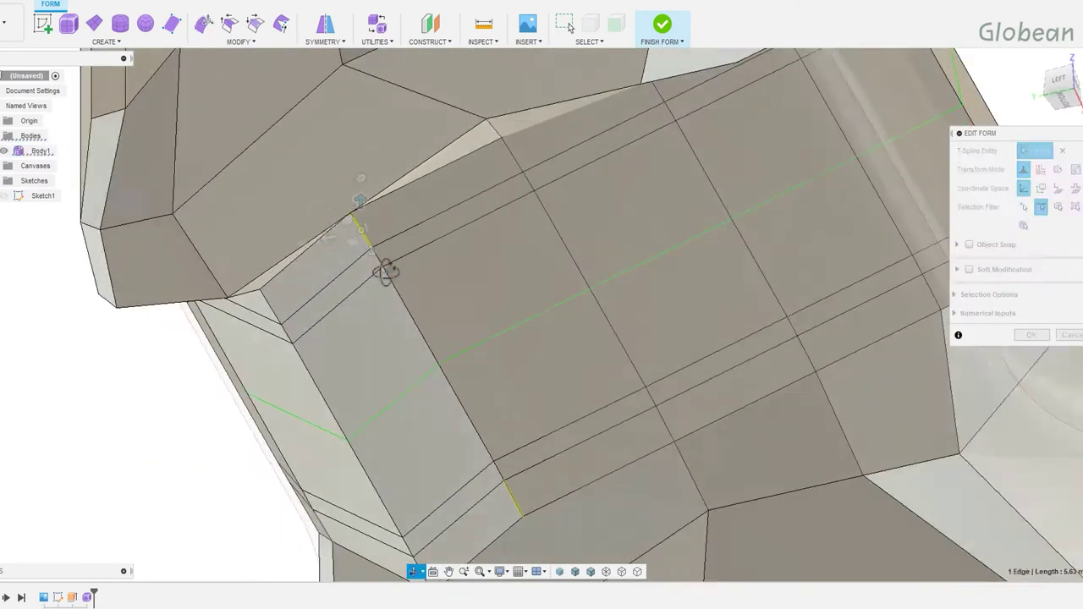
Select the lengthwise edges along the form's sides and apply a Modify command to them.
{"action": "middle_click_drag", "start_coordinate": [424, 315], "coordinate": [318, 85], "text": "shift"}
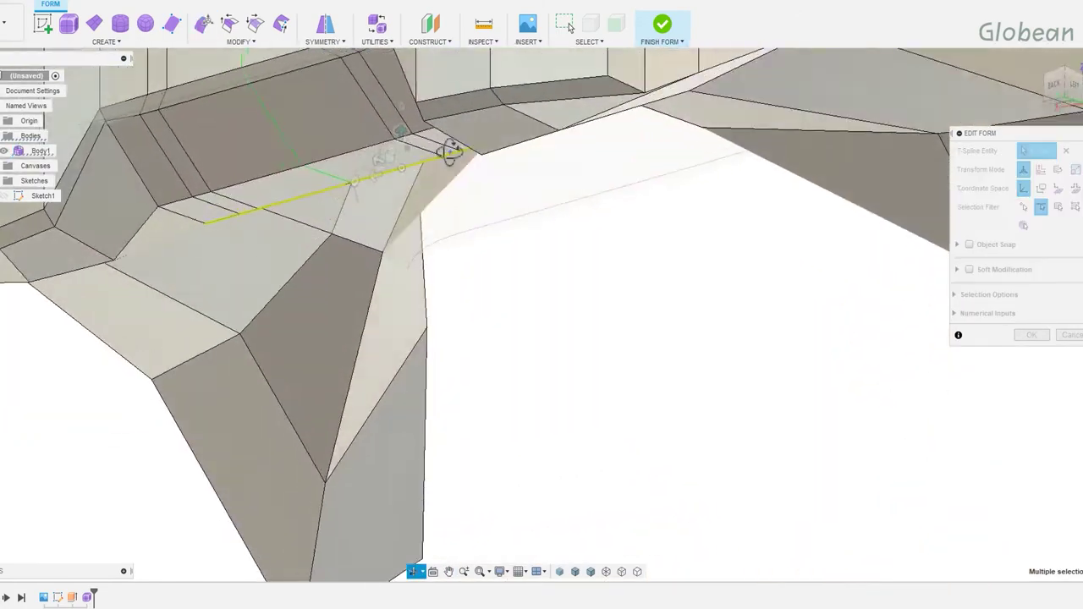
{"action": "mouse_move", "coordinate": [321, 133]}
{"action": "middle_mouse_down", "text": "shift"}
{"action": "mouse_move", "coordinate": [450, 150]}
{"action": "mouse_move", "coordinate": [326, 135]}
{"action": "mouse_move", "coordinate": [418, 198]}
{"action": "mouse_move", "coordinate": [407, 123]}
{"action": "mouse_move", "coordinate": [427, 224]}
{"action": "middle_mouse_up", "text": "shift"}
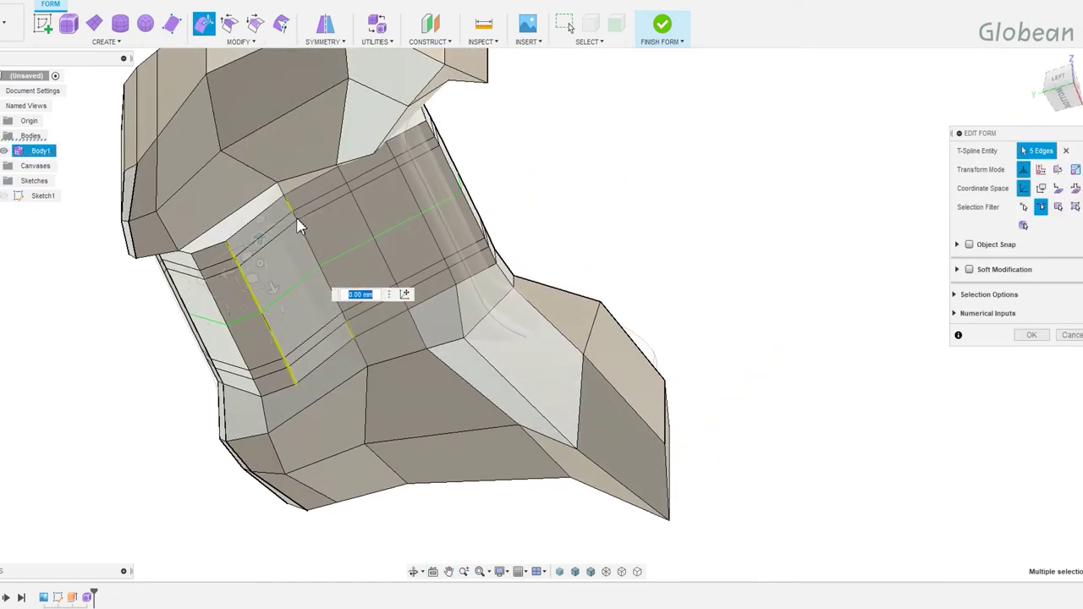
{"action": "scroll", "coordinate": [298, 226], "scroll_direction": "up", "scroll_amount": 2}
{"action": "left_click", "coordinate": [313, 261], "text": "shift"}
{"action": "left_click", "coordinate": [385, 172], "text": "shift"}
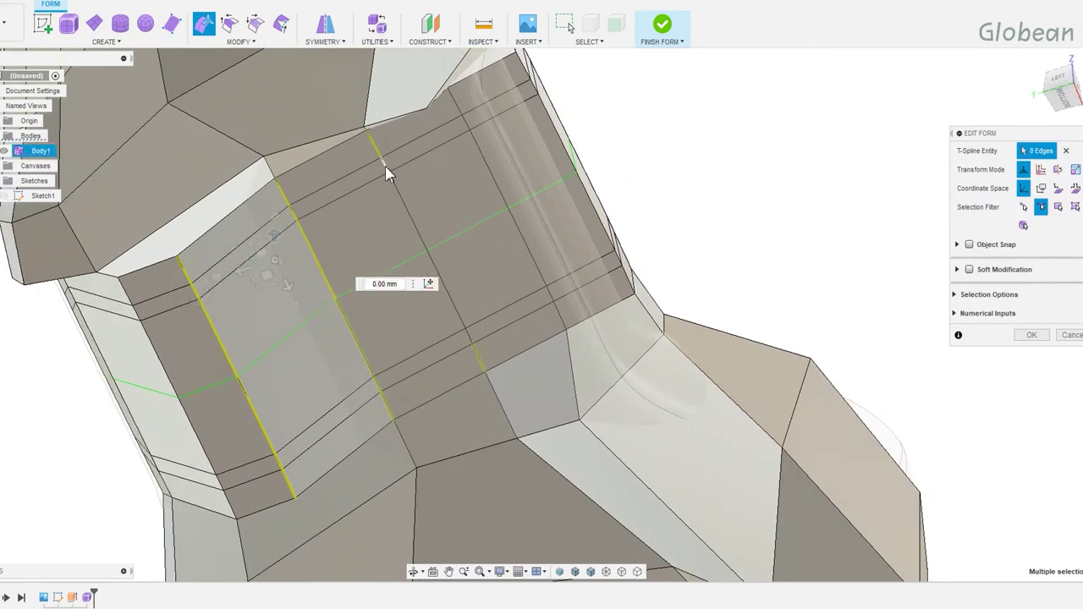
{"action": "left_click", "coordinate": [470, 134], "text": "shift"}
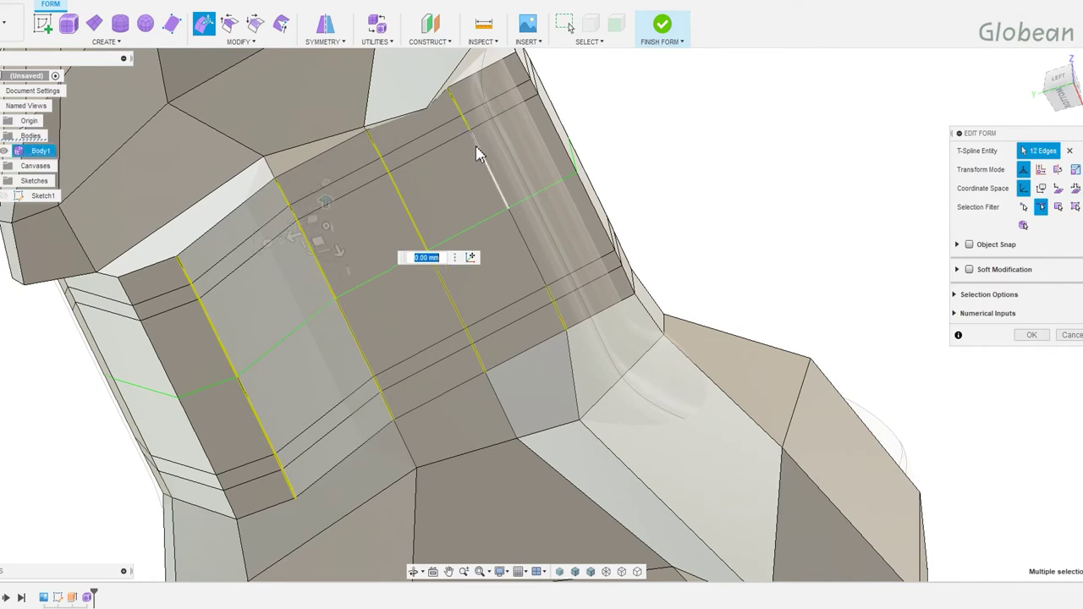
{"action": "left_click", "coordinate": [478, 152], "text": "shift"}
{"action": "middle_click_drag", "start_coordinate": [520, 161], "coordinate": [503, 93], "text": "shift"}
{"action": "left_click", "coordinate": [519, 99], "text": "shift"}
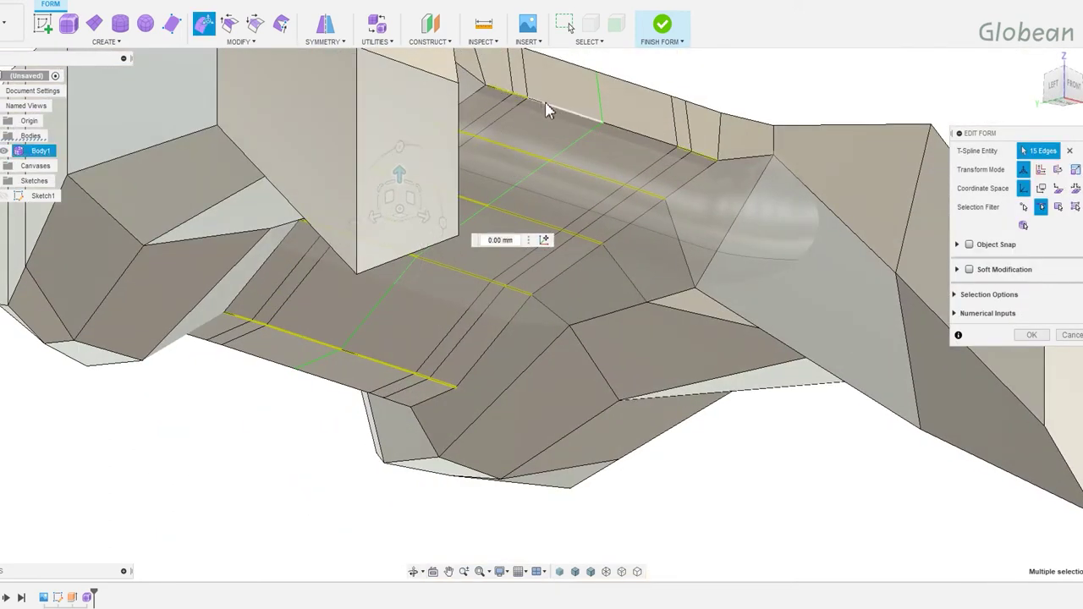
{"action": "left_click", "coordinate": [241, 42]}
{"action": "left_click", "coordinate": [217, 314]}
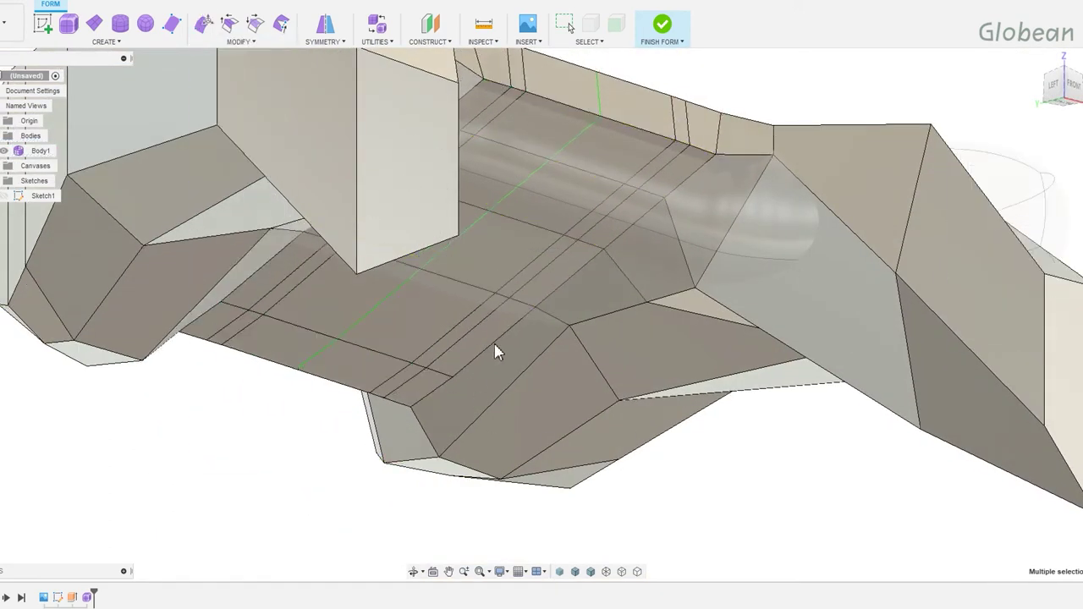
{"action": "mouse_move", "coordinate": [495, 353]}
{"action": "middle_mouse_down", "text": "shift"}
{"action": "mouse_move", "coordinate": [609, 347]}
{"action": "mouse_move", "coordinate": [632, 212]}
{"action": "mouse_move", "coordinate": [643, 300]}
{"action": "mouse_move", "coordinate": [607, 316]}
{"action": "middle_mouse_up", "text": "shift"}
Switch to smooth display and raise the back recess's centre faces higher.
{"action": "key", "text": "alt+3"}
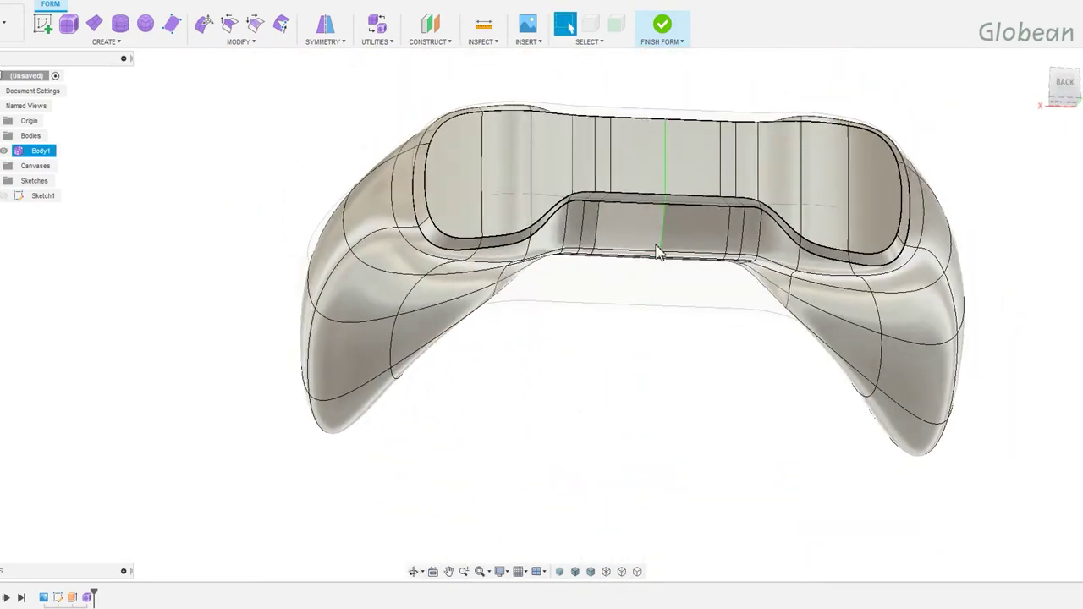
{"action": "middle_click_drag", "start_coordinate": [659, 252], "coordinate": [556, 140], "text": "shift"}
{"action": "left_click", "coordinate": [637, 181], "text": "shift"}
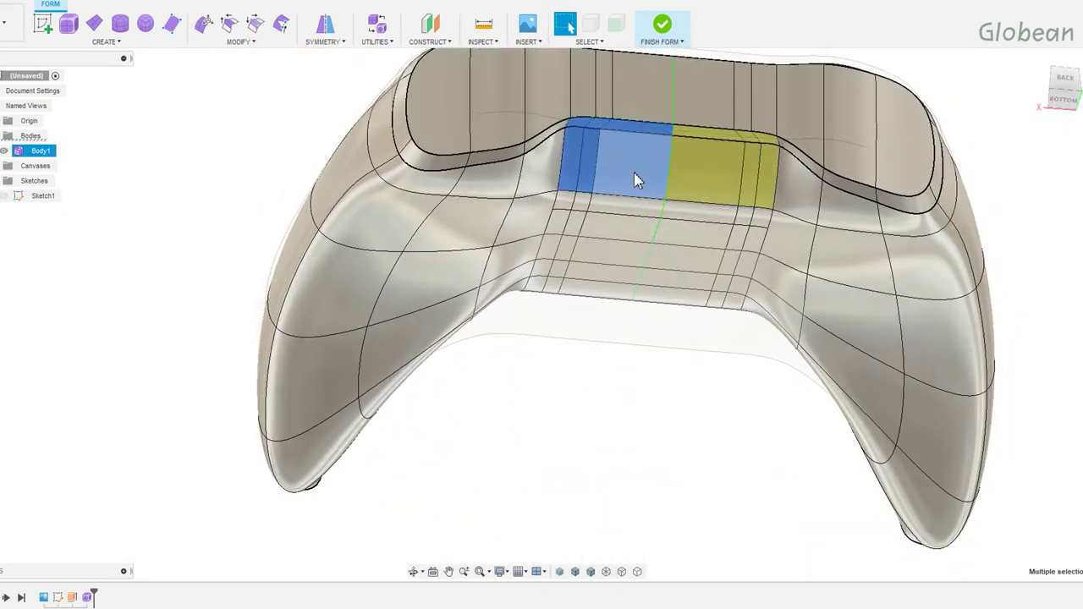
{"action": "middle_click_drag", "start_coordinate": [637, 180], "coordinate": [620, 168], "text": "shift"}
{"action": "key", "text": "e"}
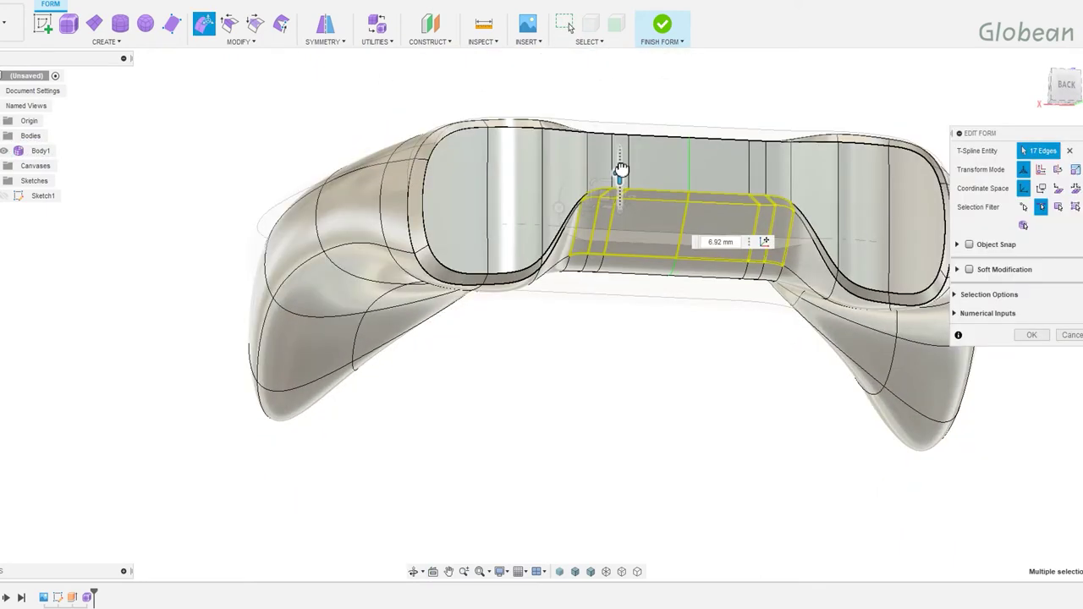
{"action": "left_click_drag", "start_coordinate": [622, 175], "coordinate": [620, 165]}
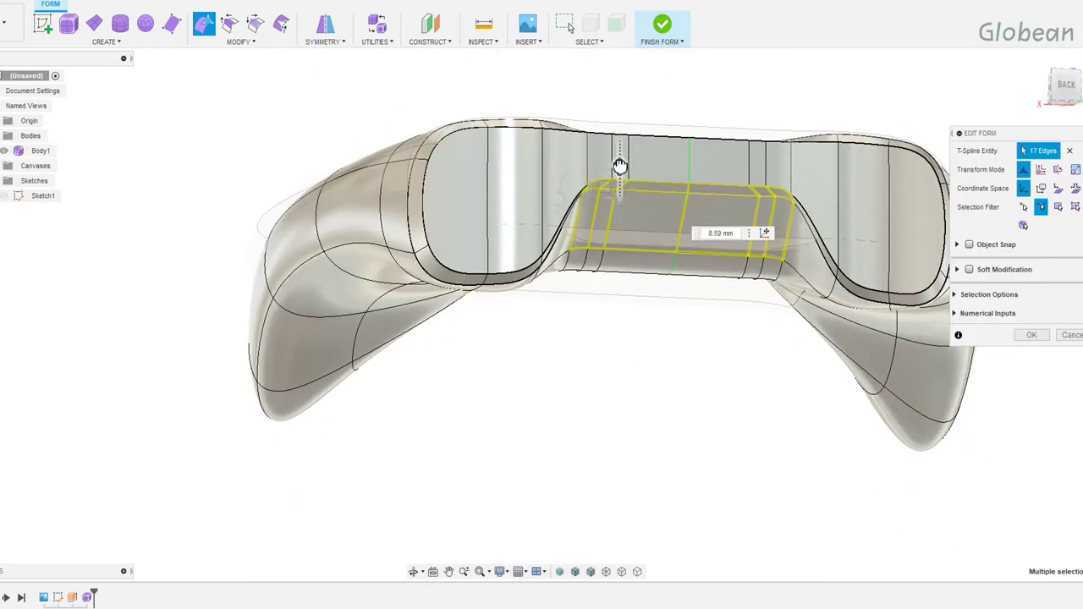
Select the line of edges along the recess and insert an edge beside it.
{"action": "left_click", "coordinate": [635, 379]}
{"action": "mouse_move", "coordinate": [636, 380]}
{"action": "middle_mouse_down", "text": "shift"}
{"action": "mouse_move", "coordinate": [648, 310]}
{"action": "mouse_move", "coordinate": [641, 211]}
{"action": "middle_mouse_up", "text": "shift"}
{"action": "left_click", "coordinate": [631, 230], "text": "shift"}
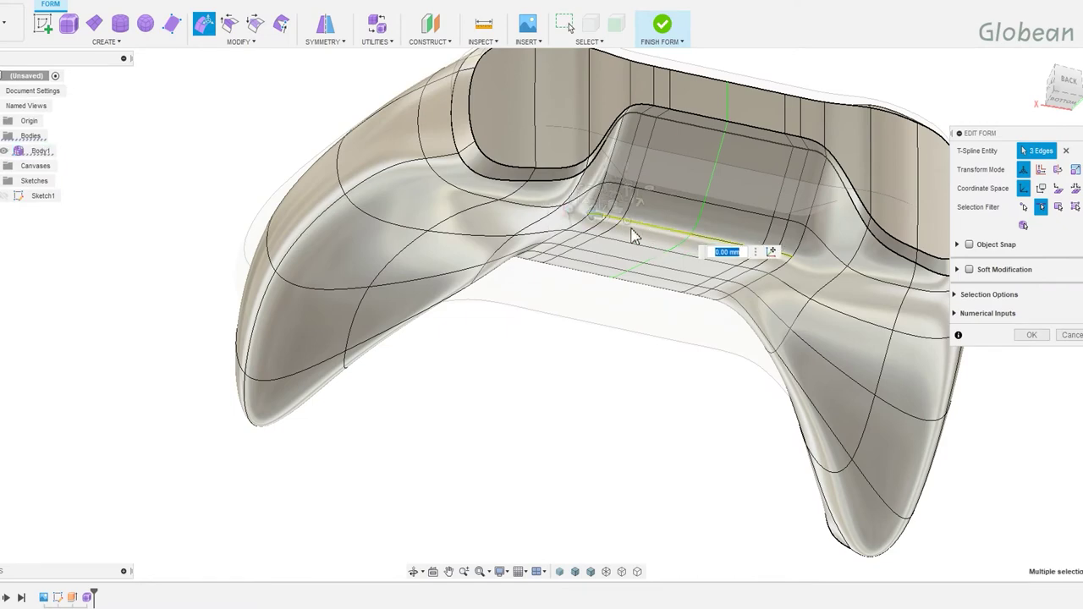
{"action": "left_click", "coordinate": [1060, 98]}
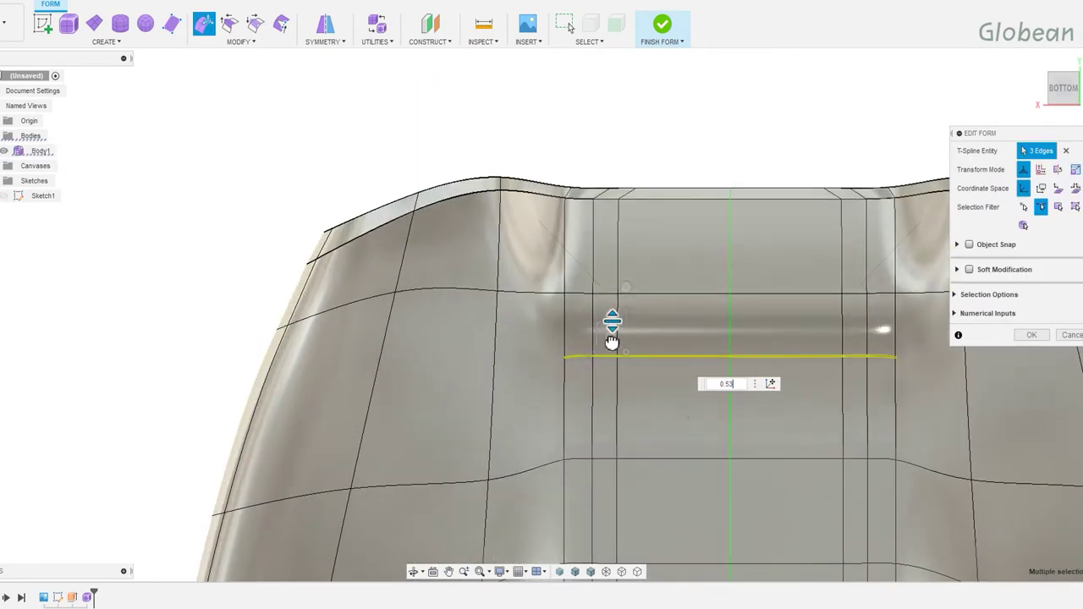
{"action": "key", "text": "Escape"}
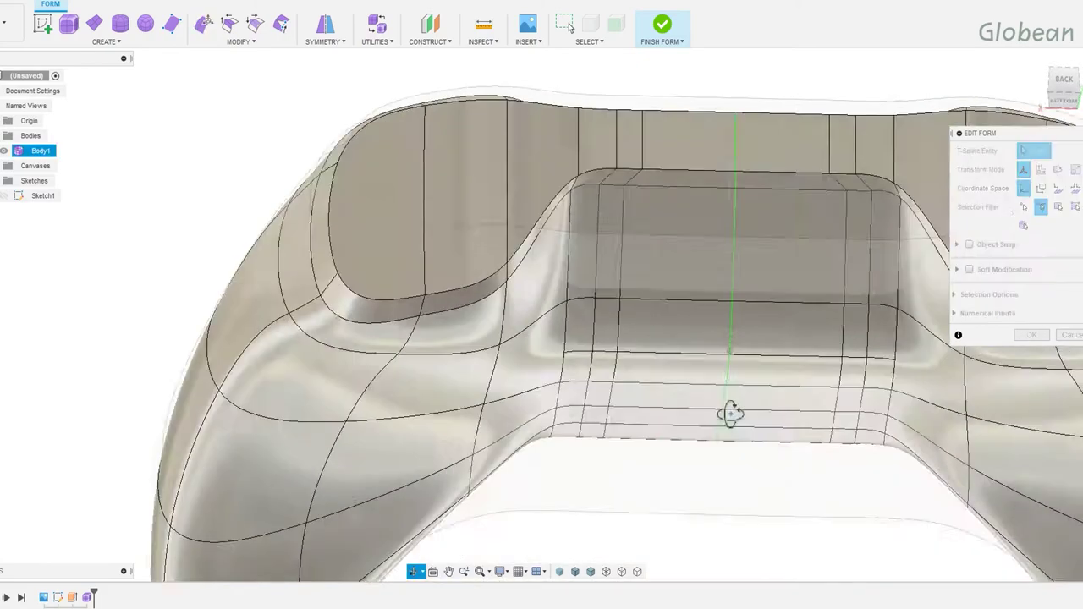
{"action": "left_click", "coordinate": [592, 306]}
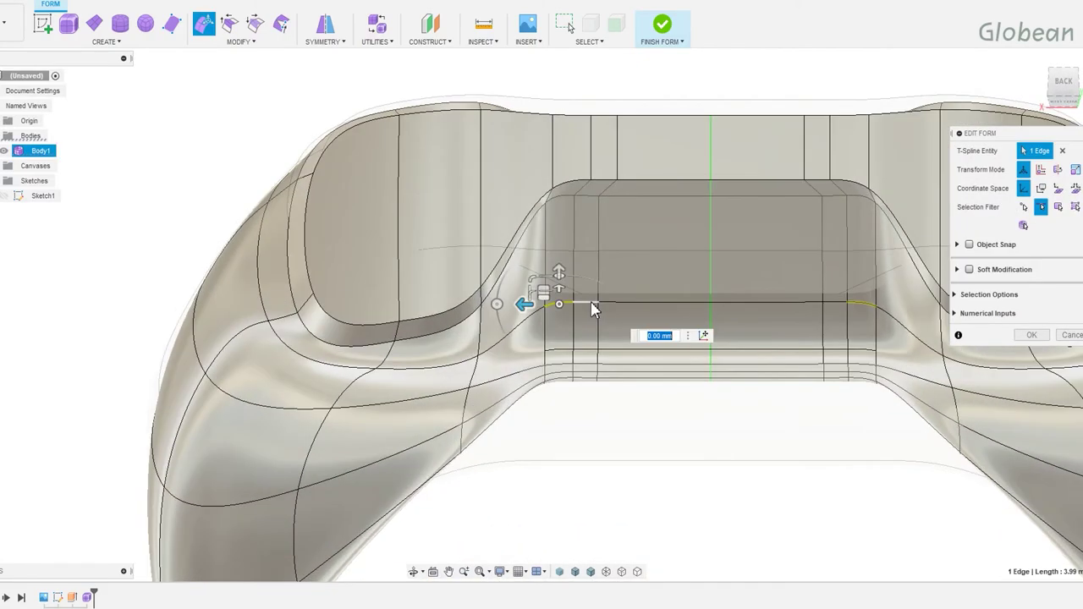
{"action": "double_click", "coordinate": [660, 303]}
{"action": "middle_click_drag", "start_coordinate": [679, 309], "coordinate": [716, 307], "text": "shift"}
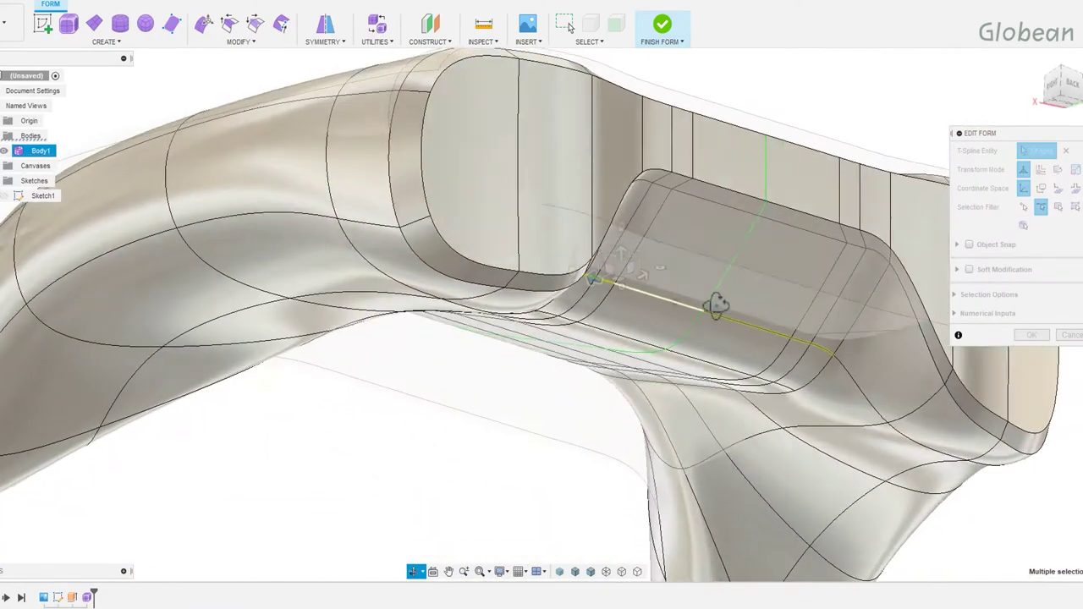
{"action": "left_click", "coordinate": [207, 25]}
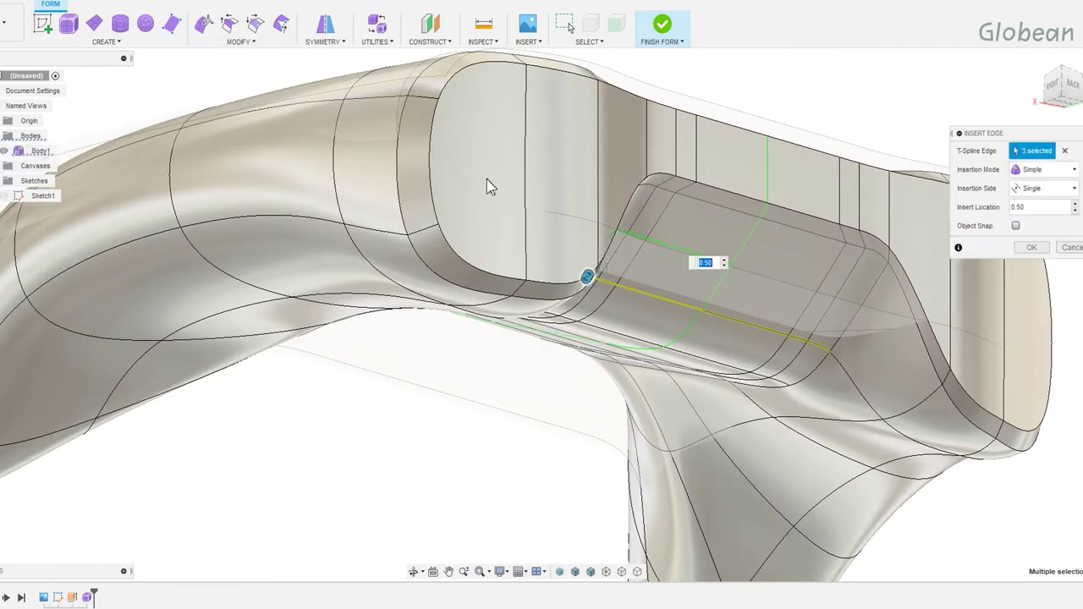
{"action": "left_click", "coordinate": [1032, 247]}
Nudge the recess's upper corner vertices sideways, then select its inner edge loop and a side edge.
{"action": "mouse_move", "coordinate": [672, 404]}
{"action": "middle_mouse_down", "text": "shift"}
{"action": "mouse_move", "coordinate": [769, 319]}
{"action": "mouse_move", "coordinate": [838, 389]}
{"action": "mouse_move", "coordinate": [787, 368]}
{"action": "mouse_move", "coordinate": [643, 375]}
{"action": "mouse_move", "coordinate": [610, 356]}
{"action": "mouse_move", "coordinate": [623, 359]}
{"action": "mouse_move", "coordinate": [648, 310]}
{"action": "mouse_move", "coordinate": [663, 327]}
{"action": "mouse_move", "coordinate": [709, 331]}
{"action": "mouse_move", "coordinate": [675, 371]}
{"action": "mouse_move", "coordinate": [551, 283]}
{"action": "middle_mouse_up", "text": "shift"}
{"action": "scroll", "coordinate": [639, 254], "scroll_direction": "up", "scroll_amount": 5}
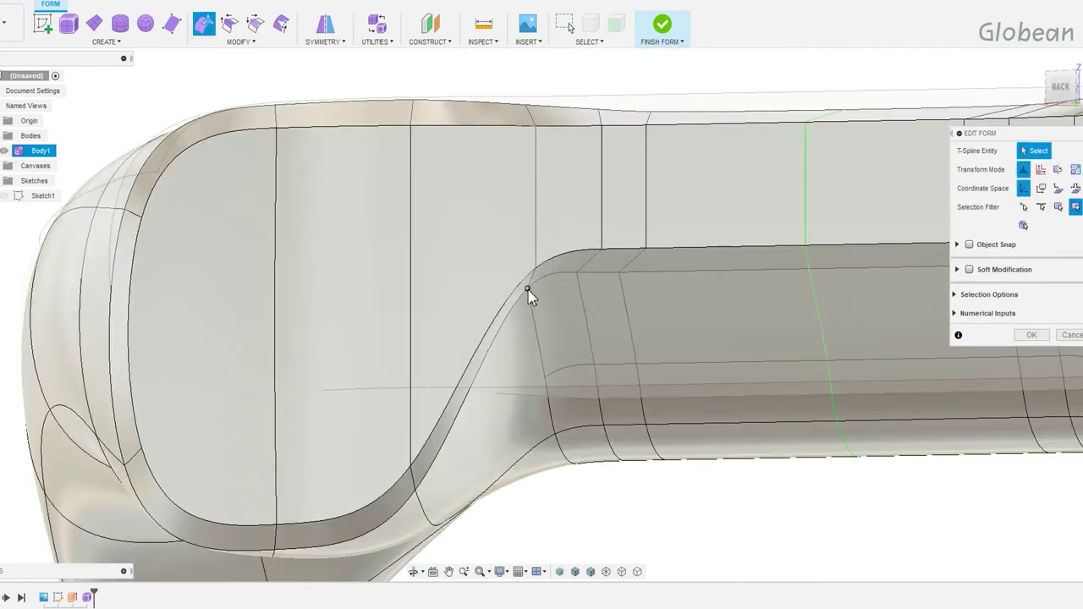
{"action": "left_click_drag", "start_coordinate": [528, 294], "coordinate": [504, 294]}
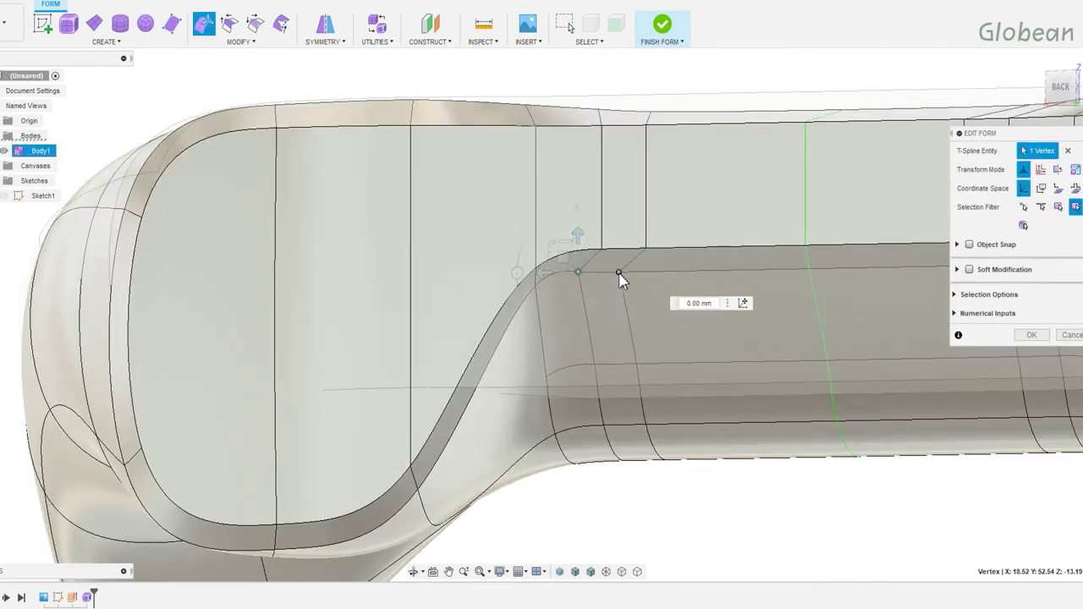
{"action": "left_click", "coordinate": [596, 251], "text": "shift"}
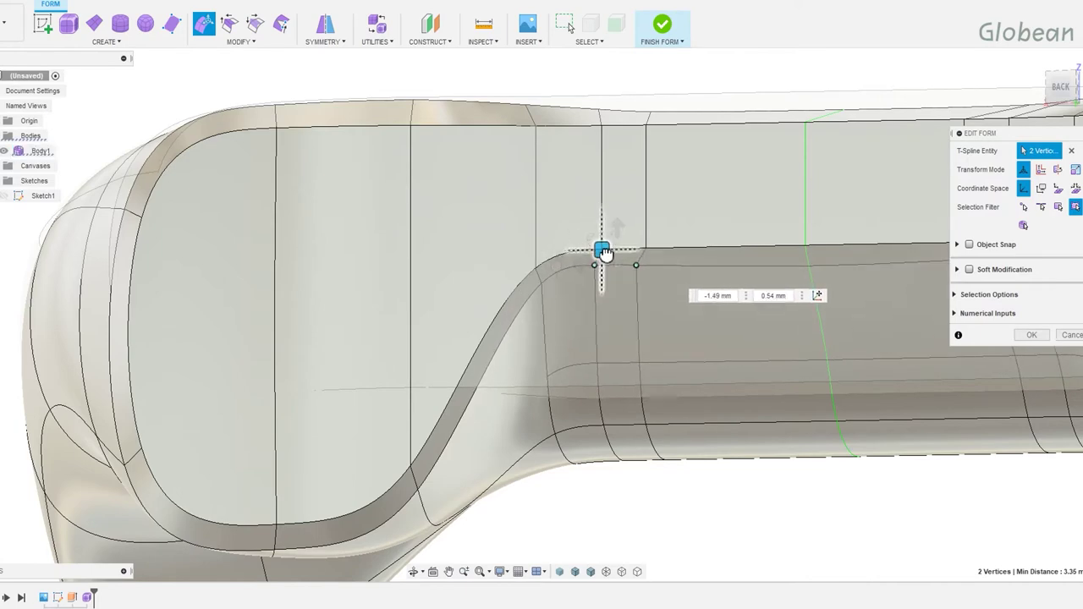
{"action": "left_click", "coordinate": [750, 523]}
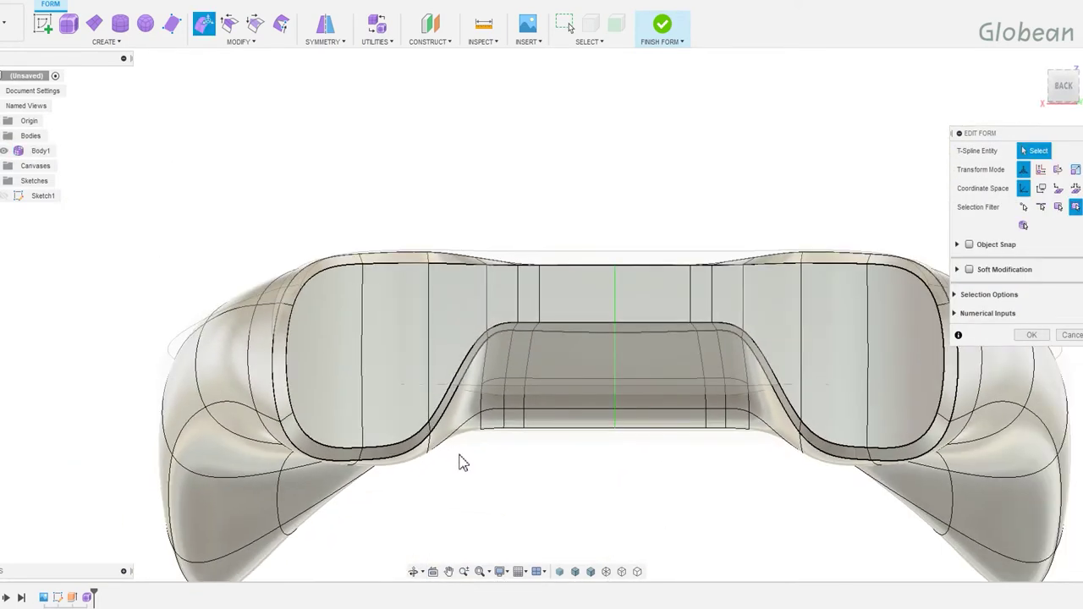
{"action": "double_click", "coordinate": [508, 353]}
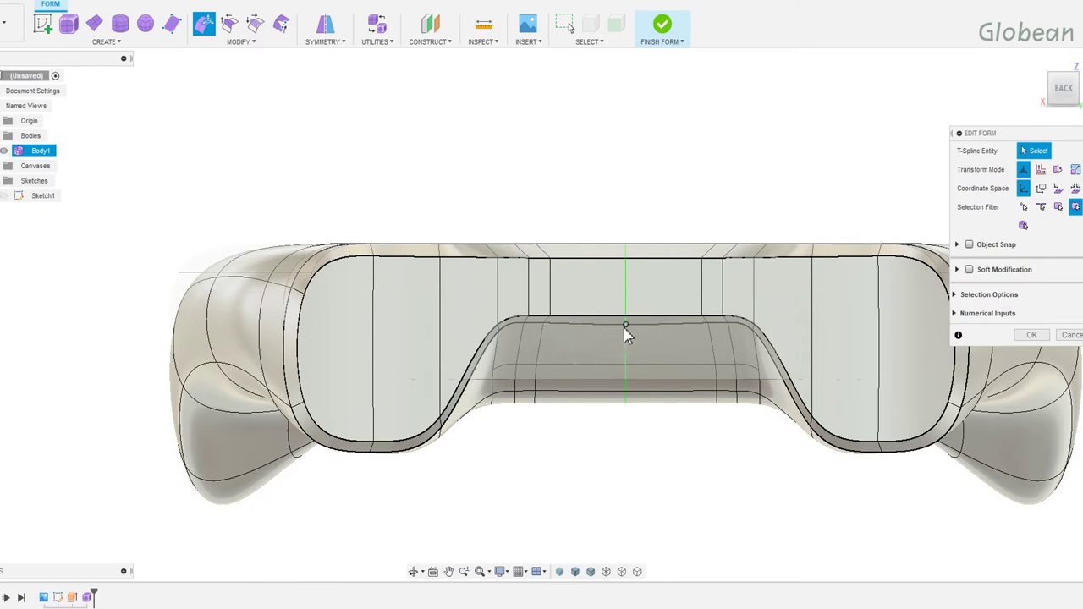
{"action": "left_click", "coordinate": [626, 327]}
{"action": "mouse_move", "coordinate": [832, 435]}
{"action": "middle_mouse_down", "text": "shift"}
{"action": "mouse_move", "coordinate": [677, 366]}
{"action": "mouse_move", "coordinate": [739, 437]}
{"action": "mouse_move", "coordinate": [702, 452]}
{"action": "mouse_move", "coordinate": [491, 374]}
{"action": "mouse_move", "coordinate": [859, 383]}
{"action": "mouse_move", "coordinate": [834, 430]}
{"action": "mouse_move", "coordinate": [713, 416]}
{"action": "mouse_move", "coordinate": [747, 373]}
{"action": "mouse_move", "coordinate": [759, 393]}
{"action": "middle_mouse_up", "text": "shift"}
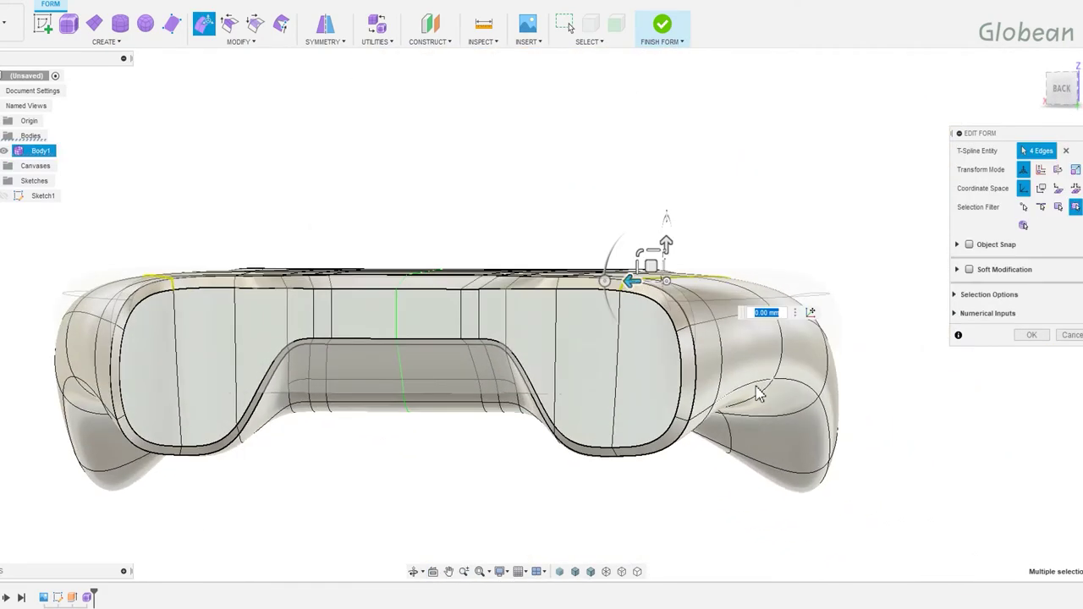
Insert an edge loop at location 0.03 beside the front opening's edge loop.
{"action": "middle_click_drag", "start_coordinate": [880, 398], "coordinate": [464, 435], "text": "shift"}
{"action": "double_click", "coordinate": [313, 354]}
{"action": "middle_click_drag", "start_coordinate": [313, 354], "coordinate": [569, 373], "text": "shift"}
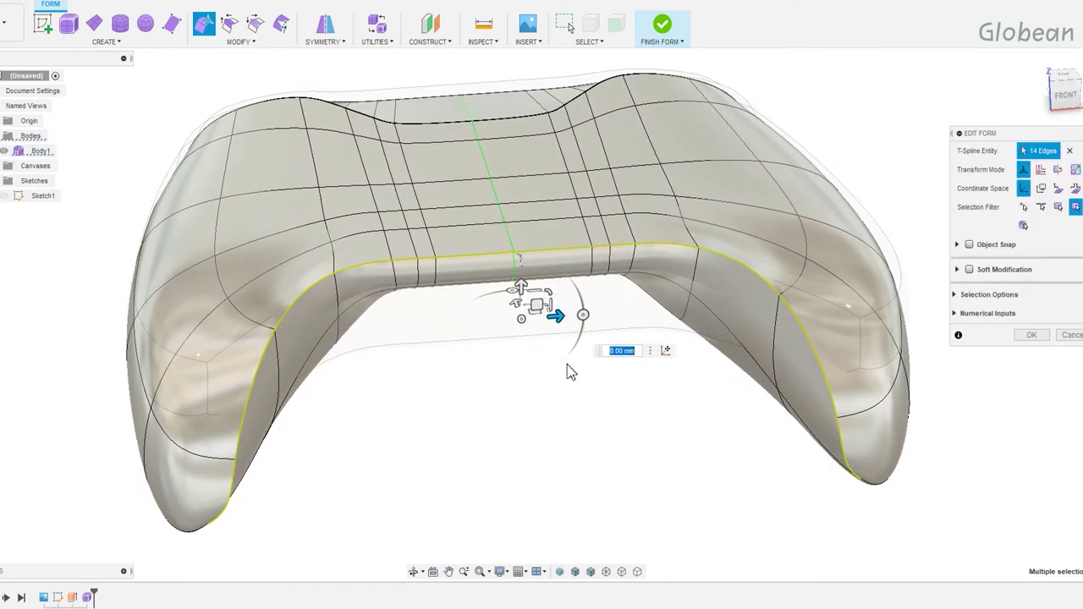
{"action": "left_click", "coordinate": [228, 24]}
{"action": "middle_click_drag", "start_coordinate": [477, 242], "coordinate": [521, 252], "text": "shift"}
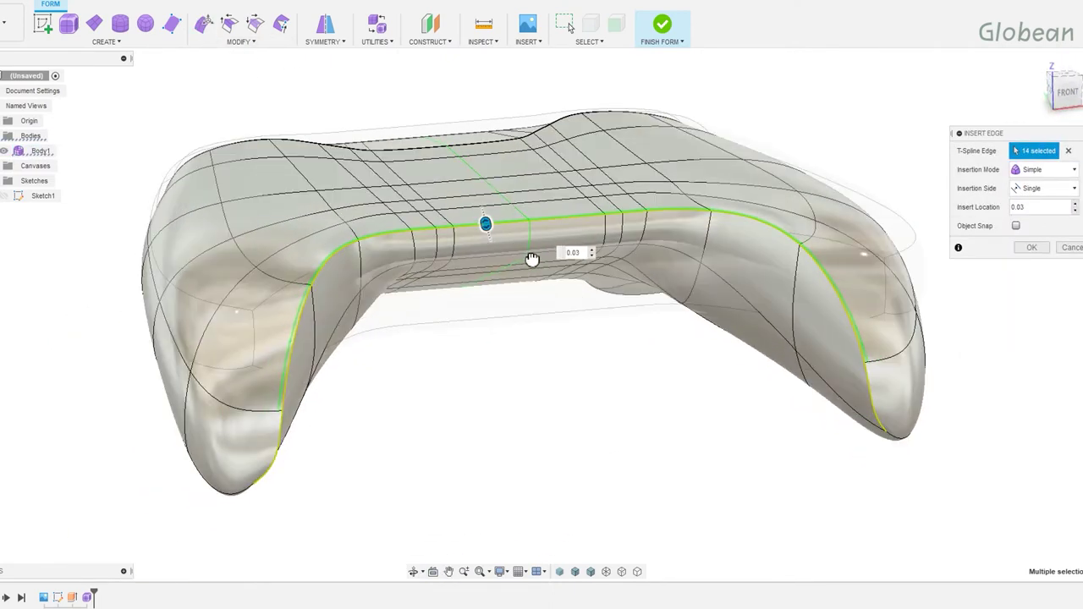
{"action": "left_click", "coordinate": [1038, 247]}
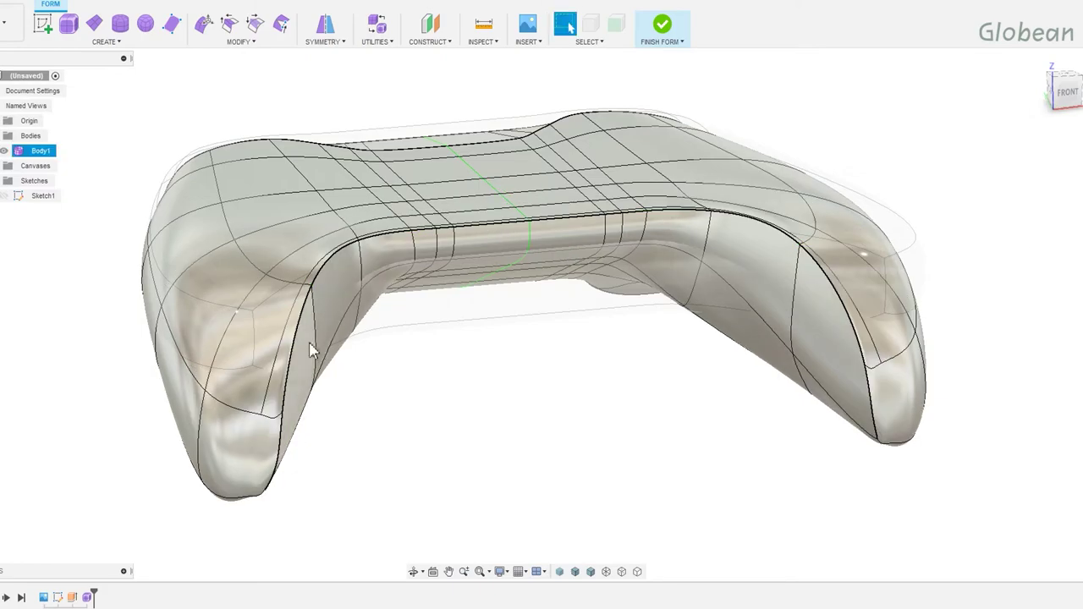
{"action": "key", "text": "Escape"}
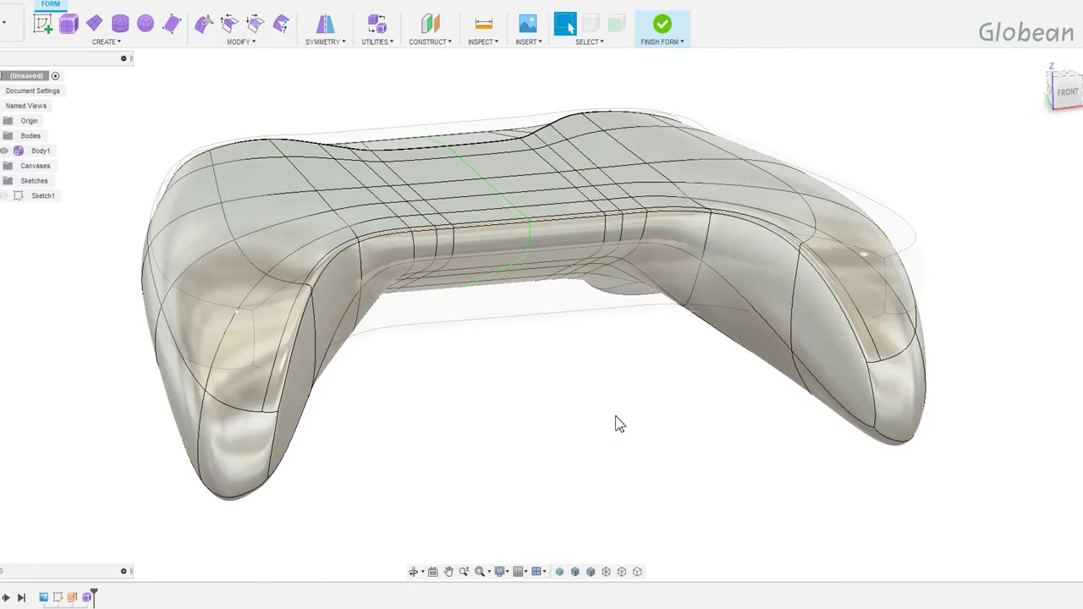
{"action": "mouse_move", "coordinate": [591, 420]}
{"action": "middle_mouse_down", "text": "shift"}
{"action": "mouse_move", "coordinate": [578, 411]}
{"action": "mouse_move", "coordinate": [699, 382]}
{"action": "mouse_move", "coordinate": [702, 401]}
{"action": "mouse_move", "coordinate": [715, 396]}
{"action": "middle_mouse_up", "text": "shift"}
{"action": "left_click", "coordinate": [1071, 99]}
{"action": "left_click", "coordinate": [1057, 90]}
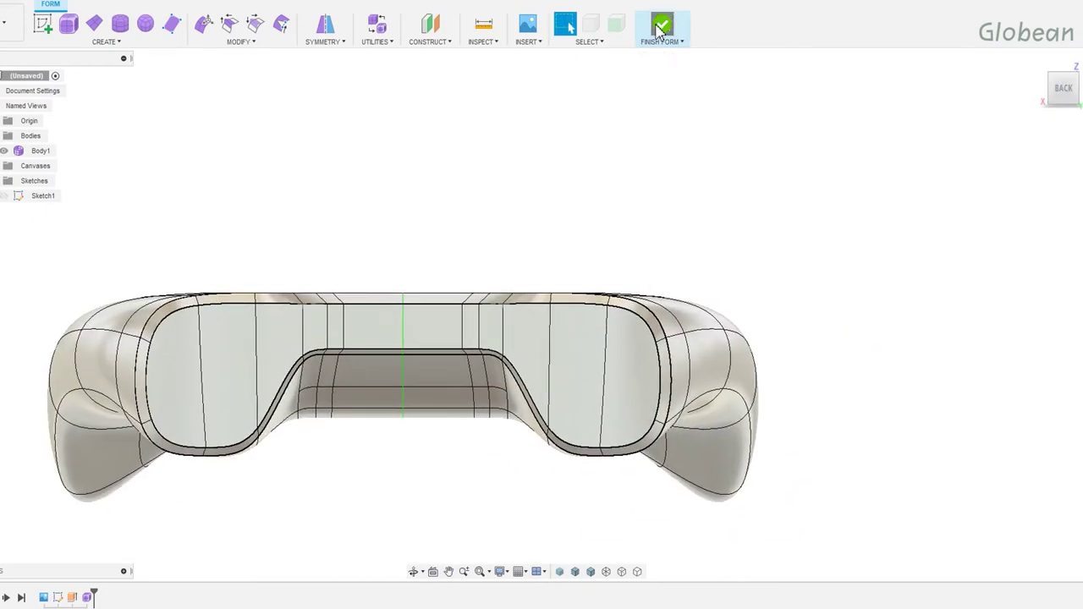
Finish the form, then build a strip of six quad faces along the left front outline.
{"action": "left_click", "coordinate": [662, 25]}
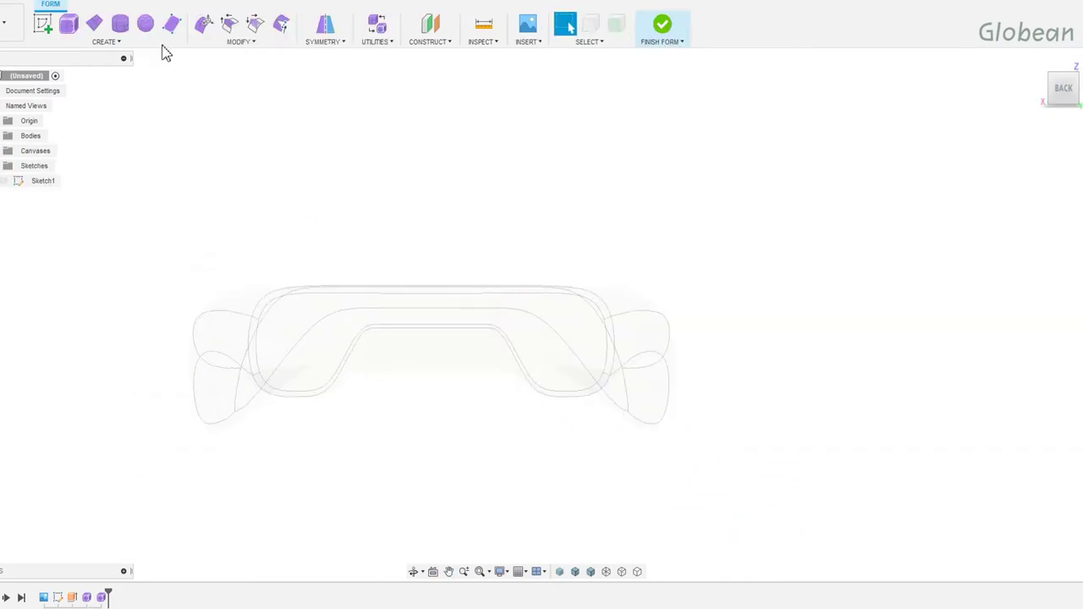
{"action": "left_click", "coordinate": [172, 24]}
{"action": "scroll", "coordinate": [431, 271], "scroll_direction": "up", "scroll_amount": 3}
{"action": "scroll", "coordinate": [457, 280], "scroll_direction": "up", "scroll_amount": 2}
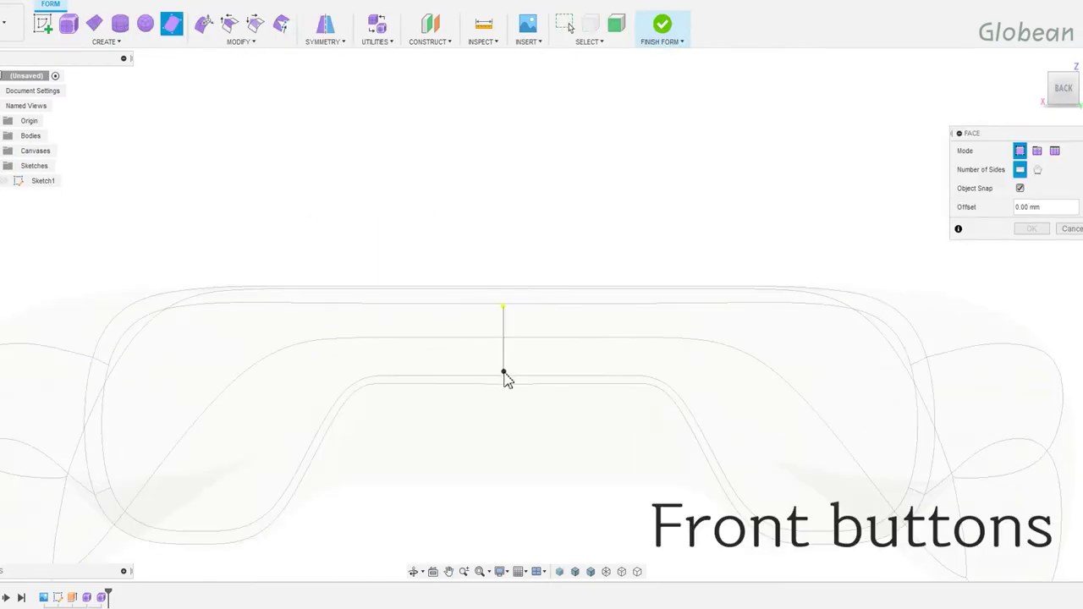
{"action": "left_click", "coordinate": [425, 308]}
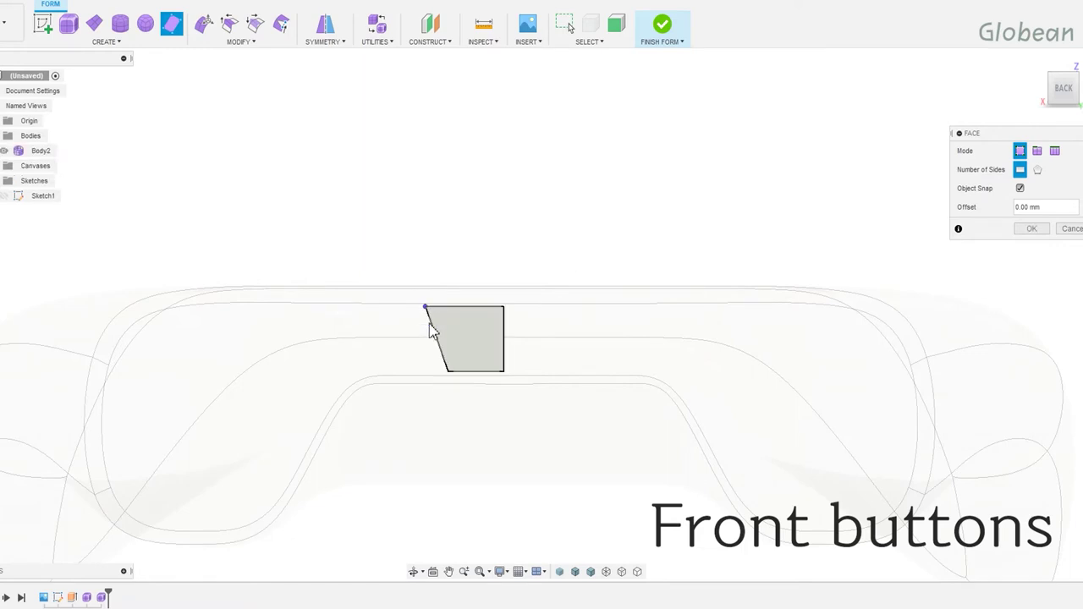
{"action": "left_click", "coordinate": [337, 306]}
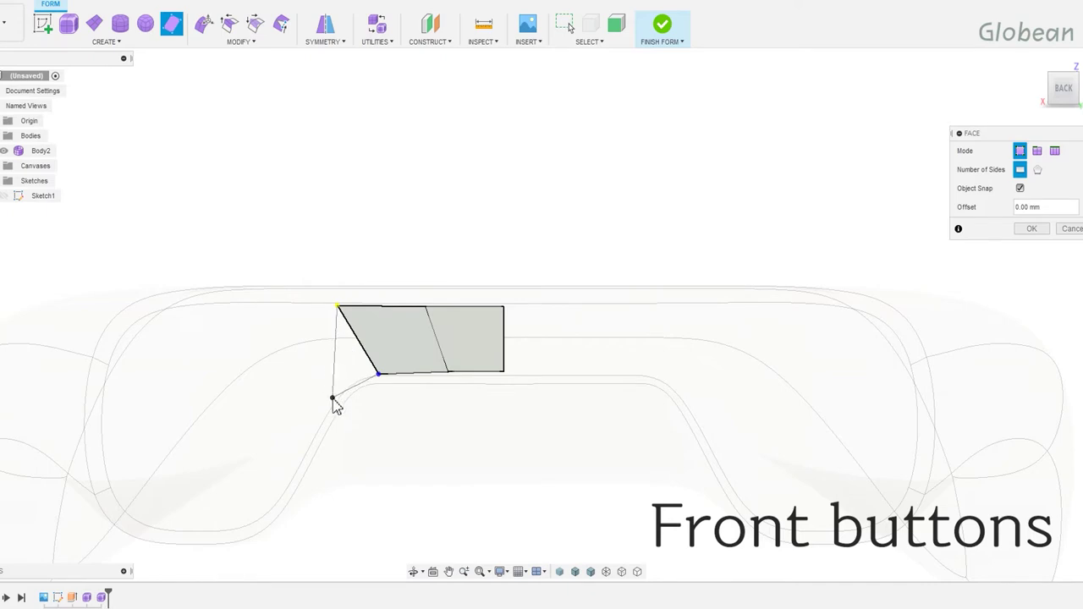
{"action": "left_click", "coordinate": [247, 308]}
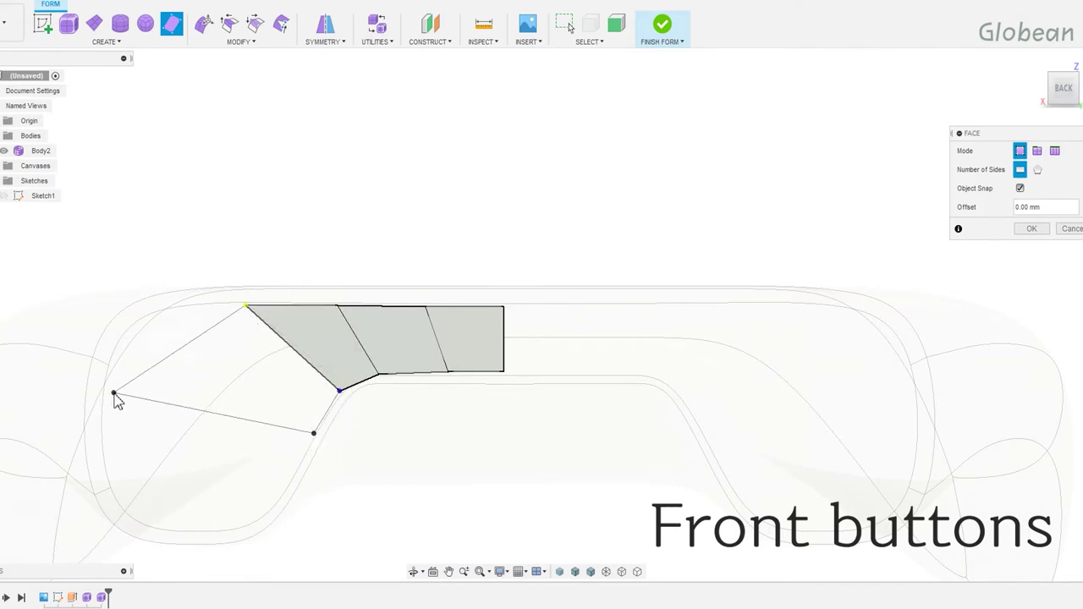
{"action": "left_click", "coordinate": [159, 314]}
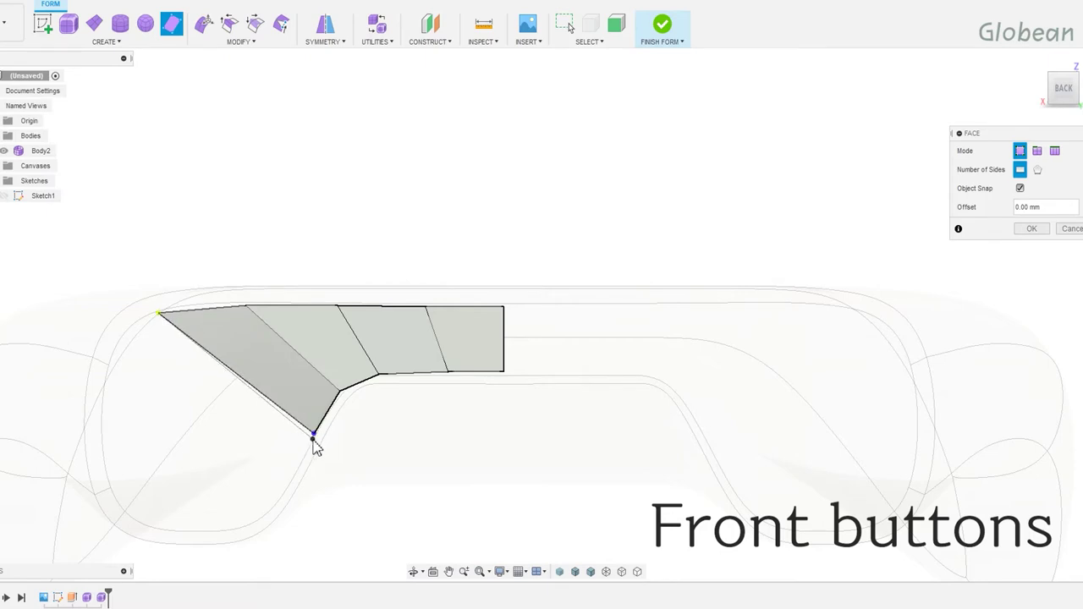
{"action": "left_click", "coordinate": [107, 395]}
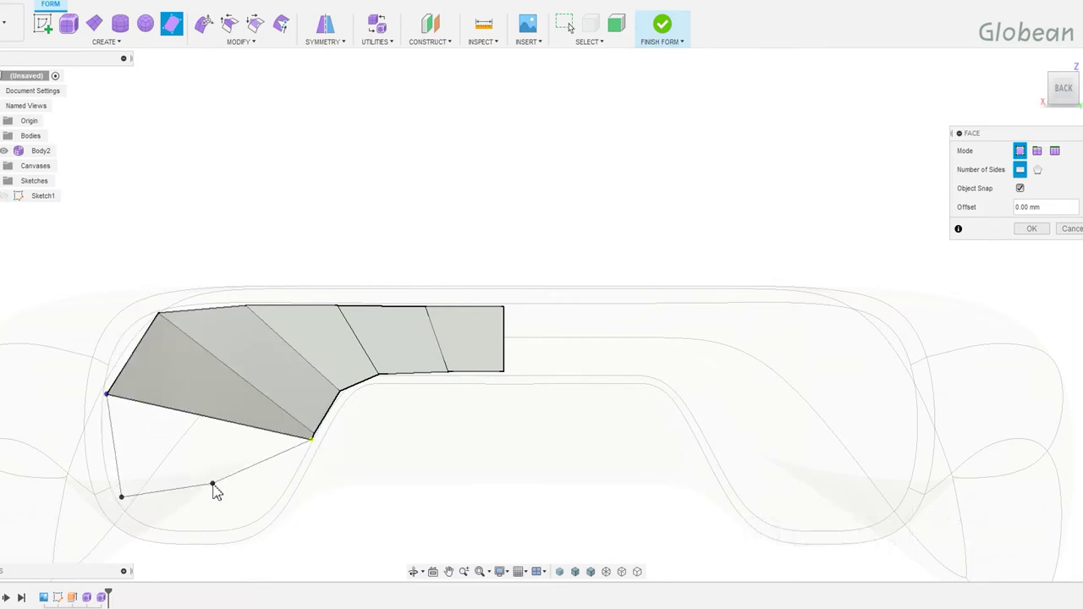
{"action": "left_click", "coordinate": [238, 524]}
{"action": "key", "text": "Escape"}
Scale the new piece's faces up slightly and tilt its bottom edge about 12.6 degrees.
{"action": "middle_click_drag", "start_coordinate": [493, 327], "coordinate": [331, 484], "text": "shift"}
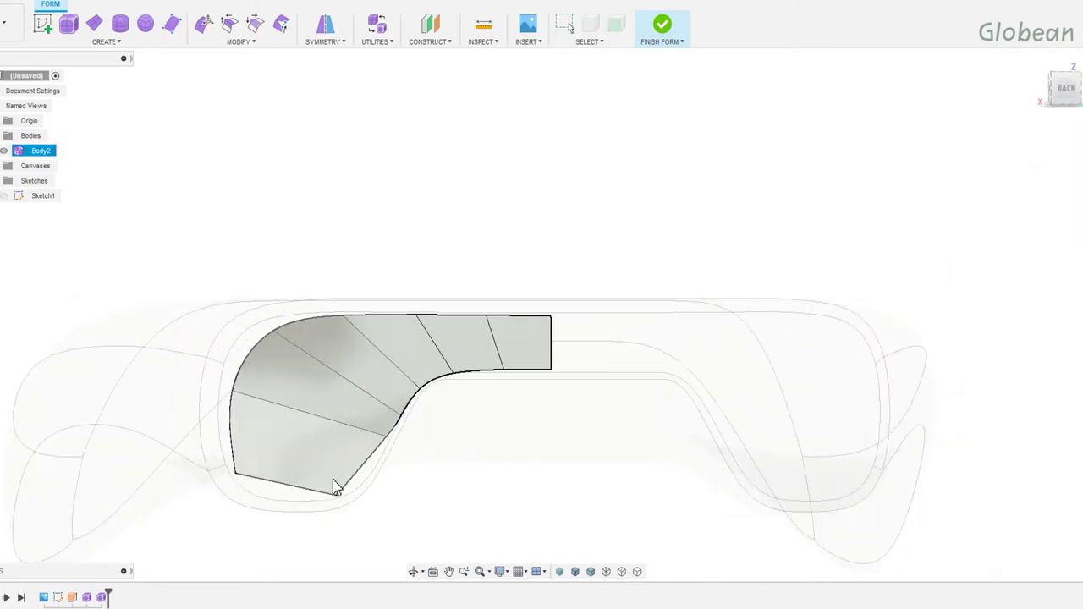
{"action": "double_click", "coordinate": [315, 445]}
{"action": "left_click_drag", "start_coordinate": [364, 347], "coordinate": [394, 373]}
{"action": "left_click", "coordinate": [551, 375]}
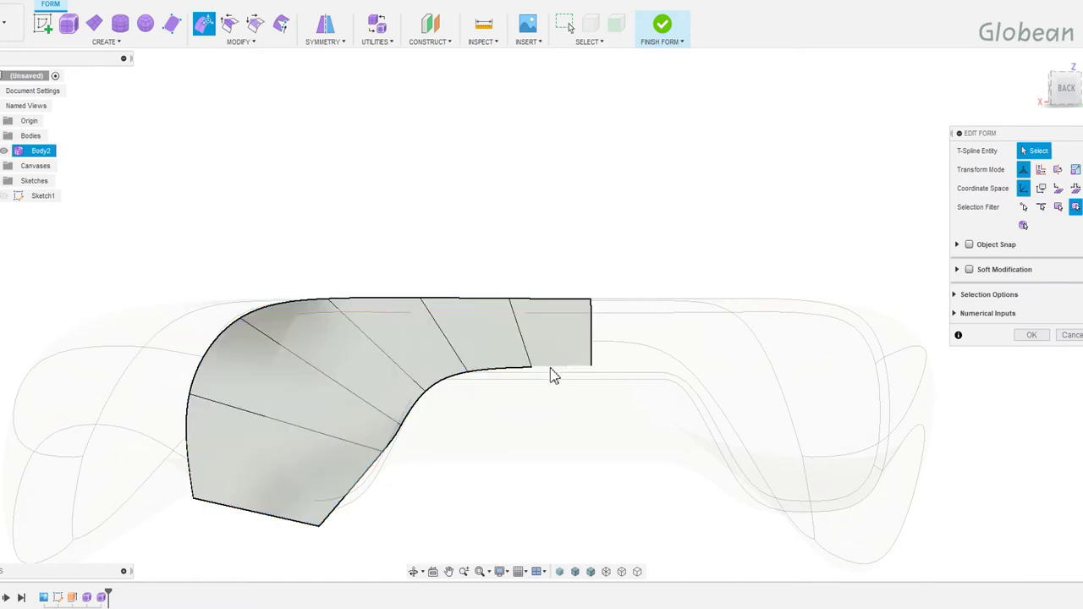
{"action": "left_click", "coordinate": [290, 512]}
{"action": "left_click_drag", "start_coordinate": [197, 513], "coordinate": [220, 520]}
Select edges on the inner curve and shift a vertical edge near the straight end left 1.75 mm.
{"action": "middle_click_drag", "start_coordinate": [261, 446], "coordinate": [375, 285], "text": "shift"}
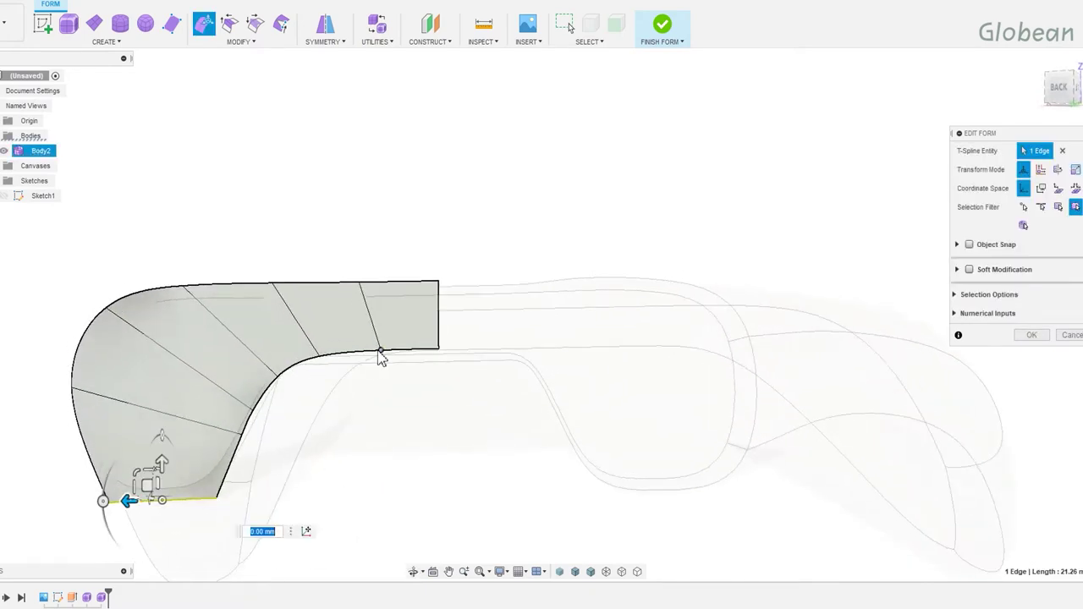
{"action": "double_click", "coordinate": [283, 377]}
{"action": "middle_click_drag", "start_coordinate": [289, 391], "coordinate": [375, 386], "text": "shift"}
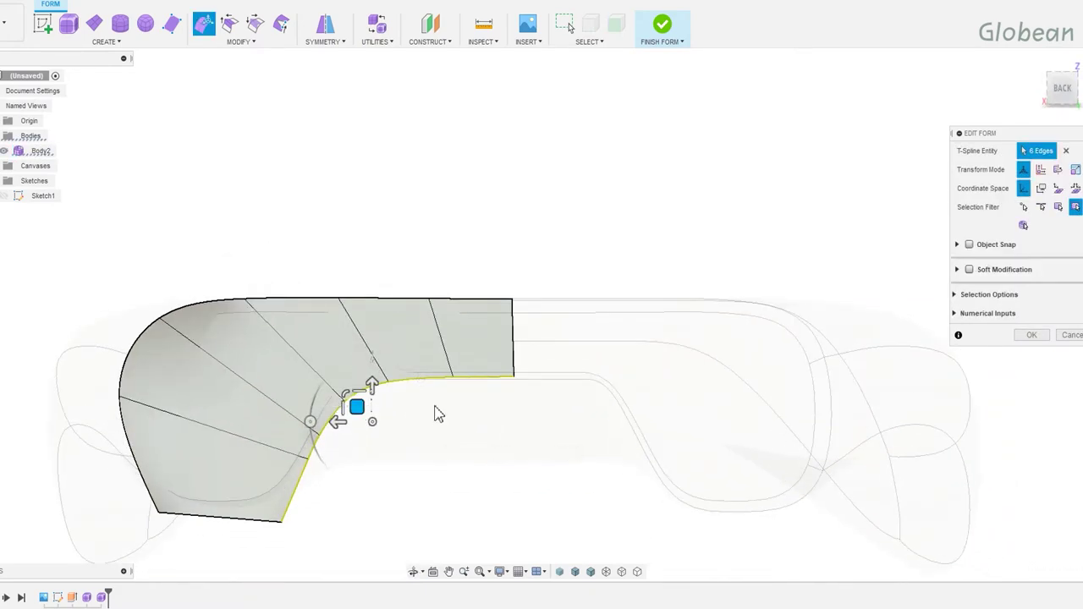
{"action": "double_click", "coordinate": [411, 380]}
{"action": "middle_click_drag", "start_coordinate": [407, 488], "coordinate": [482, 432], "text": "shift"}
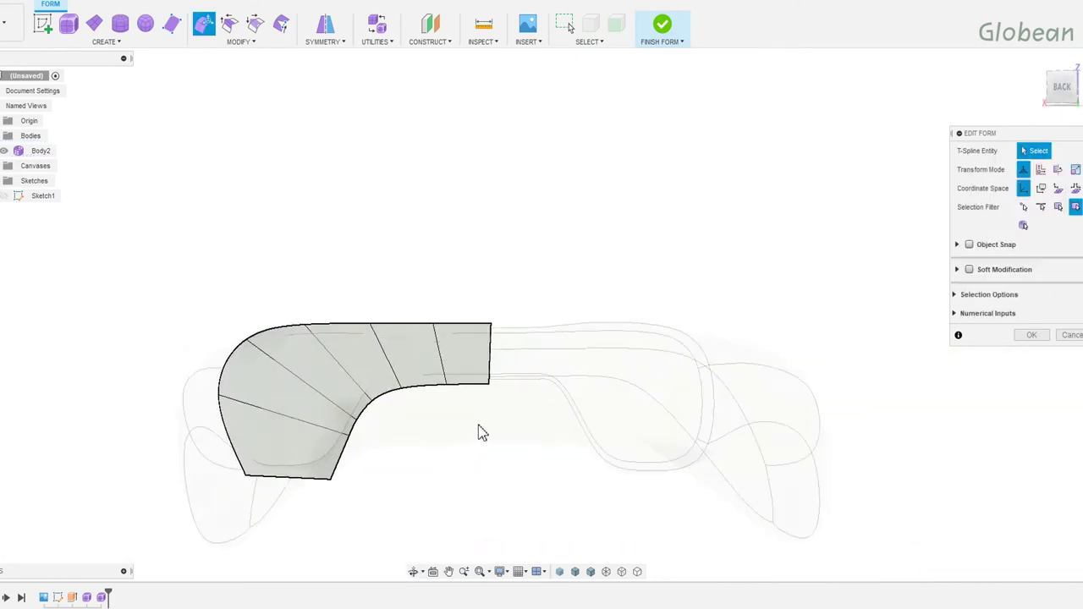
{"action": "left_click", "coordinate": [480, 388]}
{"action": "middle_click_drag", "start_coordinate": [434, 391], "coordinate": [496, 465], "text": "shift"}
{"action": "left_click", "coordinate": [496, 451]}
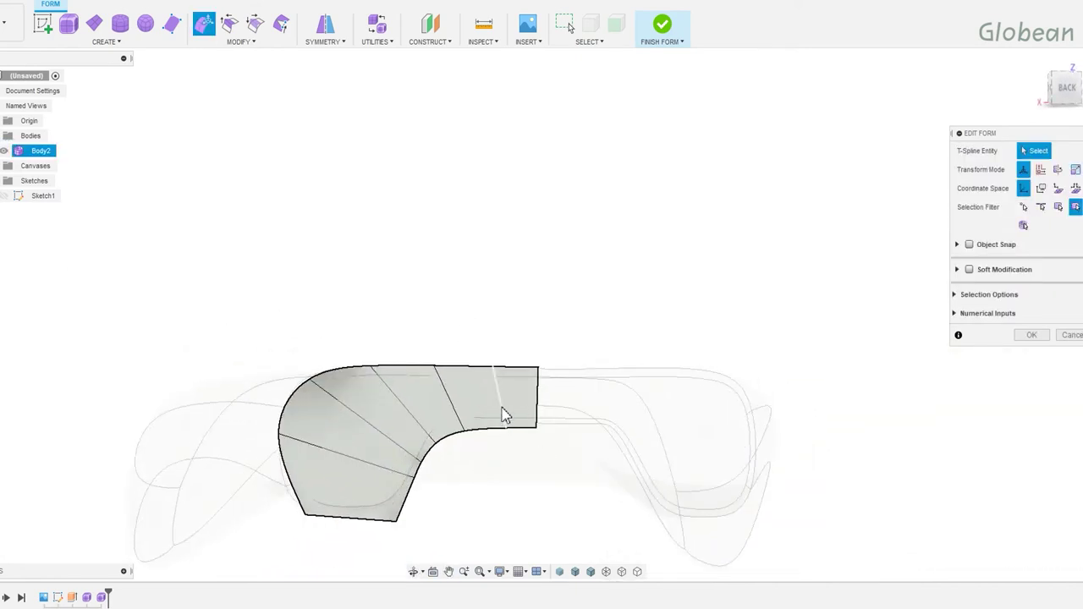
{"action": "left_click", "coordinate": [503, 415]}
{"action": "left_click_drag", "start_coordinate": [466, 396], "coordinate": [418, 385]}
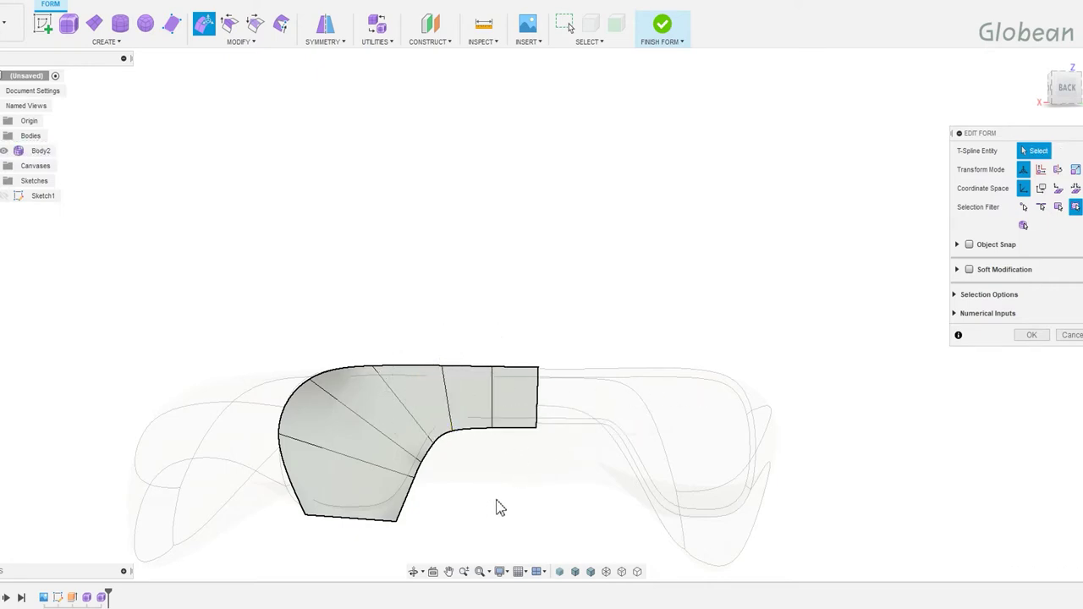
Slide a curved-section edge and move inner-curve and bottom vertices to reshape the outline.
{"action": "mouse_move", "coordinate": [500, 507]}
{"action": "middle_mouse_down", "text": "shift"}
{"action": "mouse_move", "coordinate": [598, 515]}
{"action": "mouse_move", "coordinate": [528, 450]}
{"action": "middle_mouse_up", "text": "shift"}
{"action": "left_click", "coordinate": [405, 439]}
{"action": "middle_click_drag", "start_coordinate": [405, 438], "coordinate": [434, 353]}
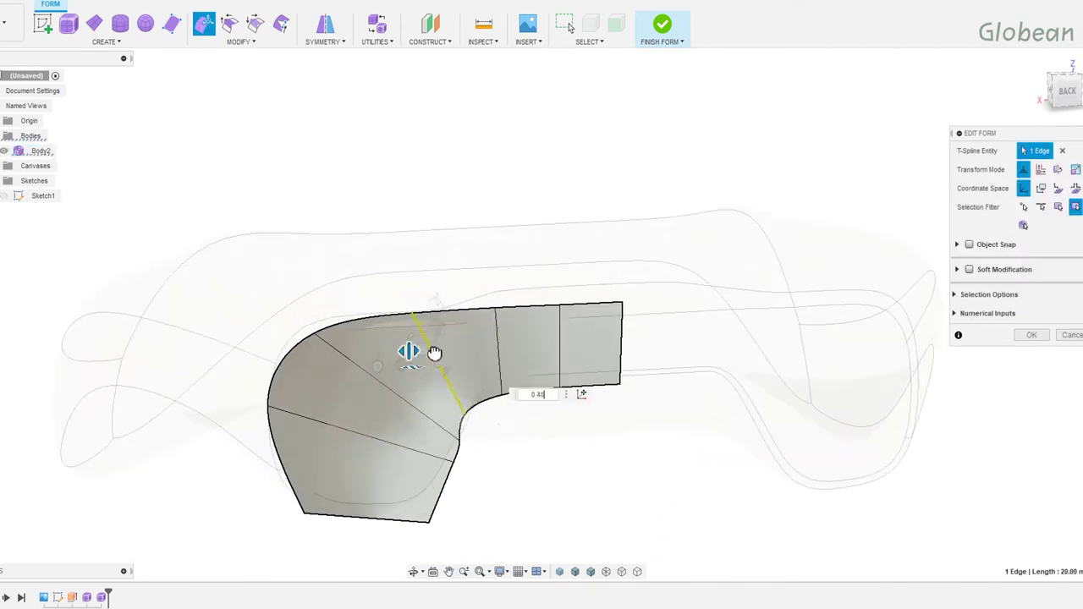
{"action": "left_click", "coordinate": [464, 415]}
{"action": "middle_click_drag", "start_coordinate": [463, 415], "coordinate": [426, 392], "text": "shift"}
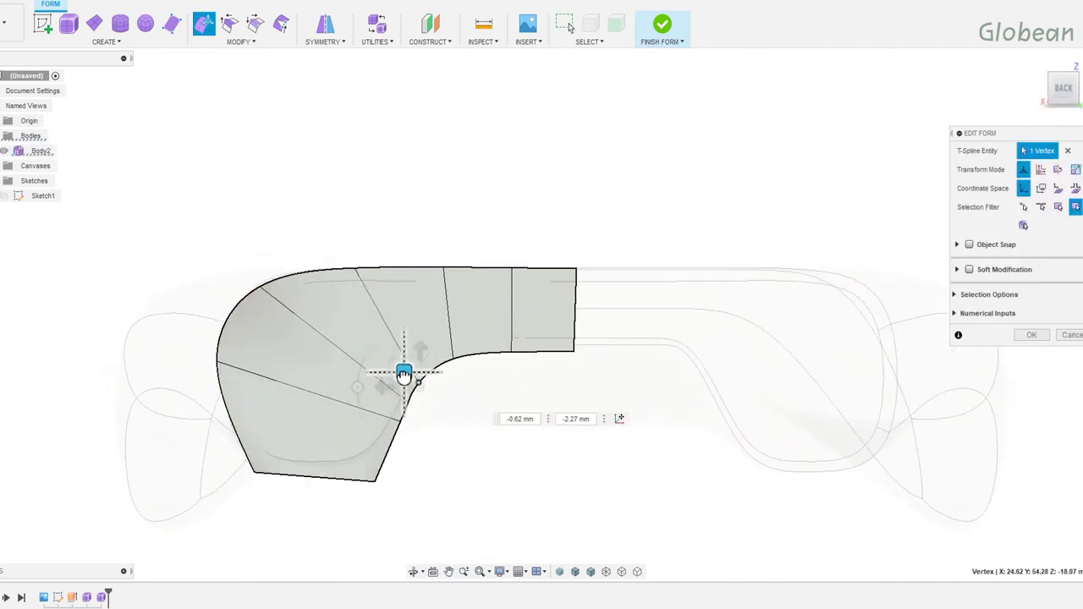
{"action": "mouse_move", "coordinate": [355, 269]}
{"action": "left_mouse_down"}
{"action": "mouse_move", "coordinate": [351, 179]}
{"action": "mouse_move", "coordinate": [244, 259]}
{"action": "left_mouse_up"}
{"action": "mouse_move", "coordinate": [415, 396]}
{"action": "left_mouse_down"}
{"action": "mouse_move", "coordinate": [389, 379]}
{"action": "mouse_move", "coordinate": [404, 434]}
{"action": "mouse_move", "coordinate": [377, 419]}
{"action": "left_mouse_up"}
{"action": "scroll", "coordinate": [393, 408], "scroll_direction": "up", "scroll_amount": 5}
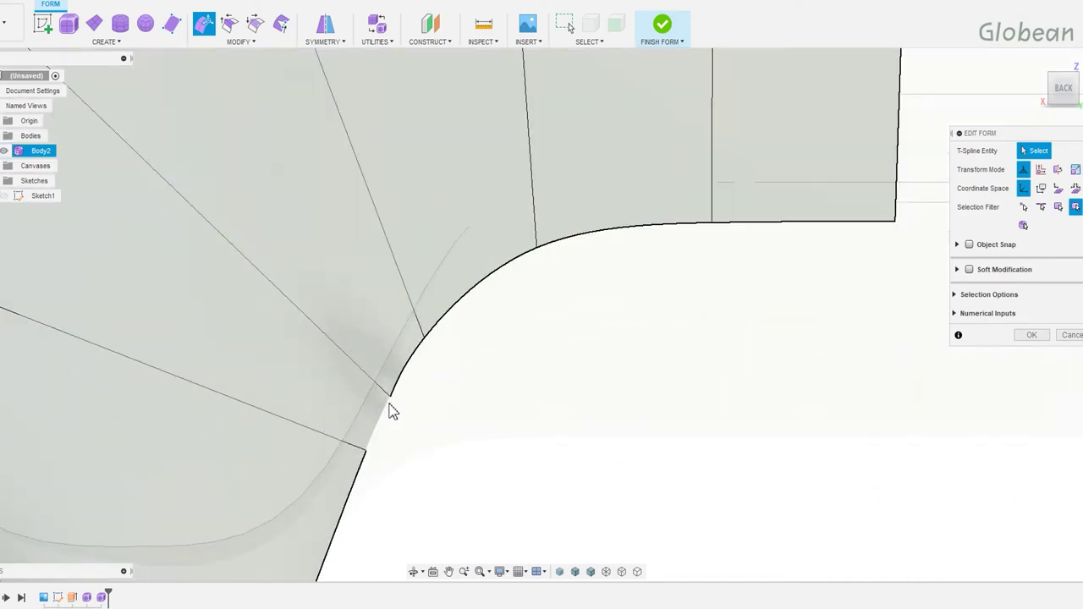
{"action": "scroll", "coordinate": [541, 466], "scroll_direction": "down", "scroll_amount": 5}
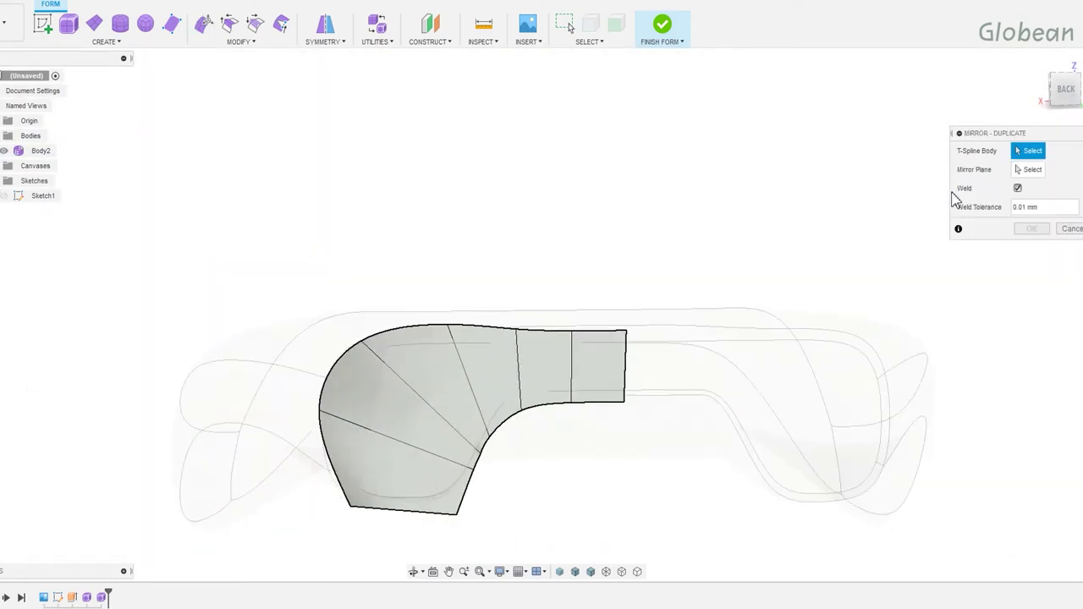
Cancel a first mirror attempt and pull the piece's straight end edge about 5 mm.
{"action": "left_click", "coordinate": [597, 379]}
{"action": "left_click", "coordinate": [589, 283]}
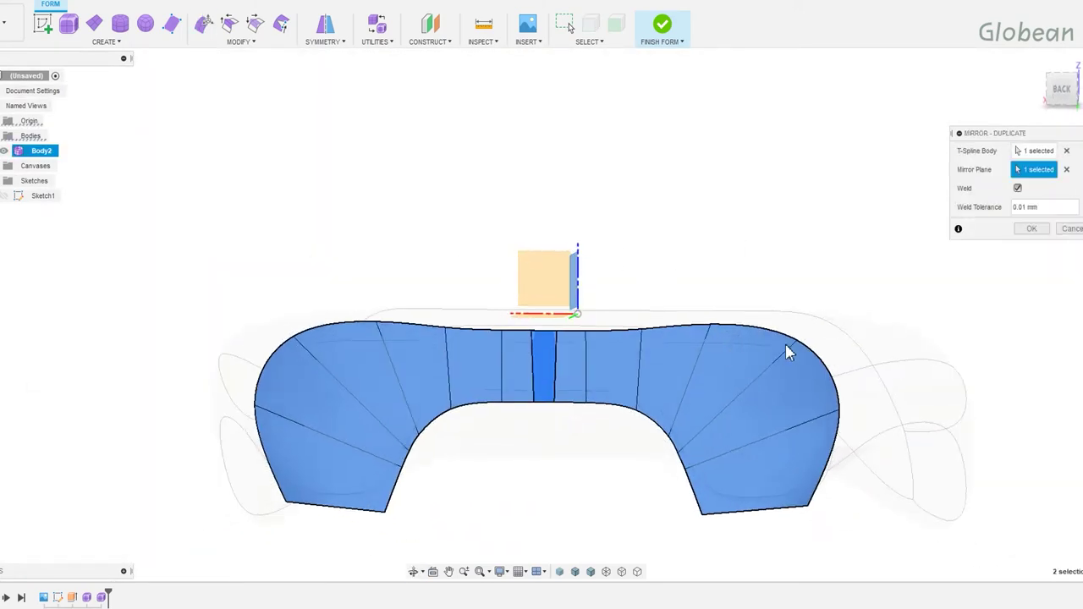
{"action": "left_click", "coordinate": [1068, 231]}
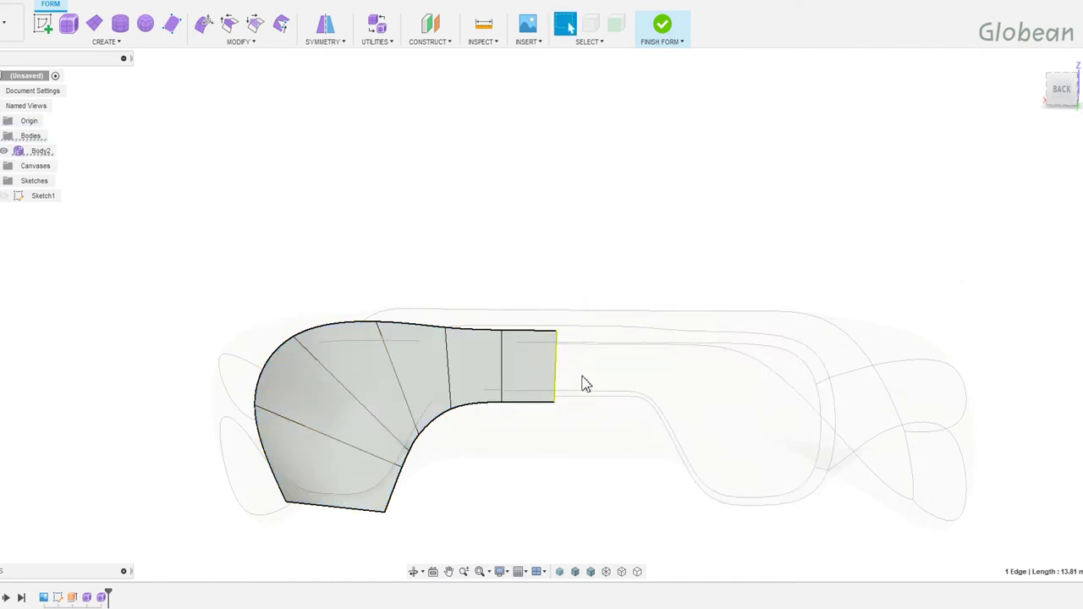
{"action": "double_click", "coordinate": [557, 377]}
{"action": "middle_click_drag", "start_coordinate": [520, 373], "coordinate": [499, 490], "text": "shift"}
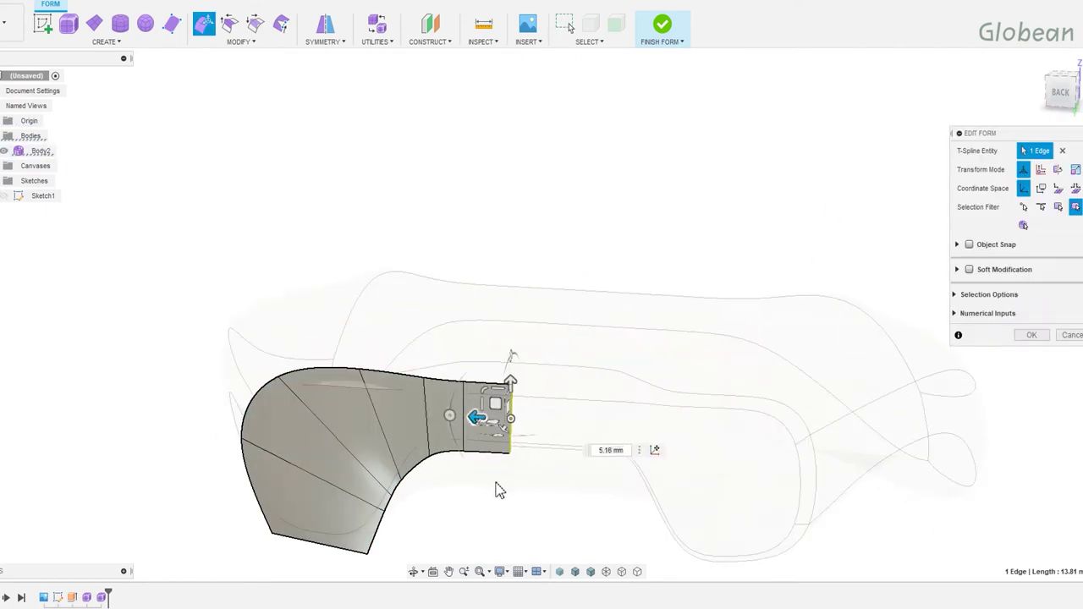
{"action": "left_click", "coordinate": [1032, 335]}
{"action": "middle_click_drag", "start_coordinate": [566, 363], "coordinate": [542, 339], "text": "shift"}
Mirror-duplicate the piece across the centre plane and weld the two halves' middle vertices.
{"action": "left_click", "coordinate": [325, 34]}
{"action": "left_click", "coordinate": [347, 84]}
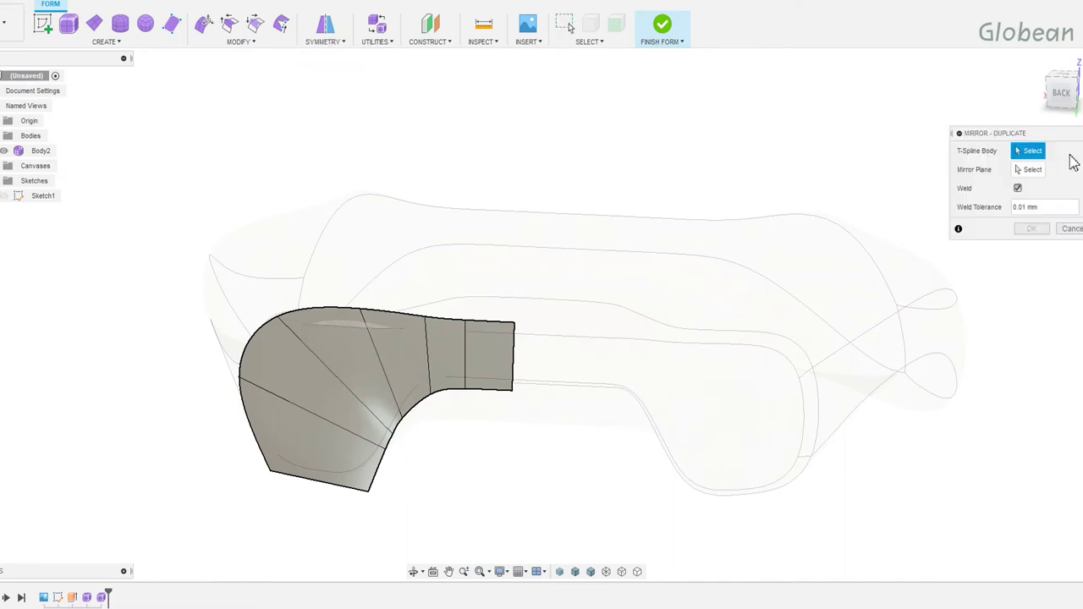
{"action": "left_click", "coordinate": [559, 203]}
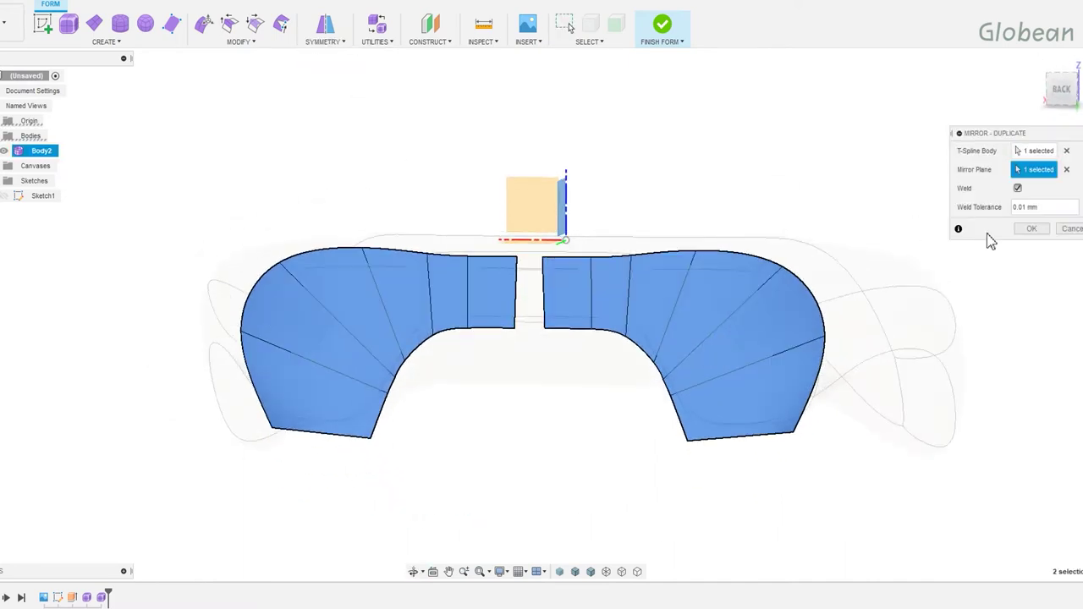
{"action": "left_click", "coordinate": [1032, 229]}
{"action": "left_click", "coordinate": [281, 24]}
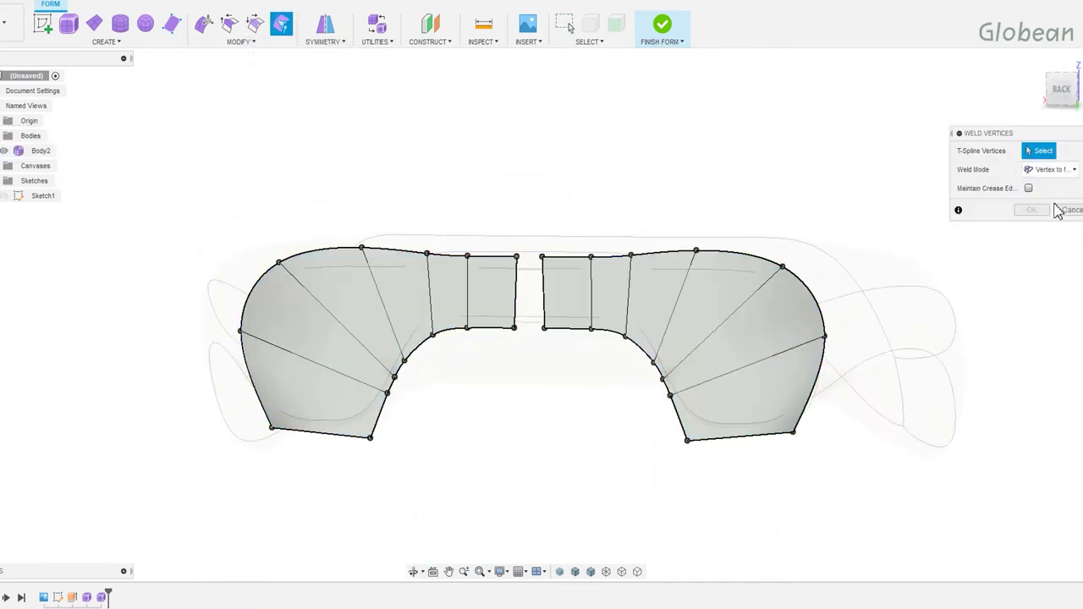
{"action": "left_click_drag", "start_coordinate": [559, 279], "coordinate": [556, 346]}
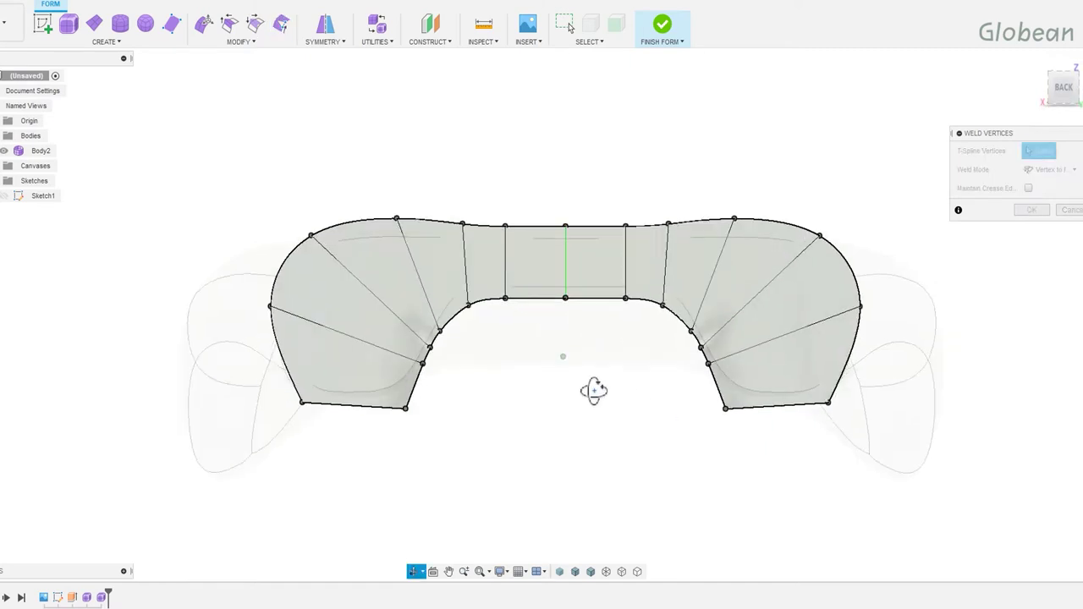
{"action": "left_click", "coordinate": [1032, 210]}
Insert an edge loop along the arch's inner edges and adjust the bottom-left corner vertices.
{"action": "right_click", "coordinate": [490, 333]}
{"action": "left_click", "coordinate": [562, 232]}
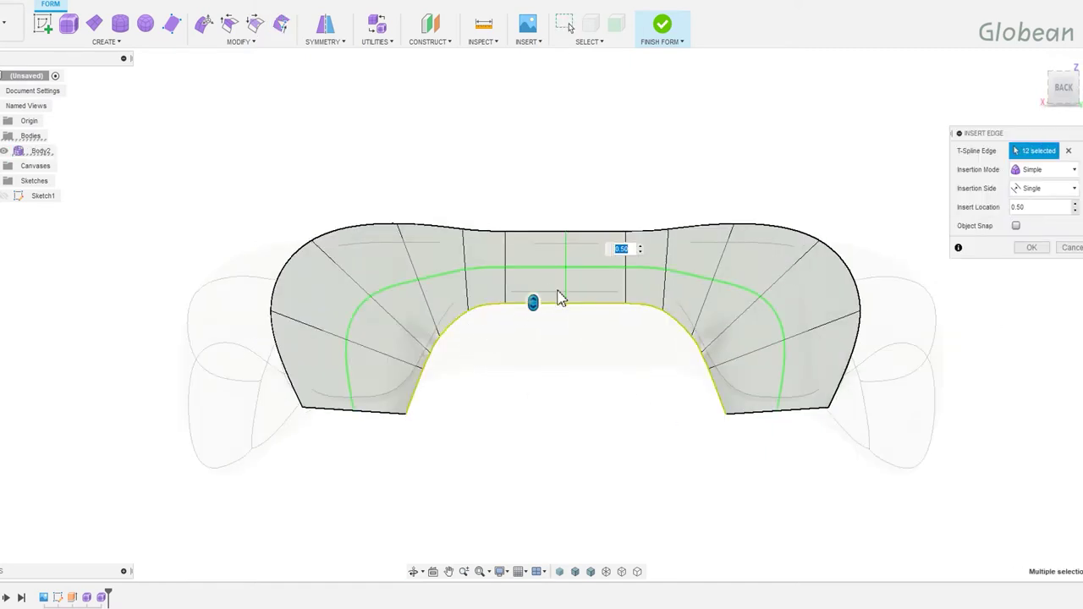
{"action": "key", "text": "Return"}
{"action": "left_click", "coordinate": [203, 23]}
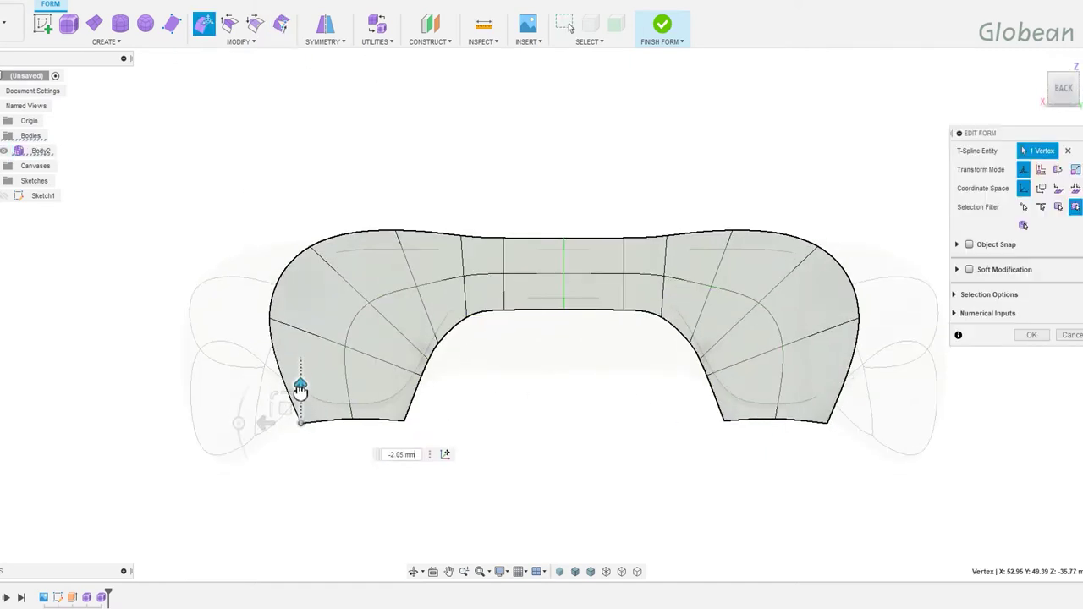
{"action": "left_click", "coordinate": [338, 420]}
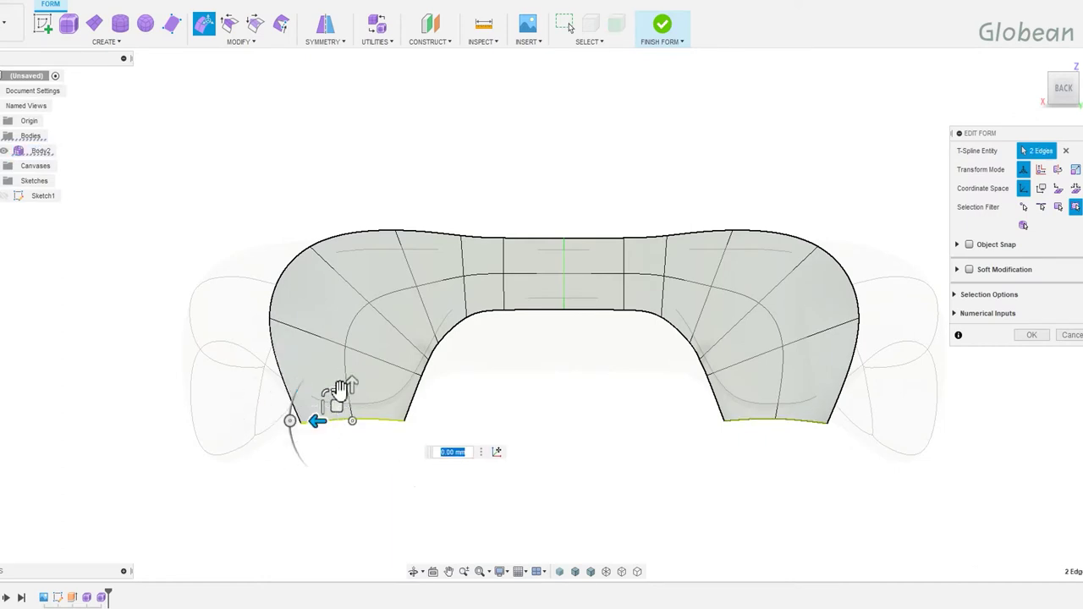
{"action": "left_click", "coordinate": [363, 486]}
{"action": "left_click", "coordinate": [392, 406]}
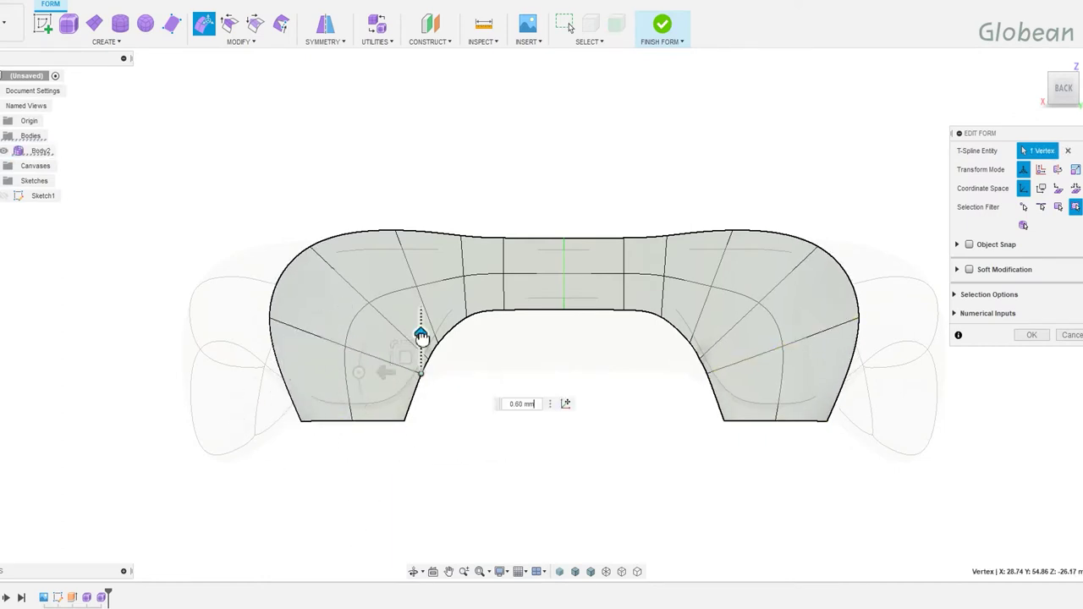
{"action": "key", "text": "Escape"}
Push the whole new edge loop about 1.83 mm.
{"action": "double_click", "coordinate": [358, 331]}
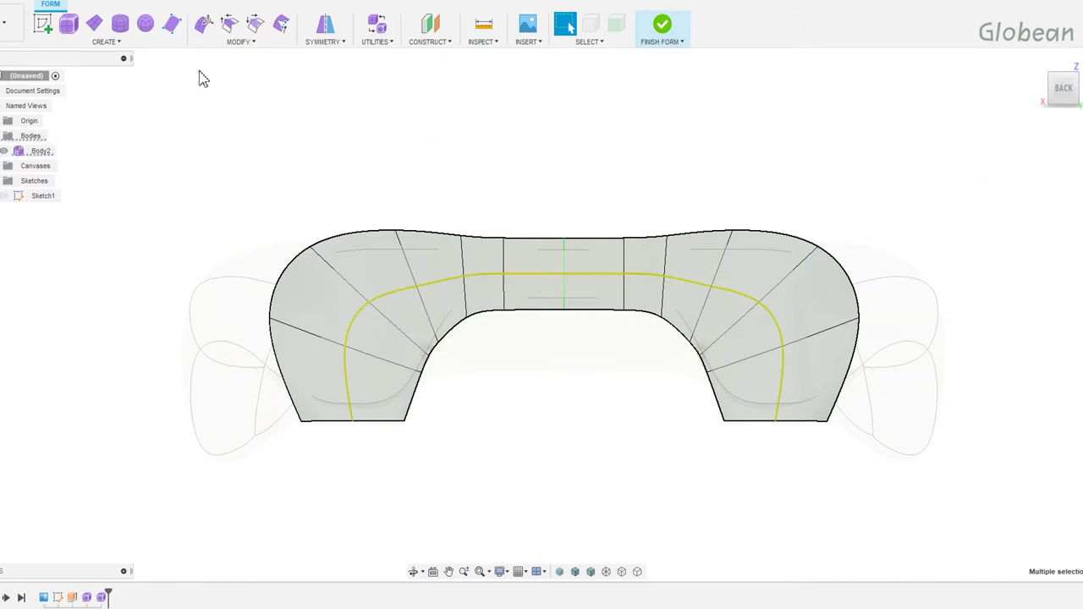
{"action": "mouse_move", "coordinate": [380, 346]}
{"action": "middle_mouse_down", "text": "shift"}
{"action": "mouse_move", "coordinate": [550, 375]}
{"action": "mouse_move", "coordinate": [476, 392]}
{"action": "middle_mouse_up", "text": "shift"}
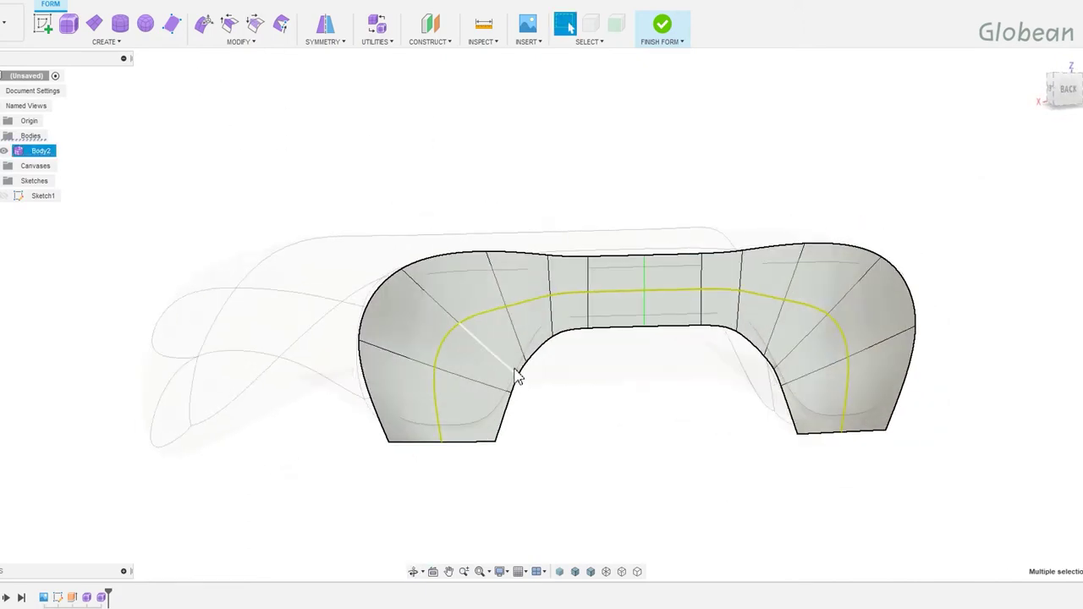
{"action": "middle_click_drag", "start_coordinate": [573, 317], "coordinate": [733, 370], "text": "shift"}
{"action": "right_click_drag", "start_coordinate": [733, 370], "coordinate": [815, 404]}
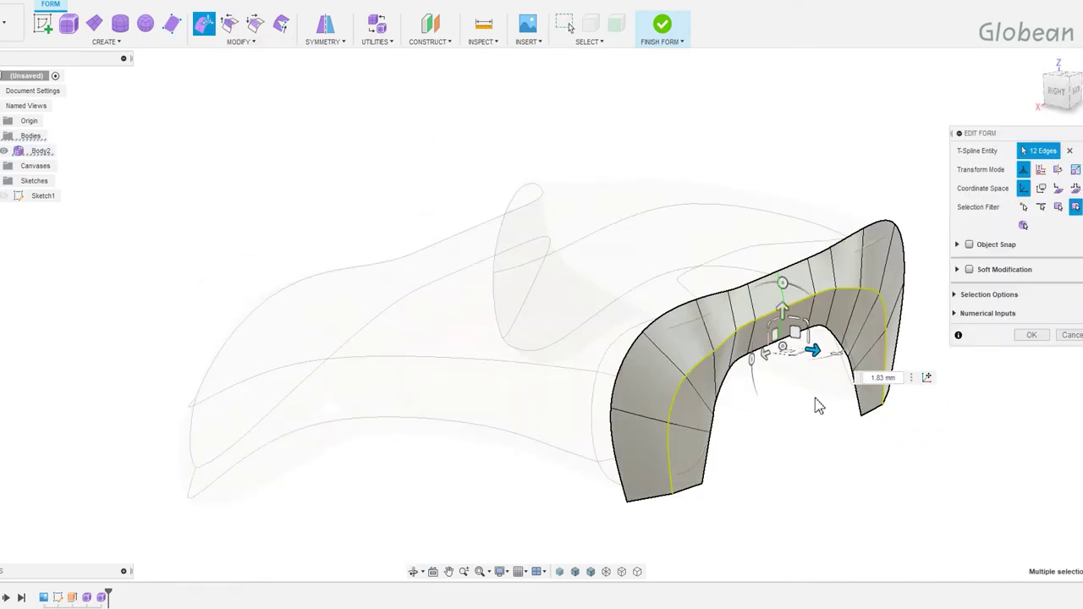
{"action": "mouse_move", "coordinate": [815, 404]}
{"action": "middle_mouse_down", "text": "shift"}
{"action": "mouse_move", "coordinate": [832, 414]}
{"action": "mouse_move", "coordinate": [853, 314]}
{"action": "mouse_move", "coordinate": [779, 310]}
{"action": "middle_mouse_up", "text": "shift"}
{"action": "key", "text": "Escape"}
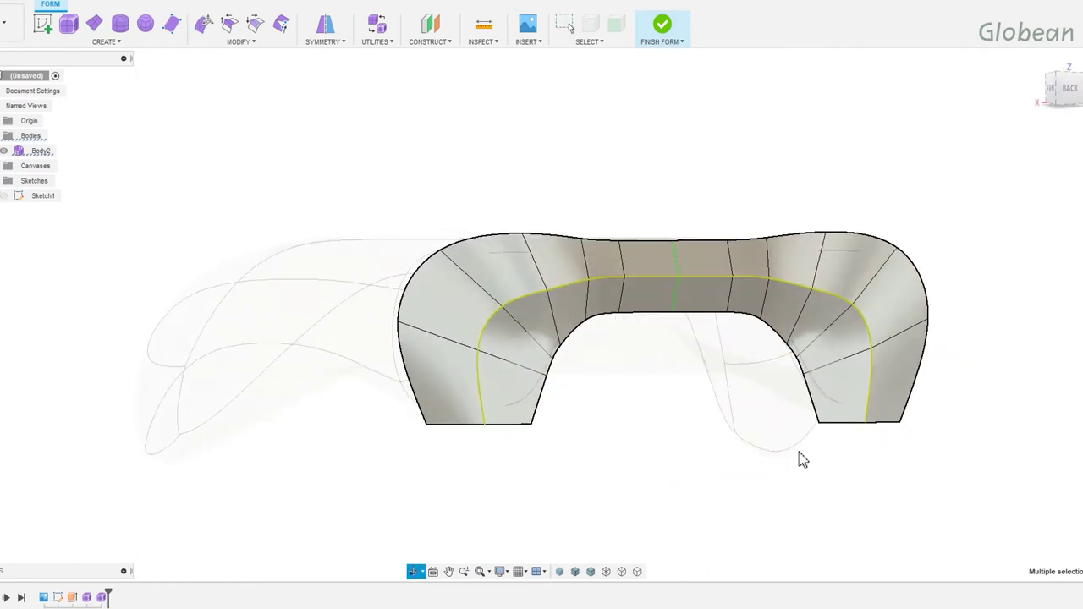
Shift the two lower edges on the arch's left side by -0.91 mm.
{"action": "middle_click_drag", "start_coordinate": [801, 457], "coordinate": [271, 430], "text": "shift"}
{"action": "right_click_drag", "start_coordinate": [271, 430], "coordinate": [305, 398]}
{"action": "mouse_move", "coordinate": [305, 398]}
{"action": "middle_mouse_down", "text": "shift"}
{"action": "mouse_move", "coordinate": [376, 479]}
{"action": "mouse_move", "coordinate": [387, 452]}
{"action": "mouse_move", "coordinate": [358, 449]}
{"action": "middle_mouse_up", "text": "shift"}
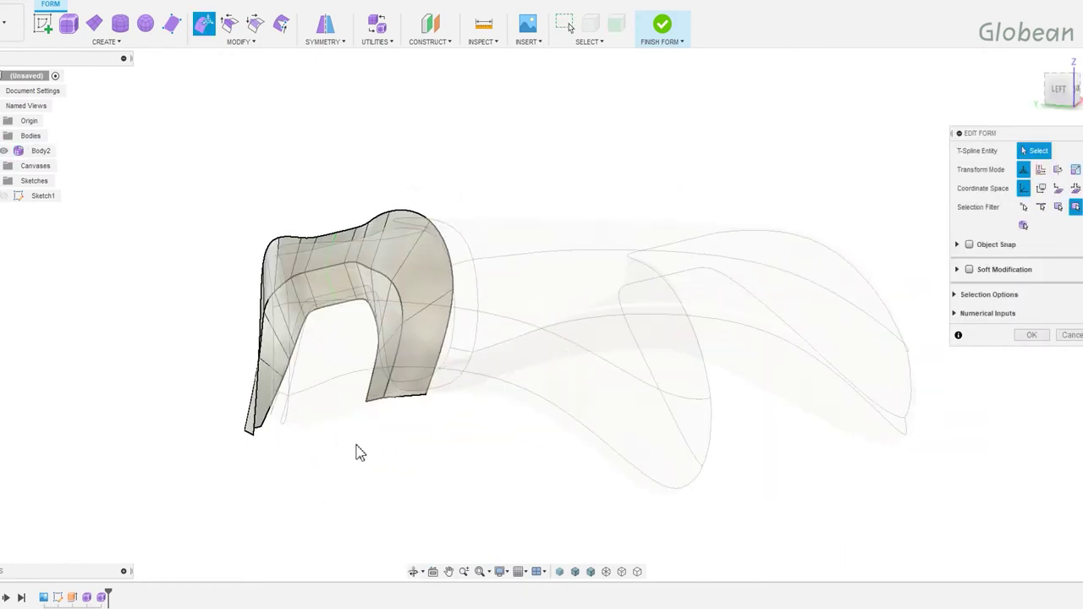
{"action": "double_click", "coordinate": [380, 392]}
{"action": "left_click_drag", "start_coordinate": [380, 392], "coordinate": [395, 403]}
{"action": "mouse_move", "coordinate": [396, 404]}
{"action": "middle_mouse_down", "text": "shift"}
{"action": "mouse_move", "coordinate": [430, 491]}
{"action": "mouse_move", "coordinate": [399, 488]}
{"action": "mouse_move", "coordinate": [470, 491]}
{"action": "mouse_move", "coordinate": [502, 399]}
{"action": "middle_mouse_up", "text": "shift"}
{"action": "key", "text": "Escape"}
Insert two edges across the arch's middle bridge, checking box and smooth display.
{"action": "key", "text": "alt+1"}
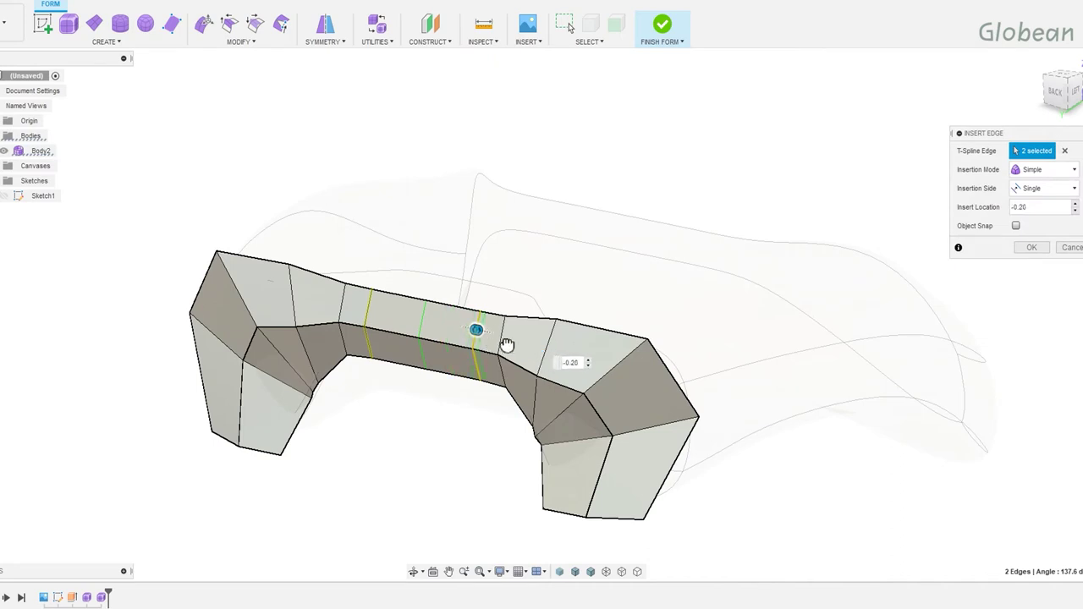
{"action": "left_click", "coordinate": [1031, 247]}
{"action": "key", "text": "alt+3"}
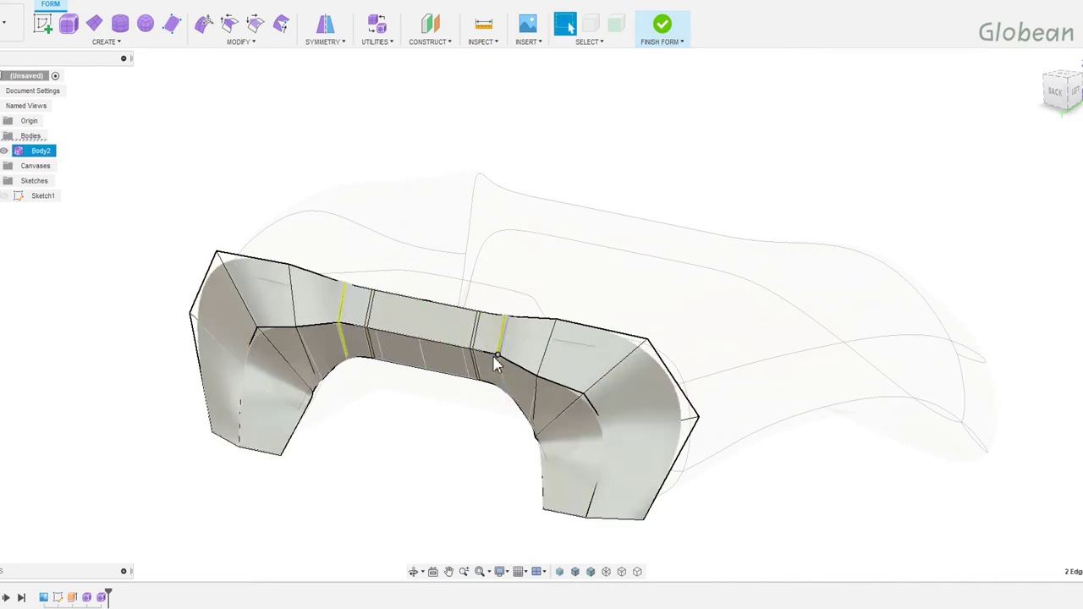
{"action": "key", "text": "alt+1"}
{"action": "key", "text": "Return"}
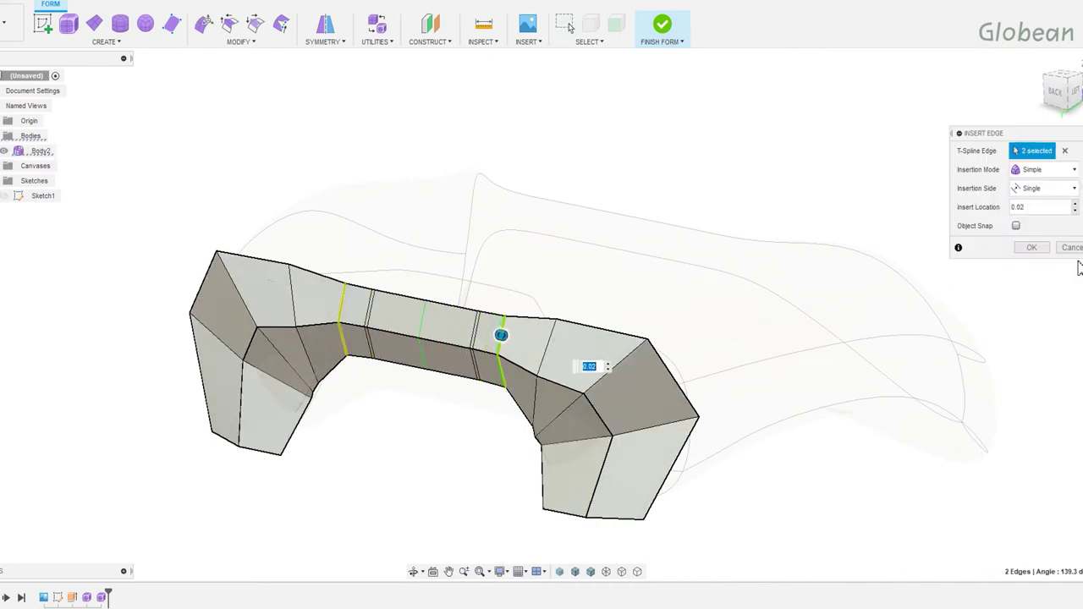
{"action": "left_click", "coordinate": [1032, 248]}
Window-select the side wing faces and move them toward the front and outward about 0.36 mm.
{"action": "middle_click_drag", "start_coordinate": [530, 383], "coordinate": [610, 391], "text": "shift"}
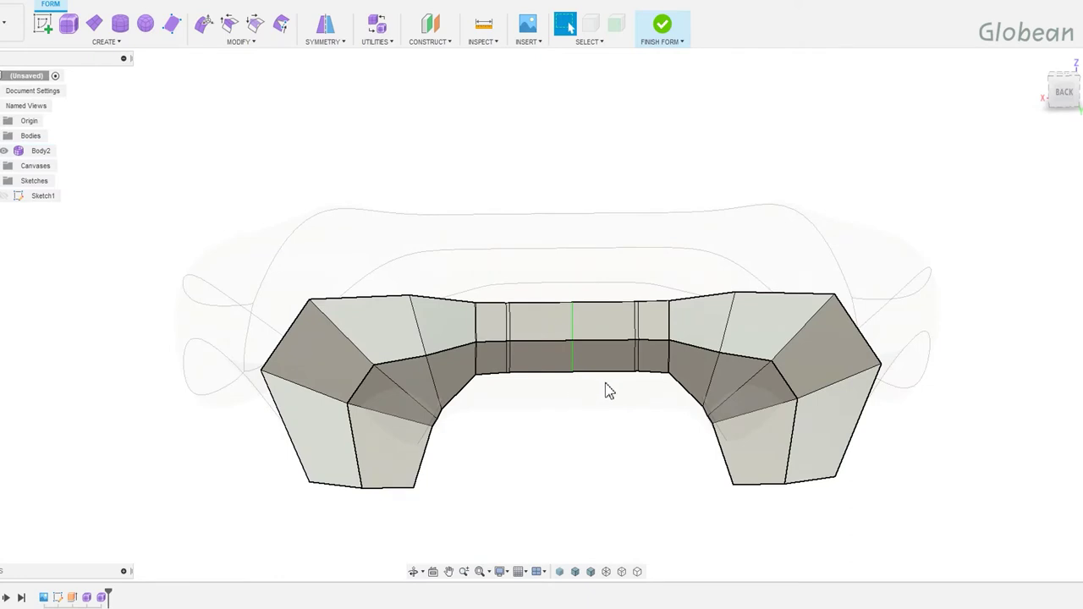
{"action": "middle_click_drag", "start_coordinate": [653, 339], "coordinate": [641, 375], "text": "shift"}
{"action": "mouse_move", "coordinate": [641, 375]}
{"action": "left_mouse_down"}
{"action": "mouse_move", "coordinate": [769, 571]}
{"action": "mouse_move", "coordinate": [822, 549]}
{"action": "left_mouse_up"}
{"action": "left_click", "coordinate": [1064, 78]}
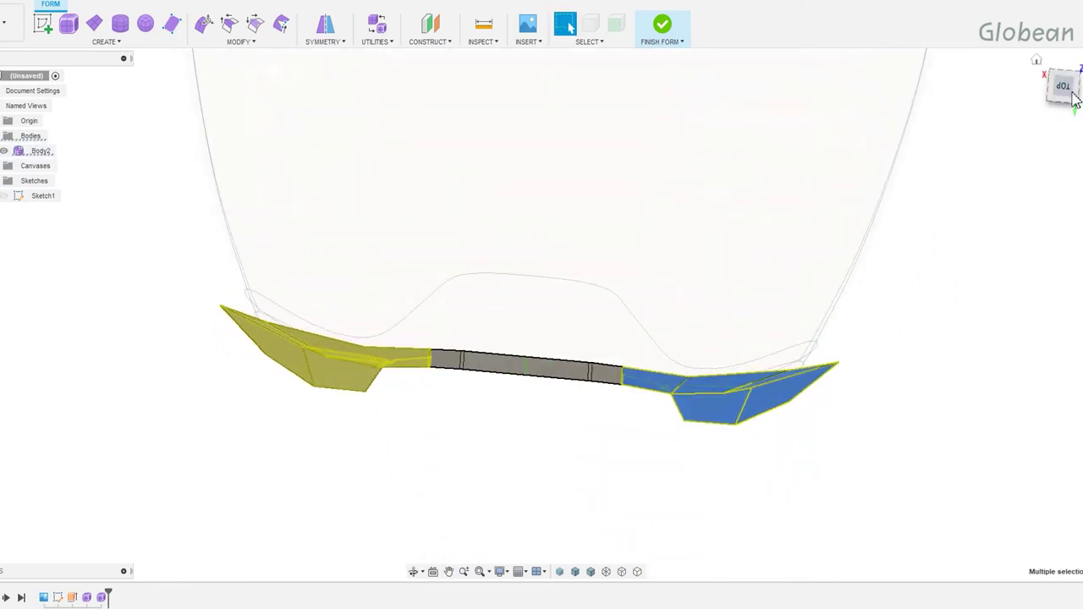
{"action": "left_click", "coordinate": [203, 23]}
{"action": "left_click_drag", "start_coordinate": [701, 437], "coordinate": [689, 449]}
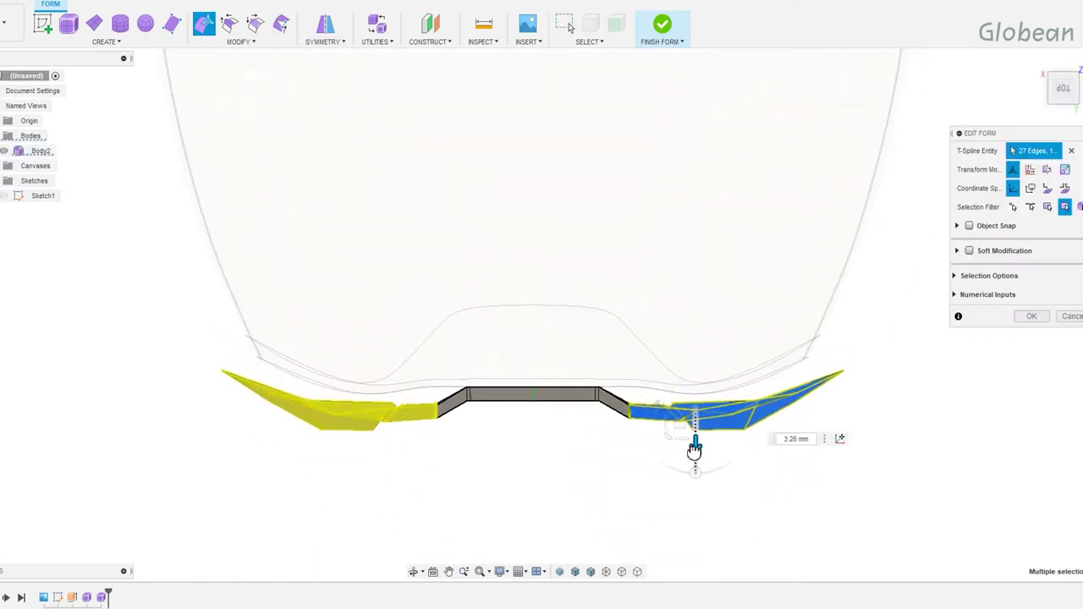
{"action": "mouse_move", "coordinate": [689, 449]}
{"action": "middle_mouse_down", "text": "shift"}
{"action": "mouse_move", "coordinate": [679, 455]}
{"action": "mouse_move", "coordinate": [720, 412]}
{"action": "mouse_move", "coordinate": [641, 503]}
{"action": "middle_mouse_up", "text": "shift"}
{"action": "left_click", "coordinate": [1063, 78]}
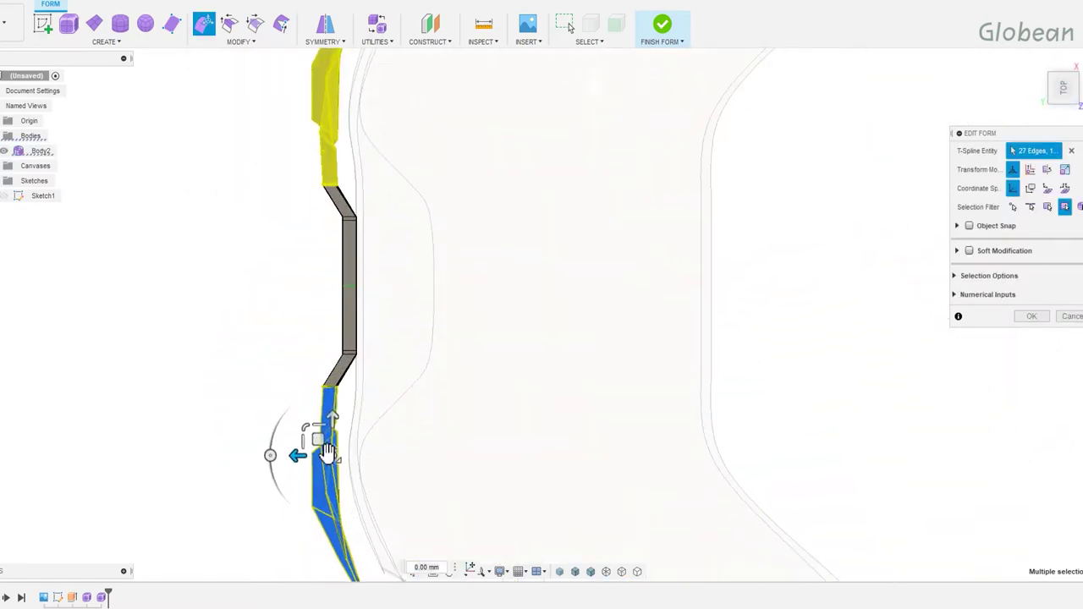
{"action": "left_click_drag", "start_coordinate": [298, 455], "coordinate": [295, 455]}
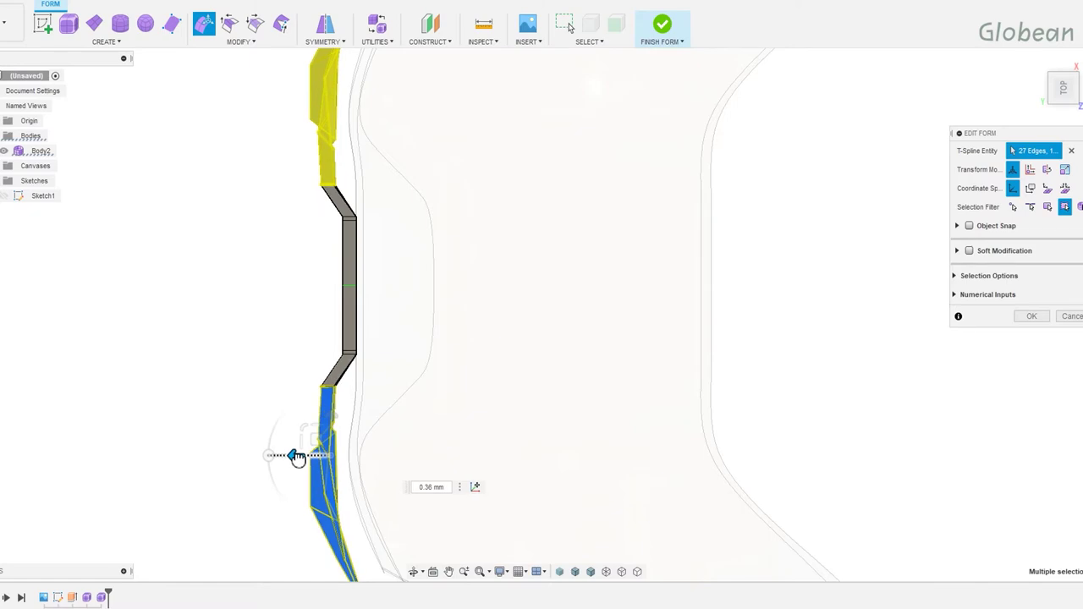
{"action": "mouse_move", "coordinate": [296, 454]}
{"action": "middle_mouse_down", "text": "shift"}
{"action": "mouse_move", "coordinate": [350, 344]}
{"action": "mouse_move", "coordinate": [246, 239]}
{"action": "middle_mouse_up", "text": "shift"}
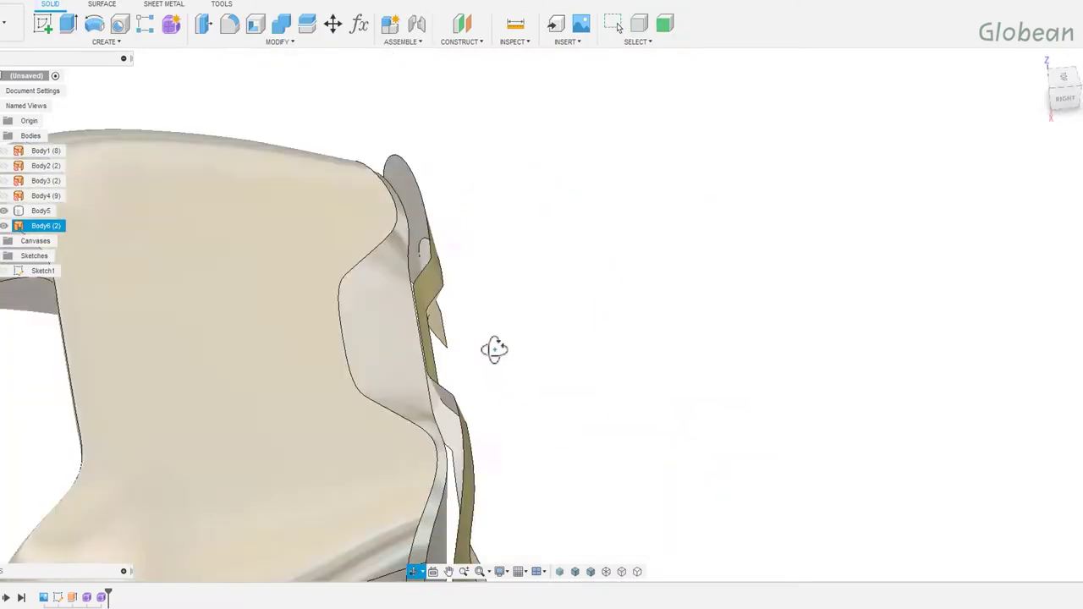
{"action": "mouse_move", "coordinate": [265, 192]}
{"action": "middle_mouse_down", "text": "shift"}
{"action": "mouse_move", "coordinate": [365, 189]}
{"action": "mouse_move", "coordinate": [286, 213]}
{"action": "mouse_move", "coordinate": [394, 184]}
{"action": "middle_mouse_up", "text": "shift"}
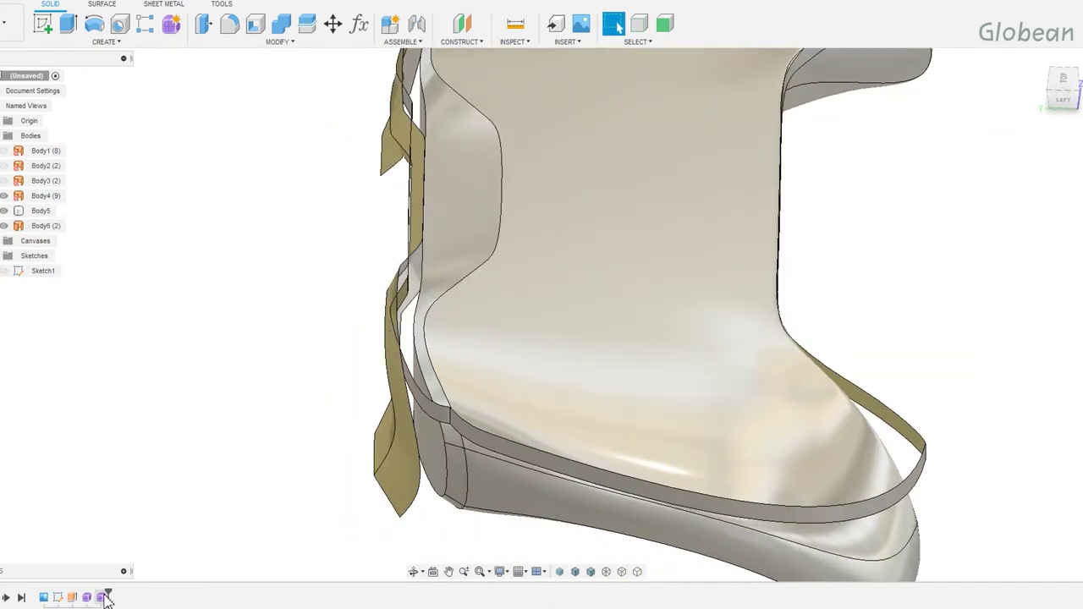
{"action": "double_click", "coordinate": [102, 597]}
{"action": "mouse_move", "coordinate": [466, 208]}
{"action": "middle_mouse_down", "text": "shift"}
{"action": "mouse_move", "coordinate": [381, 234]}
{"action": "mouse_move", "coordinate": [392, 242]}
{"action": "mouse_move", "coordinate": [457, 157]}
{"action": "mouse_move", "coordinate": [469, 287]}
{"action": "middle_mouse_up", "text": "shift"}
{"action": "middle_click_drag", "start_coordinate": [485, 236], "coordinate": [472, 279], "text": "shift"}
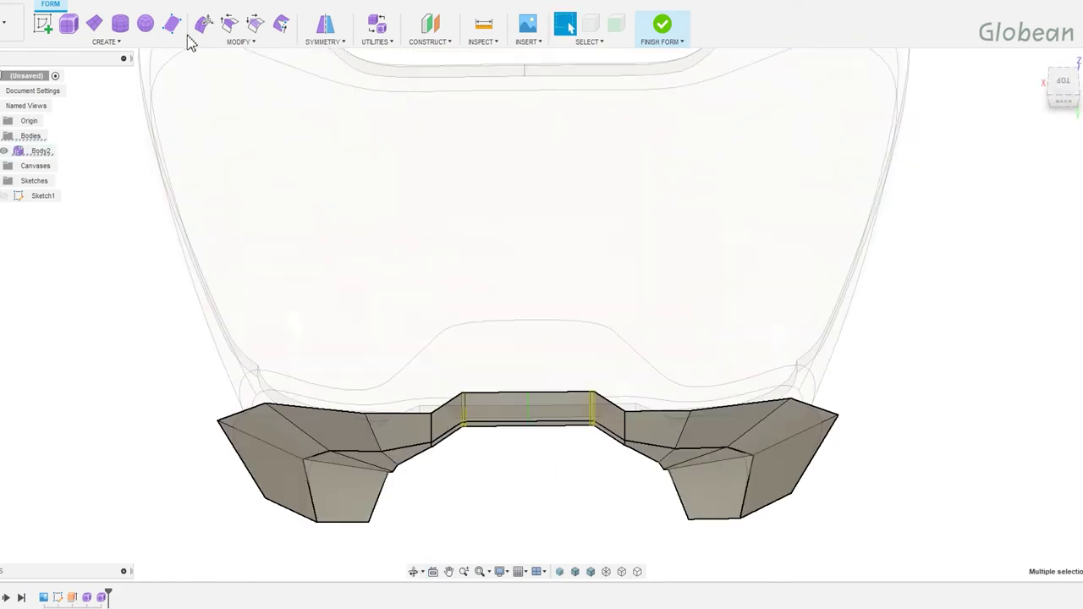
{"action": "left_click", "coordinate": [204, 24]}
{"action": "middle_click_drag", "start_coordinate": [474, 339], "coordinate": [474, 379], "text": "shift"}
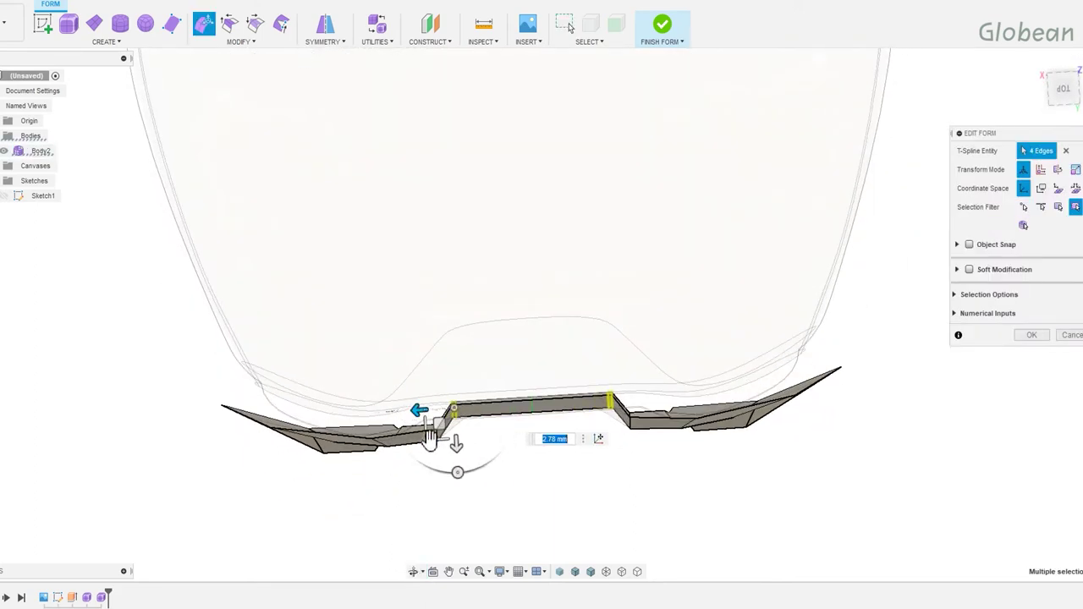
{"action": "left_click", "coordinate": [392, 517]}
{"action": "left_click_drag", "start_coordinate": [199, 348], "coordinate": [454, 539]}
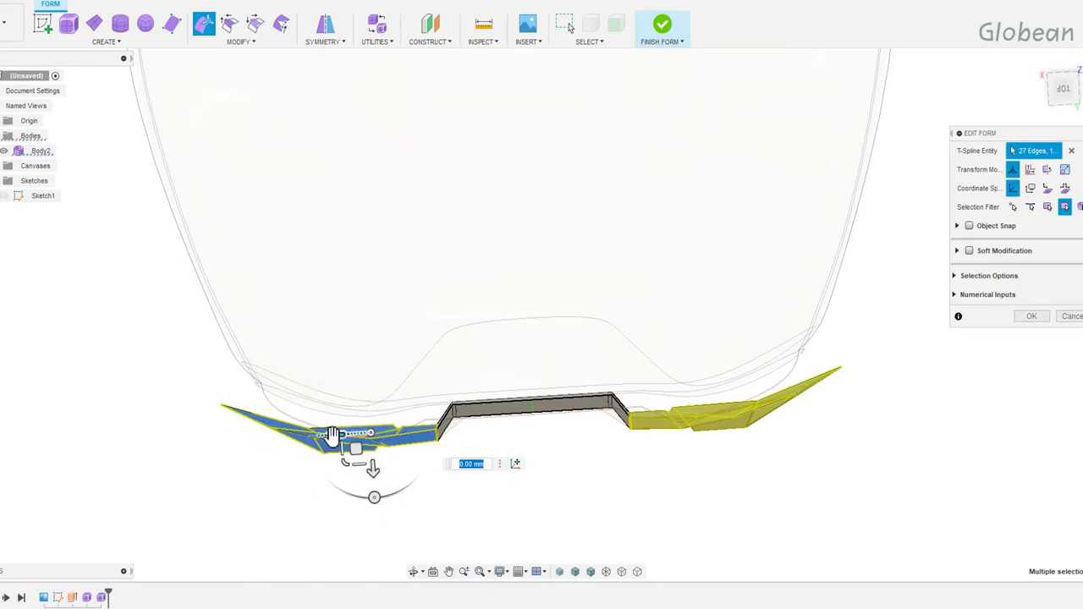
{"action": "left_click_drag", "start_coordinate": [333, 435], "coordinate": [314, 437]}
{"action": "left_click_drag", "start_coordinate": [524, 432], "coordinate": [526, 428]}
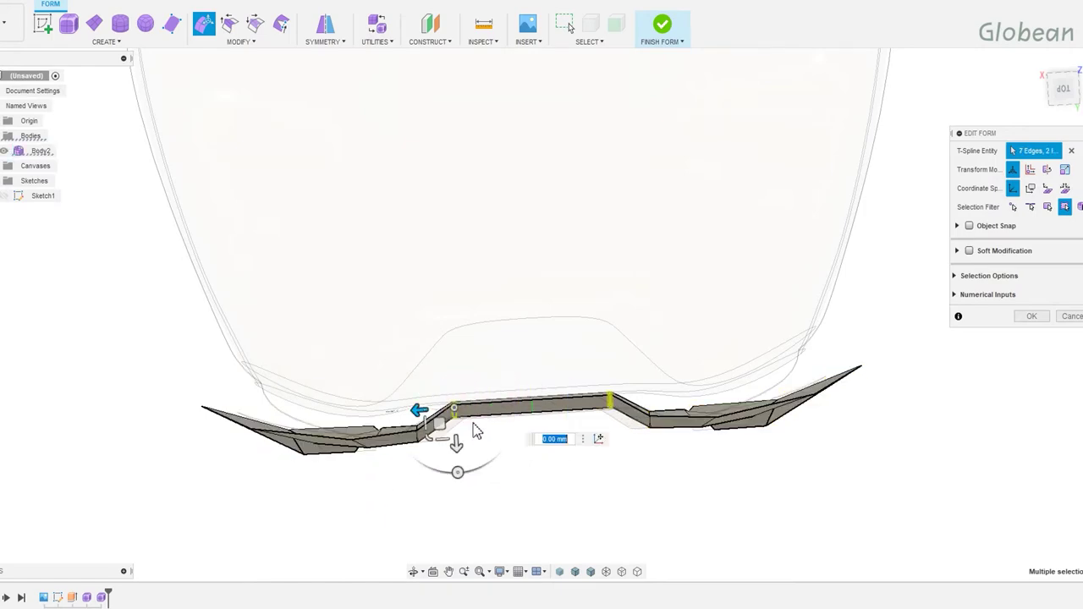
{"action": "left_click_drag", "start_coordinate": [423, 412], "coordinate": [410, 413]}
{"action": "left_click", "coordinate": [481, 479]}
{"action": "mouse_move", "coordinate": [481, 479]}
{"action": "middle_mouse_down", "text": "shift"}
{"action": "mouse_move", "coordinate": [496, 459]}
{"action": "mouse_move", "coordinate": [496, 552]}
{"action": "mouse_move", "coordinate": [474, 404]}
{"action": "mouse_move", "coordinate": [495, 484]}
{"action": "mouse_move", "coordinate": [471, 469]}
{"action": "middle_mouse_up", "text": "shift"}
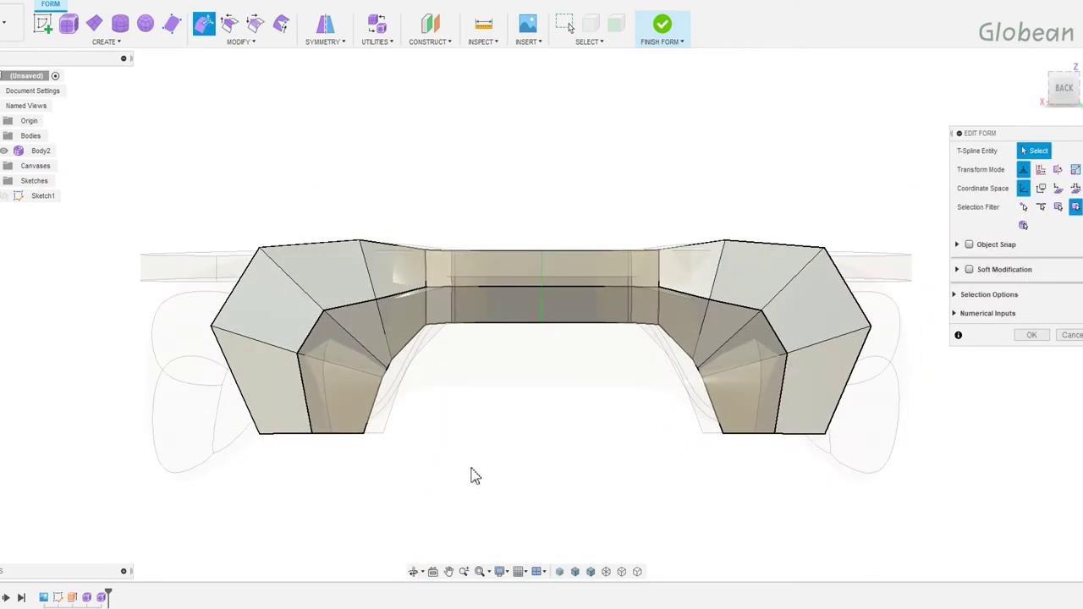
{"action": "left_click", "coordinate": [380, 499]}
{"action": "mouse_move", "coordinate": [183, 229]}
{"action": "left_mouse_down"}
{"action": "mouse_move", "coordinate": [368, 477]}
{"action": "mouse_move", "coordinate": [457, 482]}
{"action": "left_mouse_up"}
{"action": "left_click_drag", "start_coordinate": [288, 414], "coordinate": [309, 350]}
{"action": "left_click", "coordinate": [422, 360]}
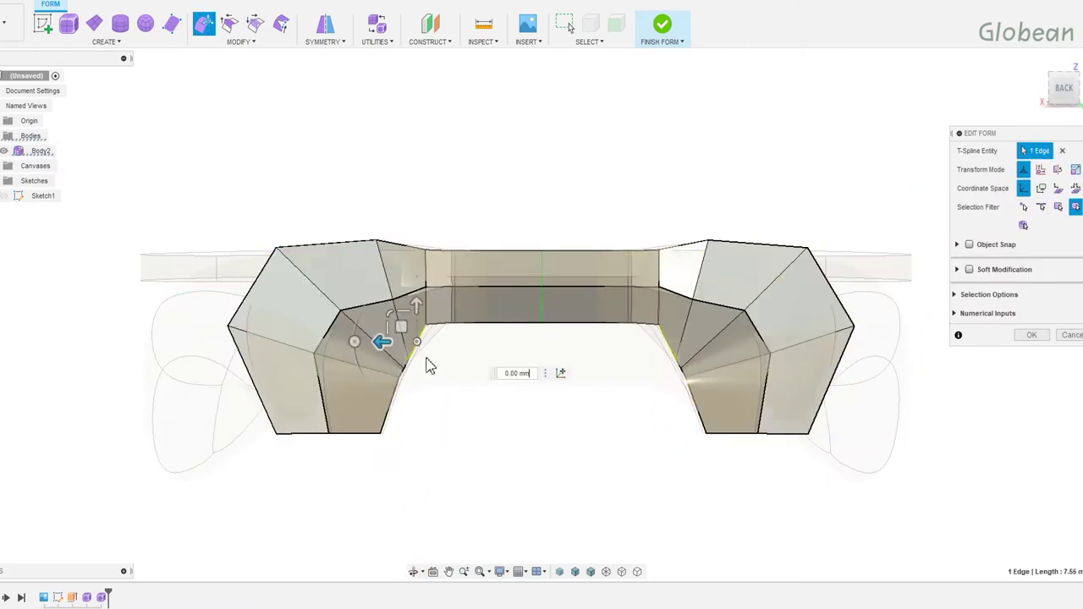
{"action": "left_click", "coordinate": [228, 325]}
{"action": "left_click_drag", "start_coordinate": [210, 311], "coordinate": [218, 306]}
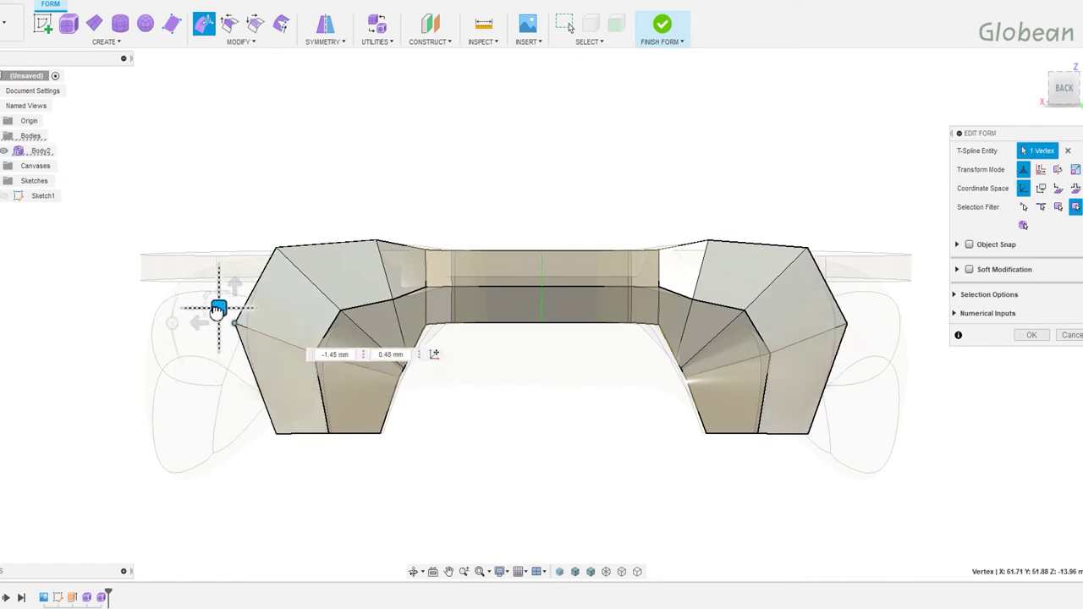
{"action": "left_click", "coordinate": [277, 435]}
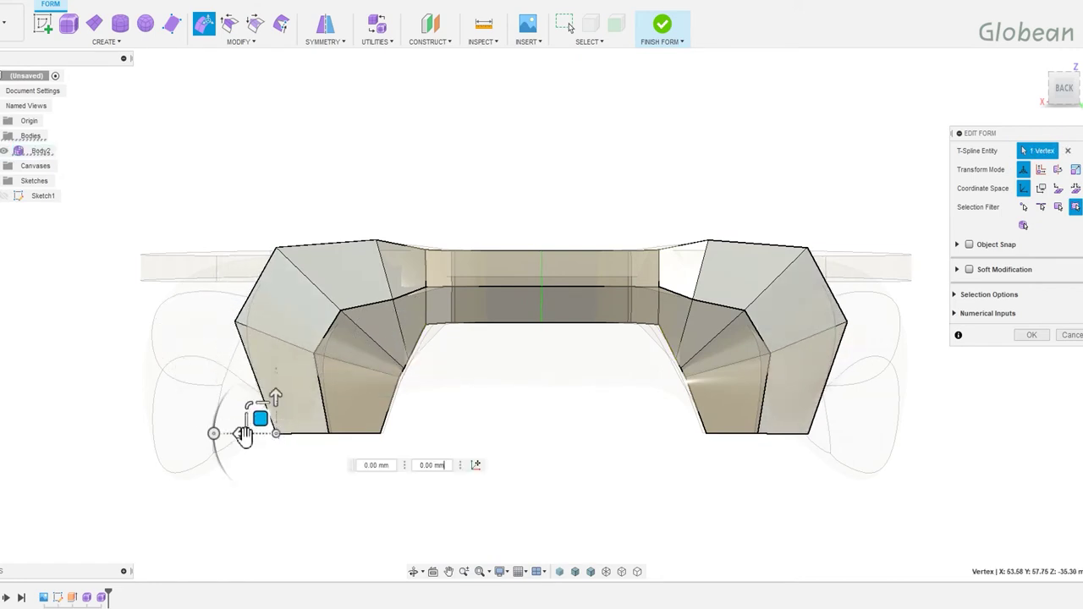
{"action": "left_click_drag", "start_coordinate": [259, 416], "coordinate": [250, 415]}
{"action": "left_click", "coordinate": [468, 430]}
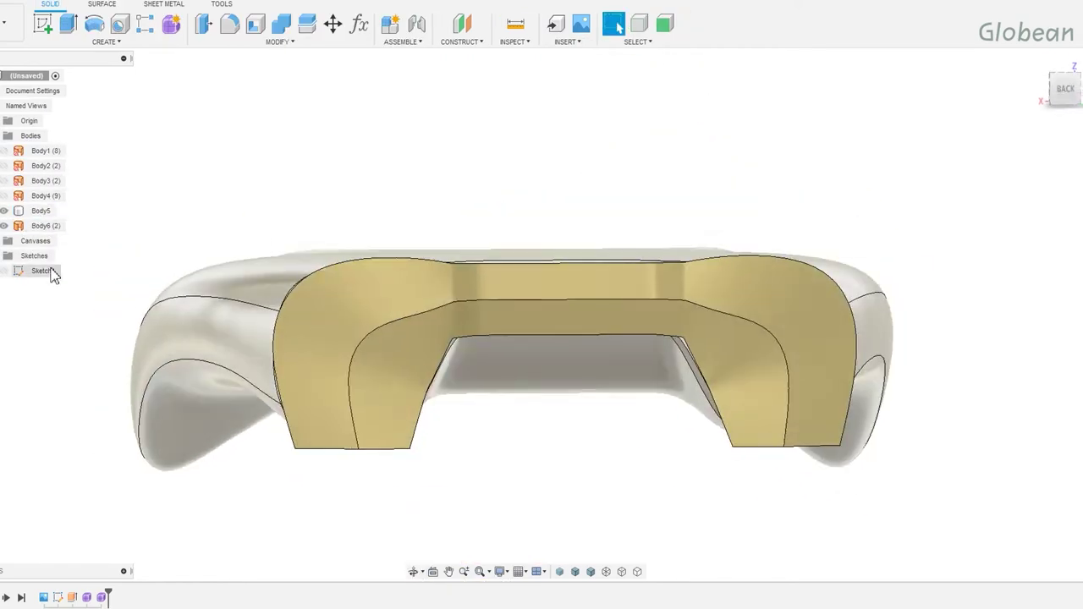
{"action": "left_click", "coordinate": [4, 226]}
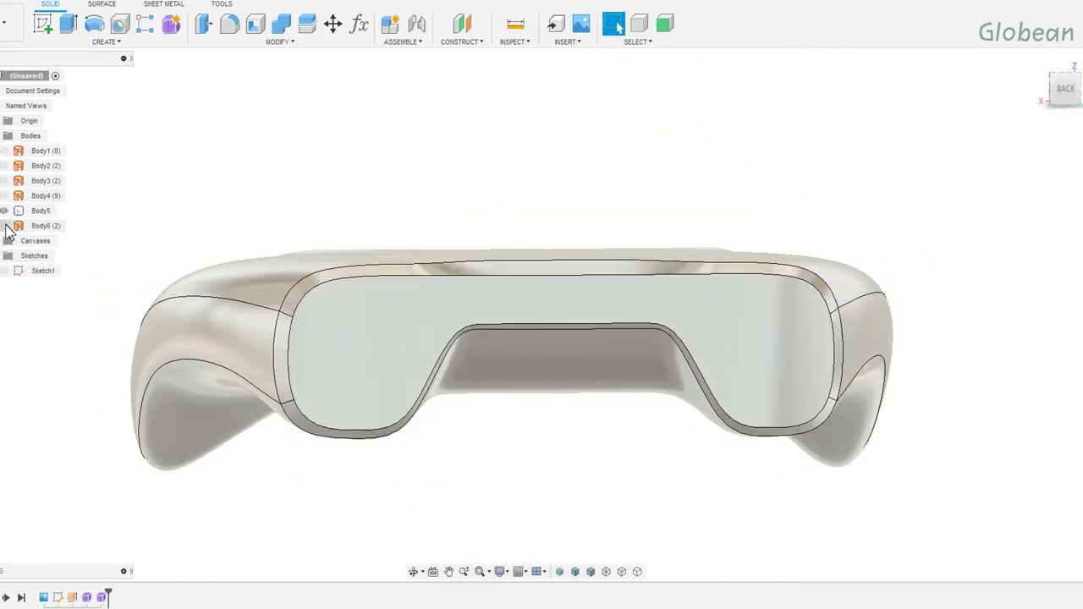
{"action": "left_click", "coordinate": [4, 226]}
{"action": "left_click", "coordinate": [46, 226]}
{"action": "middle_click_drag", "start_coordinate": [254, 307], "coordinate": [209, 362], "text": "shift"}
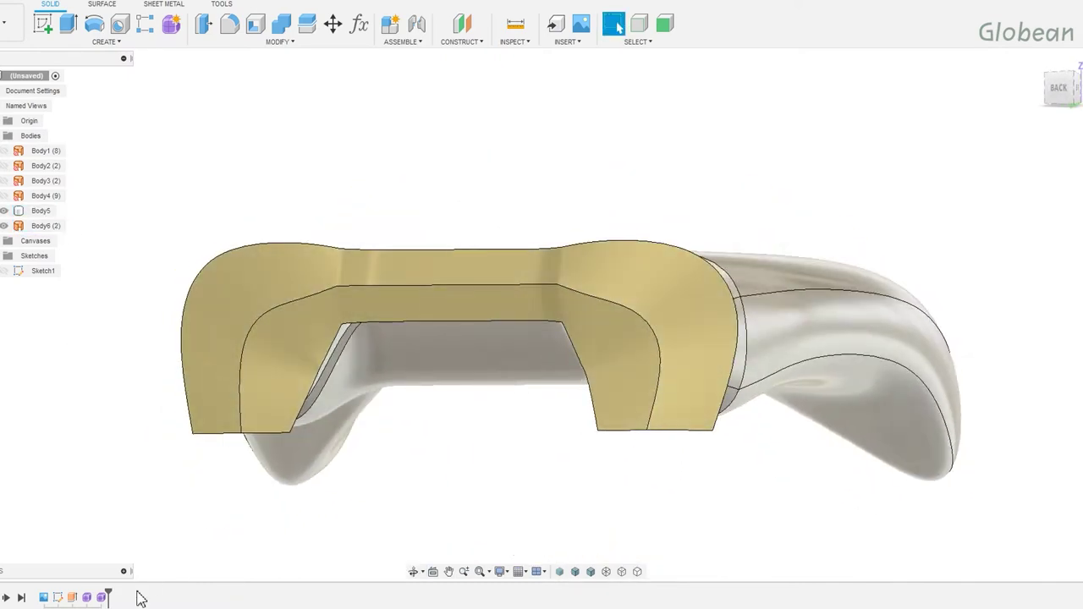
Edit the T-spline form to reposition the edge loop around the front opening, then finish the form.
{"action": "double_click", "coordinate": [102, 598]}
{"action": "left_click", "coordinate": [332, 336]}
{"action": "key", "text": "e"}
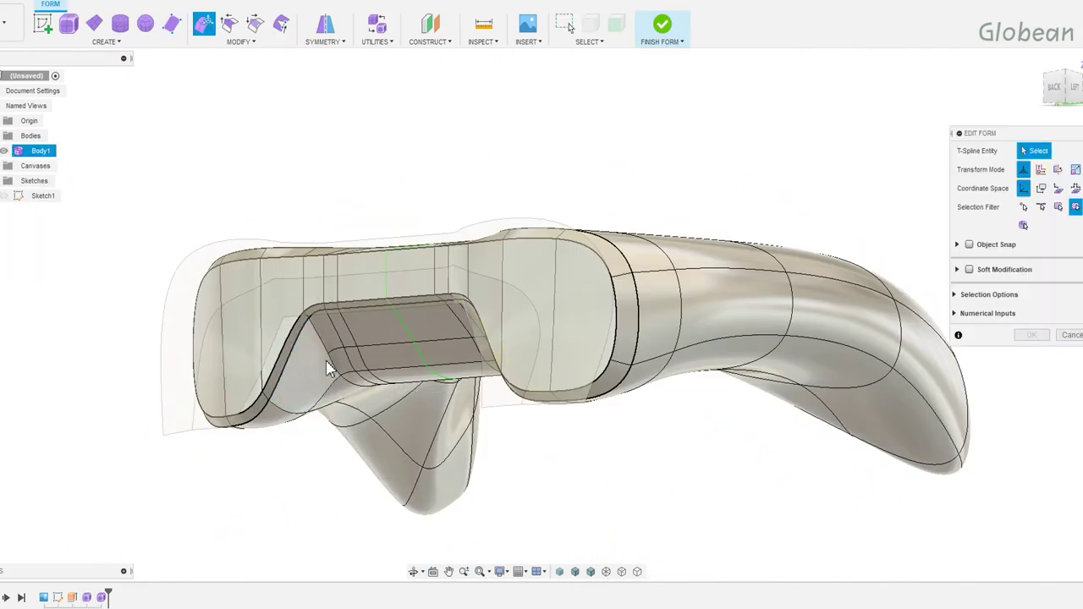
{"action": "middle_click_drag", "start_coordinate": [360, 394], "coordinate": [339, 389], "text": "shift"}
{"action": "double_click", "coordinate": [328, 392]}
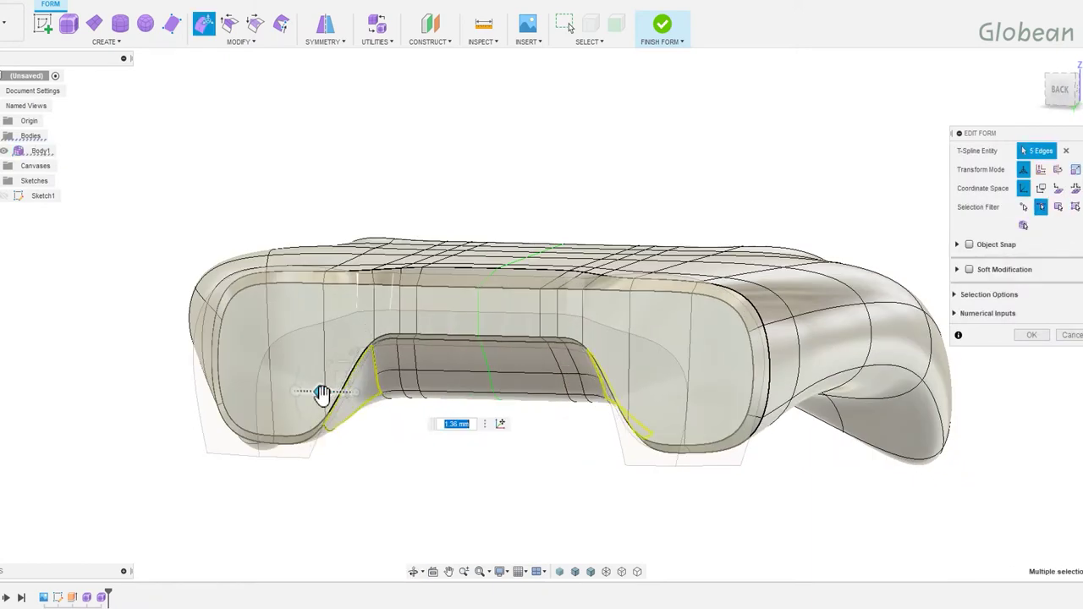
{"action": "mouse_move", "coordinate": [363, 351]}
{"action": "middle_mouse_down", "text": "shift"}
{"action": "mouse_move", "coordinate": [386, 382]}
{"action": "mouse_move", "coordinate": [573, 383]}
{"action": "middle_mouse_up", "text": "shift"}
{"action": "key", "text": "Escape"}
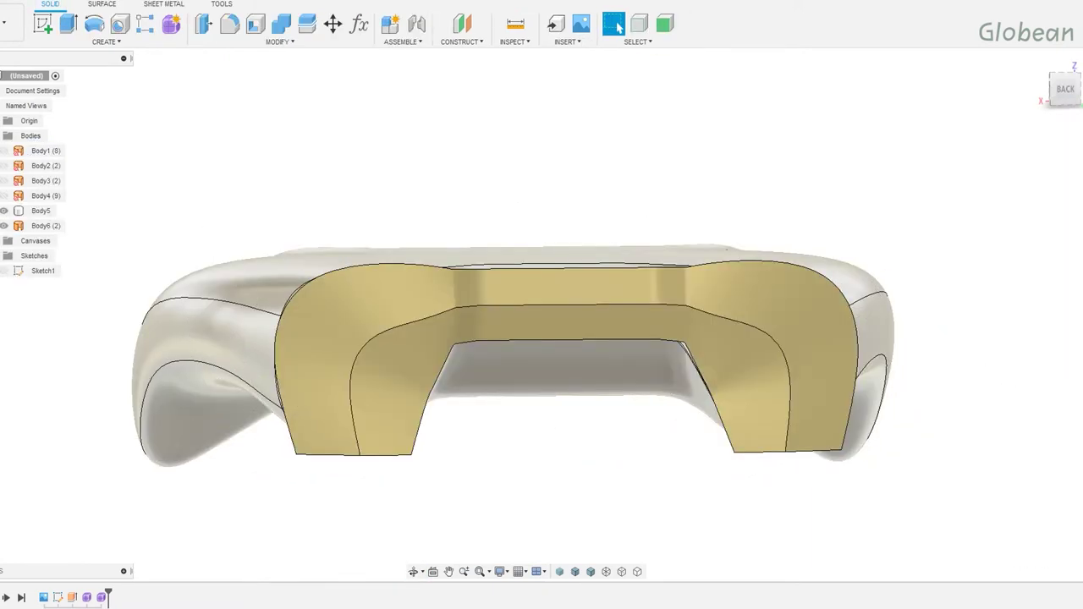
Hide Body6 and create an offset construction plane in front of the controller with a sketch on it.
{"action": "mouse_move", "coordinate": [145, 561]}
{"action": "middle_mouse_down", "text": "shift"}
{"action": "mouse_move", "coordinate": [73, 581]}
{"action": "mouse_move", "coordinate": [186, 500]}
{"action": "mouse_move", "coordinate": [165, 256]}
{"action": "middle_mouse_up", "text": "shift"}
{"action": "left_click", "coordinate": [5, 226]}
{"action": "left_click", "coordinate": [41, 211]}
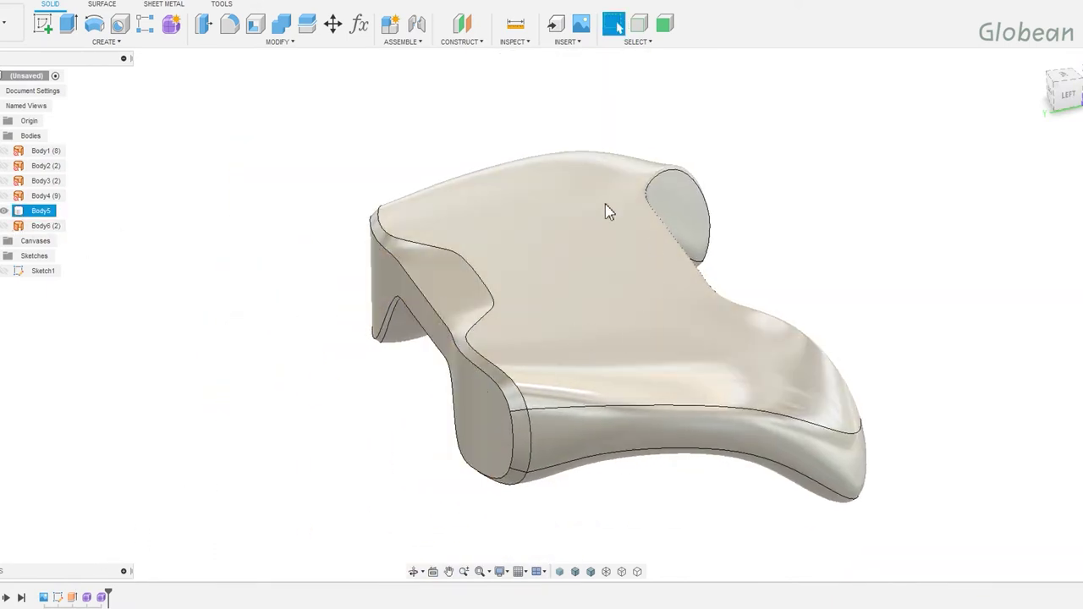
{"action": "left_click_drag", "start_coordinate": [597, 195], "coordinate": [331, 272]}
{"action": "key", "text": "Return"}
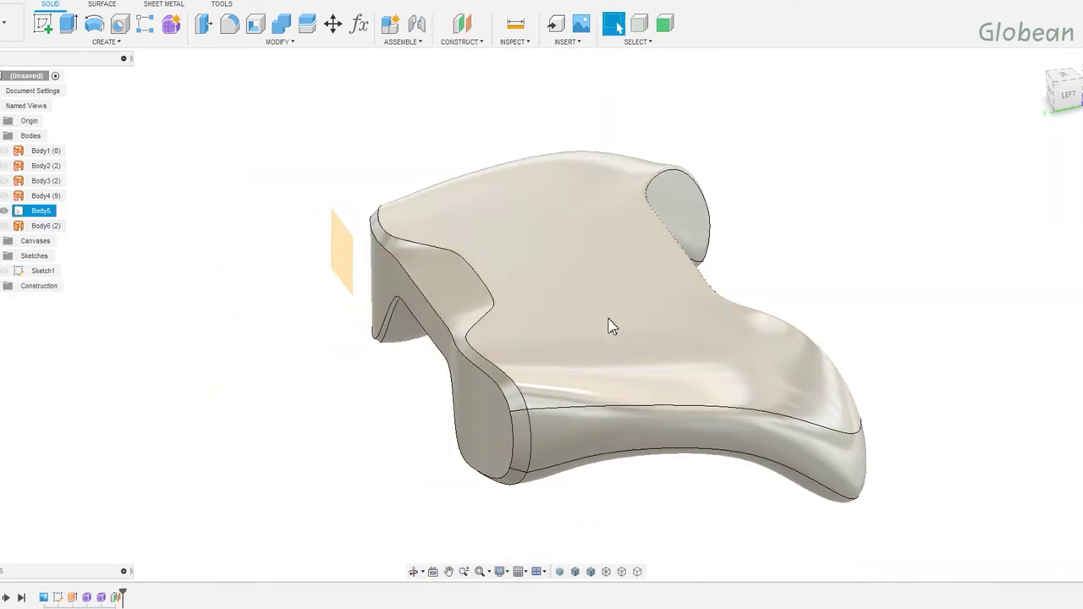
{"action": "left_click", "coordinate": [345, 258]}
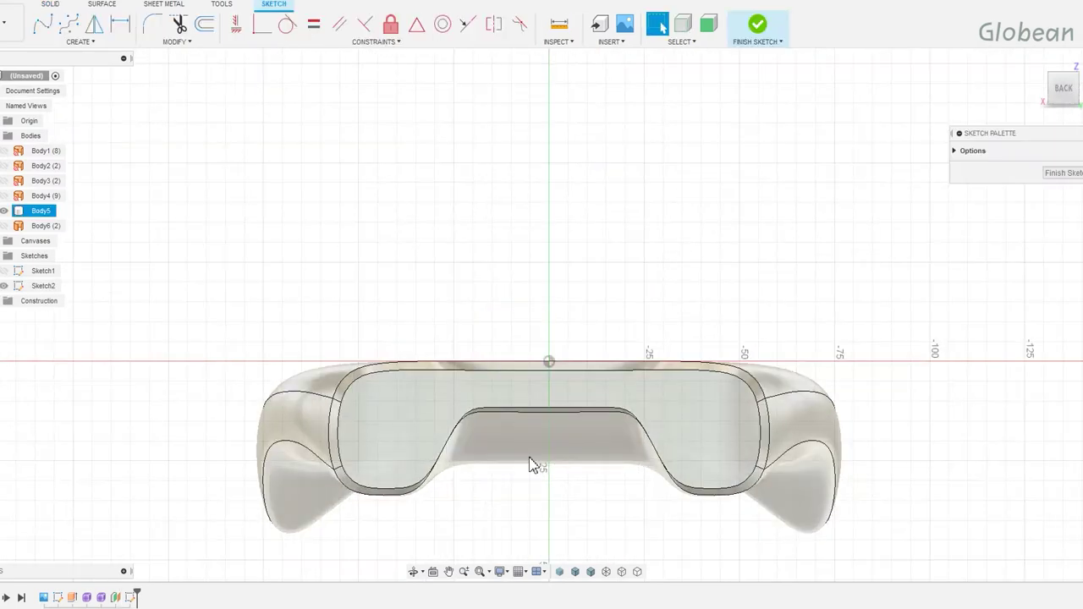
Project the controller's front face into the sketch and offset its outline slightly inward.
{"action": "key", "text": "p"}
{"action": "left_click", "coordinate": [407, 415]}
{"action": "middle_click_drag", "start_coordinate": [406, 415], "coordinate": [533, 455], "text": "shift"}
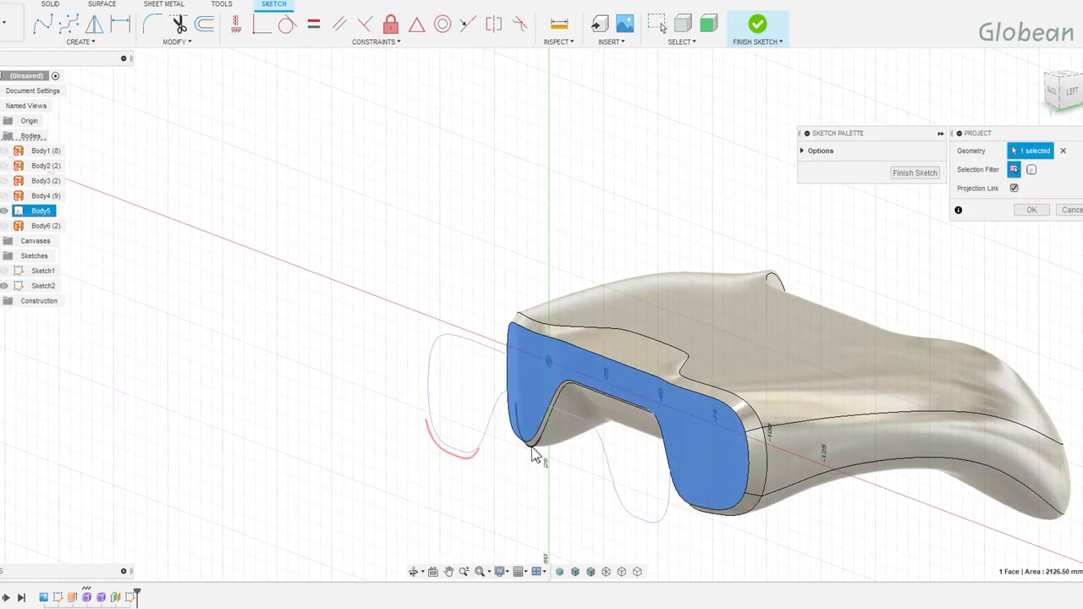
{"action": "left_click", "coordinate": [1033, 211]}
{"action": "key", "text": "o"}
{"action": "left_click", "coordinate": [481, 347]}
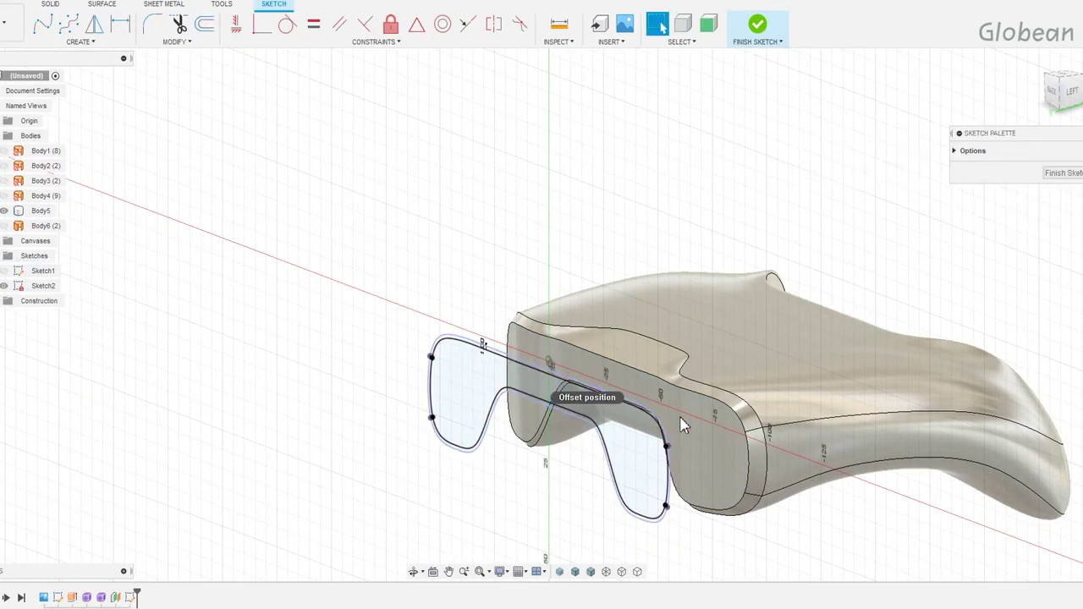
{"action": "left_click", "coordinate": [680, 419]}
{"action": "left_click", "coordinate": [641, 438]}
Extrude-cut the inset profile 25.54 mm into the front and start a sketch on the cut face.
{"action": "key", "text": "e"}
{"action": "mouse_move", "coordinate": [617, 404]}
{"action": "left_mouse_down"}
{"action": "mouse_move", "coordinate": [607, 398]}
{"action": "mouse_move", "coordinate": [774, 446]}
{"action": "left_mouse_up"}
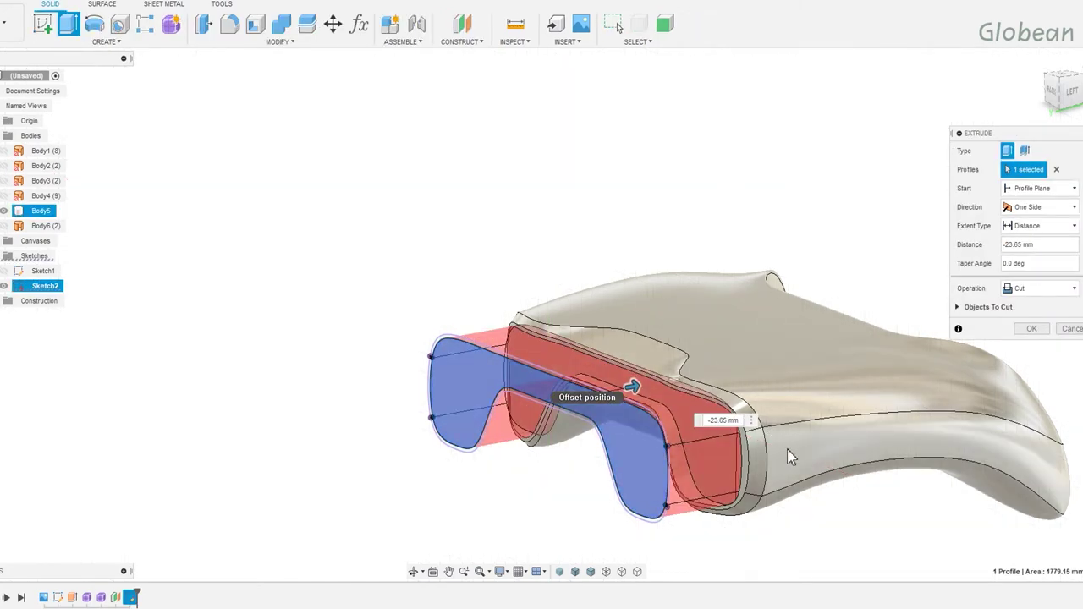
{"action": "mouse_move", "coordinate": [787, 457]}
{"action": "middle_mouse_down", "text": "shift"}
{"action": "mouse_move", "coordinate": [740, 477]}
{"action": "mouse_move", "coordinate": [619, 341]}
{"action": "middle_mouse_up", "text": "shift"}
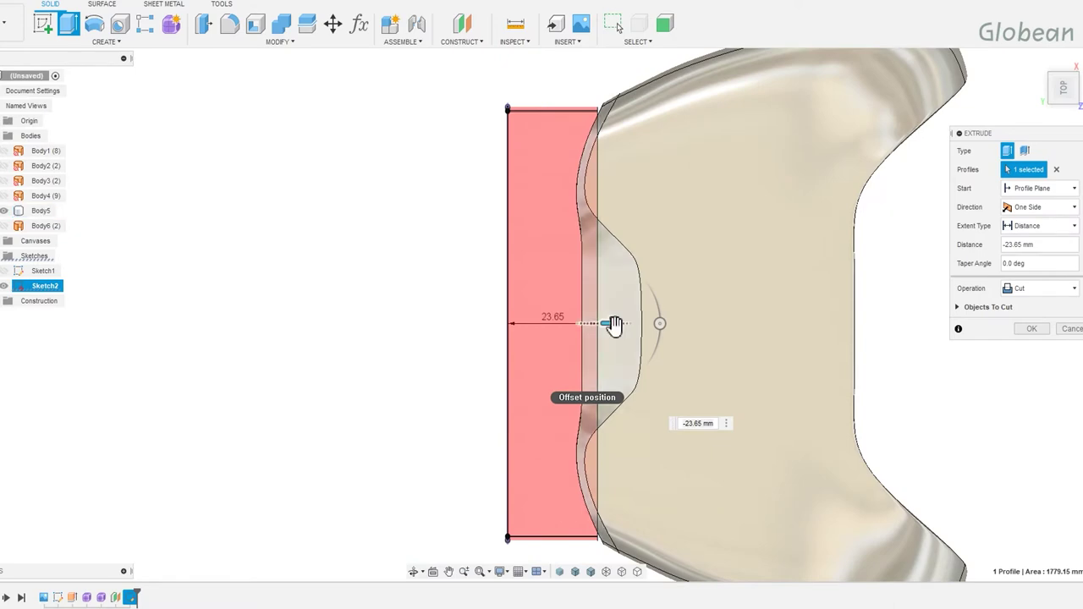
{"action": "left_click_drag", "start_coordinate": [613, 325], "coordinate": [617, 323]}
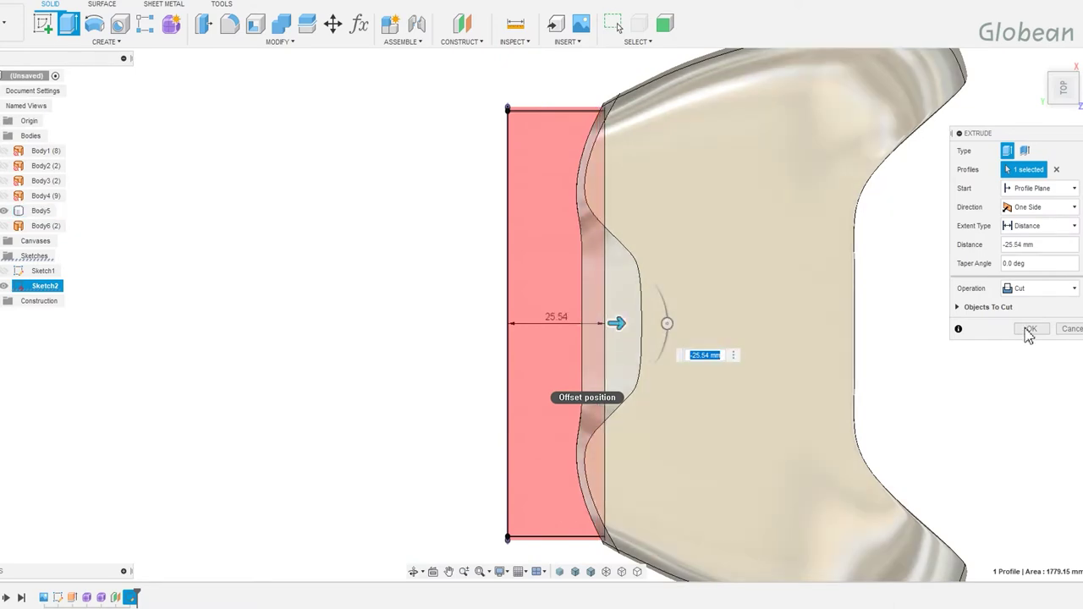
{"action": "left_click", "coordinate": [1028, 330]}
{"action": "mouse_move", "coordinate": [1019, 339]}
{"action": "middle_mouse_down", "text": "shift"}
{"action": "mouse_move", "coordinate": [716, 351]}
{"action": "mouse_move", "coordinate": [673, 364]}
{"action": "mouse_move", "coordinate": [406, 286]}
{"action": "middle_mouse_up", "text": "shift"}
{"action": "left_click", "coordinate": [407, 286]}
{"action": "left_click", "coordinate": [42, 24]}
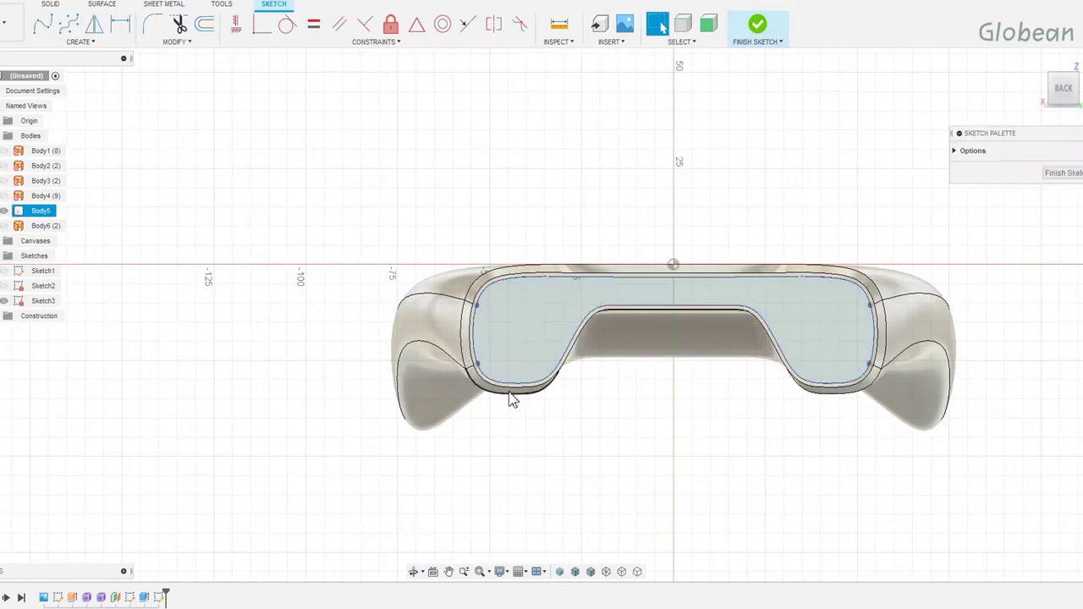
Offset the front face outline inward and extrude the ring 26.98 mm as a new body.
{"action": "key", "text": "o"}
{"action": "left_click", "coordinate": [503, 285]}
{"action": "left_click", "coordinate": [624, 341]}
{"action": "mouse_move", "coordinate": [750, 305]}
{"action": "middle_mouse_down", "text": "shift"}
{"action": "mouse_move", "coordinate": [603, 306]}
{"action": "mouse_move", "coordinate": [665, 278]}
{"action": "mouse_move", "coordinate": [514, 252]}
{"action": "middle_mouse_up", "text": "shift"}
{"action": "key", "text": "e"}
{"action": "left_click", "coordinate": [556, 296]}
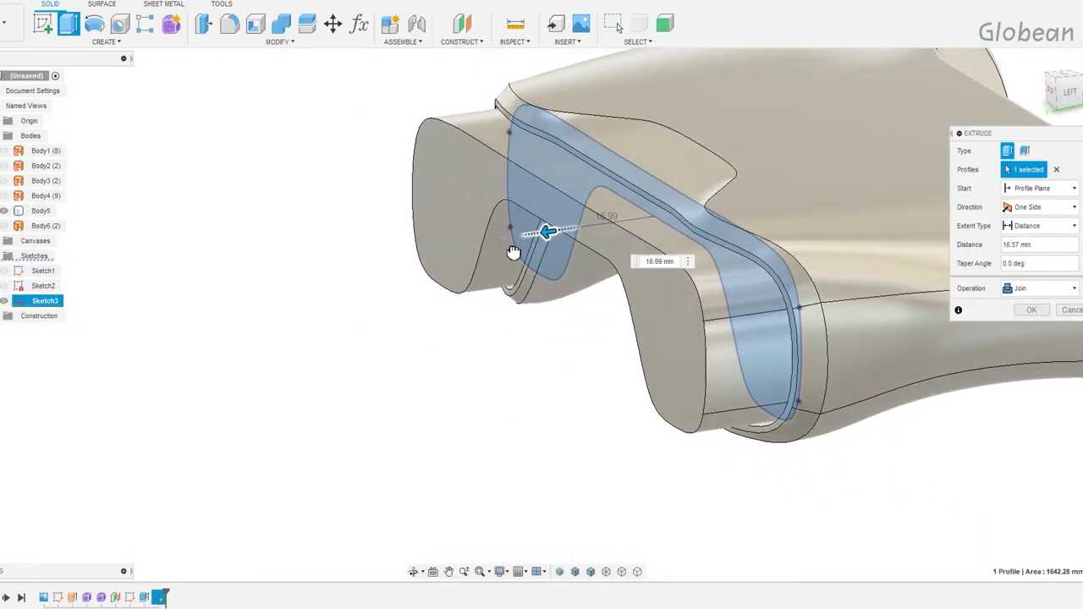
{"action": "left_click_drag", "start_coordinate": [513, 253], "coordinate": [485, 256]}
{"action": "left_click", "coordinate": [1041, 288]}
{"action": "left_click", "coordinate": [1029, 338]}
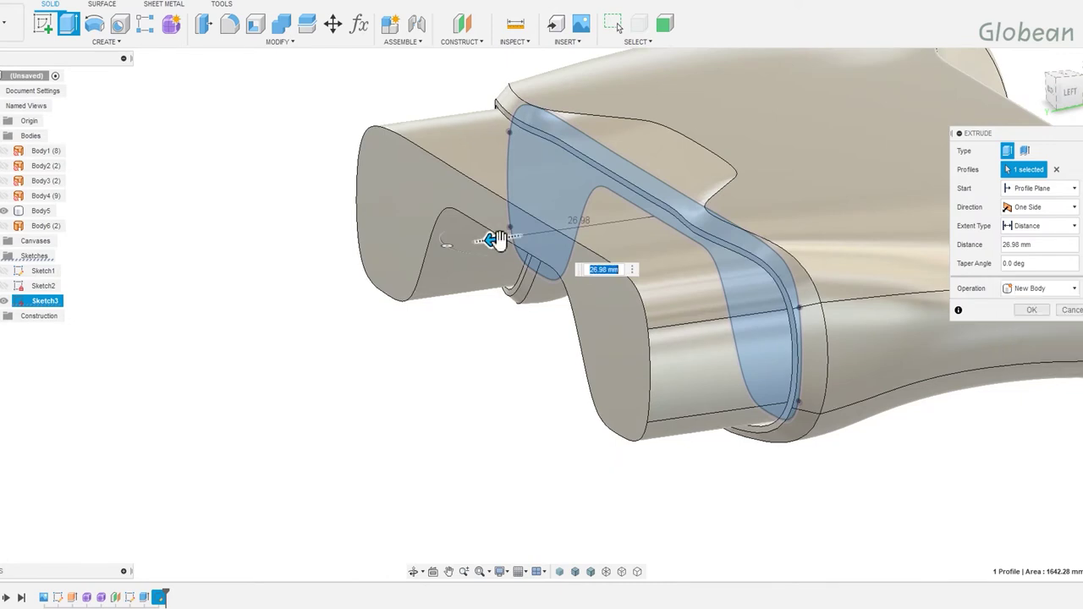
{"action": "key", "text": "Return"}
Split the controller body using the gold extruded body as the splitting tool, creating Body8.
{"action": "mouse_move", "coordinate": [442, 243]}
{"action": "middle_mouse_down", "text": "shift"}
{"action": "mouse_move", "coordinate": [609, 363]}
{"action": "mouse_move", "coordinate": [664, 330]}
{"action": "middle_mouse_up", "text": "shift"}
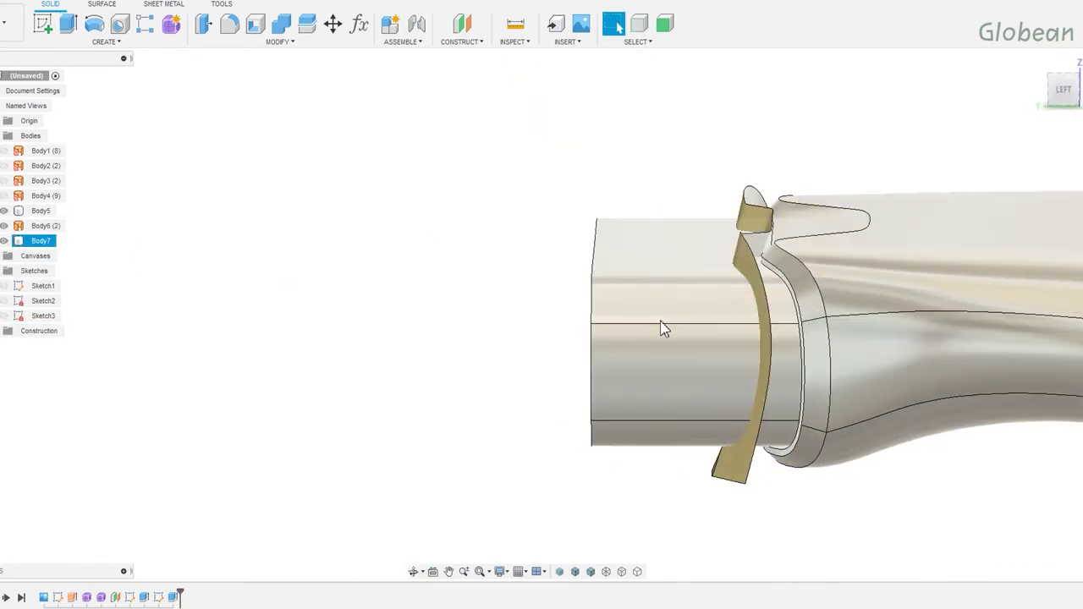
{"action": "left_click", "coordinate": [307, 26]}
{"action": "left_click", "coordinate": [635, 298]}
{"action": "left_click", "coordinate": [762, 208]}
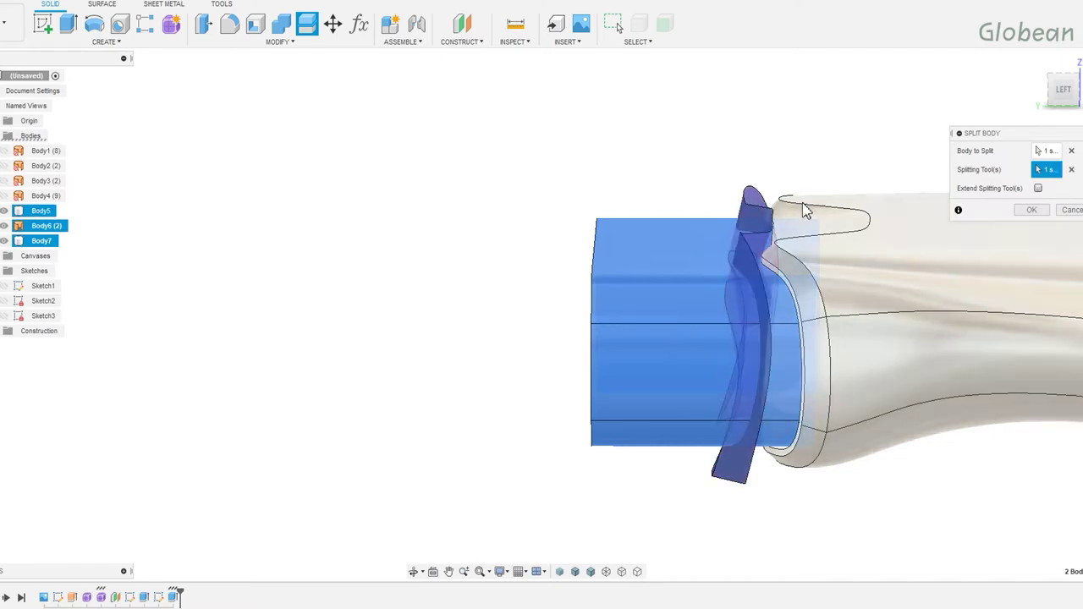
{"action": "left_click", "coordinate": [1033, 211]}
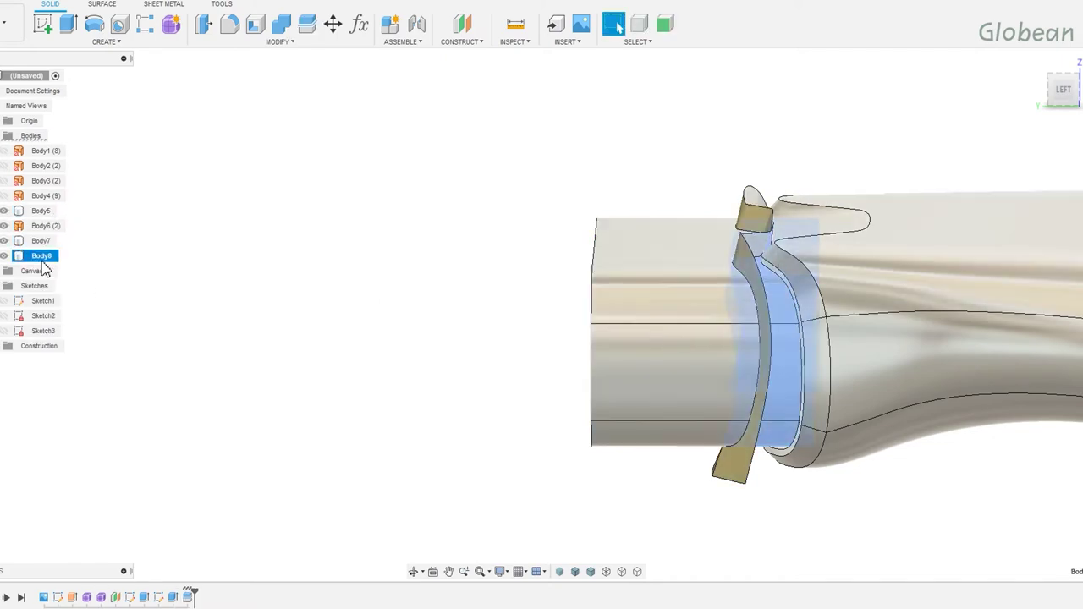
Delete the leftover bumper and tool bodies, Body6 and Body7, leaving Body5 and Body8.
{"action": "left_click", "coordinate": [49, 239]}
{"action": "right_click", "coordinate": [49, 239]}
{"action": "left_click", "coordinate": [79, 423]}
{"action": "mouse_move", "coordinate": [79, 423]}
{"action": "middle_mouse_down", "text": "shift"}
{"action": "mouse_move", "coordinate": [412, 344]}
{"action": "mouse_move", "coordinate": [429, 375]}
{"action": "mouse_move", "coordinate": [392, 374]}
{"action": "mouse_move", "coordinate": [405, 390]}
{"action": "middle_mouse_up", "text": "shift"}
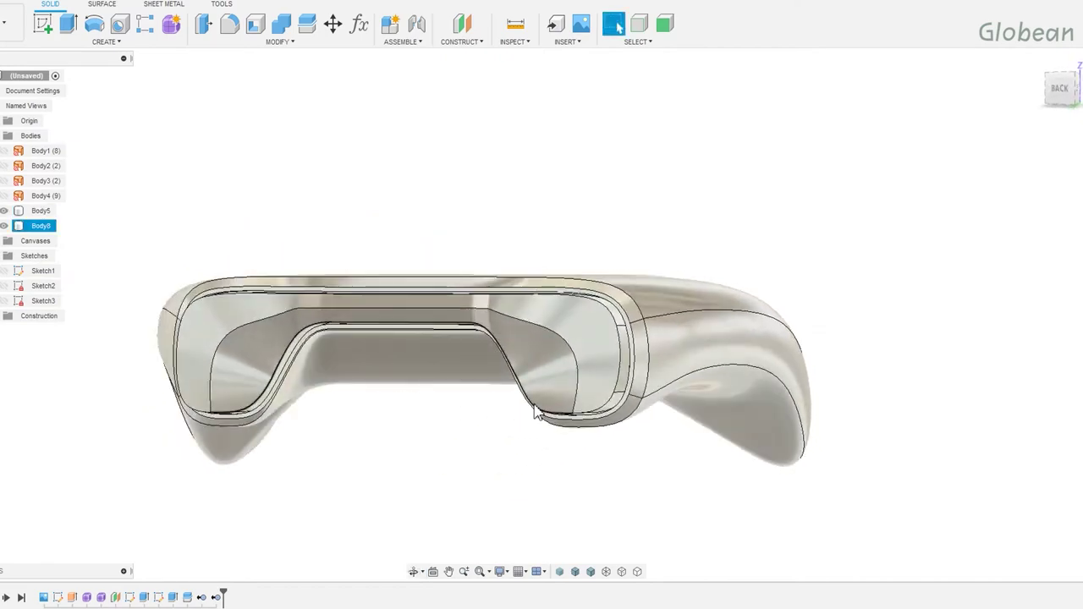
{"action": "mouse_move", "coordinate": [535, 412]}
{"action": "middle_mouse_down", "text": "shift"}
{"action": "mouse_move", "coordinate": [537, 435]}
{"action": "mouse_move", "coordinate": [66, 310]}
{"action": "mouse_move", "coordinate": [143, 370]}
{"action": "mouse_move", "coordinate": [213, 375]}
{"action": "mouse_move", "coordinate": [490, 343]}
{"action": "middle_mouse_up", "text": "shift"}
{"action": "scroll", "coordinate": [213, 375], "scroll_direction": "down", "scroll_amount": 3}
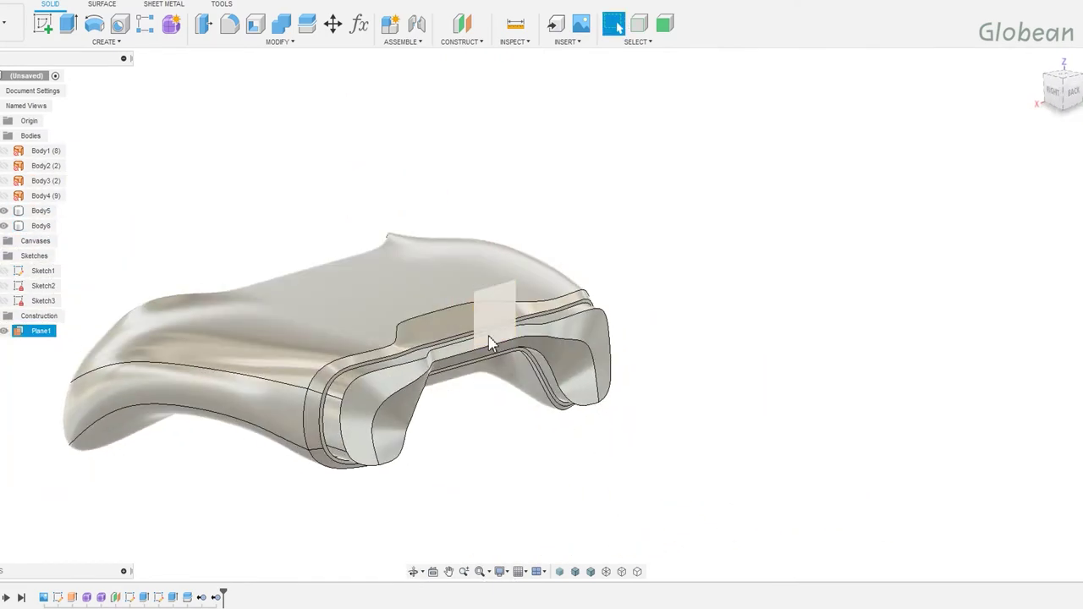
Sketch on Plane1 a 36.15 mm diagonal line across the opening and an 8.92 mm vertical line.
{"action": "left_click", "coordinate": [489, 343]}
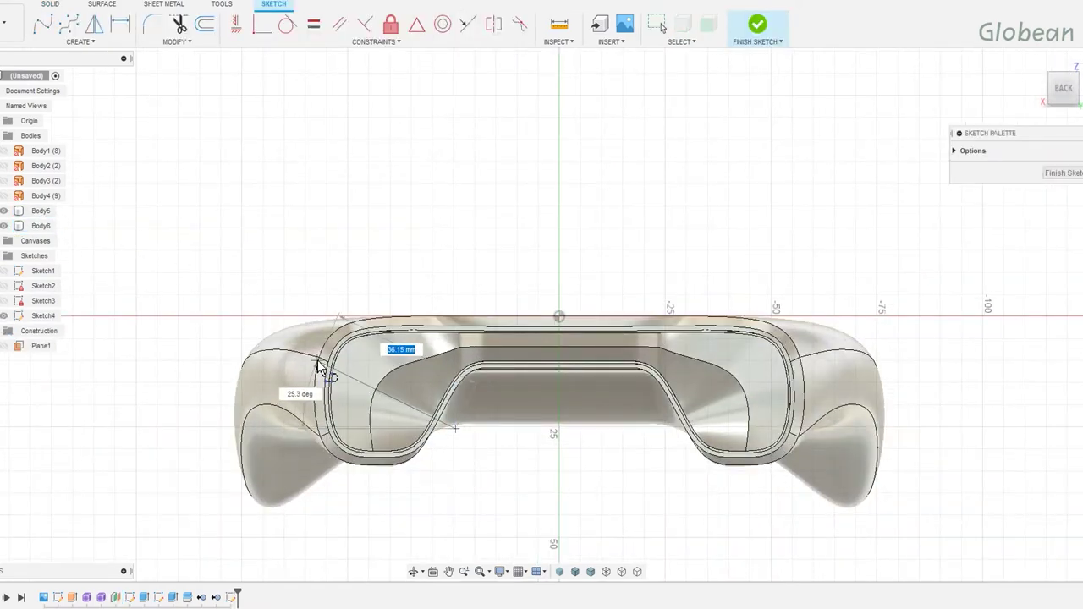
{"action": "double_click", "coordinate": [305, 355]}
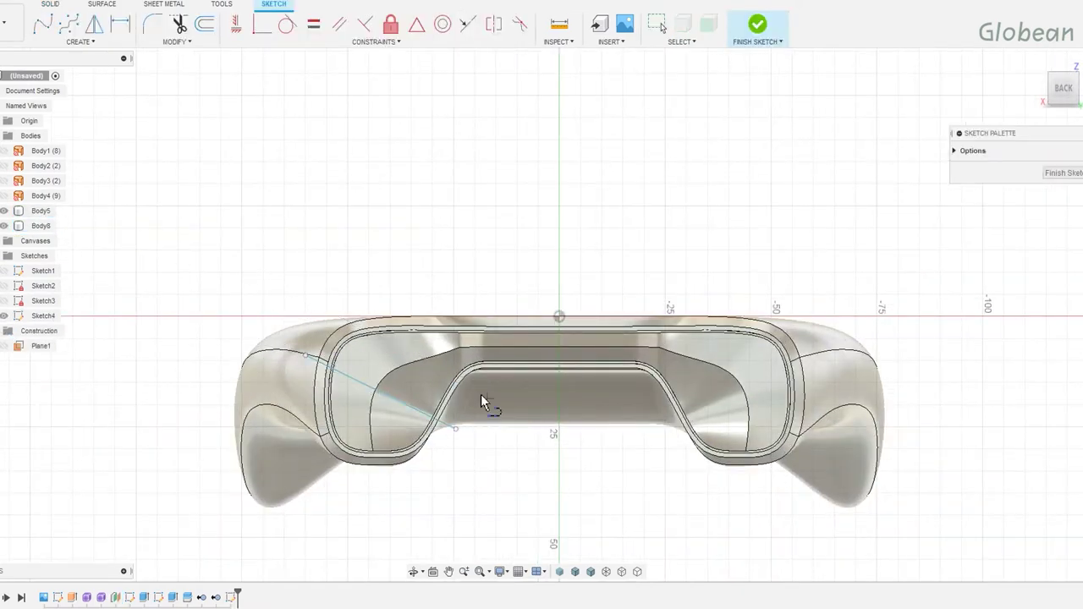
{"action": "left_click", "coordinate": [481, 392]}
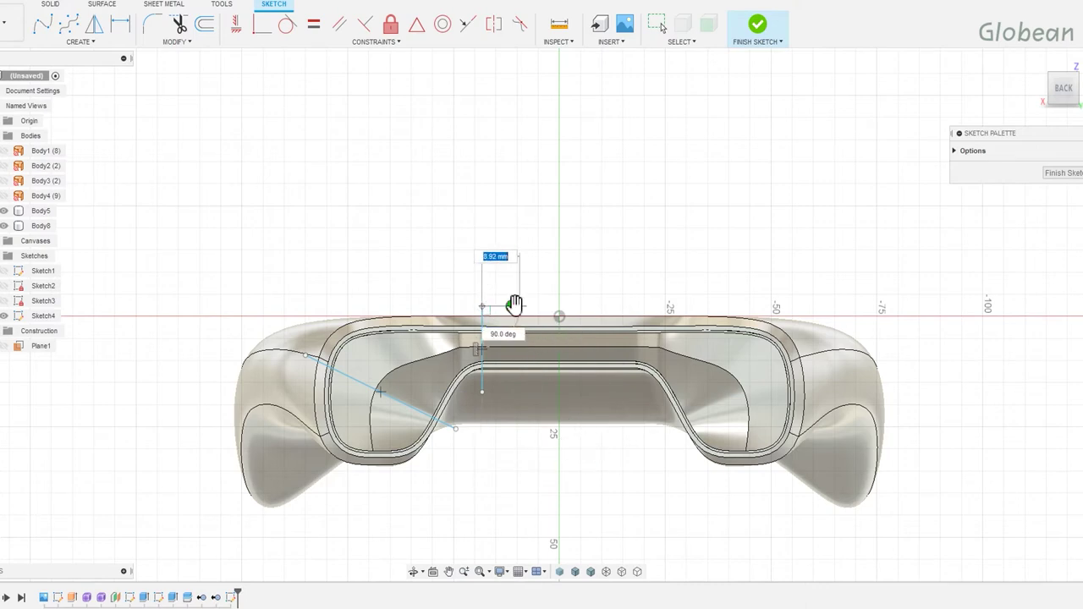
{"action": "left_click", "coordinate": [456, 429]}
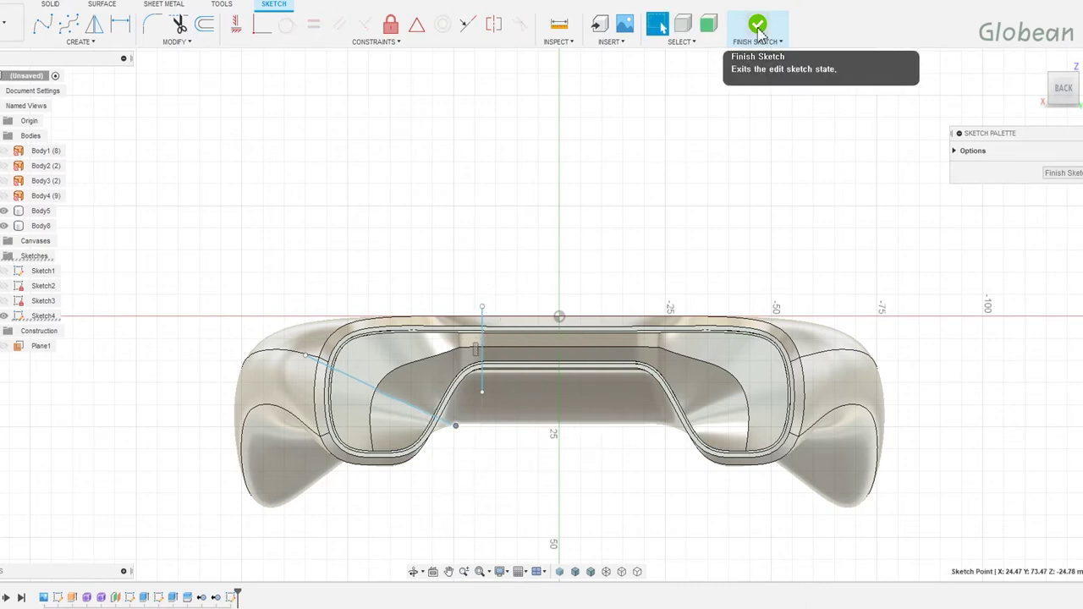
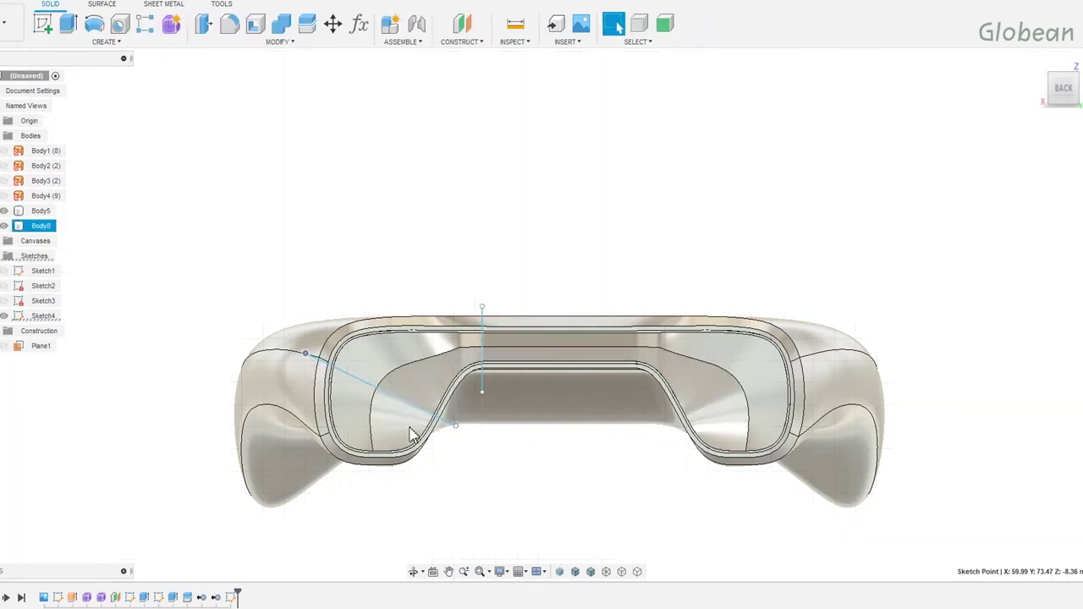
Hide the main body and extrude both Sketch4 lines as surfaces -44.02 mm through the part.
{"action": "middle_click_drag", "start_coordinate": [416, 433], "coordinate": [796, 434], "text": "shift"}
{"action": "left_click", "coordinate": [4, 211]}
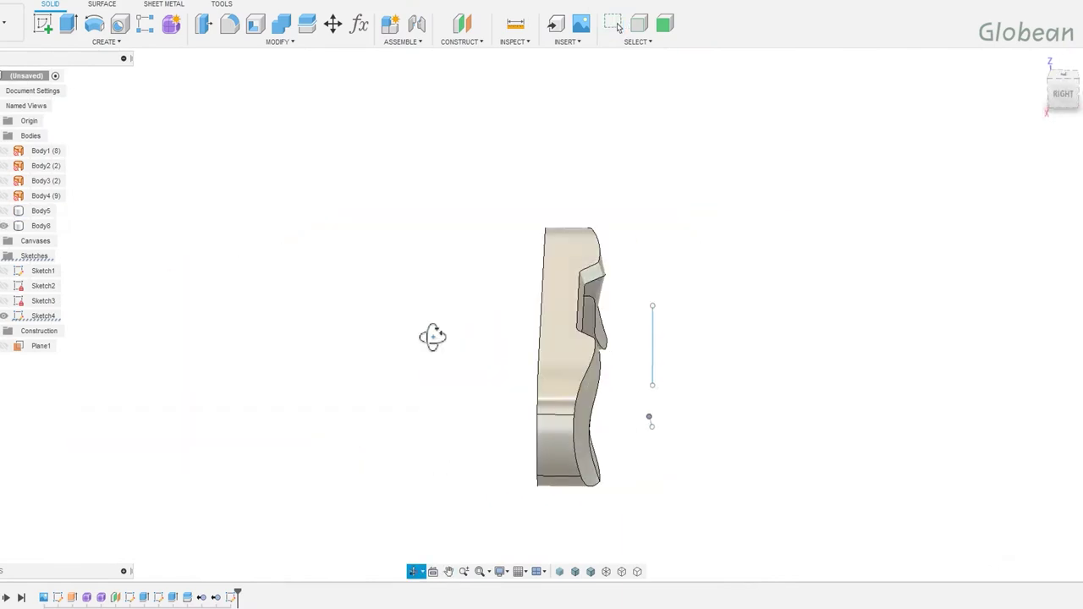
{"action": "middle_click_drag", "start_coordinate": [430, 336], "coordinate": [150, 133], "text": "shift"}
{"action": "left_click", "coordinate": [106, 41]}
{"action": "left_click", "coordinate": [102, 4]}
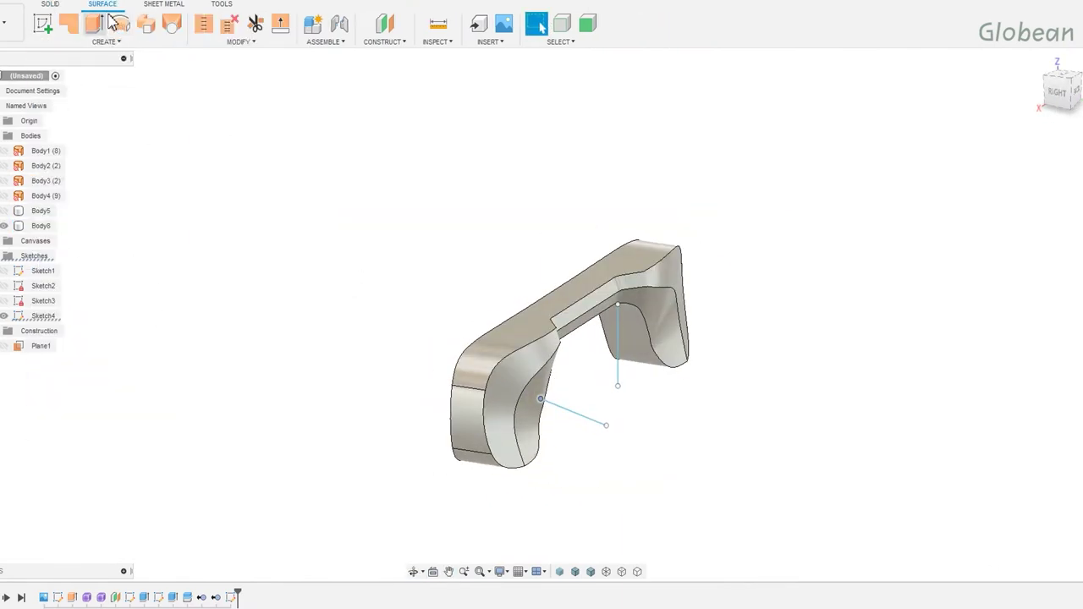
{"action": "left_click", "coordinate": [93, 23]}
{"action": "left_click", "coordinate": [603, 422]}
{"action": "left_click_drag", "start_coordinate": [628, 362], "coordinate": [460, 321]}
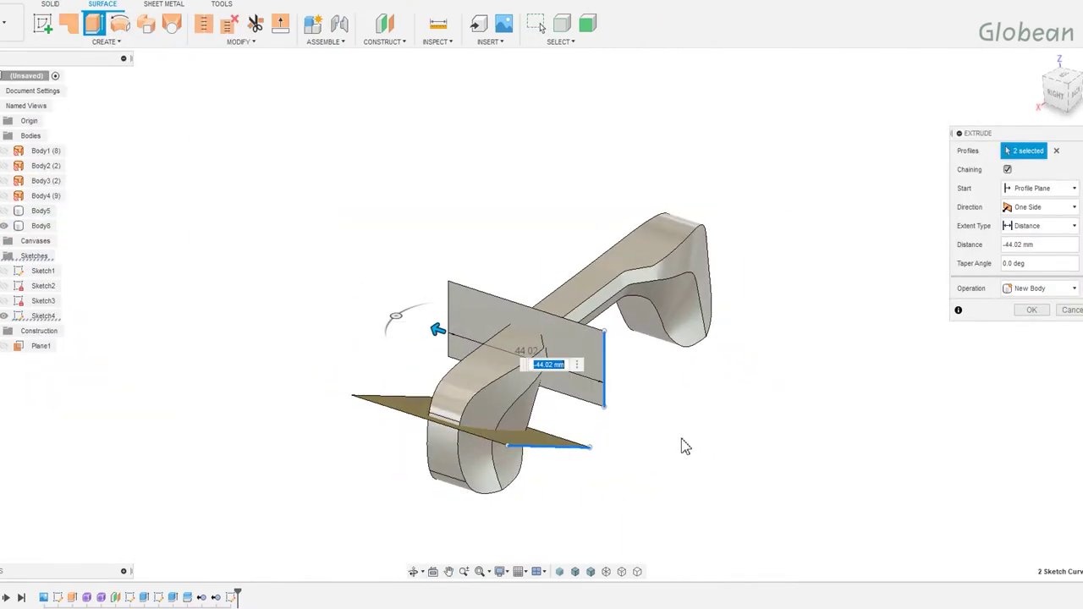
{"action": "left_click", "coordinate": [1031, 312]}
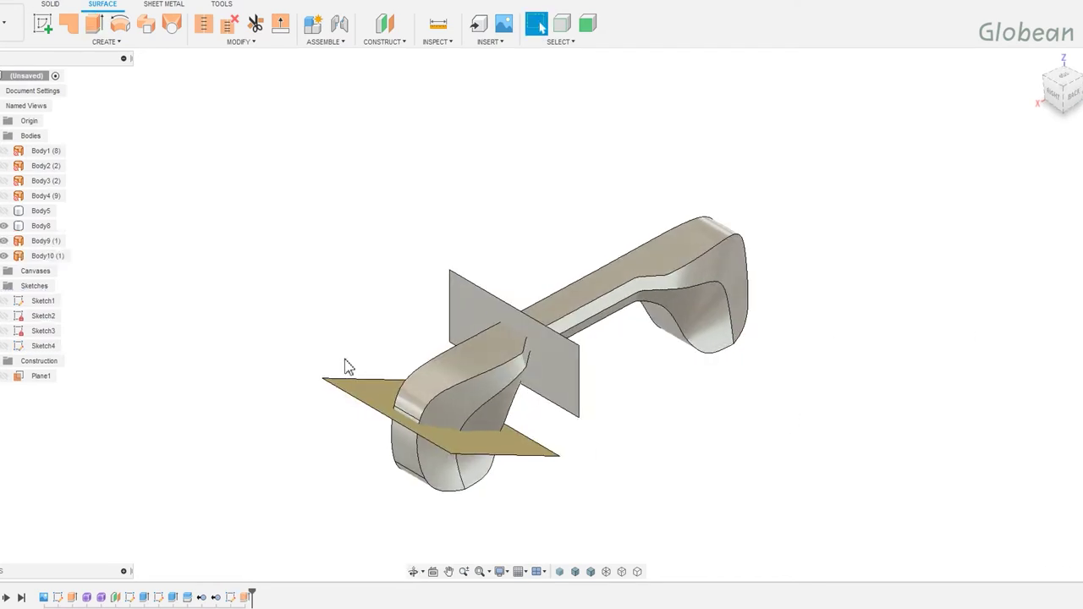
Thicken both new surfaces 0.25 mm symmetrically into new solid bodies.
{"action": "left_click", "coordinate": [106, 41]}
{"action": "left_click", "coordinate": [53, 346]}
{"action": "left_click", "coordinate": [106, 42]}
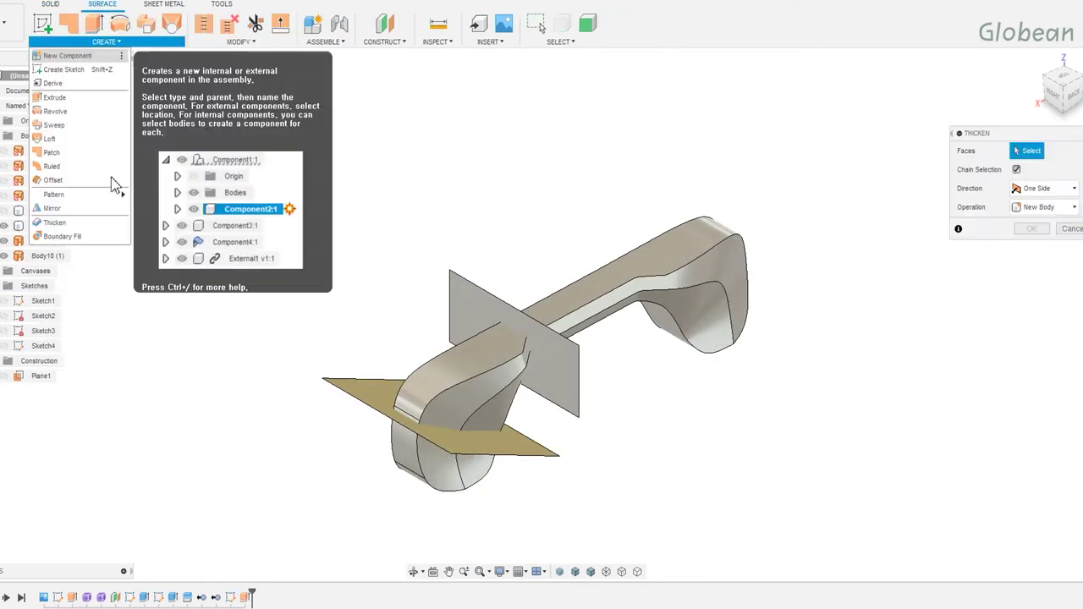
{"action": "left_click", "coordinate": [383, 405]}
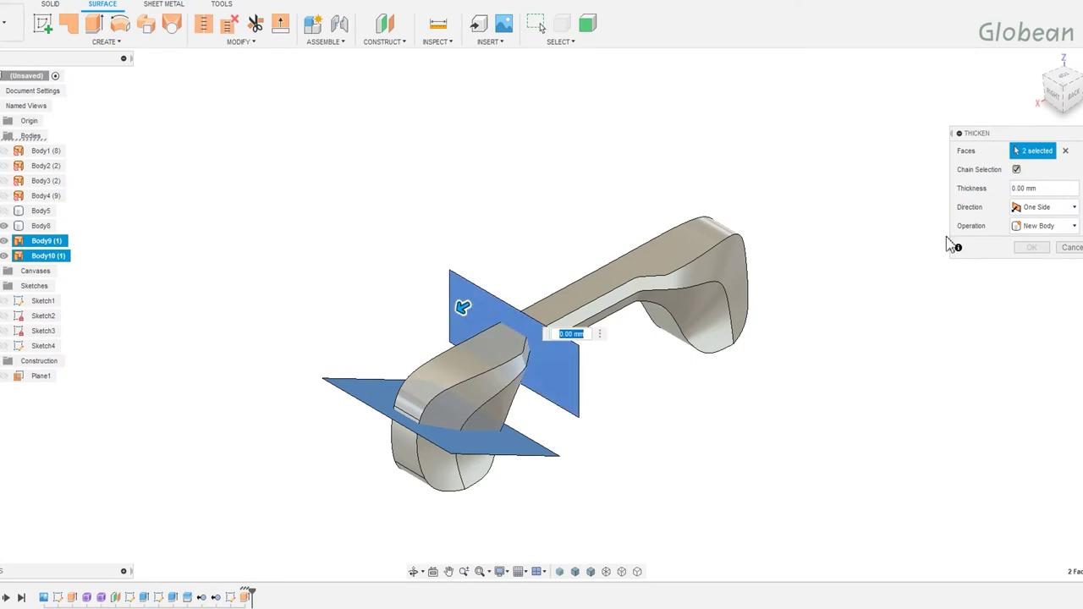
{"action": "key", "text": "Return"}
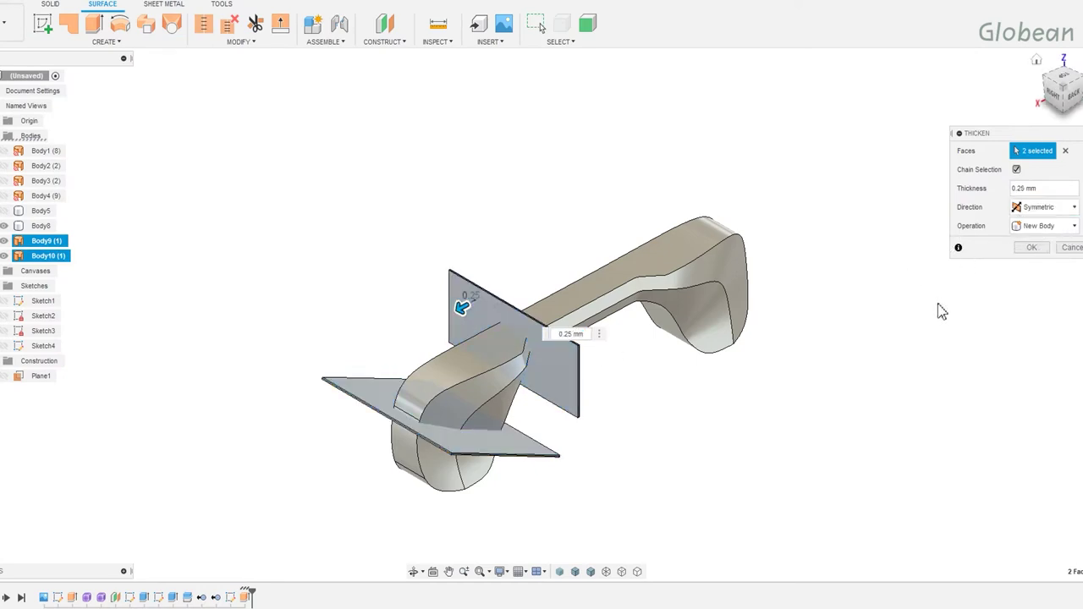
{"action": "middle_click_drag", "start_coordinate": [817, 347], "coordinate": [677, 347], "text": "shift"}
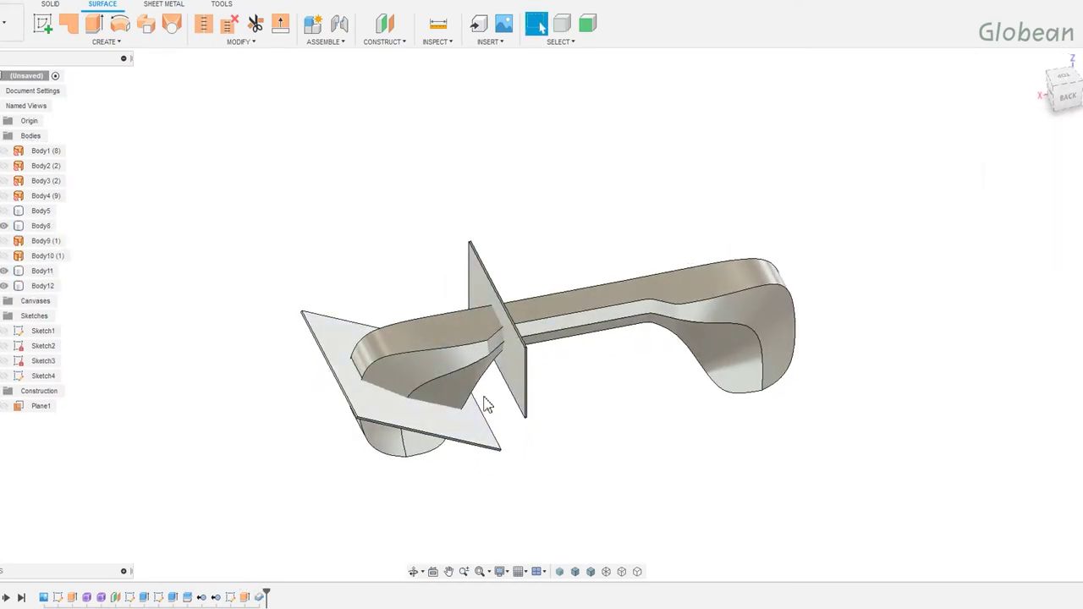
{"action": "middle_click_drag", "start_coordinate": [486, 404], "coordinate": [8, 288], "text": "shift"}
Mirror the slanted and vertical plates across the mid plane to the other end.
{"action": "left_click", "coordinate": [51, 5]}
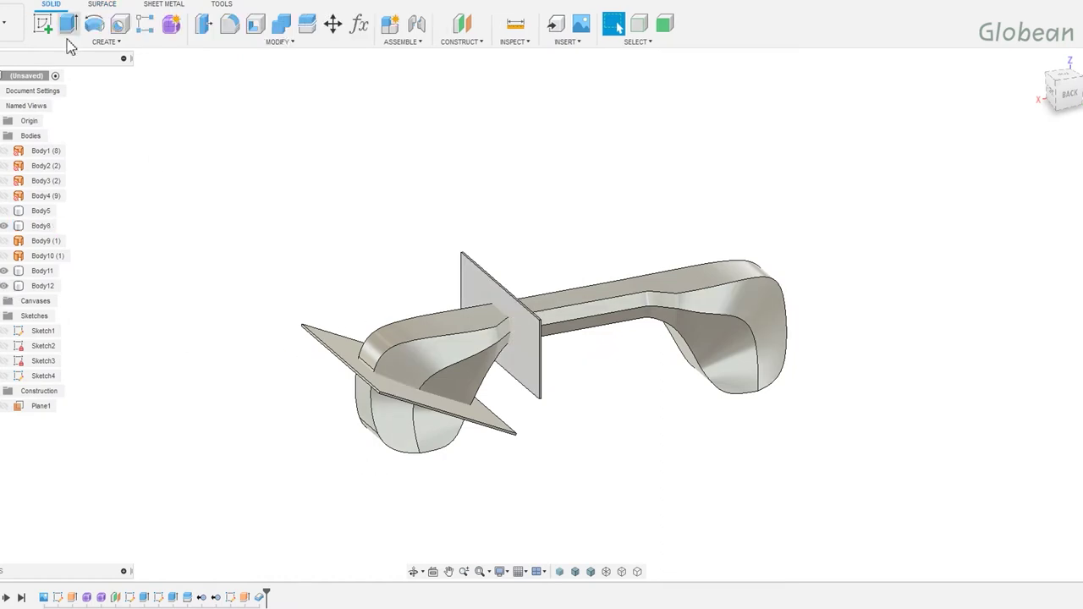
{"action": "left_click", "coordinate": [79, 42]}
{"action": "left_click", "coordinate": [60, 402]}
{"action": "right_click", "coordinate": [338, 355]}
{"action": "left_click", "coordinate": [338, 351]}
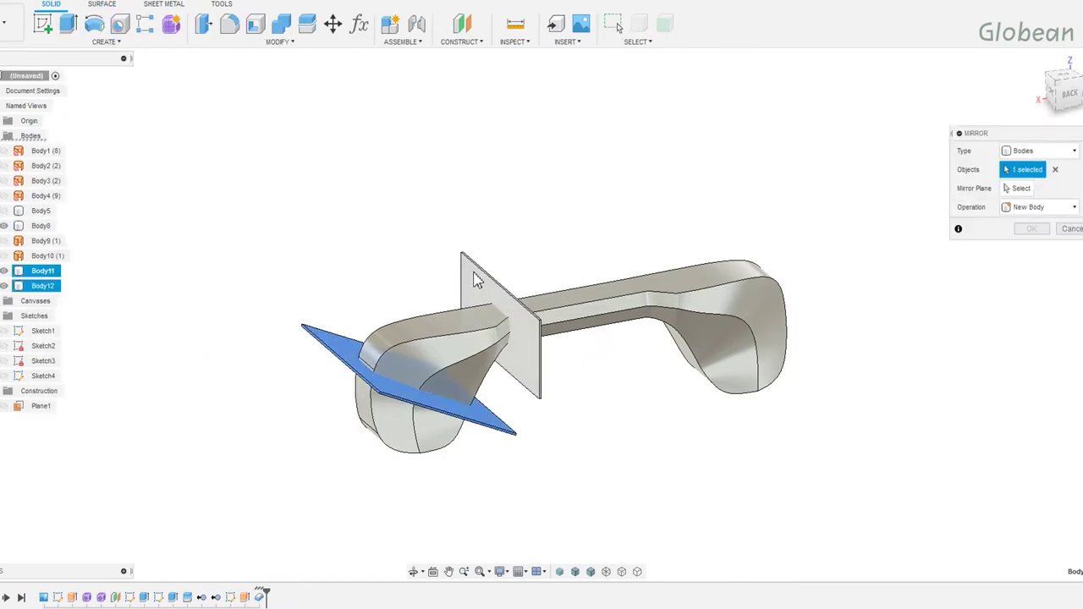
{"action": "left_click", "coordinate": [508, 288]}
{"action": "left_click", "coordinate": [498, 182]}
{"action": "left_click", "coordinate": [1032, 228]}
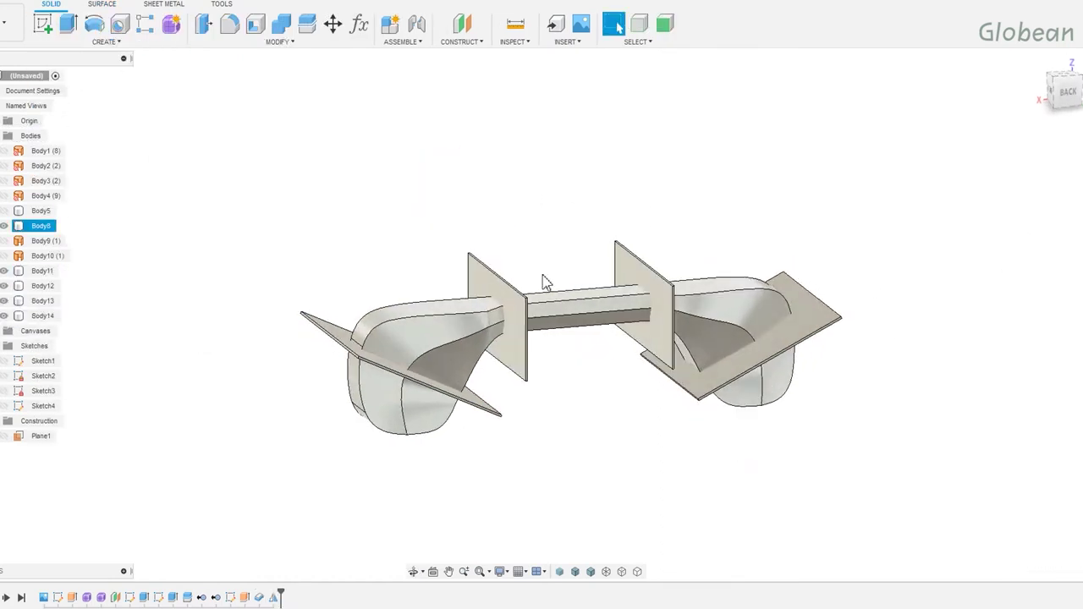
Combine-cut the inner front part with all four plates, then show the main body again.
{"action": "left_click", "coordinate": [288, 25]}
{"action": "left_click", "coordinate": [433, 309]}
{"action": "left_click", "coordinate": [328, 332]}
{"action": "left_click", "coordinate": [499, 338]}
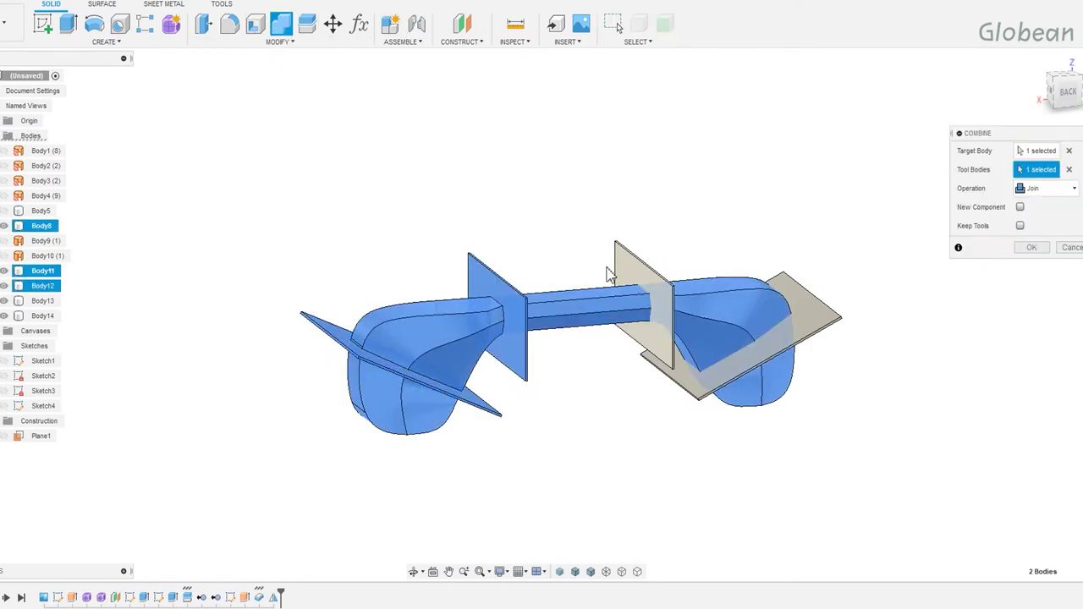
{"action": "left_click", "coordinate": [643, 279]}
{"action": "left_click", "coordinate": [829, 317]}
{"action": "left_click", "coordinate": [1048, 188]}
{"action": "left_click", "coordinate": [1034, 212]}
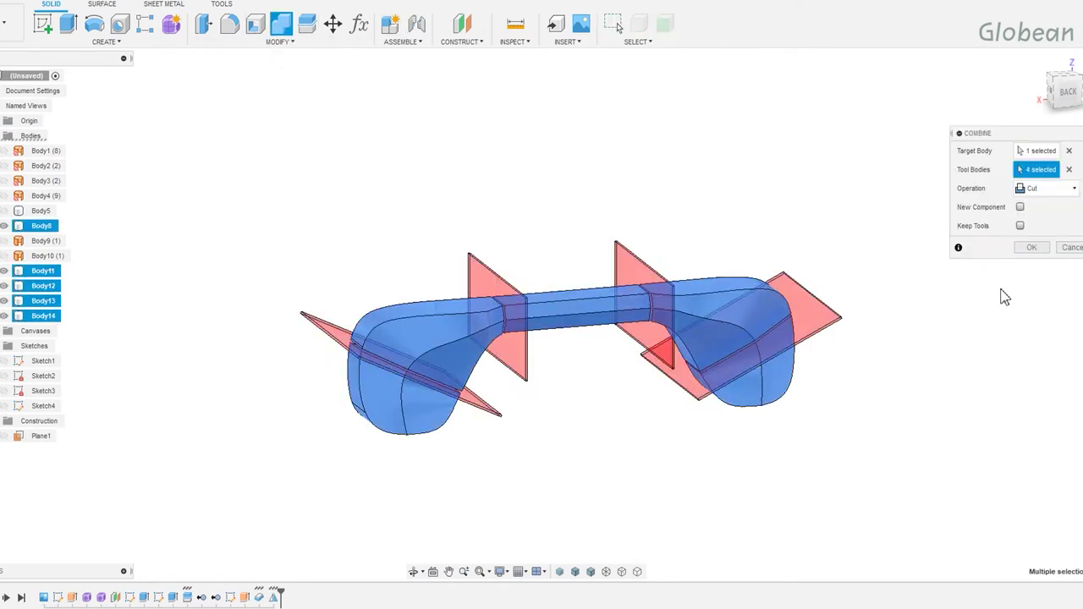
{"action": "left_click", "coordinate": [1034, 247]}
{"action": "middle_click_drag", "start_coordinate": [742, 447], "coordinate": [822, 393], "text": "shift"}
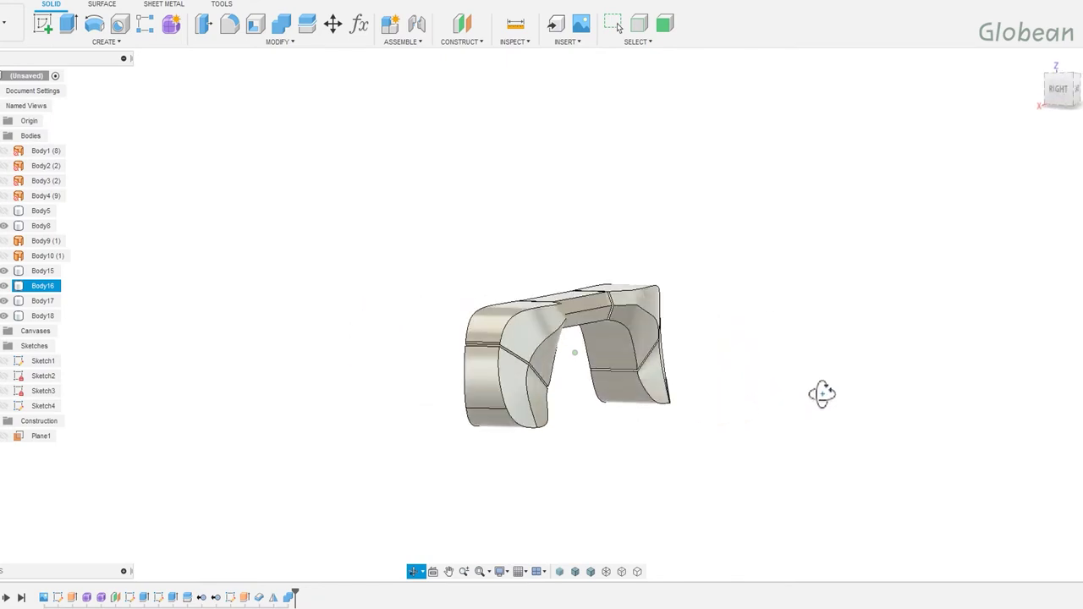
{"action": "left_click", "coordinate": [39, 210]}
{"action": "left_click", "coordinate": [4, 211]}
{"action": "middle_click_drag", "start_coordinate": [322, 279], "coordinate": [351, 293], "text": "shift"}
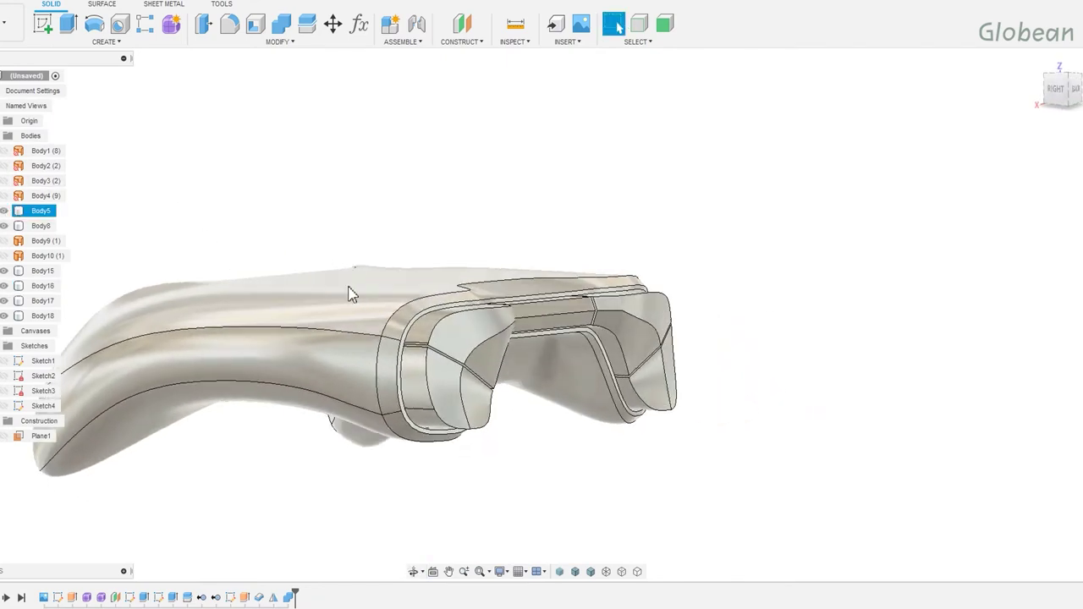
Press Pull the four cut faces on both pieces by -0.5 mm.
{"action": "key", "text": "q"}
{"action": "left_click", "coordinate": [470, 332]}
{"action": "left_click", "coordinate": [494, 377]}
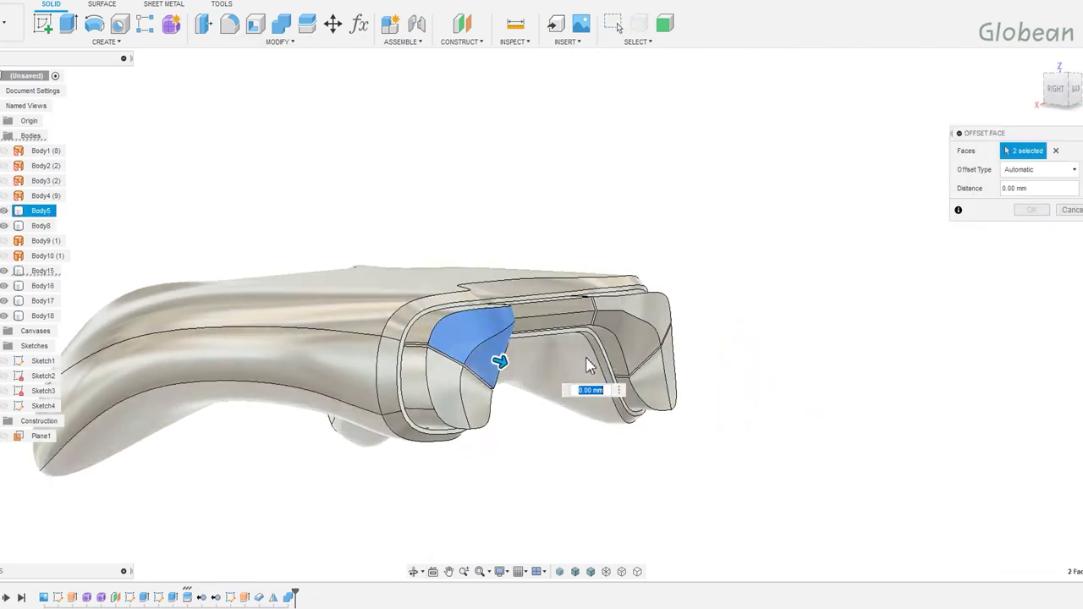
{"action": "left_click", "coordinate": [628, 312]}
{"action": "left_click", "coordinate": [639, 343]}
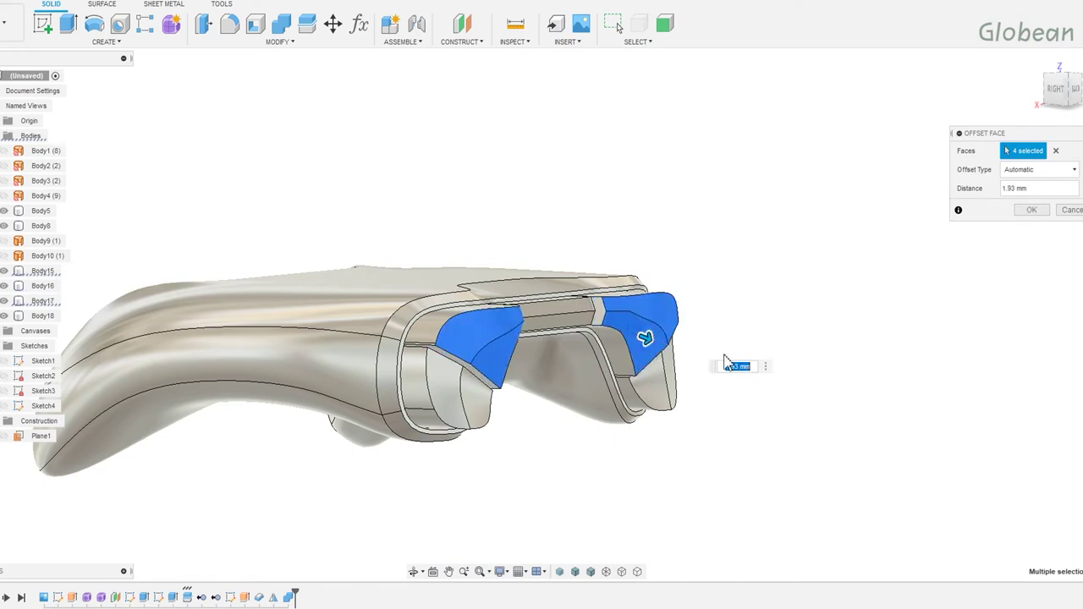
{"action": "key", "text": "Escape"}
{"action": "right_click", "coordinate": [506, 426]}
{"action": "left_click", "coordinate": [506, 406]}
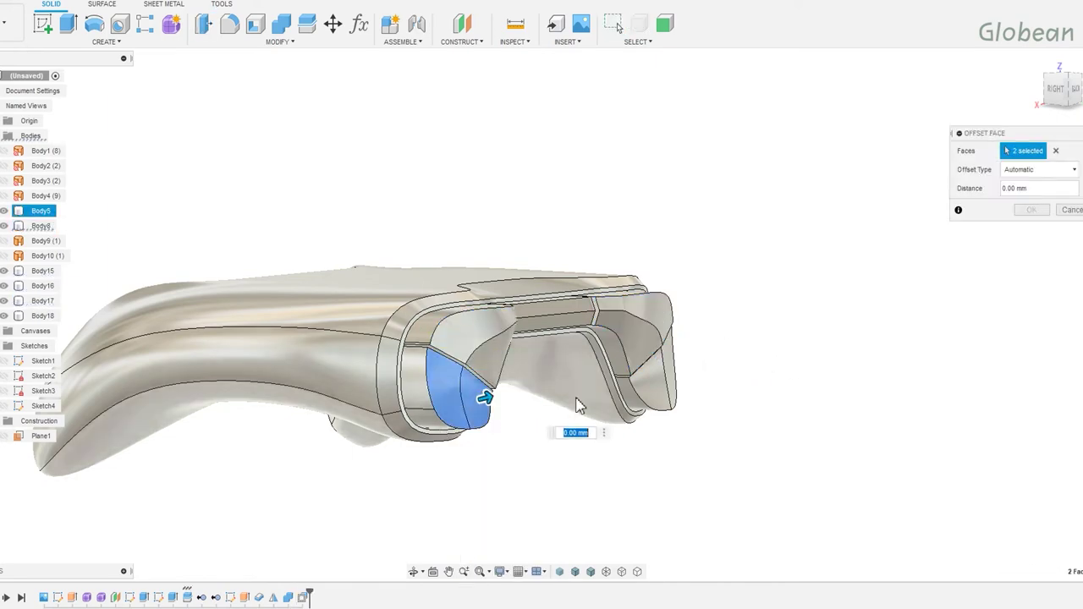
{"action": "type", "text": "-.5"}
{"action": "mouse_move", "coordinate": [728, 339]}
{"action": "middle_mouse_down", "text": "shift"}
{"action": "mouse_move", "coordinate": [910, 314]}
{"action": "mouse_move", "coordinate": [709, 322]}
{"action": "mouse_move", "coordinate": [788, 322]}
{"action": "mouse_move", "coordinate": [745, 321]}
{"action": "middle_mouse_up", "text": "shift"}
{"action": "key", "text": "Return"}
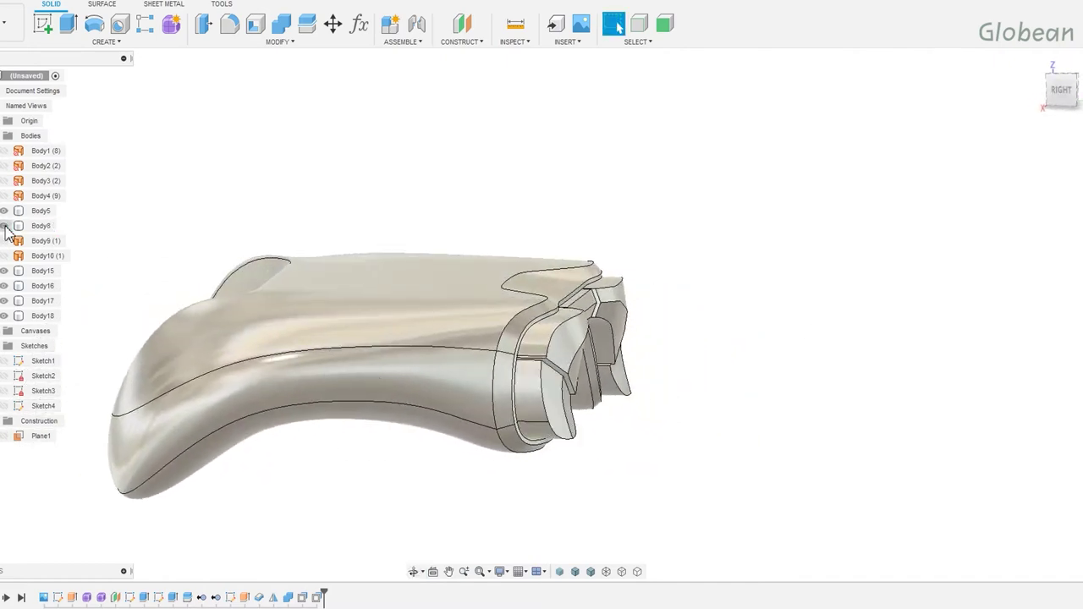
{"action": "key", "text": "f"}
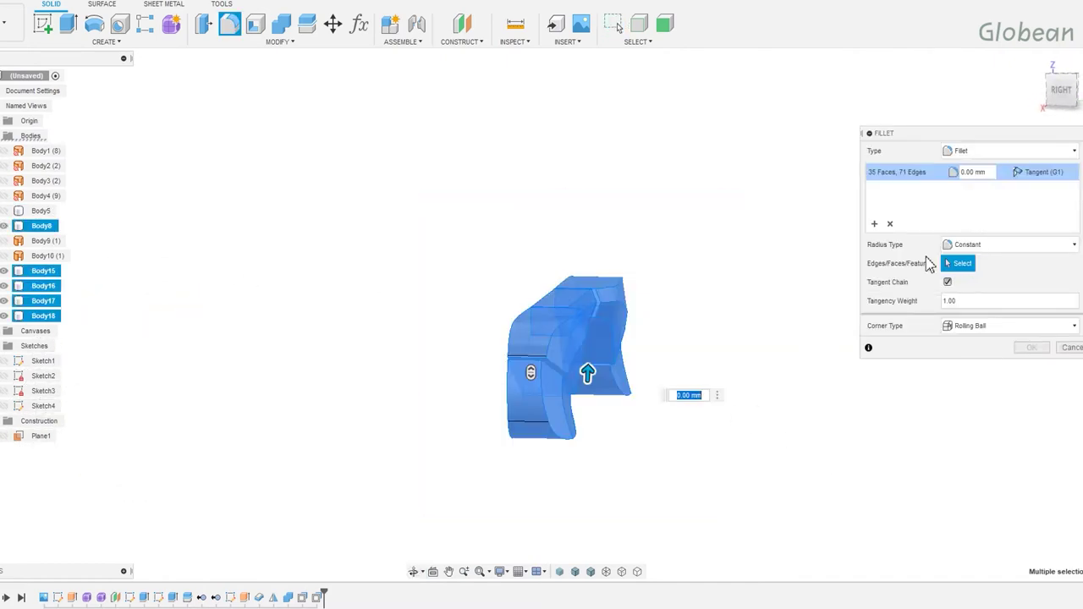
{"action": "key", "text": "Escape"}
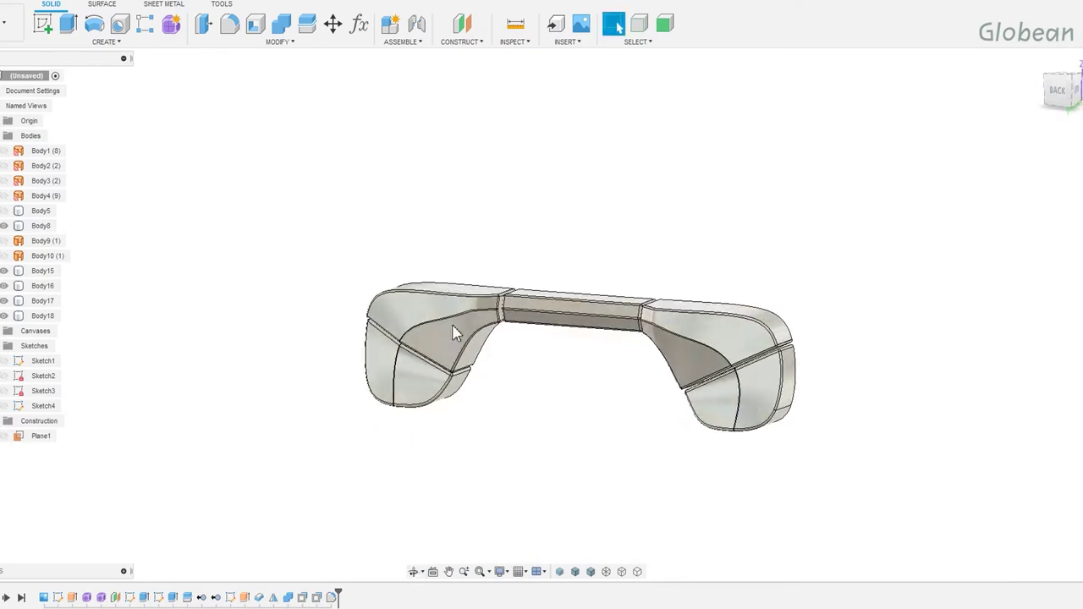
Delete Body1 through Body4 and the surface bodies Body9 (1) and Body10 (1).
{"action": "left_click", "coordinate": [6, 212]}
{"action": "mouse_move", "coordinate": [194, 216]}
{"action": "middle_mouse_down", "text": "shift"}
{"action": "mouse_move", "coordinate": [290, 205]}
{"action": "mouse_move", "coordinate": [326, 254]}
{"action": "mouse_move", "coordinate": [58, 271]}
{"action": "middle_mouse_up", "text": "shift"}
{"action": "left_click", "coordinate": [46, 151]}
{"action": "left_click", "coordinate": [46, 197], "text": "shift"}
{"action": "right_click", "coordinate": [49, 196]}
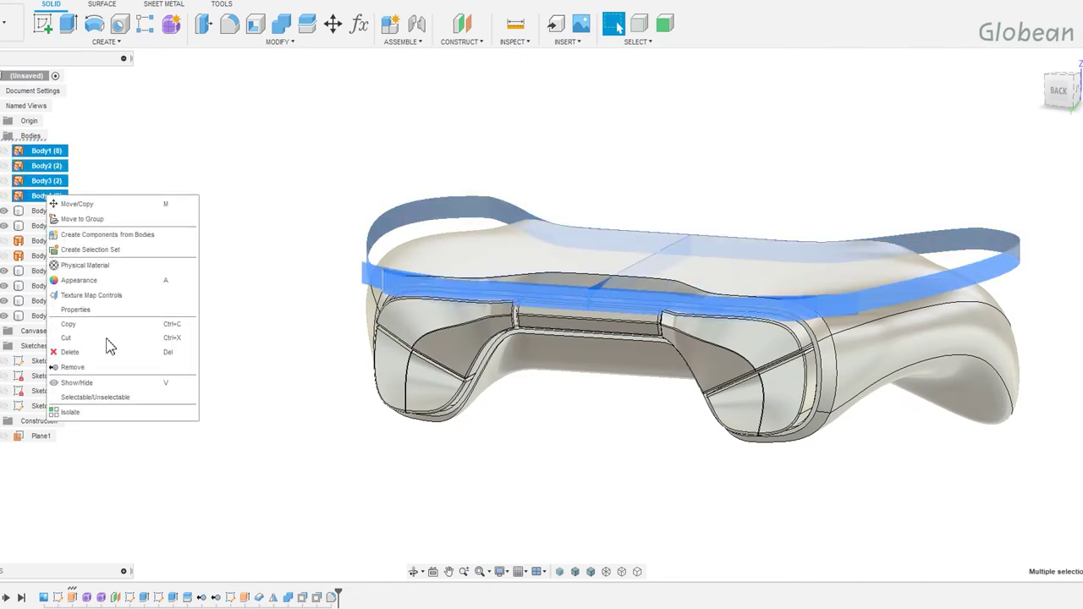
{"action": "left_click", "coordinate": [76, 340]}
{"action": "left_click", "coordinate": [51, 195]}
{"action": "left_click", "coordinate": [46, 180]}
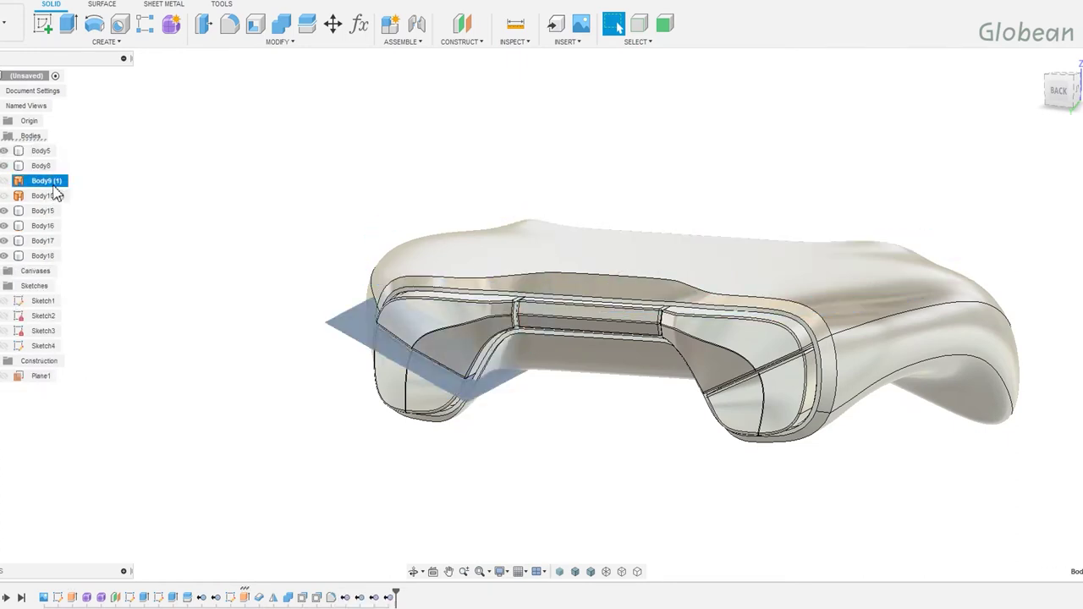
{"action": "left_click", "coordinate": [51, 196], "text": "shift"}
{"action": "right_click", "coordinate": [53, 196]}
{"action": "left_click", "coordinate": [88, 386]}
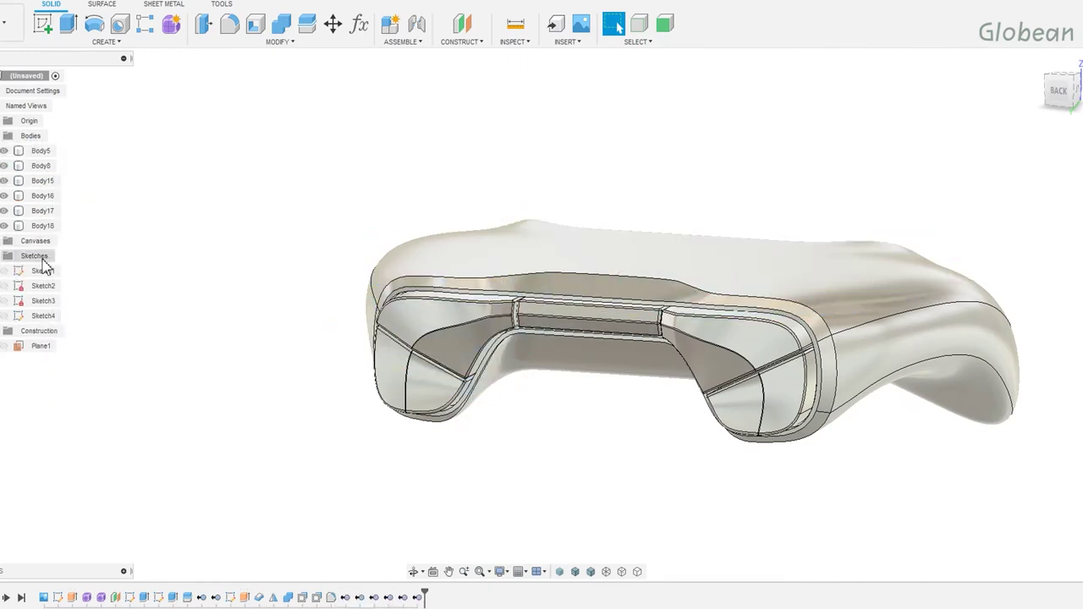
Rename the button pieces 'front button' and turn them into a component.
{"action": "left_click", "coordinate": [42, 165]}
{"action": "left_click", "coordinate": [47, 226], "text": "shift"}
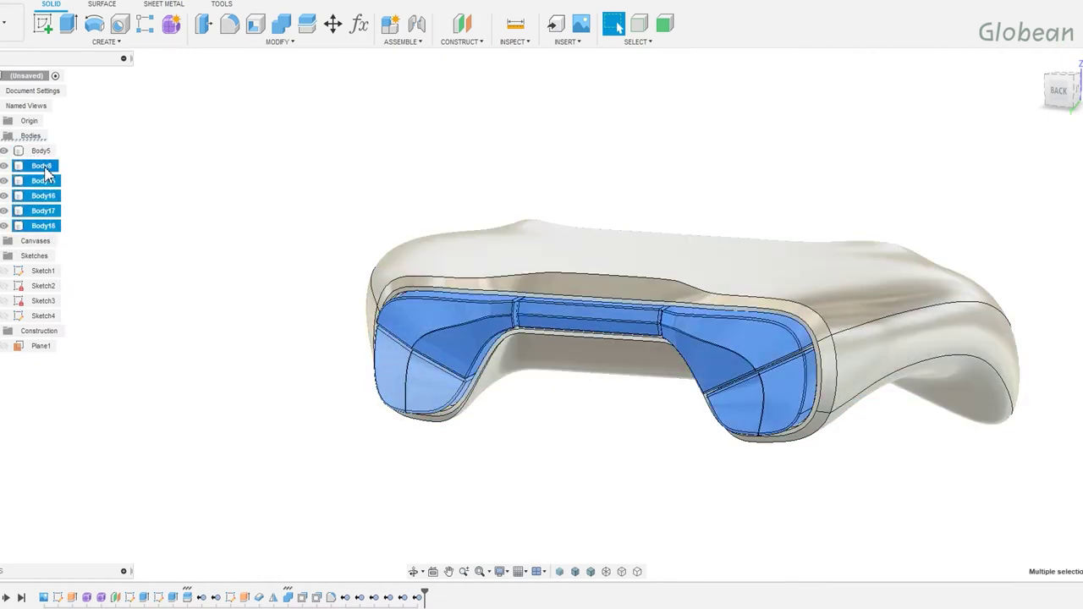
{"action": "double_click", "coordinate": [44, 168]}
{"action": "type", "text": "front button"}
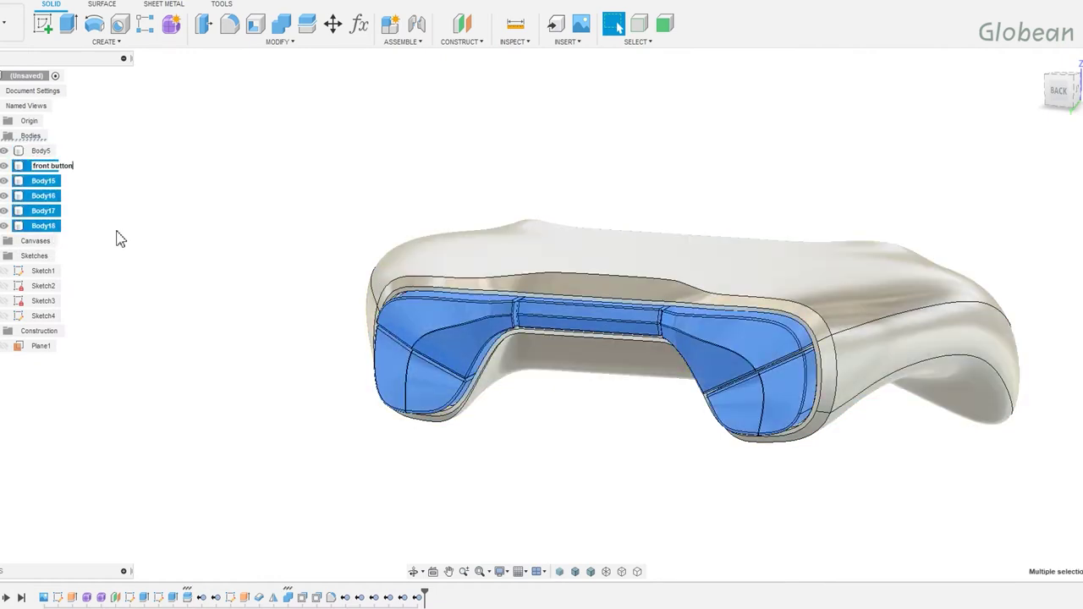
{"action": "type", "text": "button"}
{"action": "key", "text": "Return"}
{"action": "left_click", "coordinate": [51, 166]}
{"action": "right_click", "coordinate": [52, 168]}
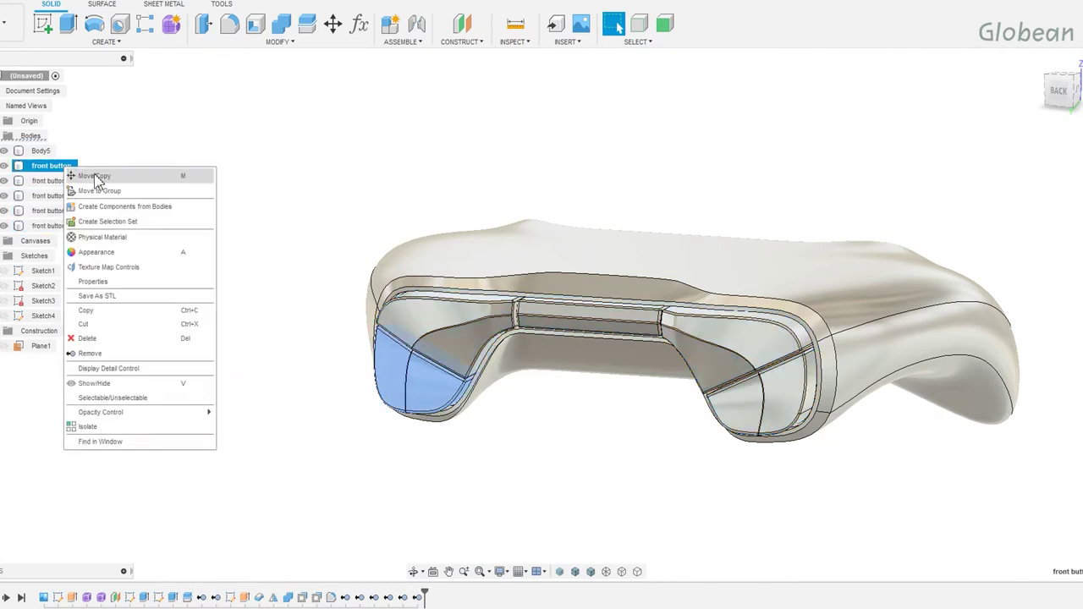
{"action": "left_click", "coordinate": [121, 208]}
Group a range of timeline features and rename the group.
{"action": "left_click", "coordinate": [73, 217], "text": "shift"}
{"action": "left_click_drag", "start_coordinate": [73, 217], "coordinate": [39, 345]}
{"action": "left_click", "coordinate": [117, 598]}
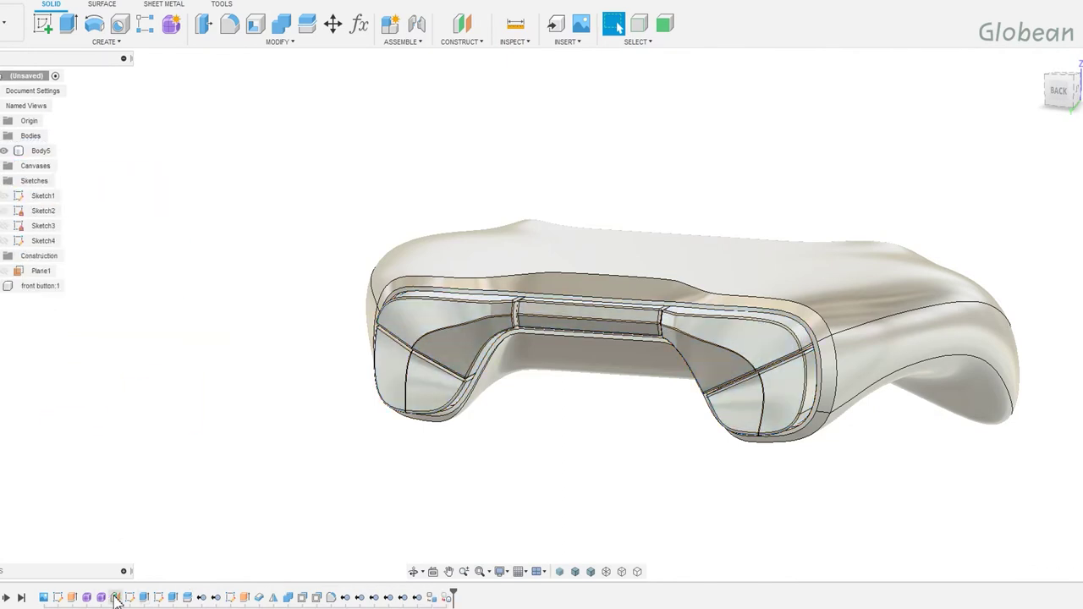
{"action": "left_click", "coordinate": [447, 598], "text": "shift"}
{"action": "right_click", "coordinate": [451, 596]}
{"action": "left_click", "coordinate": [499, 527]}
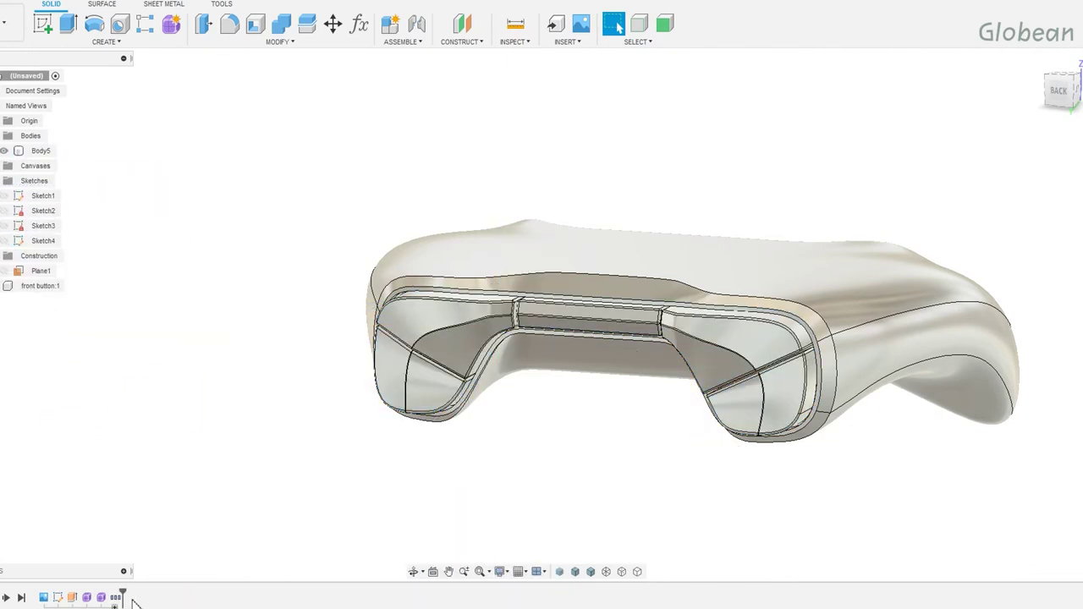
{"action": "right_click", "coordinate": [116, 598]}
{"action": "left_click", "coordinate": [155, 531]}
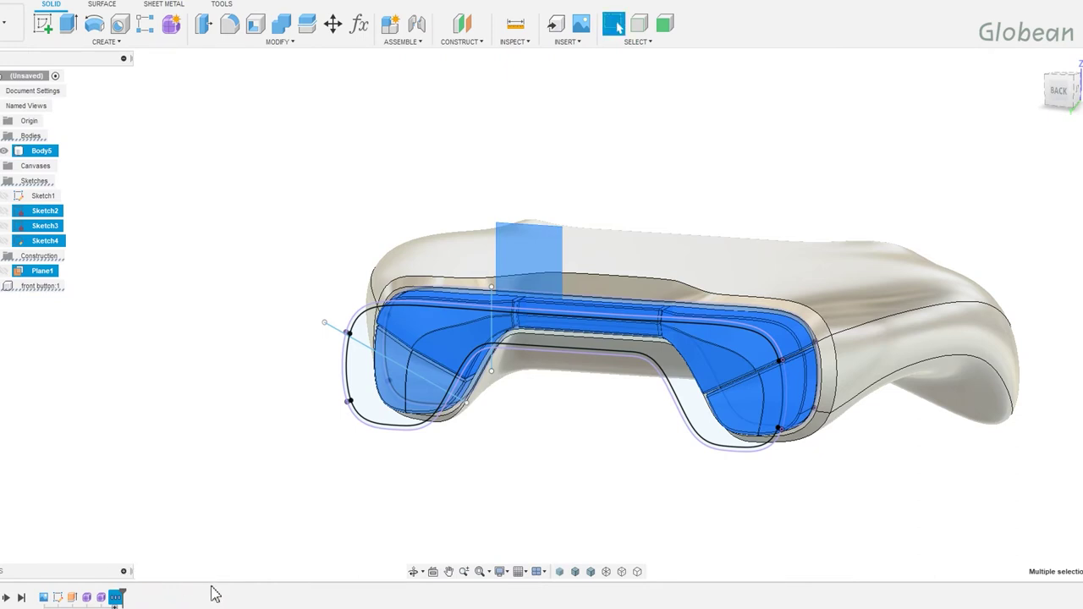
Orbit to a top-down view of the controller and begin a new sketch.
{"action": "left_click", "coordinate": [45, 211]}
{"action": "type", "text": "front button"}
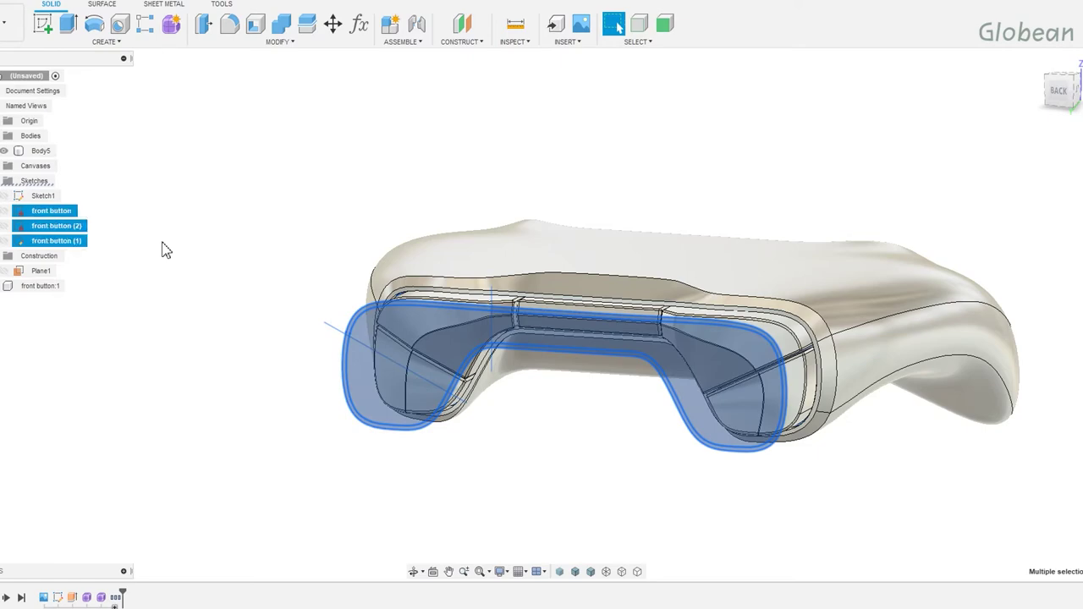
{"action": "left_click", "coordinate": [165, 250]}
{"action": "mouse_move", "coordinate": [745, 345]}
{"action": "middle_mouse_down", "text": "shift"}
{"action": "mouse_move", "coordinate": [790, 339]}
{"action": "mouse_move", "coordinate": [682, 345]}
{"action": "mouse_move", "coordinate": [587, 380]}
{"action": "middle_mouse_up", "text": "shift"}
{"action": "left_click", "coordinate": [142, 25]}
Sketch an Ø18 circle on the ground plane.
{"action": "left_click", "coordinate": [600, 290]}
{"action": "key", "text": "c"}
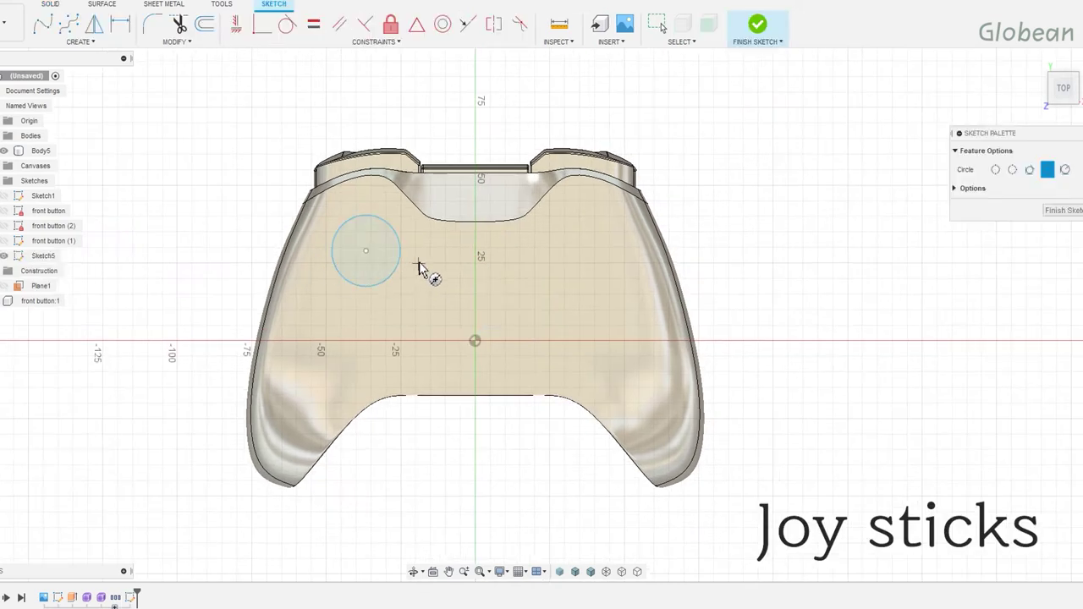
{"action": "type", "text": "18"}
{"action": "key", "text": "Return"}
{"action": "key", "text": "d"}
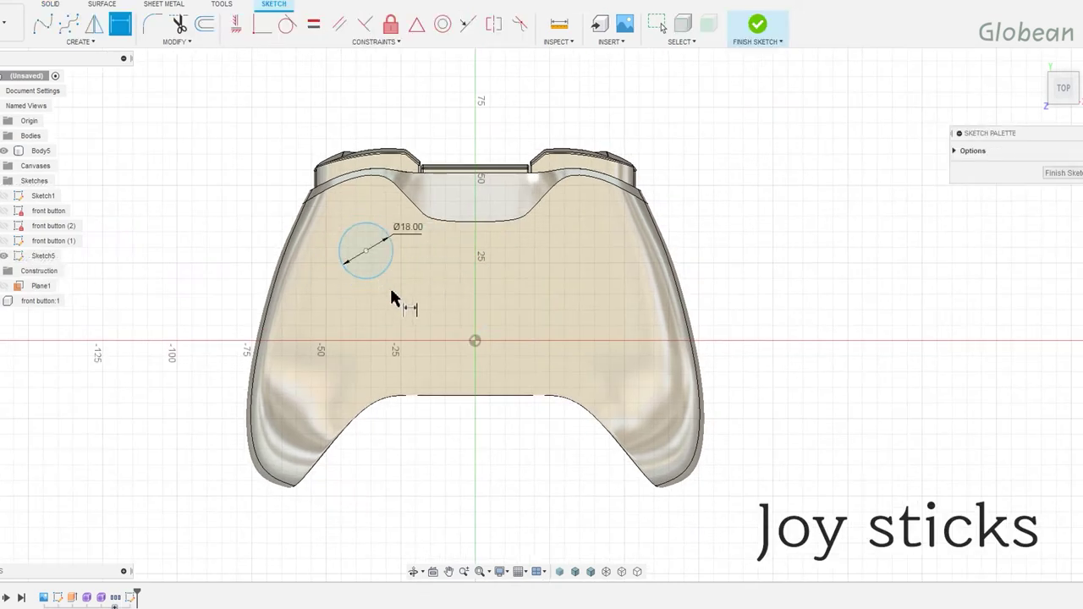
{"action": "key", "text": "Escape"}
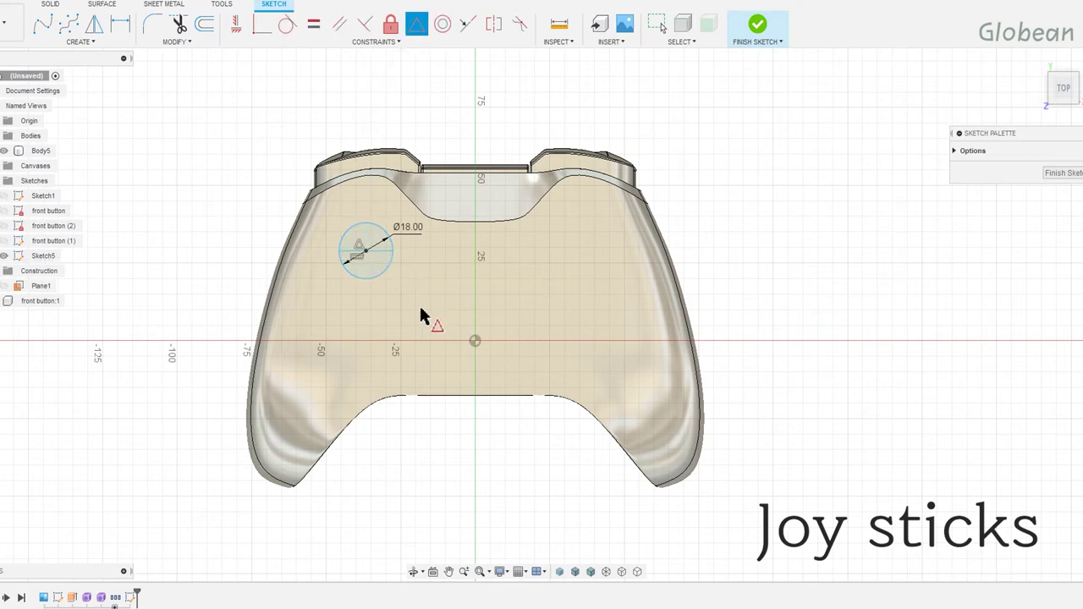
Dimension the circle centre 30 mm above and 40.5 mm left of the origin.
{"action": "left_click", "coordinate": [475, 341]}
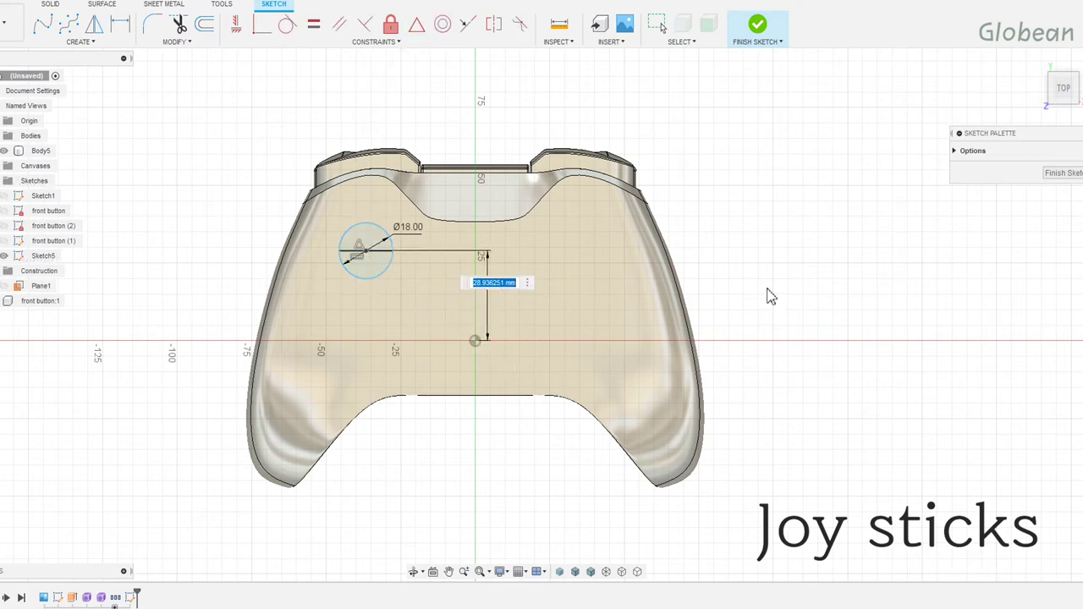
{"action": "type", "text": "30"}
{"action": "key", "text": "Return"}
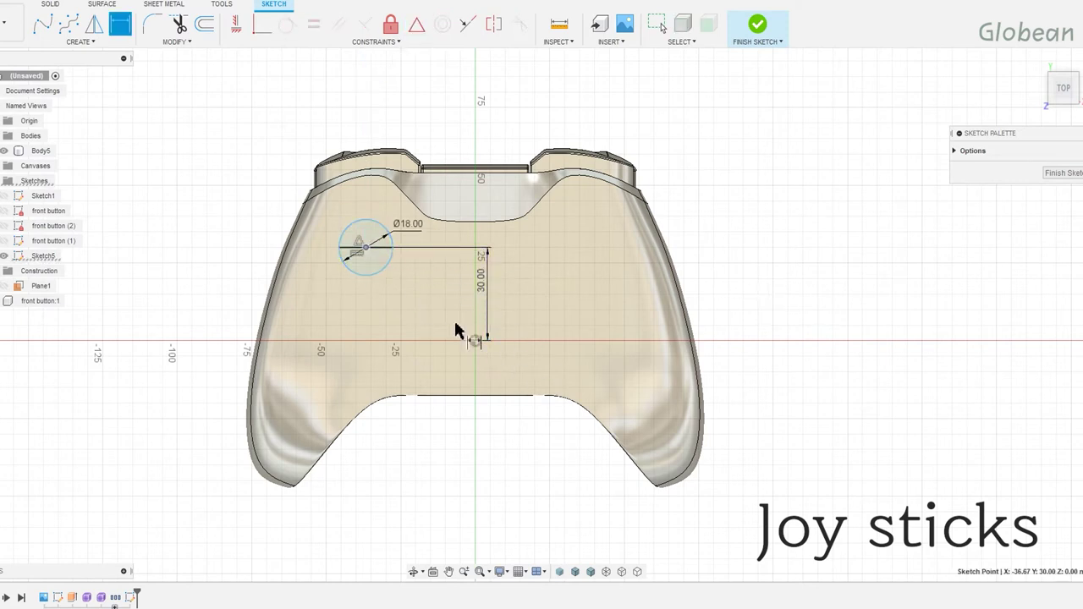
{"action": "left_click", "coordinate": [475, 341]}
{"action": "left_click", "coordinate": [482, 359]}
{"action": "type", "text": "40"}
{"action": "key", "text": "Return"}
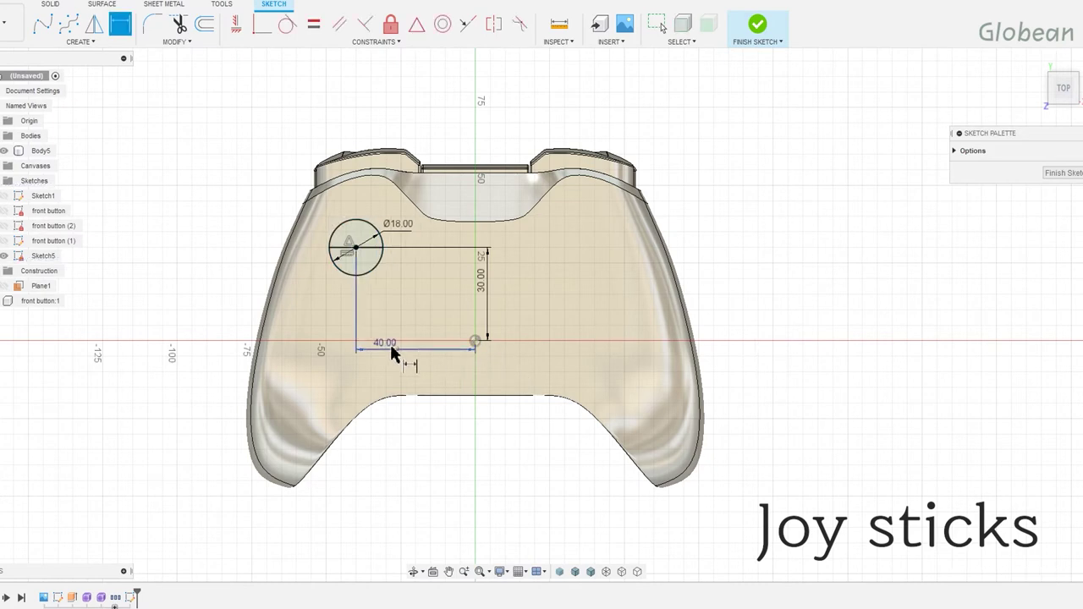
{"action": "key", "text": "Return"}
{"action": "double_click", "coordinate": [384, 343]}
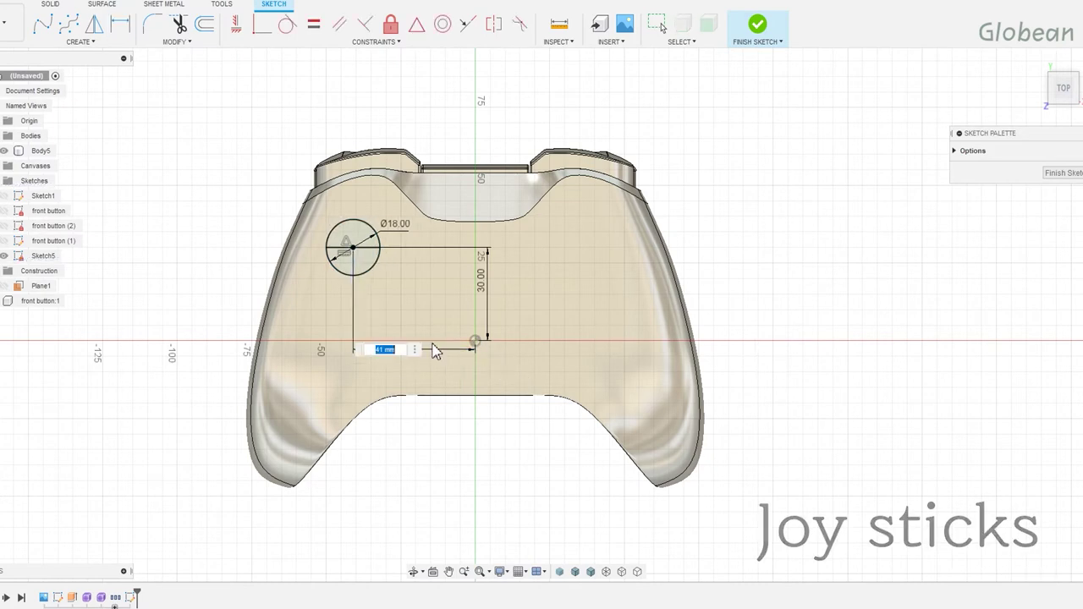
{"action": "type", "text": "40.5"}
{"action": "key", "text": "Return"}
Extrude the Ø18 circle symmetrically into a temporary cylinder.
{"action": "mouse_move", "coordinate": [430, 337]}
{"action": "middle_mouse_down", "text": "shift"}
{"action": "mouse_move", "coordinate": [443, 279]}
{"action": "mouse_move", "coordinate": [346, 265]}
{"action": "middle_mouse_up", "text": "shift"}
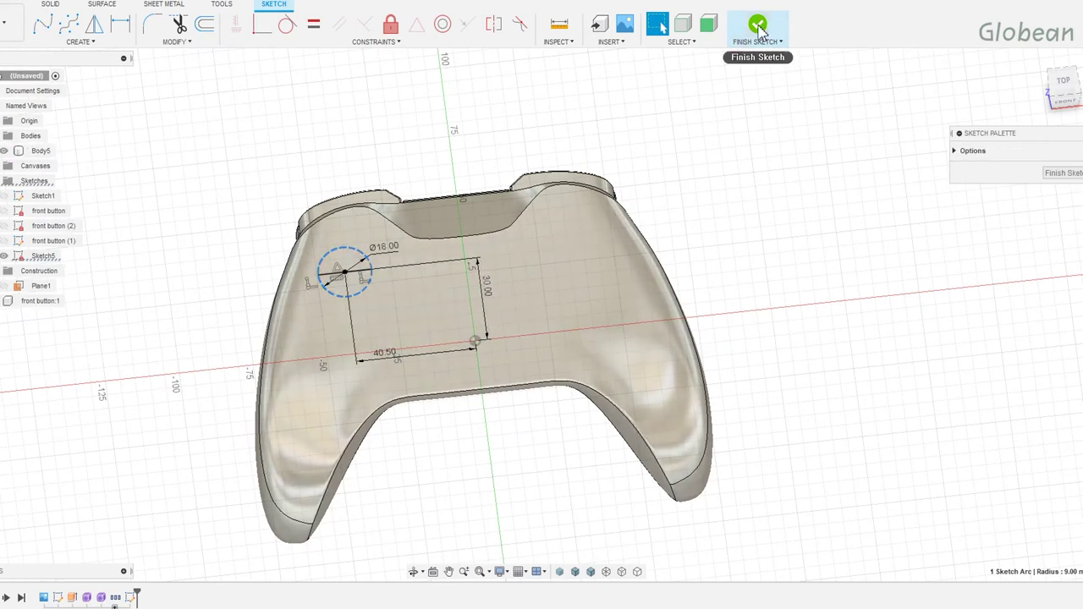
{"action": "left_click", "coordinate": [757, 24]}
{"action": "left_click", "coordinate": [93, 24]}
{"action": "left_click", "coordinate": [356, 288]}
{"action": "left_click", "coordinate": [1041, 207]}
{"action": "left_click", "coordinate": [1036, 242]}
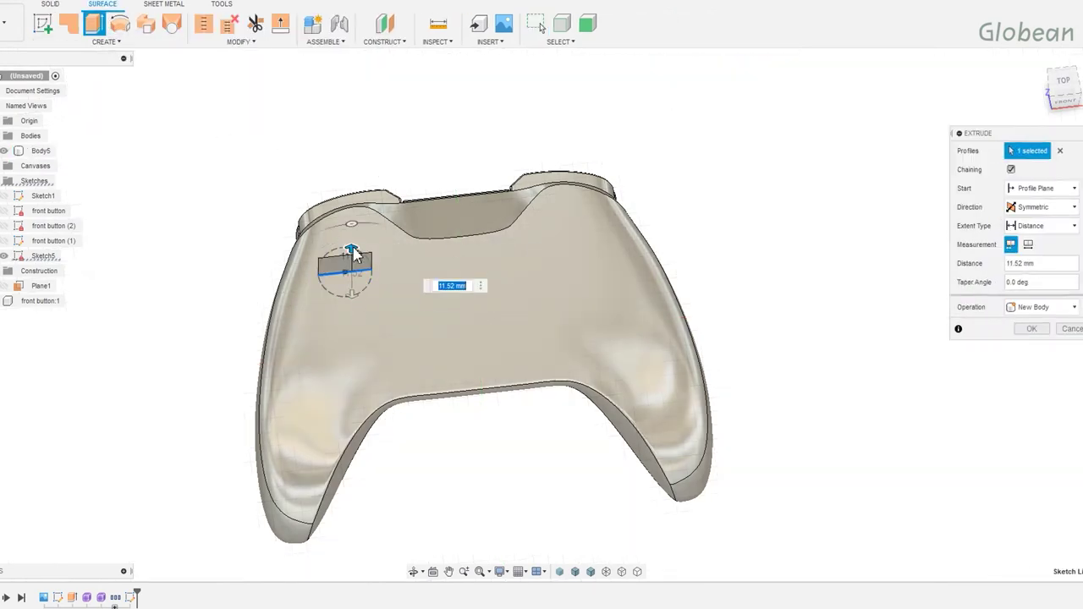
{"action": "mouse_move", "coordinate": [353, 252]}
{"action": "middle_mouse_down", "text": "shift"}
{"action": "mouse_move", "coordinate": [376, 241]}
{"action": "mouse_move", "coordinate": [347, 105]}
{"action": "middle_mouse_up", "text": "shift"}
{"action": "key", "text": "Return"}
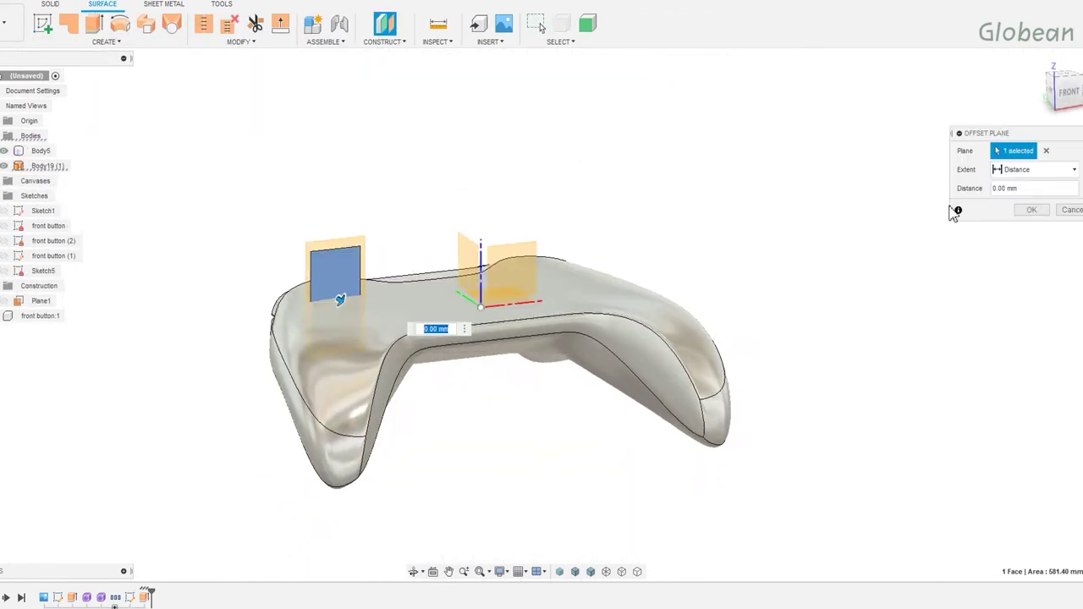
Add an offset plane on the cylinder, delete the temporary body, and sketch on the plane.
{"action": "key", "text": "Return"}
{"action": "right_click", "coordinate": [48, 166]}
{"action": "left_click", "coordinate": [67, 361]}
{"action": "left_click", "coordinate": [42, 24]}
{"action": "left_click", "coordinate": [339, 261]}
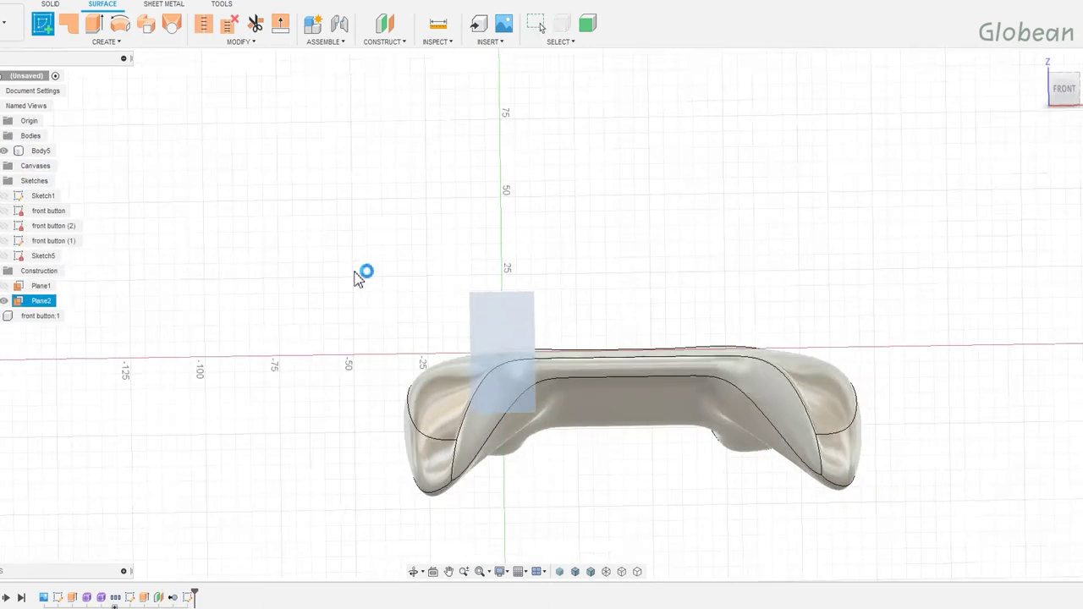
{"action": "left_click", "coordinate": [5, 151]}
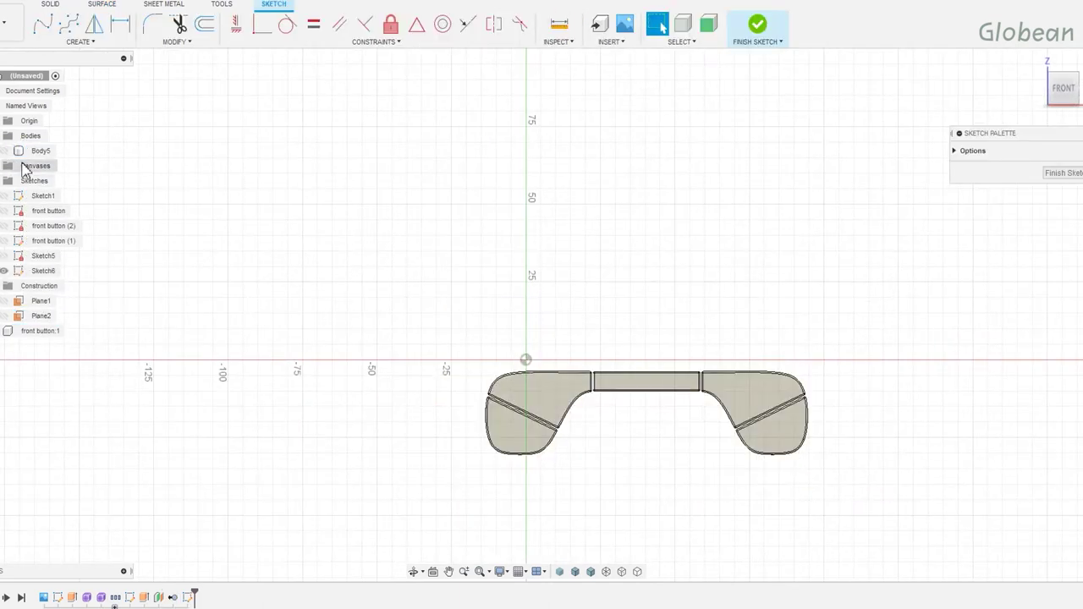
{"action": "left_click", "coordinate": [5, 331]}
Draw a Ø30 circle at the origin and offset it 3 mm into a ring.
{"action": "key", "text": "c"}
{"action": "left_click", "coordinate": [519, 414]}
{"action": "type", "text": "30"}
{"action": "key", "text": "Return"}
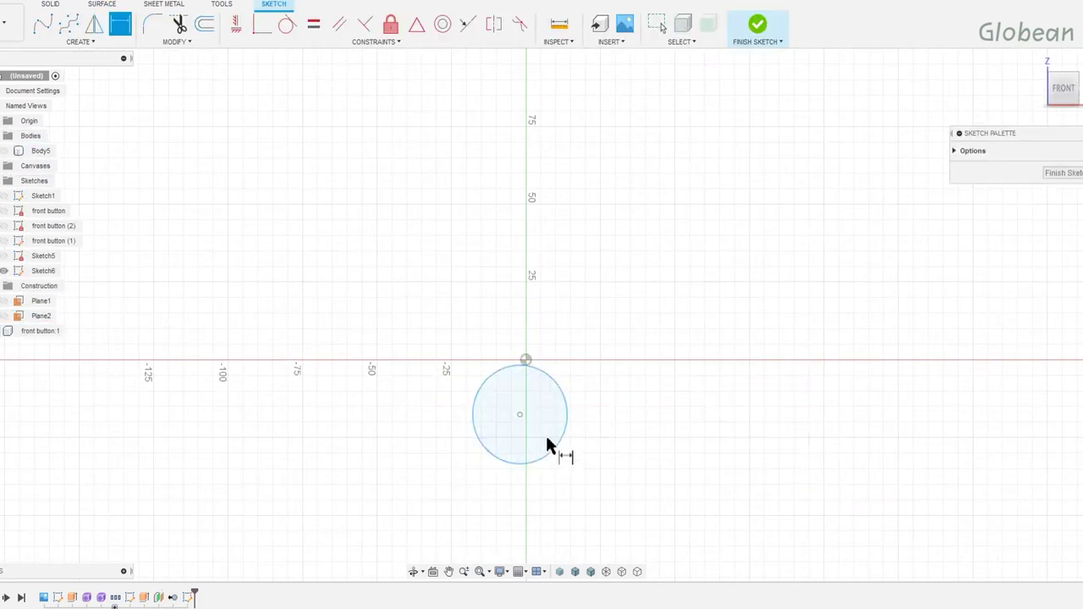
{"action": "left_click", "coordinate": [205, 24]}
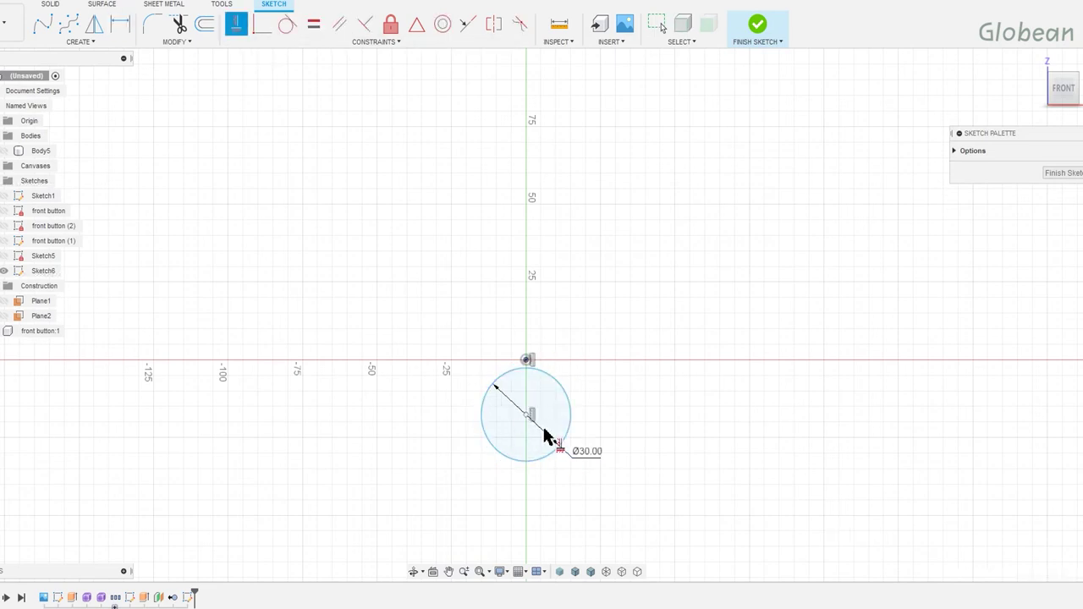
{"action": "left_click", "coordinate": [573, 411]}
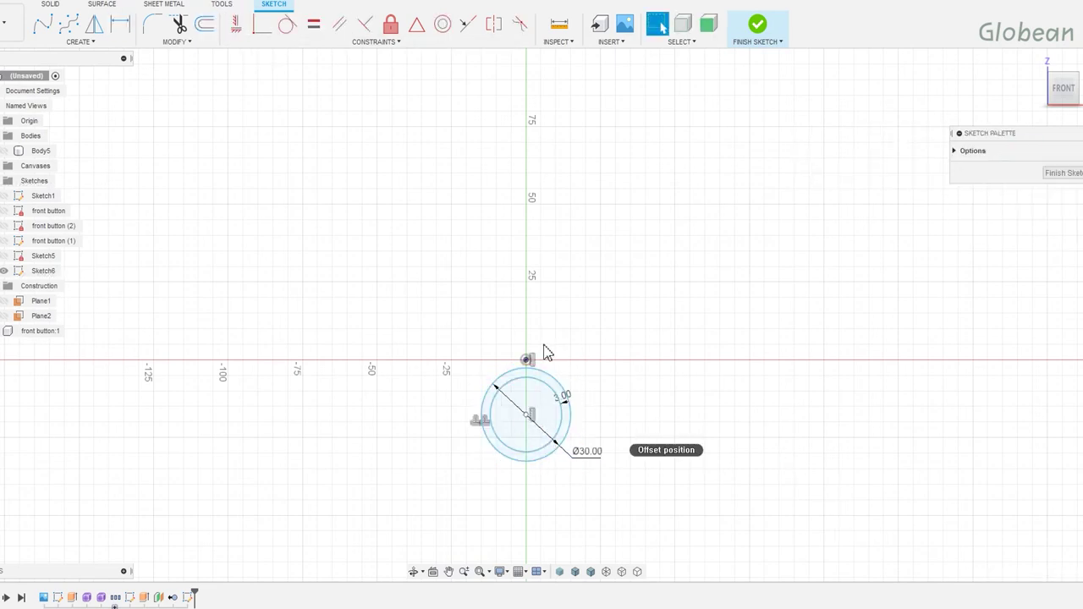
{"action": "scroll", "coordinate": [546, 353], "scroll_direction": "up", "scroll_amount": 1}
{"action": "key", "text": "l"}
{"action": "left_click", "coordinate": [524, 302]}
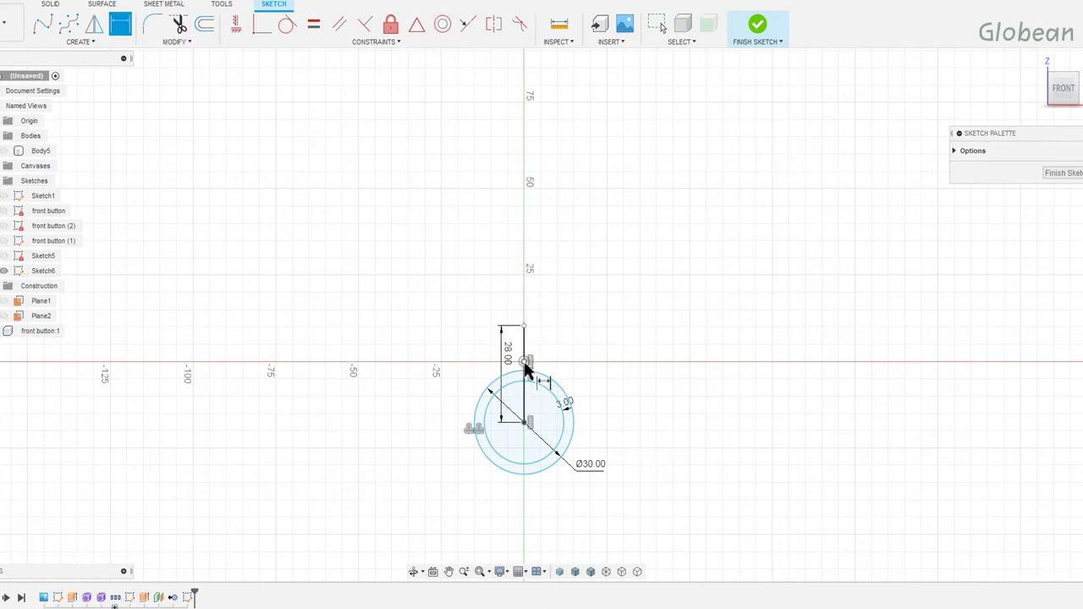
Draw the stem tab outline with lines and dimension its width to 9 mm.
{"action": "key", "text": "Return"}
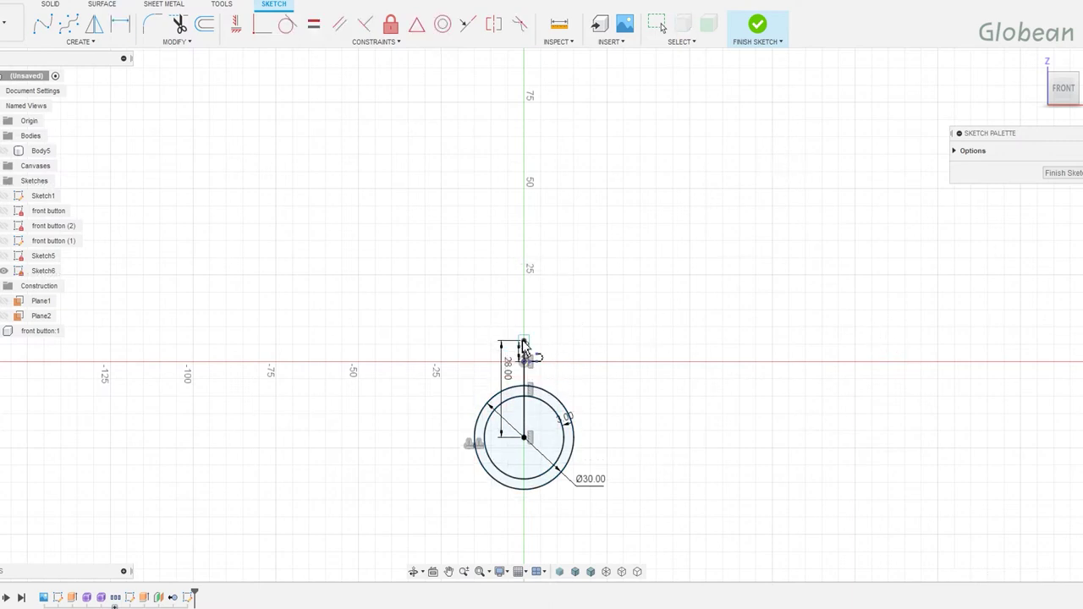
{"action": "left_click", "coordinate": [597, 343]}
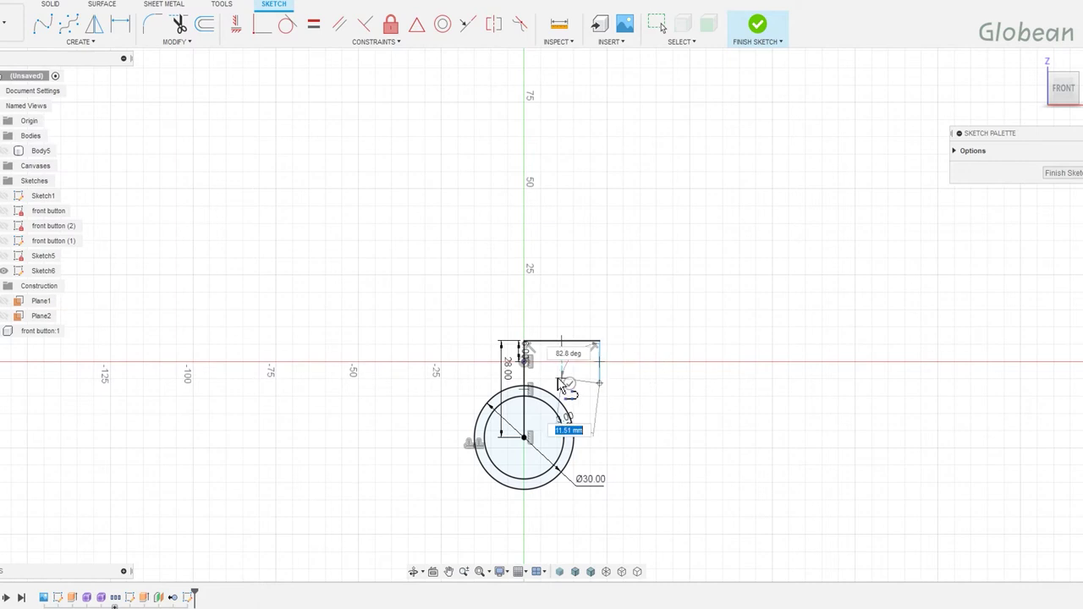
{"action": "left_click", "coordinate": [557, 437]}
{"action": "left_click", "coordinate": [590, 446]}
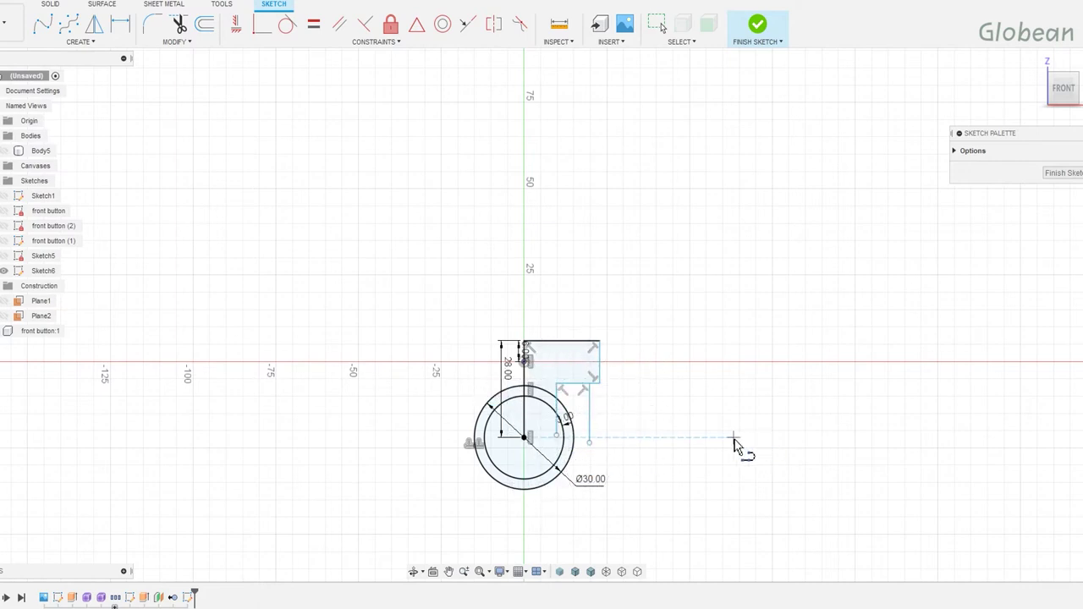
{"action": "key", "text": "Escape"}
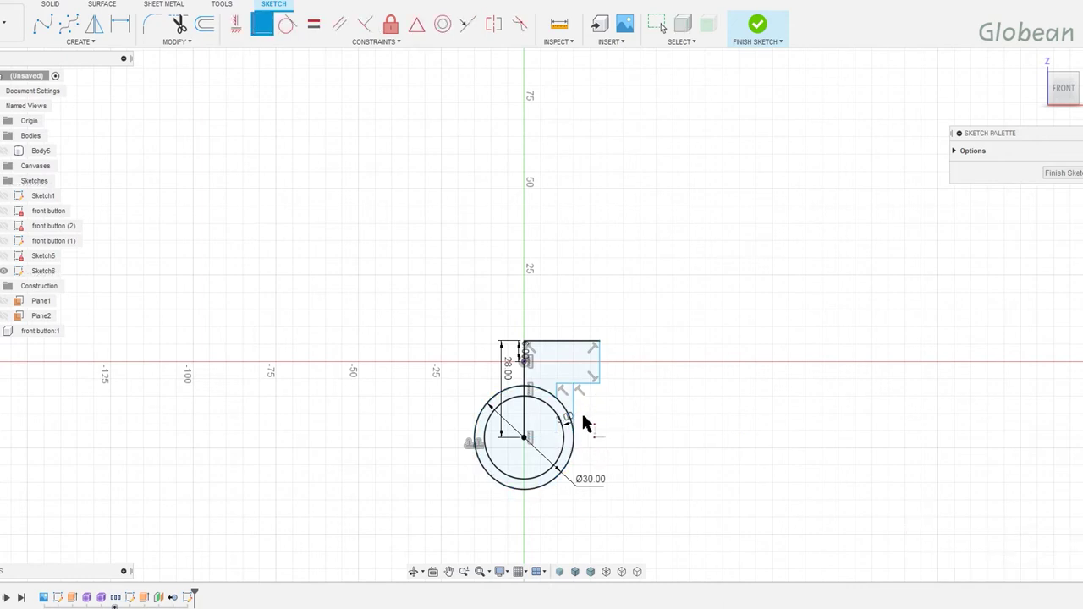
{"action": "key", "text": "d"}
{"action": "left_click", "coordinate": [570, 340]}
{"action": "left_click", "coordinate": [592, 313]}
{"action": "type", "text": "9"}
{"action": "key", "text": "Return"}
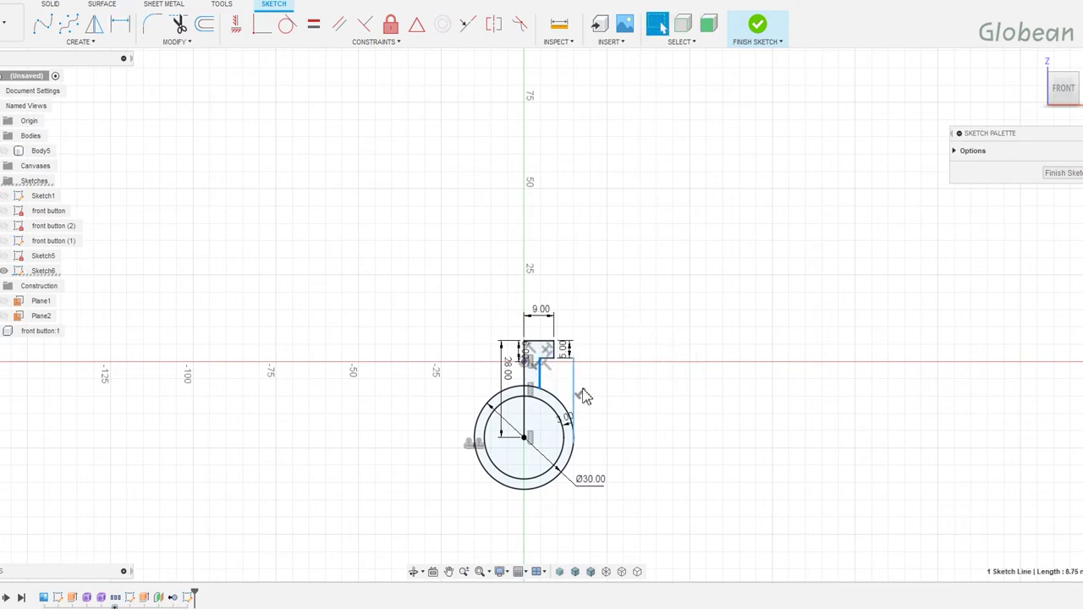
Dimension the stem neck width to 5 mm and place a small circle inside the tab.
{"action": "scroll", "coordinate": [584, 396], "scroll_direction": "up", "scroll_amount": 3}
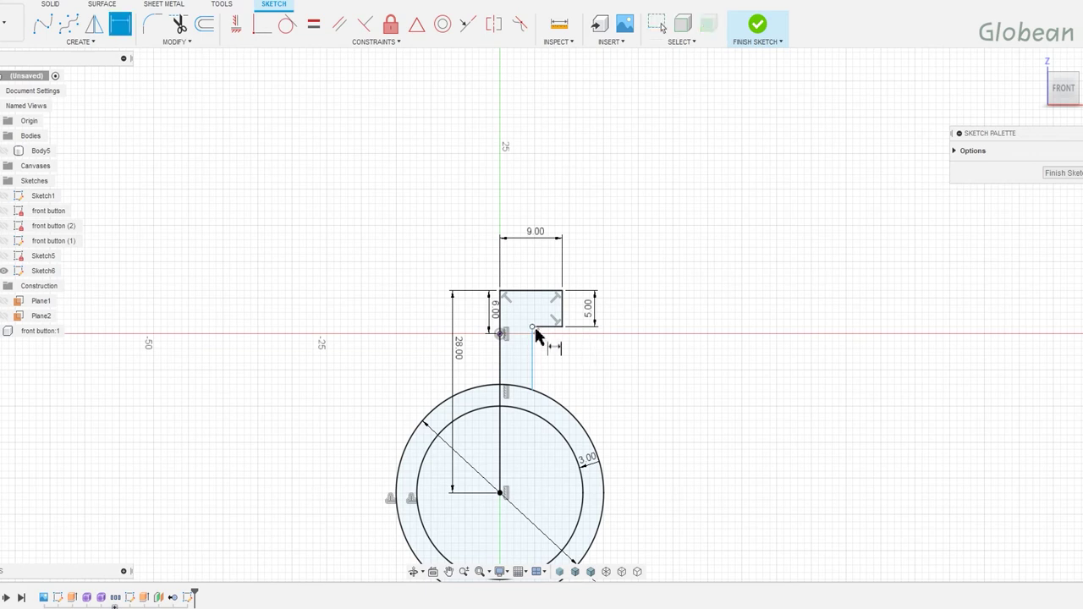
{"action": "left_click", "coordinate": [503, 323]}
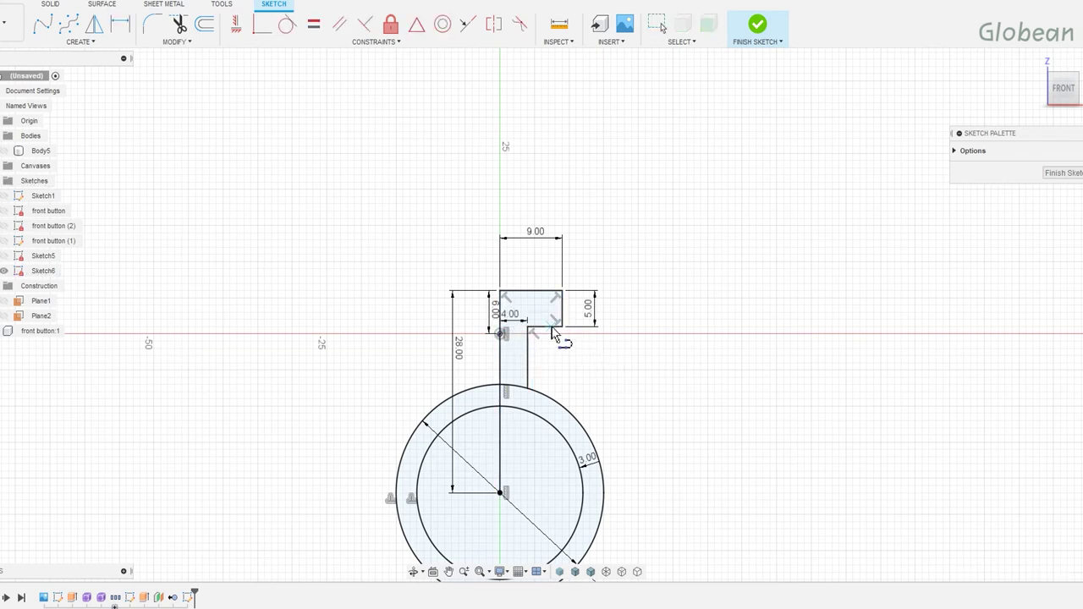
{"action": "left_click", "coordinate": [559, 343]}
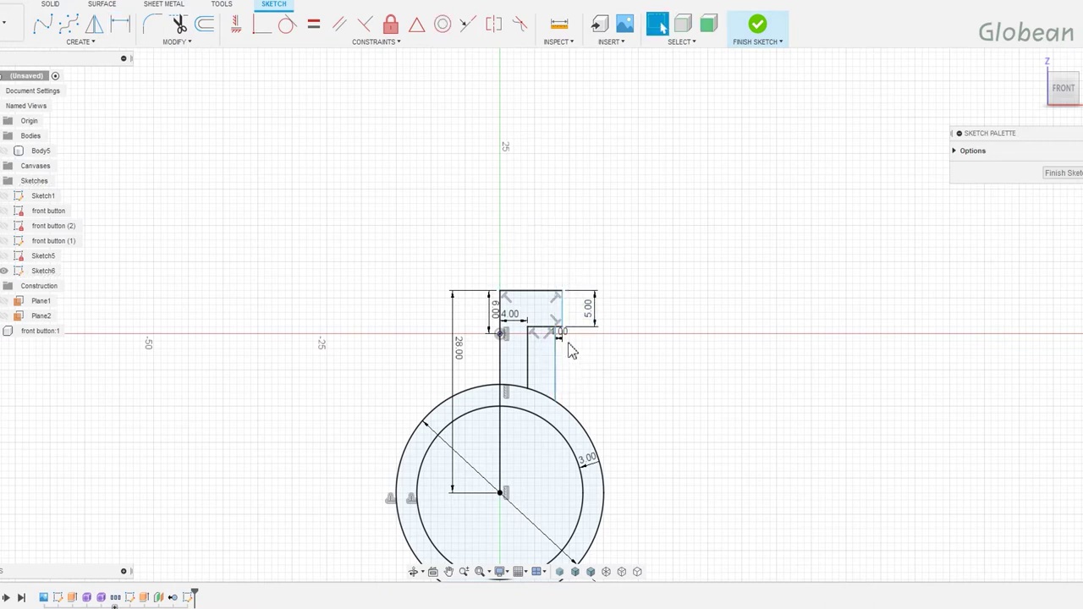
{"action": "left_click", "coordinate": [535, 314]}
{"action": "type", "text": "5"}
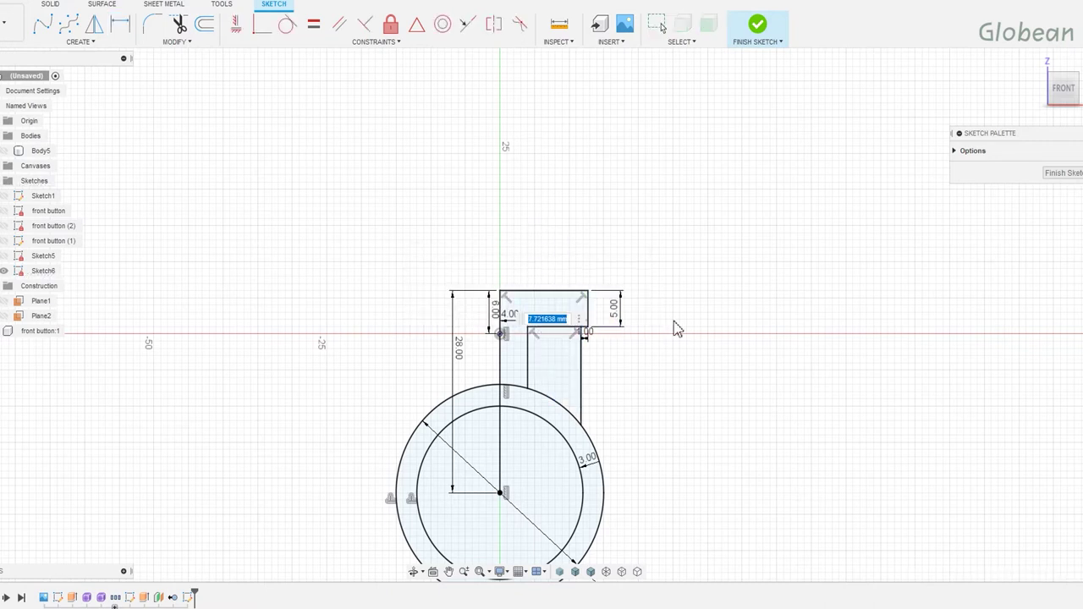
{"action": "key", "text": "Return"}
{"action": "scroll", "coordinate": [584, 356], "scroll_direction": "down", "scroll_amount": 2}
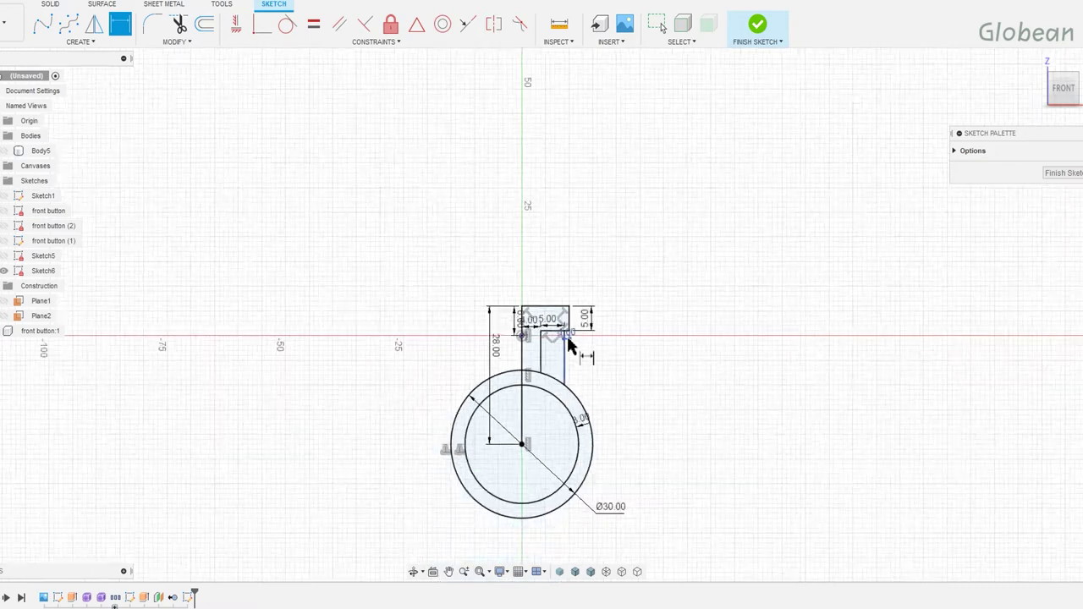
{"action": "scroll", "coordinate": [567, 334], "scroll_direction": "up", "scroll_amount": 5}
{"action": "key", "text": "c"}
{"action": "left_click", "coordinate": [526, 266]}
Make the small circle tangent to the tab's top, right and bottom edges, then trim the excess.
{"action": "left_click", "coordinate": [287, 24]}
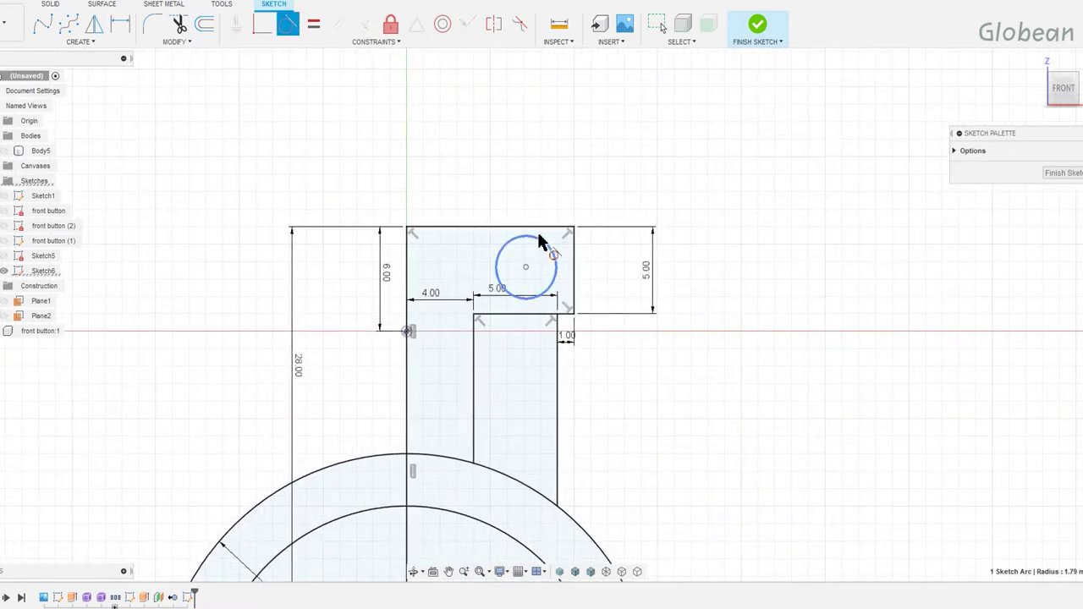
{"action": "left_click", "coordinate": [547, 246]}
{"action": "left_click", "coordinate": [542, 227]}
{"action": "left_click", "coordinate": [574, 271]}
{"action": "left_click", "coordinate": [547, 313]}
{"action": "key", "text": "t"}
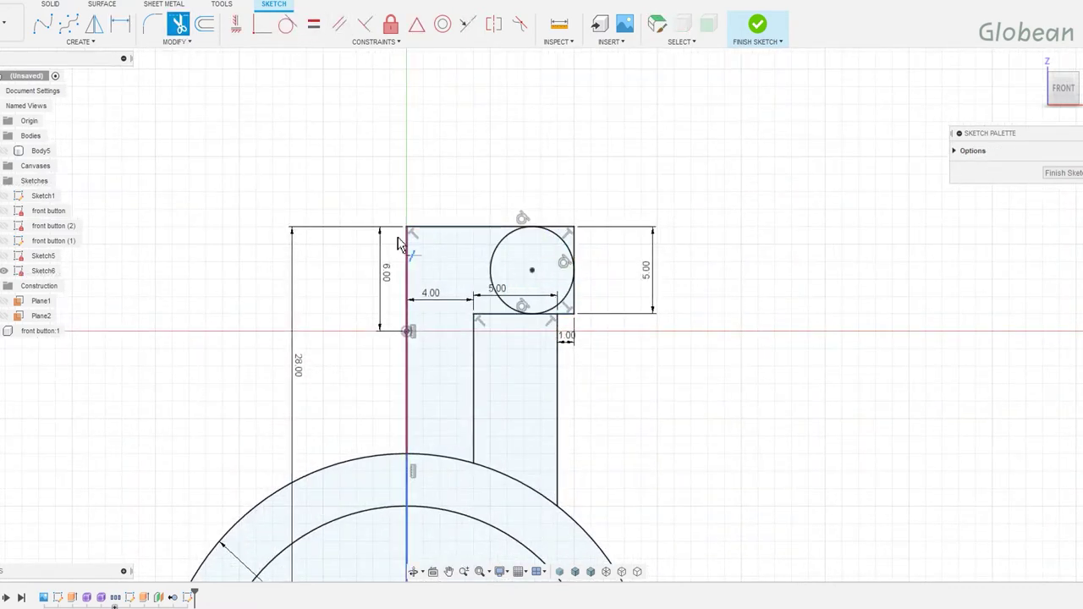
{"action": "left_click", "coordinate": [492, 272]}
{"action": "left_click", "coordinate": [573, 280]}
{"action": "scroll", "coordinate": [523, 211], "scroll_direction": "up", "scroll_amount": 2}
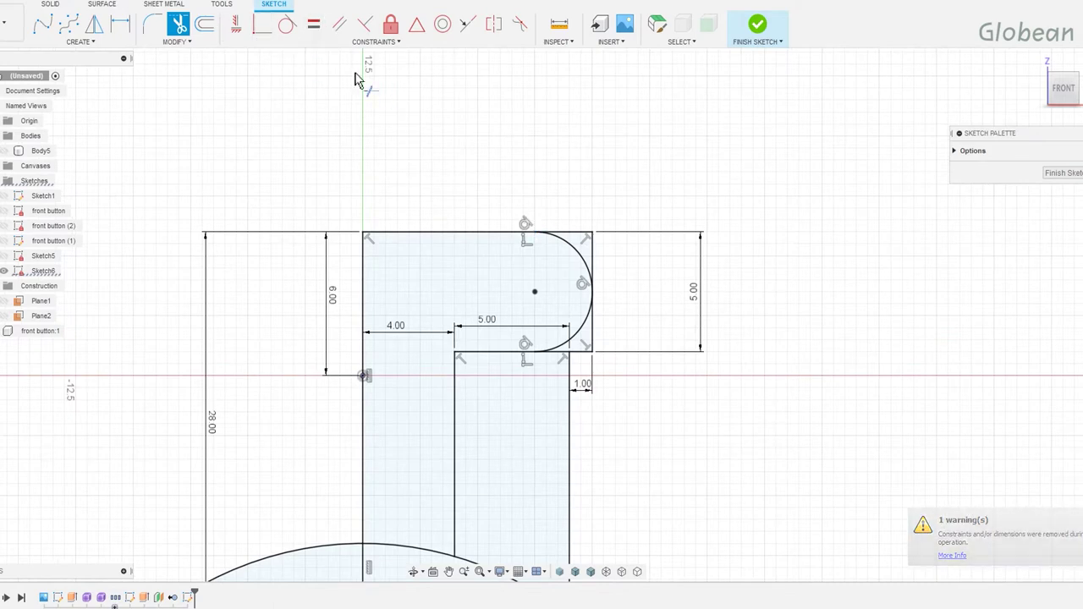
{"action": "key", "text": "Escape"}
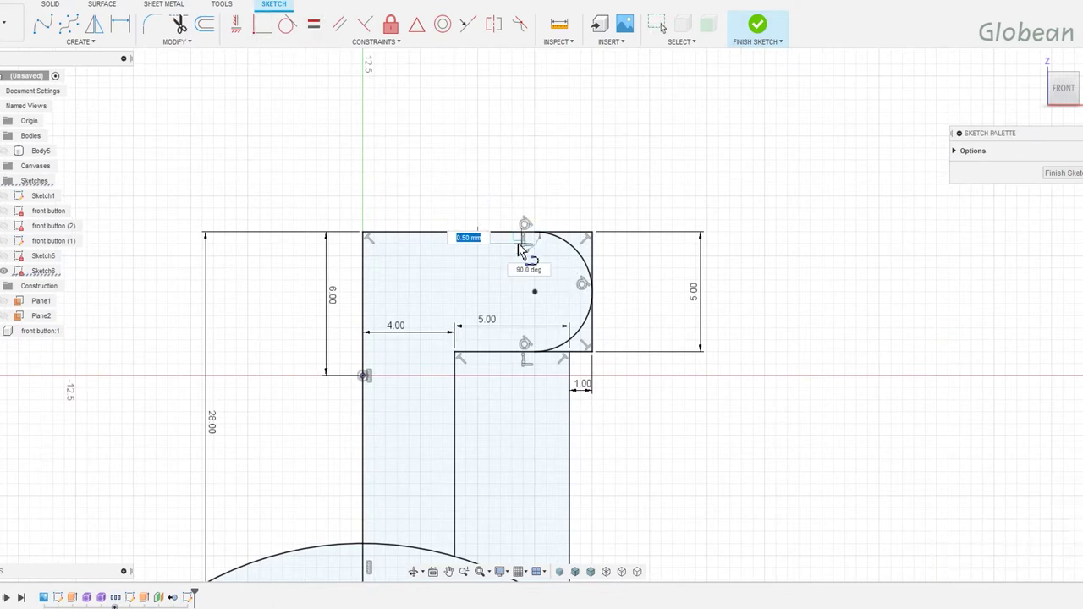
Dimension the short step at the top of the head to 0.5 mm.
{"action": "key", "text": "Escape"}
{"action": "scroll", "coordinate": [535, 243], "scroll_direction": "up", "scroll_amount": 2}
{"action": "left_click", "coordinate": [528, 233]}
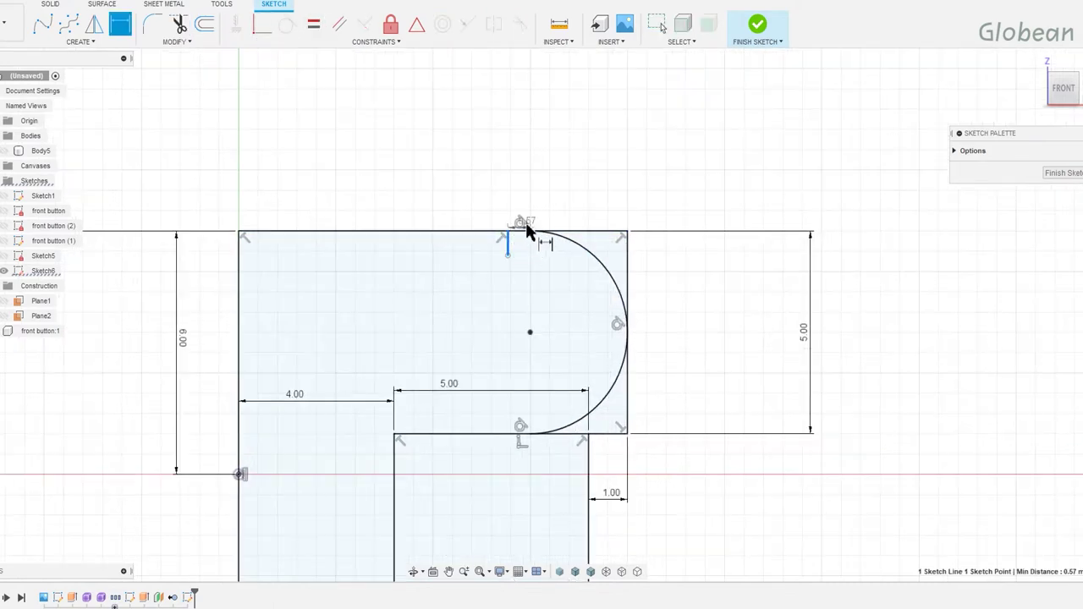
{"action": "left_click", "coordinate": [526, 220]}
{"action": "type", "text": "0.5"}
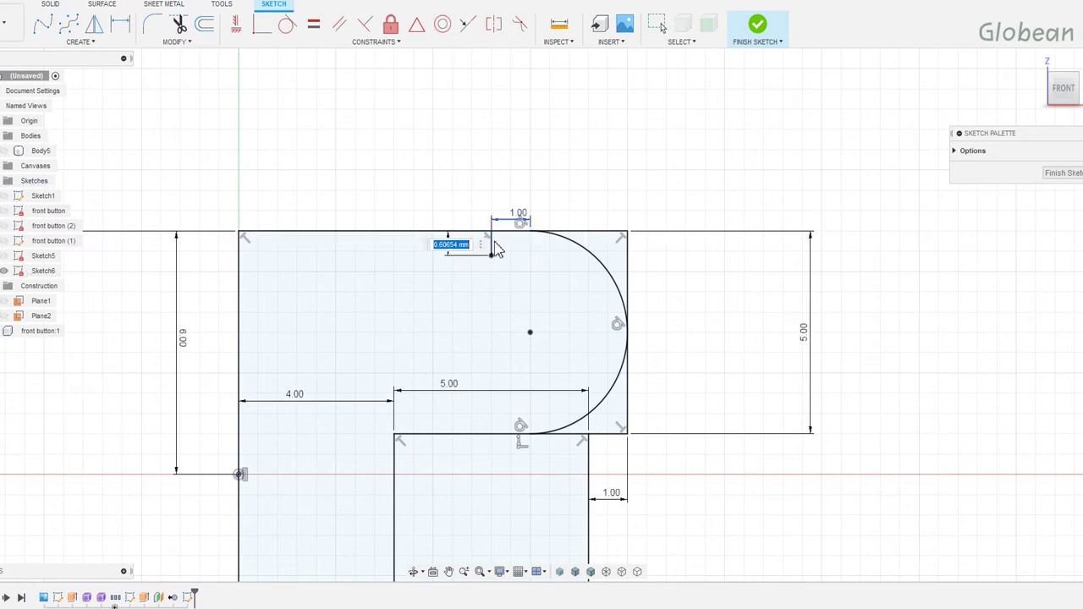
{"action": "key", "text": "Return"}
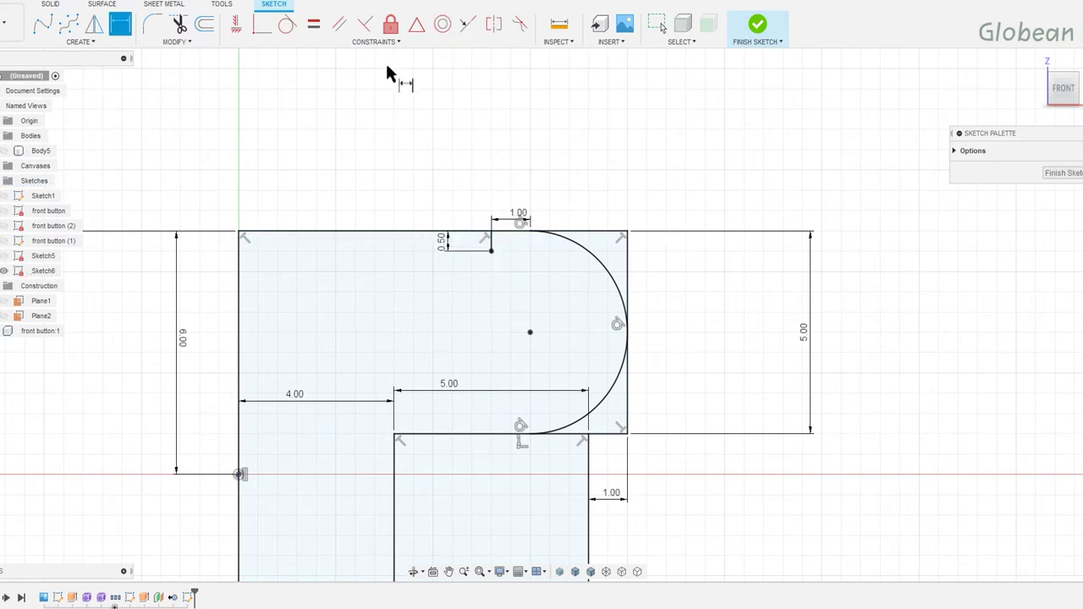
Draw a 3-point arc from the step to the left edge and dimension it R30.
{"action": "left_click", "coordinate": [80, 42]}
{"action": "left_click", "coordinate": [161, 107]}
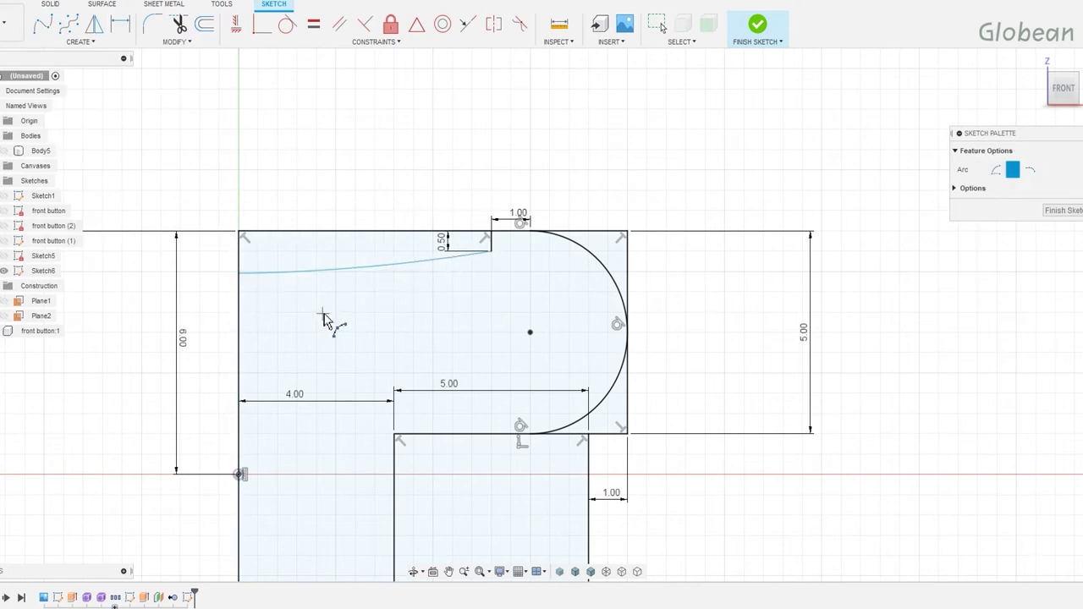
{"action": "left_click", "coordinate": [219, 272]}
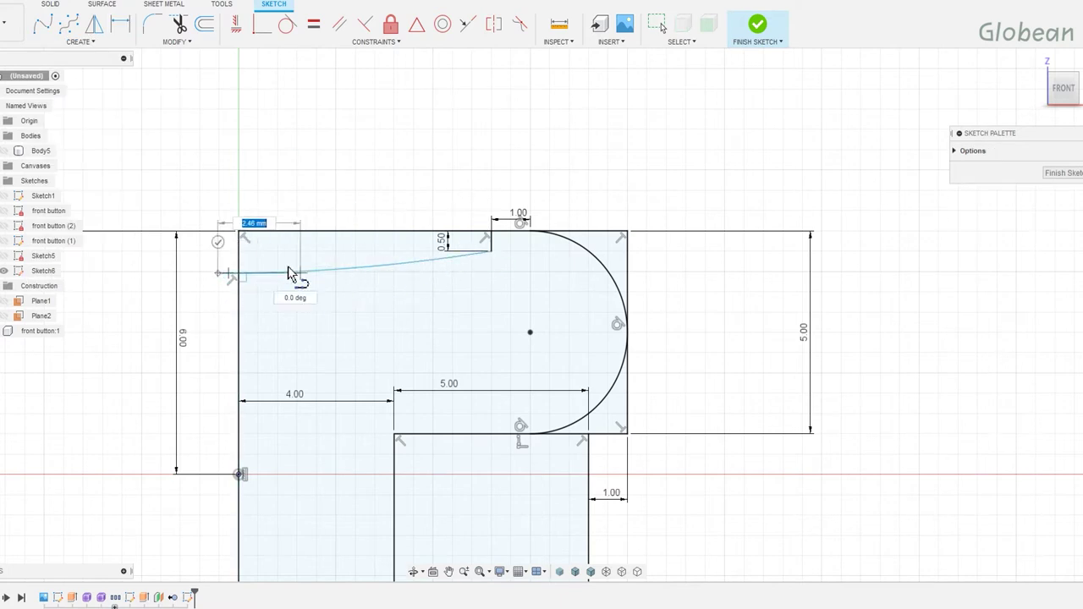
{"action": "left_click", "coordinate": [382, 261]}
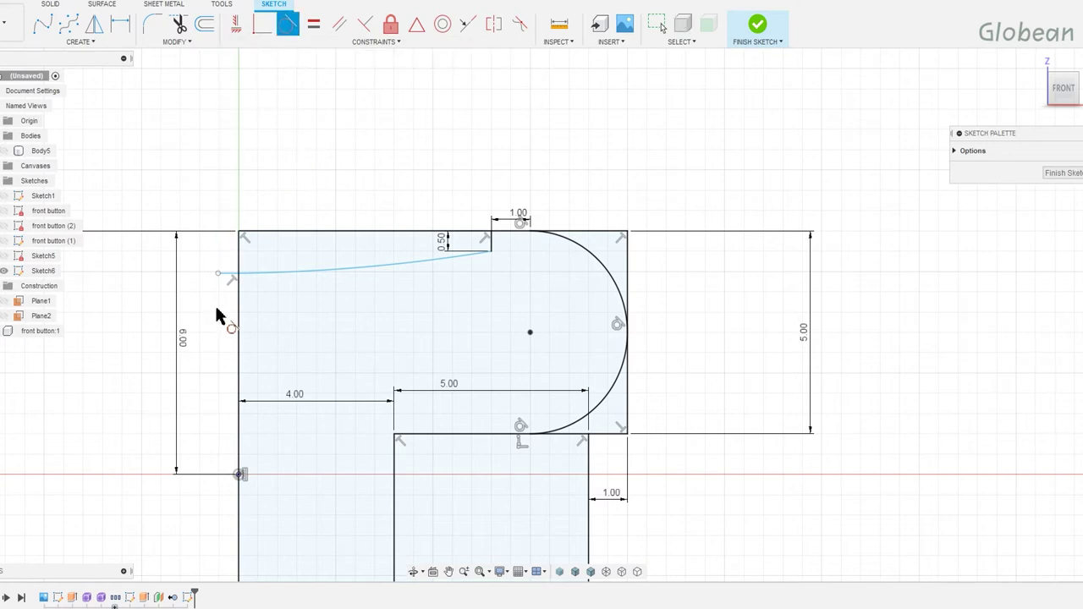
{"action": "key", "text": "Escape"}
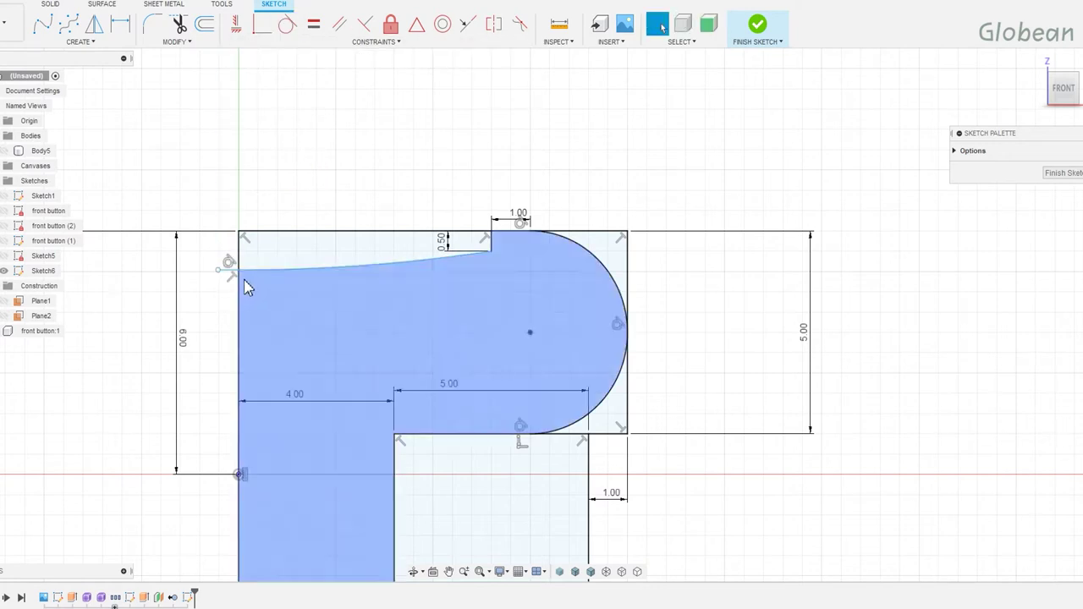
{"action": "left_click", "coordinate": [224, 271]}
{"action": "key", "text": "d"}
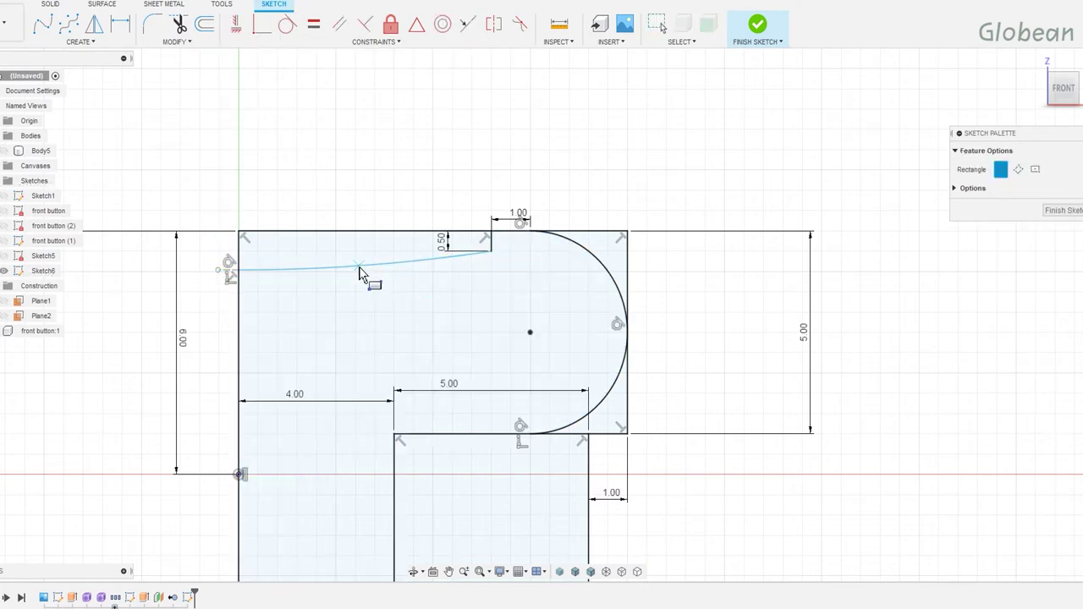
{"action": "left_click", "coordinate": [381, 284]}
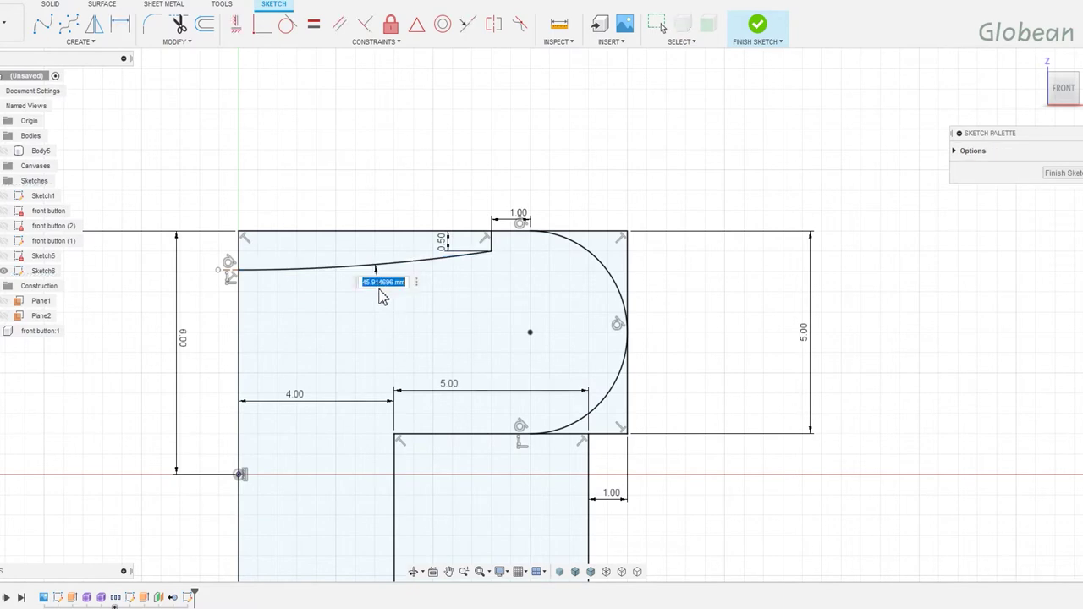
{"action": "type", "text": "30"}
{"action": "key", "text": "Return"}
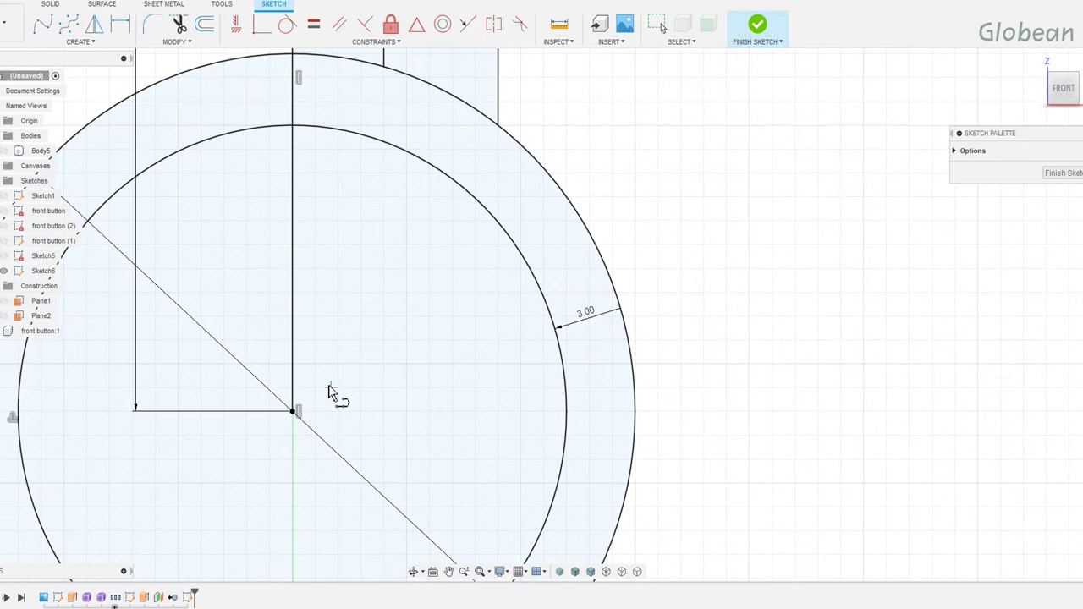
Draw a line from the ring centre to the outer circle at 60° from vertical.
{"action": "left_click", "coordinate": [295, 410]}
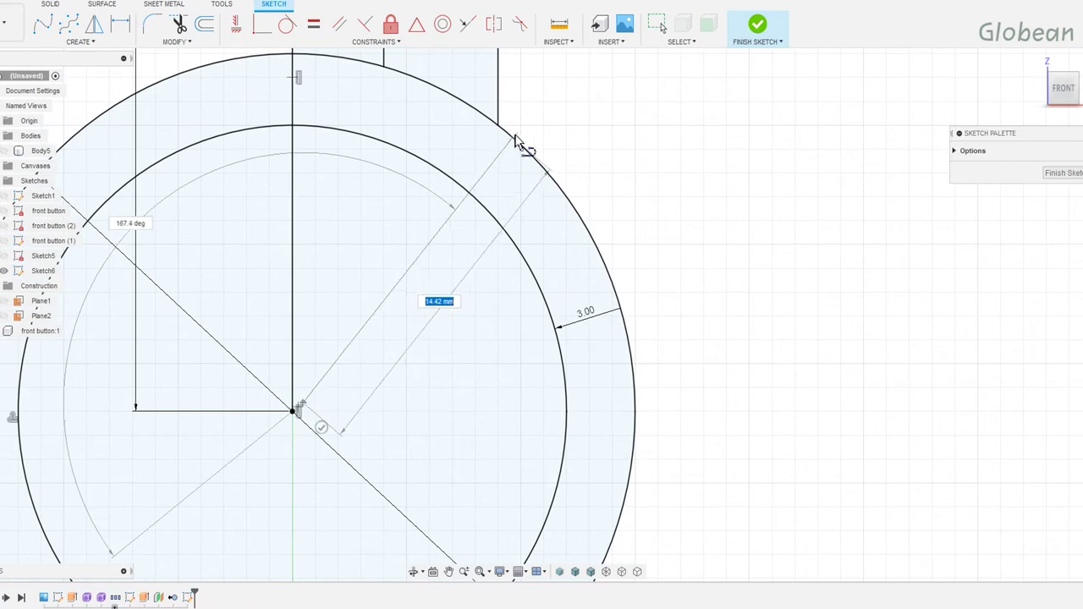
{"action": "left_click", "coordinate": [517, 140]}
{"action": "left_click", "coordinate": [360, 338]}
{"action": "left_click", "coordinate": [294, 300]}
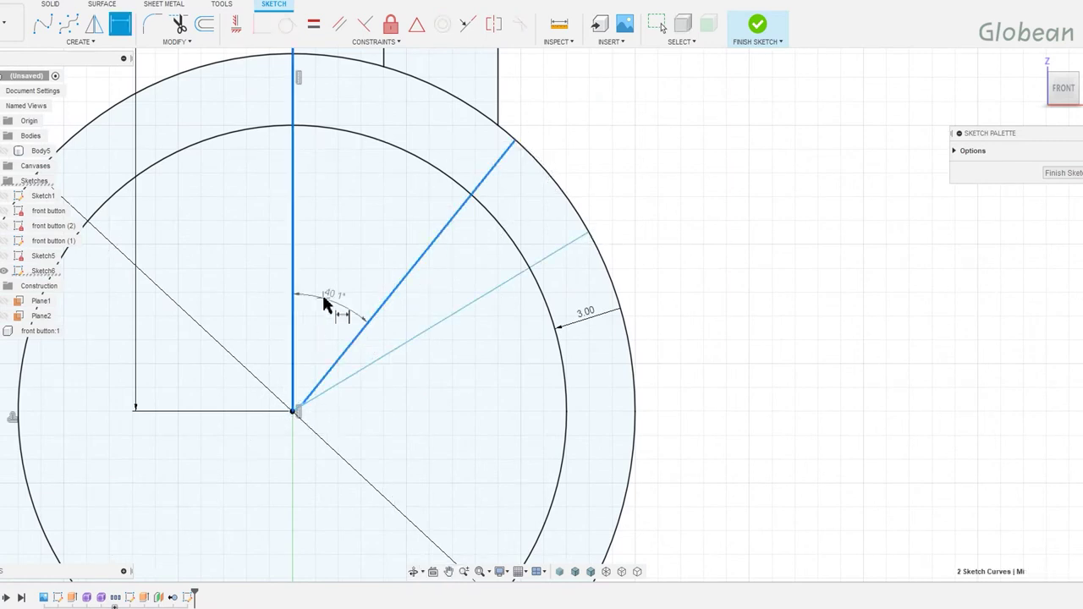
{"action": "left_click", "coordinate": [446, 329]}
{"action": "left_click", "coordinate": [293, 280]}
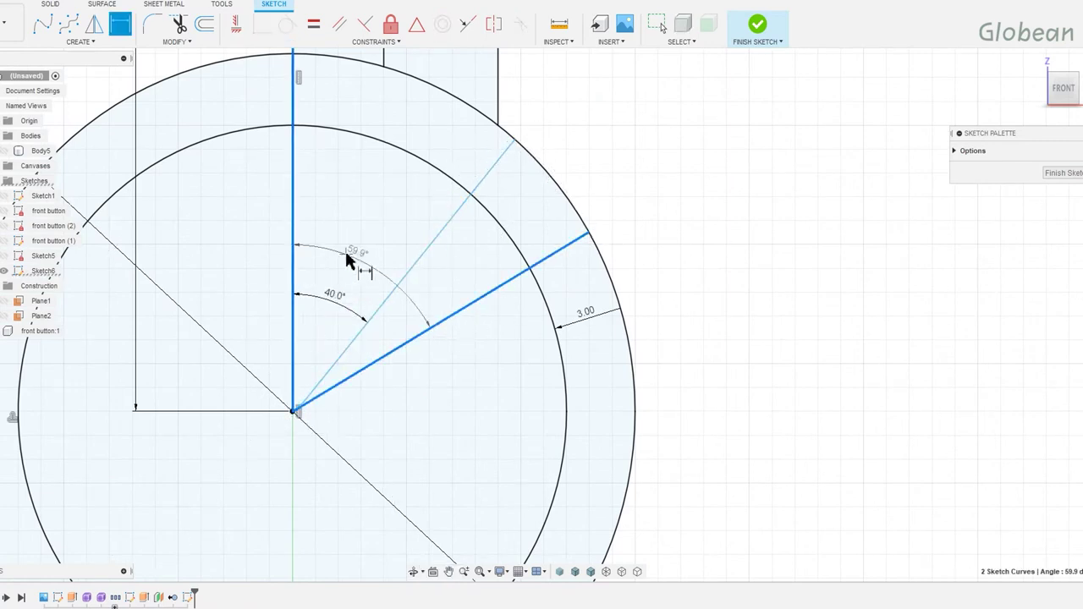
{"action": "left_click", "coordinate": [354, 252]}
{"action": "scroll", "coordinate": [426, 249], "scroll_direction": "down", "scroll_amount": 5}
{"action": "mouse_move", "coordinate": [371, 79]}
{"action": "middle_mouse_down"}
{"action": "mouse_move", "coordinate": [374, 196]}
{"action": "mouse_move", "coordinate": [372, 141]}
{"action": "middle_mouse_up"}
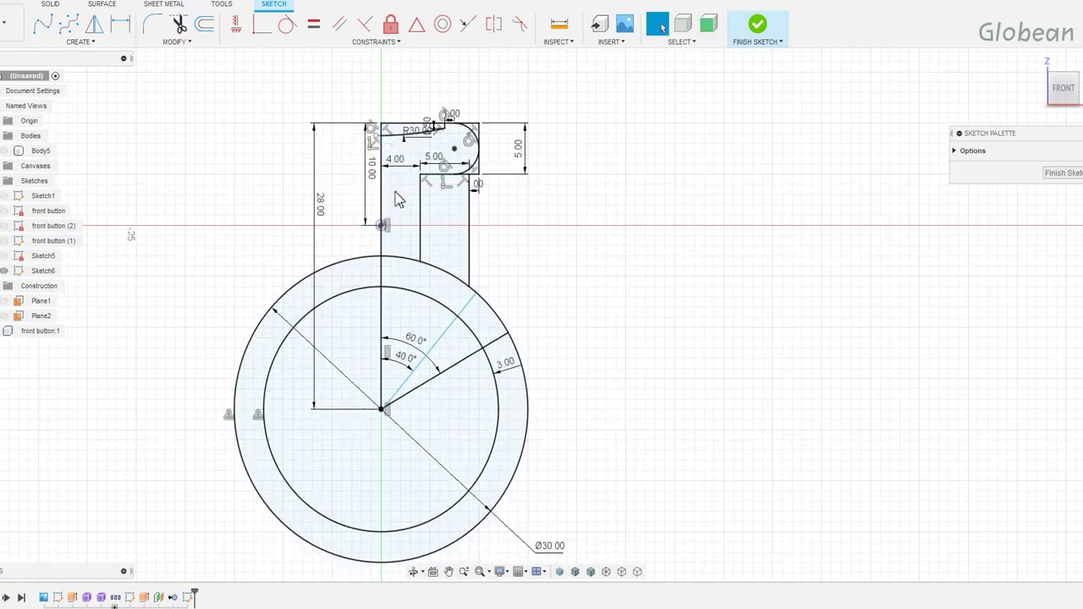
{"action": "scroll", "coordinate": [556, 223], "scroll_direction": "down", "scroll_amount": 2}
Revolve the two cap profiles about the vertical line into Body20.
{"action": "left_click", "coordinate": [757, 26]}
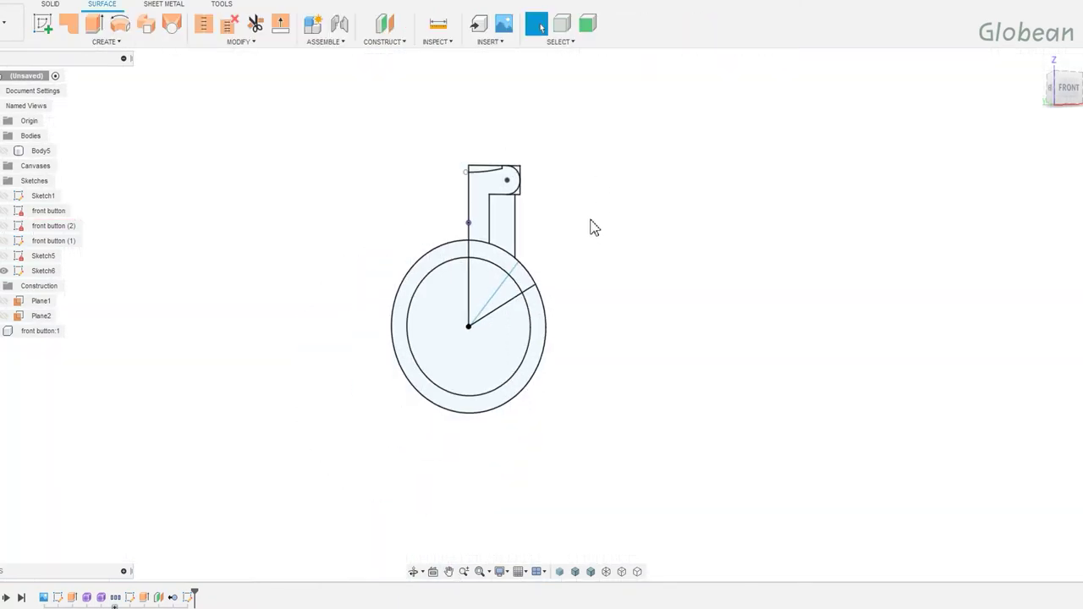
{"action": "left_click", "coordinate": [4, 151]}
{"action": "mouse_move", "coordinate": [354, 295]}
{"action": "middle_mouse_down", "text": "shift"}
{"action": "mouse_move", "coordinate": [508, 291]}
{"action": "mouse_move", "coordinate": [528, 251]}
{"action": "mouse_move", "coordinate": [536, 268]}
{"action": "mouse_move", "coordinate": [257, 241]}
{"action": "middle_mouse_up", "text": "shift"}
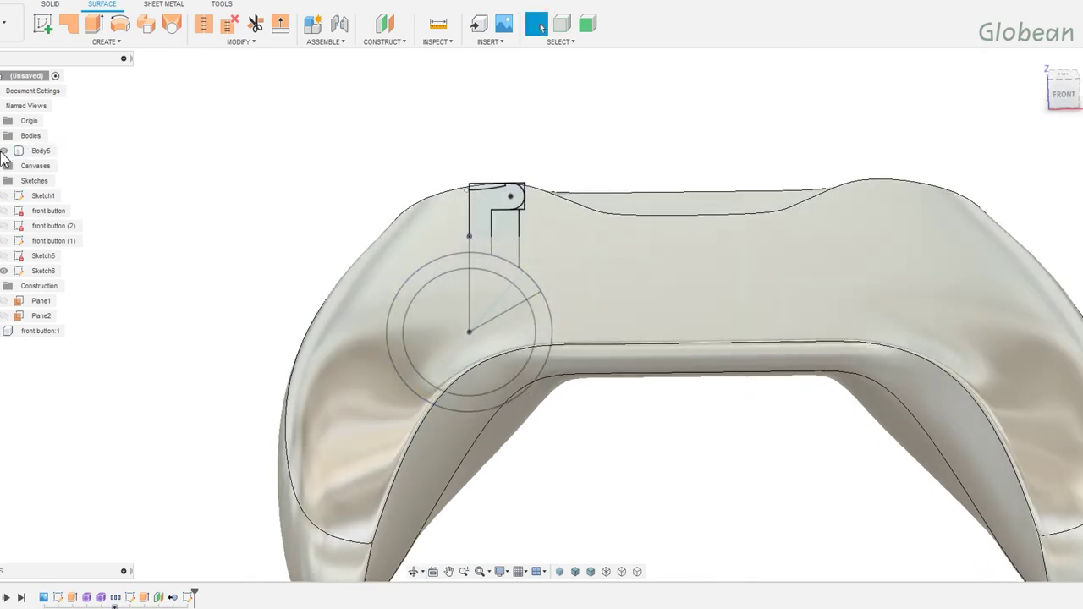
{"action": "left_click", "coordinate": [5, 150]}
{"action": "left_click", "coordinate": [484, 269]}
{"action": "left_click", "coordinate": [479, 207], "text": "shift"}
{"action": "left_click", "coordinate": [50, 3]}
{"action": "left_click", "coordinate": [94, 24]}
{"action": "left_click", "coordinate": [467, 233]}
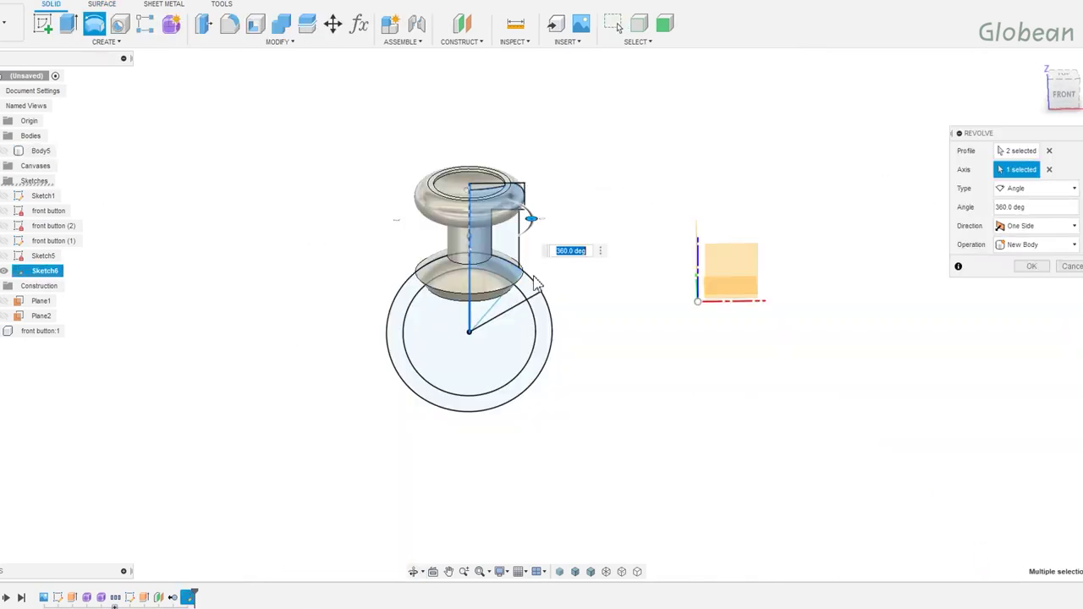
{"action": "left_click", "coordinate": [1017, 268]}
Check Body20 on the controller, then hide it and the controller body and show Sketch6.
{"action": "left_click", "coordinate": [5, 151]}
{"action": "mouse_move", "coordinate": [416, 278]}
{"action": "middle_mouse_down", "text": "shift"}
{"action": "mouse_move", "coordinate": [483, 285]}
{"action": "mouse_move", "coordinate": [513, 249]}
{"action": "mouse_move", "coordinate": [525, 254]}
{"action": "middle_mouse_up", "text": "shift"}
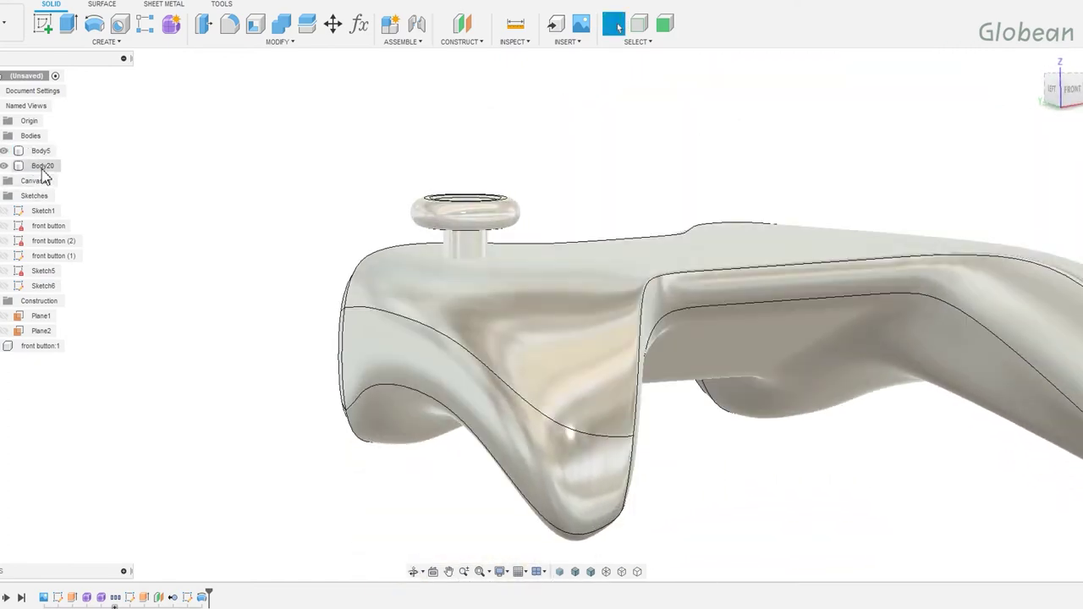
{"action": "double_click", "coordinate": [42, 285]}
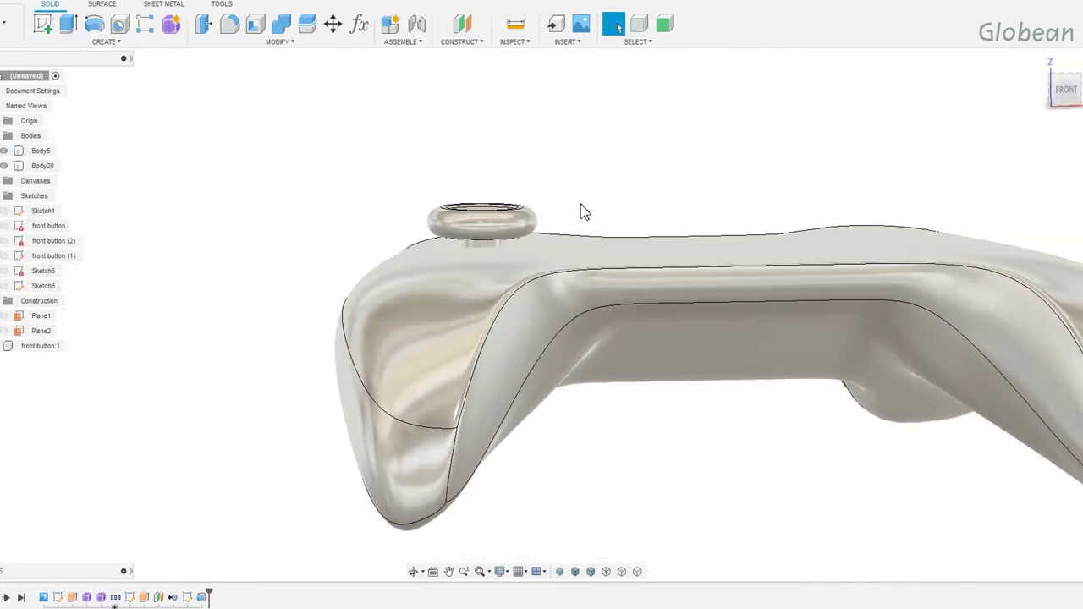
{"action": "left_click", "coordinate": [4, 165]}
{"action": "left_click", "coordinate": [4, 285]}
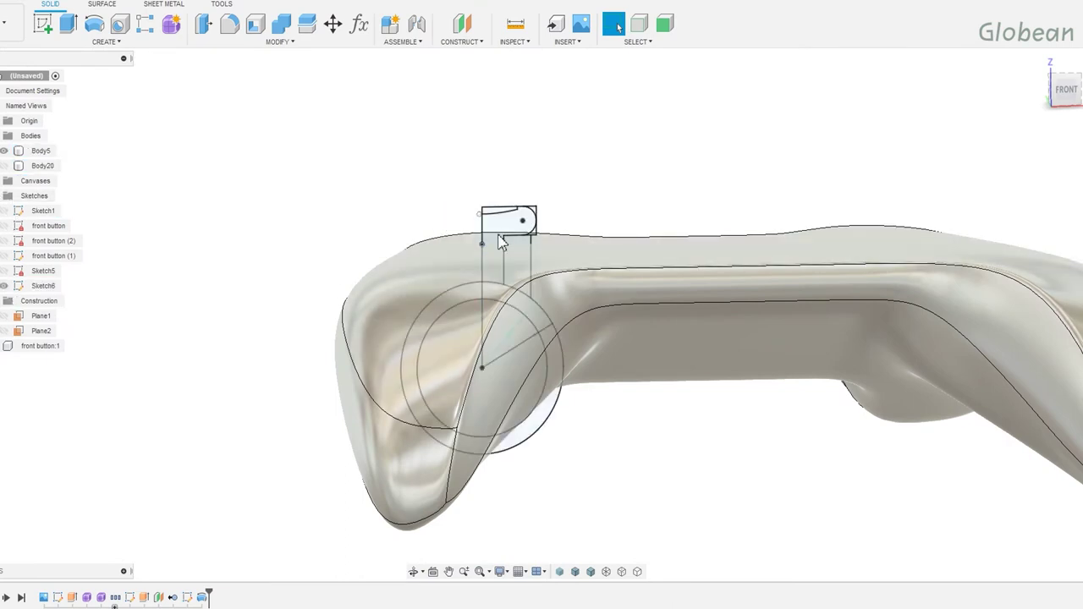
{"action": "left_click", "coordinate": [4, 151]}
Revolve the arc-topped cap and ring segment profiles into Body21, then hide Sketch6.
{"action": "left_click", "coordinate": [539, 323]}
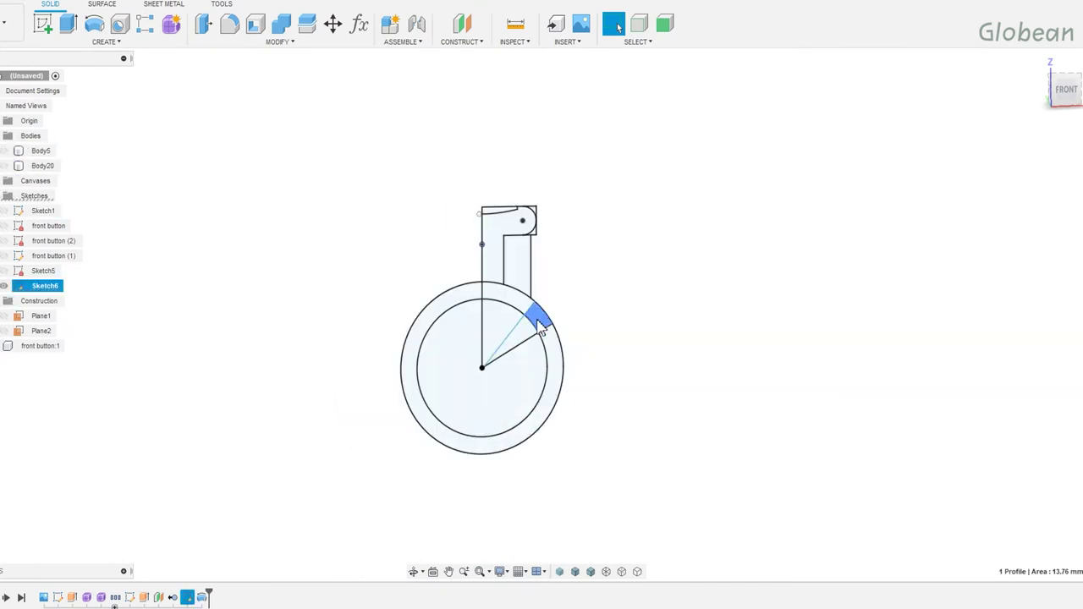
{"action": "left_click", "coordinate": [493, 268], "text": "shift"}
{"action": "left_click", "coordinate": [96, 28]}
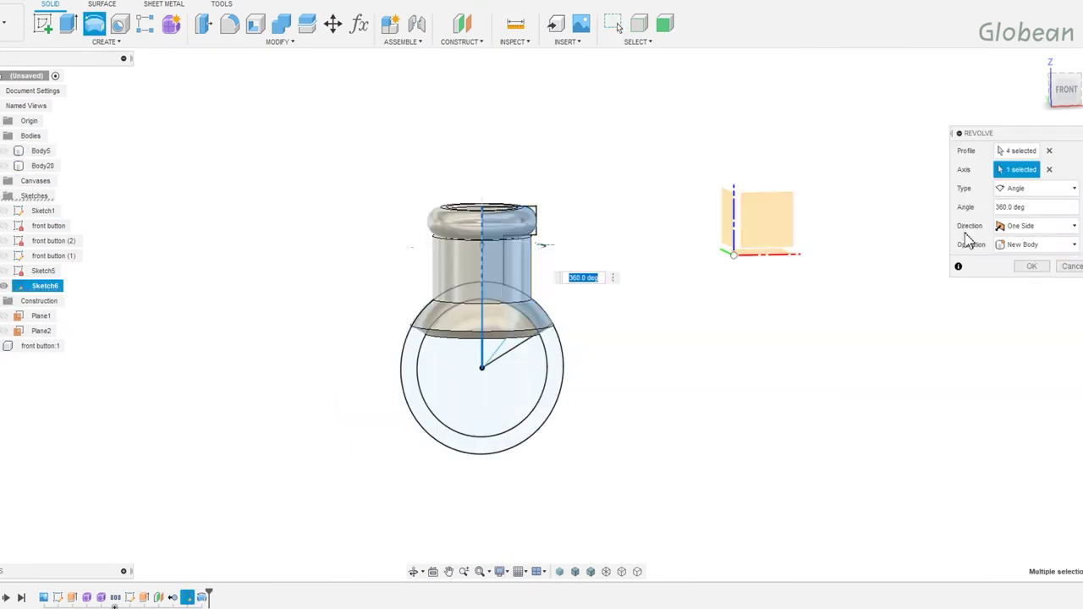
{"action": "left_click", "coordinate": [1029, 267]}
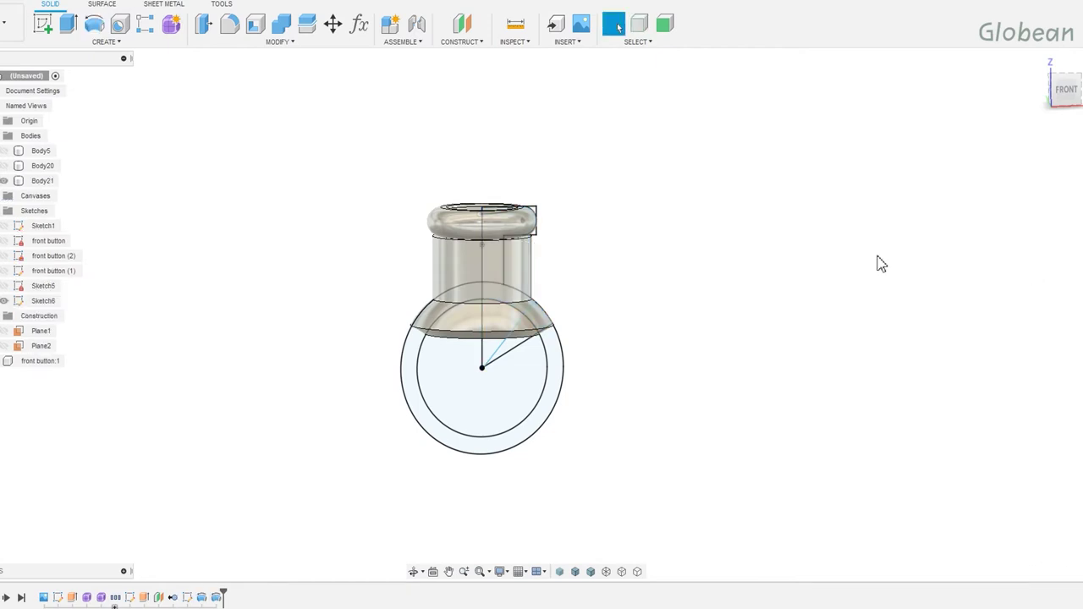
{"action": "left_click", "coordinate": [4, 301]}
{"action": "left_click", "coordinate": [4, 300]}
{"action": "left_click", "coordinate": [5, 300]}
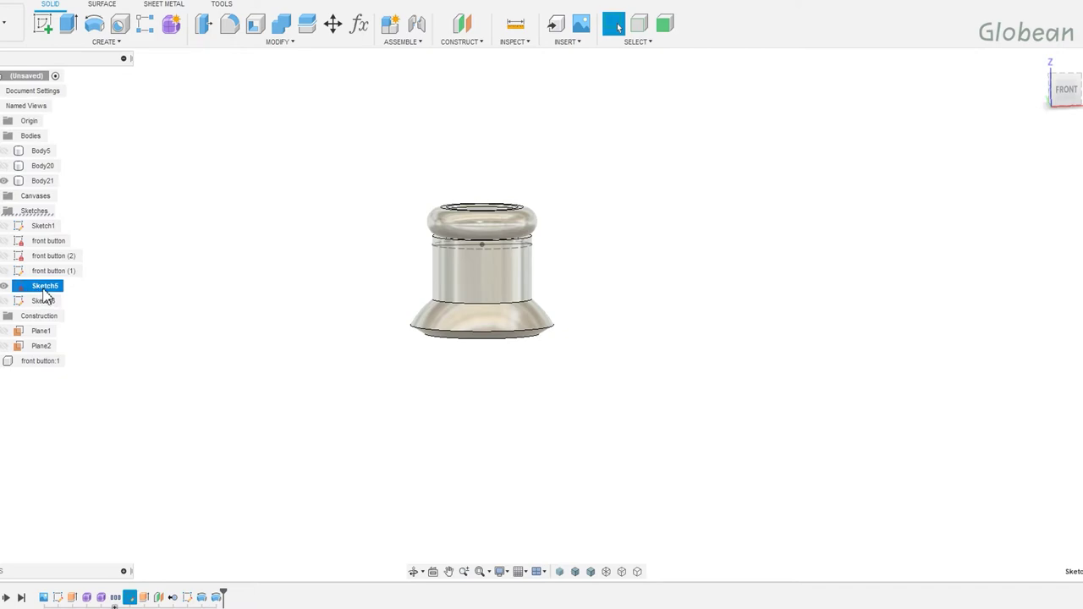
Edit Sketch5 and offset the Ø18 circle outward into a ring.
{"action": "right_click", "coordinate": [44, 293]}
{"action": "left_click", "coordinate": [73, 337]}
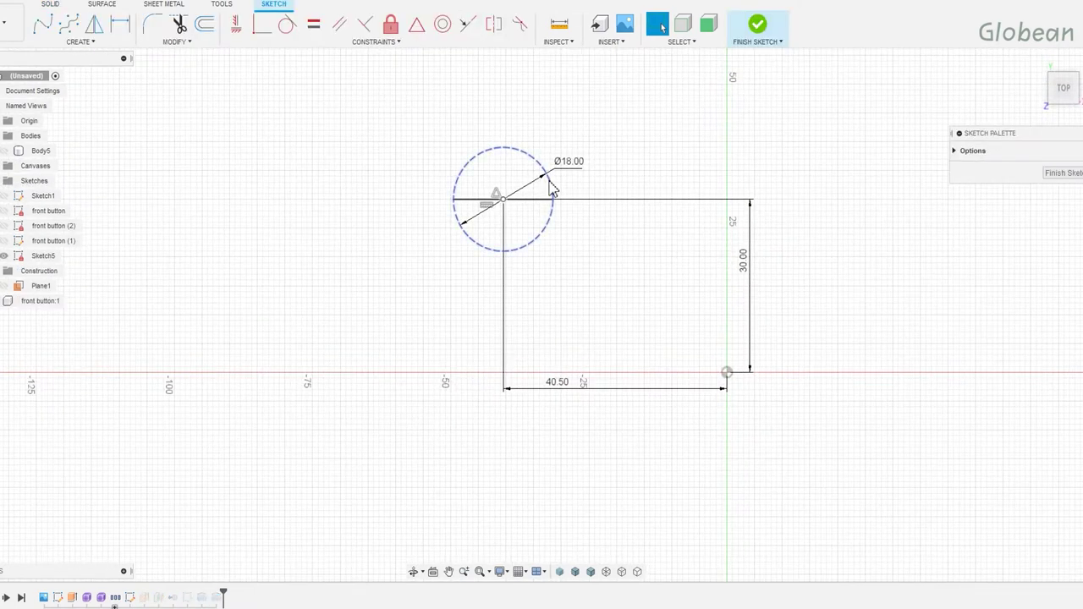
{"action": "key", "text": "o"}
{"action": "left_click", "coordinate": [551, 190]}
{"action": "type", "text": "0."}
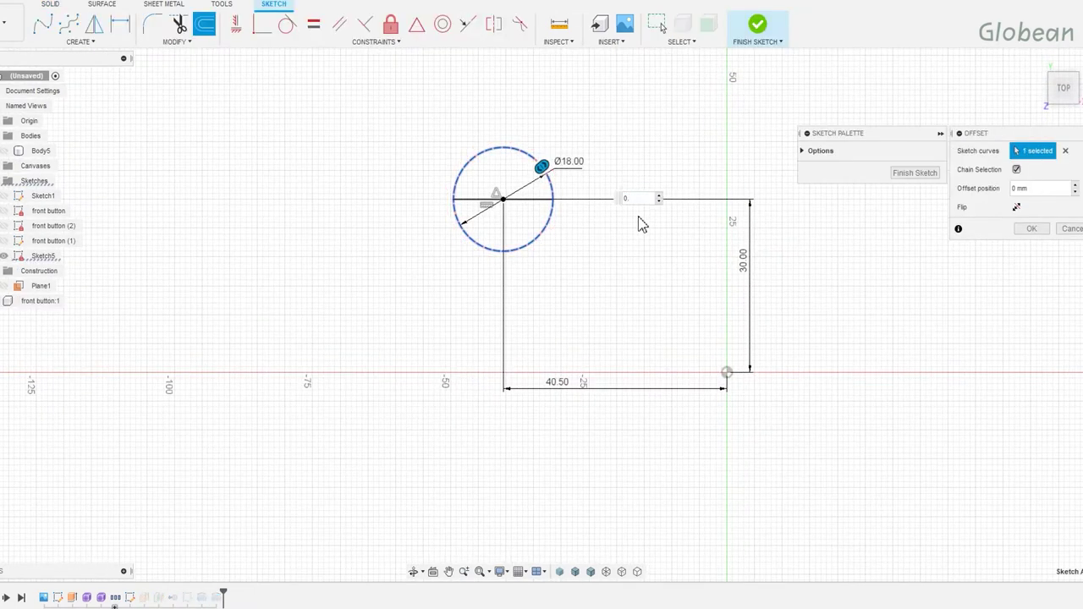
{"action": "key", "text": "Return"}
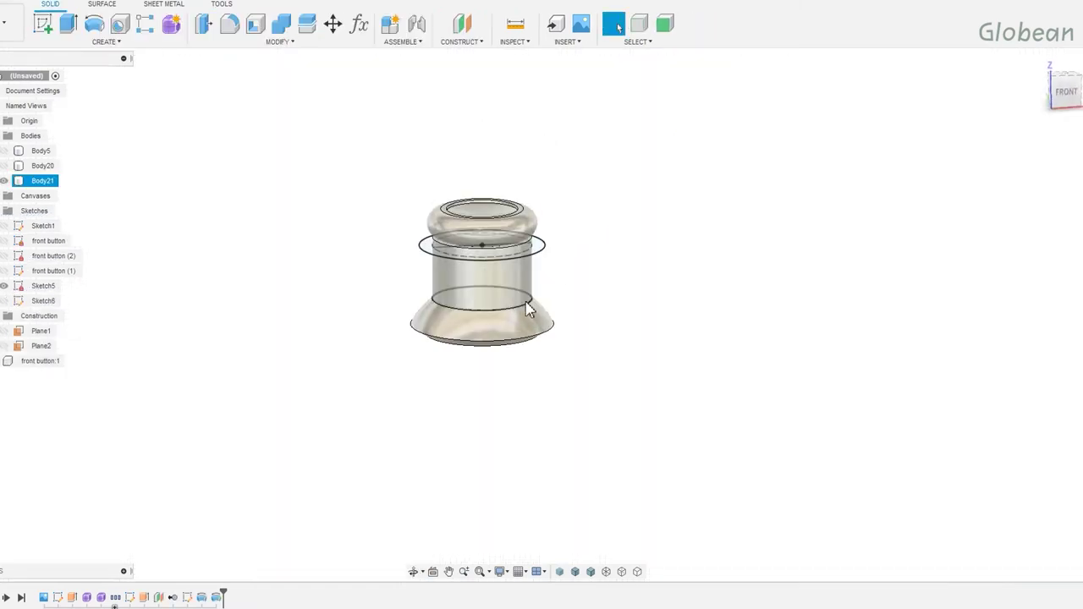
Show the controller body Body5 and select the ring profile for extrusion.
{"action": "left_click", "coordinate": [38, 150]}
{"action": "left_click", "coordinate": [5, 151]}
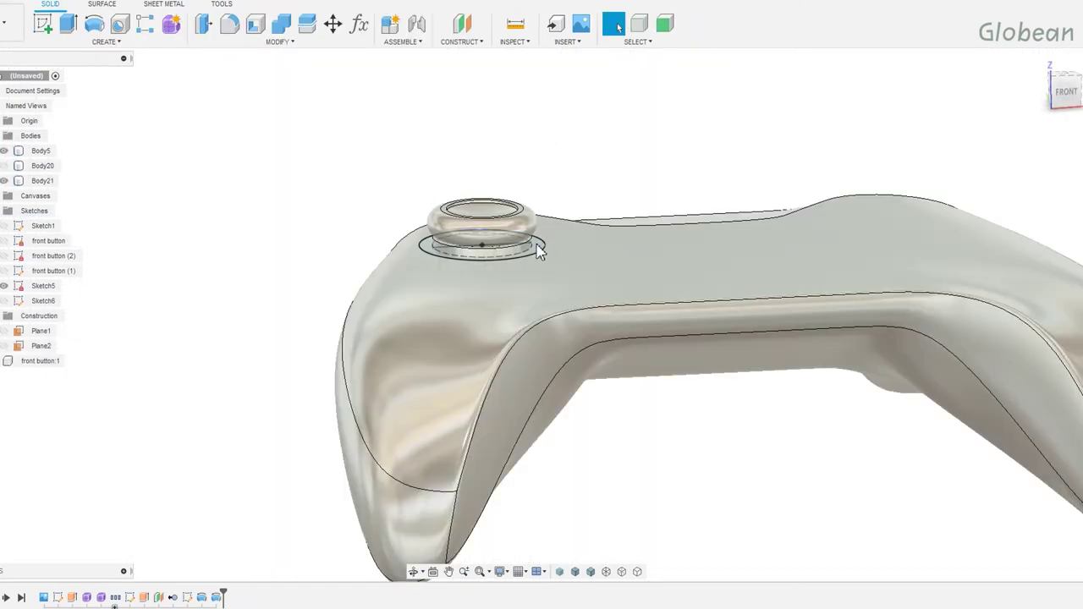
{"action": "key", "text": "e"}
{"action": "left_click", "coordinate": [546, 251]}
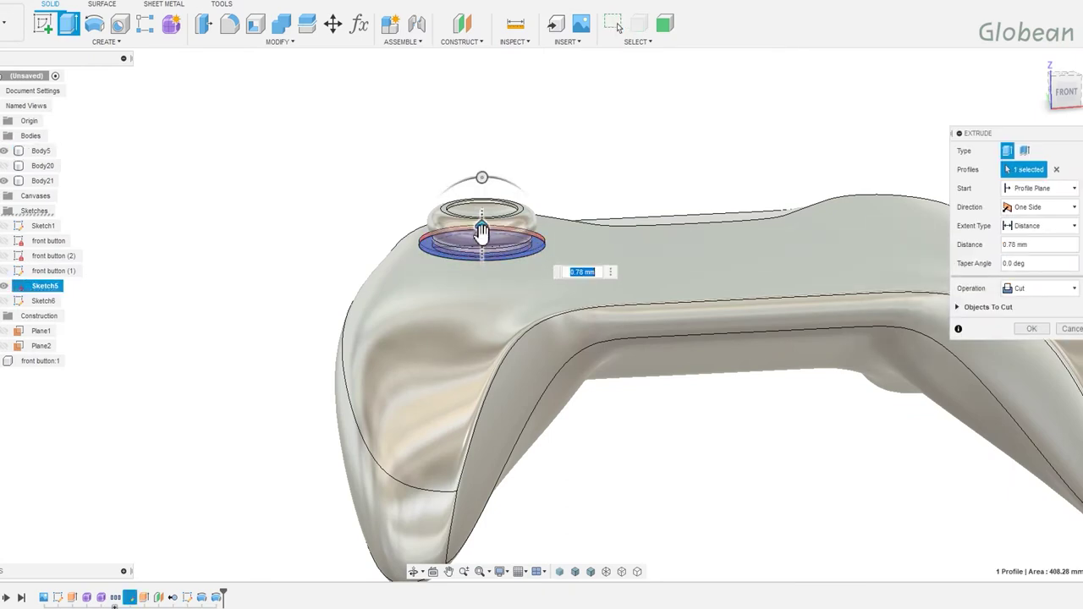
Set the ring extrusion to Two Sides, 1 mm and 3 mm, as a New Body.
{"action": "middle_click_drag", "start_coordinate": [550, 254], "coordinate": [550, 248], "text": "shift"}
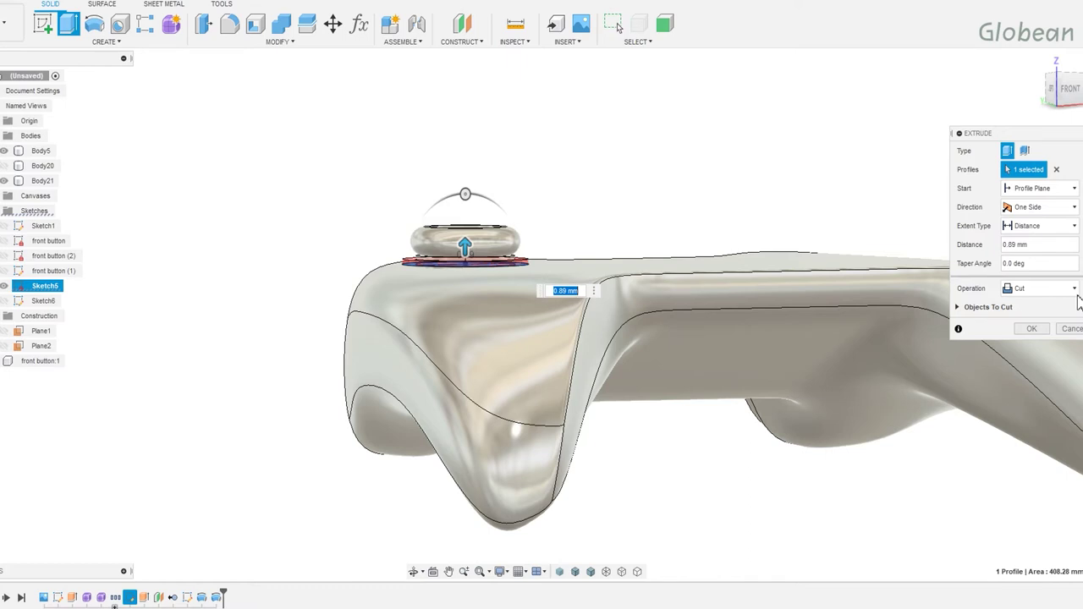
{"action": "left_click", "coordinate": [1052, 208]}
{"action": "left_click", "coordinate": [1033, 230]}
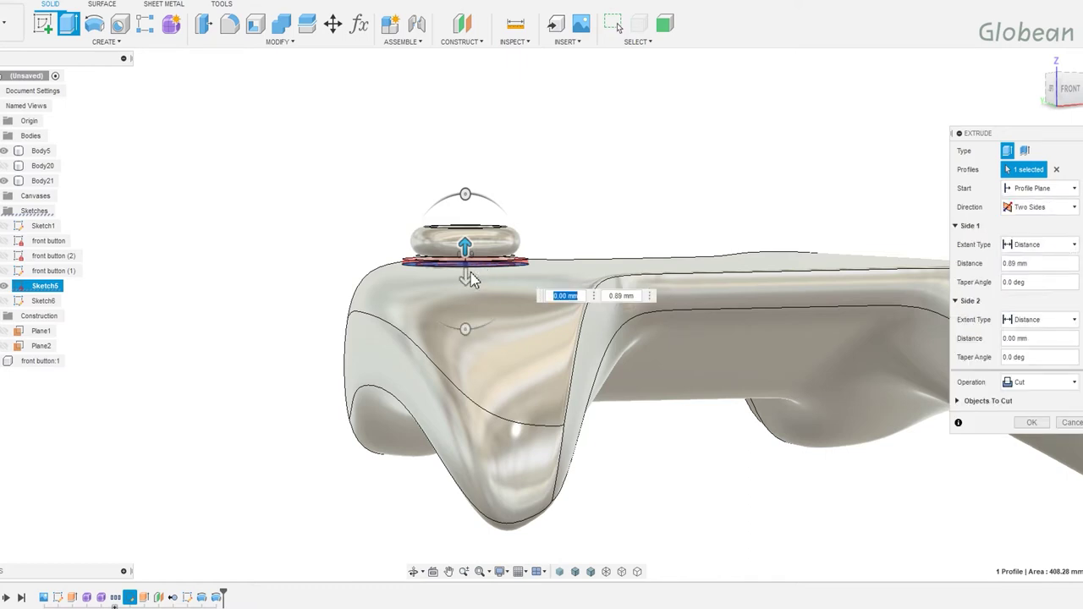
{"action": "left_click", "coordinate": [1007, 265]}
{"action": "type", "text": "1"}
{"action": "key", "text": "Tab"}
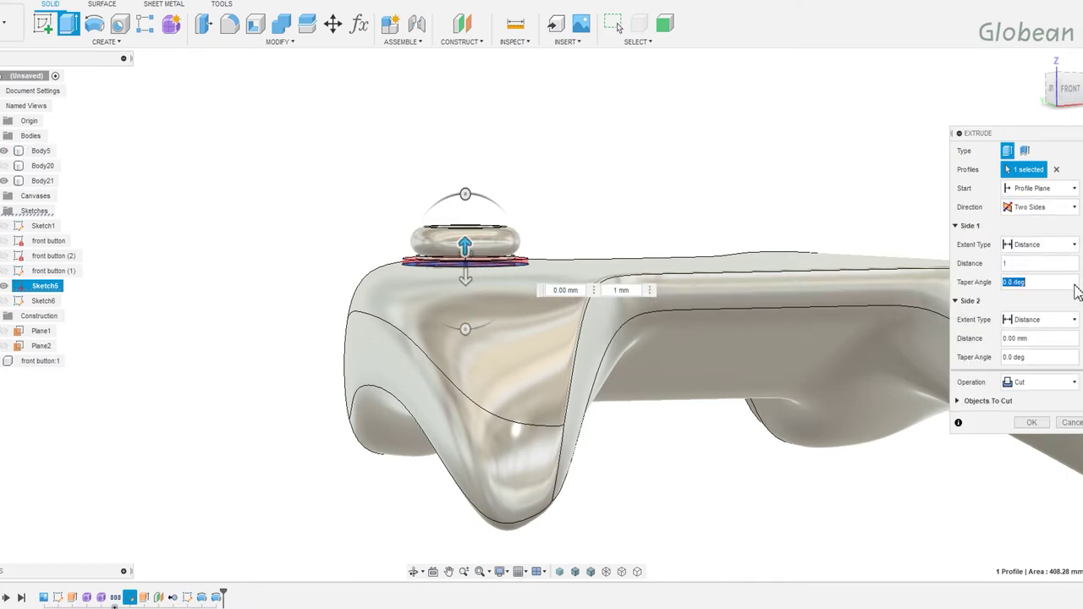
{"action": "type", "text": "3"}
{"action": "key", "text": "Tab"}
{"action": "left_click", "coordinate": [1041, 382]}
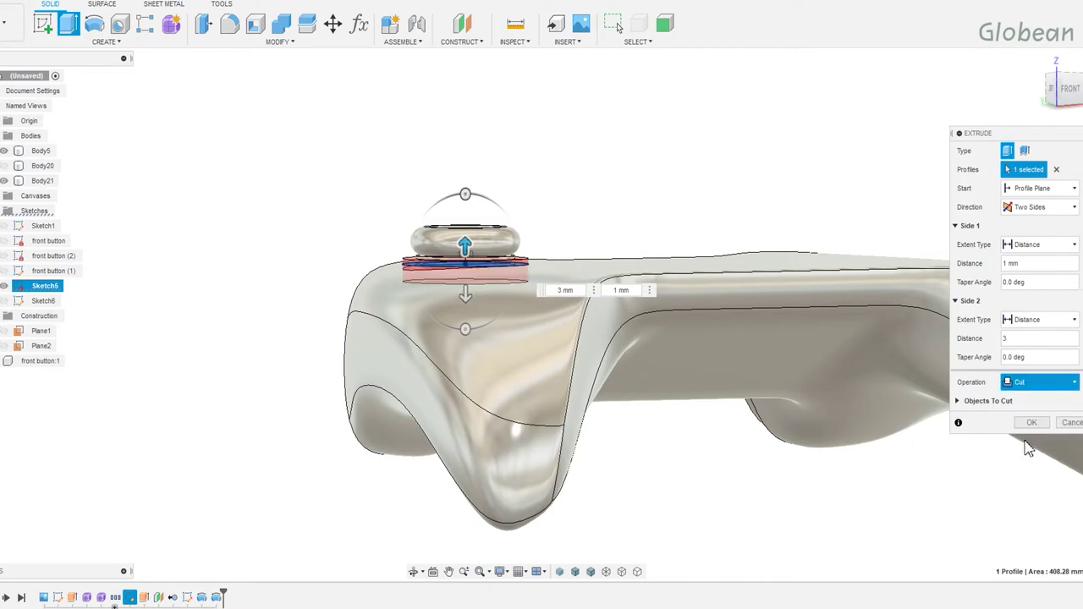
{"action": "left_click", "coordinate": [1033, 444]}
{"action": "mouse_move", "coordinate": [761, 338]}
{"action": "middle_mouse_down", "text": "shift"}
{"action": "mouse_move", "coordinate": [373, 263]}
{"action": "mouse_move", "coordinate": [644, 292]}
{"action": "middle_mouse_up", "text": "shift"}
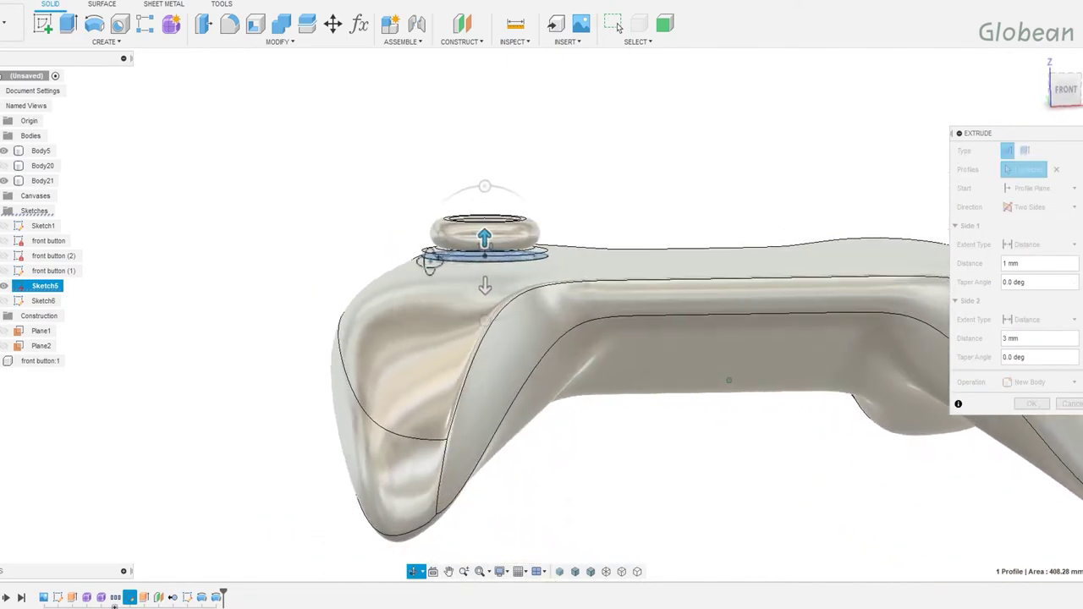
Copy thumbstick bodies Body20–Body22 53.90 mm in X to the second stick position.
{"action": "left_click", "coordinate": [1031, 405]}
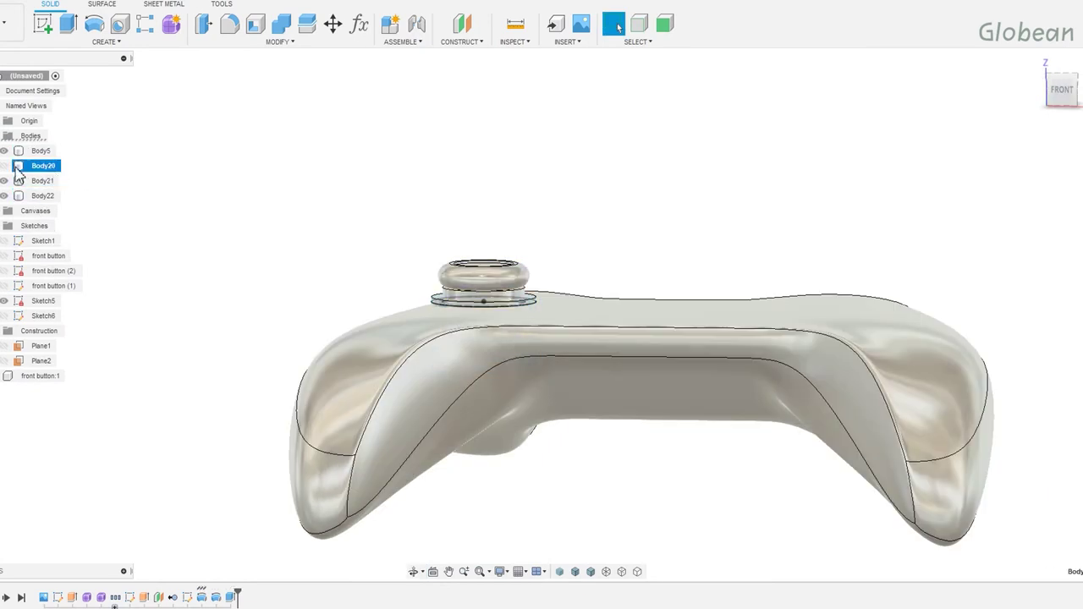
{"action": "left_click", "coordinate": [6, 167]}
{"action": "left_click", "coordinate": [45, 197], "text": "shift"}
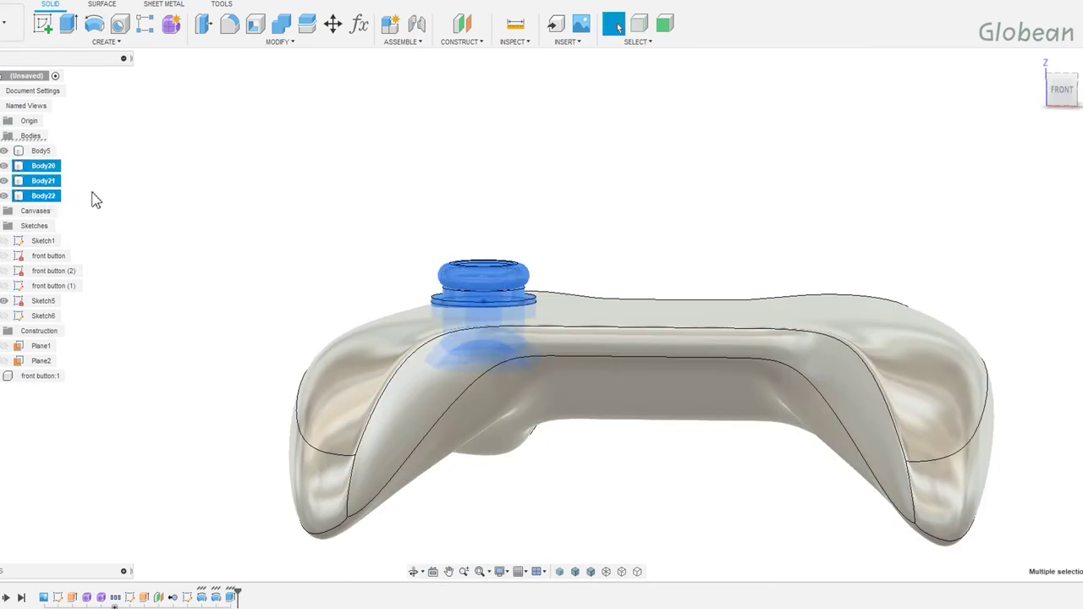
{"action": "right_click", "coordinate": [59, 195]}
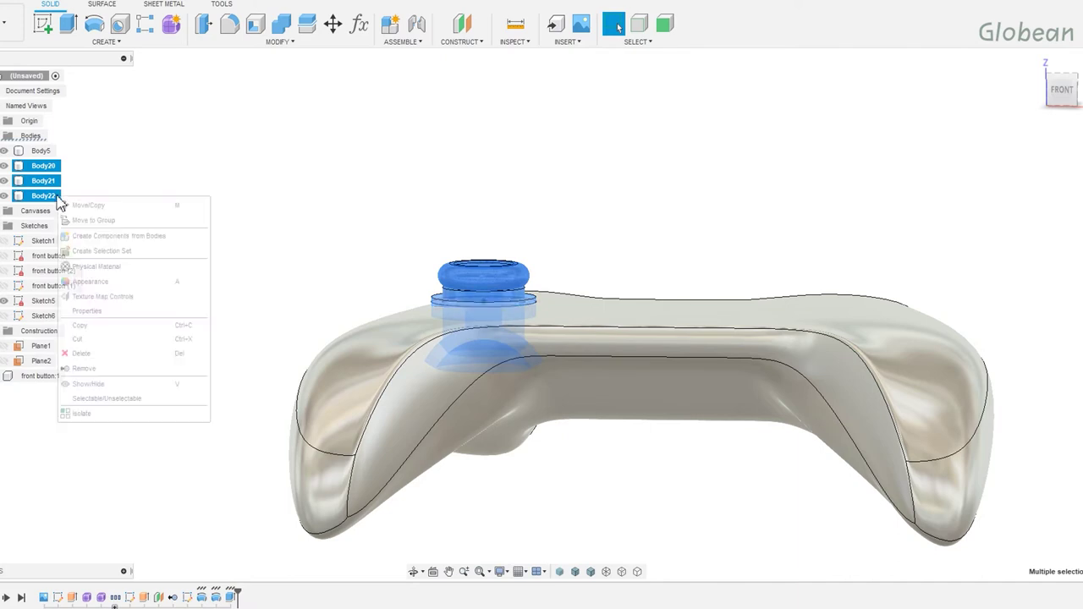
{"action": "left_click", "coordinate": [126, 210]}
{"action": "mouse_move", "coordinate": [303, 233]}
{"action": "left_mouse_down"}
{"action": "mouse_move", "coordinate": [546, 233]}
{"action": "mouse_move", "coordinate": [598, 387]}
{"action": "left_mouse_up"}
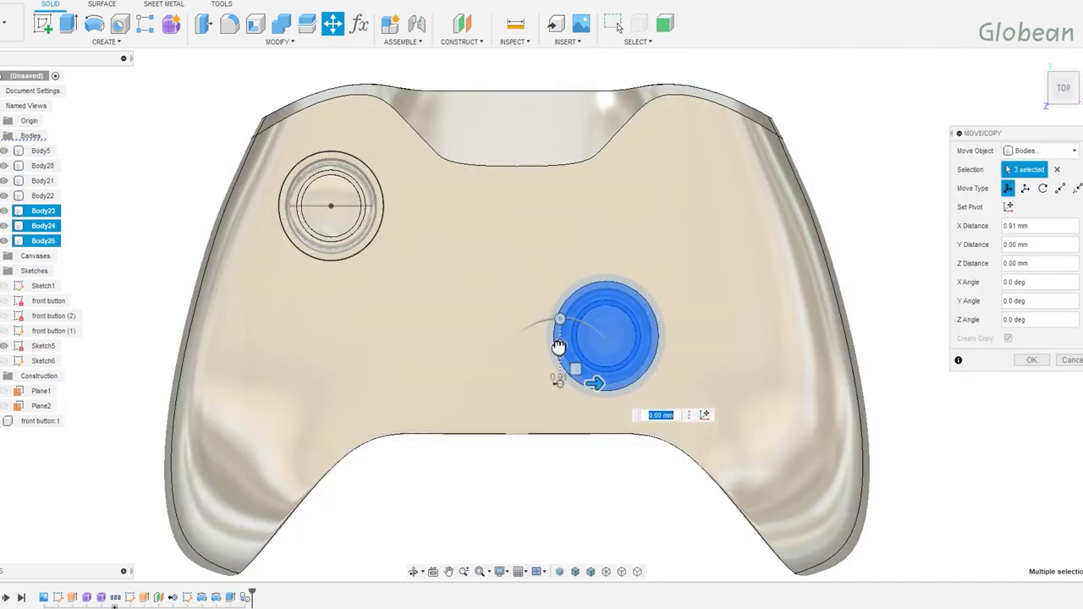
{"action": "left_click_drag", "start_coordinate": [559, 347], "coordinate": [593, 369]}
{"action": "key", "text": "Return"}
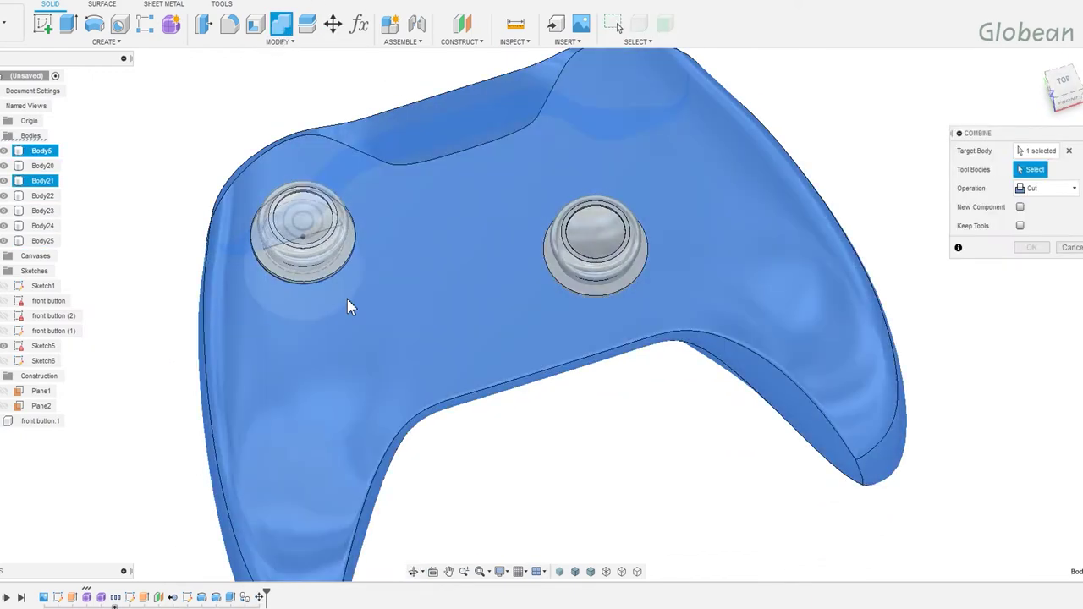
{"action": "left_click", "coordinate": [342, 235]}
{"action": "left_click", "coordinate": [584, 296]}
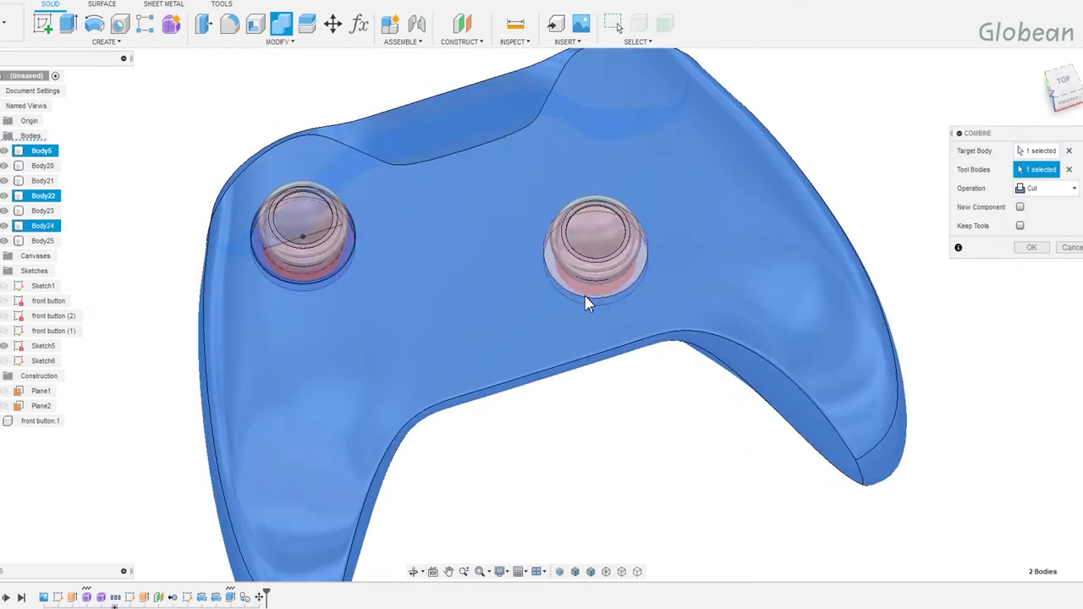
Join both stick base rings into Body5 and fillet their two base edges.
{"action": "left_click", "coordinate": [1030, 247]}
{"action": "middle_click_drag", "start_coordinate": [290, 286], "coordinate": [267, 265], "text": "shift"}
{"action": "key", "text": "f"}
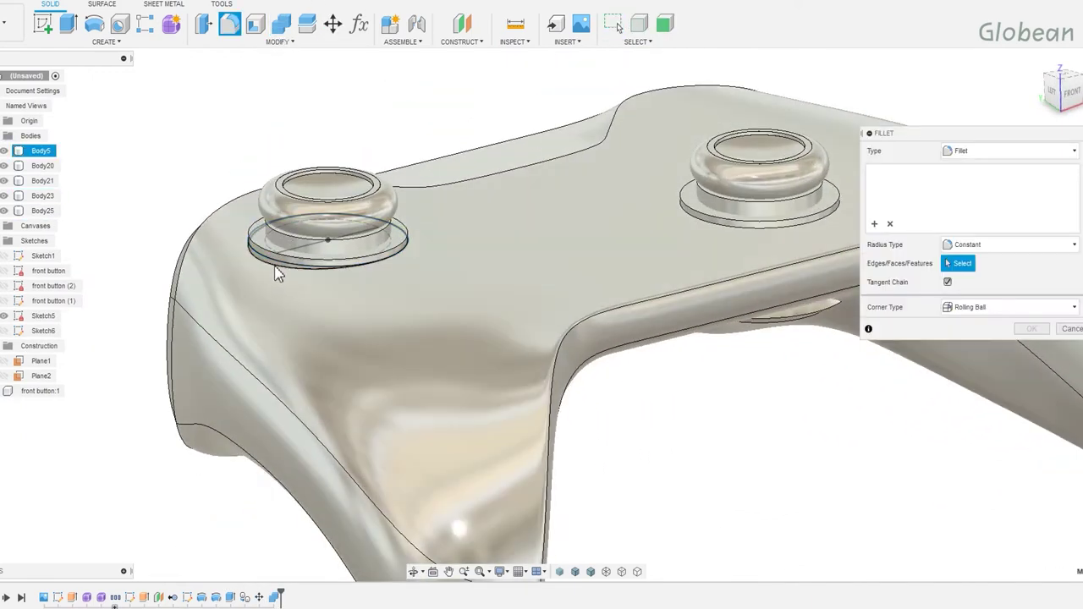
{"action": "left_click", "coordinate": [277, 265]}
{"action": "left_click", "coordinate": [728, 224]}
{"action": "type", "text": "3"}
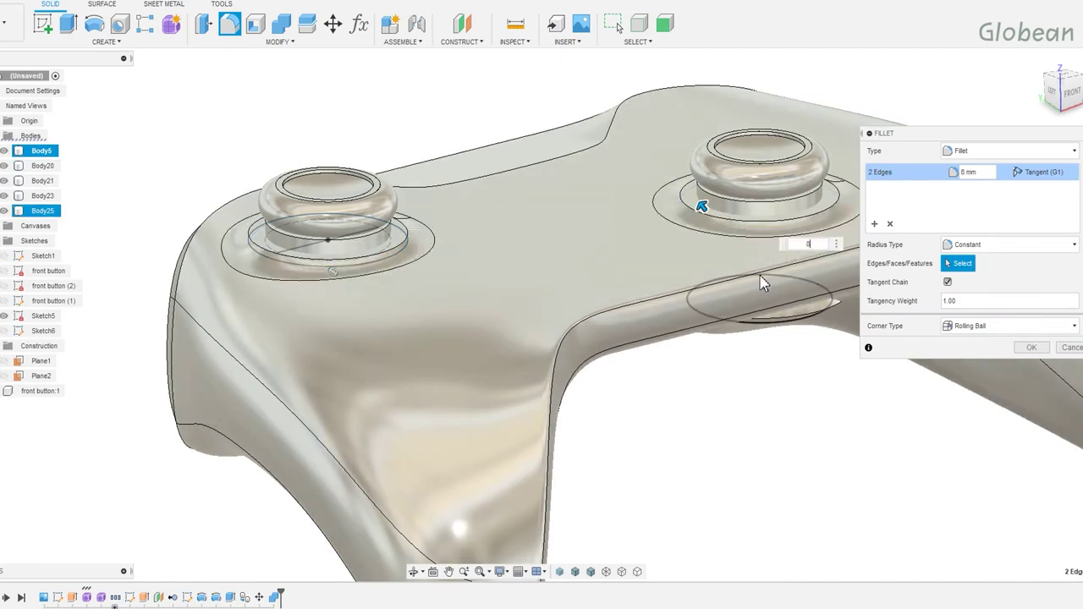
{"action": "key", "text": "Return"}
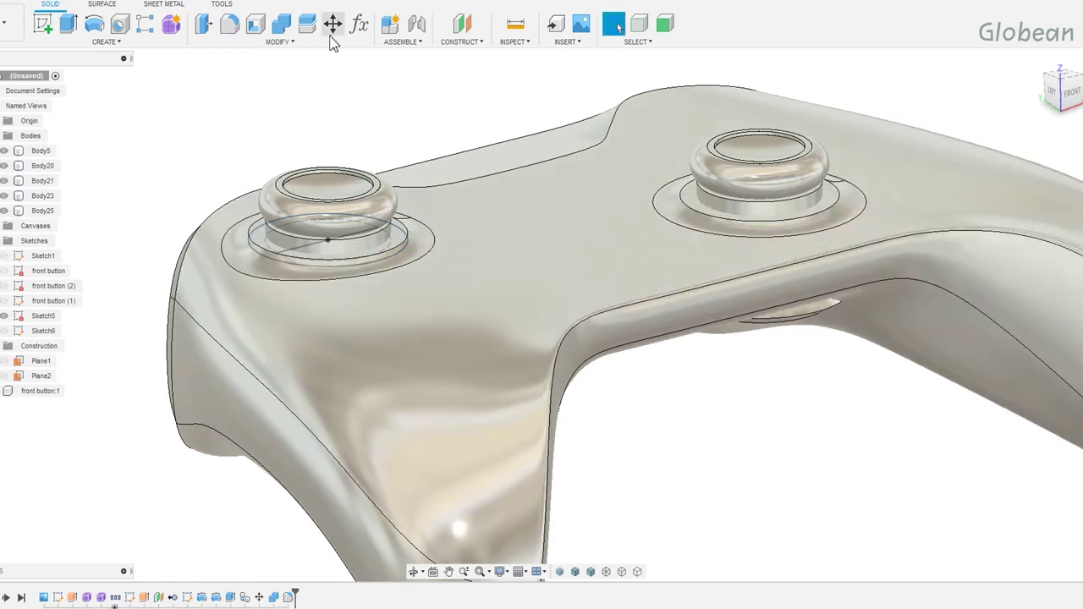
Cut the stick bodies from Body5 to form sockets around the sticks.
{"action": "left_click", "coordinate": [281, 24]}
{"action": "left_click", "coordinate": [760, 212]}
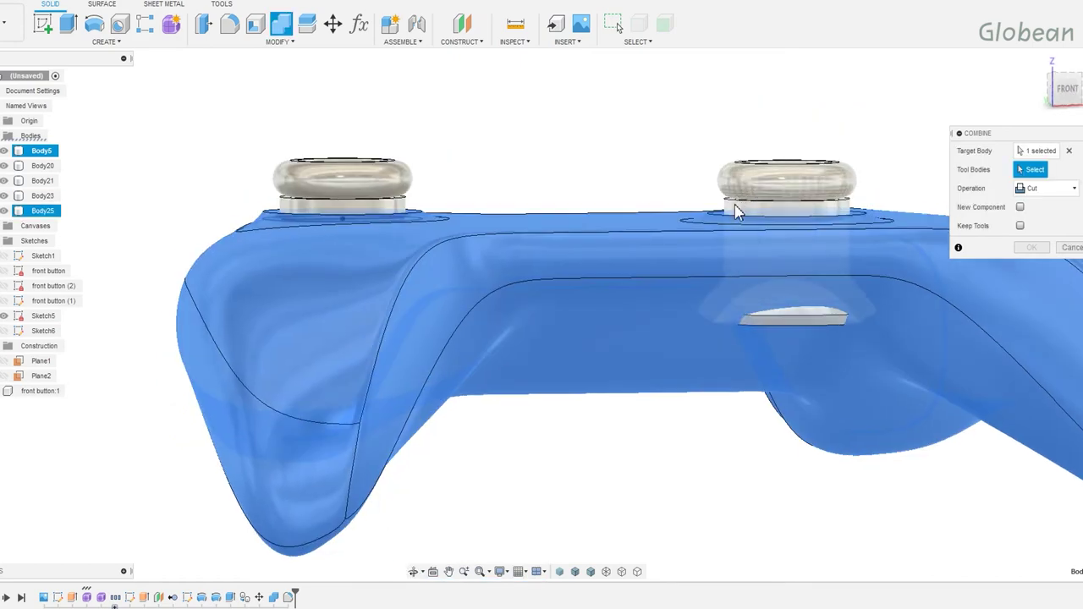
{"action": "key", "text": "Return"}
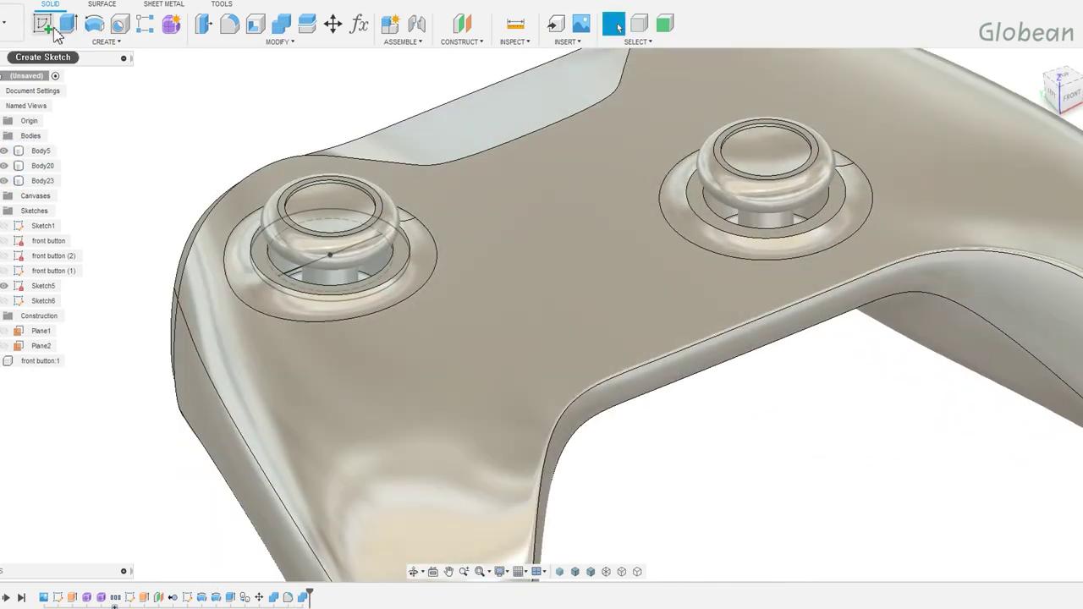
Offset both socket faces by 1 mm.
{"action": "left_click", "coordinate": [203, 24]}
{"action": "left_click", "coordinate": [375, 279]}
{"action": "scroll", "coordinate": [375, 278], "scroll_direction": "up", "scroll_amount": 5}
{"action": "scroll", "coordinate": [480, 275], "scroll_direction": "down", "scroll_amount": 5}
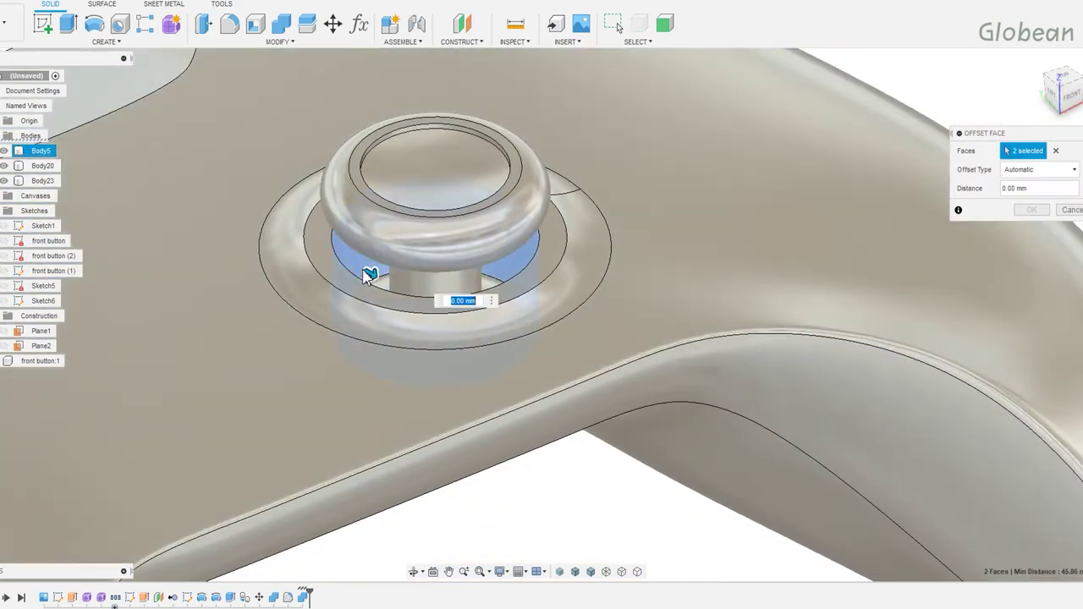
{"action": "middle_click_drag", "start_coordinate": [254, 279], "coordinate": [501, 270]}
{"action": "left_click", "coordinate": [127, 322]}
{"action": "type", "text": "1"}
{"action": "key", "text": "Return"}
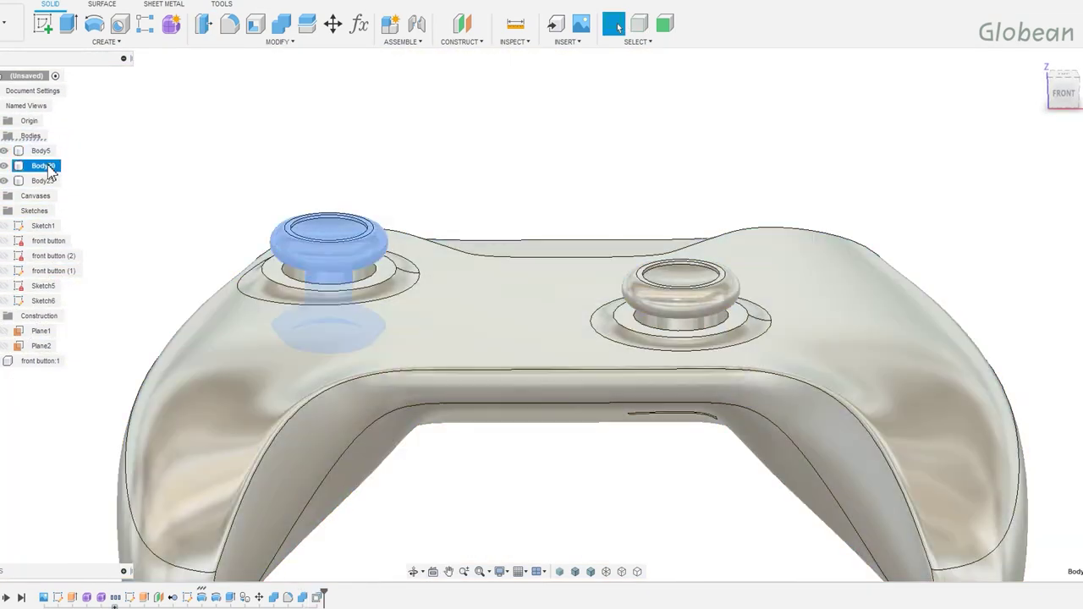
Rename the stick bodies and their sketches to 'joy stick'.
{"action": "left_click", "coordinate": [43, 181]}
{"action": "left_click", "coordinate": [42, 166], "text": "ctrl"}
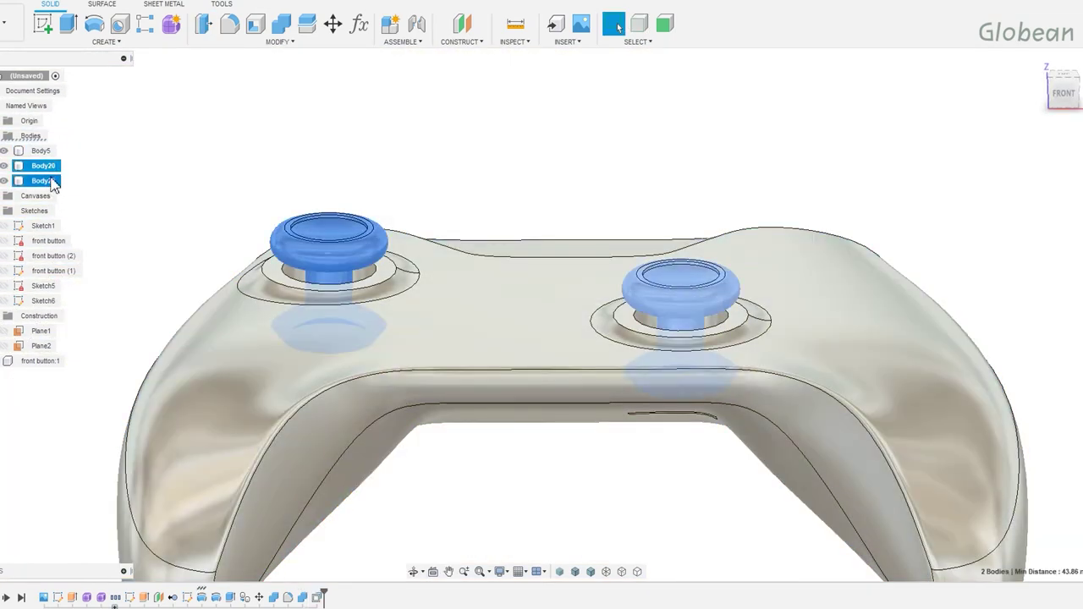
{"action": "type", "text": "joy stick"}
{"action": "key", "text": "Return"}
{"action": "left_click", "coordinate": [44, 286]}
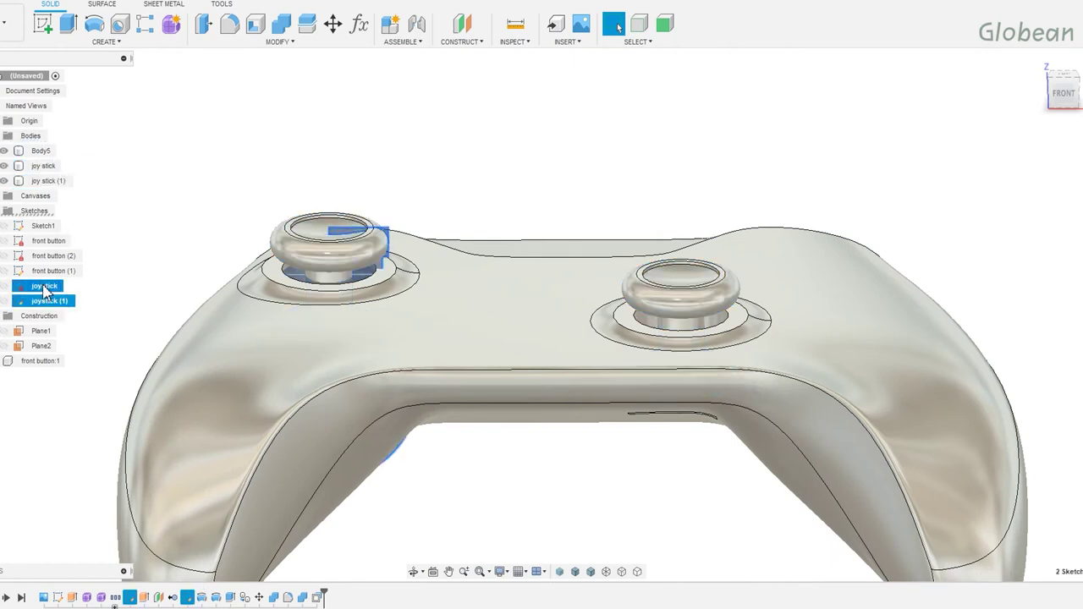
{"action": "left_click", "coordinate": [99, 297]}
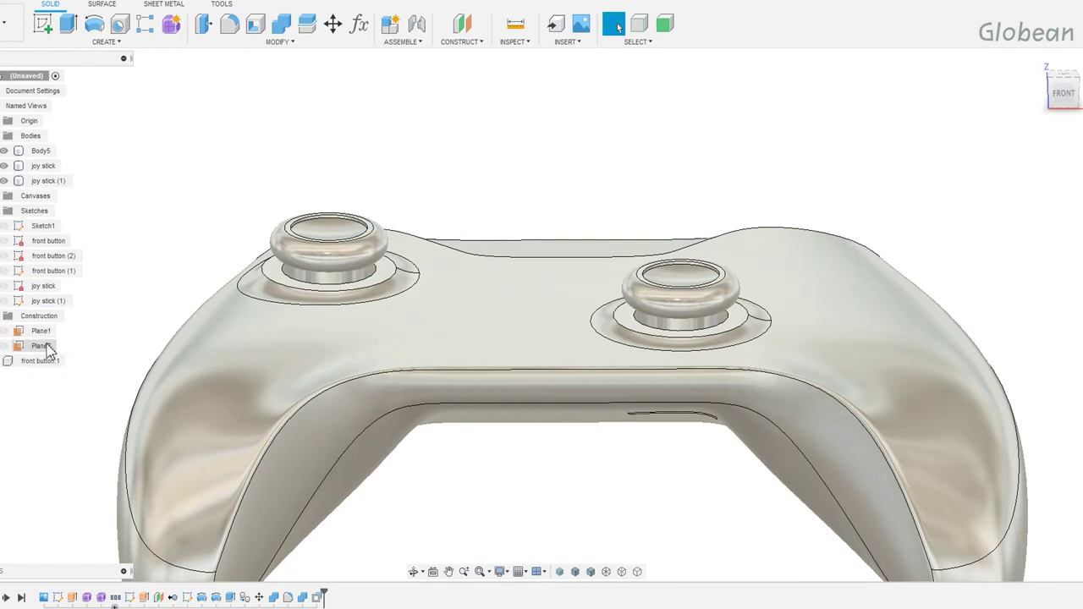
Turn the joy stick bodies into the joy stick:1 component.
{"action": "right_click", "coordinate": [42, 165]}
{"action": "left_click", "coordinate": [102, 207]}
{"action": "left_click_drag", "start_coordinate": [45, 373], "coordinate": [49, 362]}
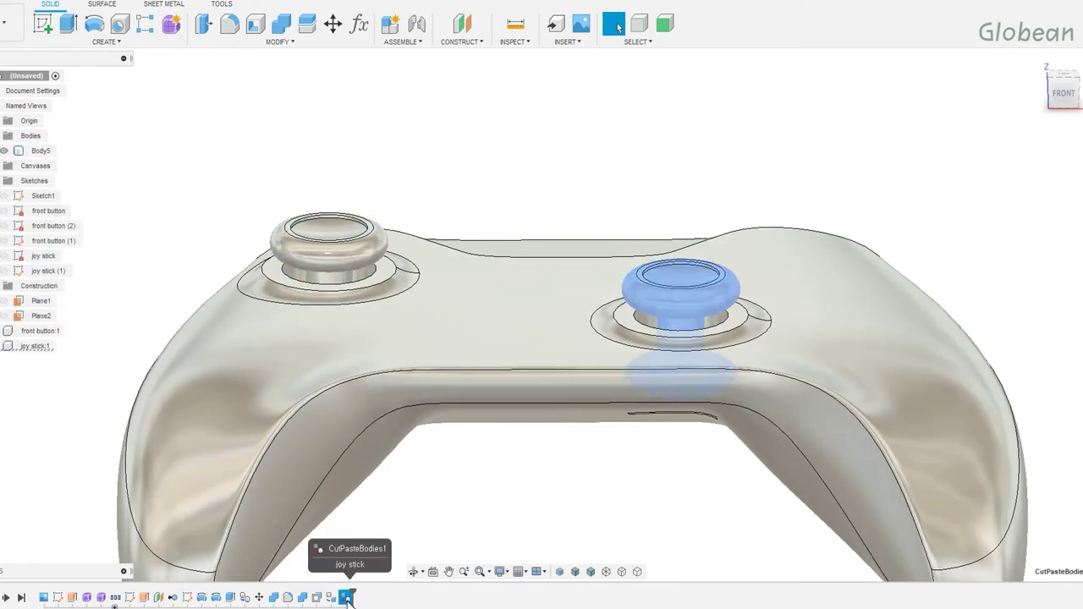
Group the joystick timeline features into Group2 and start a sketch on the top face.
{"action": "left_click", "coordinate": [137, 599], "text": "shift"}
{"action": "right_click", "coordinate": [135, 599]}
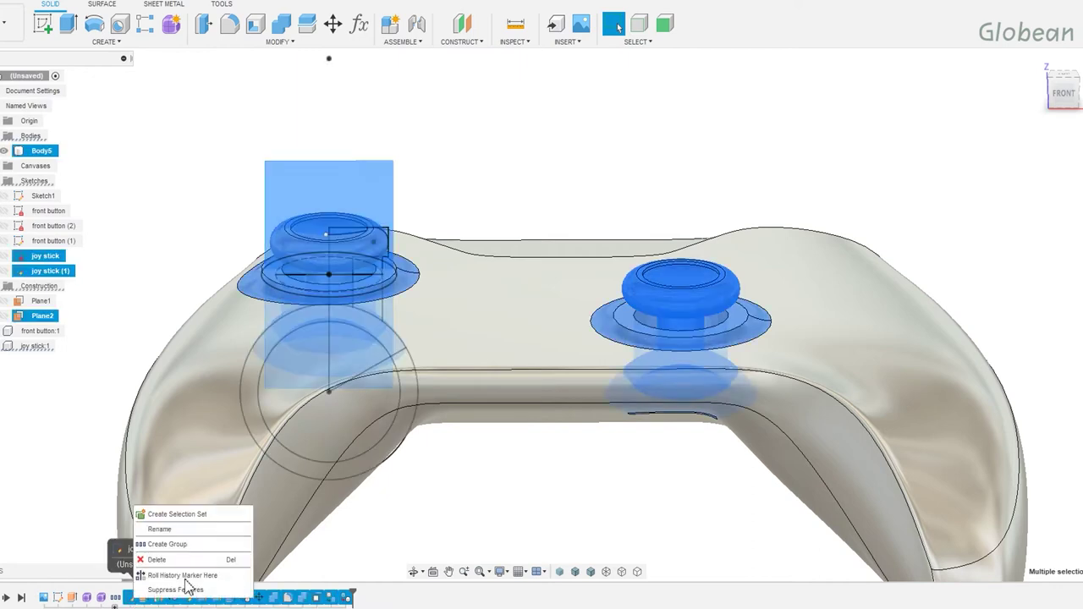
{"action": "left_click", "coordinate": [190, 588]}
{"action": "right_click", "coordinate": [135, 599]}
{"action": "left_click", "coordinate": [163, 559]}
{"action": "type", "text": "joy st"}
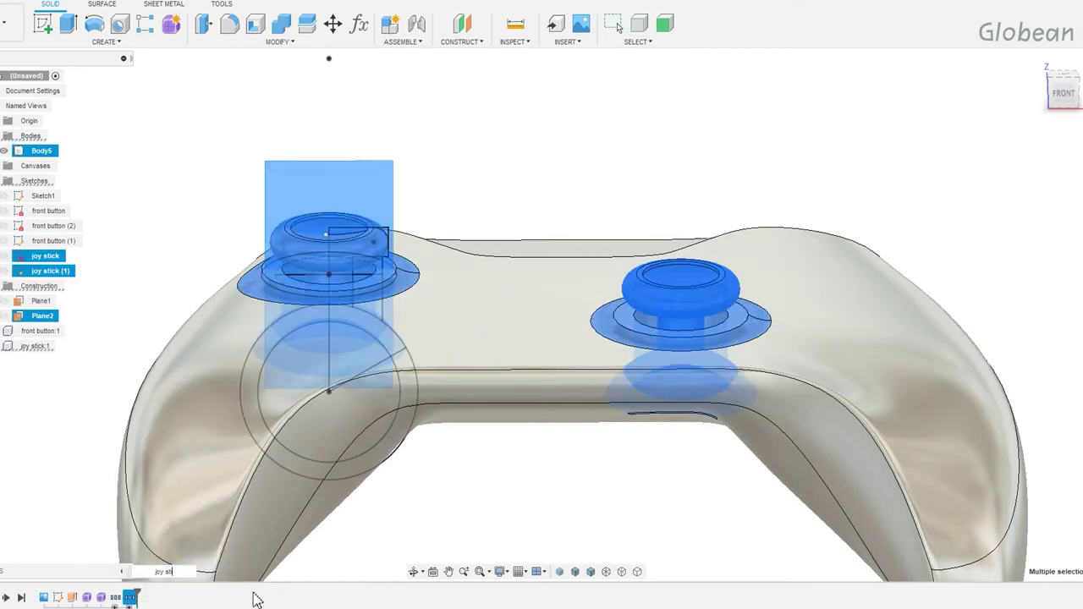
{"action": "key", "text": "Return"}
{"action": "left_click", "coordinate": [515, 163]}
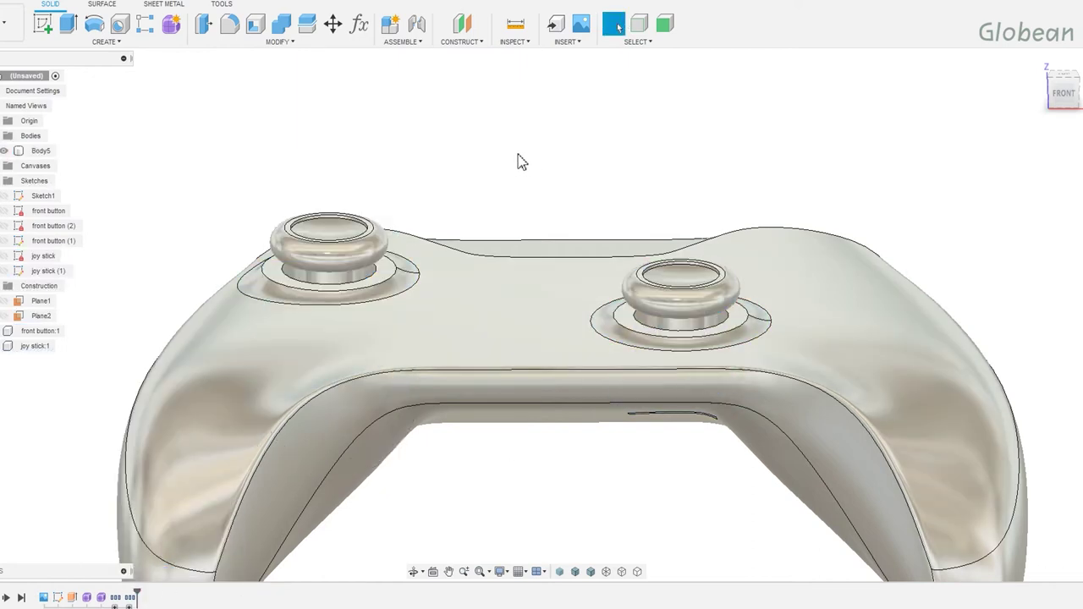
{"action": "left_click", "coordinate": [559, 305]}
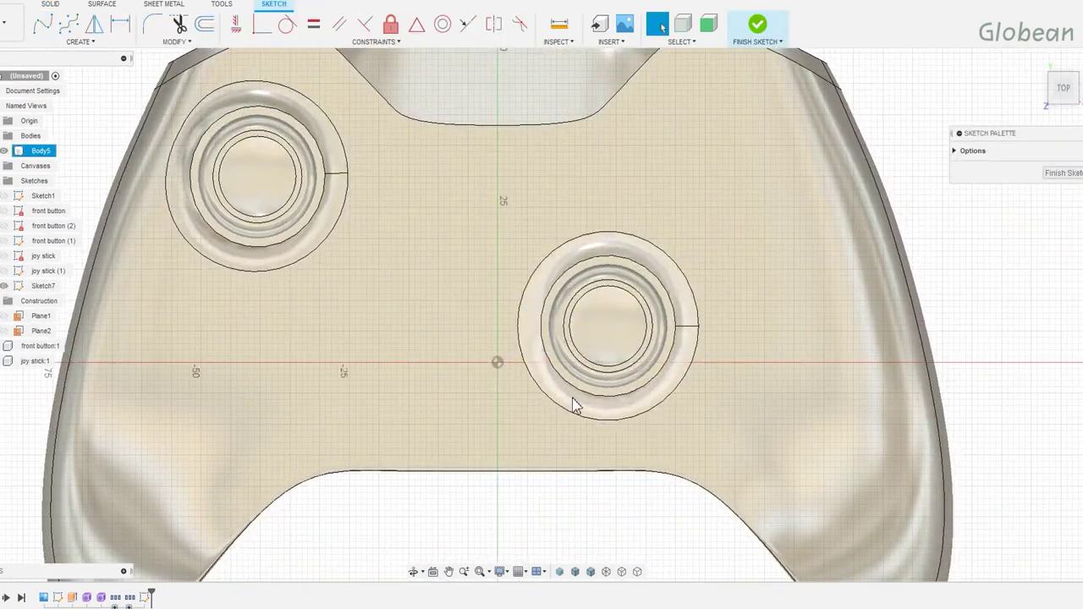
Draw a 27 mm diameter circle left of the origin.
{"action": "key", "text": "c"}
{"action": "left_click", "coordinate": [394, 340]}
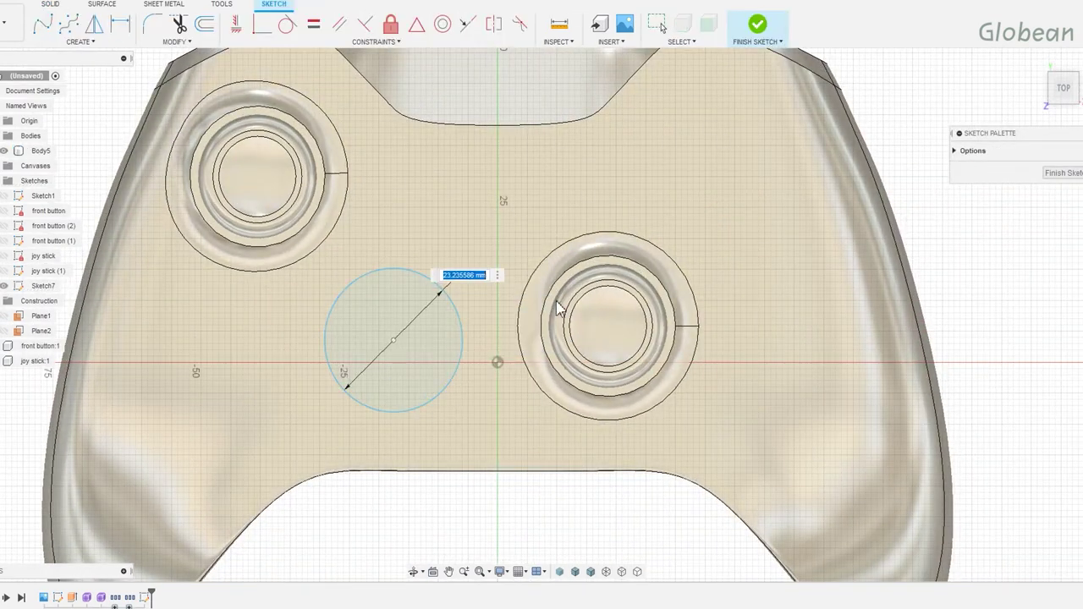
{"action": "type", "text": "Ø27"}
{"action": "key", "text": "Return"}
Dimension the circle centre 4.50 mm vertically and 21.00 mm horizontally from the origin.
{"action": "key", "text": "d"}
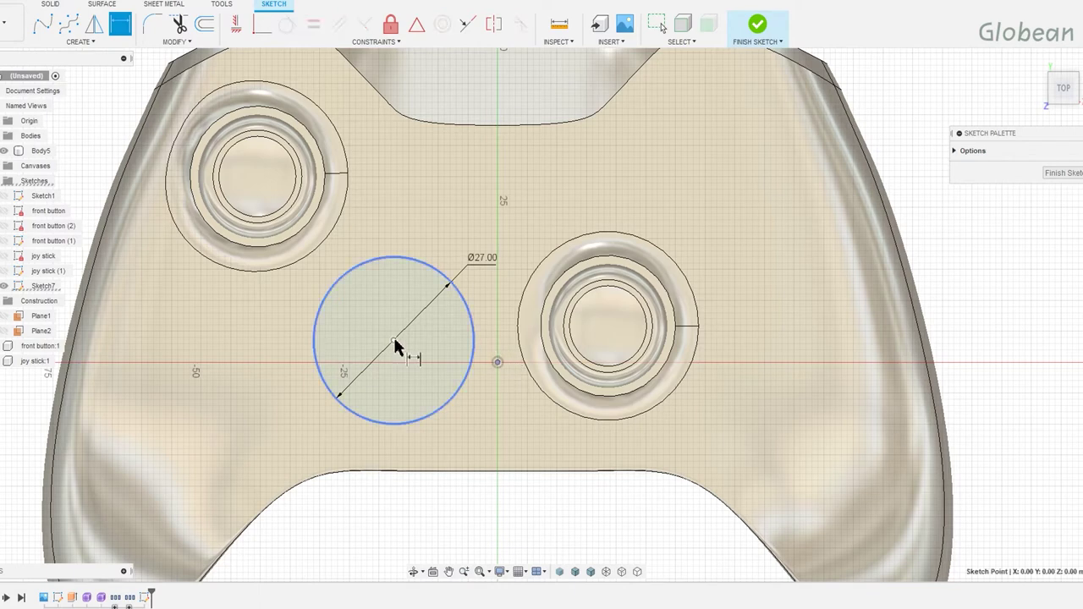
{"action": "left_click", "coordinate": [394, 341]}
{"action": "left_click", "coordinate": [499, 347]}
{"action": "left_click", "coordinate": [508, 350]}
{"action": "type", "text": "4.5"}
{"action": "key", "text": "Return"}
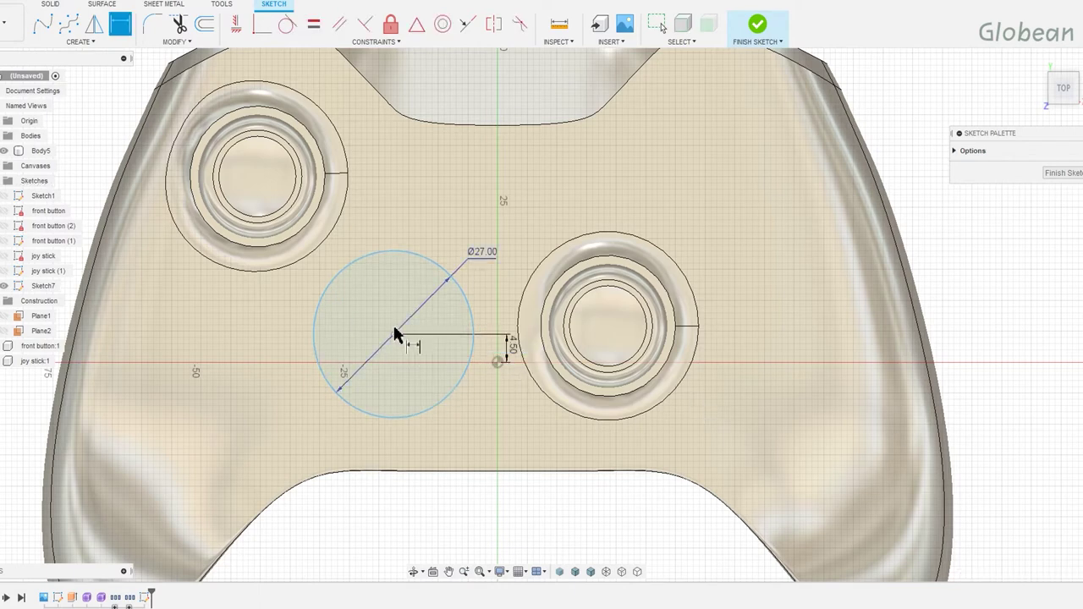
{"action": "left_click", "coordinate": [498, 363]}
{"action": "left_click", "coordinate": [487, 396]}
{"action": "key", "text": "Return"}
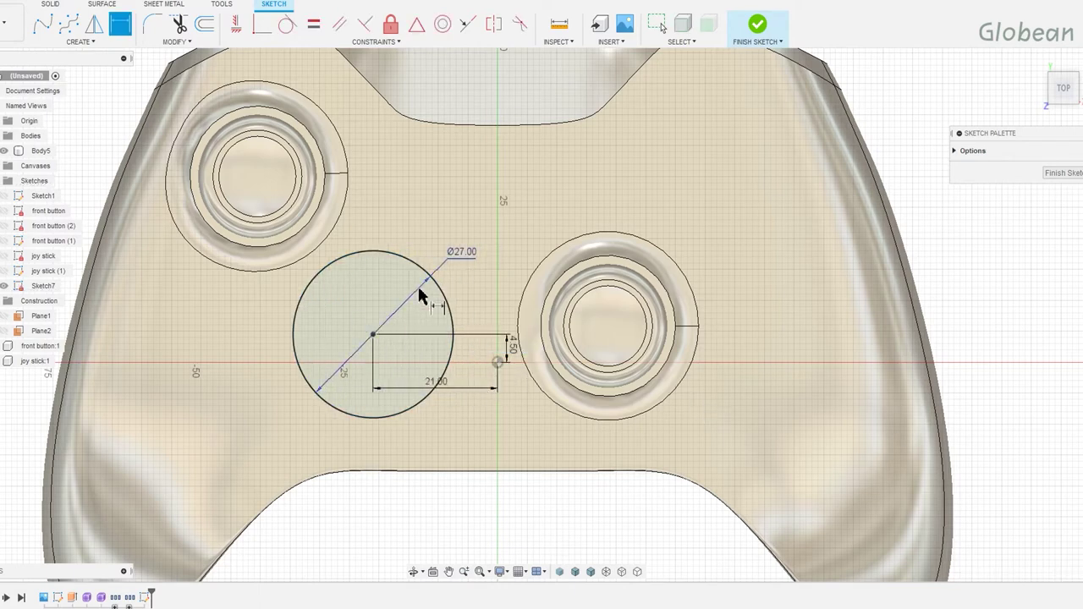
Stop dimensioning and orbit to a low front view of the controller.
{"action": "scroll", "coordinate": [566, 394], "scroll_direction": "up", "scroll_amount": 2}
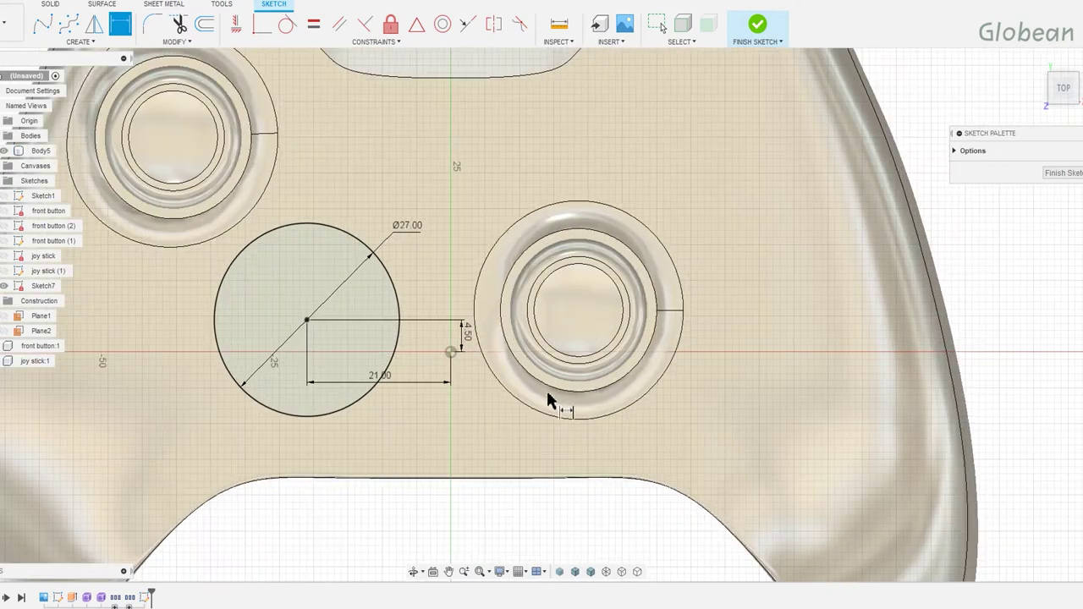
{"action": "middle_click_drag", "start_coordinate": [551, 399], "coordinate": [573, 296], "text": "shift"}
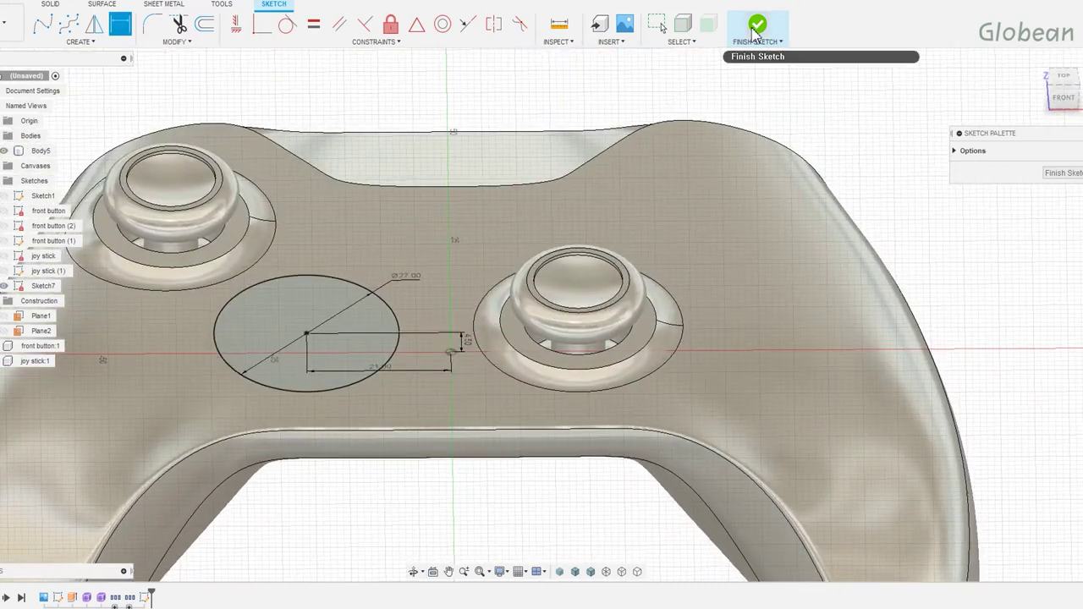
{"action": "key", "text": "Escape"}
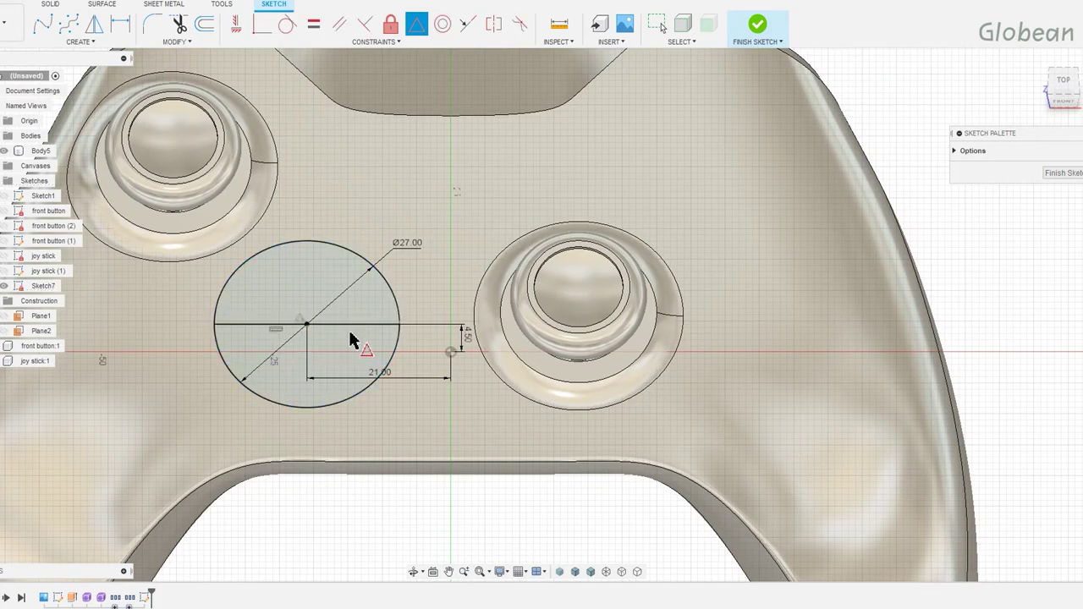
{"action": "mouse_move", "coordinate": [353, 341]}
{"action": "middle_mouse_down", "text": "shift"}
{"action": "mouse_move", "coordinate": [583, 400]}
{"action": "mouse_move", "coordinate": [573, 411]}
{"action": "middle_mouse_up", "text": "shift"}
Reopen the controller's T-spline Form feature from the timeline for editing.
{"action": "left_click", "coordinate": [151, 598]}
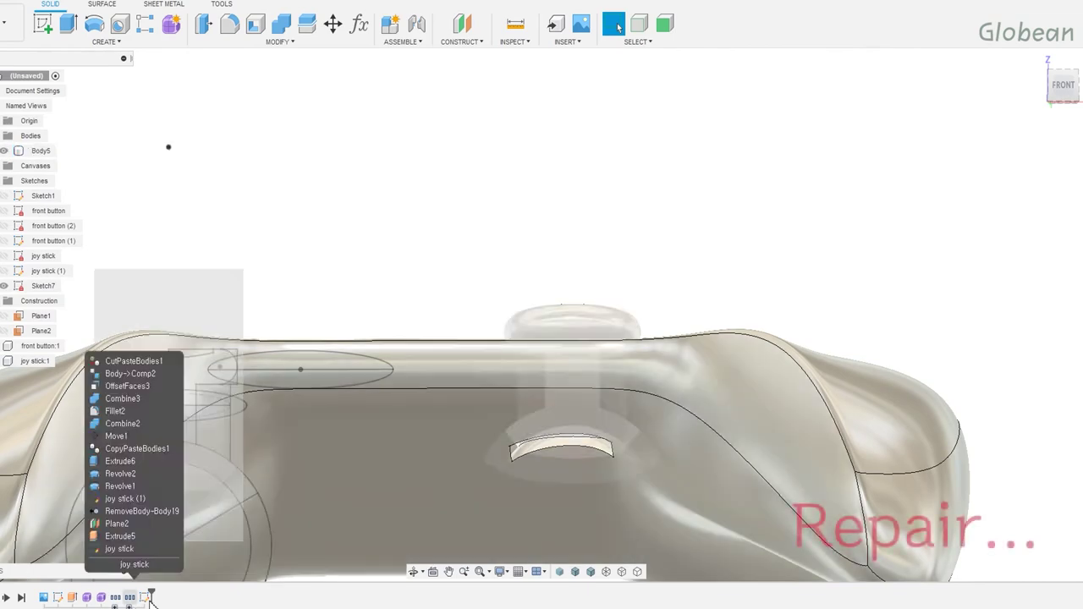
{"action": "double_click", "coordinate": [142, 597]}
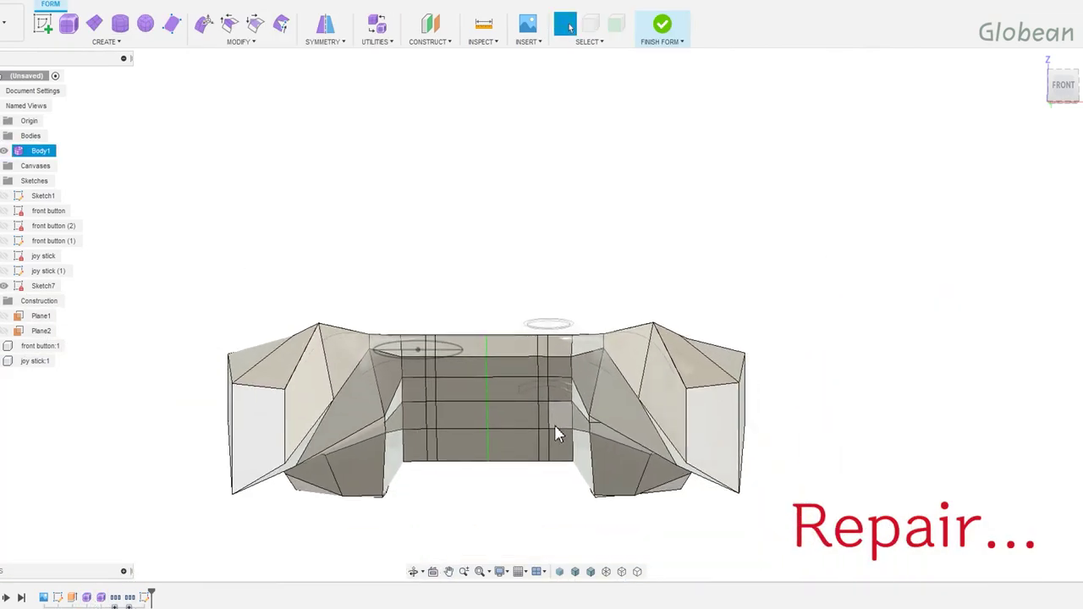
{"action": "middle_click_drag", "start_coordinate": [556, 433], "coordinate": [416, 354], "text": "shift"}
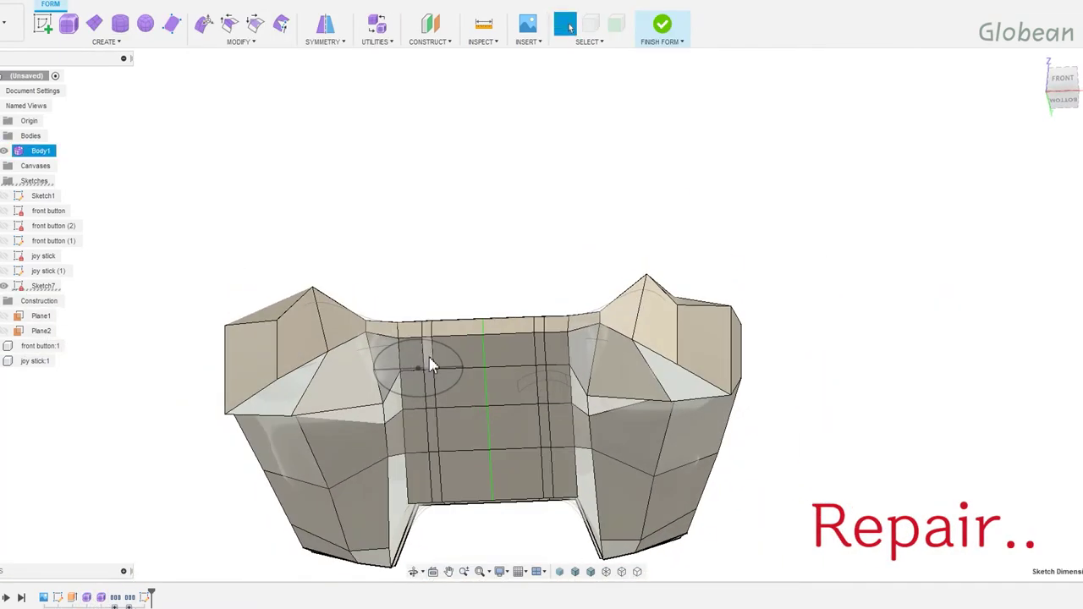
Select six T-spline faces down the controller's top and reshape them with Edit Form.
{"action": "left_click", "coordinate": [430, 364]}
{"action": "left_click", "coordinate": [457, 351], "text": "shift"}
{"action": "left_click", "coordinate": [421, 390], "text": "shift"}
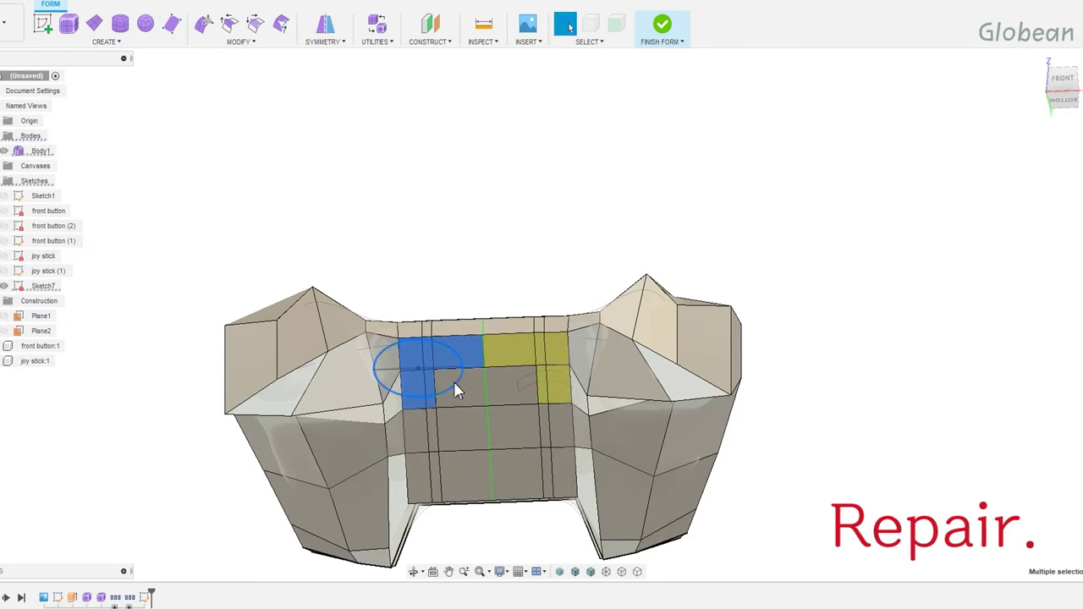
{"action": "left_click", "coordinate": [420, 432], "text": "shift"}
{"action": "left_click", "coordinate": [445, 430], "text": "shift"}
{"action": "left_click", "coordinate": [423, 480], "text": "shift"}
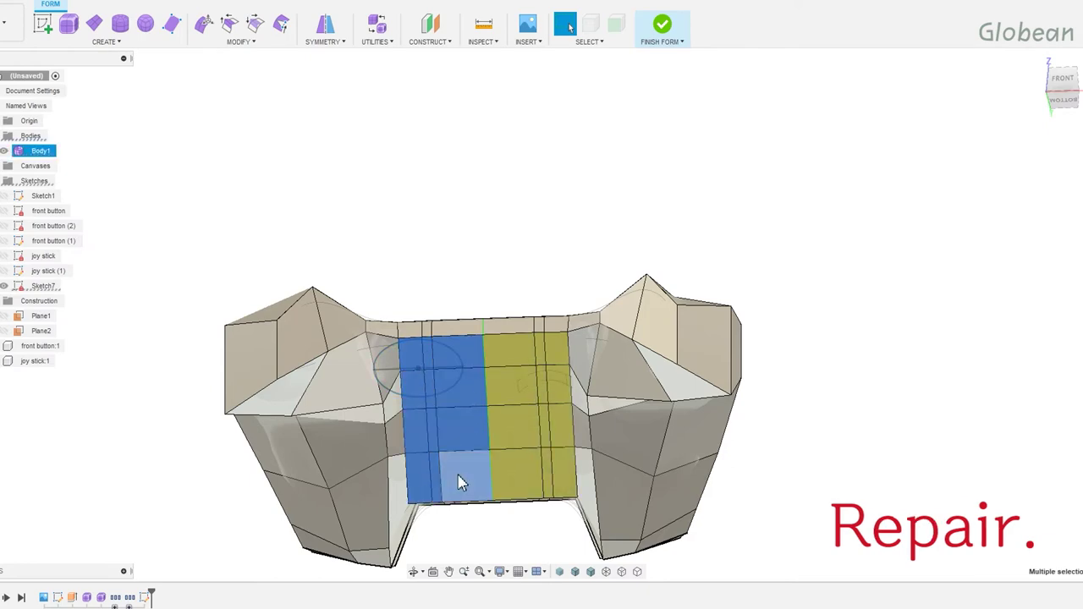
{"action": "mouse_move", "coordinate": [449, 476]}
{"action": "middle_mouse_down", "text": "shift"}
{"action": "mouse_move", "coordinate": [608, 405]}
{"action": "mouse_move", "coordinate": [581, 460]}
{"action": "middle_mouse_up", "text": "shift"}
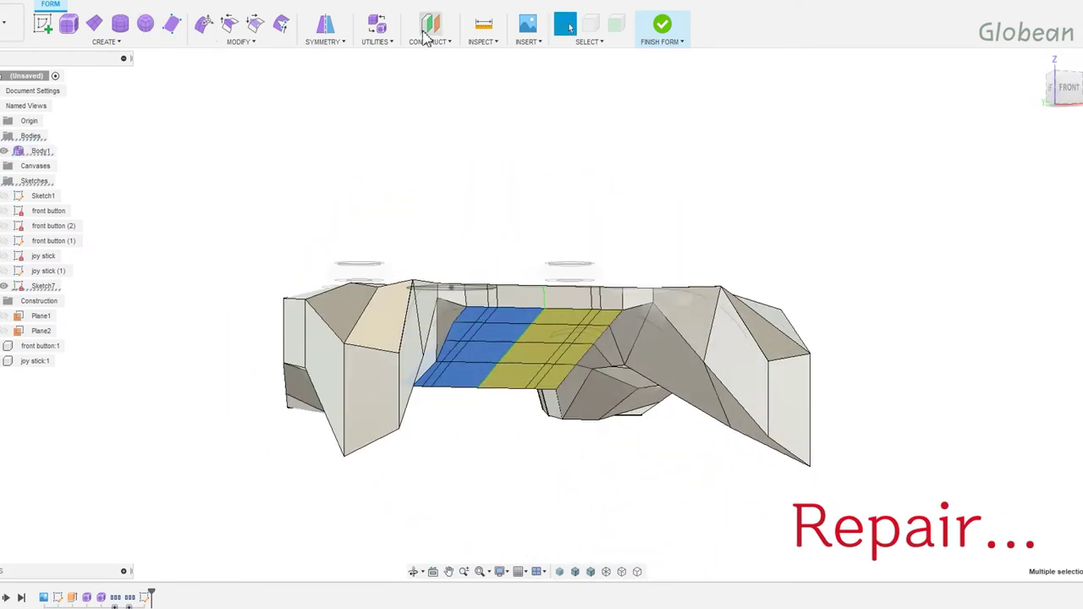
{"action": "left_click", "coordinate": [203, 24]}
{"action": "mouse_move", "coordinate": [455, 343]}
{"action": "middle_mouse_down", "text": "shift"}
{"action": "mouse_move", "coordinate": [650, 265]}
{"action": "mouse_move", "coordinate": [686, 25]}
{"action": "middle_mouse_up", "text": "shift"}
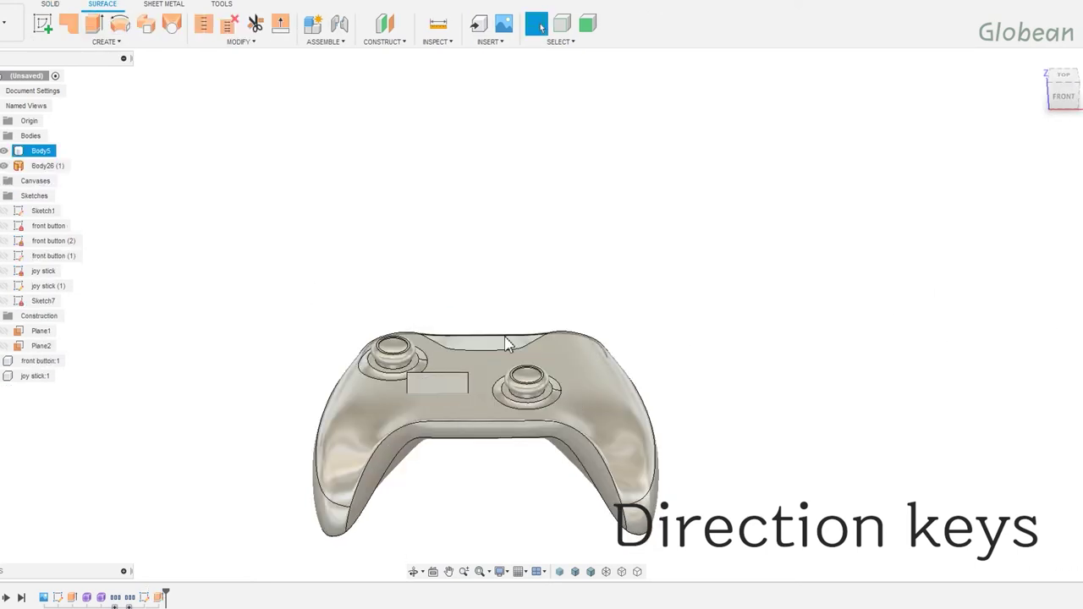
Delete Body26 (1) and start a front-plane sketch with joysticks hidden and Sketch7 shown.
{"action": "left_click", "coordinate": [87, 355]}
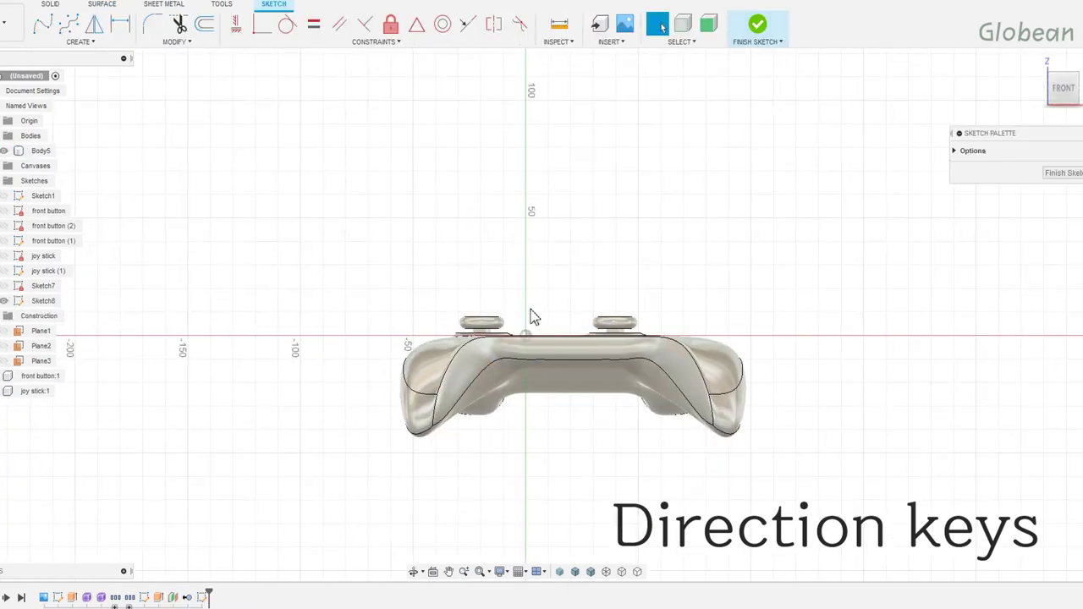
{"action": "left_click", "coordinate": [4, 150]}
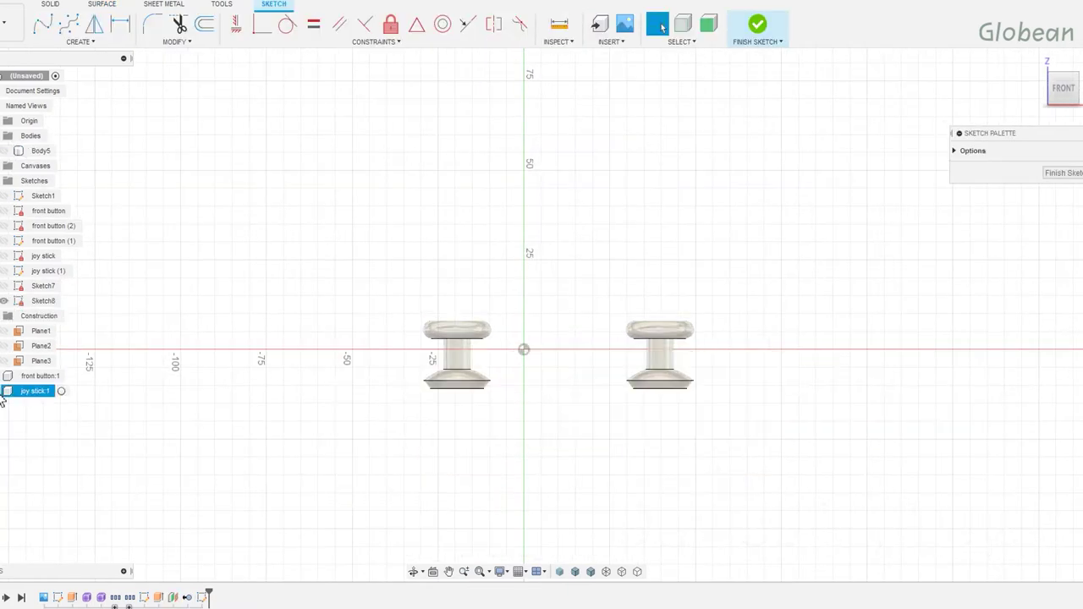
{"action": "left_click", "coordinate": [4, 391]}
{"action": "left_click", "coordinate": [4, 288]}
{"action": "scroll", "coordinate": [486, 347], "scroll_direction": "up", "scroll_amount": 4}
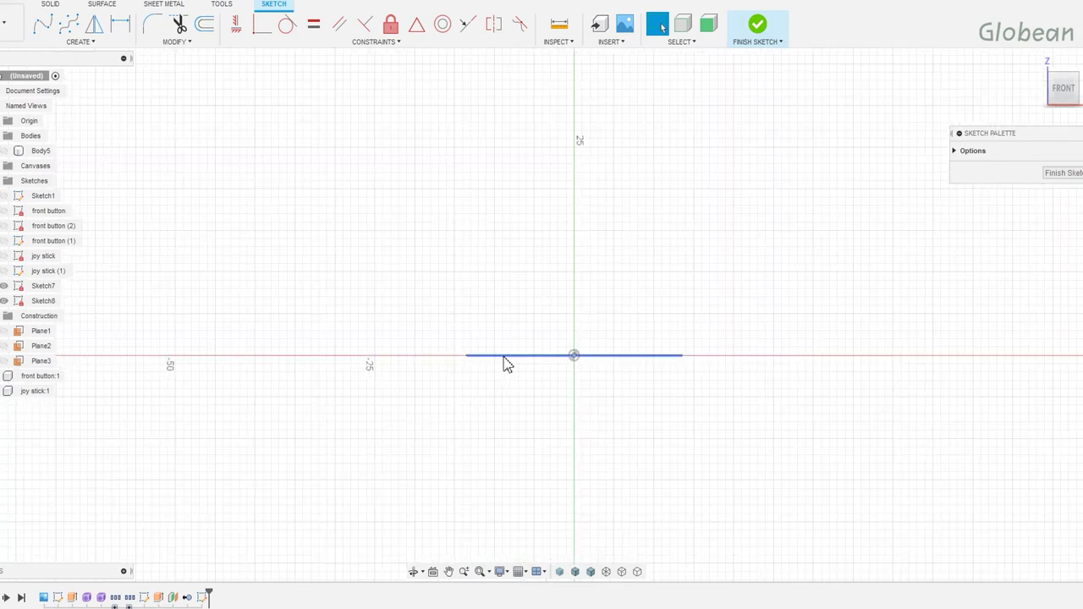
Project Sketch7's line and draw an R40 arc bulging below it.
{"action": "key", "text": "p"}
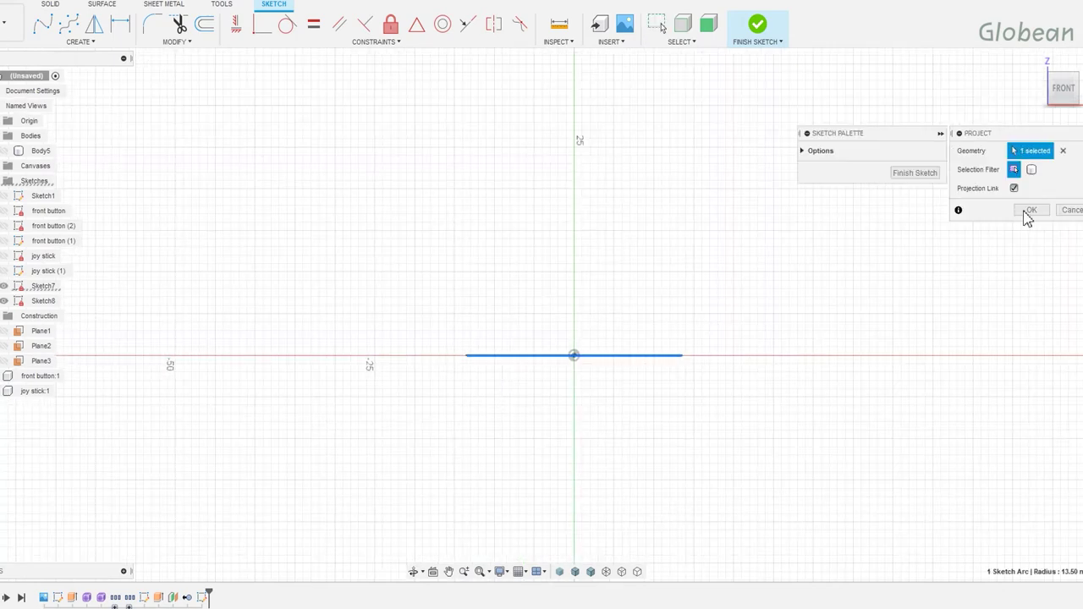
{"action": "left_click", "coordinate": [1029, 211]}
{"action": "left_click", "coordinate": [80, 42]}
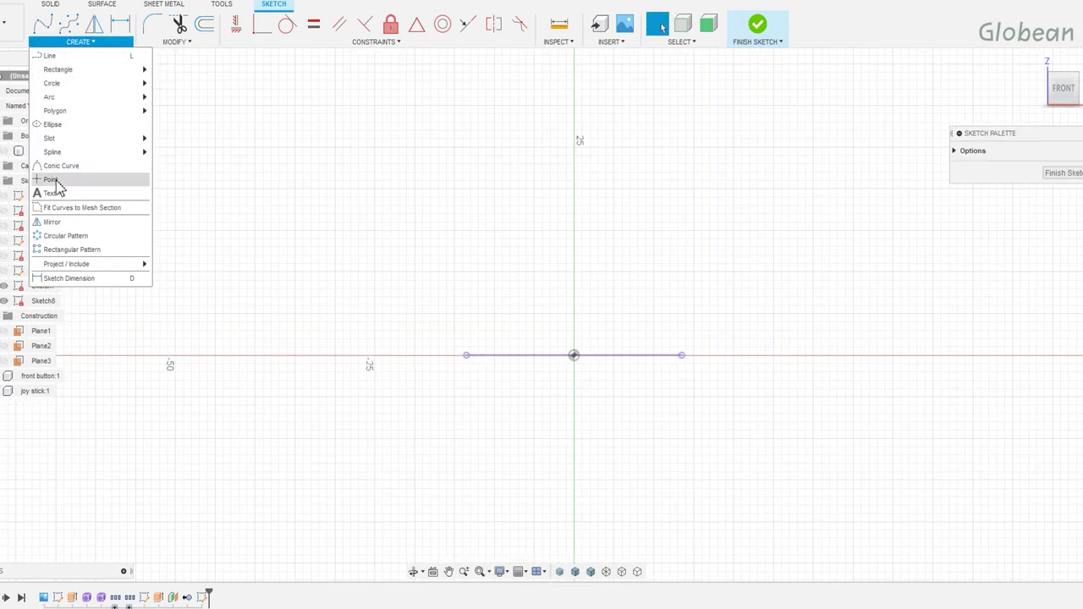
{"action": "left_click", "coordinate": [182, 102]}
{"action": "left_click", "coordinate": [466, 356]}
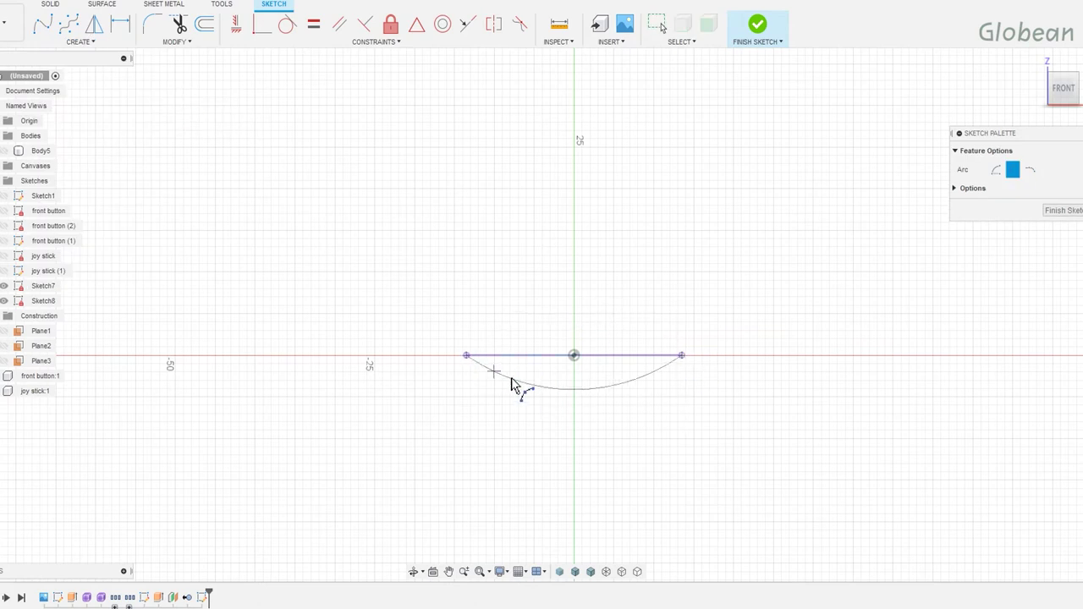
{"action": "left_click", "coordinate": [576, 389]}
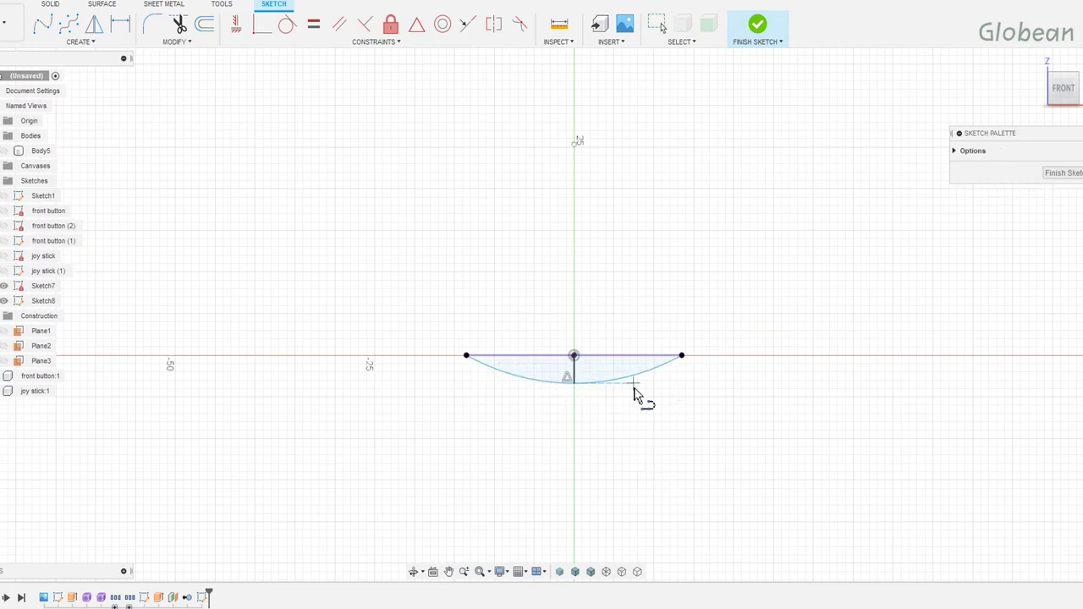
{"action": "type", "text": "d40"}
{"action": "key", "text": "Return"}
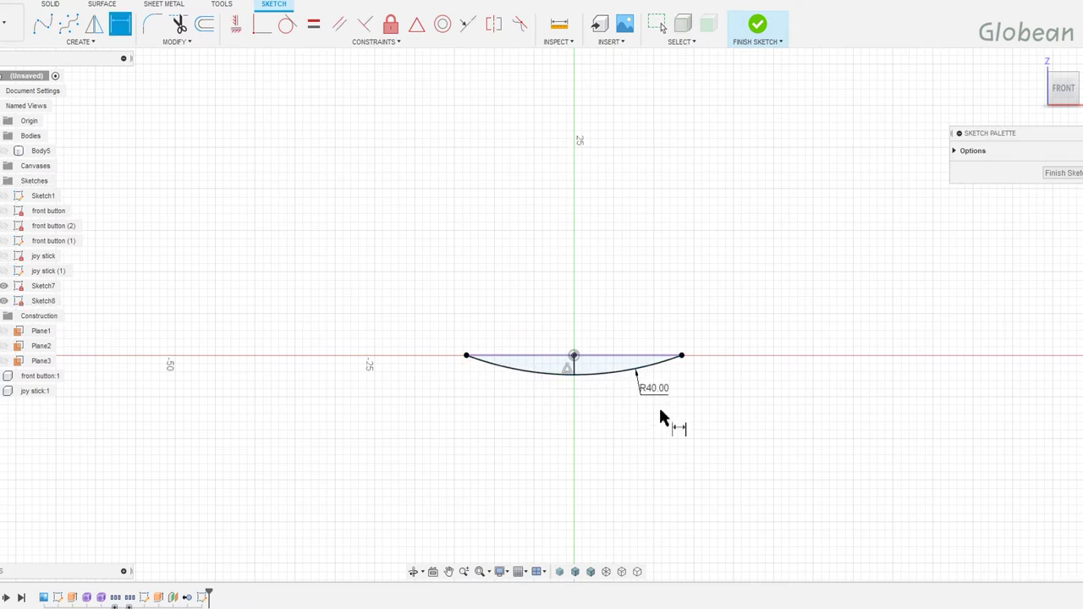
{"action": "scroll", "coordinate": [608, 383], "scroll_direction": "up", "scroll_amount": 1}
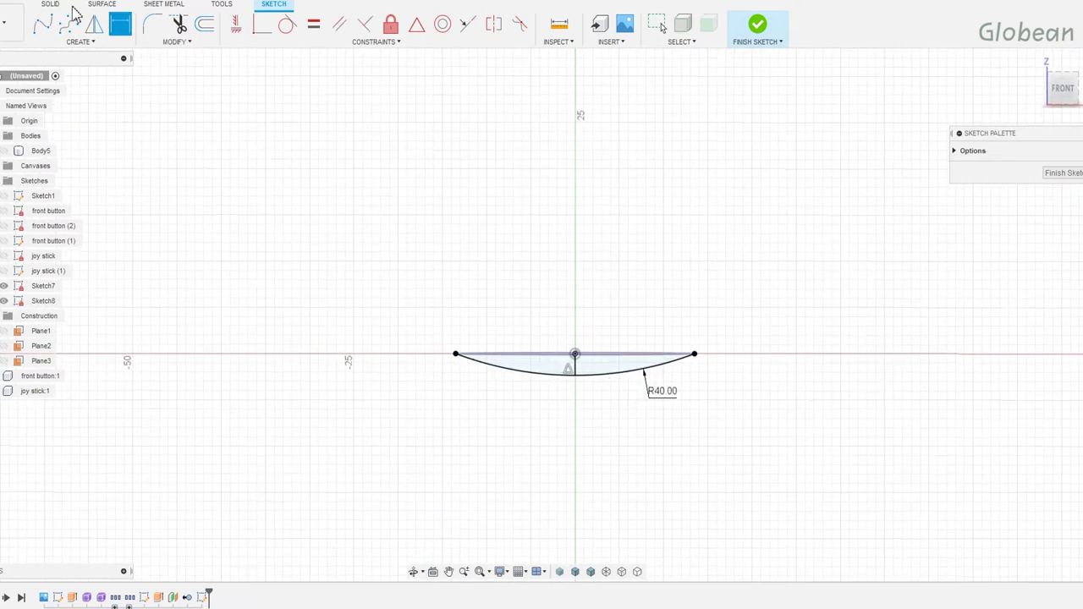
Revolve the arc profile about the line as a cut, dishing the circular pad.
{"action": "left_click", "coordinate": [758, 23]}
{"action": "left_click", "coordinate": [669, 349]}
{"action": "left_click", "coordinate": [575, 365]}
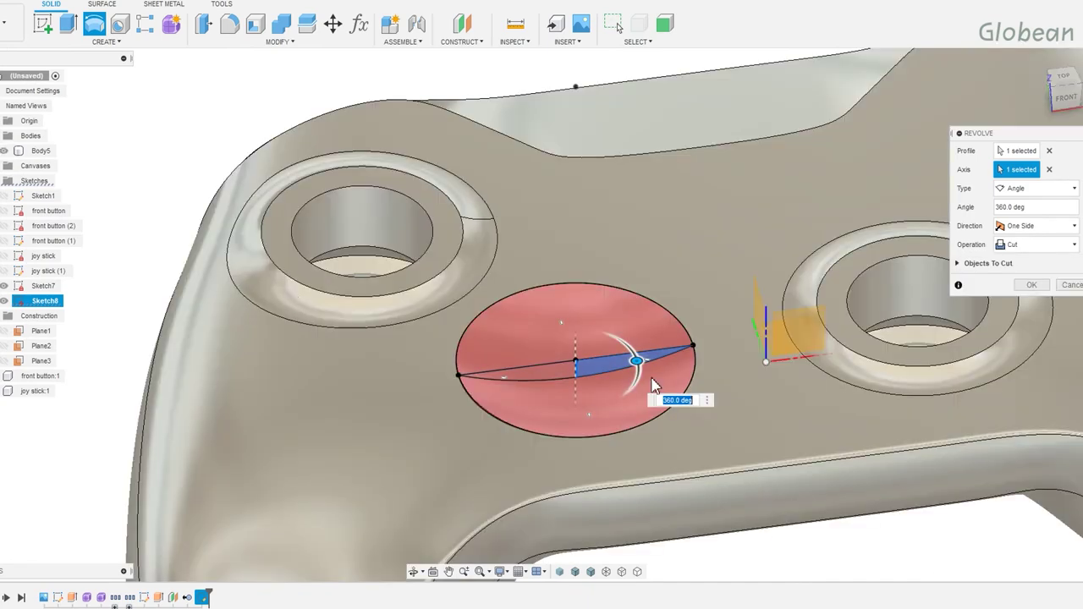
{"action": "key", "text": "Return"}
{"action": "middle_click_drag", "start_coordinate": [629, 358], "coordinate": [693, 438], "text": "shift"}
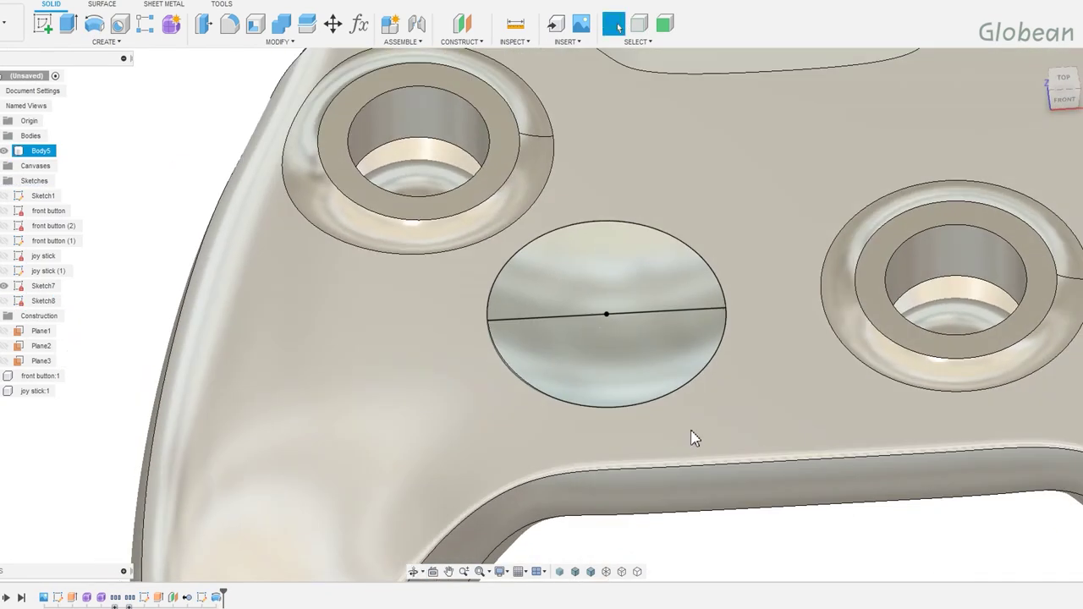
{"action": "key", "text": "Escape"}
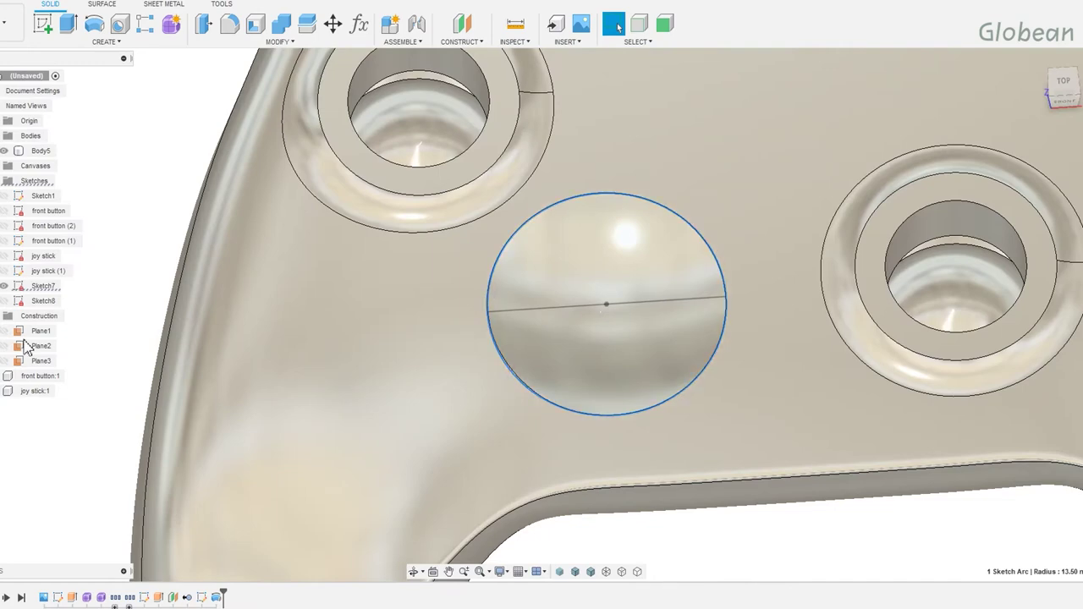
Reopen Sketch7 and offset the D-pad circle 2 mm inward.
{"action": "double_click", "coordinate": [42, 285]}
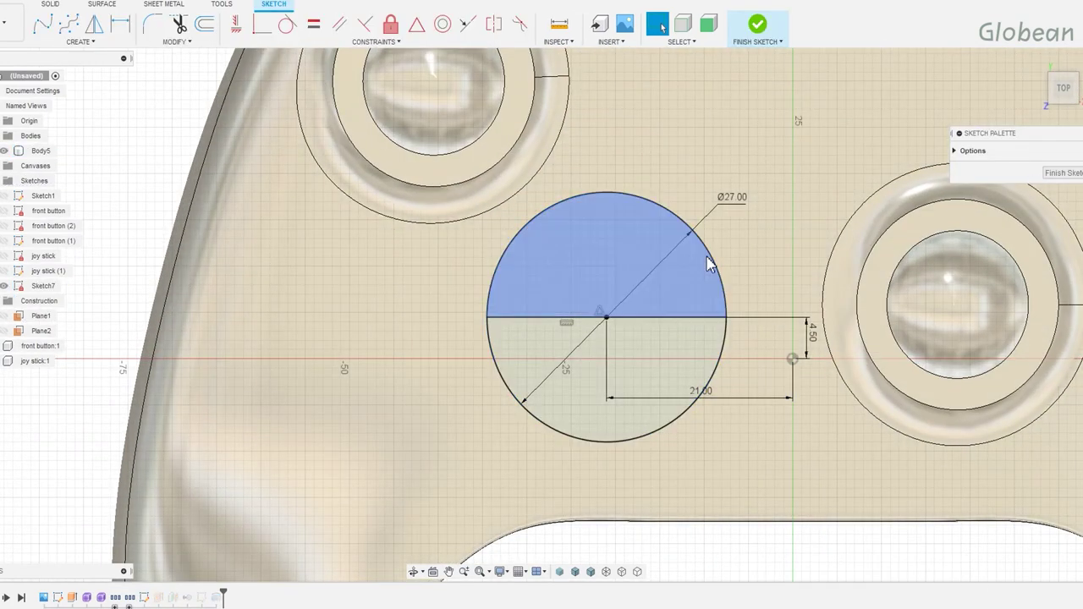
{"action": "key", "text": "o"}
{"action": "left_click", "coordinate": [716, 270]}
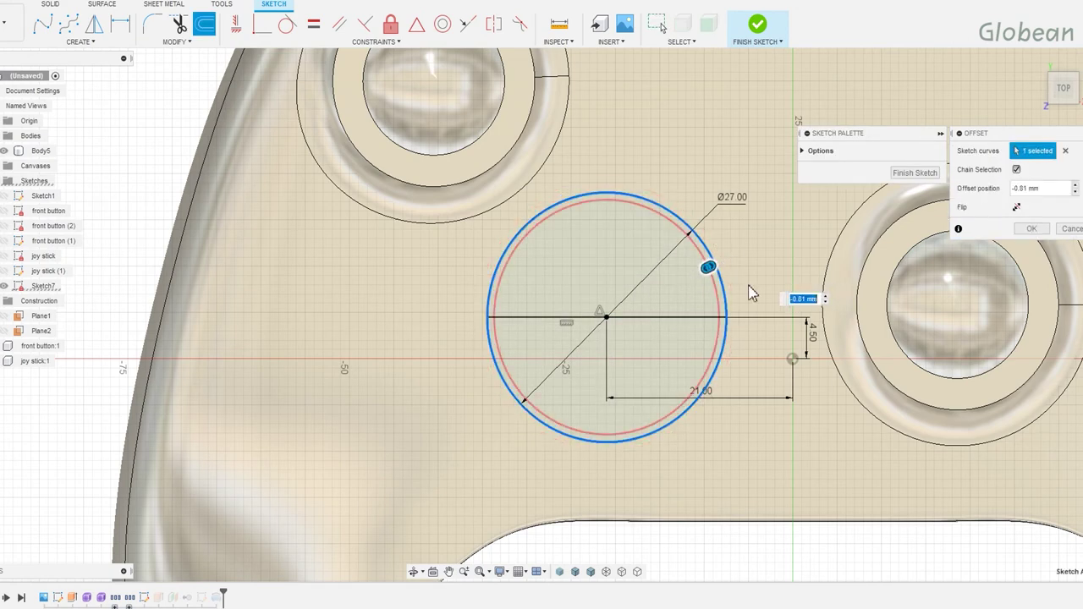
{"action": "type", "text": "-2"}
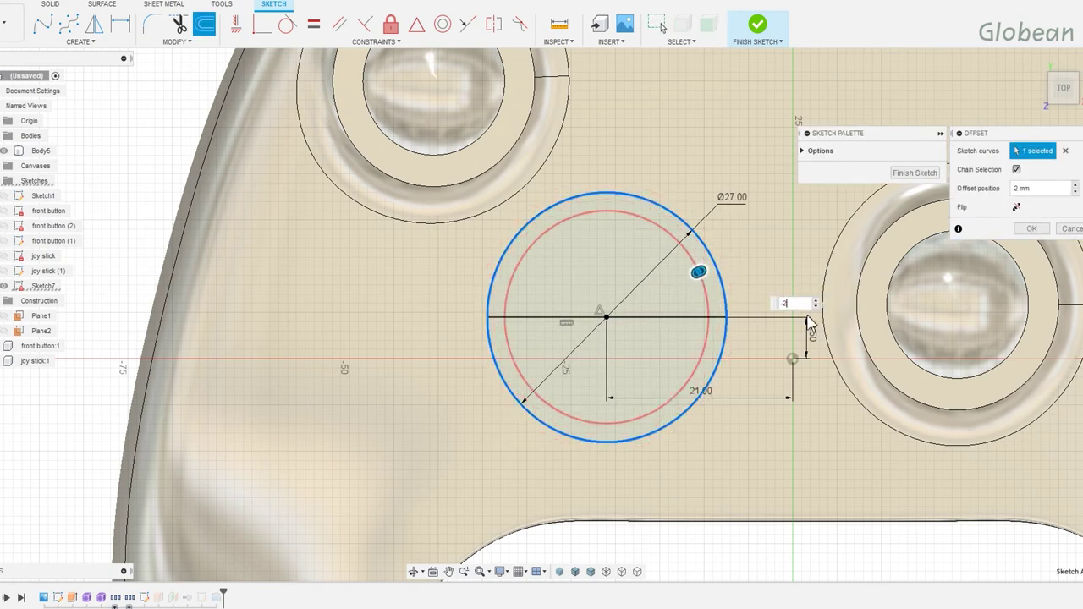
{"action": "key", "text": "Return"}
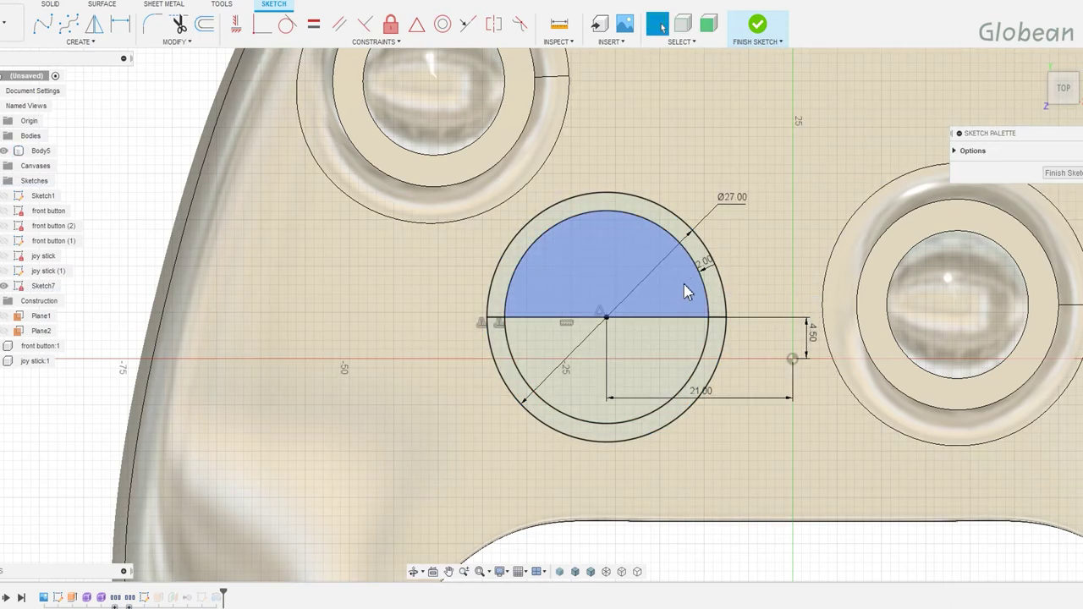
{"action": "double_click", "coordinate": [711, 268]}
{"action": "key", "text": "Return"}
Draw crossed vertical and horizontal centre rectangles on the circle centre with equal arm widths.
{"action": "key", "text": "r"}
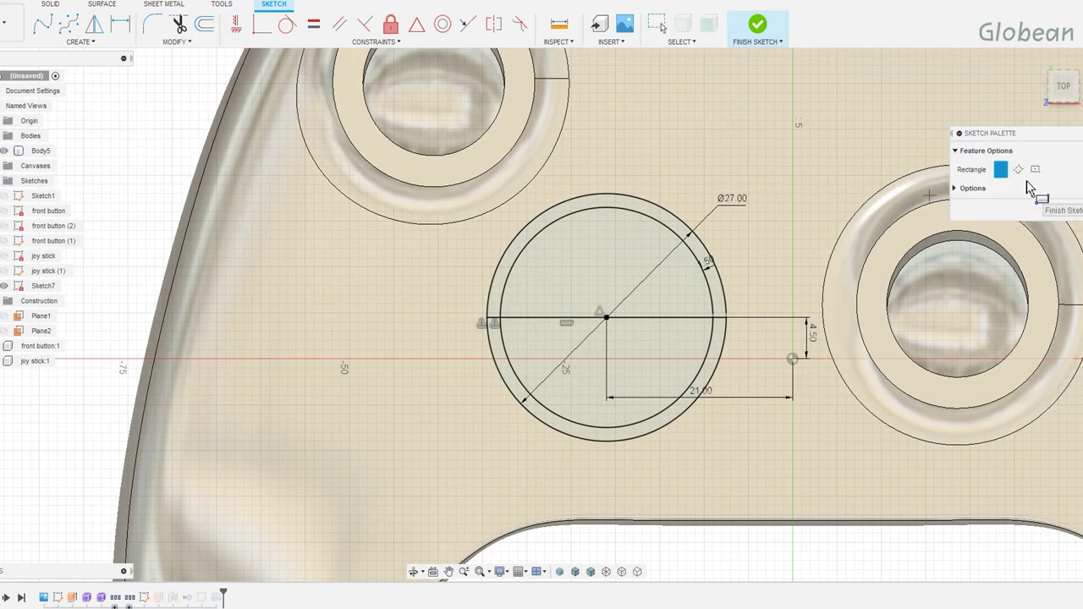
{"action": "left_click", "coordinate": [606, 318]}
{"action": "left_click", "coordinate": [641, 185]}
{"action": "left_click", "coordinate": [606, 319]}
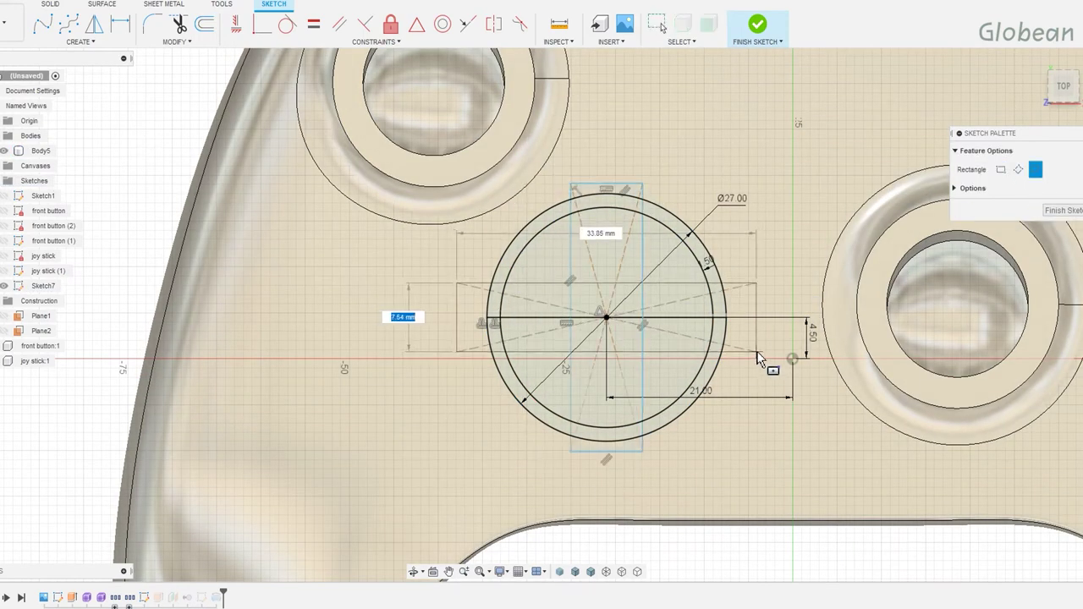
{"action": "left_click", "coordinate": [757, 351]}
{"action": "left_click", "coordinate": [314, 24]}
{"action": "left_click", "coordinate": [606, 184]}
{"action": "left_click", "coordinate": [457, 309]}
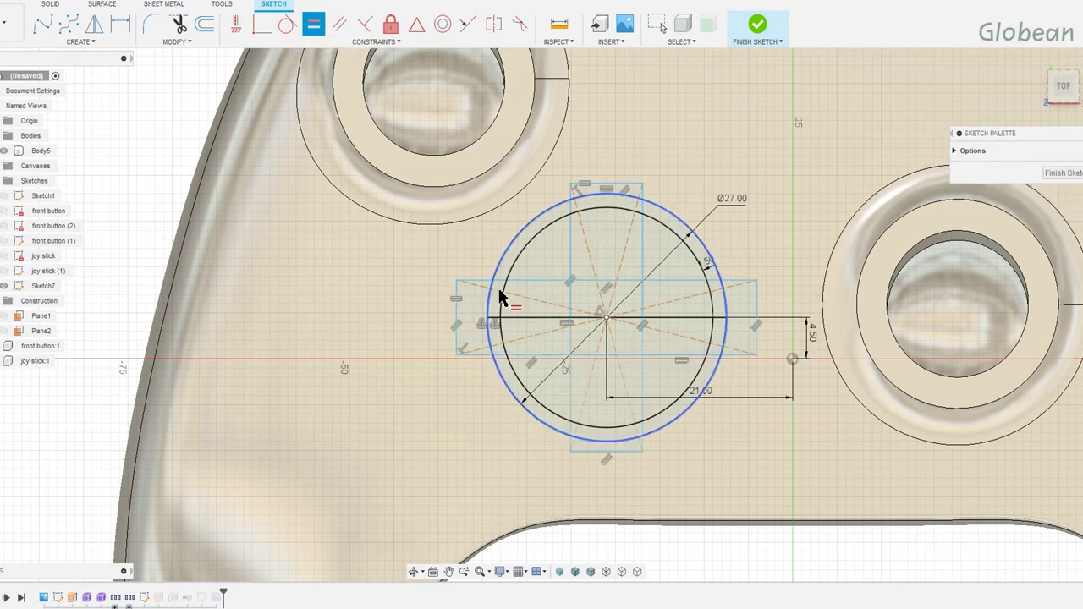
Dimension the horizontal arm's left edge to 9.00 mm.
{"action": "key", "text": "d"}
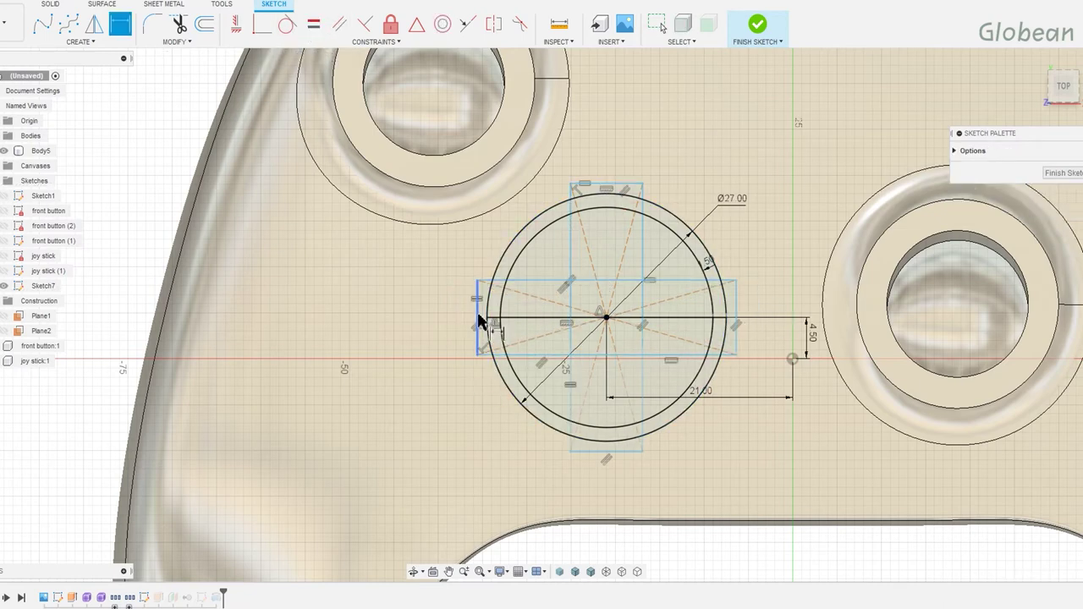
{"action": "left_click", "coordinate": [479, 314]}
{"action": "left_click", "coordinate": [453, 326]}
{"action": "type", "text": "9"}
{"action": "key", "text": "Return"}
{"action": "key", "text": "Escape"}
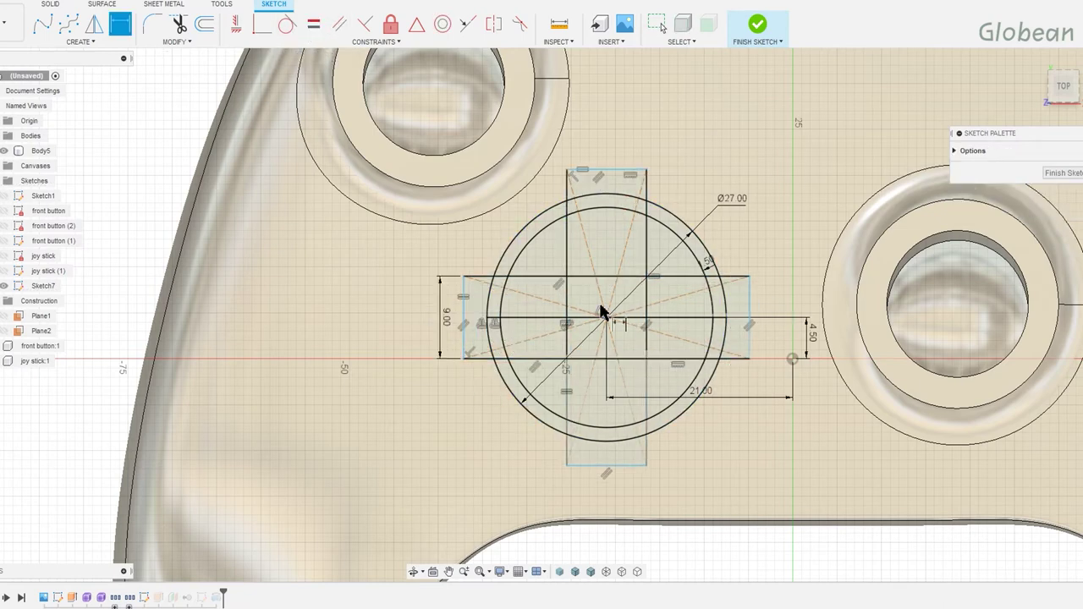
Finish the cross sketch and pick all six cross profiles for extrusion.
{"action": "left_click", "coordinate": [759, 26]}
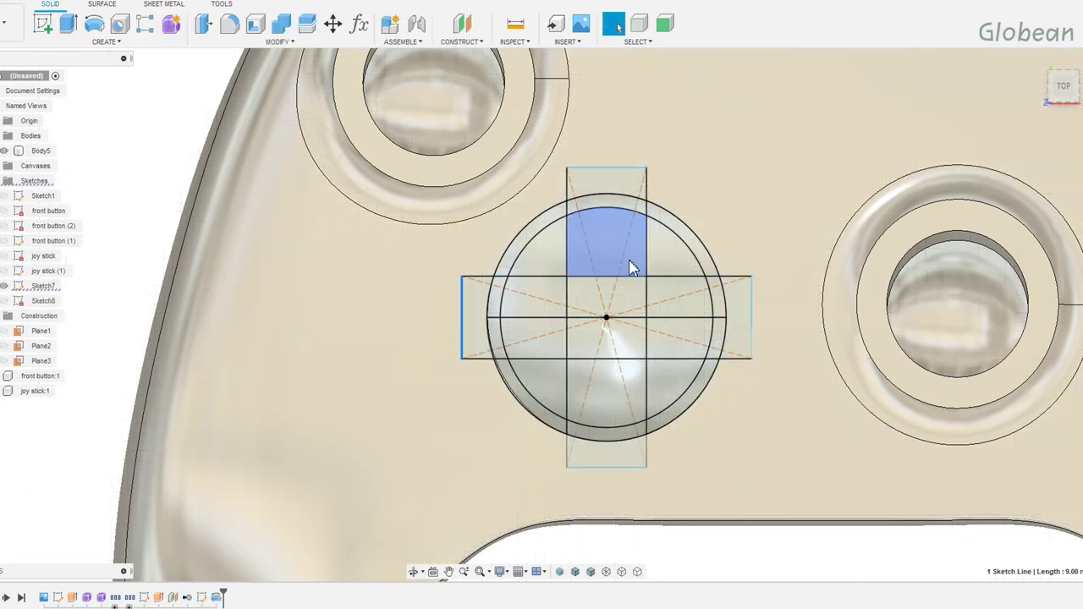
{"action": "key", "text": "e"}
{"action": "left_click", "coordinate": [606, 245]}
{"action": "left_click", "coordinate": [606, 297]}
{"action": "left_click", "coordinate": [593, 339]}
{"action": "left_click", "coordinate": [606, 394]}
{"action": "left_click", "coordinate": [544, 327]}
{"action": "left_click", "coordinate": [678, 334]}
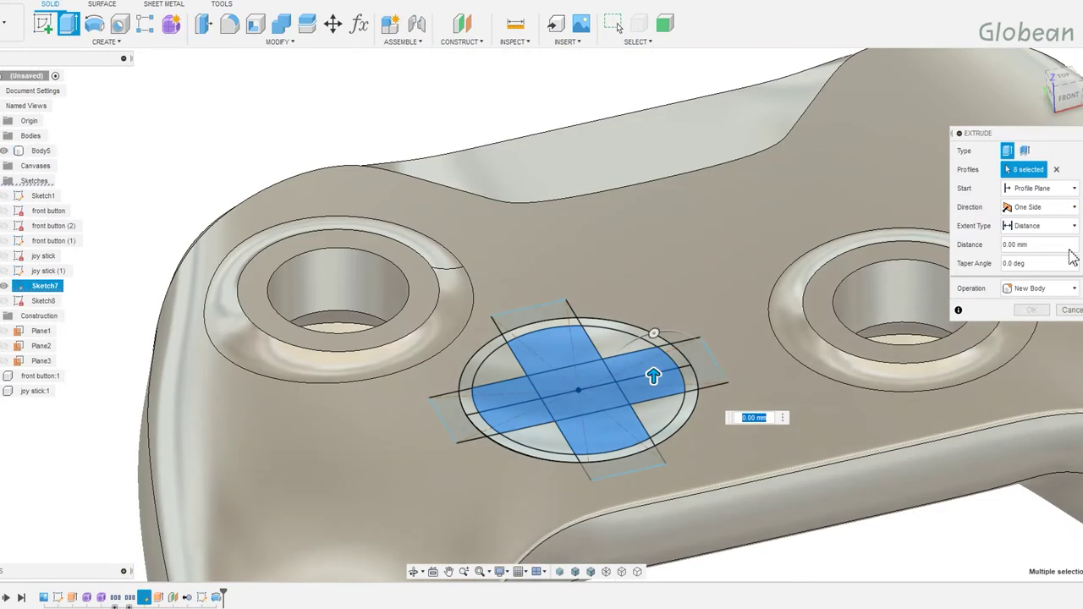
Extrude the cross 3 mm symmetrically as a new body, Body27.
{"action": "left_click", "coordinate": [1040, 206]}
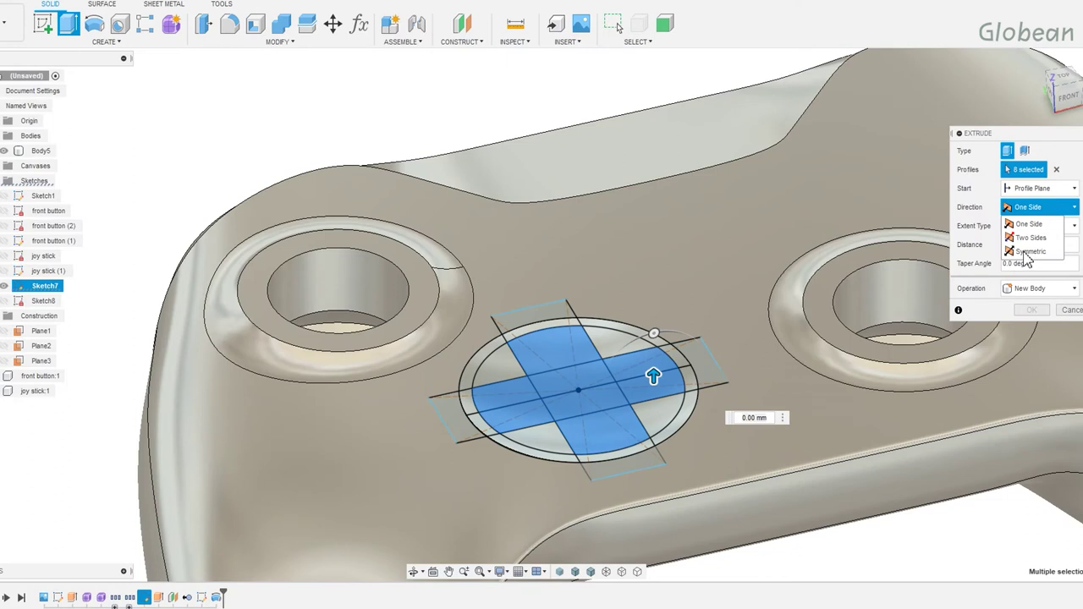
{"action": "left_click", "coordinate": [1030, 252]}
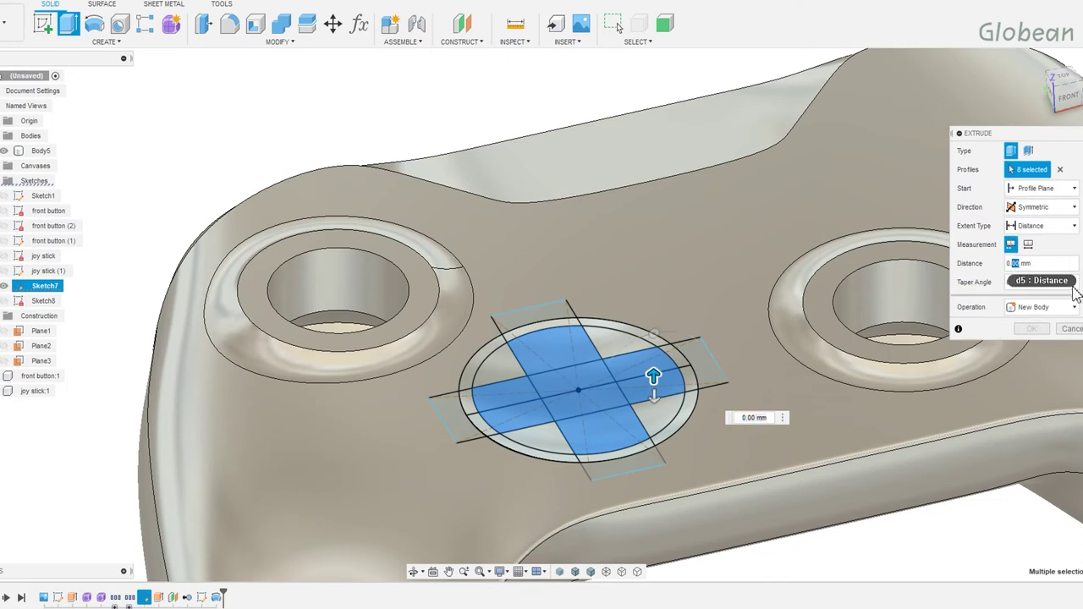
{"action": "type", "text": "3"}
{"action": "left_click", "coordinate": [1034, 307]}
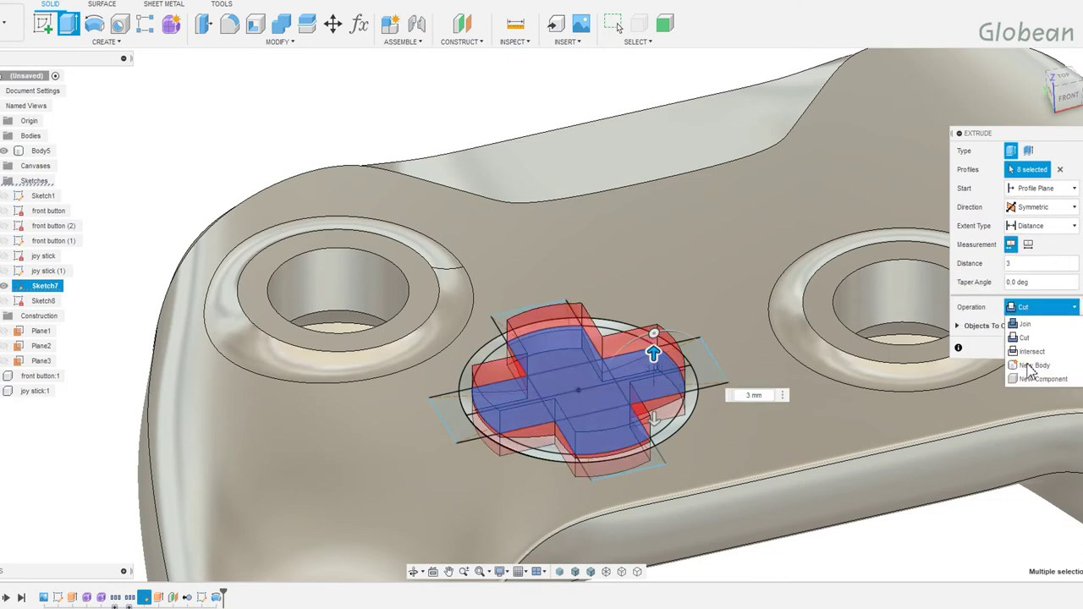
{"action": "left_click", "coordinate": [1035, 366]}
{"action": "left_click", "coordinate": [1032, 347]}
Fillet the edges of the Body27 D-pad cross.
{"action": "scroll", "coordinate": [581, 398], "scroll_direction": "down", "scroll_amount": 5}
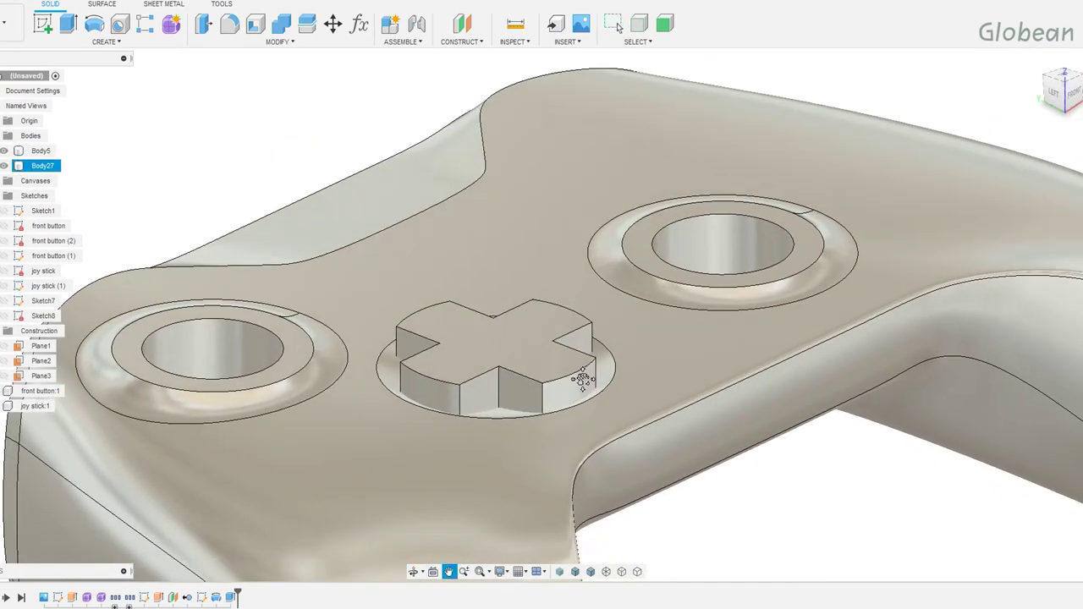
{"action": "middle_click_drag", "start_coordinate": [580, 375], "coordinate": [580, 254], "text": "shift"}
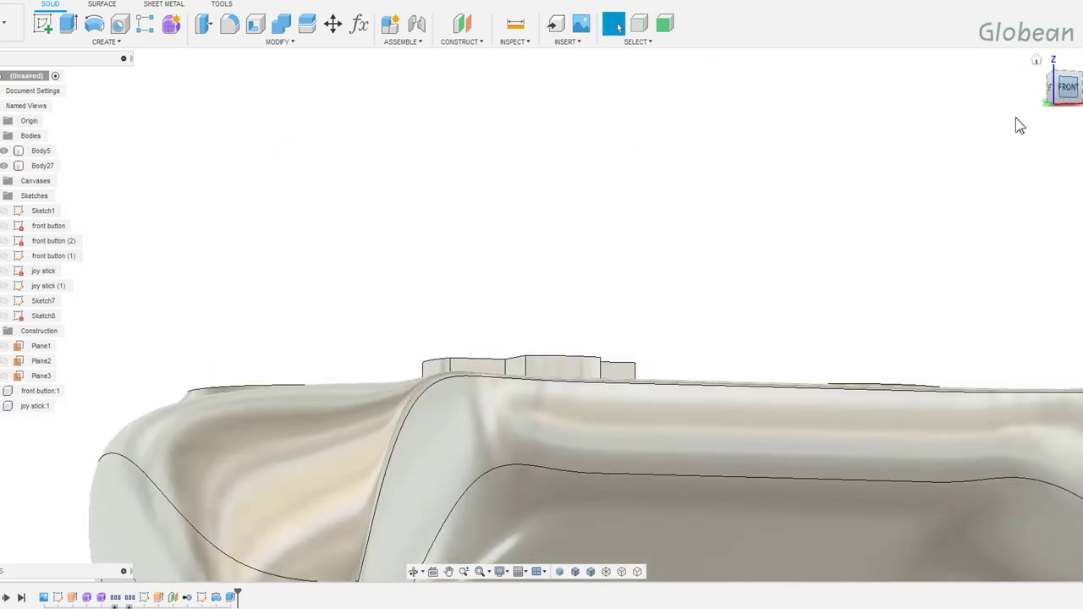
{"action": "left_click", "coordinate": [505, 359]}
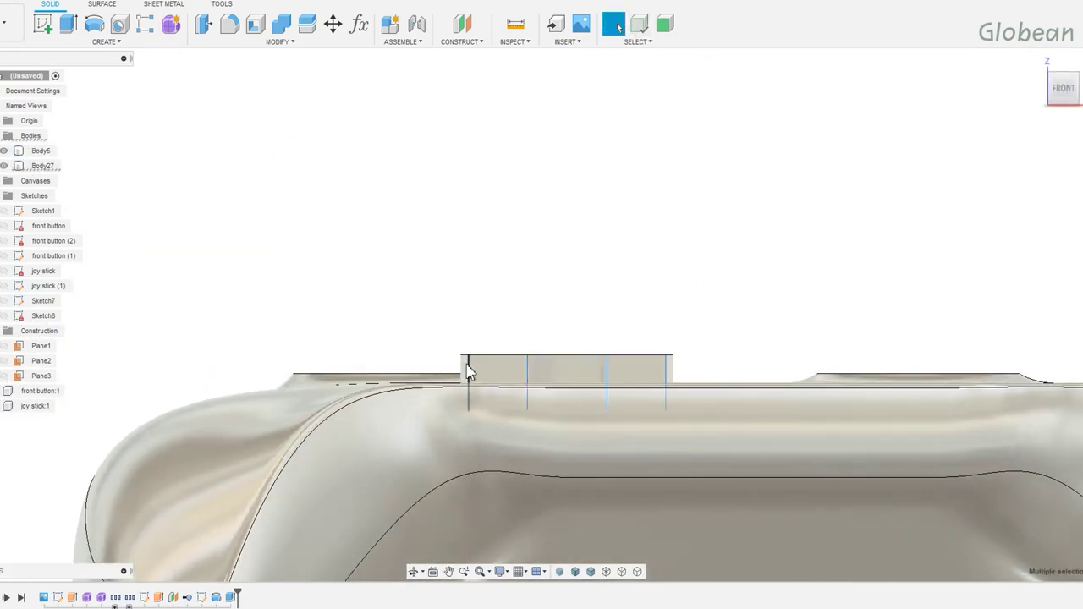
{"action": "key", "text": "f"}
{"action": "key", "text": "Return"}
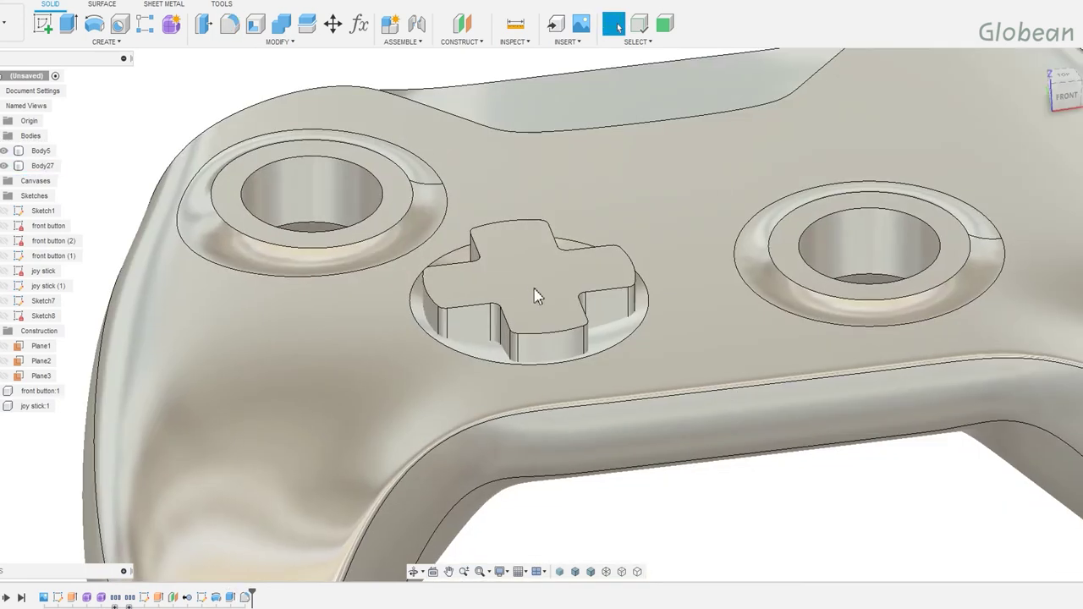
Shell the D-pad from its top face at 1 mm and Combine-Cut the shell from the controller body.
{"action": "left_click", "coordinate": [253, 26]}
{"action": "left_click", "coordinate": [533, 272]}
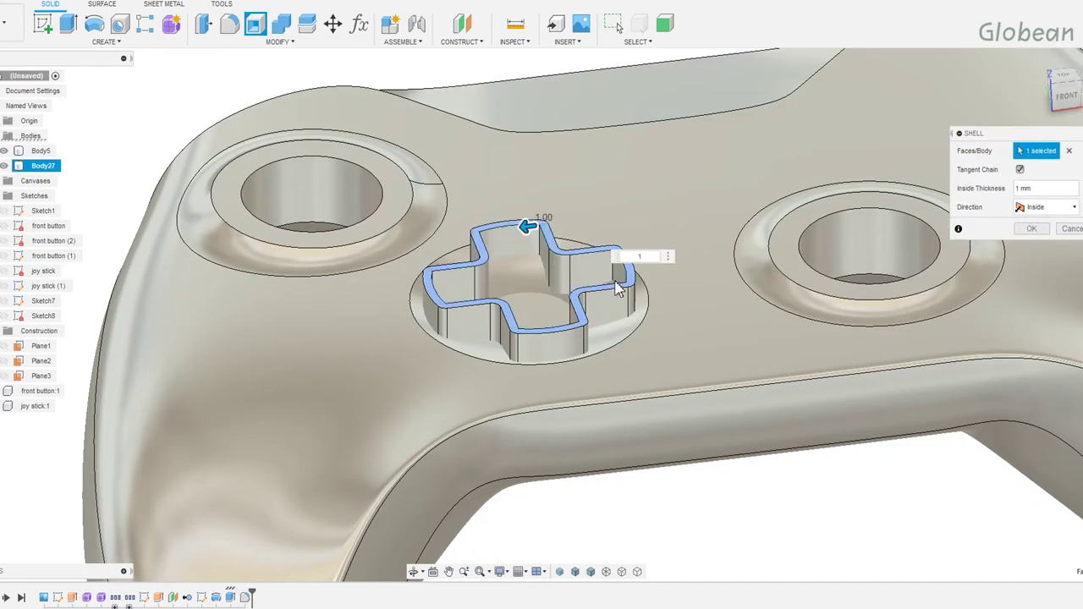
{"action": "key", "text": "Return"}
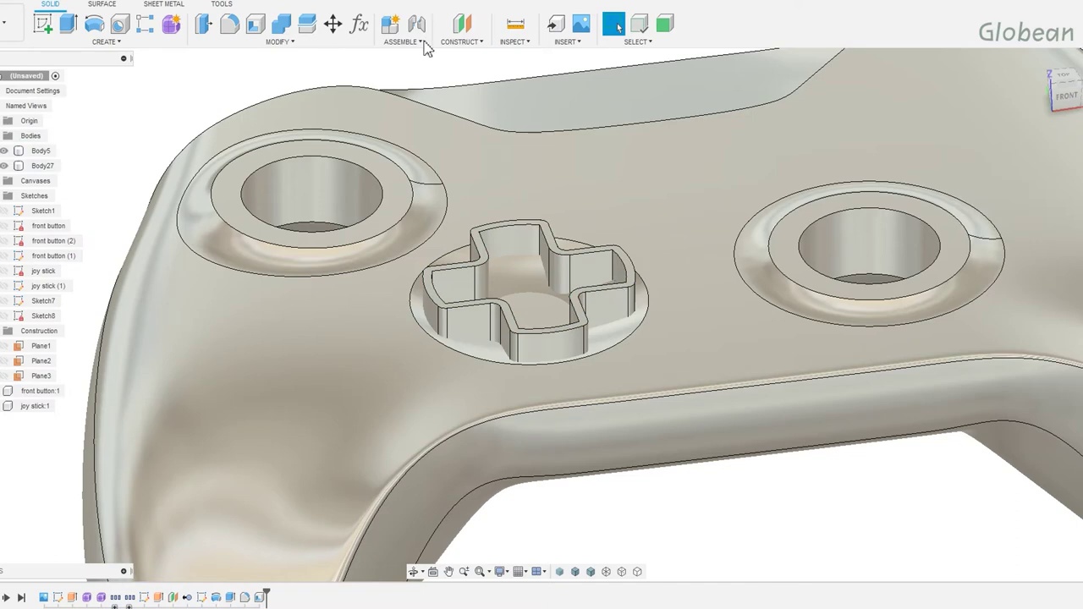
{"action": "left_click", "coordinate": [283, 26]}
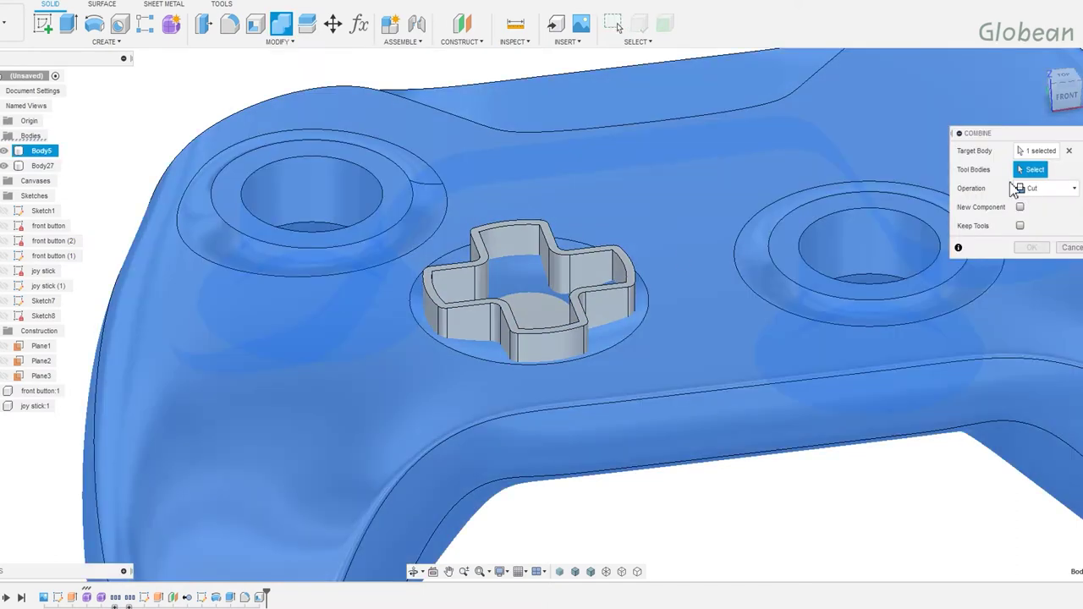
{"action": "left_click", "coordinate": [621, 282]}
{"action": "left_click", "coordinate": [1042, 248]}
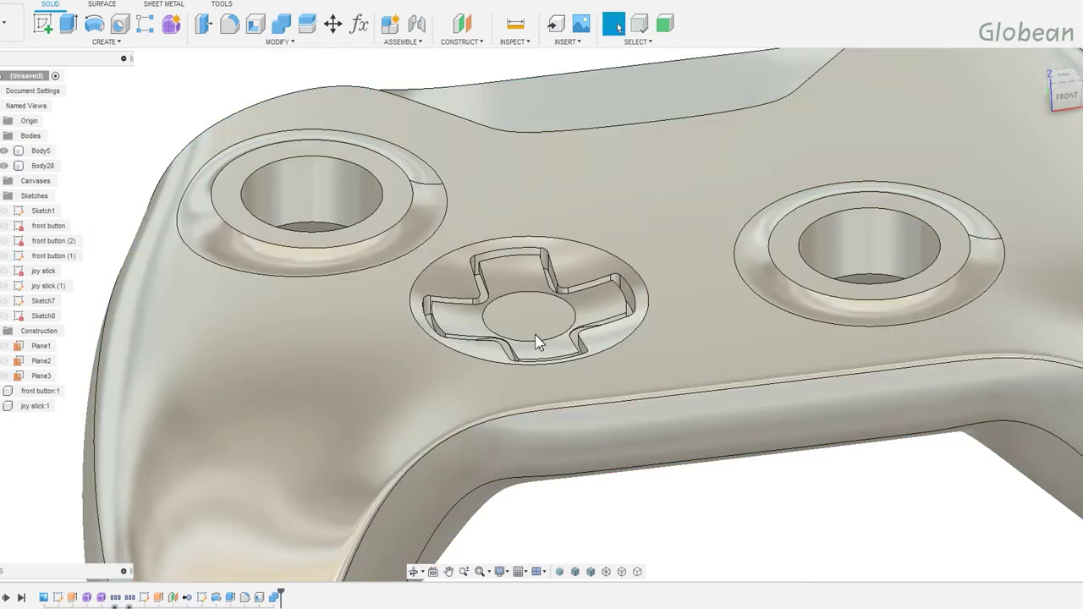
Offset the cross-shaped face inside the pocket up by 2.85 mm.
{"action": "middle_click_drag", "start_coordinate": [599, 325], "coordinate": [580, 338], "text": "shift"}
{"action": "key", "text": "q"}
{"action": "left_click", "coordinate": [541, 300]}
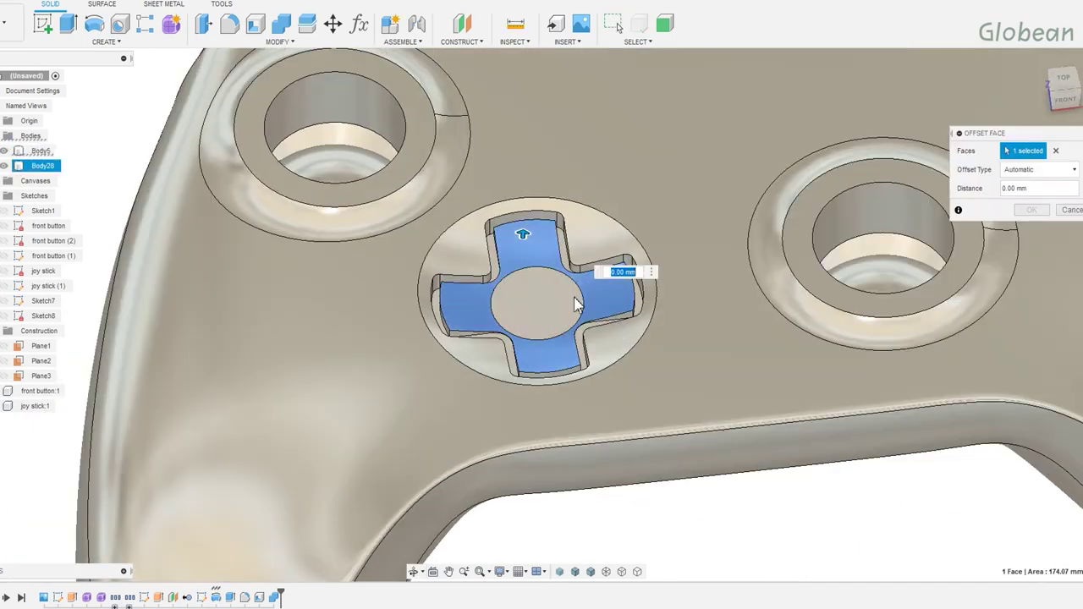
{"action": "left_click_drag", "start_coordinate": [522, 235], "coordinate": [527, 222]}
{"action": "middle_click_drag", "start_coordinate": [528, 223], "coordinate": [571, 291], "text": "shift"}
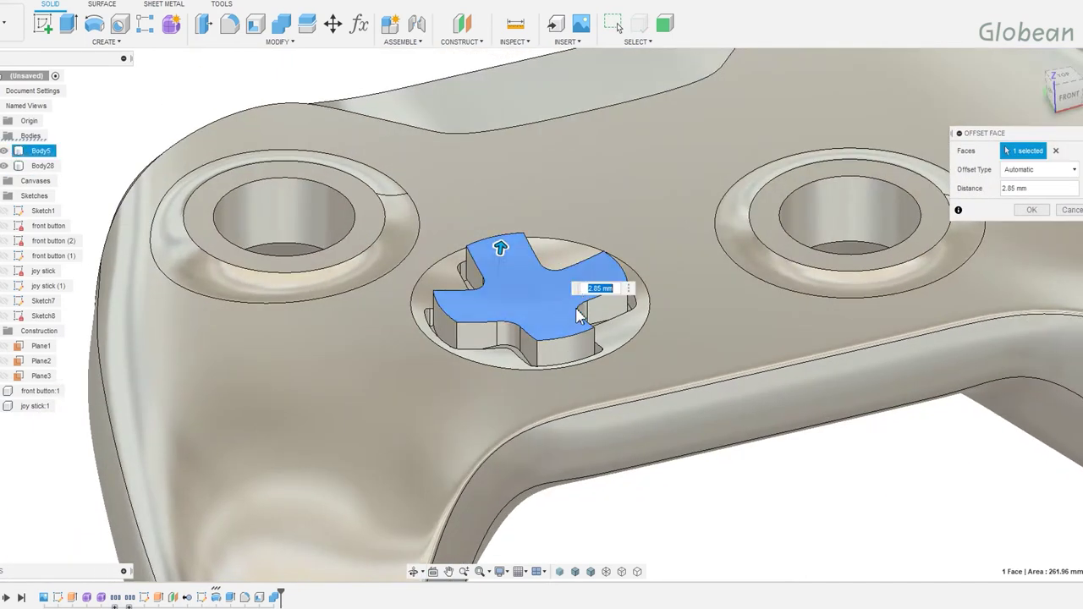
{"action": "key", "text": "Return"}
Fillet the top edges of the raised D-pad cross.
{"action": "key", "text": "f"}
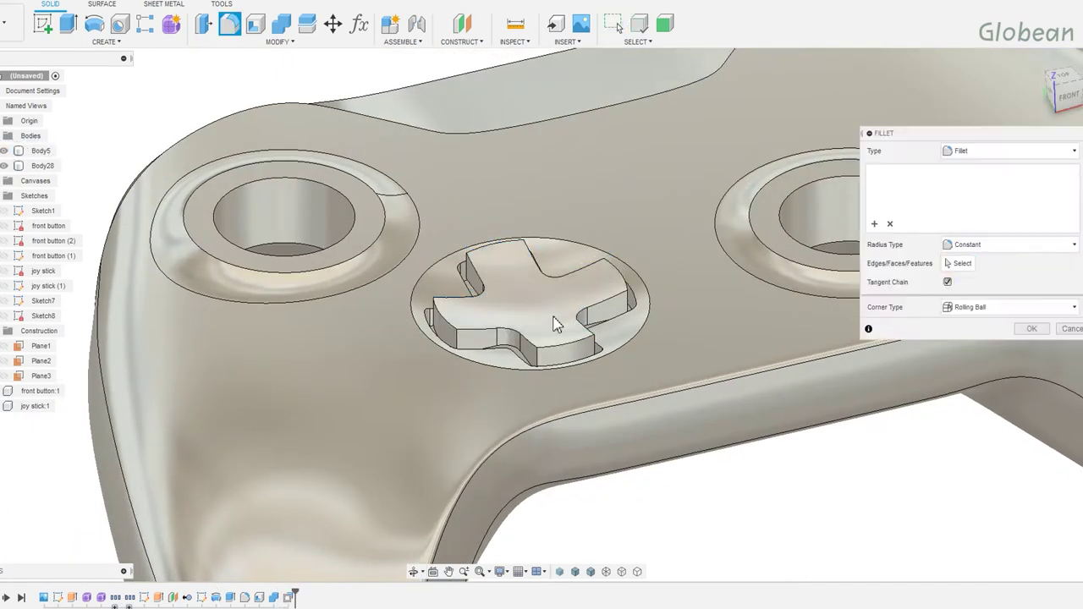
{"action": "left_click", "coordinate": [501, 333]}
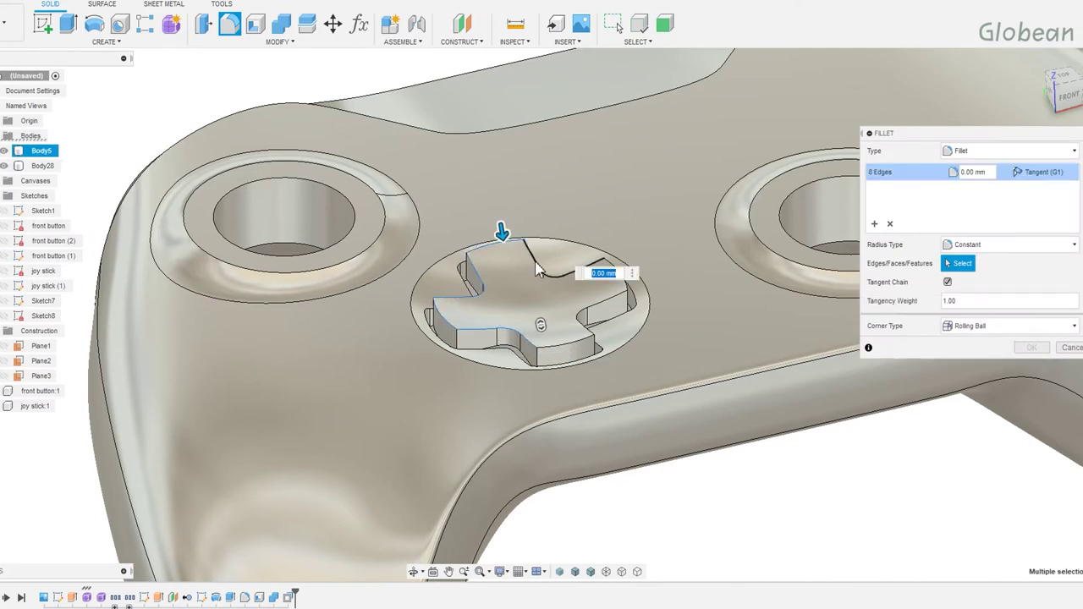
{"action": "left_click", "coordinate": [508, 239]}
{"action": "key", "text": "Escape"}
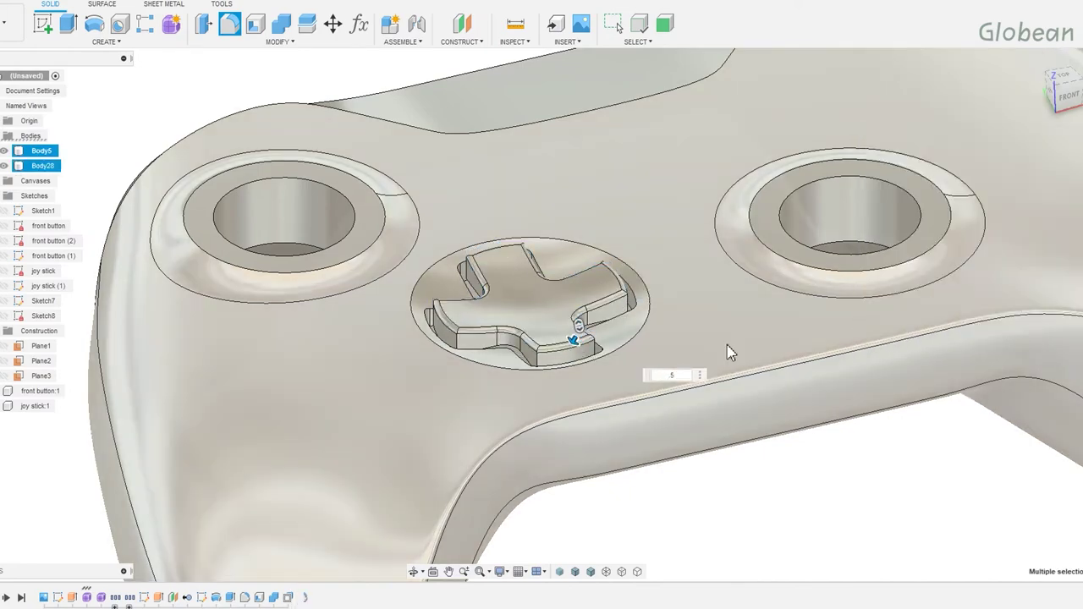
{"action": "mouse_move", "coordinate": [536, 273]}
{"action": "middle_mouse_down", "text": "shift"}
{"action": "mouse_move", "coordinate": [503, 316]}
{"action": "mouse_move", "coordinate": [529, 322]}
{"action": "mouse_move", "coordinate": [513, 331]}
{"action": "mouse_move", "coordinate": [510, 375]}
{"action": "mouse_move", "coordinate": [439, 279]}
{"action": "mouse_move", "coordinate": [178, 417]}
{"action": "middle_mouse_up", "text": "shift"}
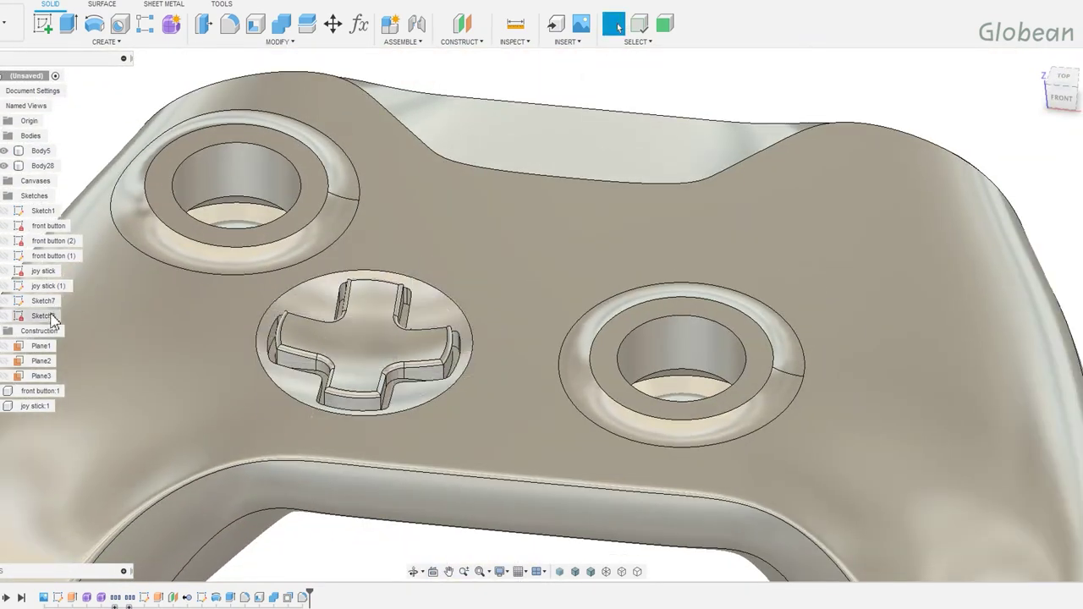
Rename the D-pad sketch and body to 'direc key' and turn the body into a component.
{"action": "left_click", "coordinate": [44, 316]}
{"action": "left_click", "coordinate": [38, 301]}
{"action": "type", "text": "direc key"}
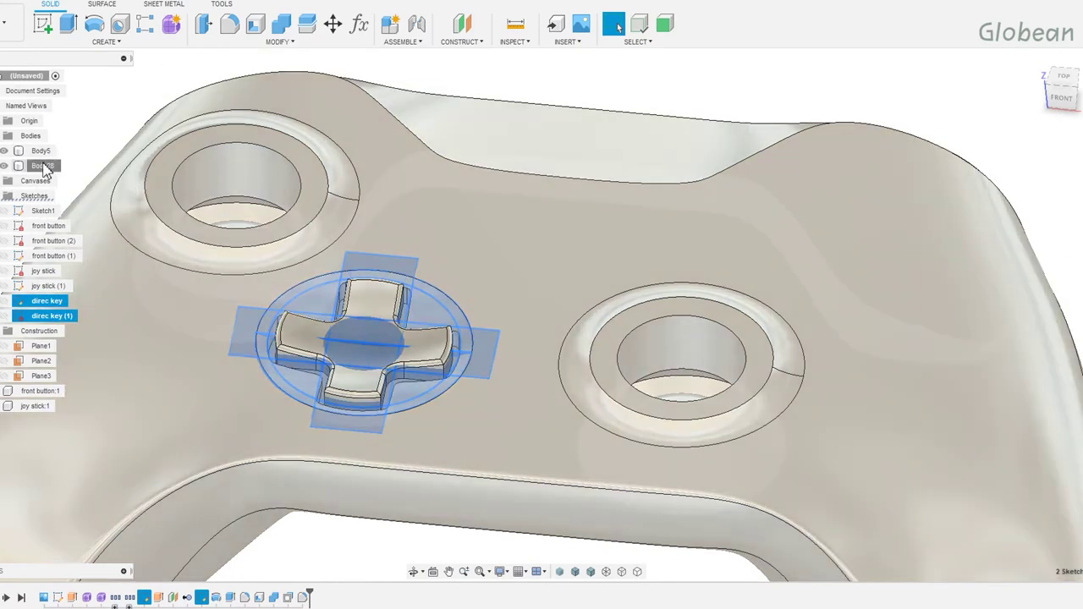
{"action": "double_click", "coordinate": [43, 151]}
{"action": "type", "text": "direc key"}
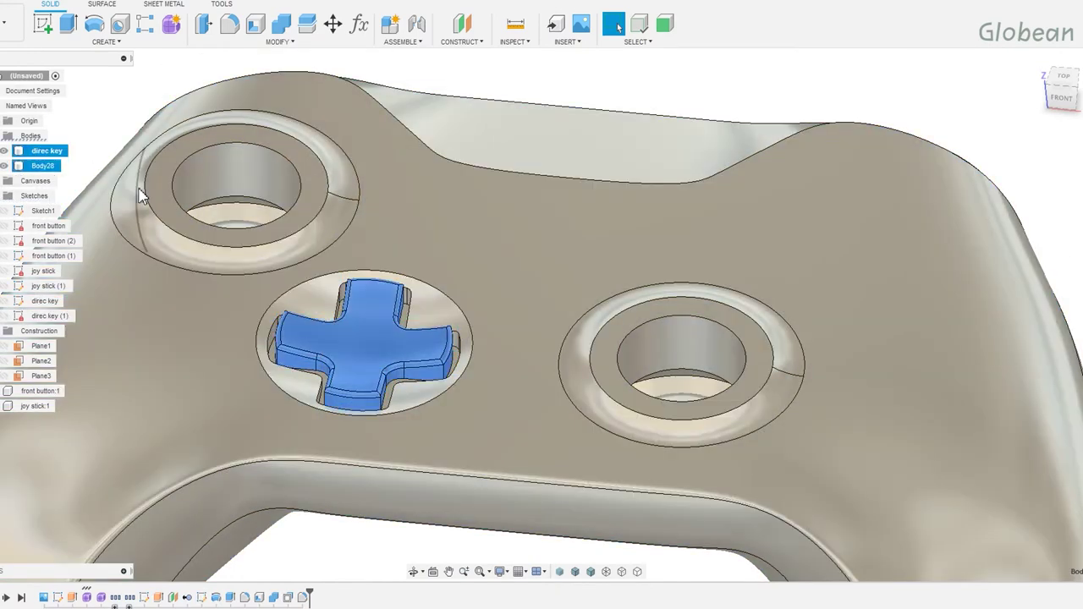
{"action": "right_click", "coordinate": [49, 153]}
{"action": "left_click", "coordinate": [93, 196]}
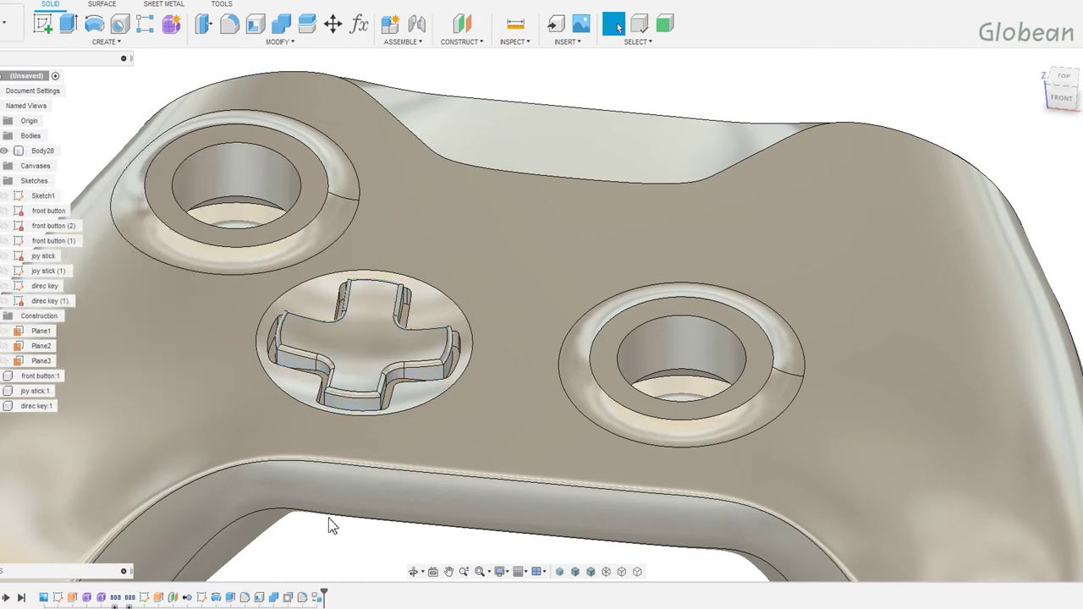
Group the D-pad's timeline features and rename the group.
{"action": "left_click", "coordinate": [145, 597]}
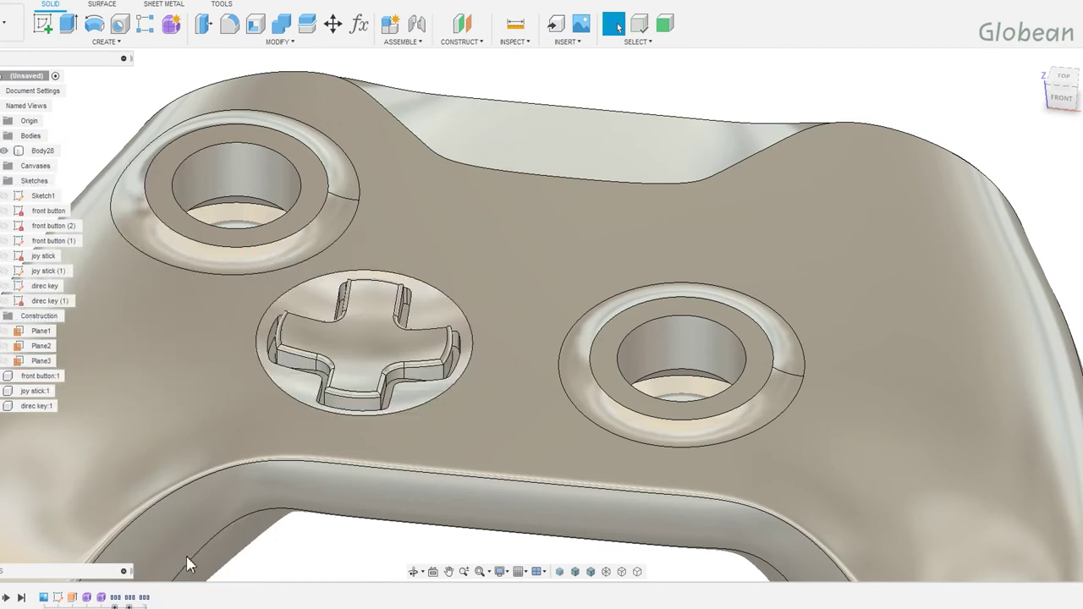
{"action": "right_click", "coordinate": [150, 597]}
{"action": "left_click", "coordinate": [182, 546]}
{"action": "type", "text": "direc key"}
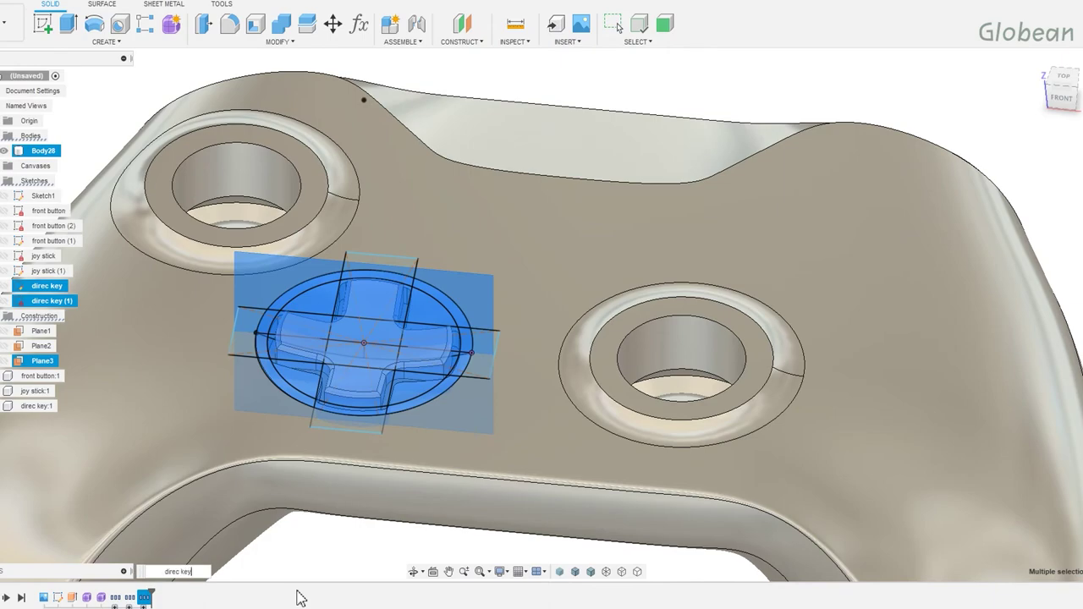
{"action": "key", "text": "Return"}
{"action": "mouse_move", "coordinate": [387, 497]}
{"action": "middle_mouse_down", "text": "shift"}
{"action": "mouse_move", "coordinate": [617, 472]}
{"action": "mouse_move", "coordinate": [425, 390]}
{"action": "middle_mouse_up", "text": "shift"}
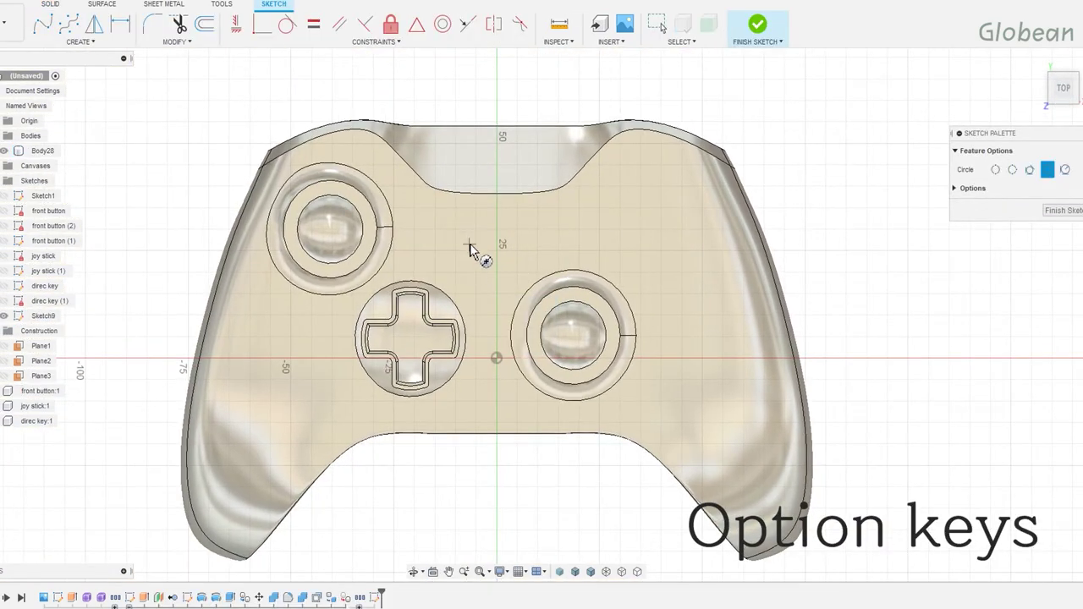
Give the left option-key circle a 7 mm diameter and an 11.50 offset from the origin.
{"action": "key", "text": "="}
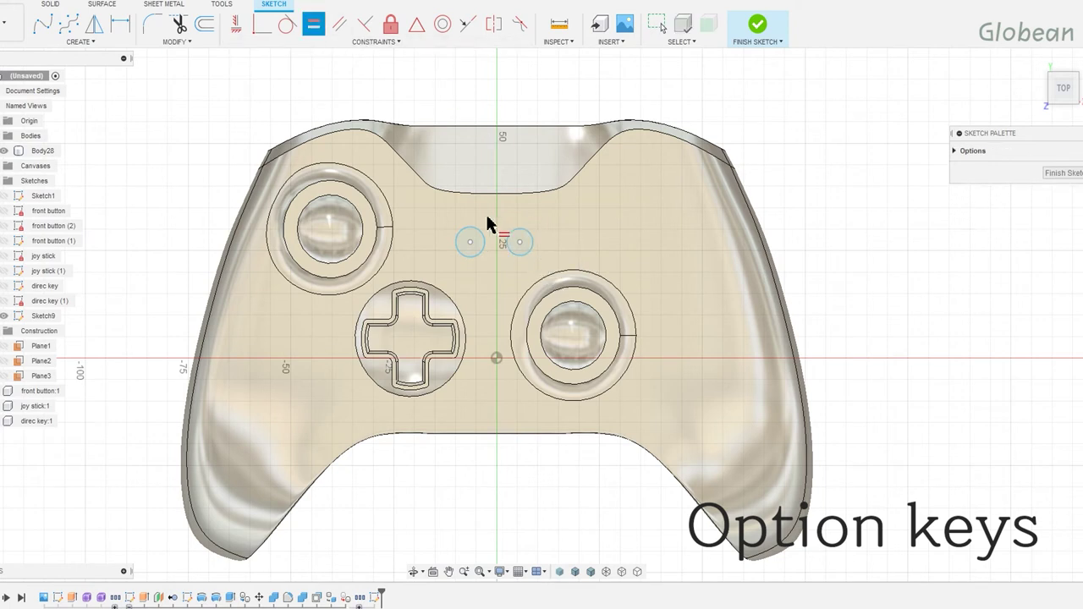
{"action": "left_click", "coordinate": [478, 237]}
{"action": "left_click", "coordinate": [489, 217]}
{"action": "key", "text": "Return"}
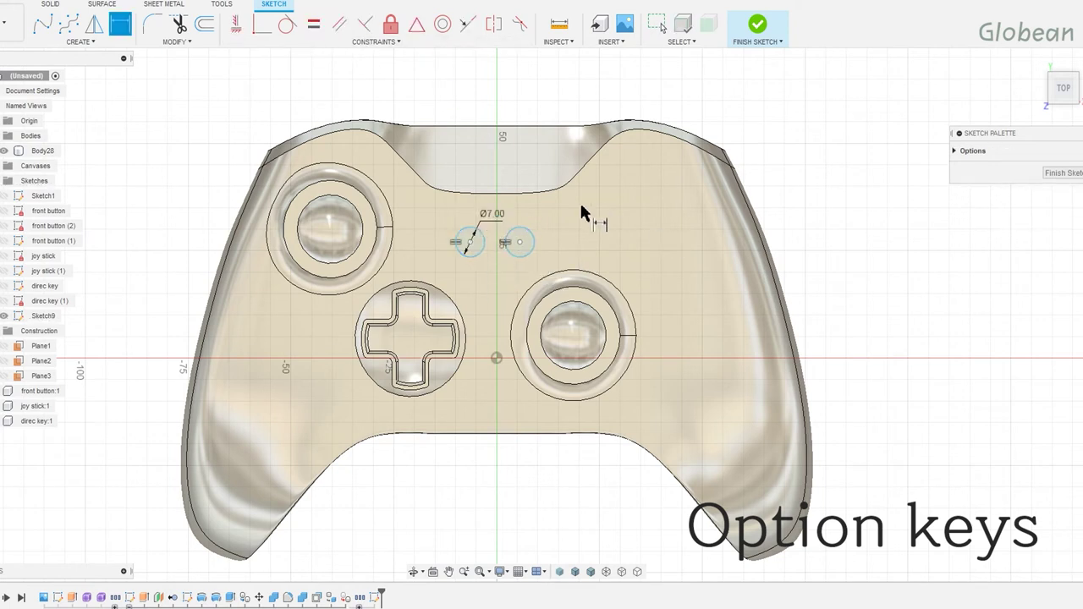
{"action": "left_click", "coordinate": [472, 245]}
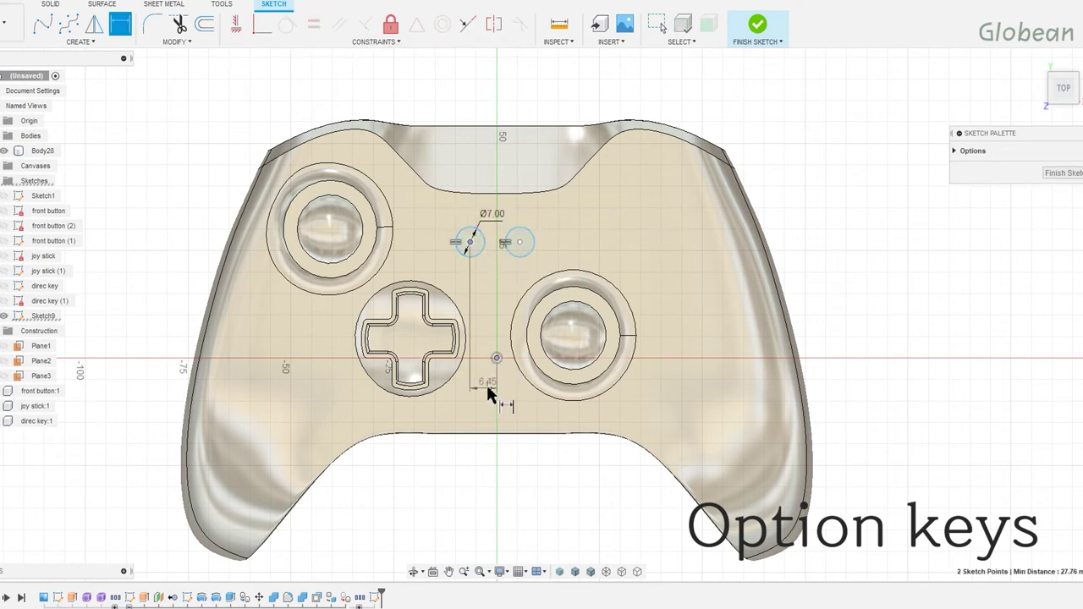
{"action": "left_click", "coordinate": [487, 388]}
{"action": "type", "text": "11.5"}
{"action": "key", "text": "Return"}
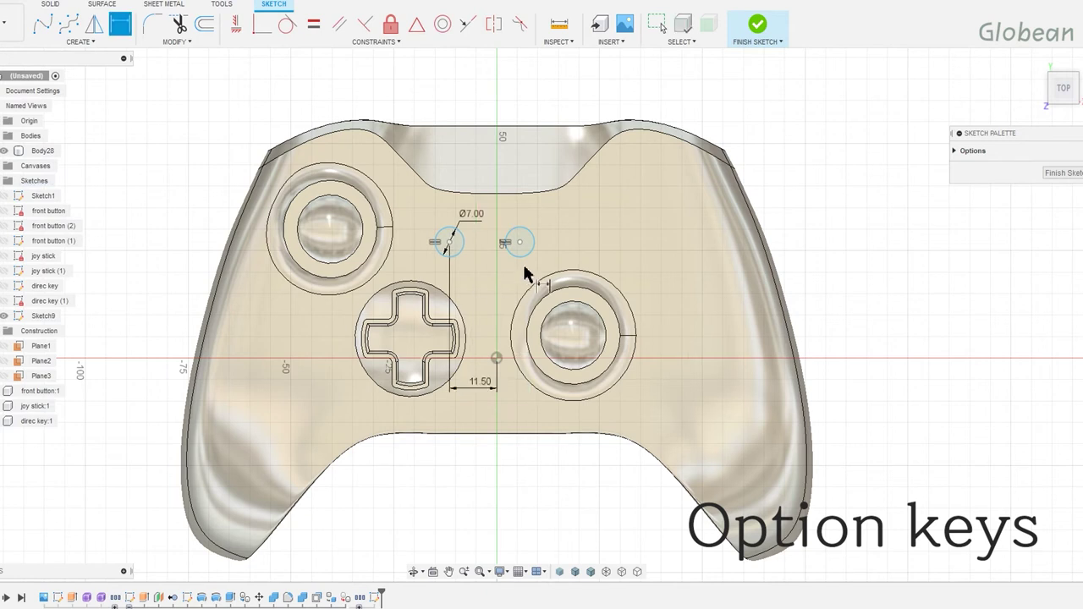
Set the right circle's offset to 11.00 and align both circle centres horizontally.
{"action": "left_click", "coordinate": [524, 396]}
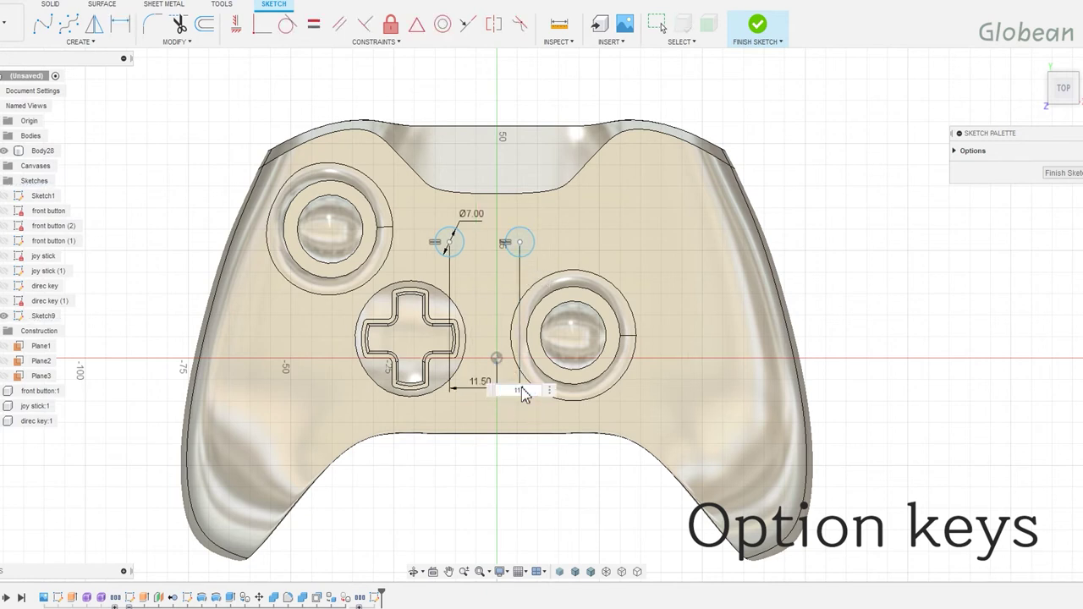
{"action": "type", "text": ".5"}
{"action": "key", "text": "Return"}
{"action": "double_click", "coordinate": [527, 382]}
{"action": "type", "text": "11"}
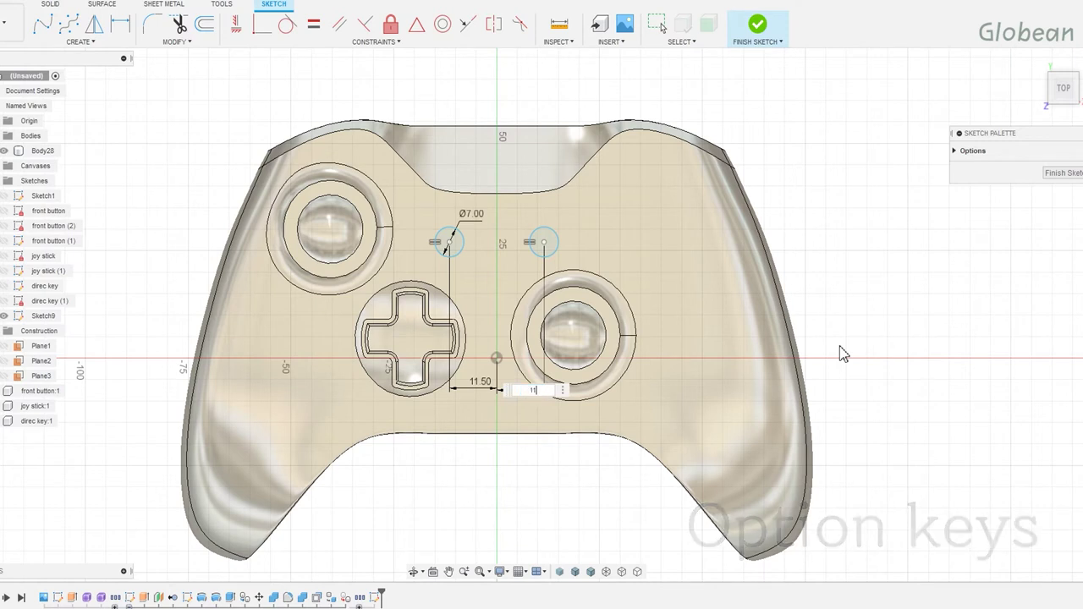
{"action": "key", "text": "Return"}
{"action": "key", "text": "h"}
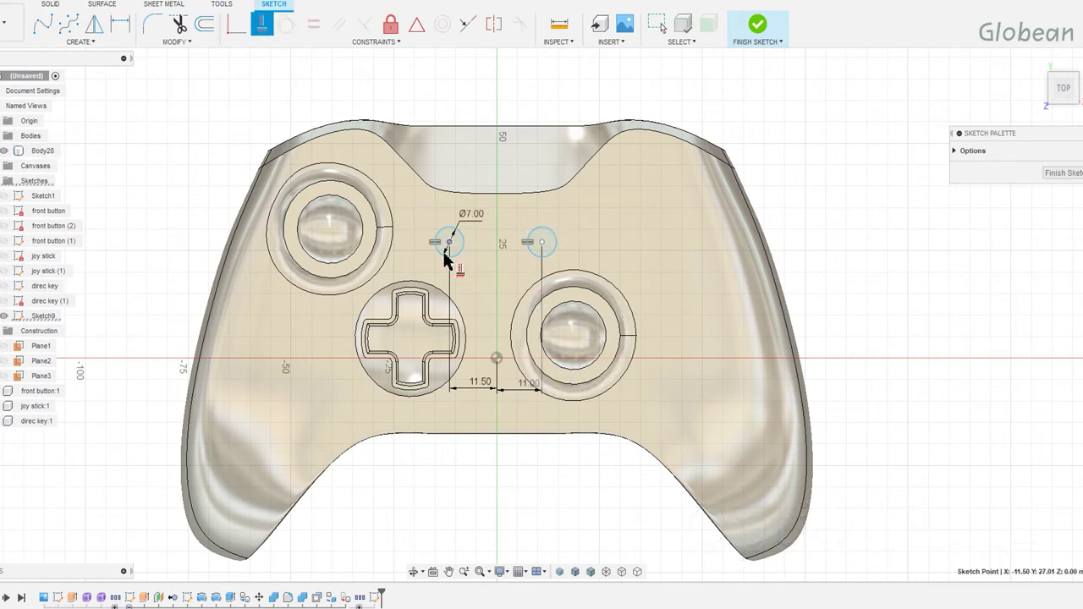
{"action": "left_click", "coordinate": [542, 244]}
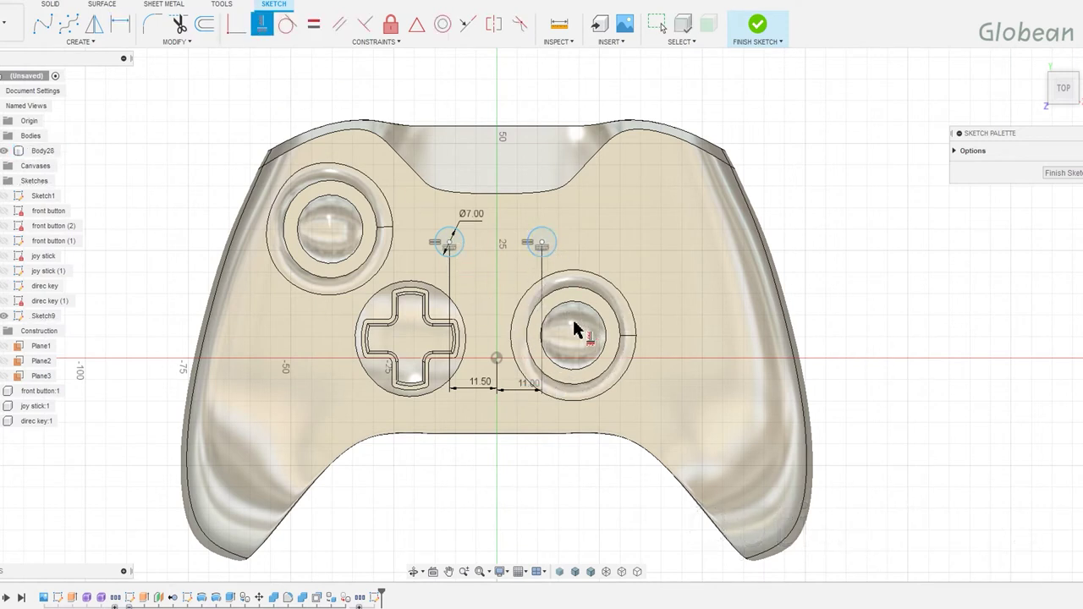
Extrude both option-key circles symmetrically as a cut into the controller.
{"action": "key", "text": "e"}
{"action": "left_click", "coordinate": [446, 226]}
{"action": "left_click", "coordinate": [601, 225]}
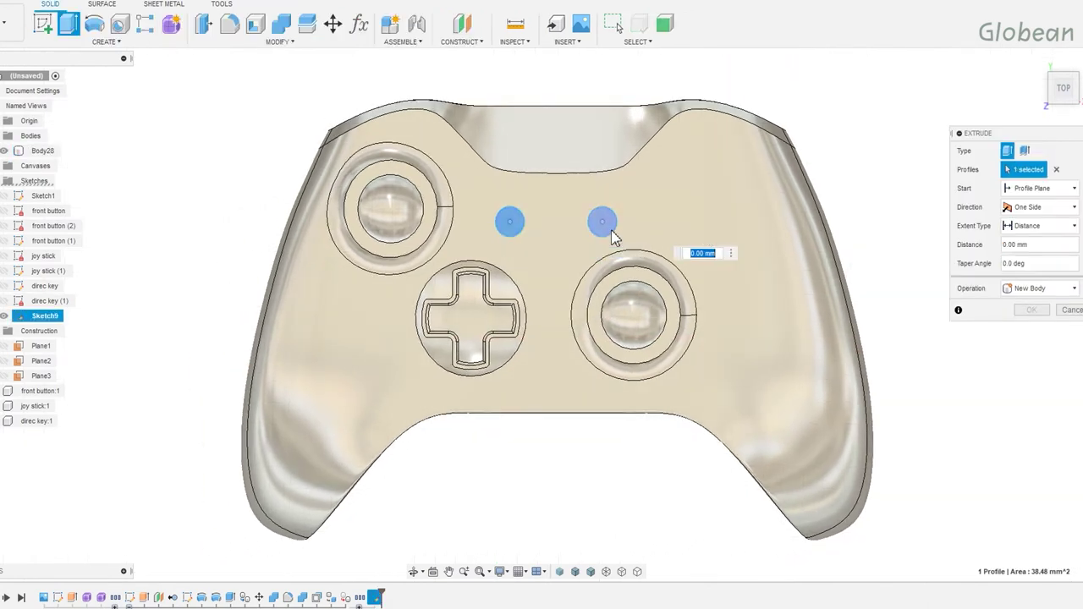
{"action": "middle_click_drag", "start_coordinate": [605, 234], "coordinate": [589, 333], "text": "shift"}
{"action": "left_click", "coordinate": [1029, 208]}
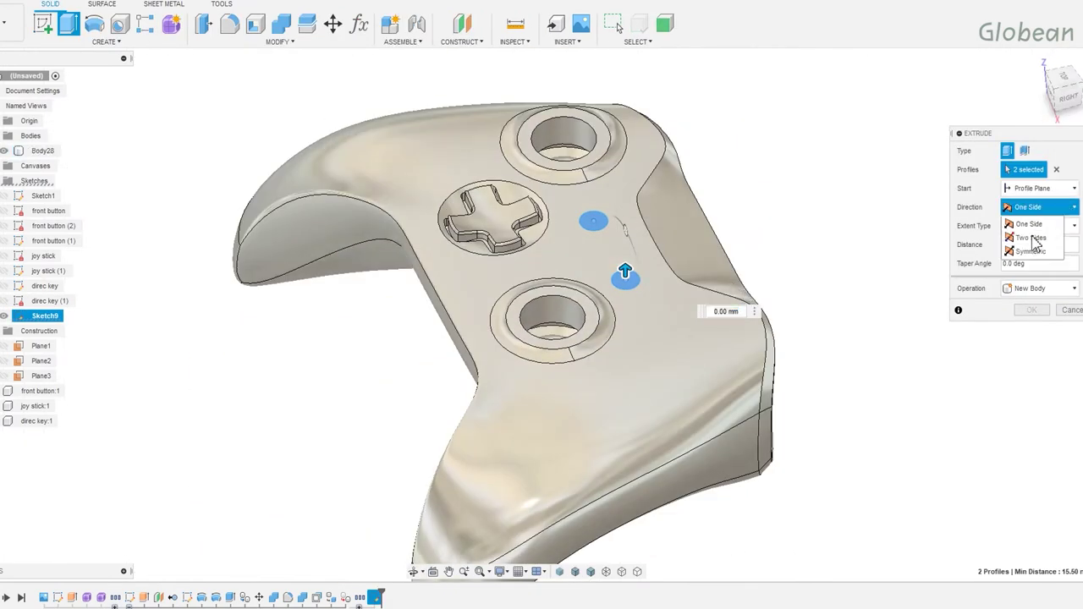
{"action": "left_click", "coordinate": [1047, 241]}
{"action": "key", "text": "Return"}
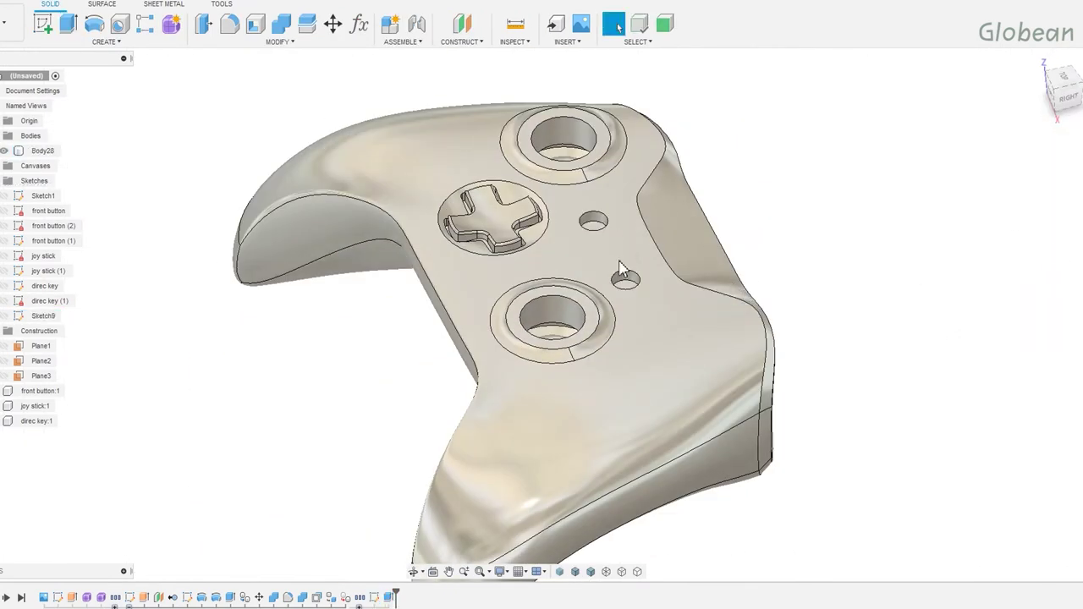
Add an Equal constraint between the two circles in Sketch9.
{"action": "scroll", "coordinate": [602, 237], "scroll_direction": "up", "scroll_amount": 5}
{"action": "double_click", "coordinate": [615, 255]}
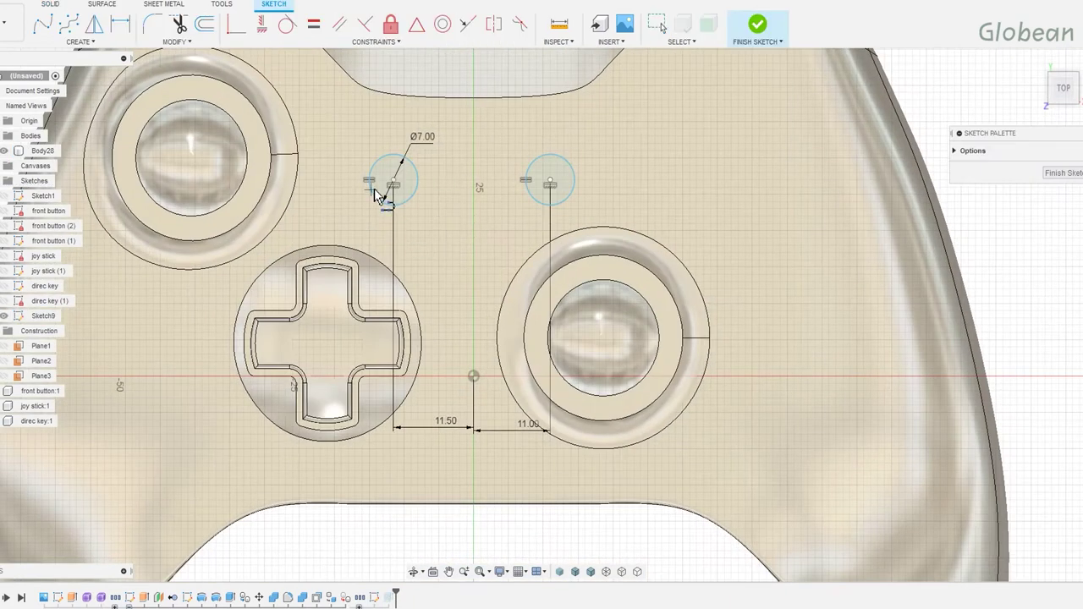
{"action": "left_click", "coordinate": [417, 24]}
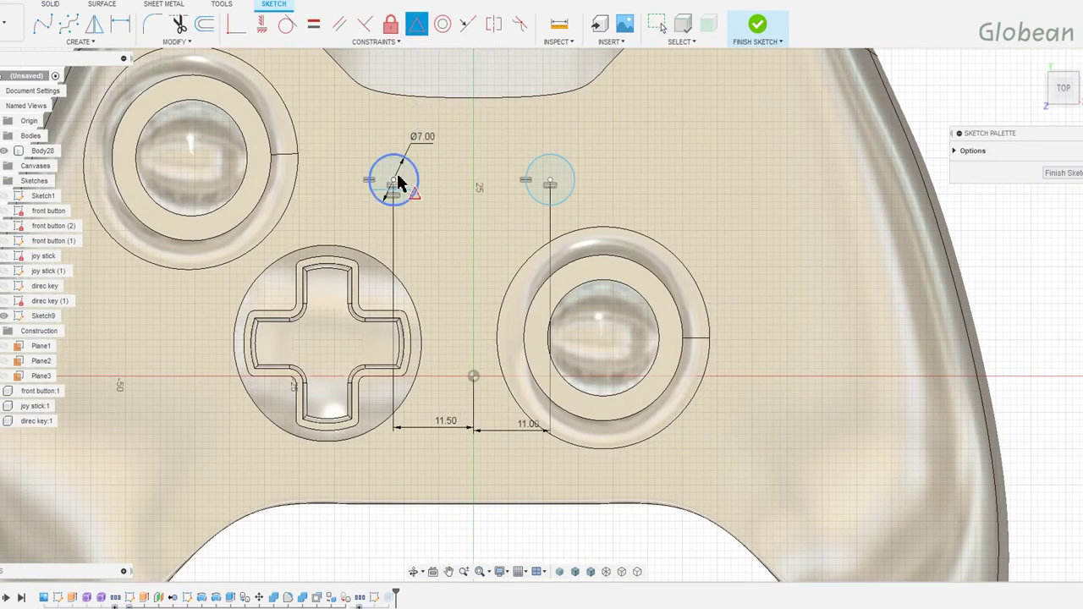
{"action": "left_click", "coordinate": [758, 32]}
{"action": "scroll", "coordinate": [584, 234], "scroll_direction": "up", "scroll_amount": 5}
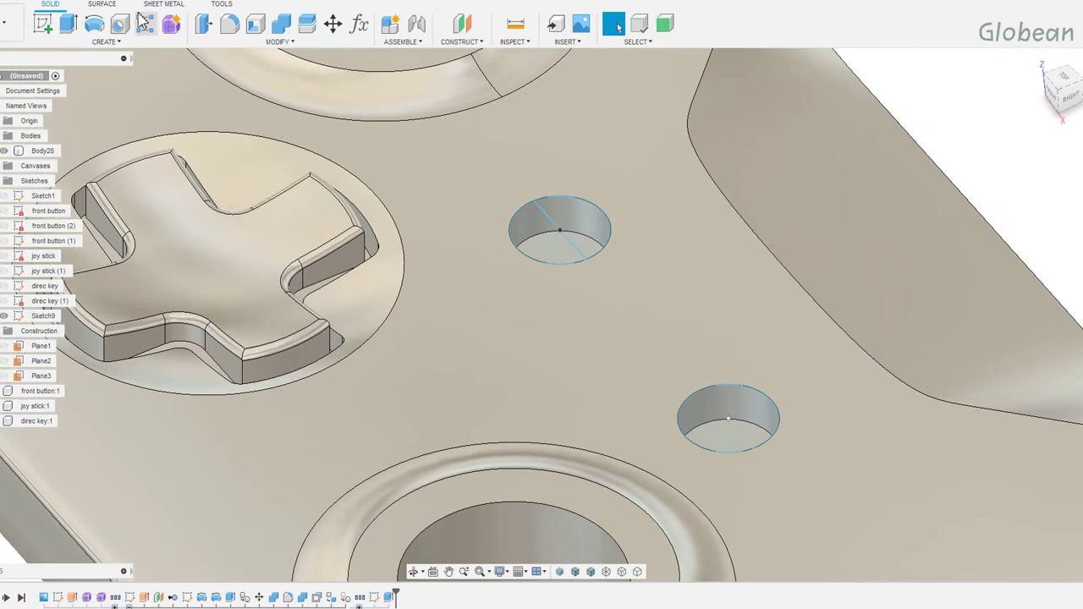
Surface-extrude the line across the left hole symmetrically by 3.61 mm.
{"action": "left_click", "coordinate": [103, 4]}
{"action": "left_click", "coordinate": [95, 26]}
{"action": "left_click", "coordinate": [565, 239]}
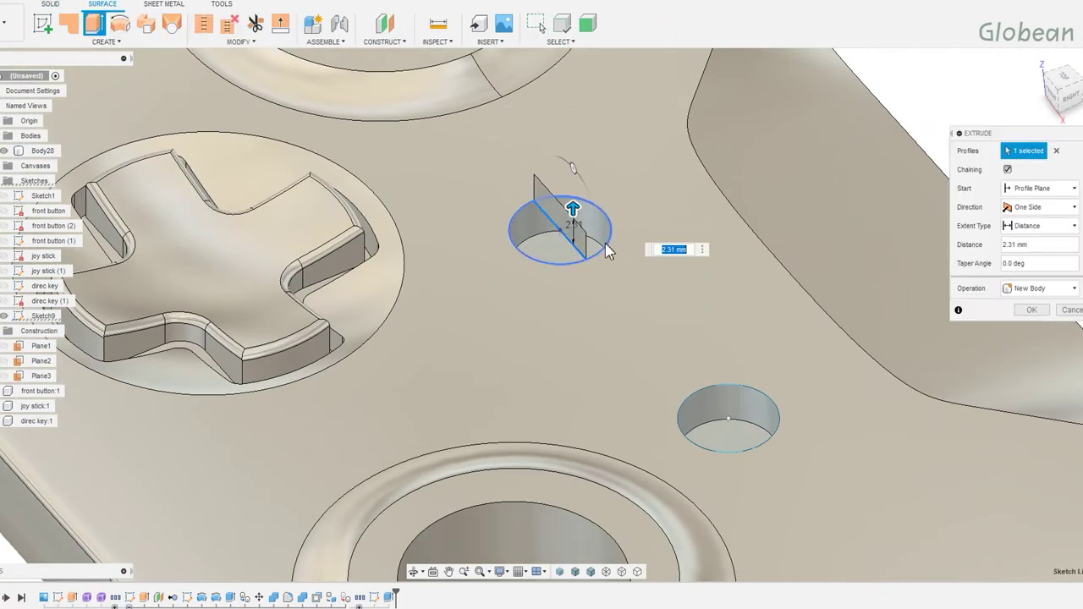
{"action": "left_click", "coordinate": [1041, 206]}
{"action": "left_click", "coordinate": [1028, 231]}
{"action": "left_click", "coordinate": [1041, 207]}
{"action": "left_click", "coordinate": [1031, 247]}
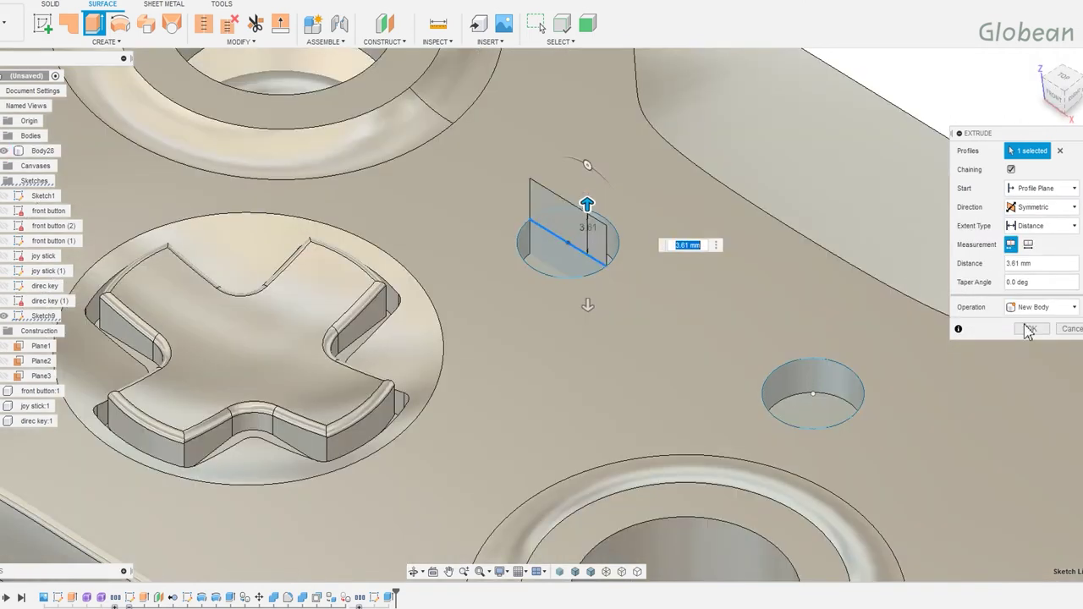
{"action": "left_click", "coordinate": [1031, 329]}
{"action": "middle_click_drag", "start_coordinate": [576, 245], "coordinate": [696, 387], "text": "shift"}
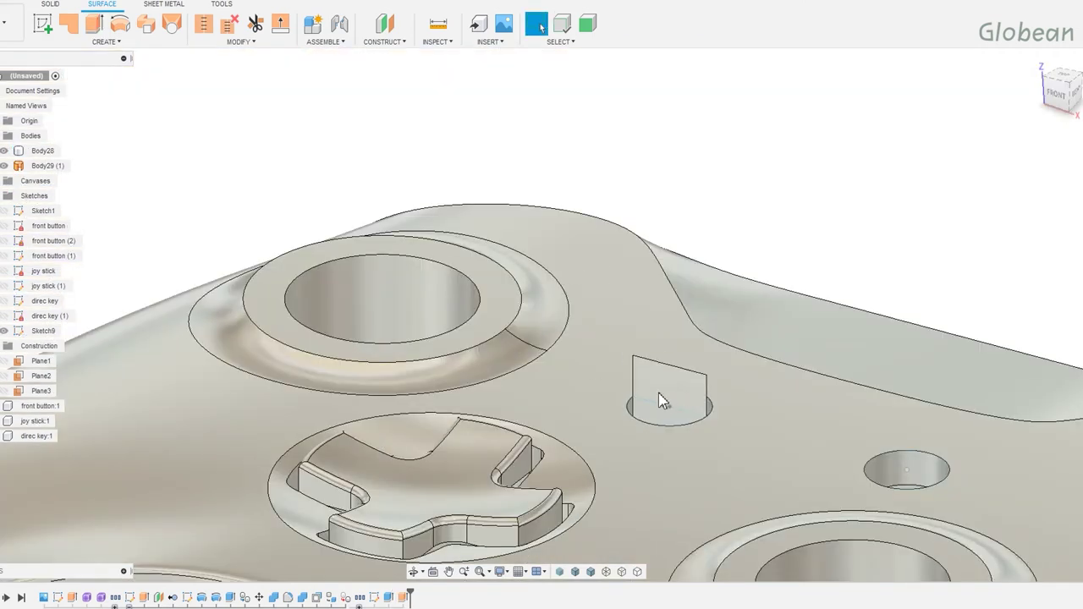
Start a sketch on the fin face and project the hole's edge and top face.
{"action": "left_click", "coordinate": [658, 391]}
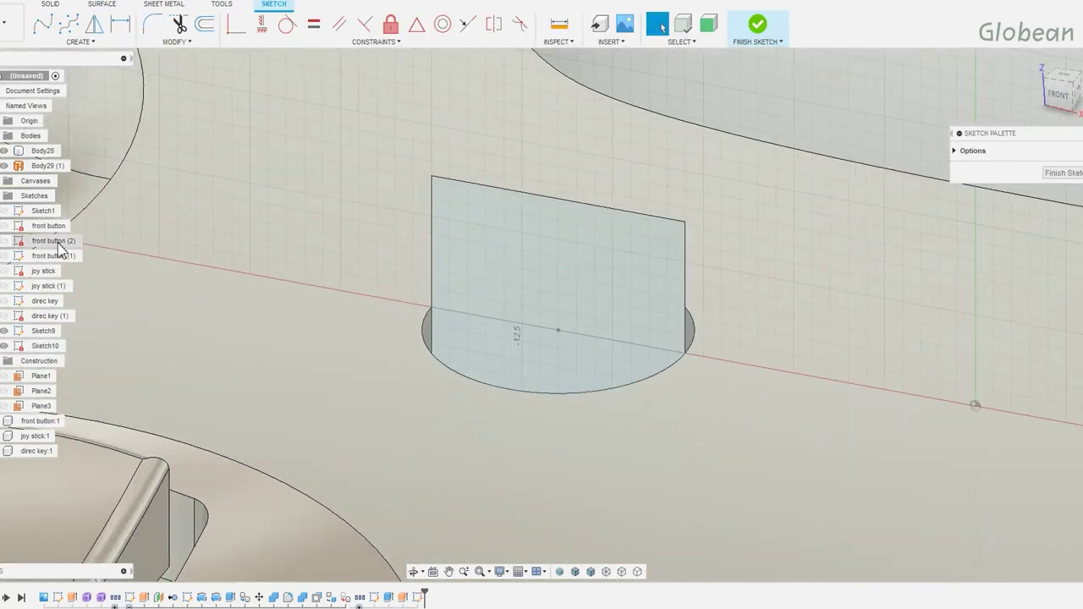
{"action": "left_click", "coordinate": [4, 165]}
{"action": "key", "text": "p"}
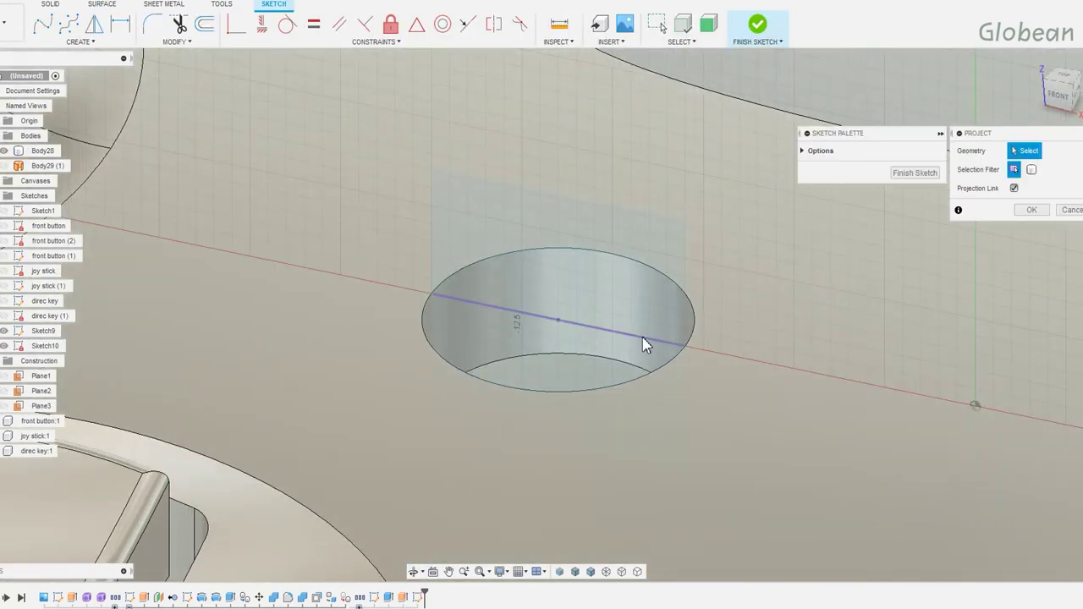
{"action": "left_click", "coordinate": [646, 347]}
{"action": "mouse_move", "coordinate": [645, 347]}
{"action": "middle_mouse_down", "text": "shift"}
{"action": "mouse_move", "coordinate": [583, 378]}
{"action": "mouse_move", "coordinate": [635, 197]}
{"action": "middle_mouse_up", "text": "shift"}
{"action": "left_click", "coordinate": [658, 236]}
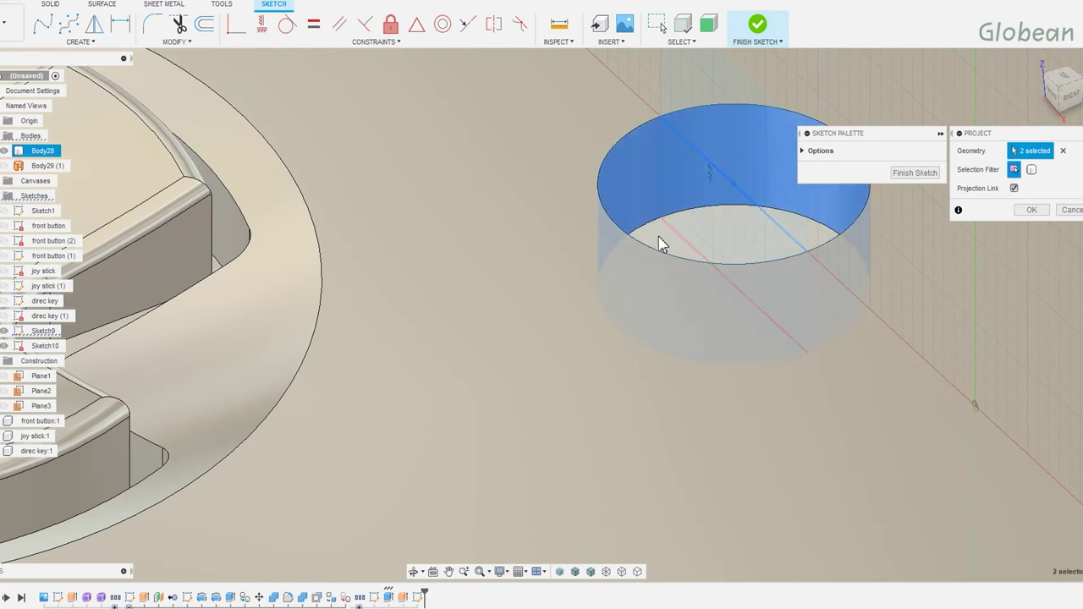
{"action": "left_click", "coordinate": [1032, 210]}
{"action": "middle_click_drag", "start_coordinate": [1031, 210], "coordinate": [795, 275], "text": "shift"}
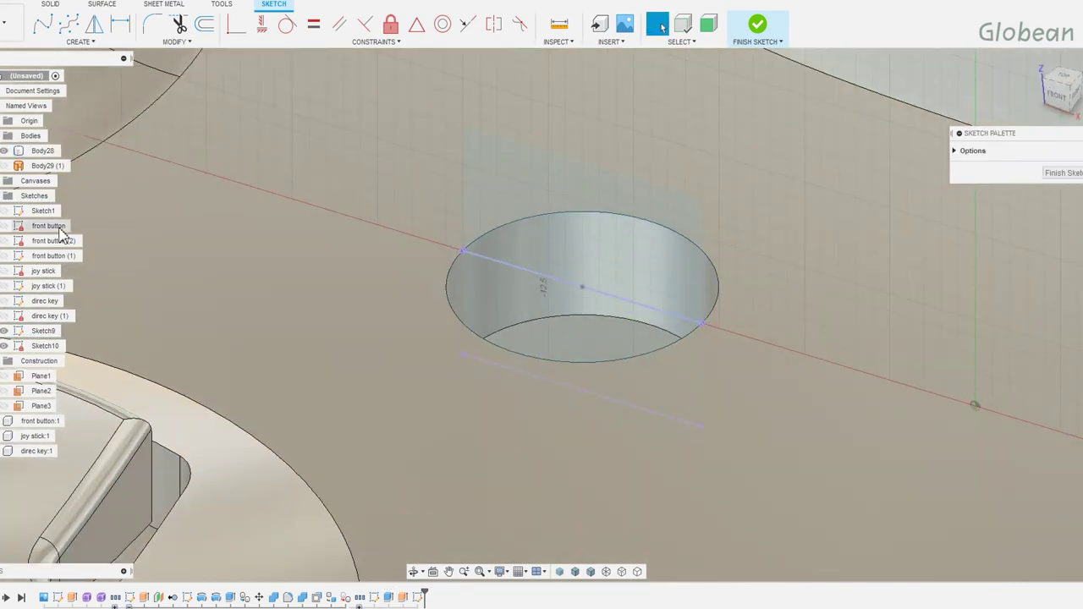
Hide Body28 and draw a vertical centre line plus the left half-profile lines.
{"action": "left_click", "coordinate": [4, 151]}
{"action": "middle_click_drag", "start_coordinate": [212, 254], "coordinate": [429, 326], "text": "shift"}
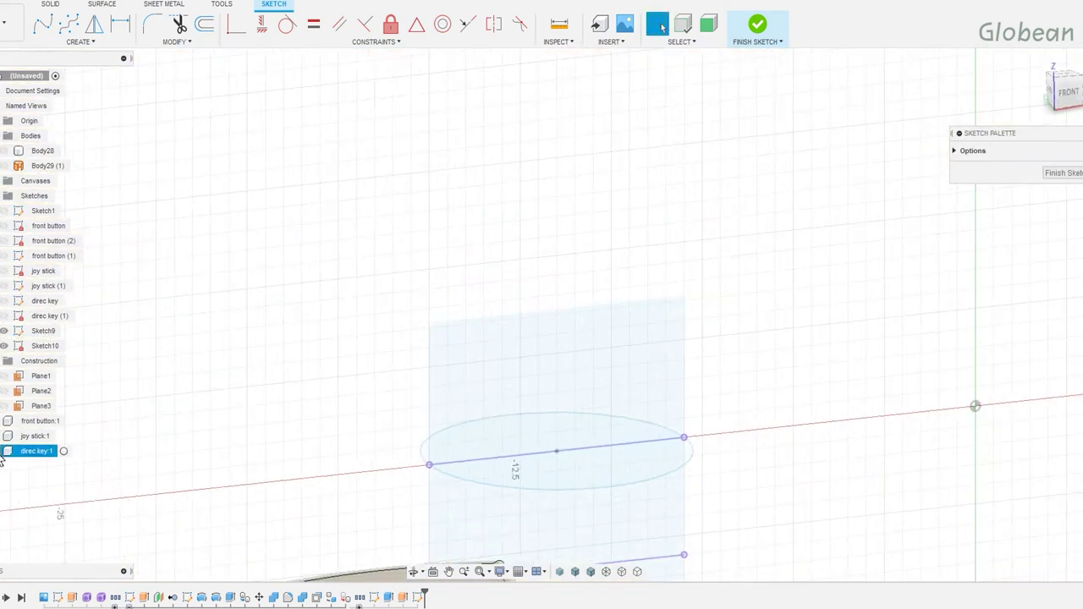
{"action": "left_click", "coordinate": [448, 571]}
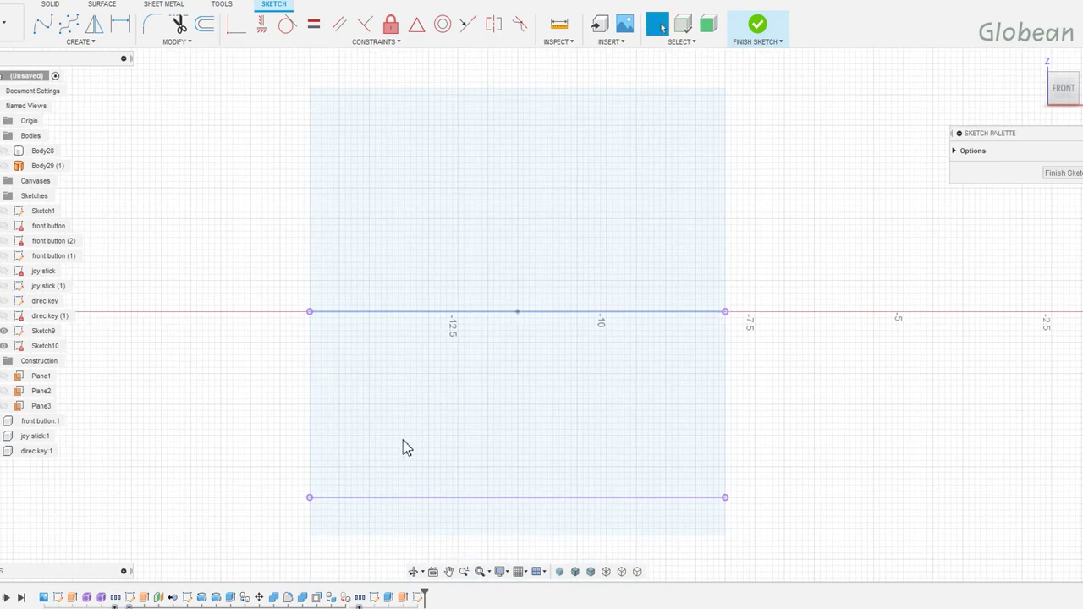
{"action": "key", "text": "l"}
{"action": "left_click", "coordinate": [518, 497]}
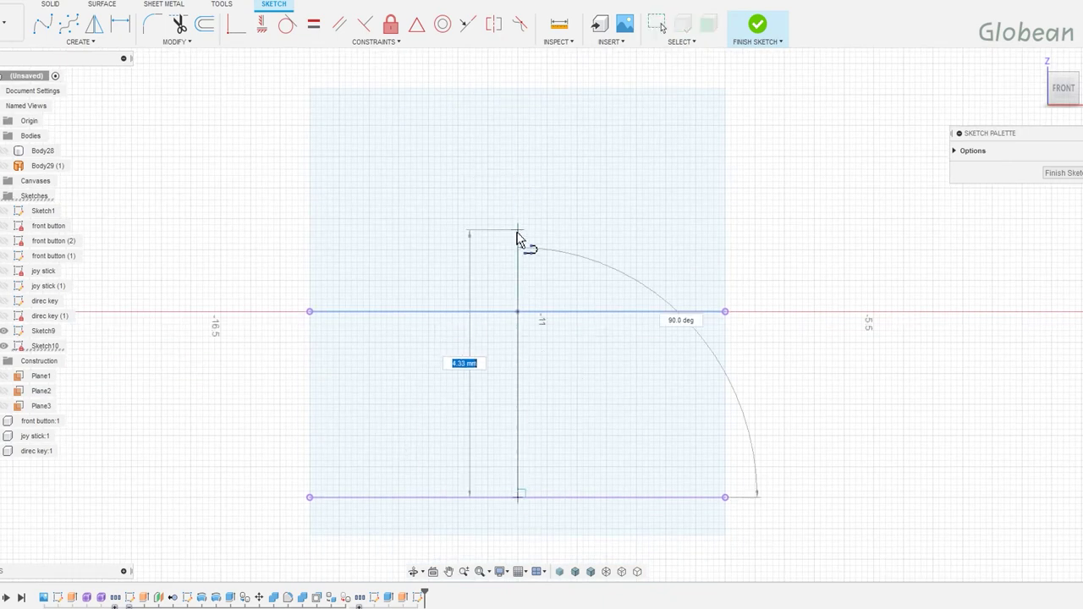
{"action": "left_click", "coordinate": [518, 244]}
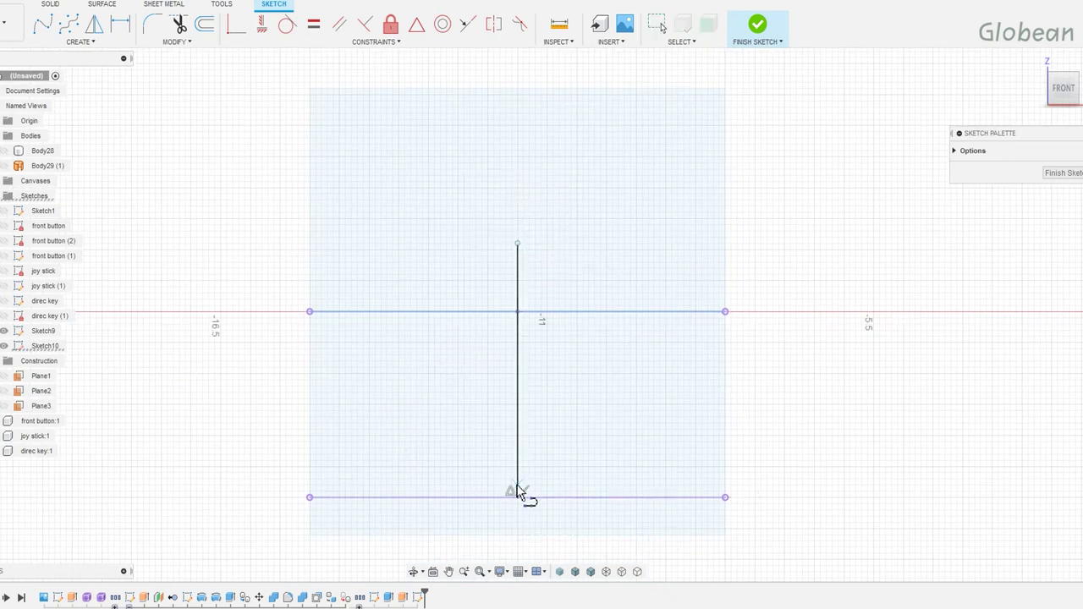
{"action": "left_click", "coordinate": [518, 492]}
{"action": "left_click", "coordinate": [325, 486]}
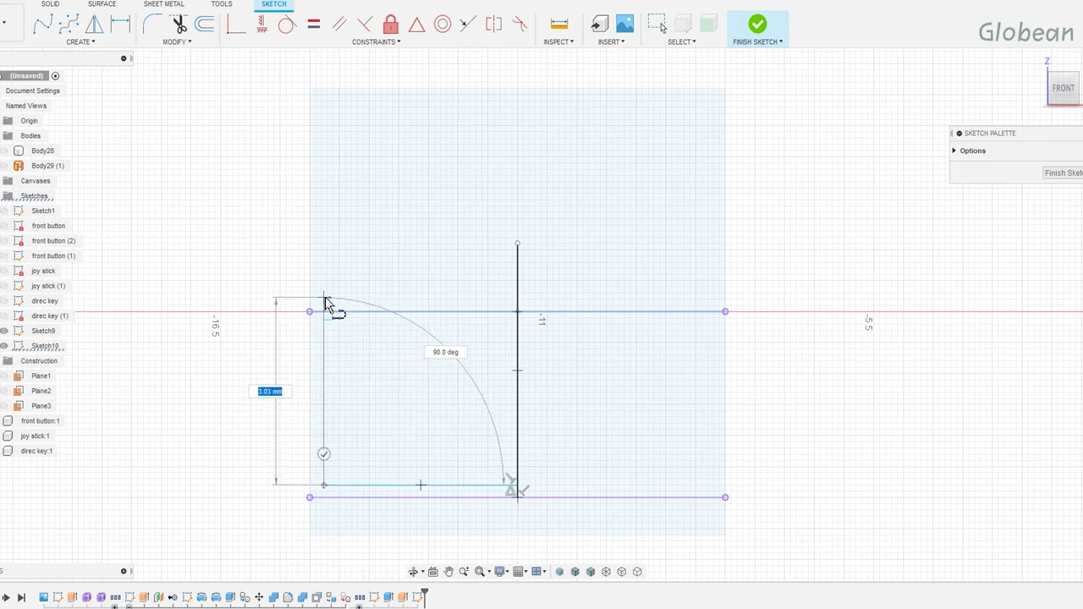
{"action": "double_click", "coordinate": [325, 299]}
Dimension the profile with a 0.20 gap and 0.50 height above the edge line.
{"action": "key", "text": "d"}
{"action": "left_click", "coordinate": [310, 498]}
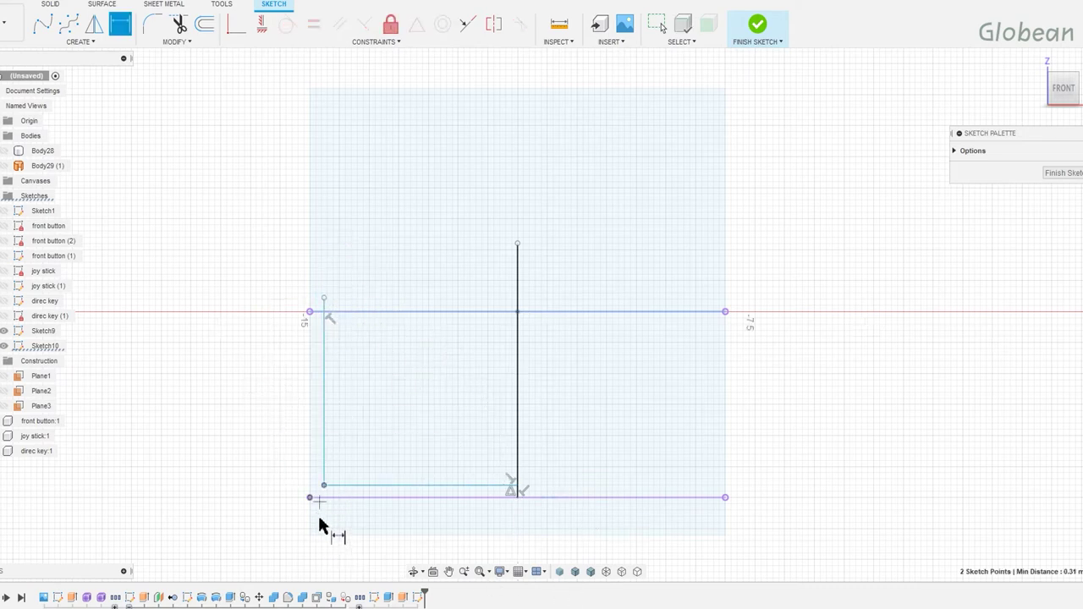
{"action": "scroll", "coordinate": [322, 520], "scroll_direction": "up", "scroll_amount": 3}
{"action": "left_click", "coordinate": [314, 504]}
{"action": "key", "text": "Return"}
{"action": "scroll", "coordinate": [889, 433], "scroll_direction": "down", "scroll_amount": 1}
{"action": "scroll", "coordinate": [291, 459], "scroll_direction": "down", "scroll_amount": 3}
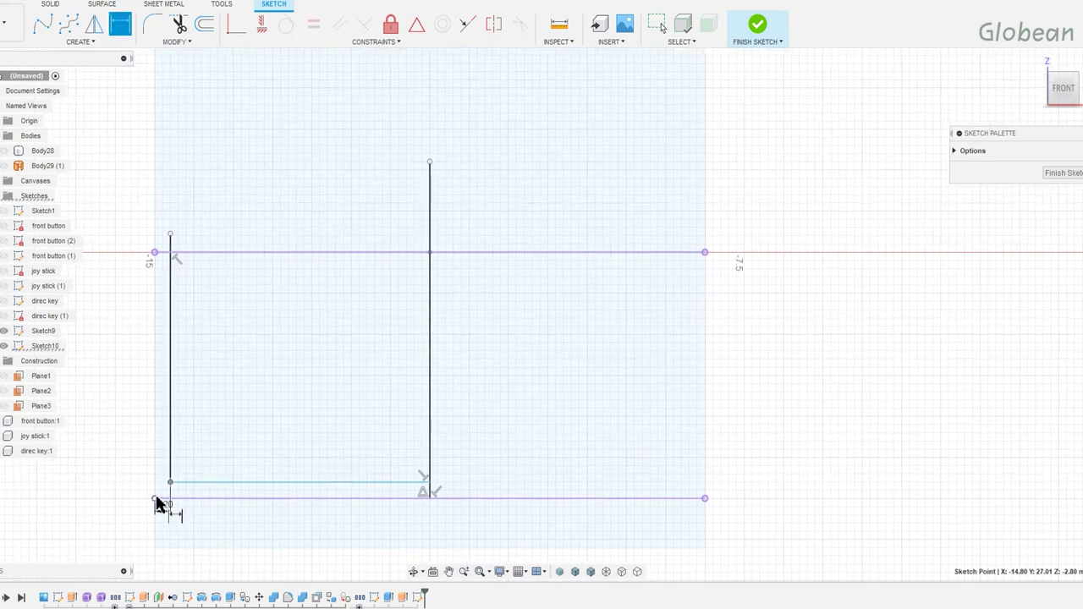
{"action": "left_click", "coordinate": [176, 310]}
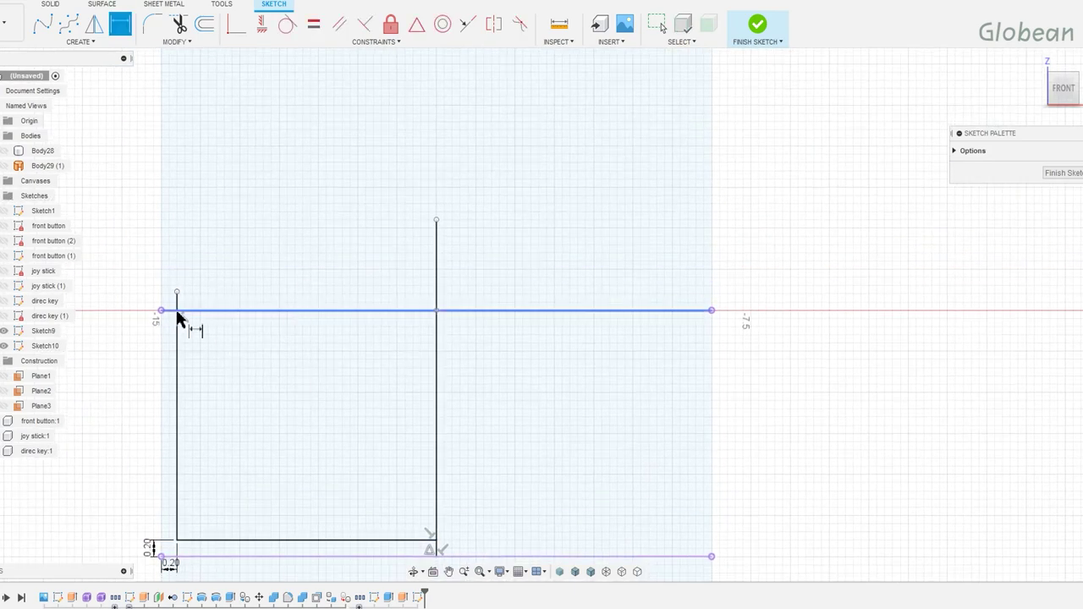
{"action": "left_click", "coordinate": [152, 300]}
{"action": "type", "text": "0.5"}
{"action": "key", "text": "Return"}
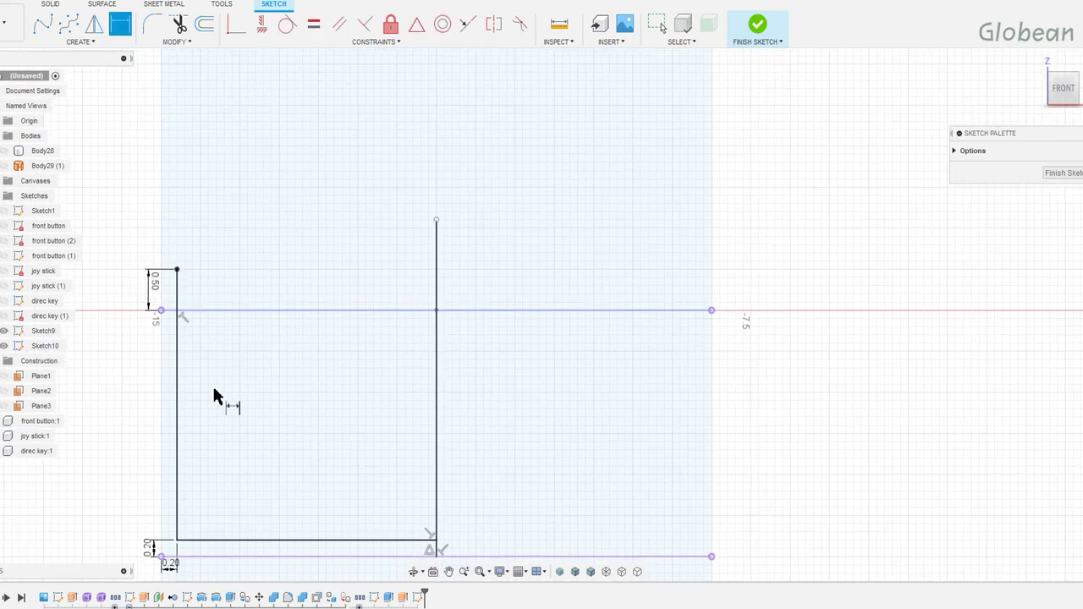
Mirror the left and bottom lines about the centre line.
{"action": "left_click", "coordinate": [94, 24]}
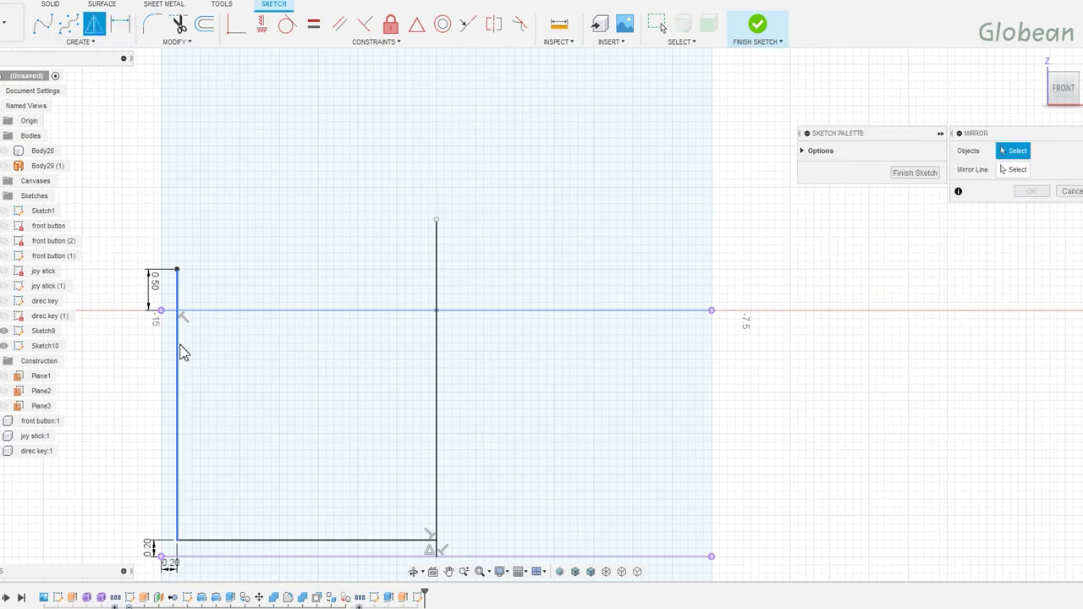
{"action": "left_click", "coordinate": [177, 351]}
{"action": "left_click", "coordinate": [305, 539]}
{"action": "left_click", "coordinate": [1020, 169]}
{"action": "left_click", "coordinate": [436, 381]}
{"action": "left_click", "coordinate": [1032, 191]}
Cap the profile with a three-point arc and dimension it to radius 6.
{"action": "left_click", "coordinate": [80, 41]}
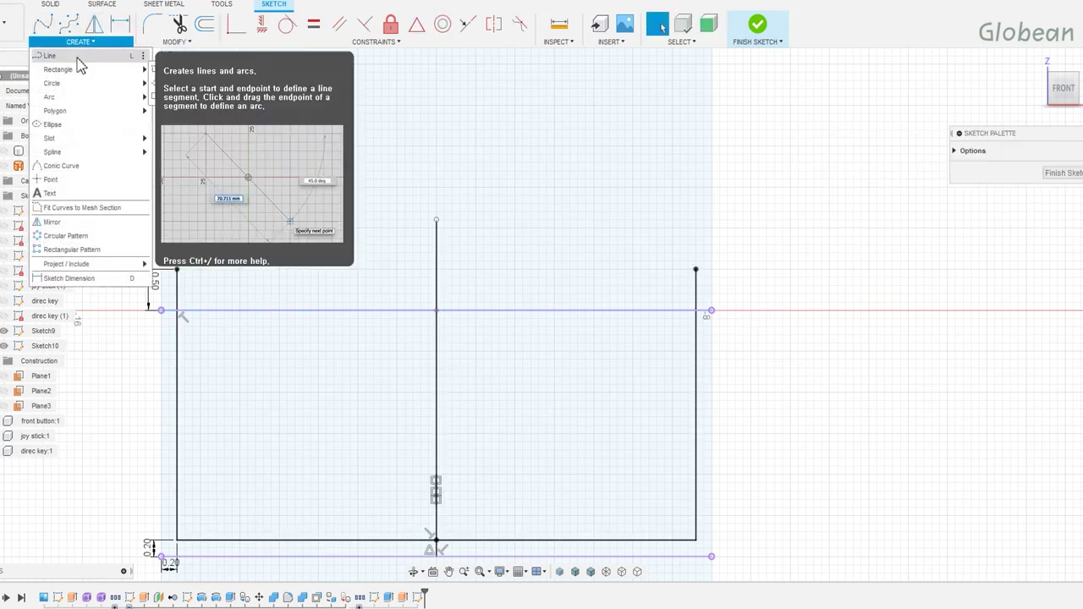
{"action": "left_click", "coordinate": [182, 94]}
{"action": "left_click", "coordinate": [177, 271]}
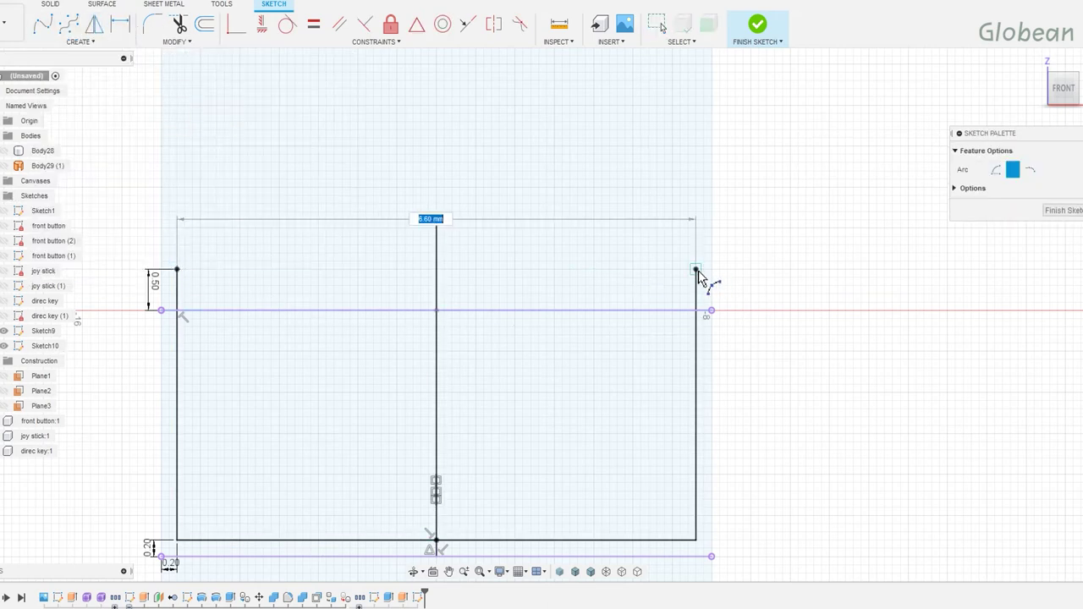
{"action": "left_click", "coordinate": [696, 269]}
{"action": "left_click", "coordinate": [437, 220]}
{"action": "key", "text": "Escape"}
{"action": "key", "text": "d"}
{"action": "left_click", "coordinate": [596, 209]}
{"action": "left_click", "coordinate": [508, 180]}
{"action": "type", "text": "6"}
{"action": "key", "text": "Return"}
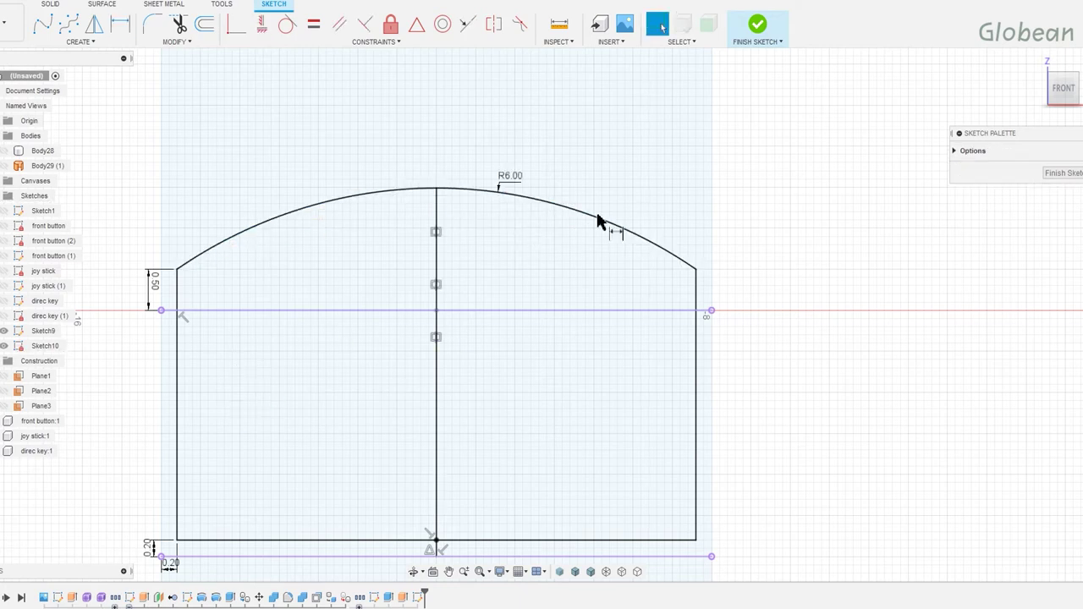
Revolve the right half profile around the centre line into a new button body.
{"action": "key", "text": "r"}
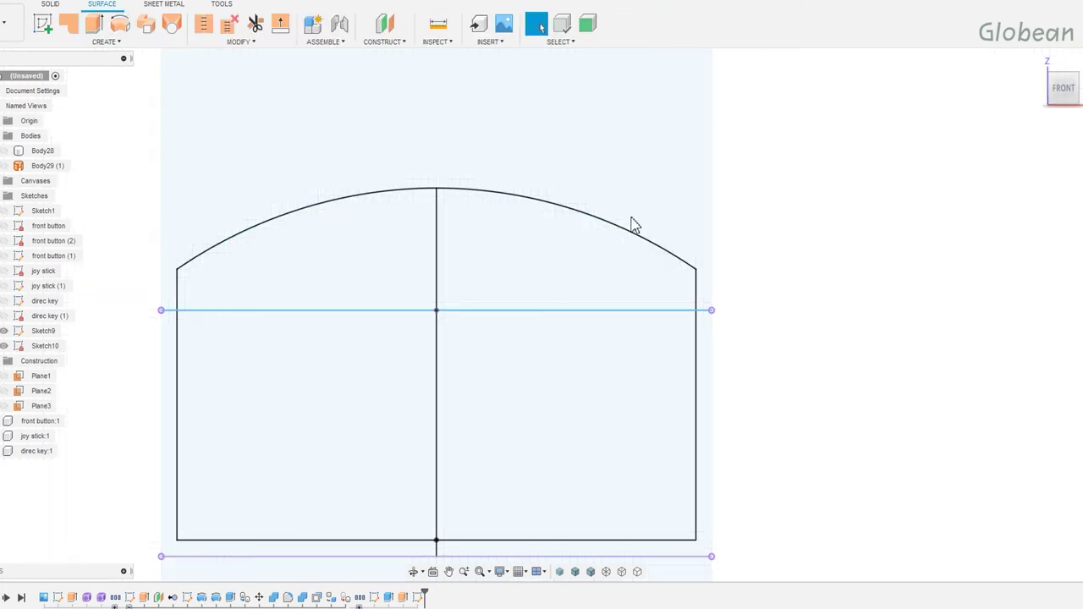
{"action": "scroll", "coordinate": [511, 420], "scroll_direction": "up", "scroll_amount": 2}
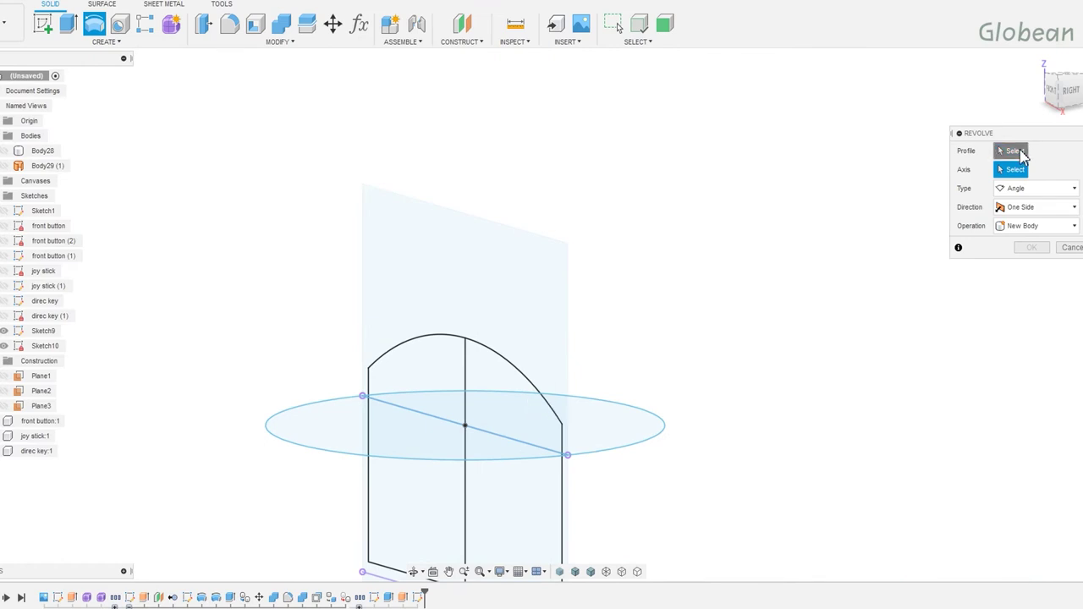
{"action": "left_click", "coordinate": [513, 418]}
{"action": "left_click", "coordinate": [465, 388]}
{"action": "mouse_move", "coordinate": [571, 438]}
{"action": "middle_mouse_down", "text": "shift"}
{"action": "mouse_move", "coordinate": [690, 258]}
{"action": "mouse_move", "coordinate": [768, 391]}
{"action": "mouse_move", "coordinate": [658, 307]}
{"action": "middle_mouse_up", "text": "shift"}
{"action": "left_click", "coordinate": [1032, 266]}
Abandon a top-edge fillet, show Body28 again, and delete Body29 (1).
{"action": "key", "text": "f"}
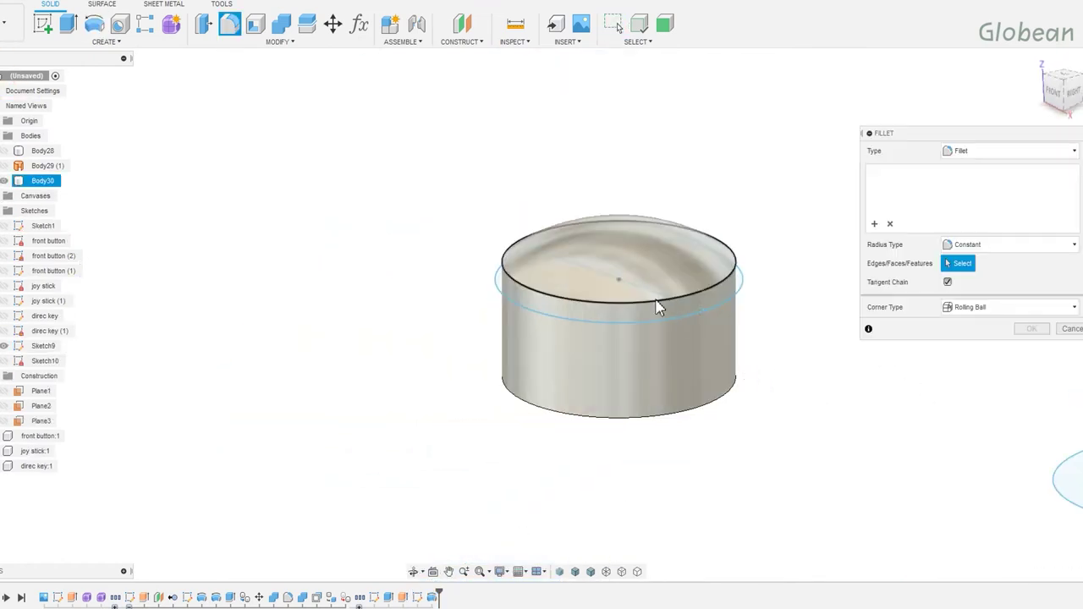
{"action": "left_click", "coordinate": [658, 301]}
{"action": "key", "text": "Escape"}
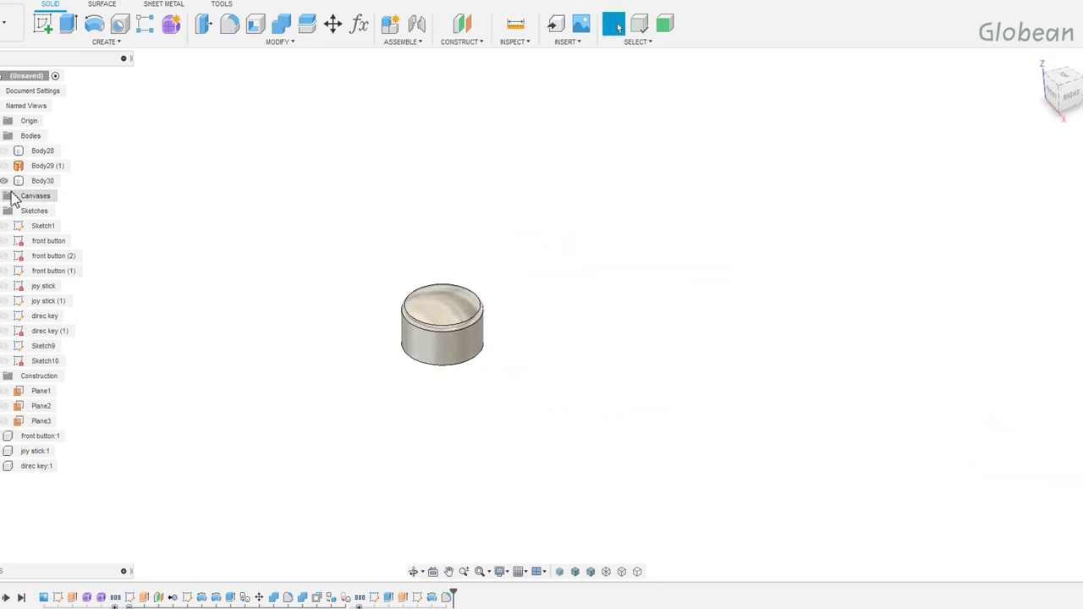
{"action": "left_click", "coordinate": [4, 150]}
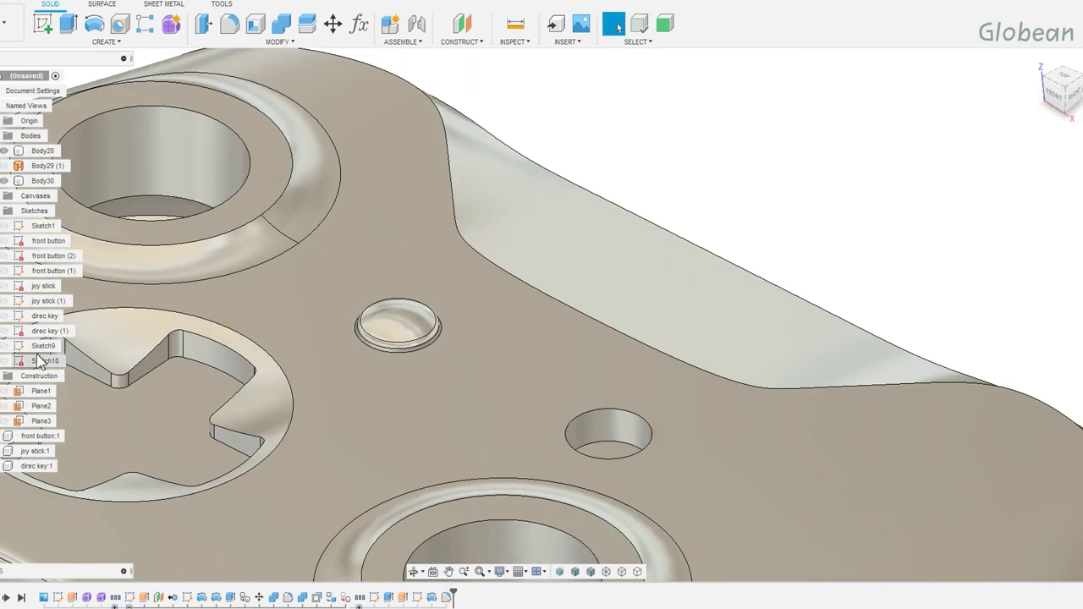
{"action": "right_click", "coordinate": [52, 167]}
{"action": "left_click", "coordinate": [83, 349]}
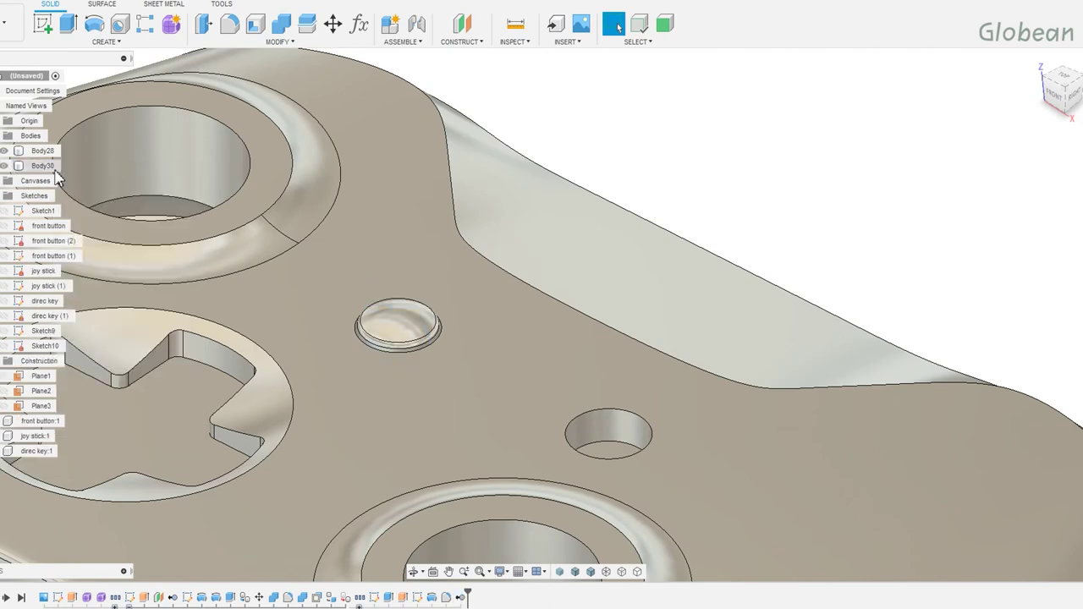
Move button body Body30 point-to-point from its base into the hole centre.
{"action": "left_click", "coordinate": [42, 166]}
{"action": "right_click", "coordinate": [39, 166]}
{"action": "left_click", "coordinate": [68, 174]}
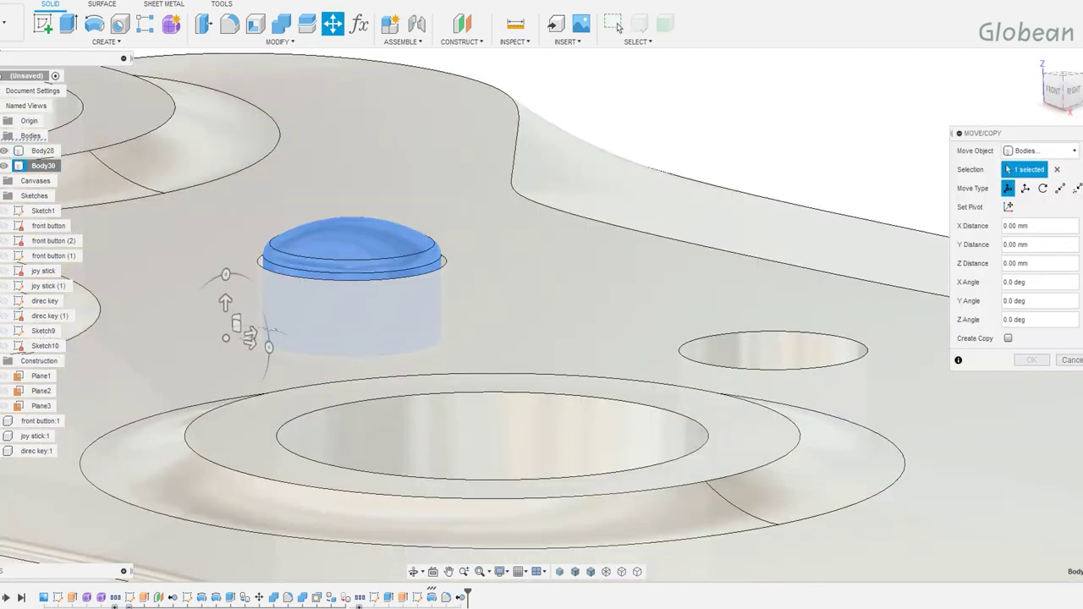
{"action": "left_click", "coordinate": [354, 354]}
{"action": "scroll", "coordinate": [786, 424], "scroll_direction": "up", "scroll_amount": 5}
{"action": "left_click", "coordinate": [835, 360]}
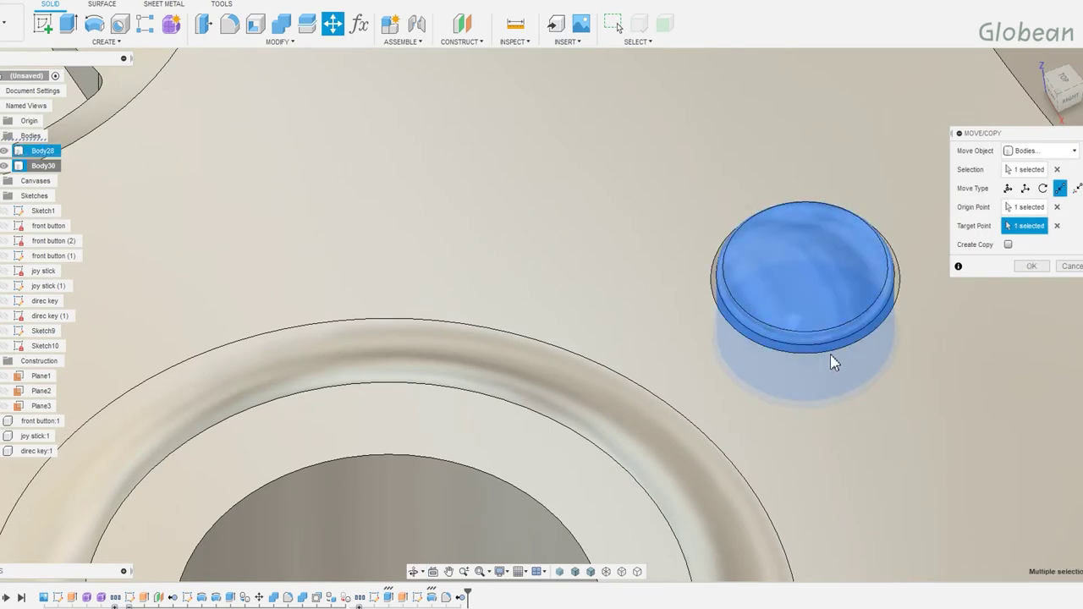
{"action": "scroll", "coordinate": [835, 360], "scroll_direction": "down", "scroll_amount": 5}
{"action": "left_click", "coordinate": [1008, 245]}
{"action": "left_click", "coordinate": [1032, 267]}
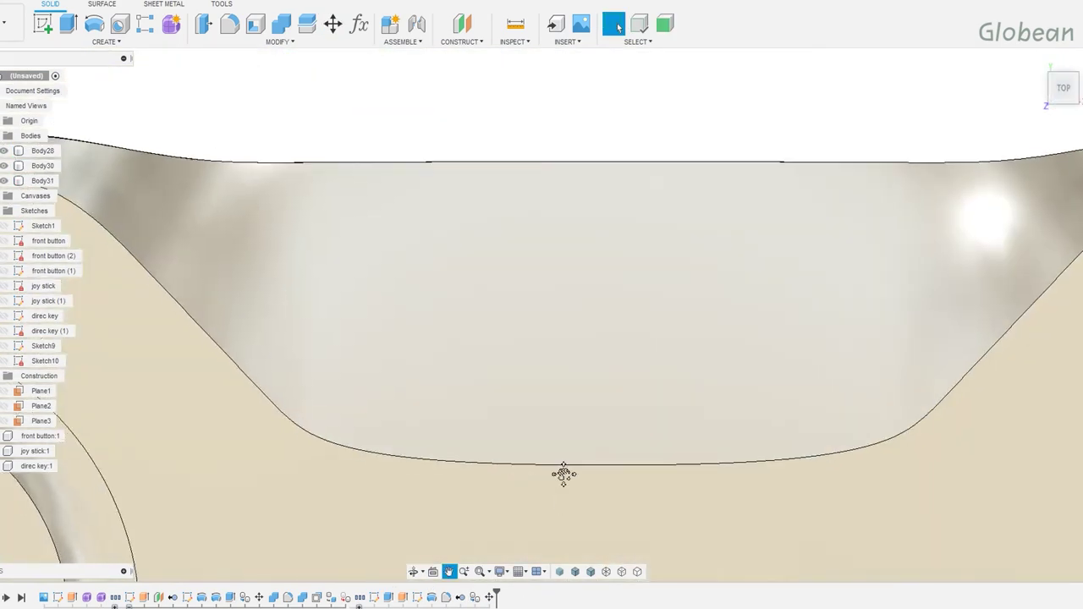
Start a sketch on the left button's top face and draw two overlapping rectangles.
{"action": "scroll", "coordinate": [659, 334], "scroll_direction": "down", "scroll_amount": 3}
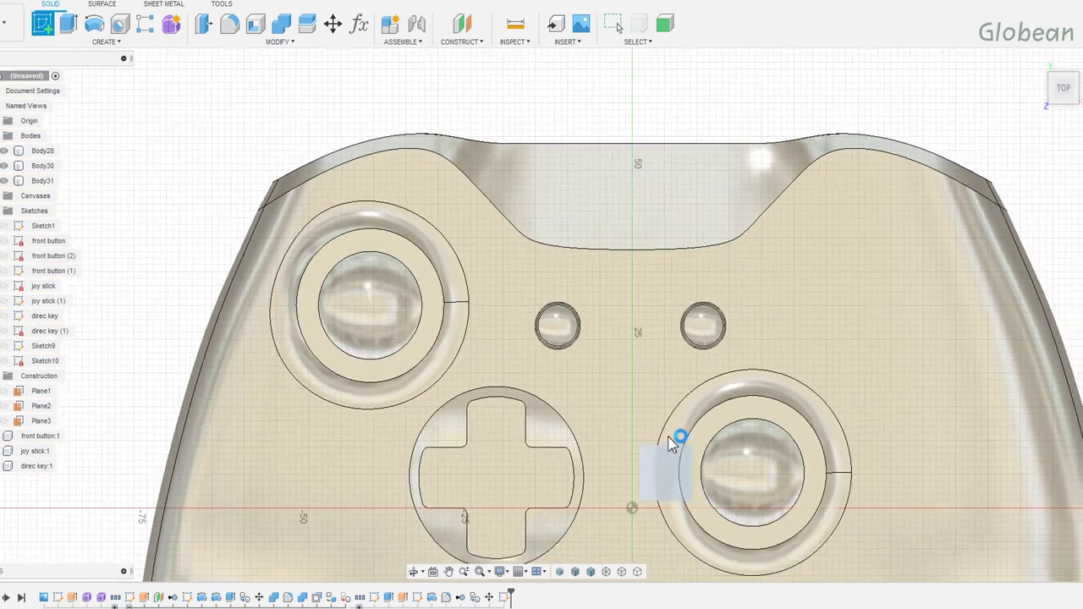
{"action": "left_click", "coordinate": [684, 449]}
{"action": "key", "text": "r"}
{"action": "scroll", "coordinate": [426, 175], "scroll_direction": "up", "scroll_amount": 4}
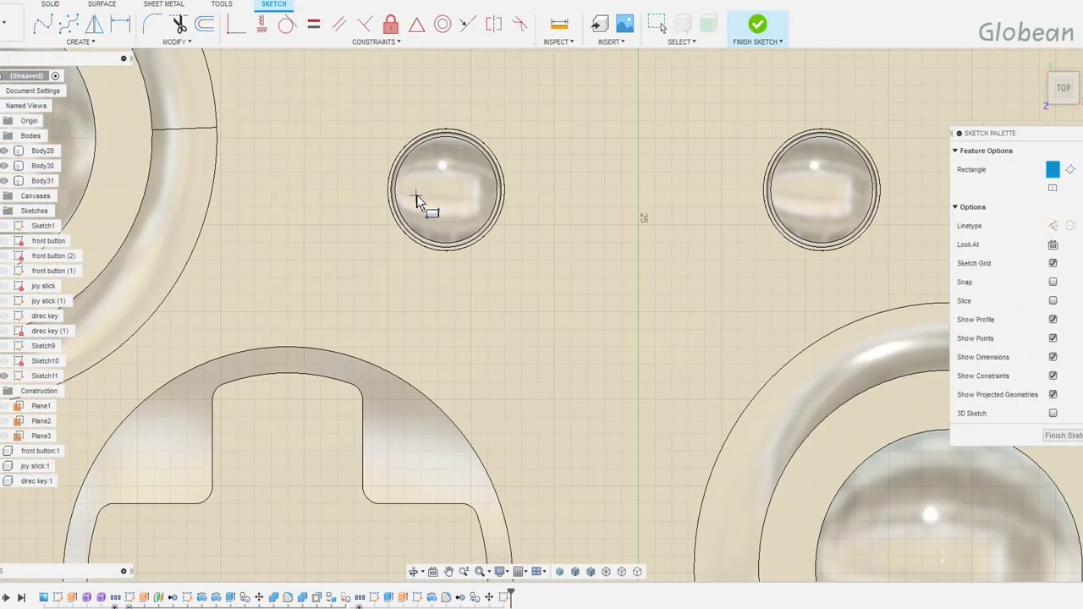
{"action": "left_click", "coordinate": [416, 195]}
{"action": "left_click", "coordinate": [458, 227]}
{"action": "left_click", "coordinate": [440, 167]}
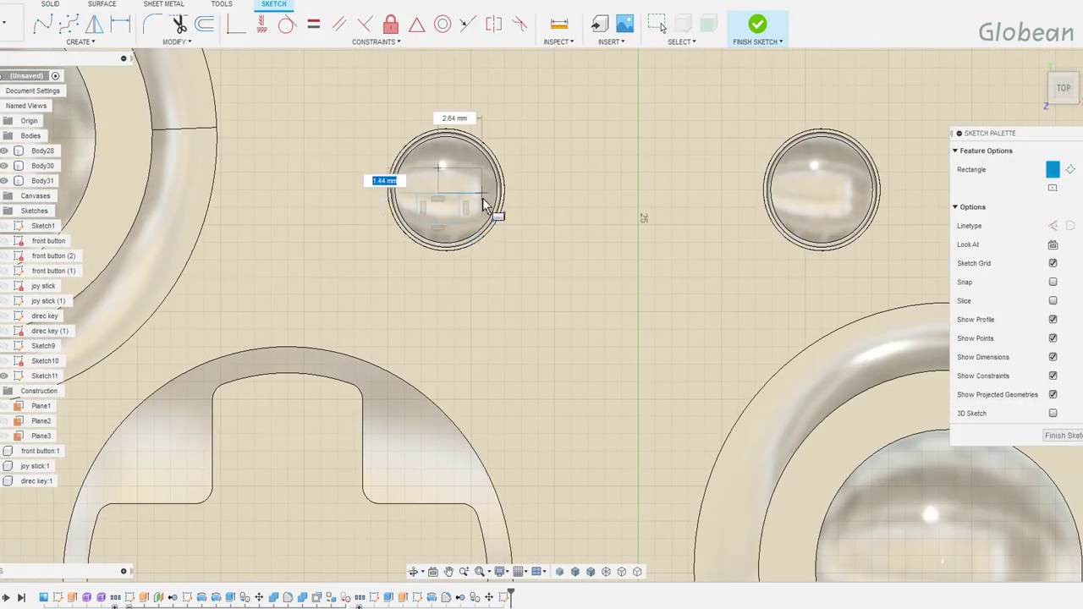
{"action": "left_click", "coordinate": [491, 209]}
{"action": "scroll", "coordinate": [491, 209], "scroll_direction": "up", "scroll_amount": 2}
{"action": "key", "text": "Escape"}
{"action": "scroll", "coordinate": [407, 186], "scroll_direction": "up", "scroll_amount": 2}
Offset the rectangle outlines inward by 0.58 mm.
{"action": "key", "text": "o"}
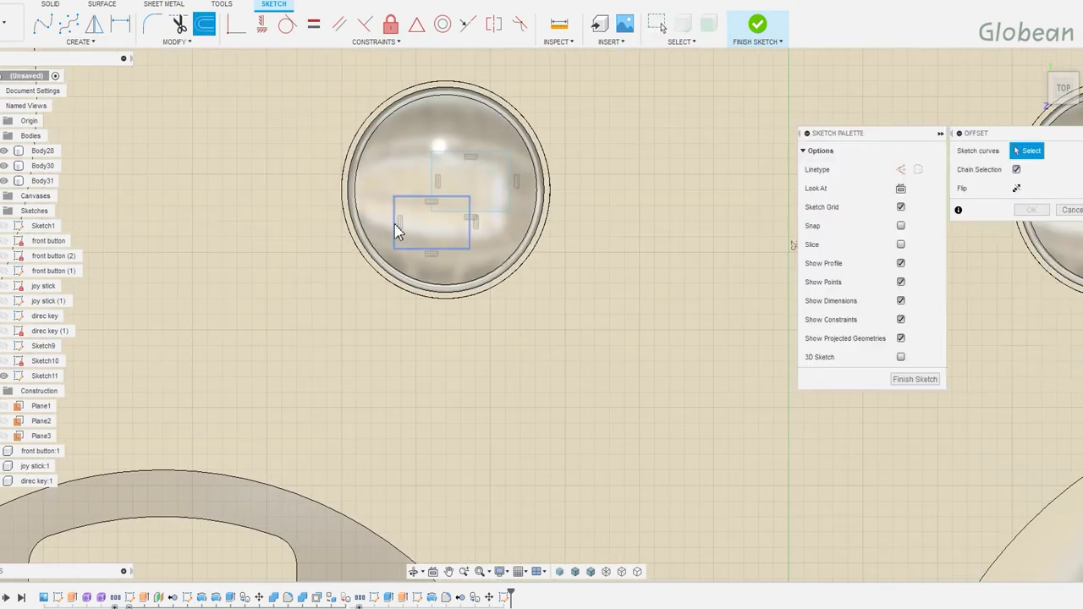
{"action": "left_click", "coordinate": [394, 226]}
{"action": "key", "text": "Escape"}
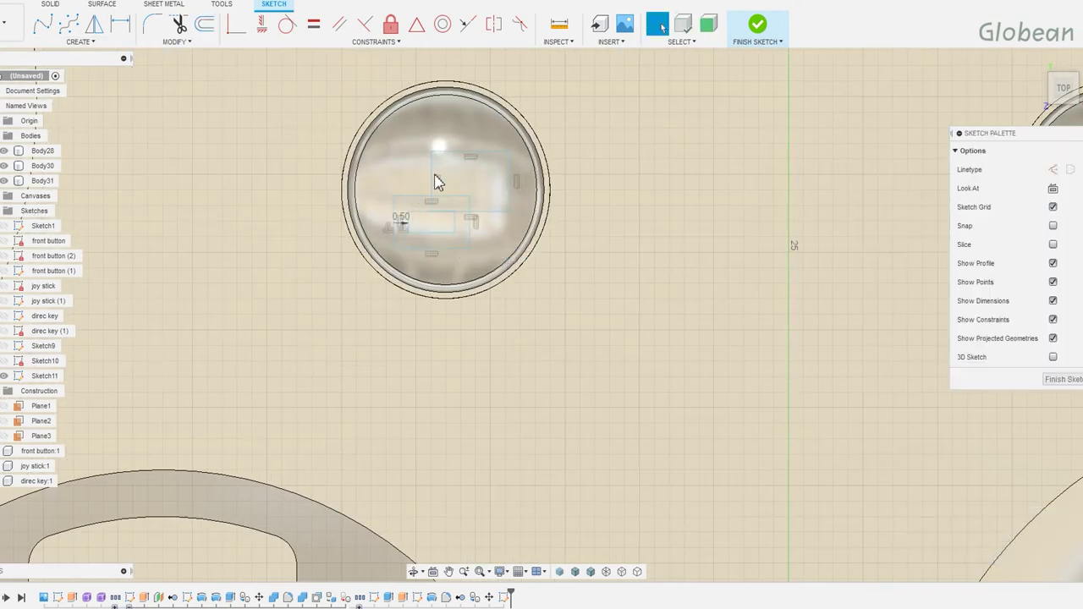
{"action": "key", "text": "o"}
{"action": "left_click_drag", "start_coordinate": [496, 217], "coordinate": [521, 235]}
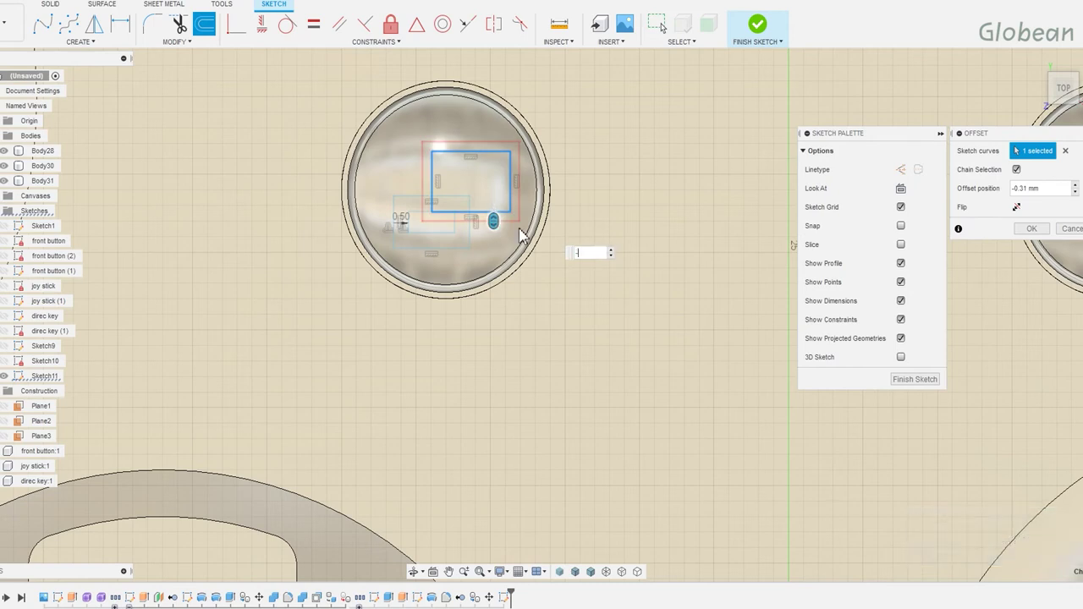
{"action": "left_click_drag", "start_coordinate": [501, 193], "coordinate": [556, 220]}
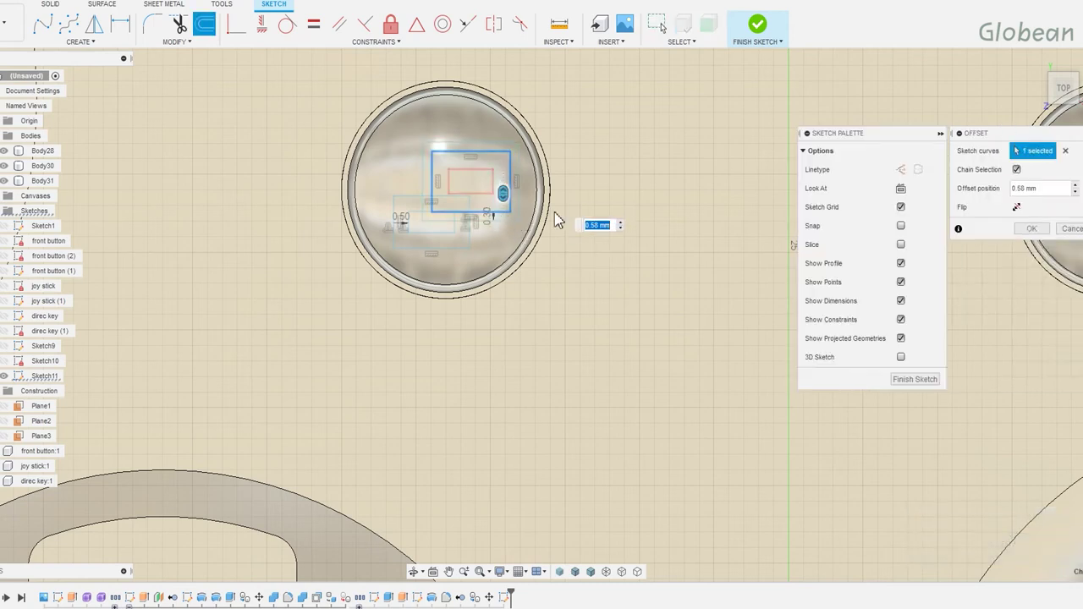
{"action": "key", "text": "Return"}
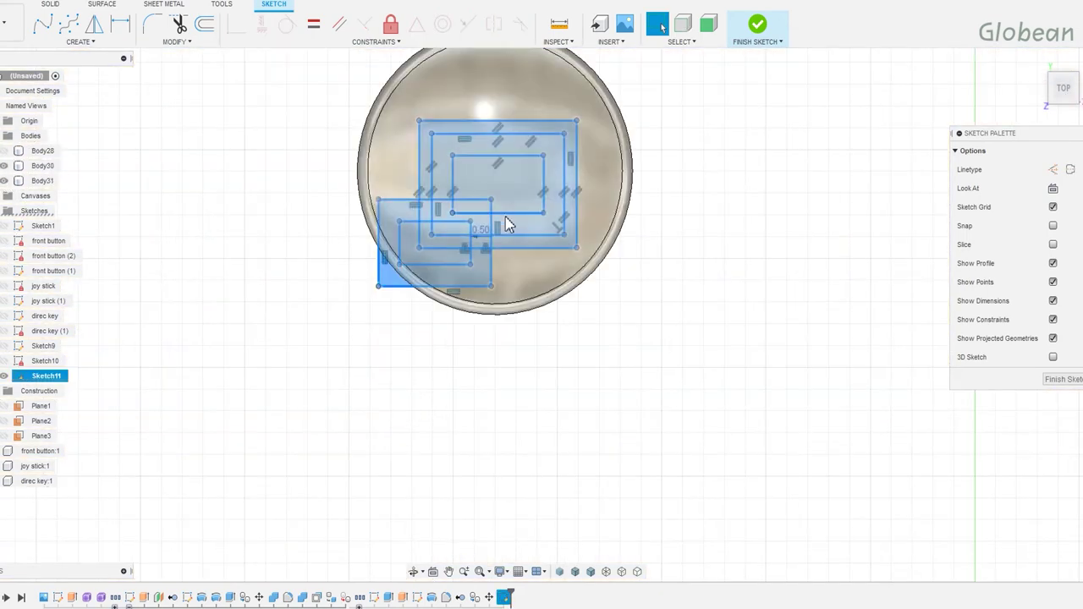
Shift the rectangles up and right and adjust the outer and inner top-right corners.
{"action": "left_click_drag", "start_coordinate": [505, 218], "coordinate": [565, 185]}
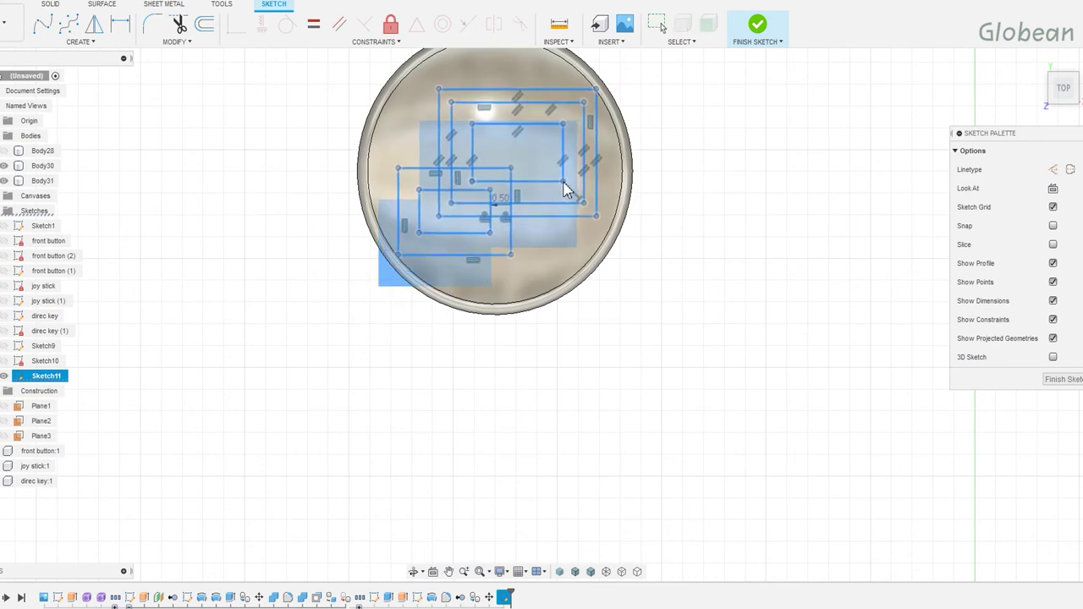
{"action": "left_click_drag", "start_coordinate": [597, 93], "coordinate": [599, 99]}
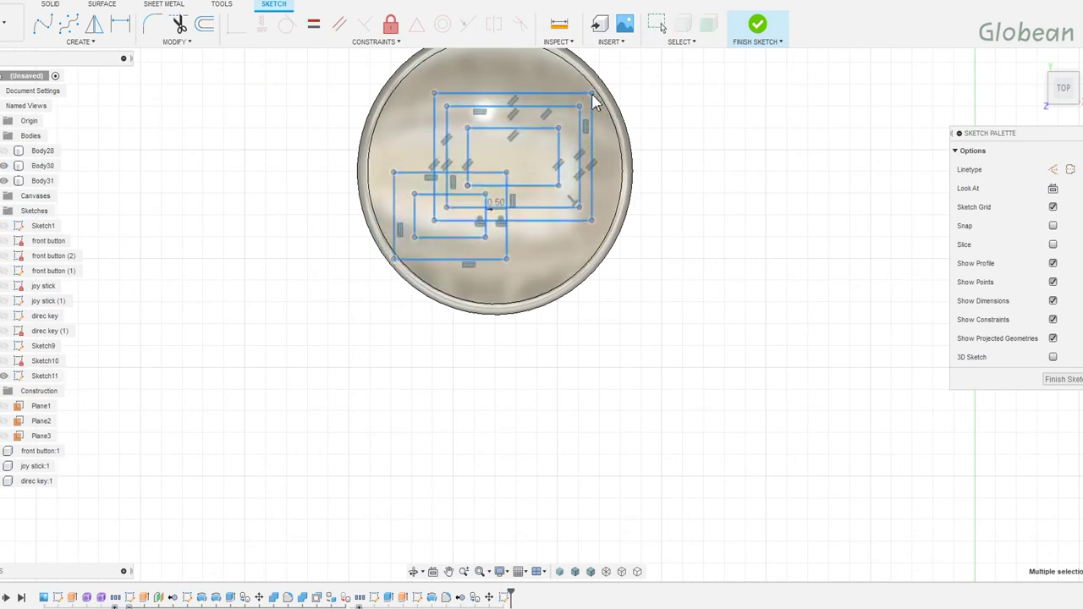
{"action": "left_click", "coordinate": [680, 275]}
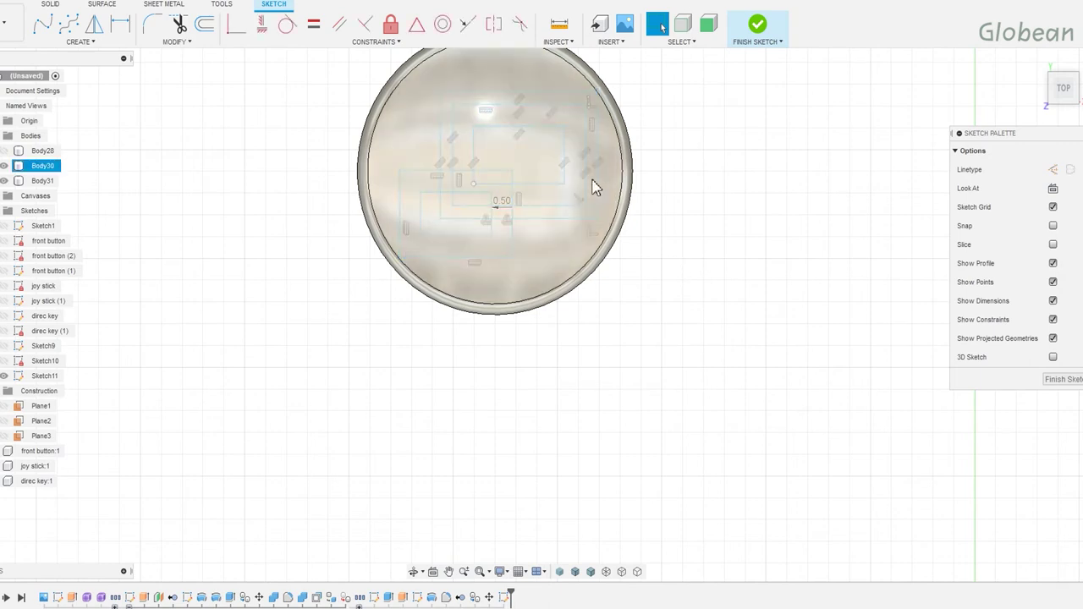
{"action": "key", "text": "v"}
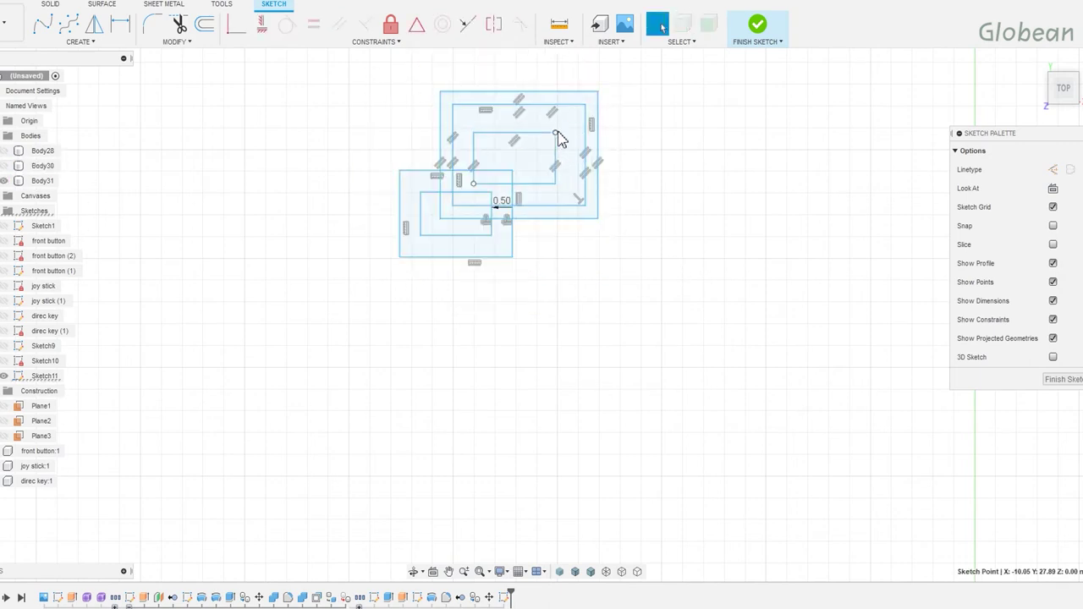
{"action": "mouse_move", "coordinate": [586, 107]}
{"action": "left_mouse_down"}
{"action": "mouse_move", "coordinate": [576, 116]}
{"action": "mouse_move", "coordinate": [587, 100]}
{"action": "left_mouse_up"}
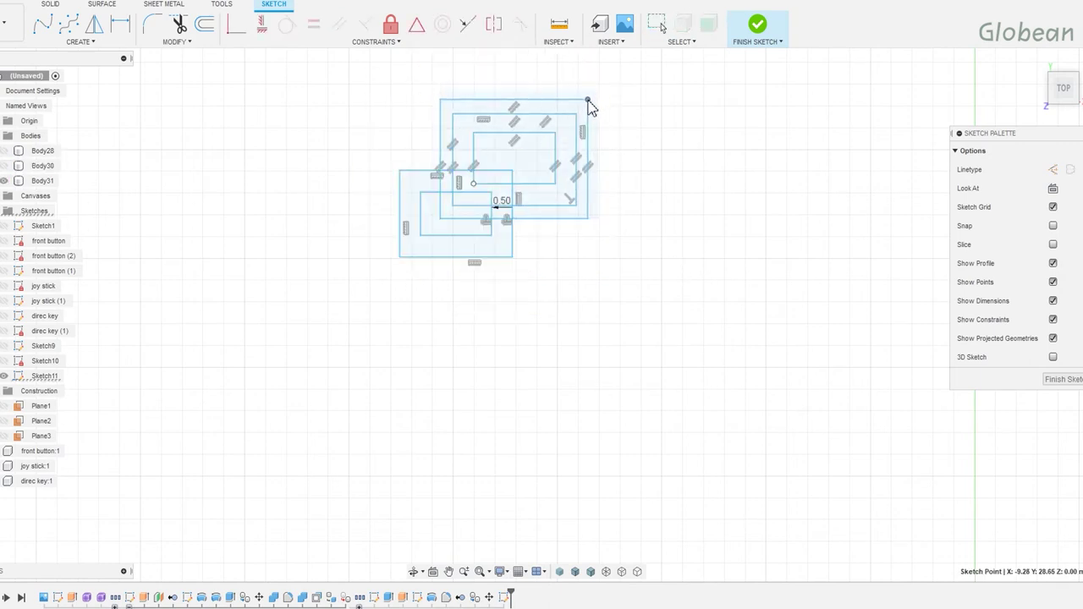
{"action": "left_click_drag", "start_coordinate": [330, 65], "coordinate": [706, 290]}
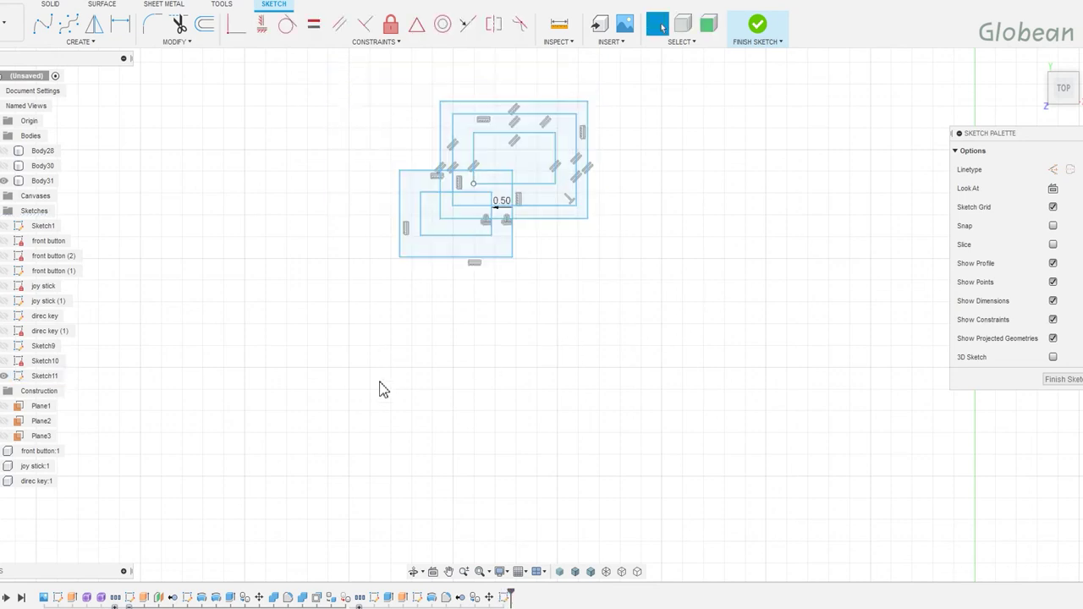
Show Body30 again and move all of Sketch11's icon geometry up on the button.
{"action": "left_click", "coordinate": [10, 169]}
{"action": "left_click", "coordinate": [6, 167]}
{"action": "left_click", "coordinate": [44, 376]}
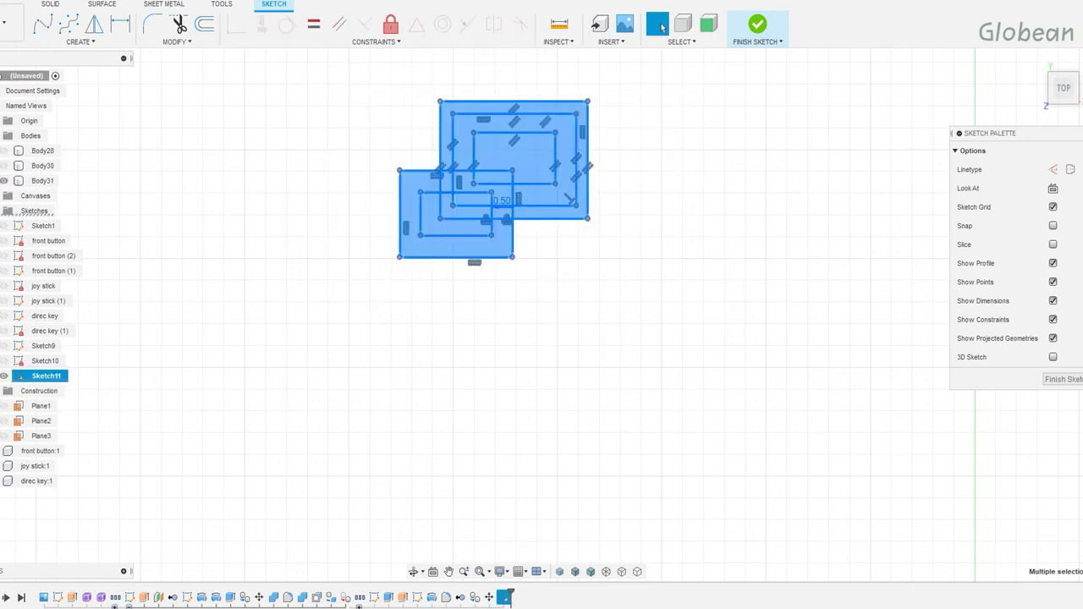
{"action": "left_click_drag", "start_coordinate": [546, 234], "coordinate": [497, 236]}
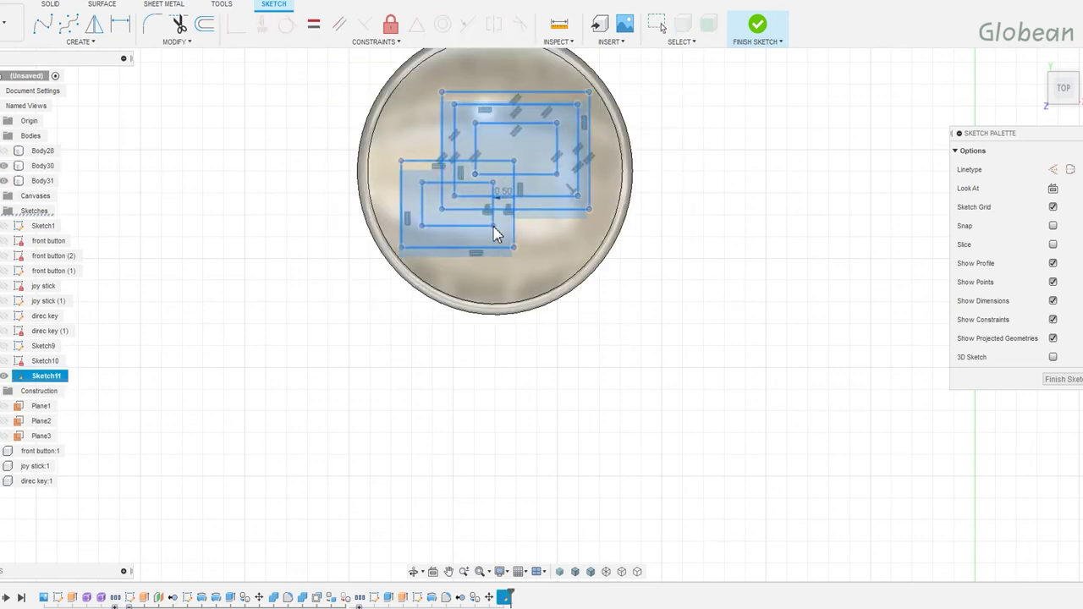
{"action": "key", "text": "Escape"}
{"action": "scroll", "coordinate": [685, 330], "scroll_direction": "down", "scroll_amount": 3}
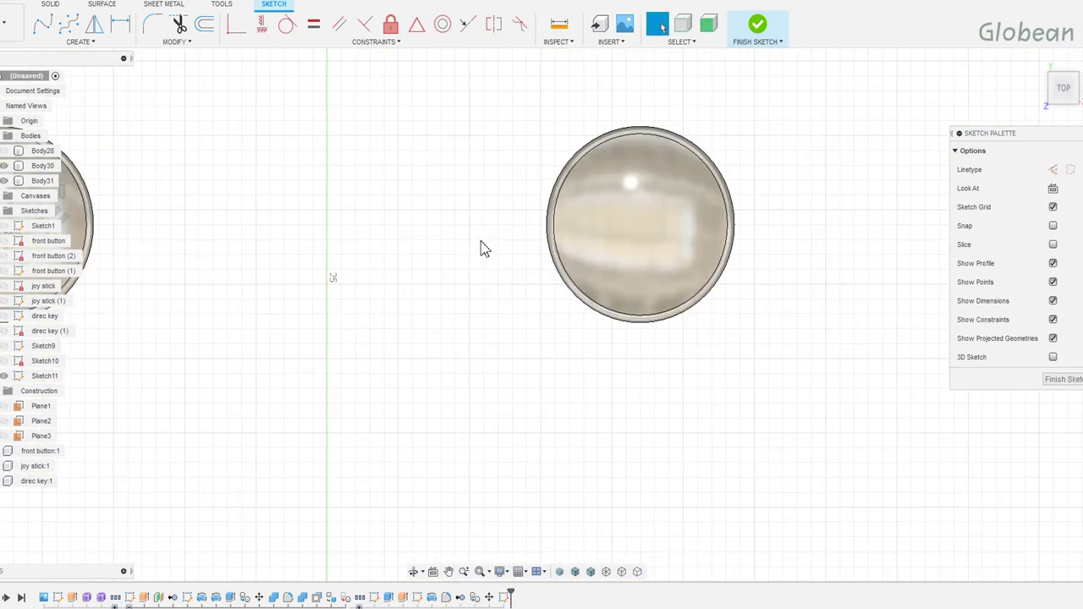
Pattern the thin rectangle into three stacked bars with a Rectangular Pattern.
{"action": "key", "text": "r"}
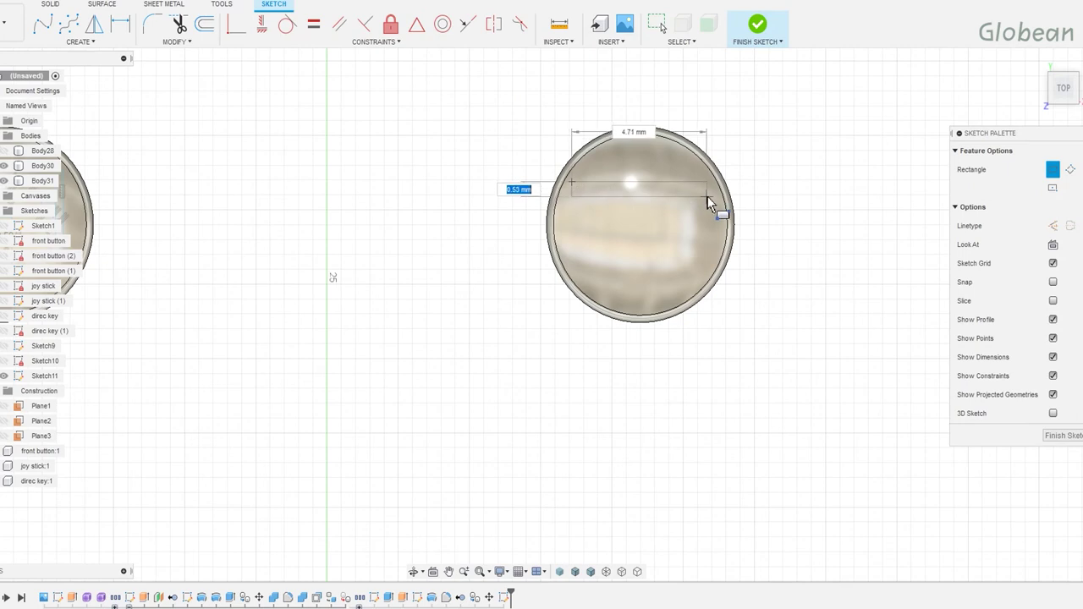
{"action": "left_click", "coordinate": [81, 41]}
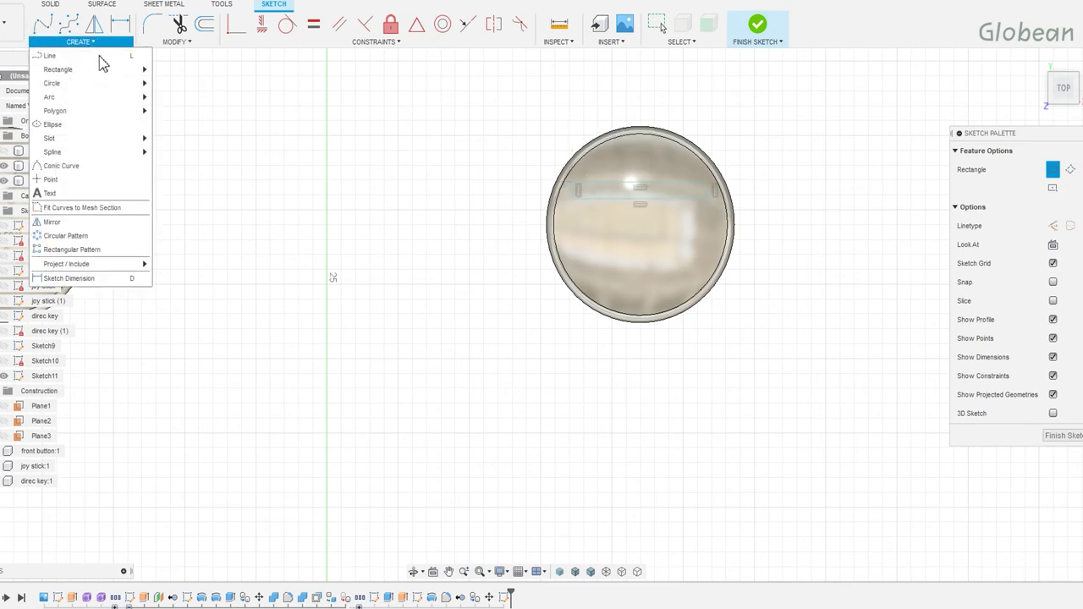
{"action": "left_click", "coordinate": [119, 235]}
{"action": "left_click", "coordinate": [595, 196]}
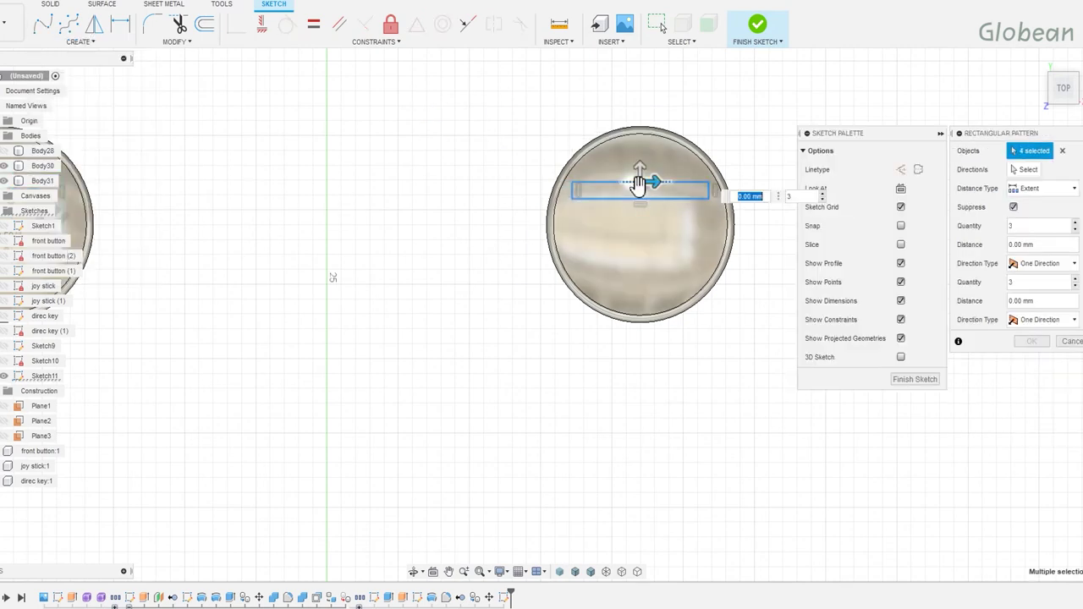
{"action": "left_click_drag", "start_coordinate": [645, 179], "coordinate": [642, 269]}
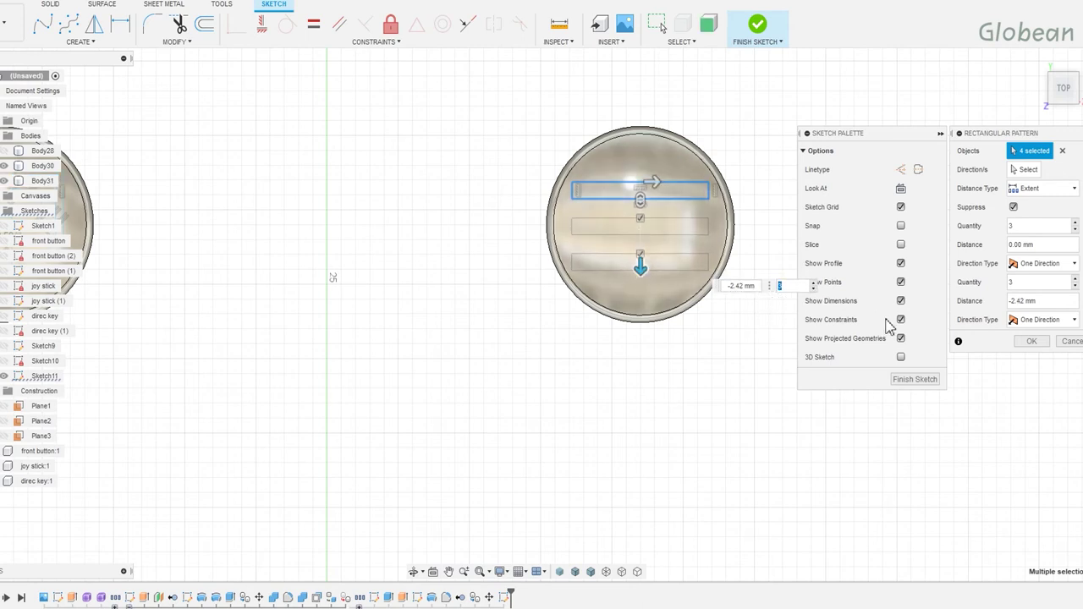
{"action": "left_click", "coordinate": [1040, 343]}
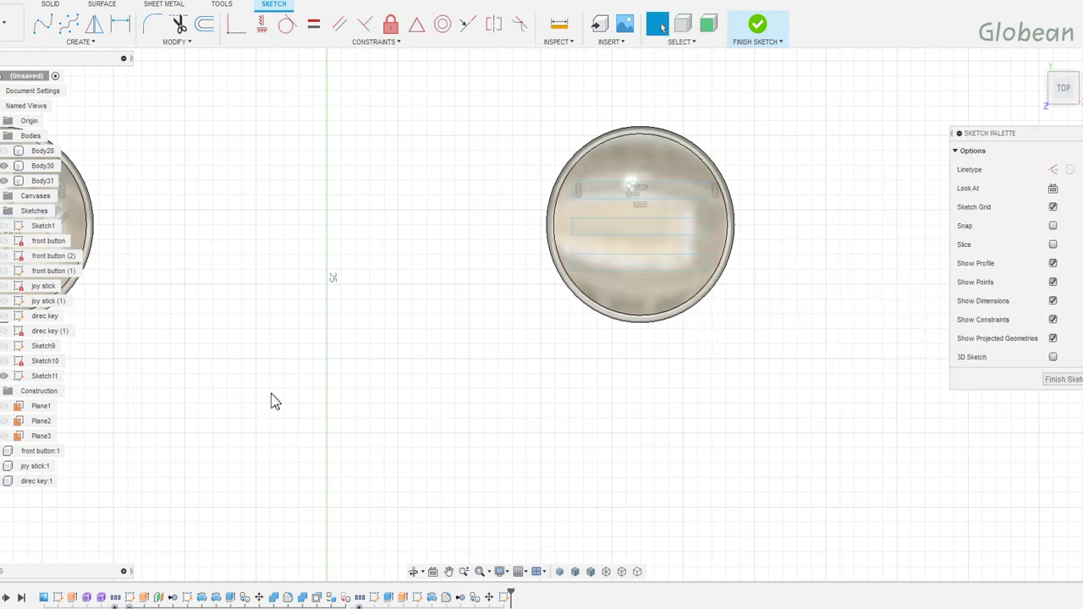
Hide Body30 and Body31, then select the seven icon profiles from both icons.
{"action": "mouse_move", "coordinate": [274, 398]}
{"action": "middle_mouse_down", "text": "shift"}
{"action": "mouse_move", "coordinate": [547, 324]}
{"action": "mouse_move", "coordinate": [648, 338]}
{"action": "mouse_move", "coordinate": [627, 334]}
{"action": "middle_mouse_up", "text": "shift"}
{"action": "left_click", "coordinate": [4, 166]}
{"action": "left_click", "coordinate": [4, 181]}
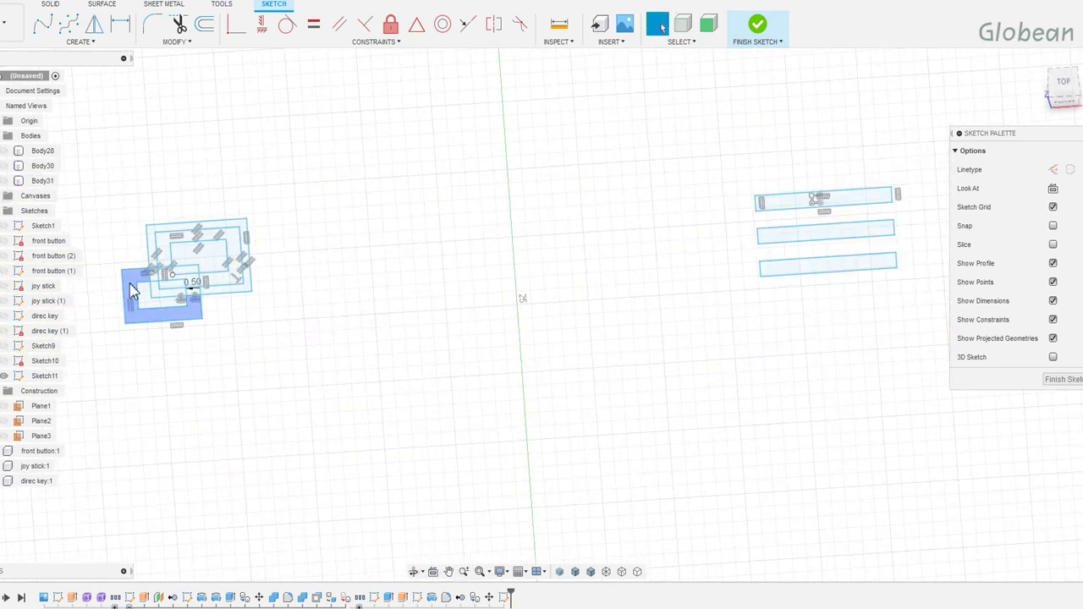
{"action": "left_click", "coordinate": [131, 290]}
{"action": "left_click", "coordinate": [165, 273]}
{"action": "scroll", "coordinate": [166, 272], "scroll_direction": "up", "scroll_amount": 3}
{"action": "left_click", "coordinate": [187, 305]}
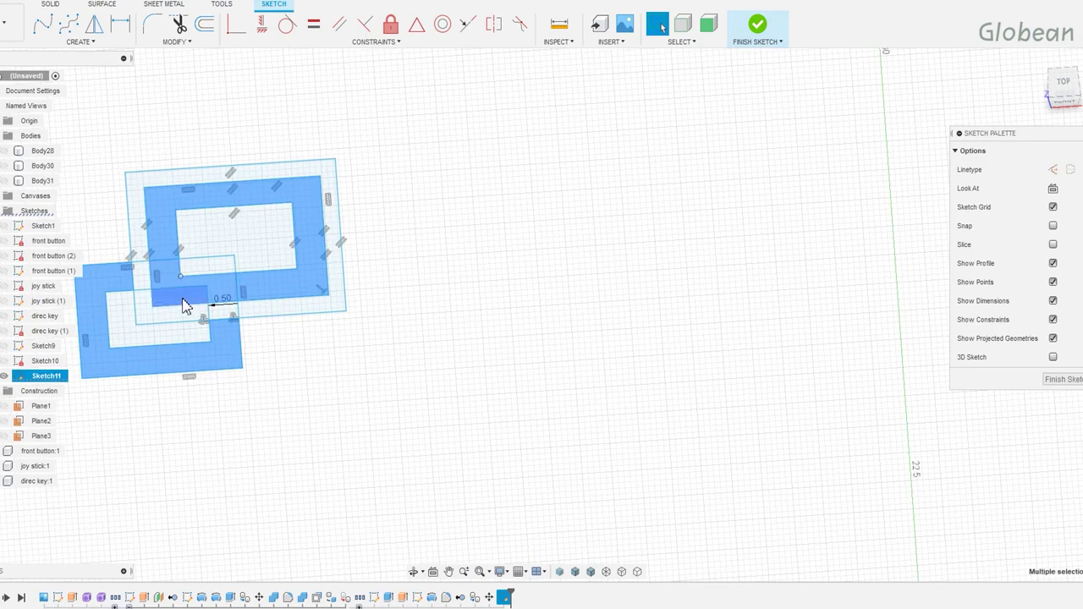
{"action": "scroll", "coordinate": [186, 305], "scroll_direction": "down", "scroll_amount": 5}
{"action": "left_click", "coordinate": [787, 246]}
{"action": "left_click", "coordinate": [813, 269]}
{"action": "left_click", "coordinate": [813, 292]}
Extrude the icon profiles 6.93 mm as new bodies and show both coin bodies again.
{"action": "key", "text": "e"}
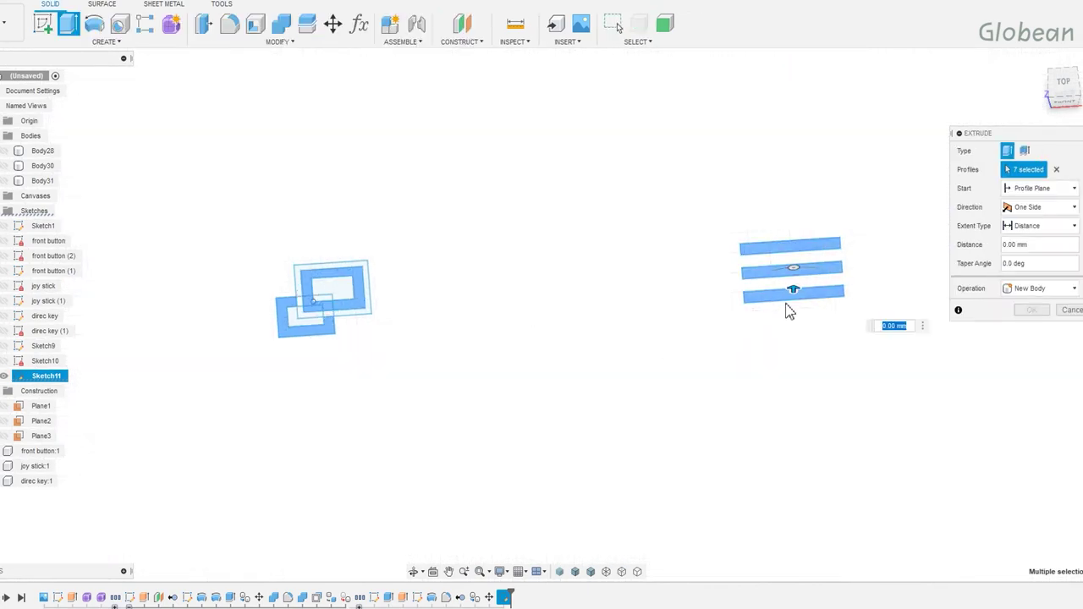
{"action": "middle_click_drag", "start_coordinate": [787, 311], "coordinate": [1030, 313], "text": "shift"}
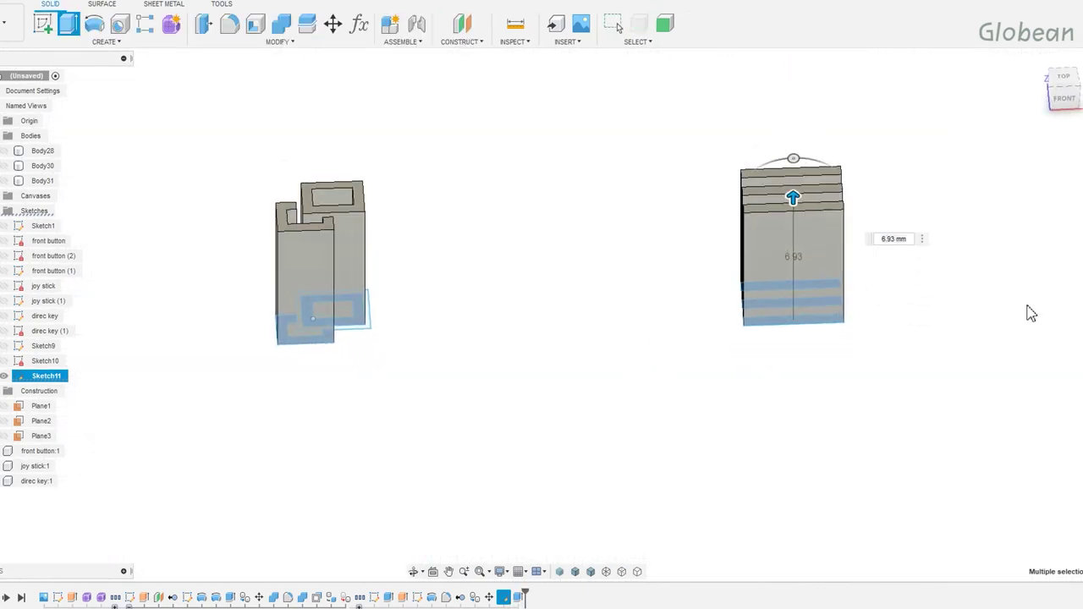
{"action": "key", "text": "Return"}
{"action": "middle_click_drag", "start_coordinate": [639, 213], "coordinate": [655, 207], "text": "shift"}
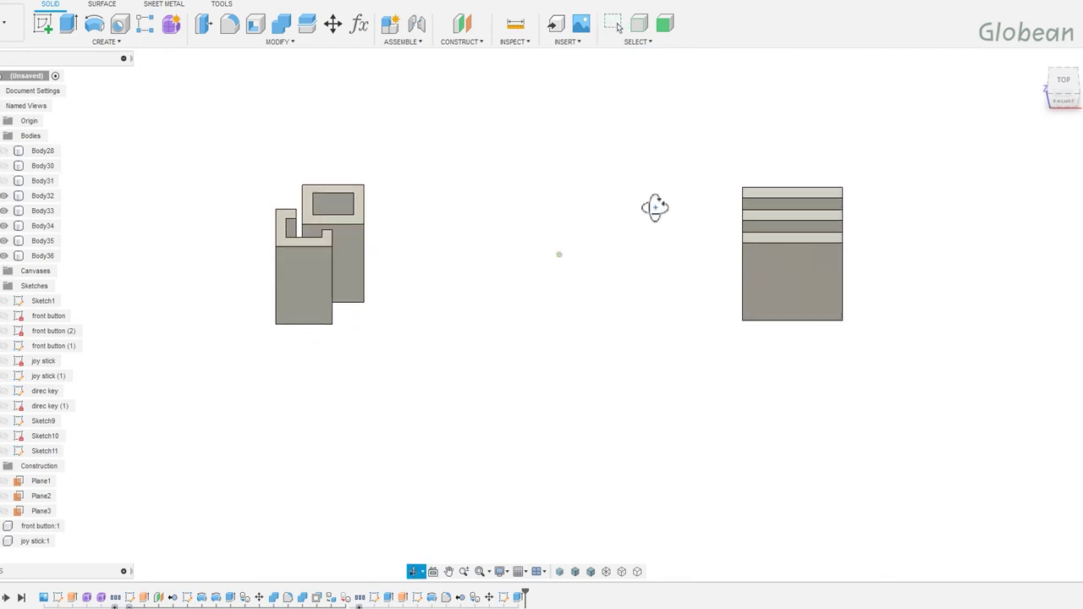
{"action": "left_click", "coordinate": [4, 180]}
{"action": "left_click", "coordinate": [4, 166]}
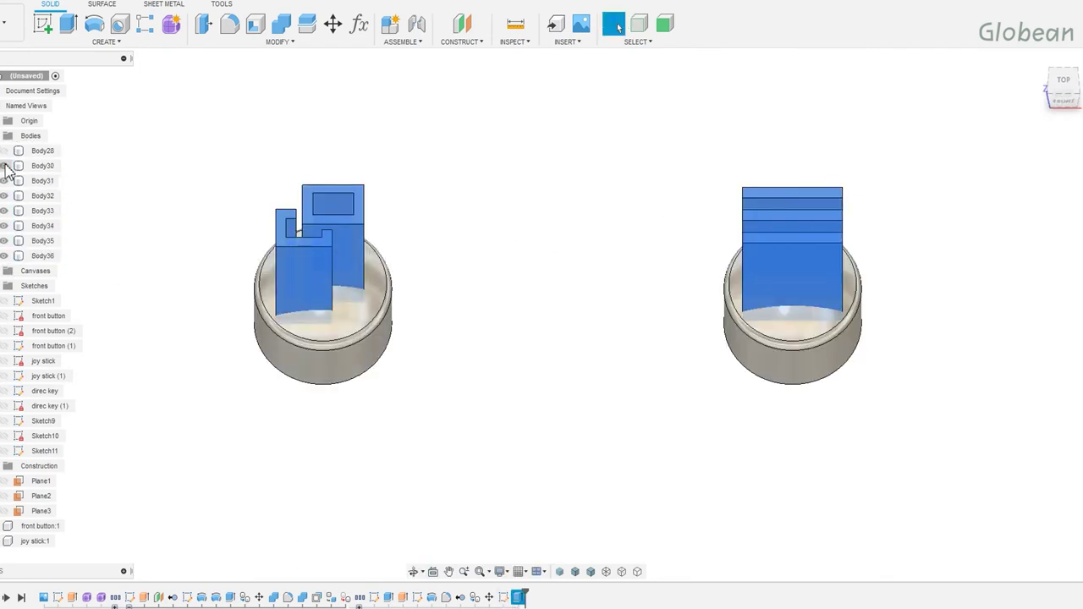
Begin a Split Face on both coins' top faces, then abandon that first attempt.
{"action": "left_click", "coordinate": [307, 23]}
{"action": "left_click", "coordinate": [279, 41]}
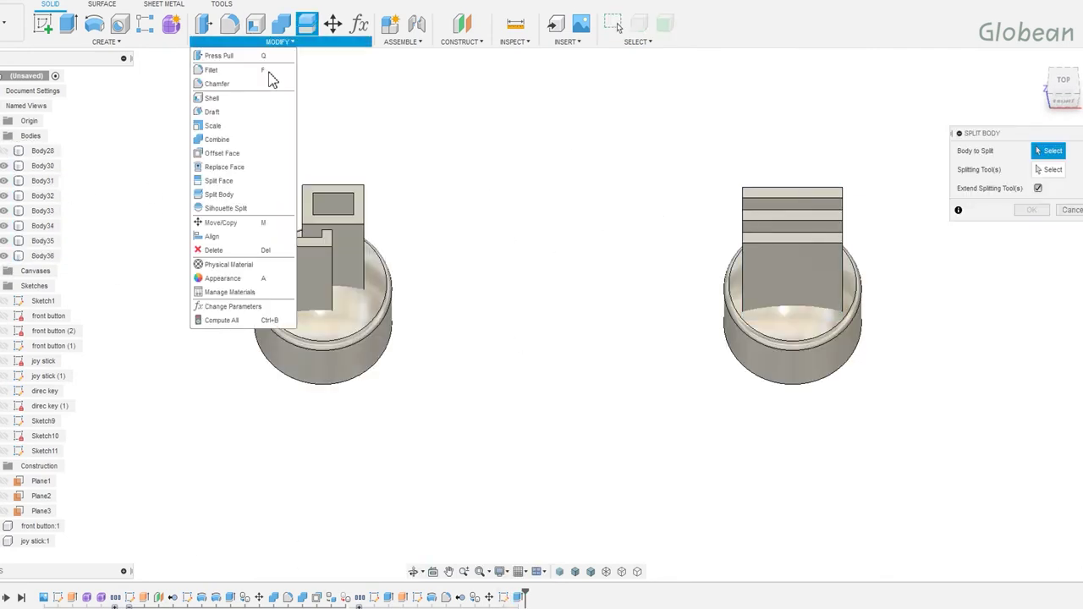
{"action": "left_click", "coordinate": [219, 181]}
{"action": "left_click", "coordinate": [361, 332]}
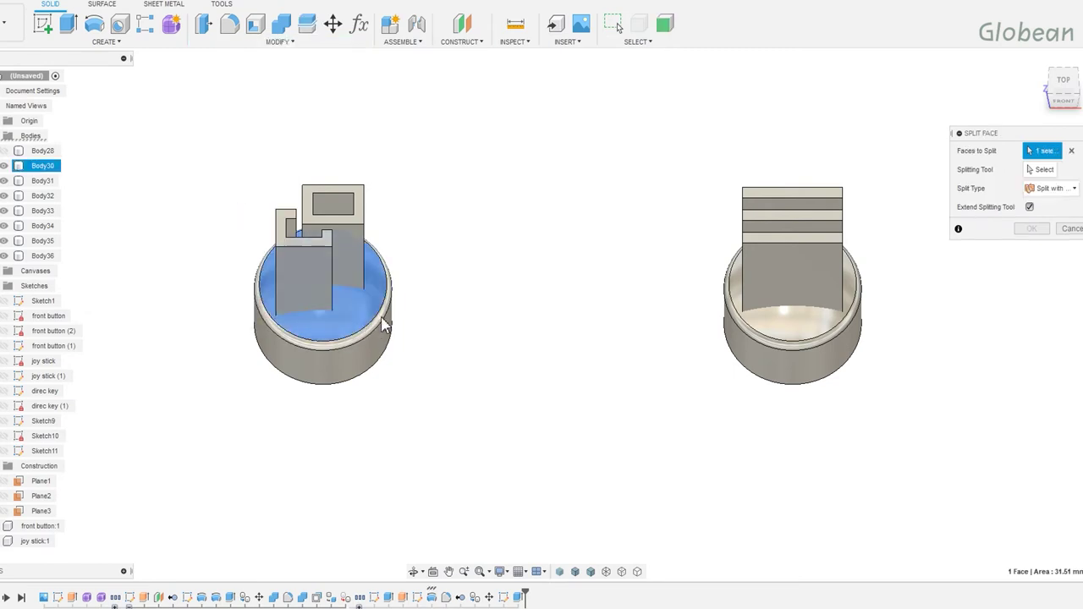
{"action": "left_click", "coordinate": [792, 331]}
{"action": "left_click", "coordinate": [1045, 169]}
{"action": "left_click", "coordinate": [315, 279]}
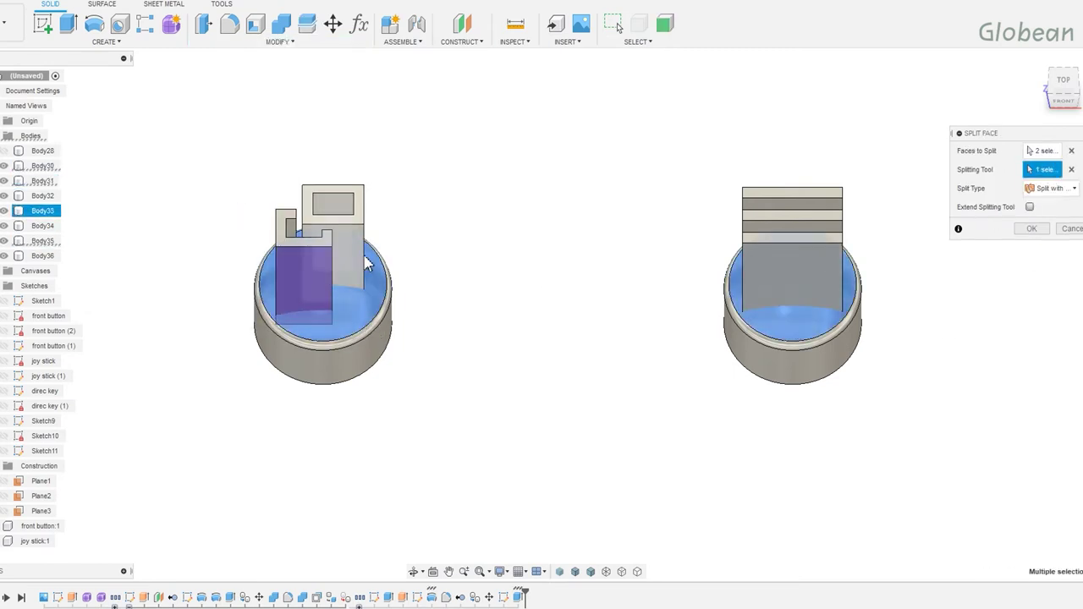
{"action": "key", "text": "Return"}
{"action": "key", "text": "Return"}
Split both coin top faces using the five extruded icon bodies as splitting tools.
{"action": "left_click", "coordinate": [365, 334]}
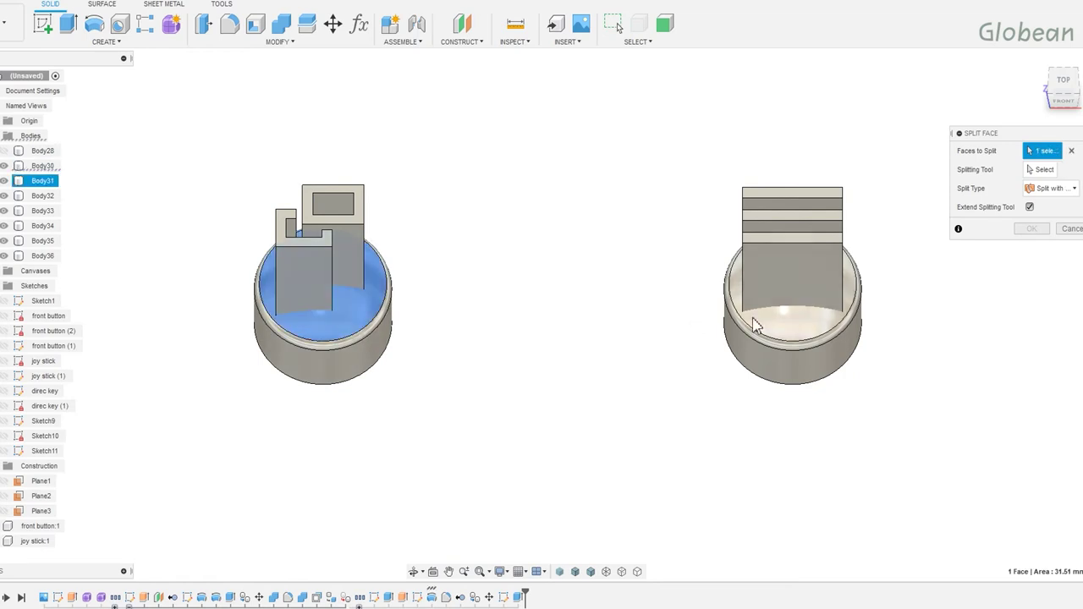
{"action": "left_click", "coordinate": [791, 330]}
{"action": "left_click", "coordinate": [1045, 170]}
{"action": "left_click", "coordinate": [313, 252]}
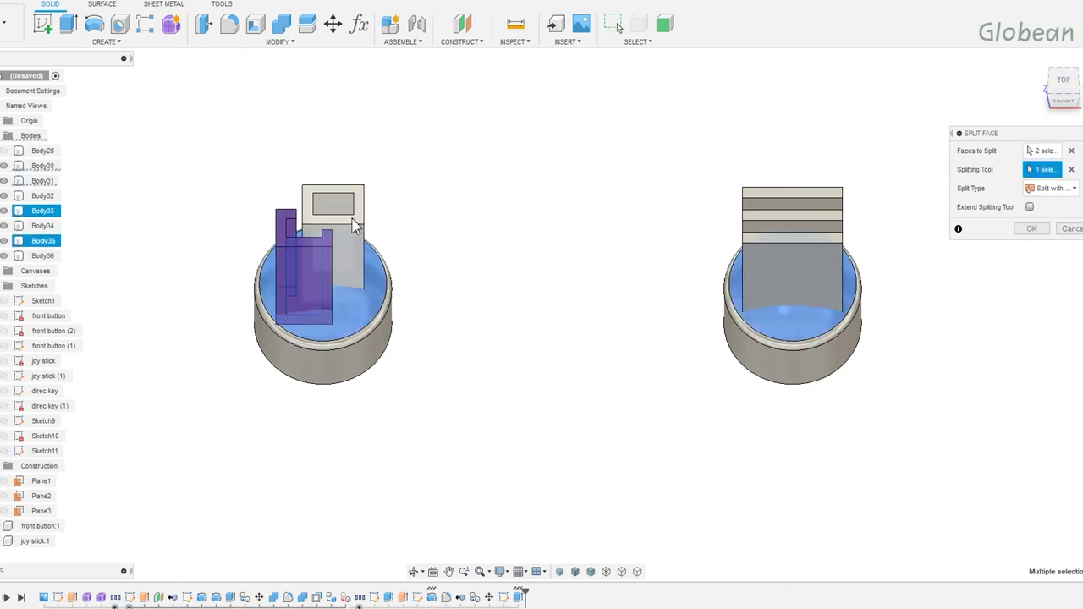
{"action": "left_click", "coordinate": [353, 222]}
{"action": "left_click", "coordinate": [798, 256]}
{"action": "left_click", "coordinate": [805, 223]}
{"action": "left_click", "coordinate": [817, 205]}
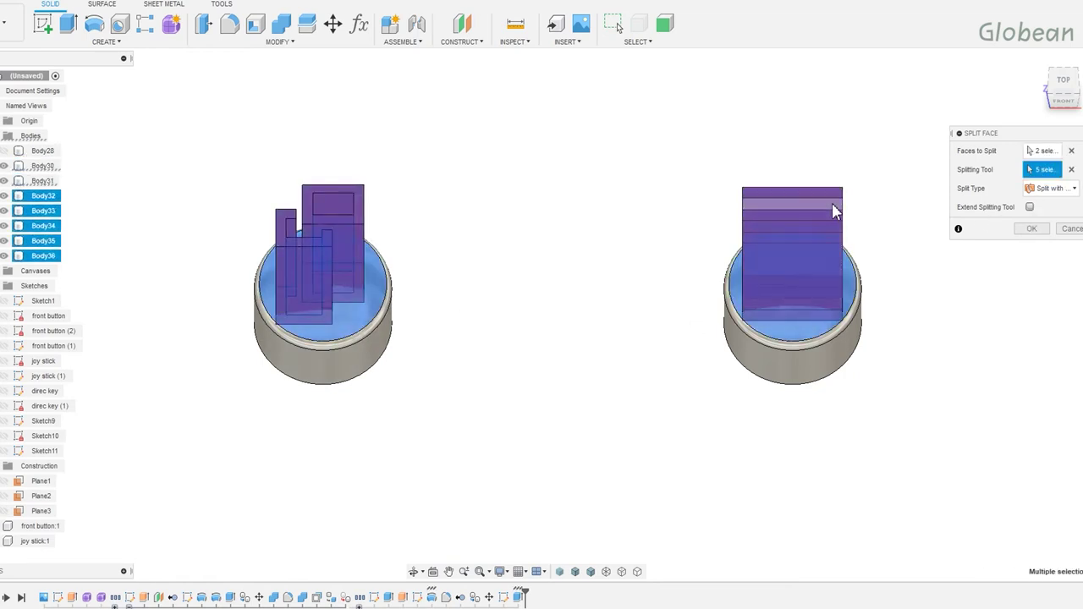
{"action": "middle_click_drag", "start_coordinate": [834, 211], "coordinate": [948, 249], "text": "shift"}
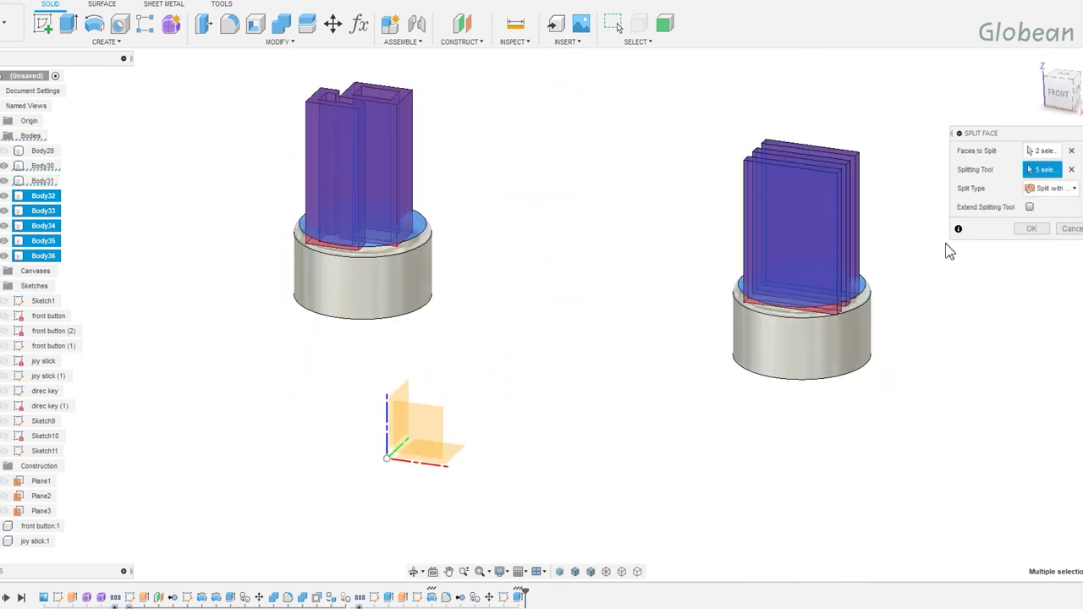
{"action": "left_click", "coordinate": [1032, 228]}
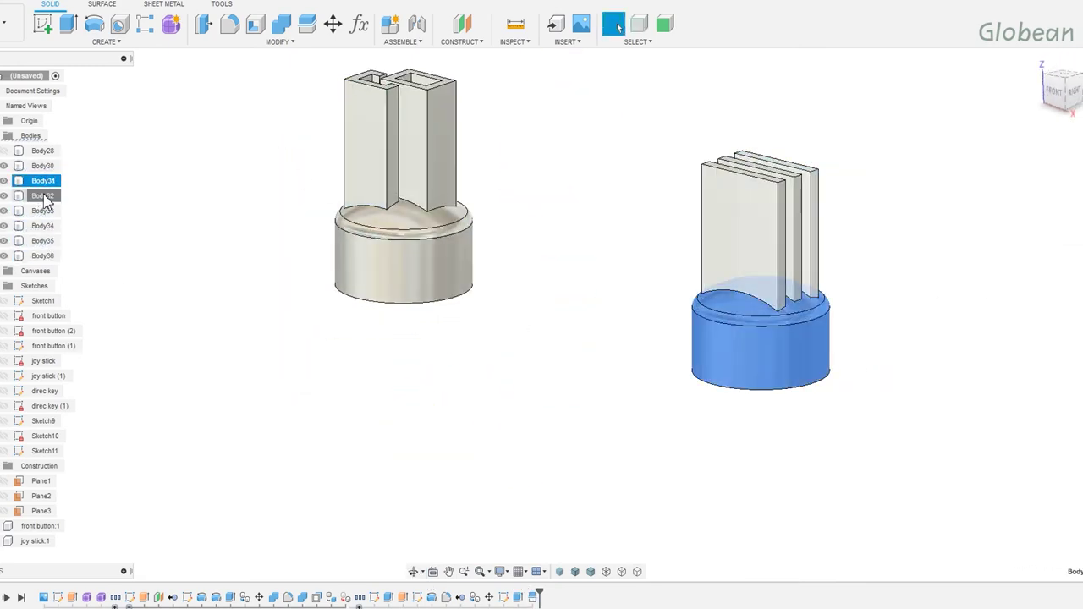
Convert the extruded icon tool bodies into components.
{"action": "left_click", "coordinate": [43, 256], "text": "shift"}
{"action": "right_click", "coordinate": [42, 255]}
{"action": "left_click", "coordinate": [93, 313]}
{"action": "mouse_move", "coordinate": [548, 336]}
{"action": "middle_mouse_down", "text": "shift"}
{"action": "mouse_move", "coordinate": [573, 352]}
{"action": "mouse_move", "coordinate": [932, 154]}
{"action": "middle_mouse_up", "text": "shift"}
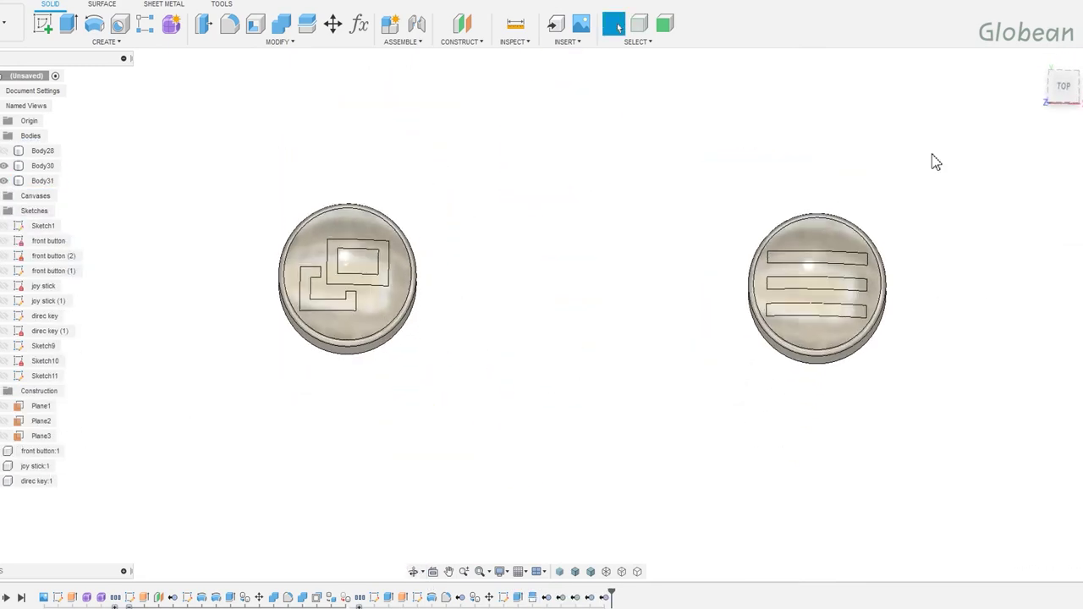
Edit the icon outline sketch, select the left icon's geometry, and finish the sketch.
{"action": "left_click", "coordinate": [502, 597]}
{"action": "double_click", "coordinate": [502, 598]}
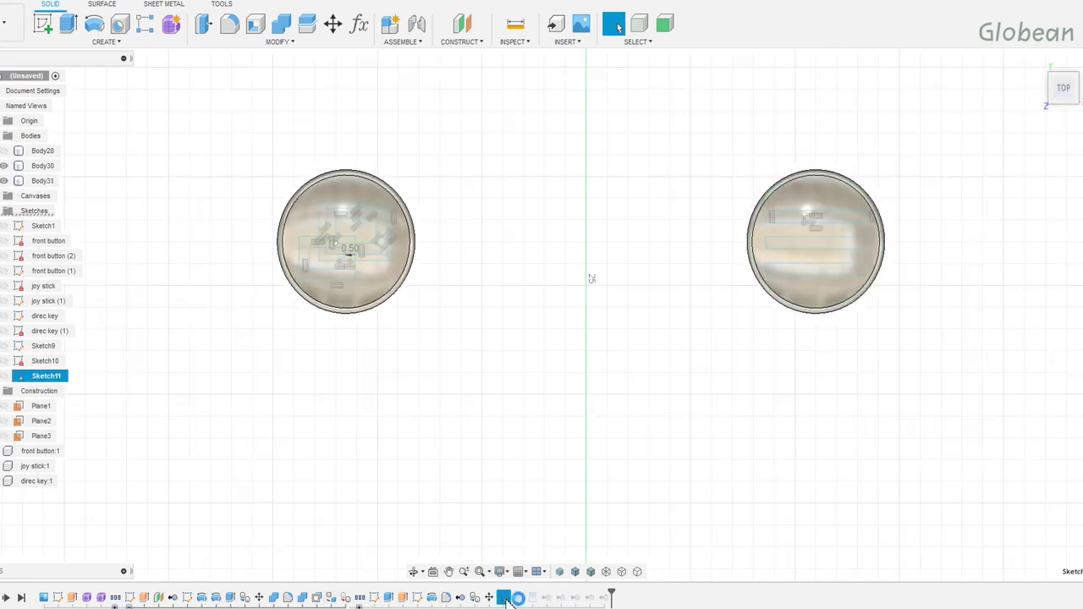
{"action": "left_click_drag", "start_coordinate": [285, 193], "coordinate": [407, 296]}
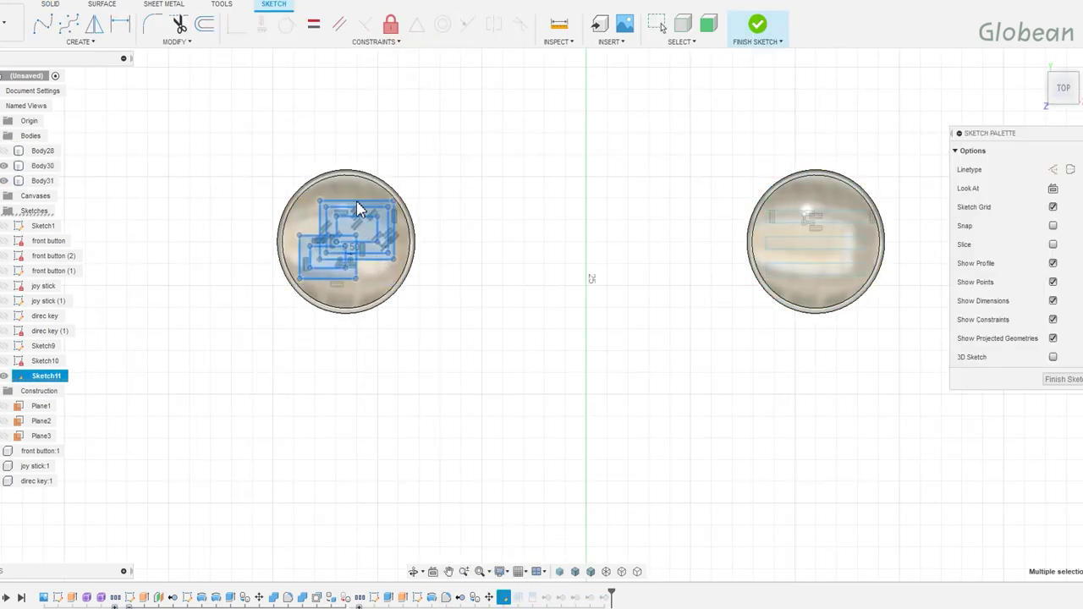
{"action": "left_click", "coordinate": [758, 29]}
{"action": "middle_click_drag", "start_coordinate": [551, 319], "coordinate": [750, 304], "text": "shift"}
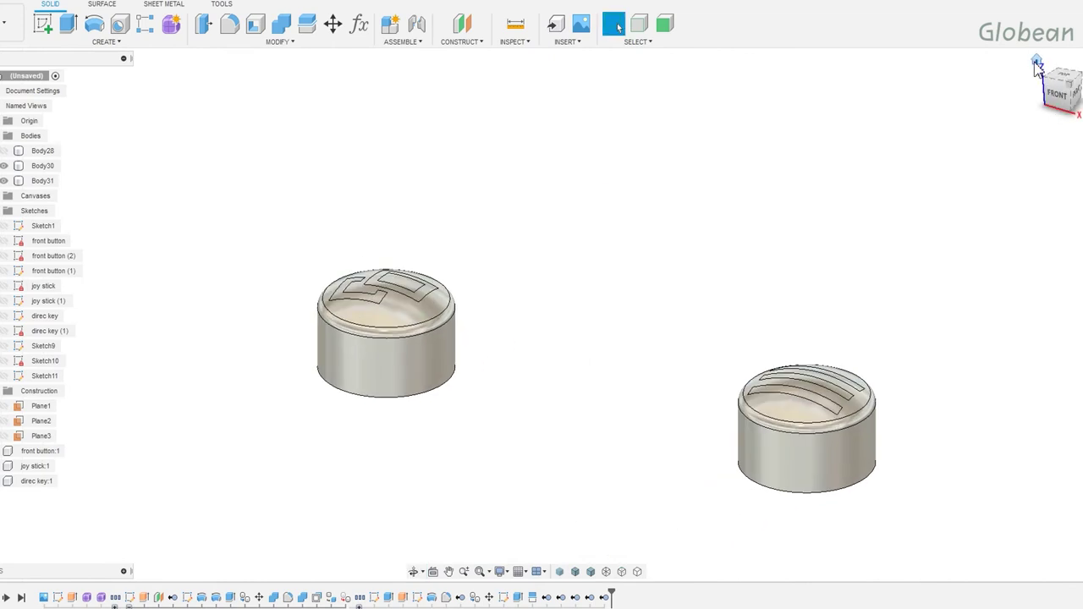
Create component option:1 from the option body and move option (1) into it.
{"action": "left_click", "coordinate": [45, 346]}
{"action": "left_click", "coordinate": [55, 377], "text": "shift"}
{"action": "type", "text": "option"}
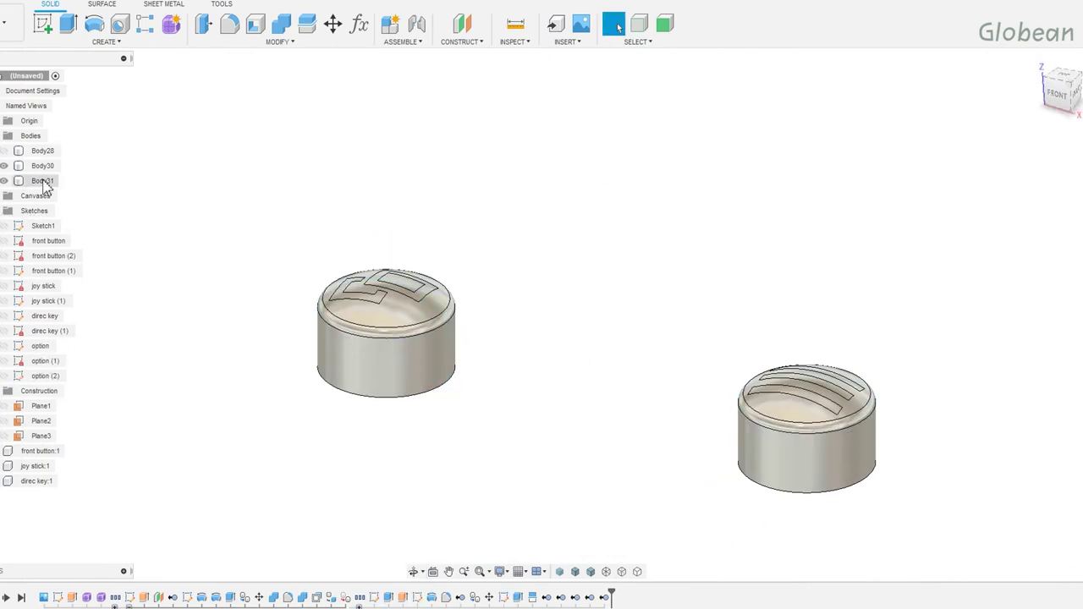
{"action": "left_click", "coordinate": [42, 166]}
{"action": "left_click", "coordinate": [42, 180], "text": "shift"}
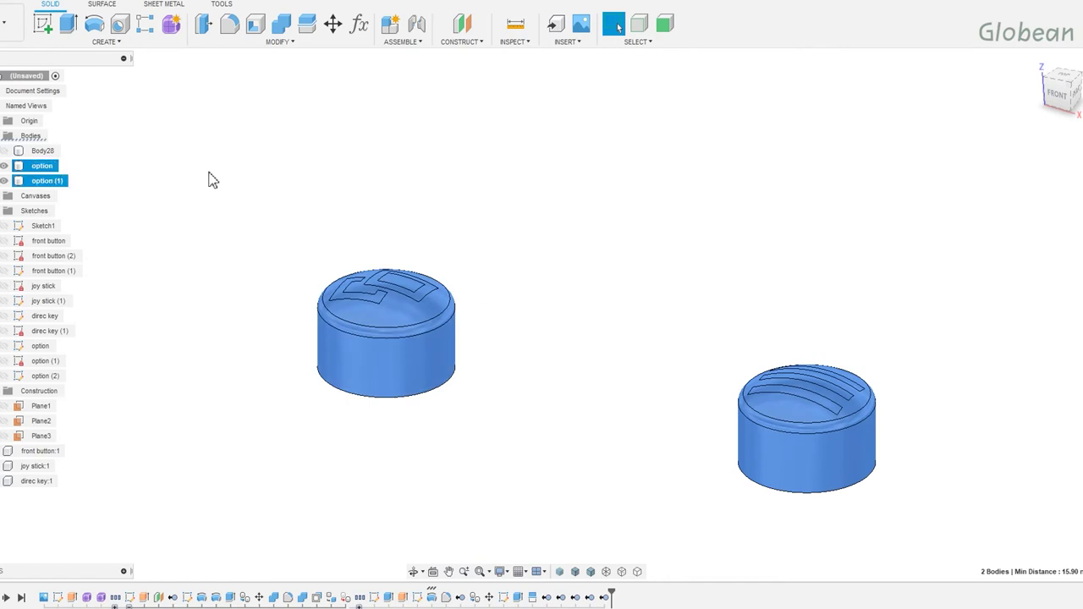
{"action": "left_click", "coordinate": [150, 192]}
{"action": "right_click", "coordinate": [43, 165]}
{"action": "left_click", "coordinate": [108, 212]}
{"action": "mouse_move", "coordinate": [47, 166]}
{"action": "left_mouse_down"}
{"action": "mouse_move", "coordinate": [31, 486]}
{"action": "mouse_move", "coordinate": [19, 483]}
{"action": "left_mouse_up"}
Group the option-button features together in the timeline.
{"action": "left_click_drag", "start_coordinate": [373, 598], "coordinate": [637, 598]}
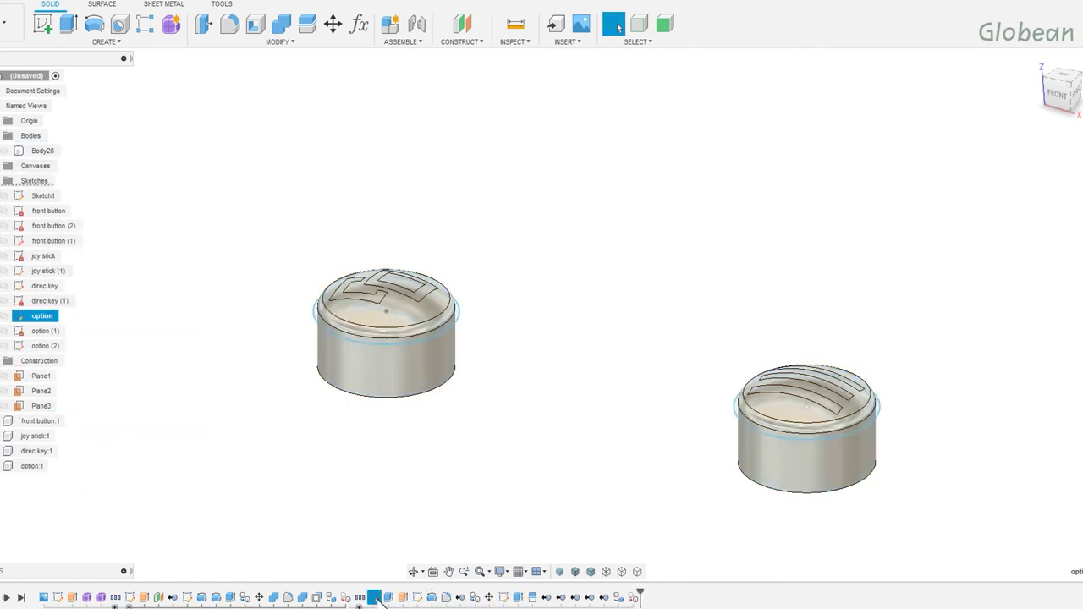
{"action": "right_click", "coordinate": [636, 599]}
{"action": "left_click", "coordinate": [659, 555]}
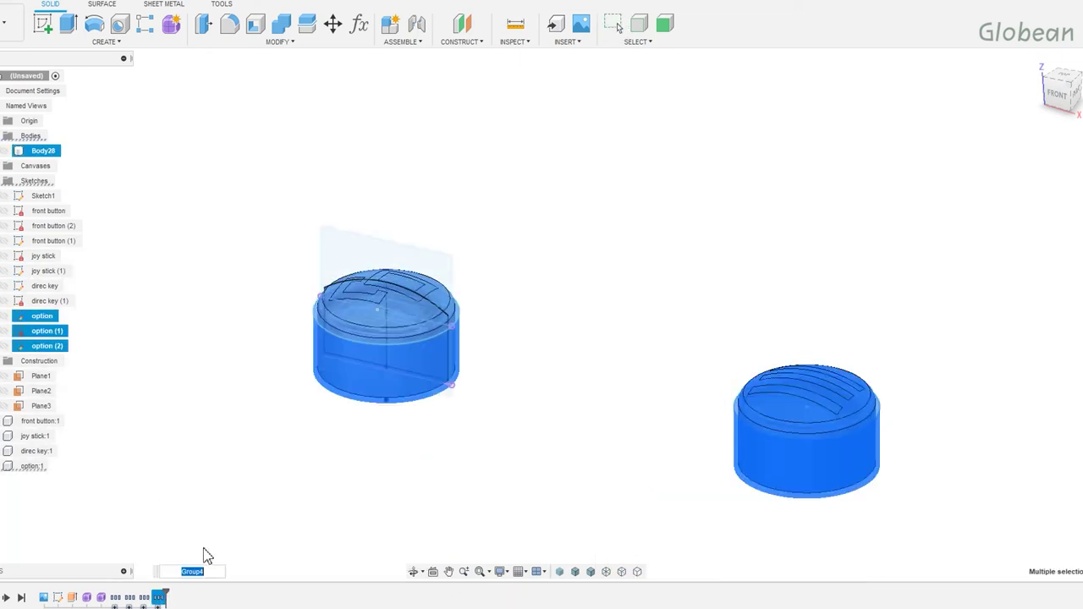
{"action": "left_click", "coordinate": [288, 523]}
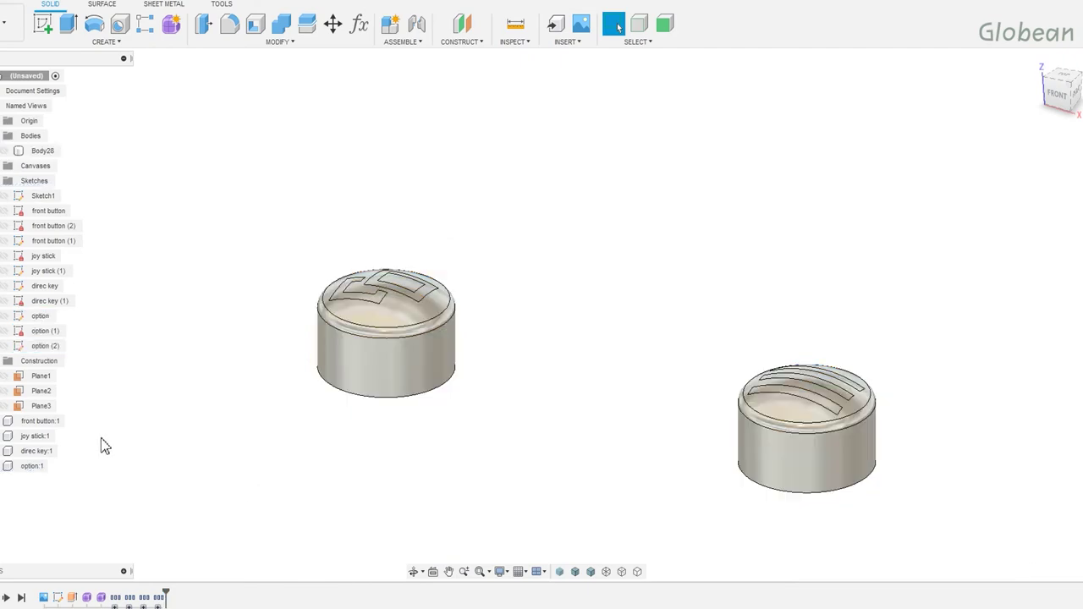
Show the Body28 controller body again and view the controller's right half.
{"action": "mouse_move", "coordinate": [101, 443]}
{"action": "middle_mouse_down", "text": "shift"}
{"action": "mouse_move", "coordinate": [466, 508]}
{"action": "mouse_move", "coordinate": [559, 425]}
{"action": "middle_mouse_up", "text": "shift"}
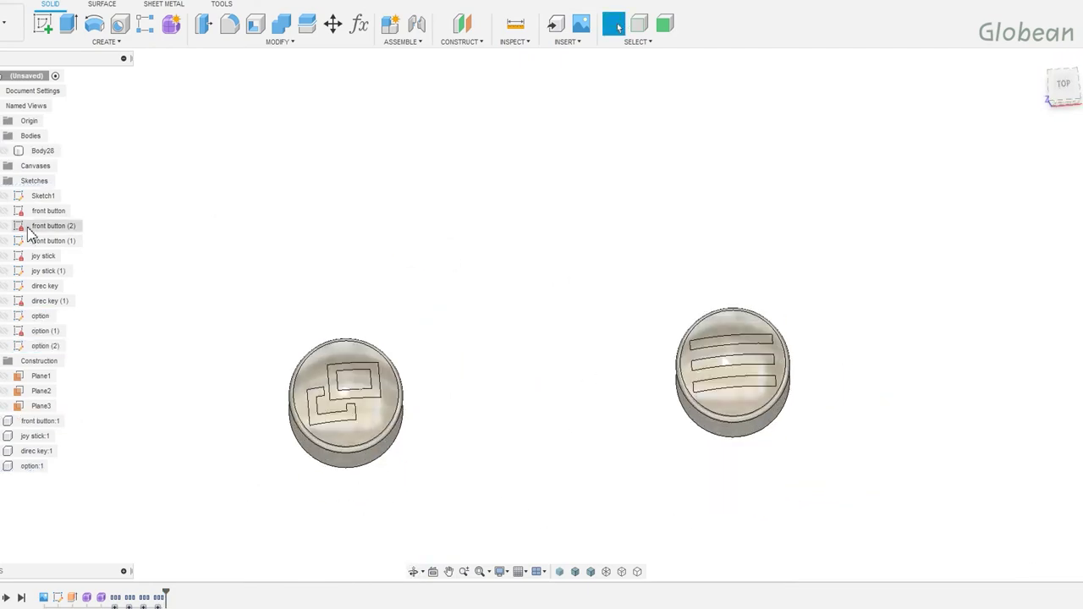
{"action": "left_click", "coordinate": [5, 151]}
{"action": "scroll", "coordinate": [834, 464], "scroll_direction": "down", "scroll_amount": 3}
{"action": "middle_click_drag", "start_coordinate": [834, 464], "coordinate": [485, 353]}
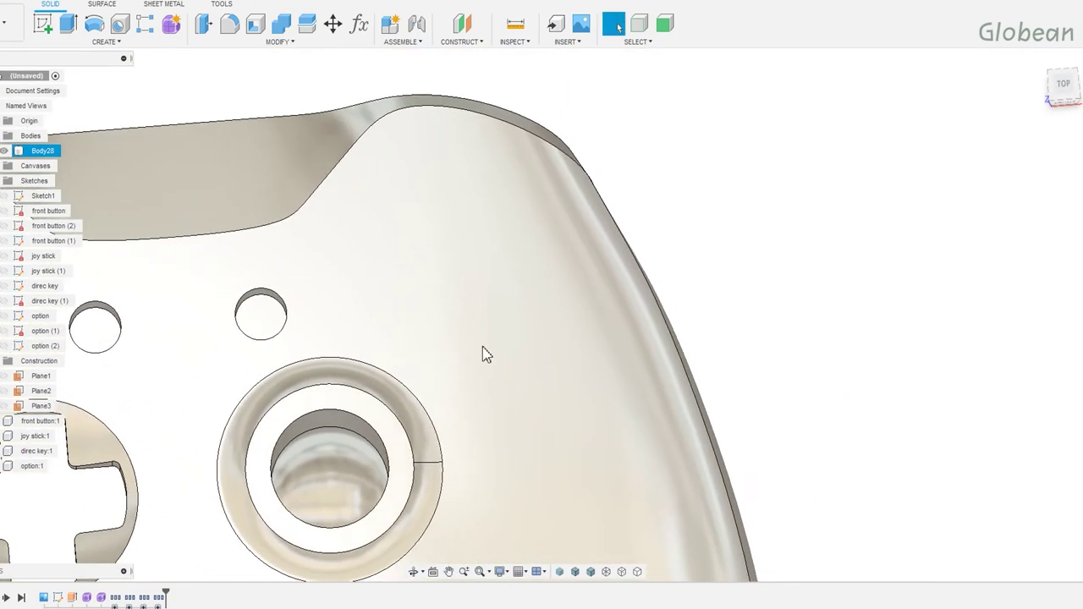
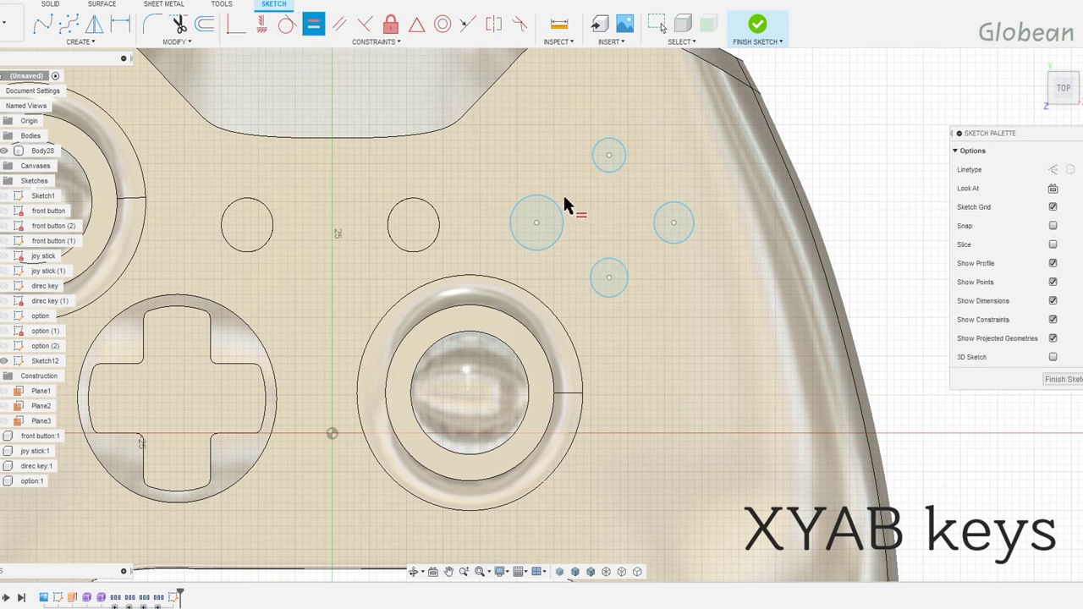
Make the four circles equal and align their centres horizontally and vertically.
{"action": "left_click", "coordinate": [562, 210]}
{"action": "left_click", "coordinate": [616, 168]}
{"action": "left_click", "coordinate": [612, 175]}
{"action": "left_click", "coordinate": [657, 223]}
{"action": "left_click", "coordinate": [659, 226]}
{"action": "left_click", "coordinate": [598, 269]}
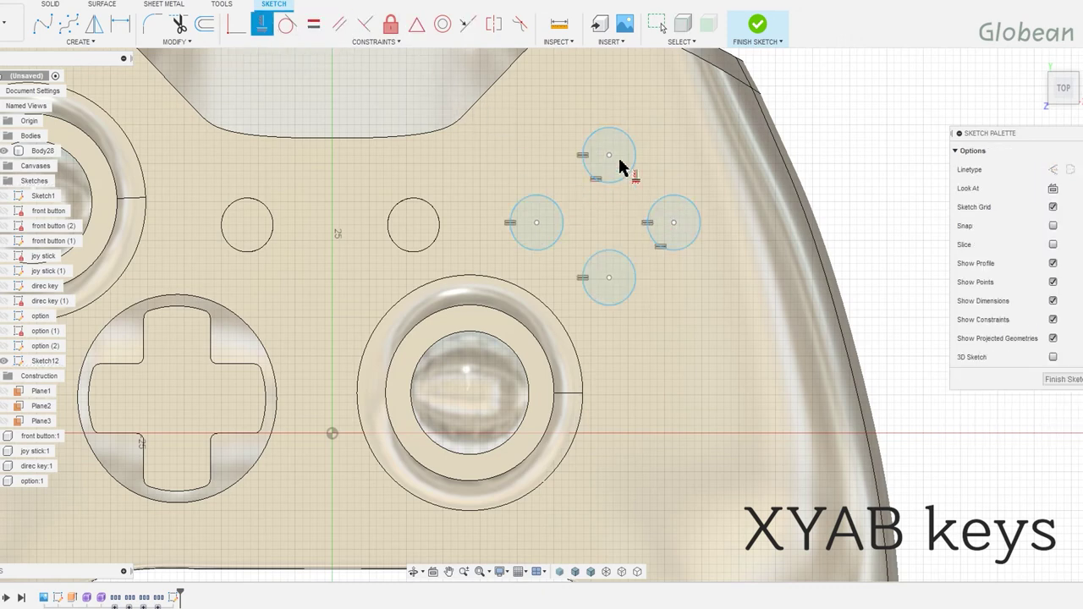
{"action": "left_click", "coordinate": [611, 279]}
{"action": "left_click", "coordinate": [537, 223]}
{"action": "left_click", "coordinate": [674, 223]}
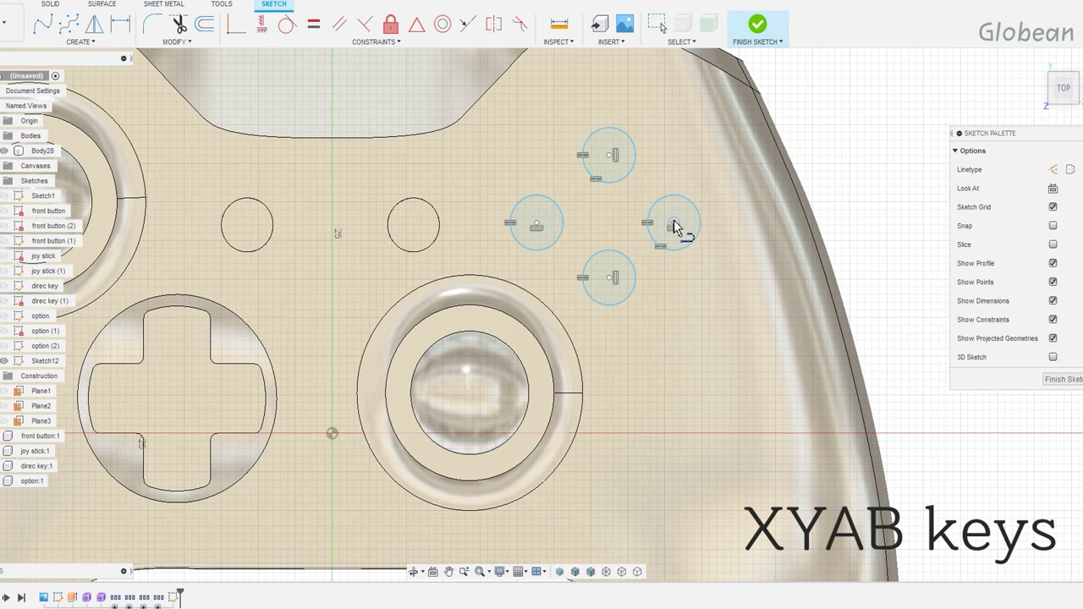
Draw centre lines joining opposite circle centres and constrain them to cross at their midpoints.
{"action": "key", "text": "l"}
{"action": "left_click", "coordinate": [674, 224]}
{"action": "left_click", "coordinate": [537, 224]}
{"action": "key", "text": "Escape"}
{"action": "left_click", "coordinate": [610, 155]}
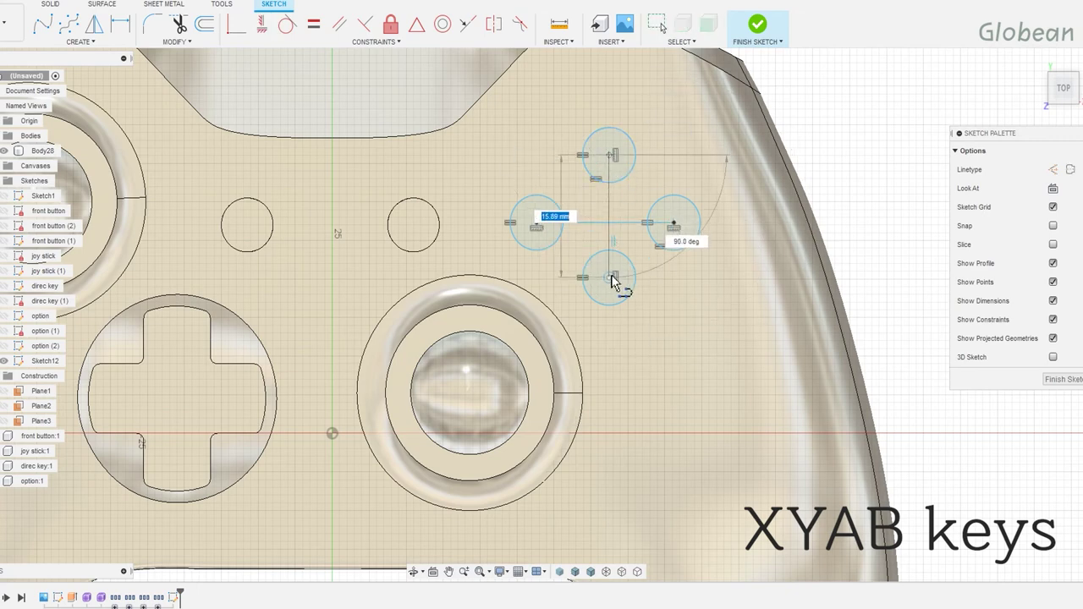
{"action": "left_click", "coordinate": [610, 277]}
{"action": "key", "text": "Escape"}
{"action": "left_click", "coordinate": [416, 30]}
{"action": "left_click", "coordinate": [610, 222]}
{"action": "left_click", "coordinate": [610, 227]}
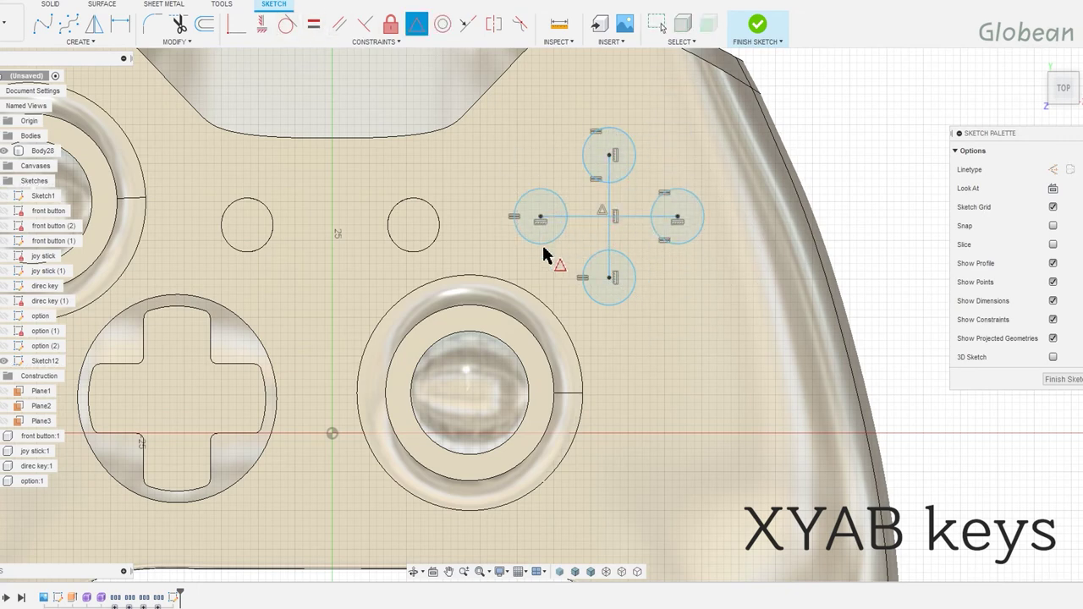
Dimension the left circle's diameter to 11 mm.
{"action": "key", "text": "d"}
{"action": "left_click", "coordinate": [559, 201]}
{"action": "left_click", "coordinate": [543, 178]}
{"action": "type", "text": "11"}
{"action": "key", "text": "Return"}
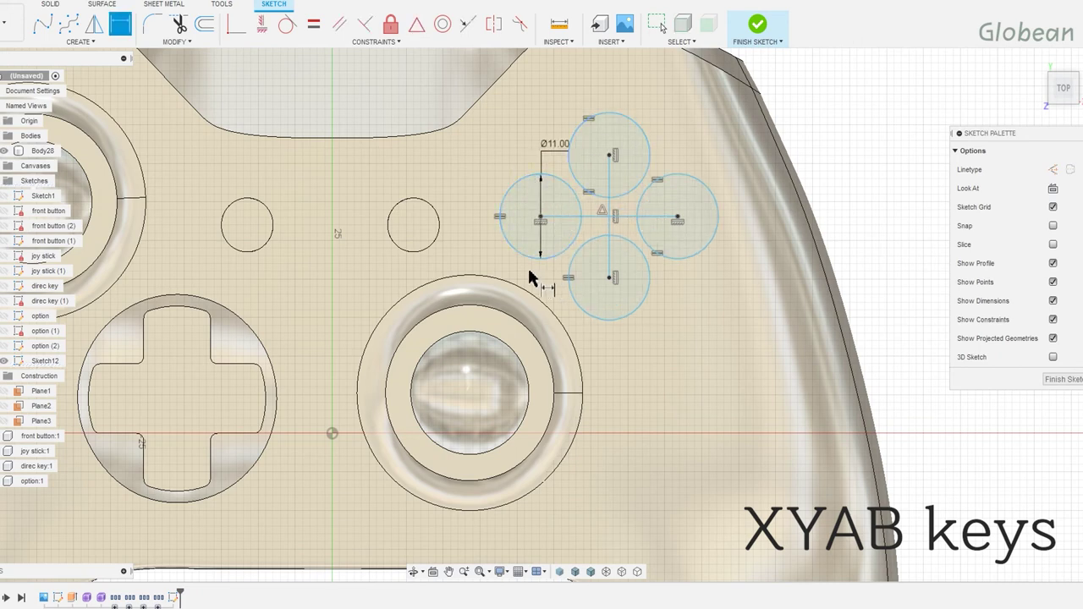
Locate the circles from the origin: 30.5 mm vertically and 29.5 mm horizontally.
{"action": "left_click", "coordinate": [516, 220]}
{"action": "left_click", "coordinate": [332, 433]}
{"action": "left_click", "coordinate": [283, 375]}
{"action": "type", "text": "30"}
{"action": "key", "text": "Return"}
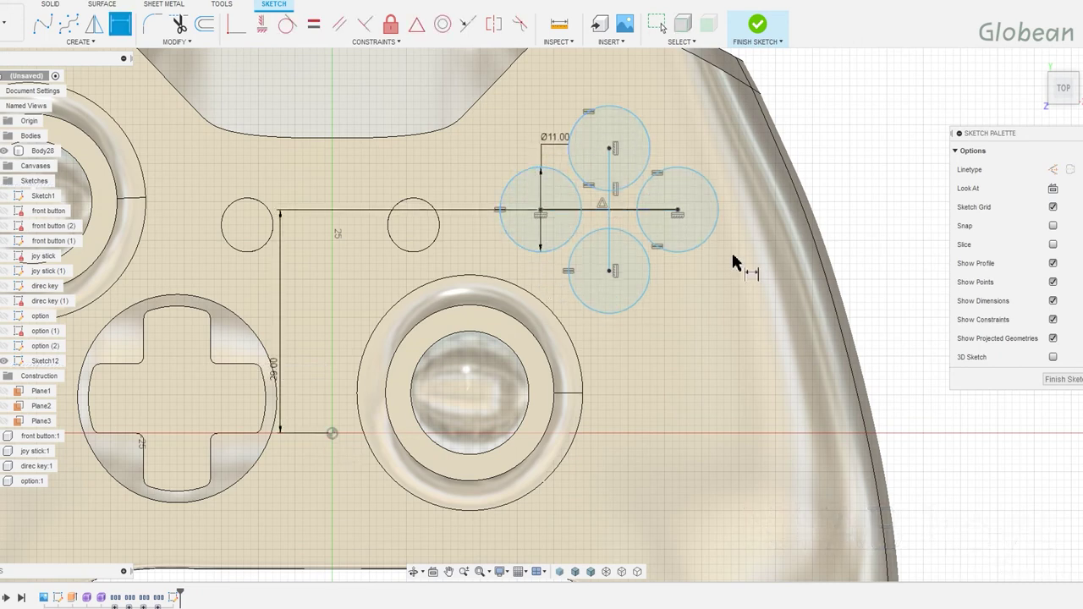
{"action": "double_click", "coordinate": [271, 365]}
{"action": "type", "text": "30.5"}
{"action": "key", "text": "Return"}
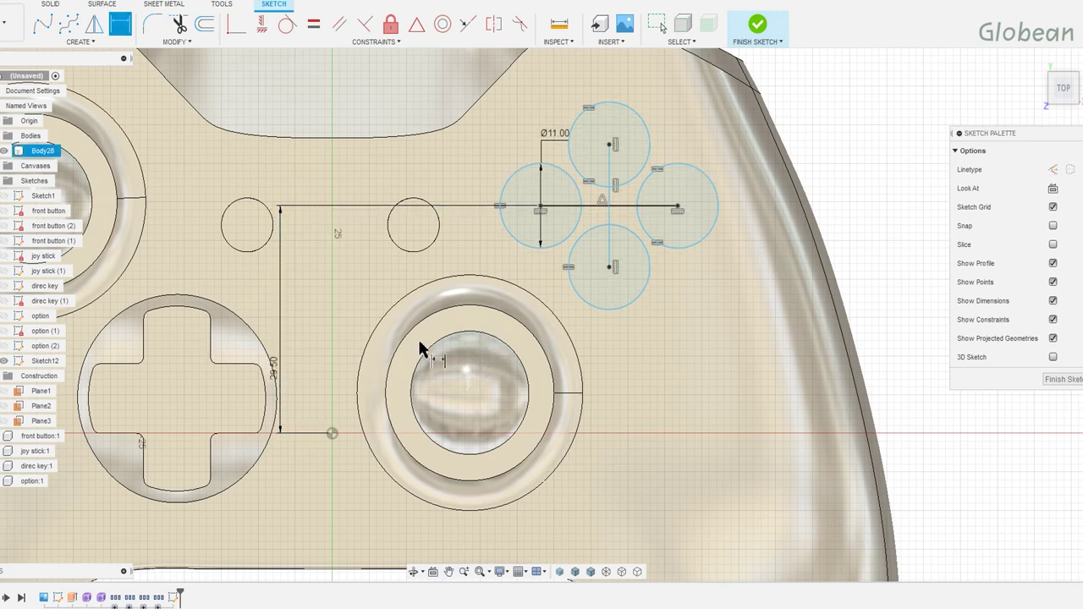
{"action": "left_click", "coordinate": [476, 177]}
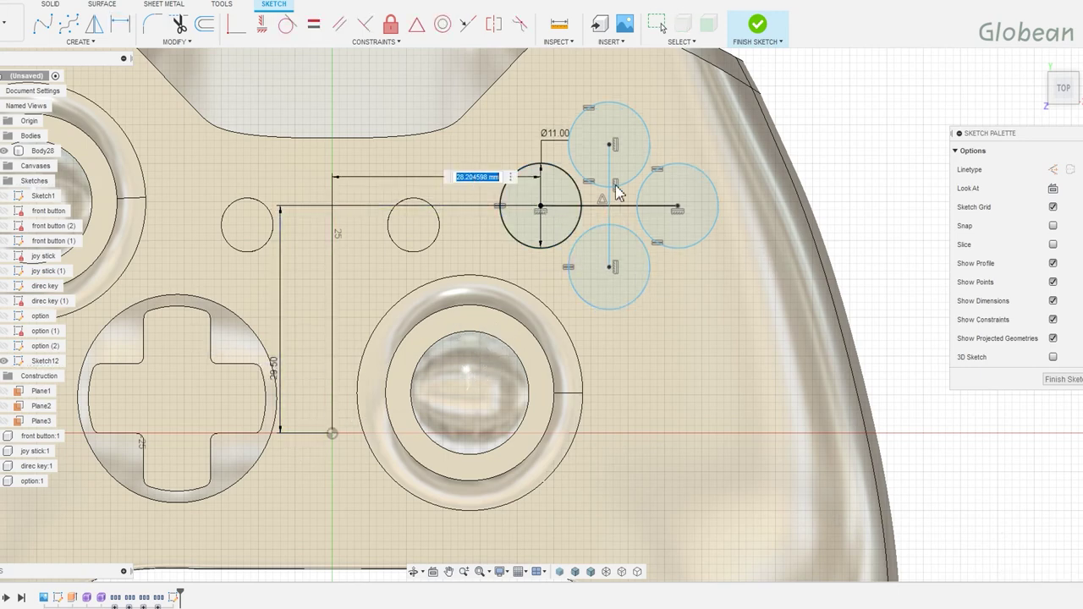
{"action": "type", "text": ".5"}
{"action": "key", "text": "Return"}
Set the circle centre spacings to 21.5 mm and 21 mm.
{"action": "scroll", "coordinate": [710, 197], "scroll_direction": "down", "scroll_amount": 1}
{"action": "left_click", "coordinate": [633, 223]}
{"action": "left_click", "coordinate": [618, 212]}
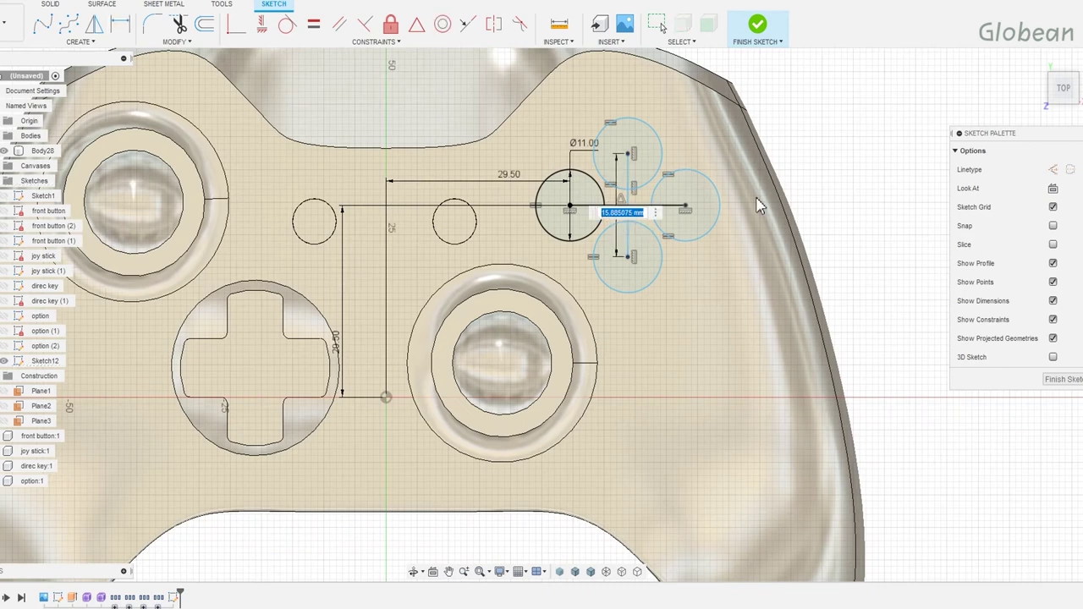
{"action": "type", "text": ".5"}
{"action": "key", "text": "Return"}
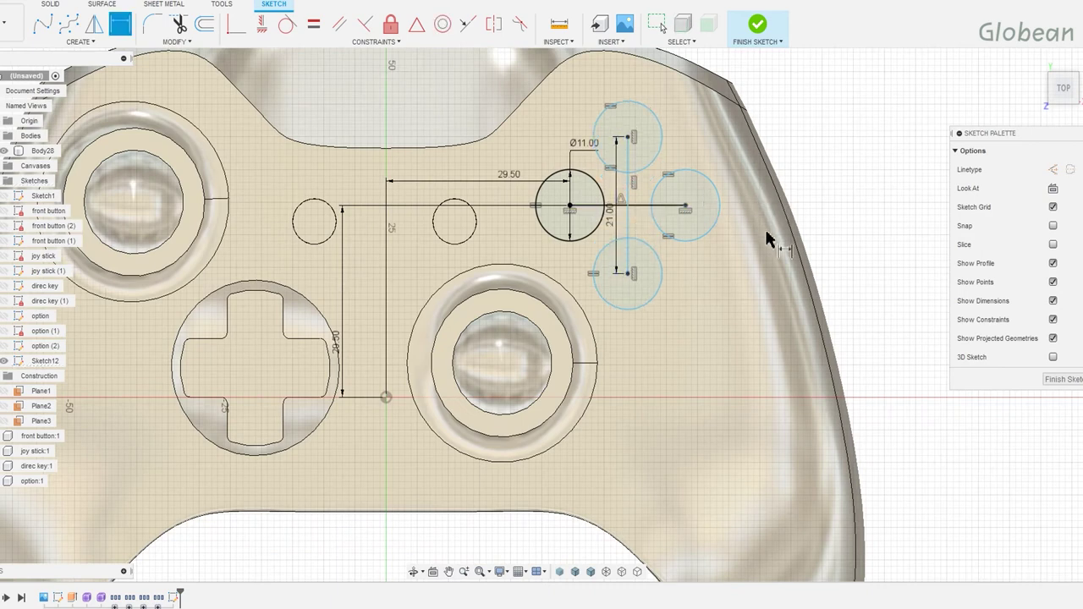
{"action": "left_click", "coordinate": [669, 206]}
{"action": "left_click", "coordinate": [633, 321]}
{"action": "type", "text": "21.5"}
{"action": "key", "text": "Return"}
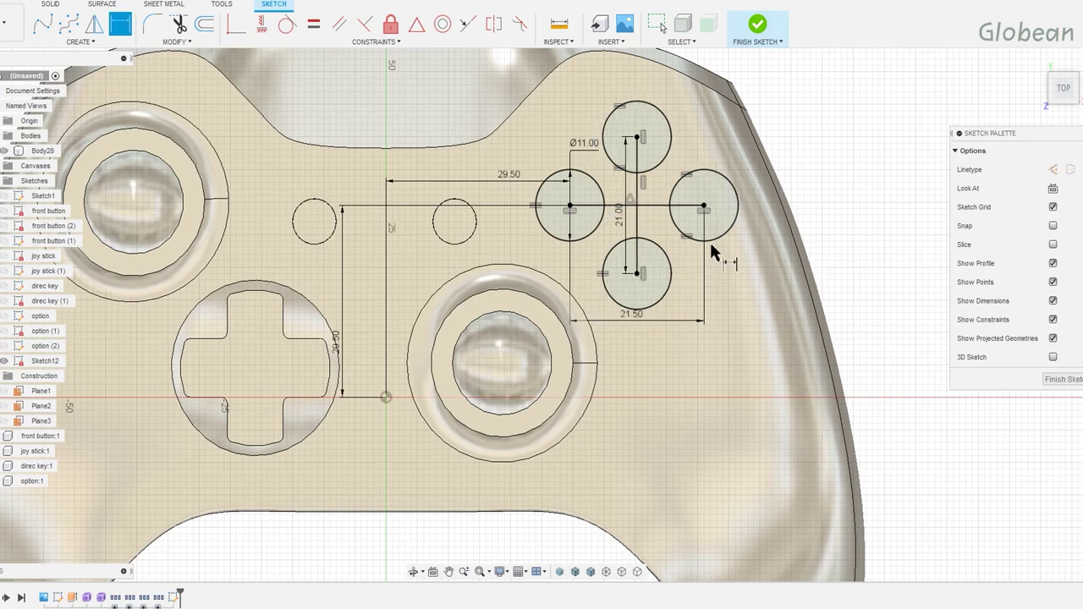
Finish the sketch and select all four circle profiles for an extrusion.
{"action": "left_click", "coordinate": [758, 26]}
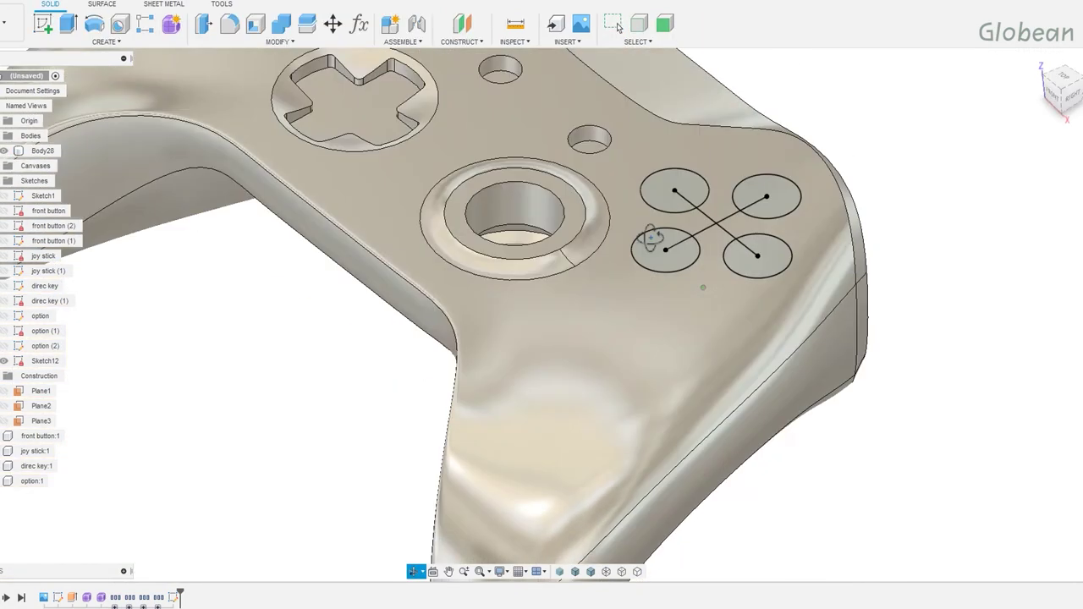
{"action": "left_click", "coordinate": [667, 203]}
{"action": "key", "text": "e"}
{"action": "left_click", "coordinate": [760, 202]}
{"action": "left_click", "coordinate": [755, 256]}
{"action": "left_click", "coordinate": [663, 254]}
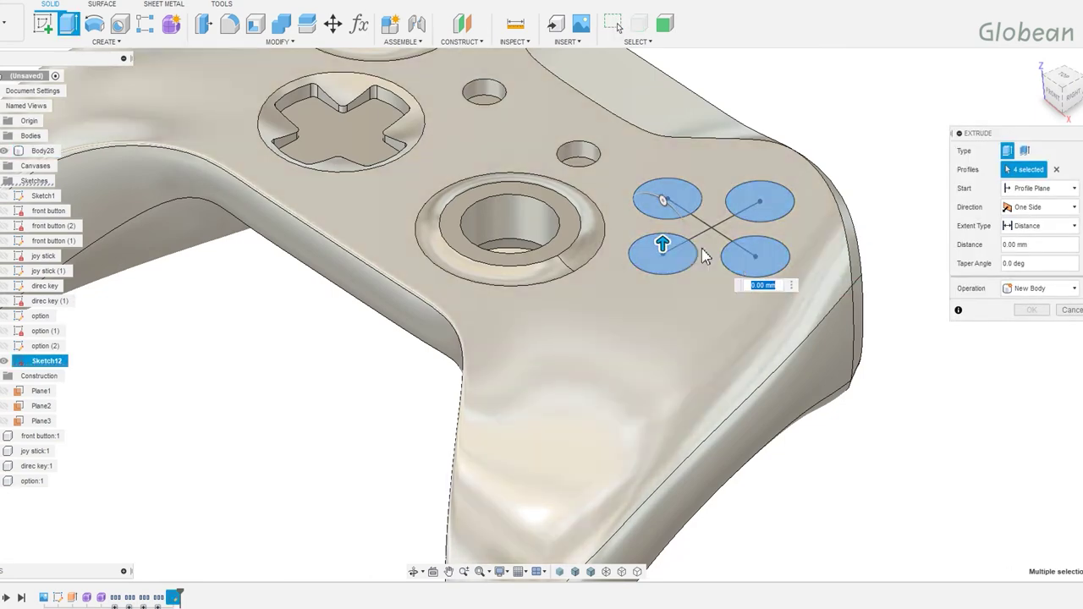
Extrude the four circles symmetrically 1.90 mm as new button bodies.
{"action": "left_click", "coordinate": [1039, 207]}
{"action": "left_click", "coordinate": [1037, 270]}
{"action": "left_click_drag", "start_coordinate": [662, 240], "coordinate": [661, 245]}
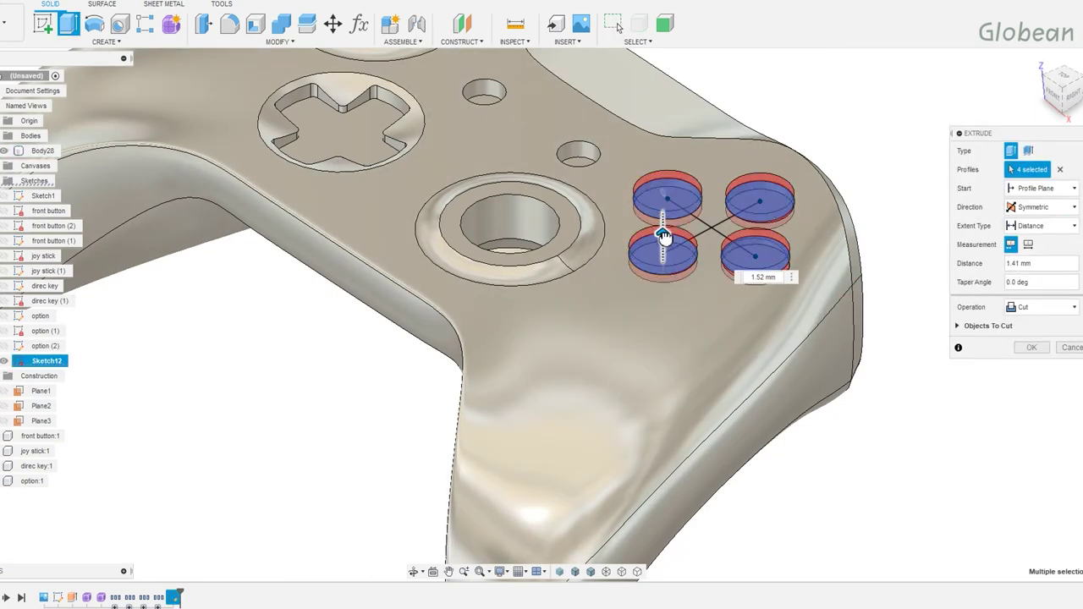
{"action": "mouse_move", "coordinate": [805, 242]}
{"action": "middle_mouse_down", "text": "shift"}
{"action": "mouse_move", "coordinate": [804, 197]}
{"action": "mouse_move", "coordinate": [830, 174]}
{"action": "mouse_move", "coordinate": [882, 296]}
{"action": "middle_mouse_up", "text": "shift"}
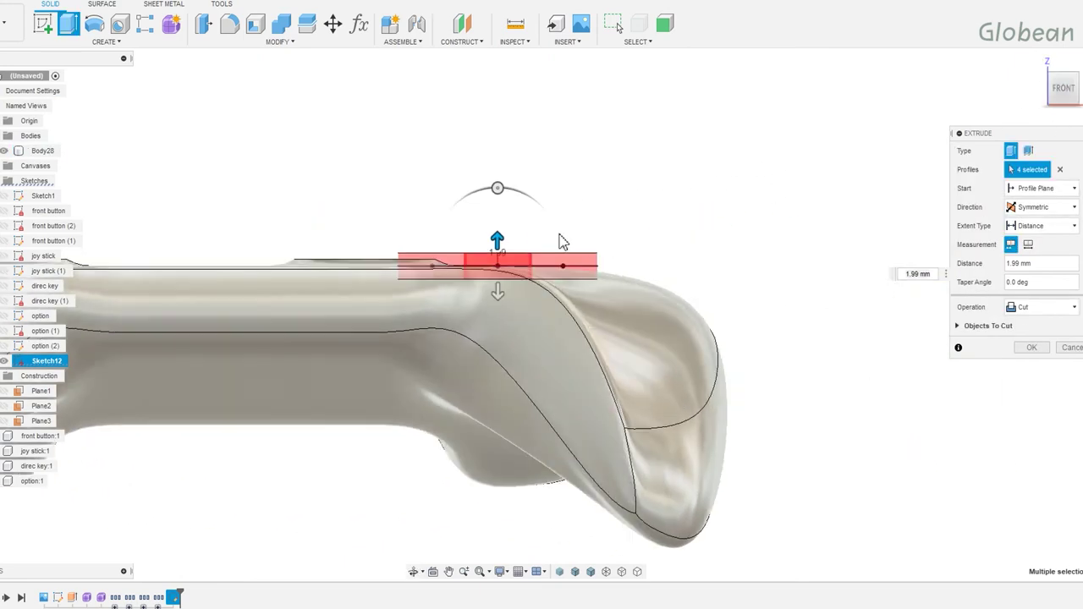
{"action": "left_click", "coordinate": [1045, 90]}
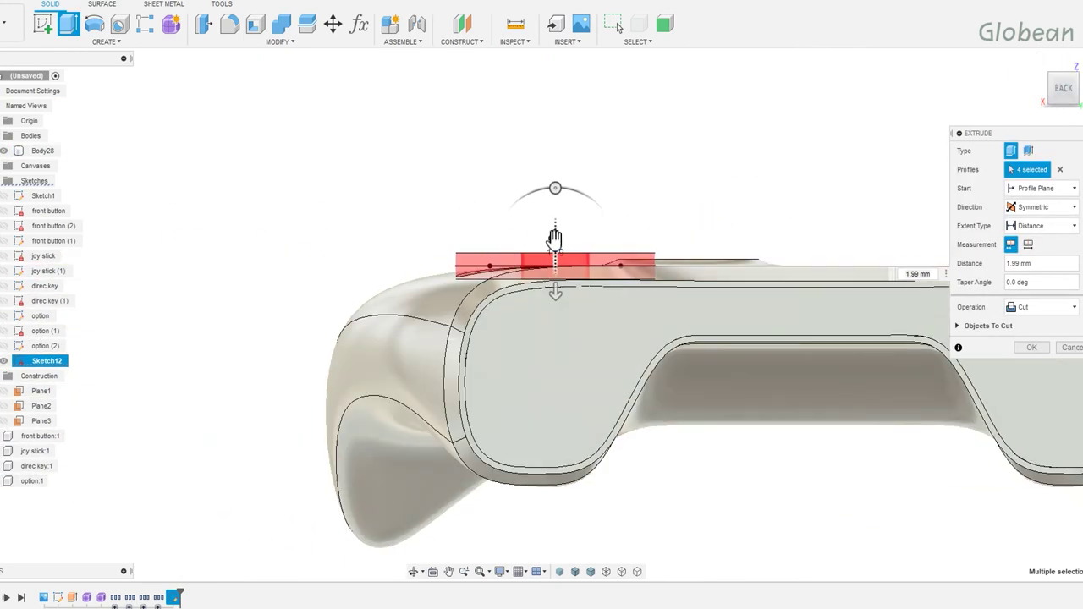
{"action": "left_click_drag", "start_coordinate": [554, 239], "coordinate": [556, 240]}
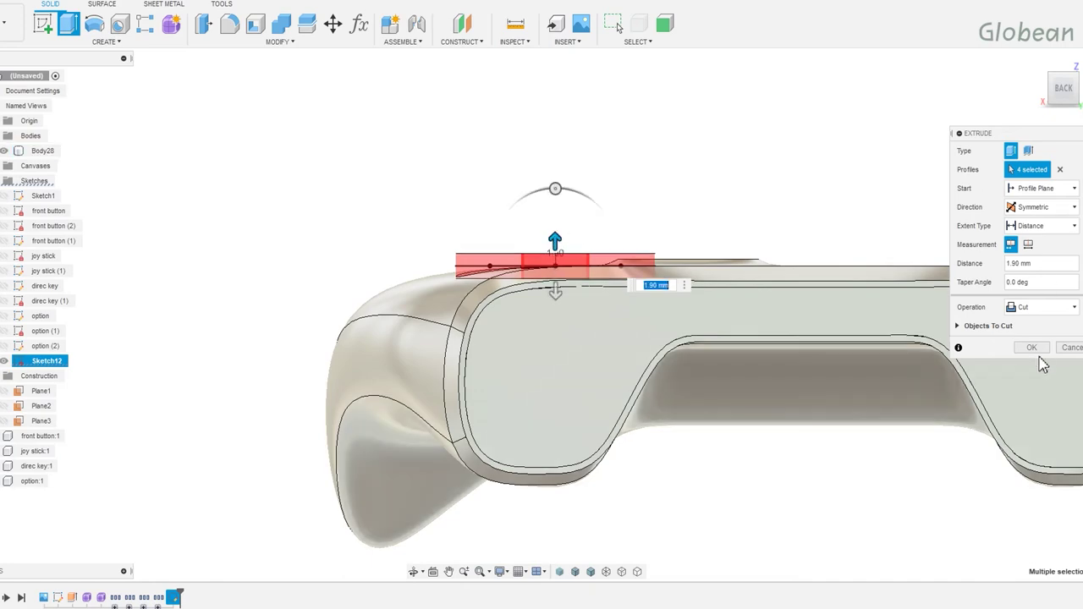
{"action": "left_click", "coordinate": [1041, 307]}
{"action": "left_click", "coordinate": [1004, 346]}
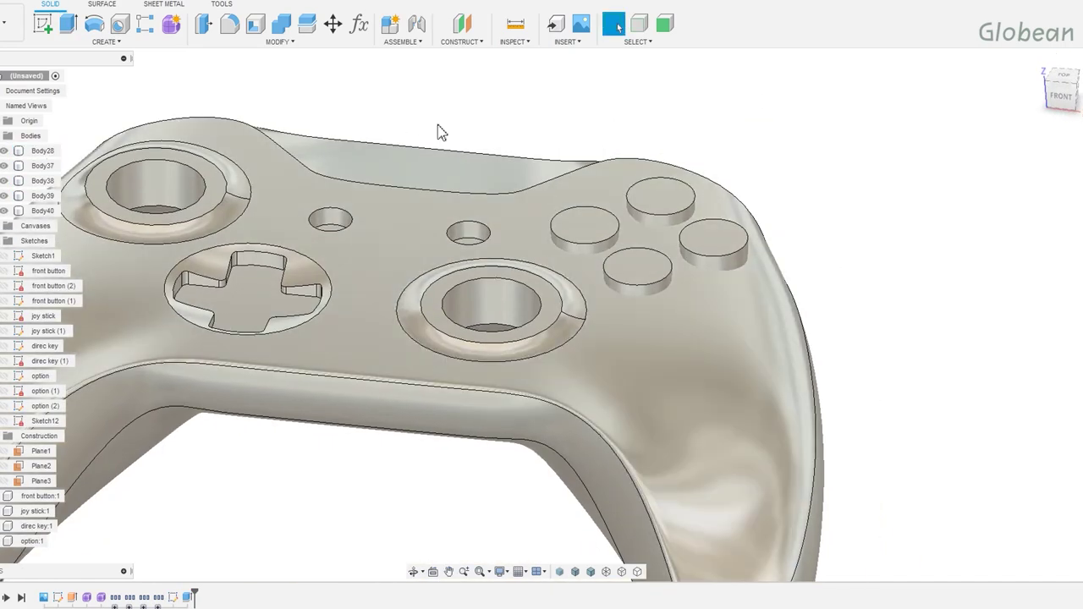
Shell the four buttons, removing their top faces.
{"action": "left_click", "coordinate": [255, 23]}
{"action": "left_click", "coordinate": [660, 199]}
{"action": "left_click", "coordinate": [584, 227]}
{"action": "left_click", "coordinate": [637, 266]}
{"action": "left_click", "coordinate": [705, 243]}
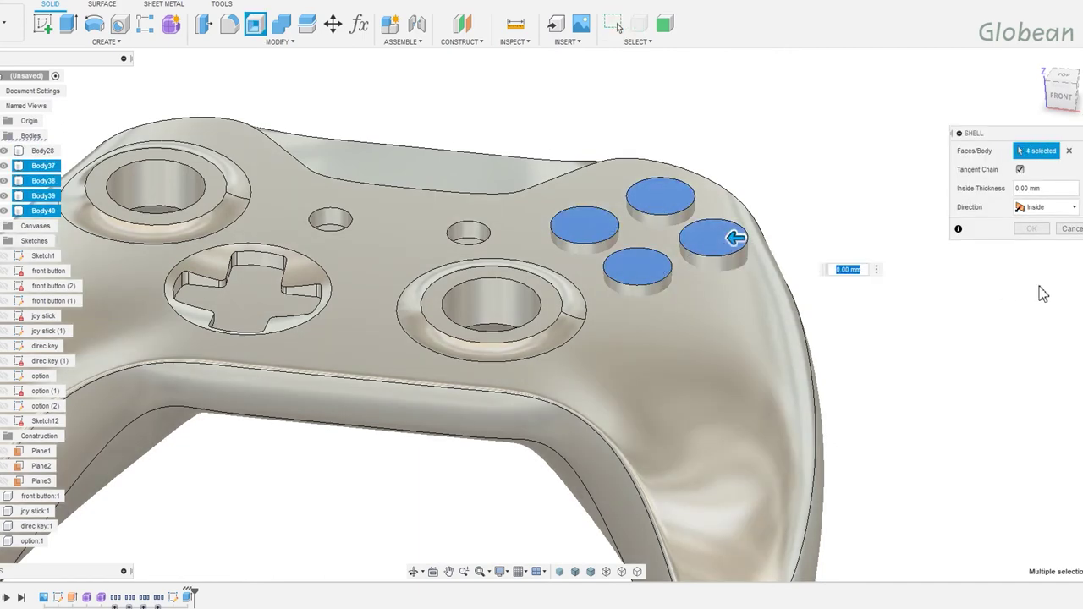
{"action": "key", "text": "Return"}
Cut the four buttons out of the controller body with Combine, keeping the tools.
{"action": "left_click", "coordinate": [281, 24]}
{"action": "left_click", "coordinate": [604, 243]}
{"action": "left_click", "coordinate": [603, 244]}
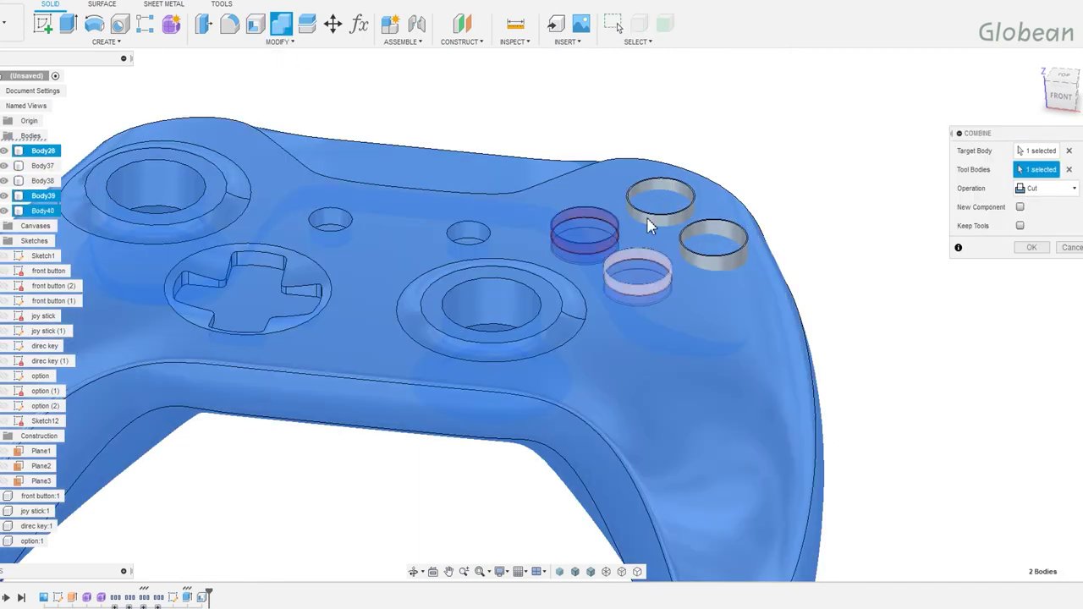
{"action": "left_click", "coordinate": [638, 269]}
{"action": "left_click", "coordinate": [660, 198]}
{"action": "left_click", "coordinate": [713, 242]}
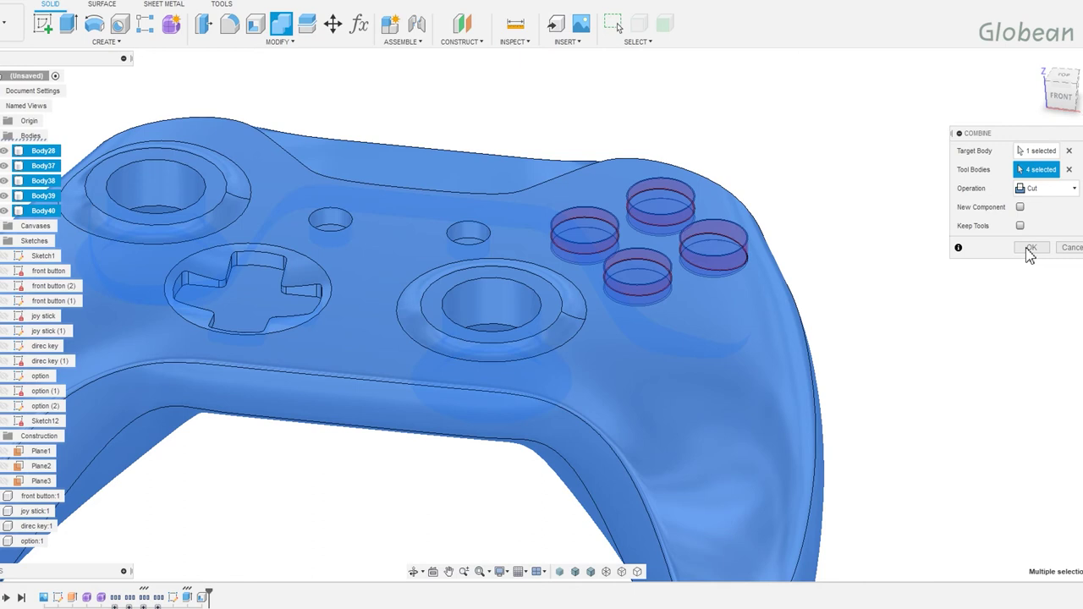
{"action": "left_click", "coordinate": [1030, 249]}
Try offsetting the four disc top faces, then cancel the offset.
{"action": "middle_click_drag", "start_coordinate": [669, 259], "coordinate": [446, 147], "text": "shift"}
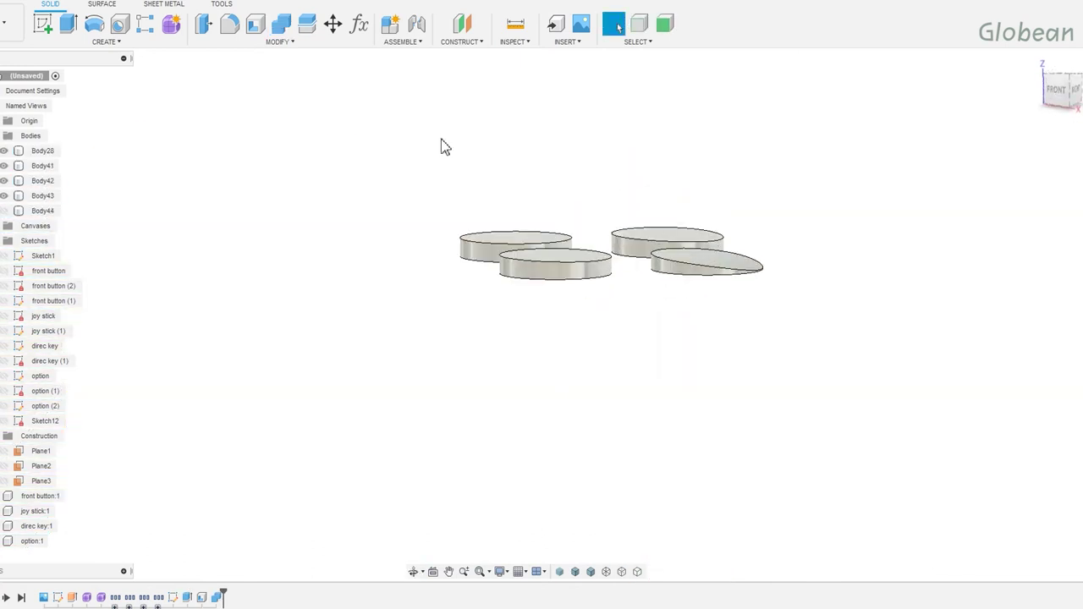
{"action": "key", "text": "q"}
{"action": "middle_click_drag", "start_coordinate": [559, 355], "coordinate": [559, 295], "text": "shift"}
{"action": "left_click", "coordinate": [522, 212]}
{"action": "left_click", "coordinate": [682, 190]}
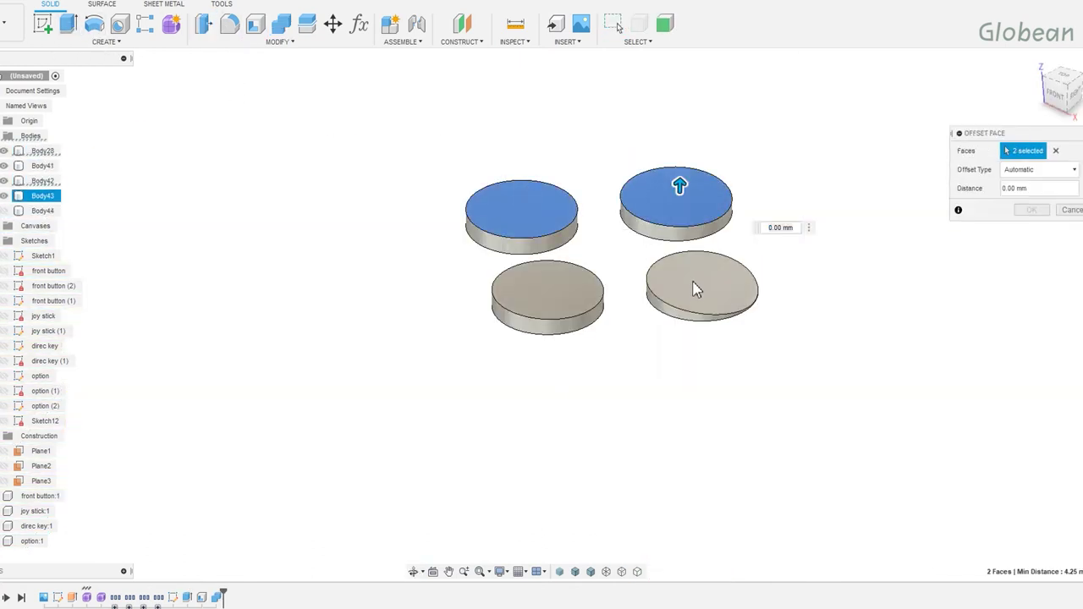
{"action": "left_click", "coordinate": [696, 291]}
{"action": "left_click", "coordinate": [549, 293]}
{"action": "key", "text": "Escape"}
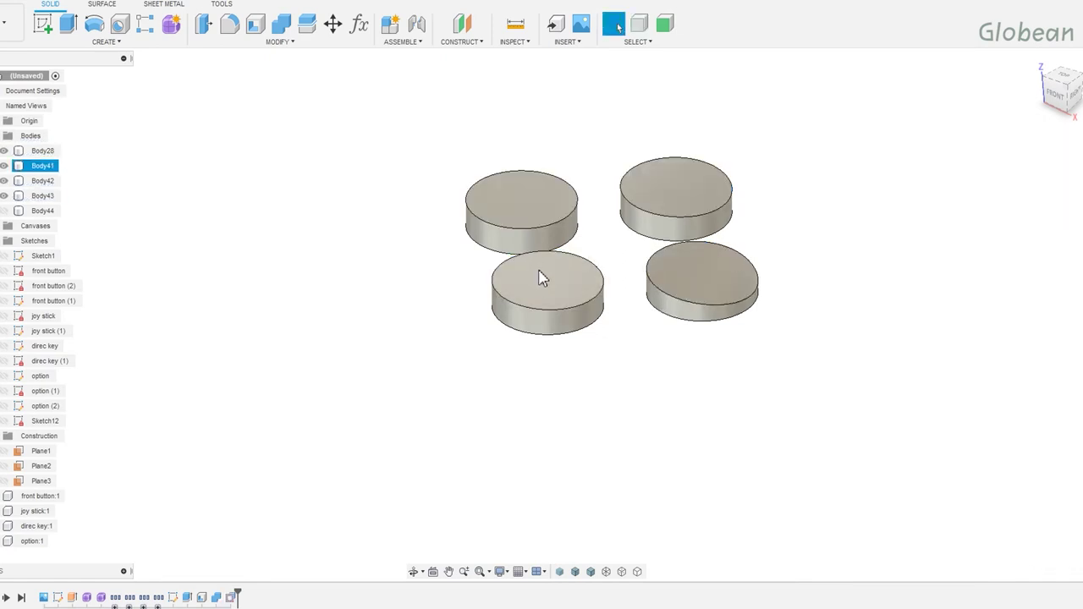
Delete the four disc top faces in Surface mode and start a new sketch.
{"action": "left_click", "coordinate": [102, 4]}
{"action": "left_click", "coordinate": [522, 203]}
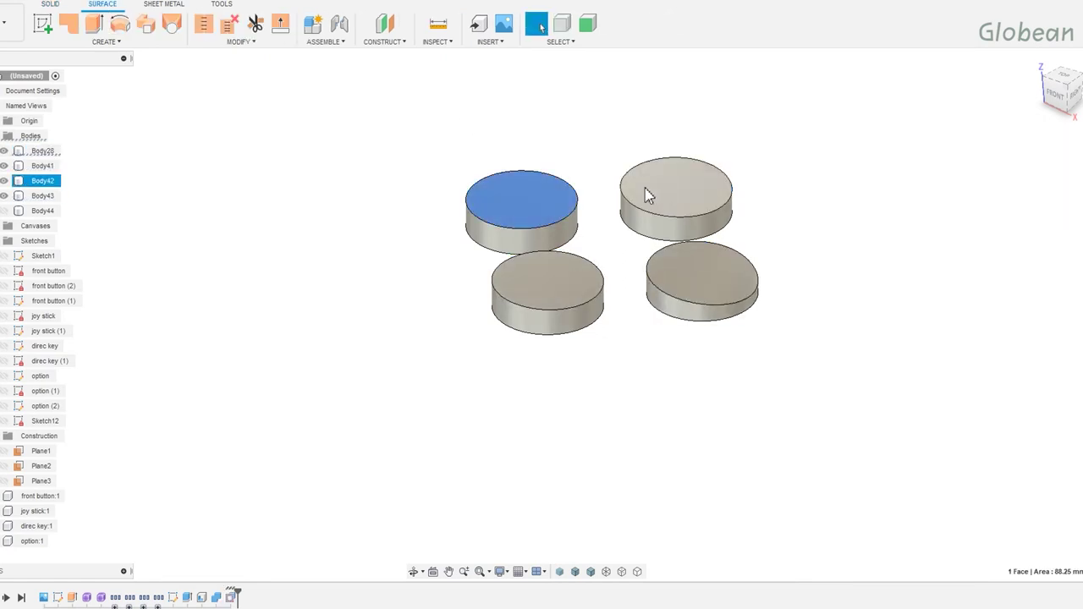
{"action": "left_click", "coordinate": [645, 188]}
{"action": "left_click", "coordinate": [588, 284]}
{"action": "left_click", "coordinate": [702, 279], "text": "ctrl"}
{"action": "key", "text": "Delete"}
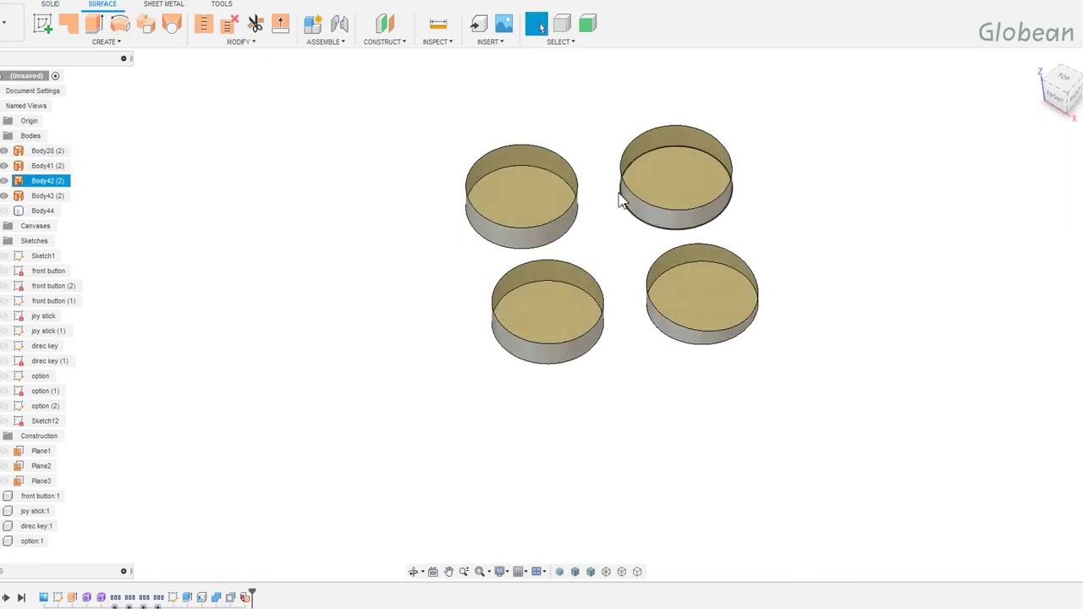
{"action": "scroll", "coordinate": [259, 259], "scroll_direction": "down", "scroll_amount": 3}
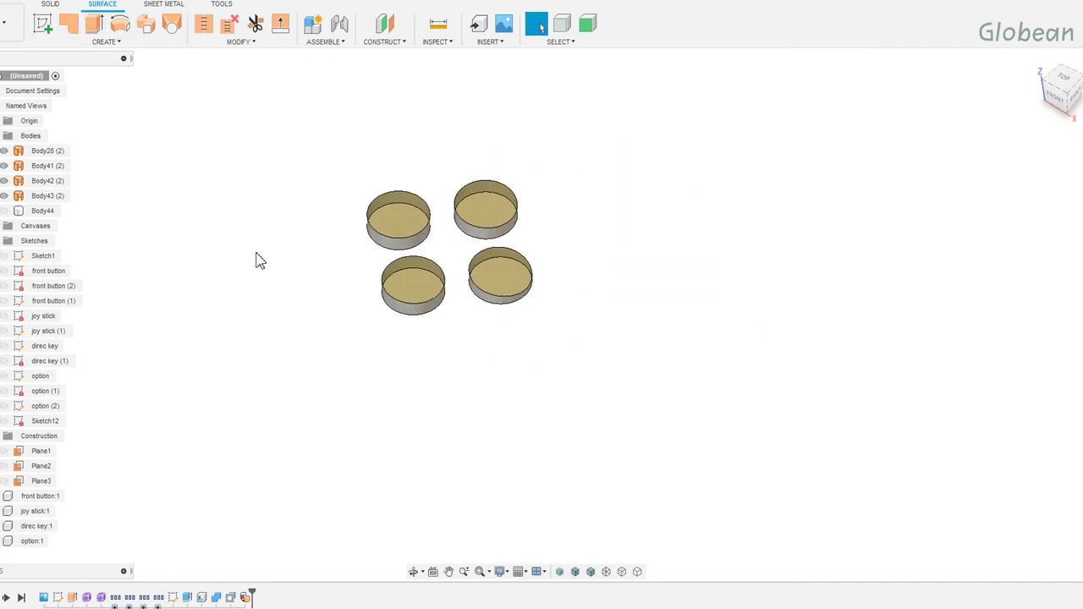
{"action": "middle_click_drag", "start_coordinate": [259, 259], "coordinate": [495, 261]}
{"action": "left_click", "coordinate": [42, 29]}
Create Sketch13 on the disc plane, then reopen it via Edit Sketch in the Home view.
{"action": "left_click", "coordinate": [481, 223]}
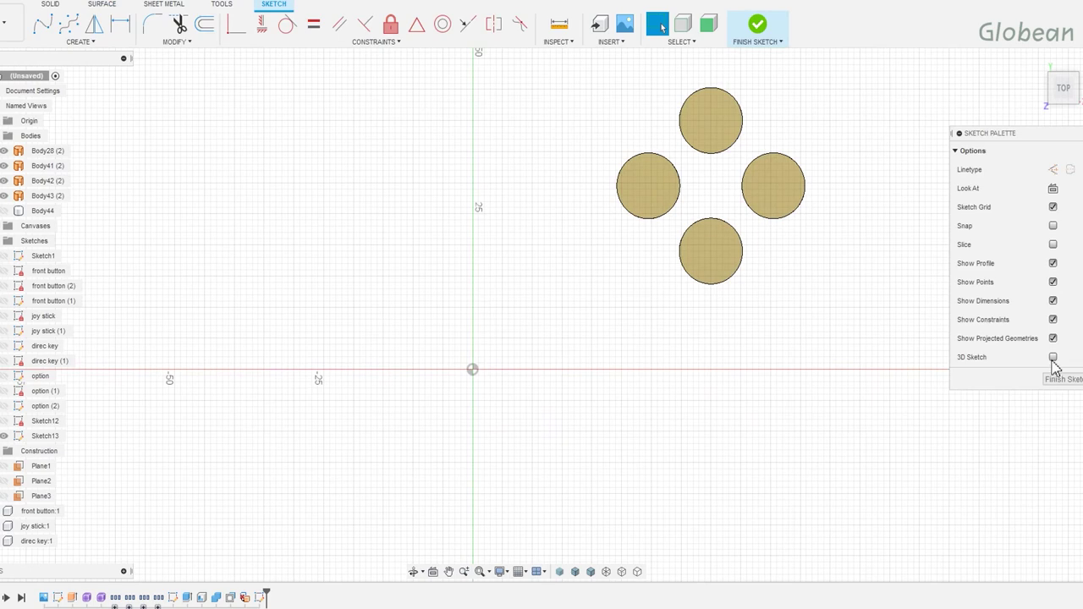
{"action": "mouse_move", "coordinate": [891, 383]}
{"action": "middle_mouse_down", "text": "shift"}
{"action": "mouse_move", "coordinate": [803, 369]}
{"action": "mouse_move", "coordinate": [842, 348]}
{"action": "middle_mouse_up", "text": "shift"}
{"action": "left_click", "coordinate": [758, 26]}
{"action": "right_click", "coordinate": [258, 597]}
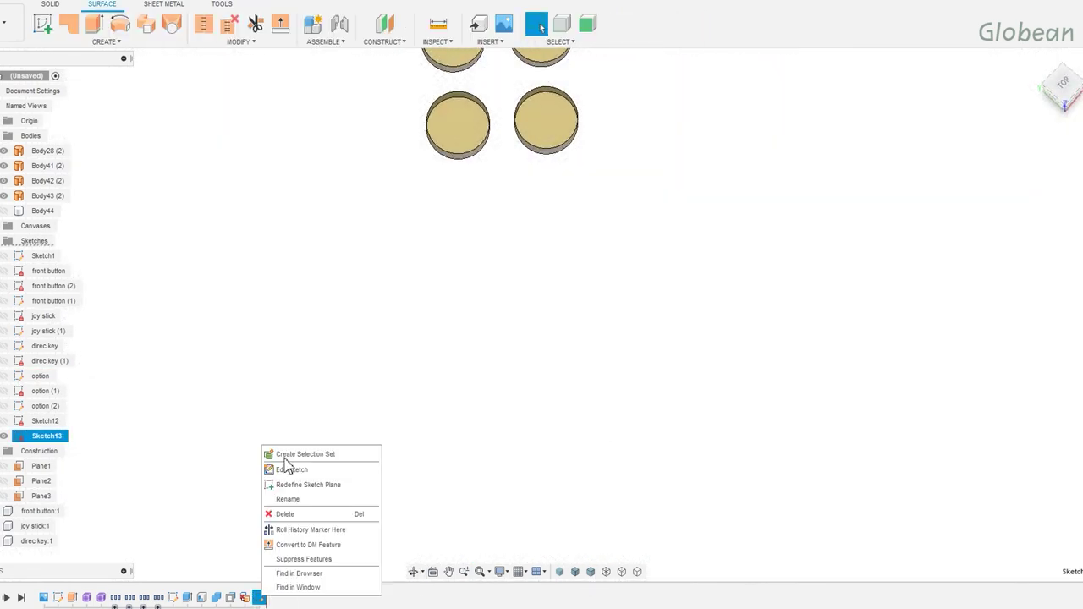
{"action": "left_click", "coordinate": [288, 465]}
{"action": "mouse_move", "coordinate": [621, 421]}
{"action": "middle_mouse_down"}
{"action": "mouse_move", "coordinate": [596, 398]}
{"action": "mouse_move", "coordinate": [590, 223]}
{"action": "mouse_move", "coordinate": [483, 299]}
{"action": "middle_mouse_up"}
{"action": "scroll", "coordinate": [590, 223], "scroll_direction": "up", "scroll_amount": 2}
{"action": "scroll", "coordinate": [517, 334], "scroll_direction": "down", "scroll_amount": 2}
{"action": "left_click", "coordinate": [1058, 85]}
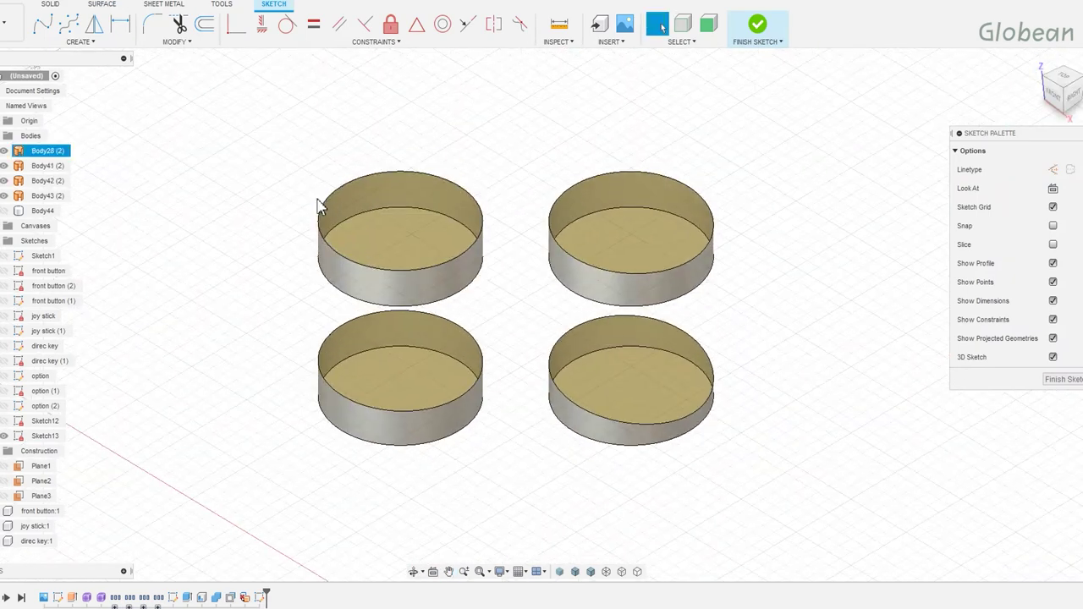
{"action": "left_click", "coordinate": [72, 32]}
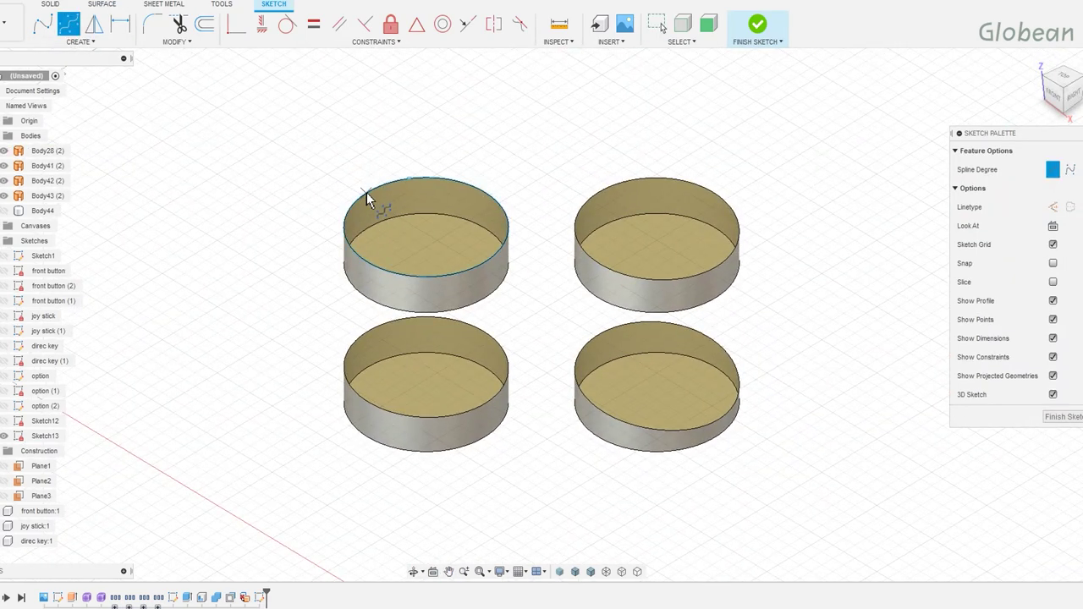
Span a spline across the top-left rim and raise its new middle control point 3.5 mm.
{"action": "left_click", "coordinate": [367, 195]}
{"action": "left_click", "coordinate": [481, 265]}
{"action": "right_click", "coordinate": [425, 237]}
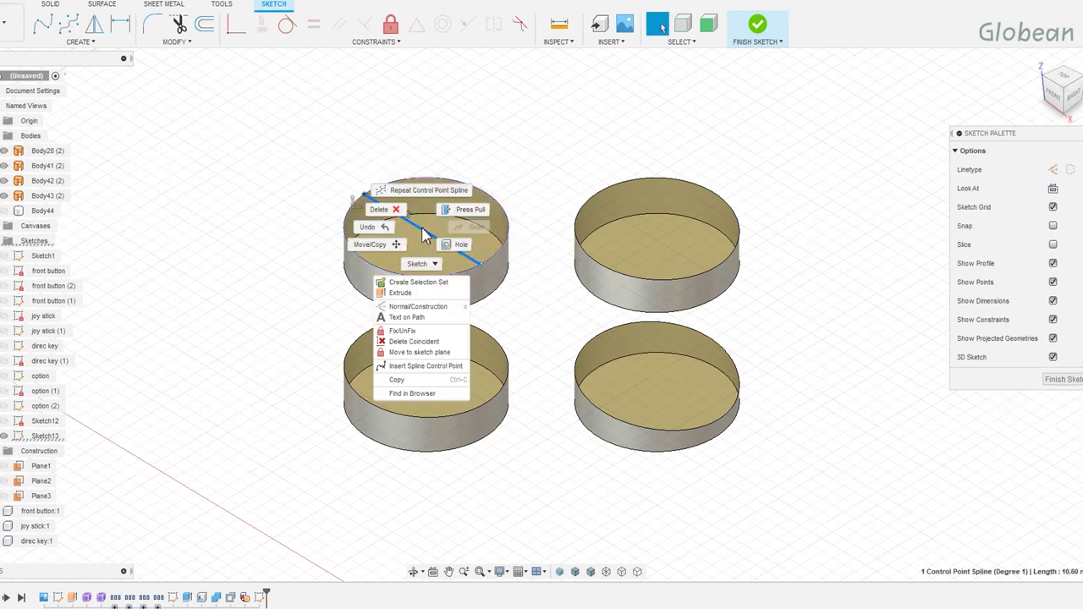
{"action": "left_click", "coordinate": [423, 366]}
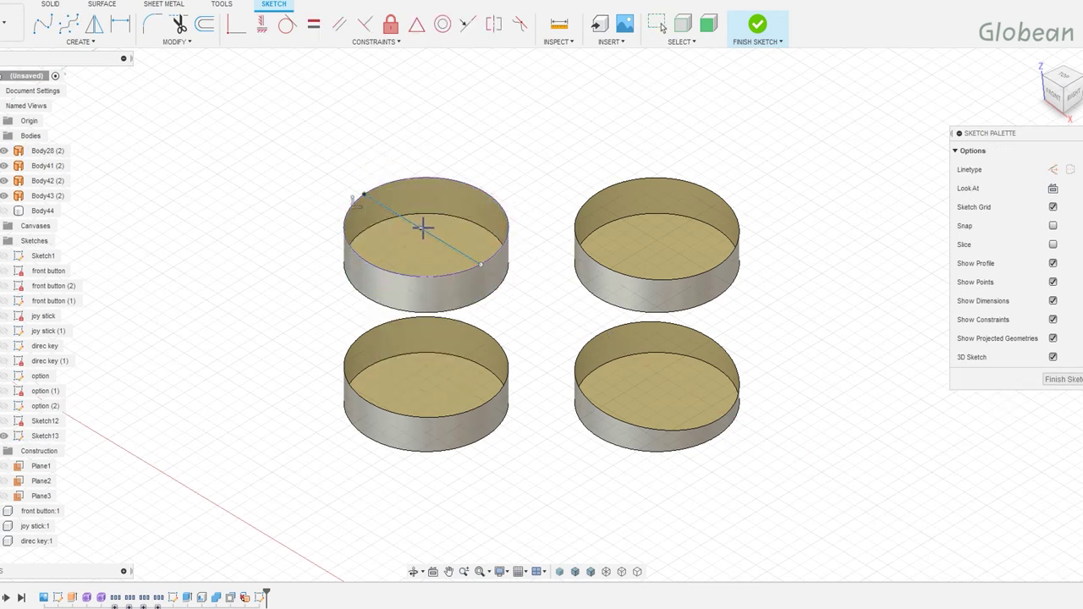
{"action": "key", "text": "m"}
{"action": "left_click_drag", "start_coordinate": [421, 198], "coordinate": [423, 141]}
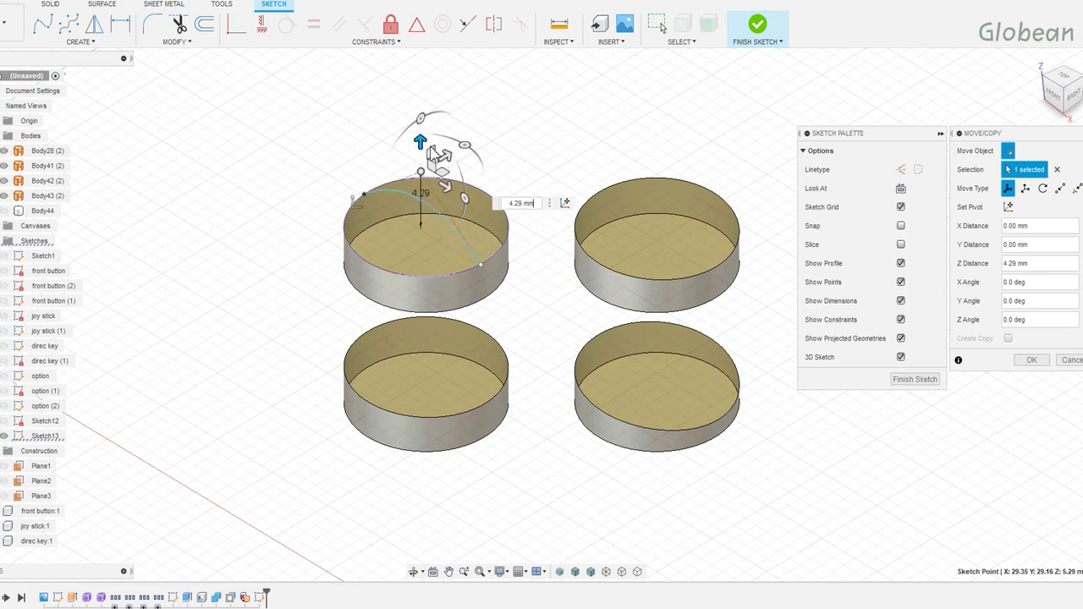
{"action": "type", "text": "3.5"}
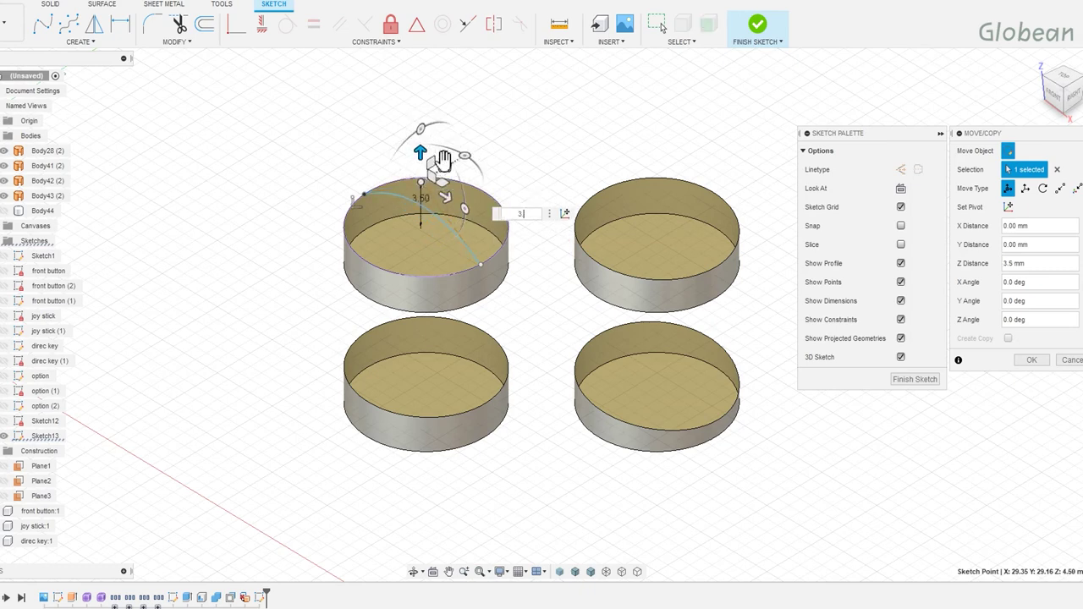
{"action": "key", "text": "Return"}
Draw a second arched rib on the top-left cylinder through the raised centre point.
{"action": "key", "text": "s"}
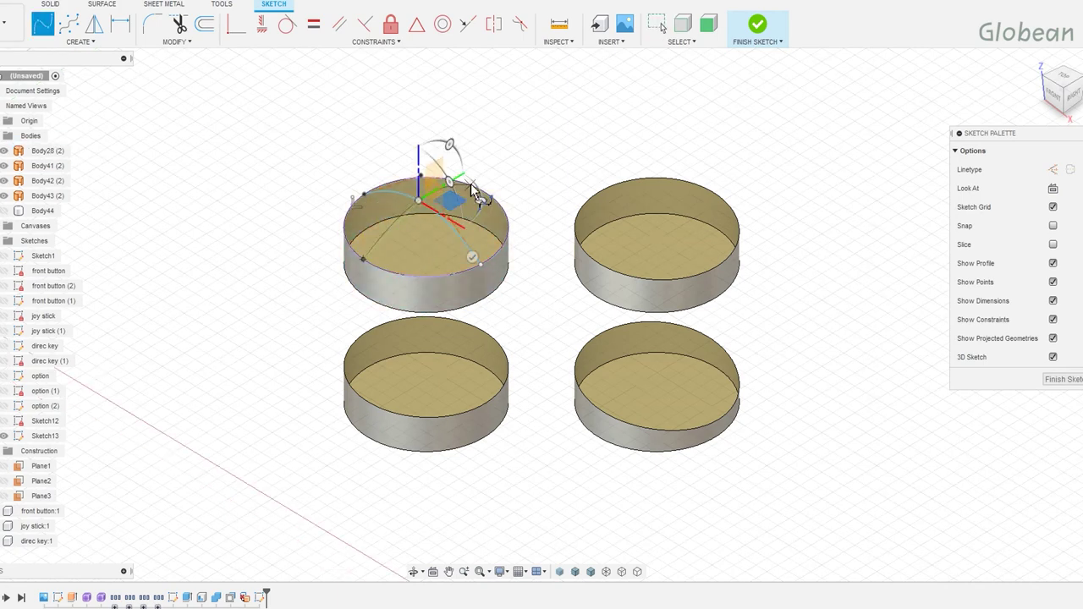
{"action": "left_click_drag", "start_coordinate": [419, 207], "coordinate": [522, 237]}
{"action": "left_click", "coordinate": [426, 276]}
{"action": "left_click", "coordinate": [419, 211]}
{"action": "middle_click_drag", "start_coordinate": [419, 212], "coordinate": [389, 139], "text": "shift"}
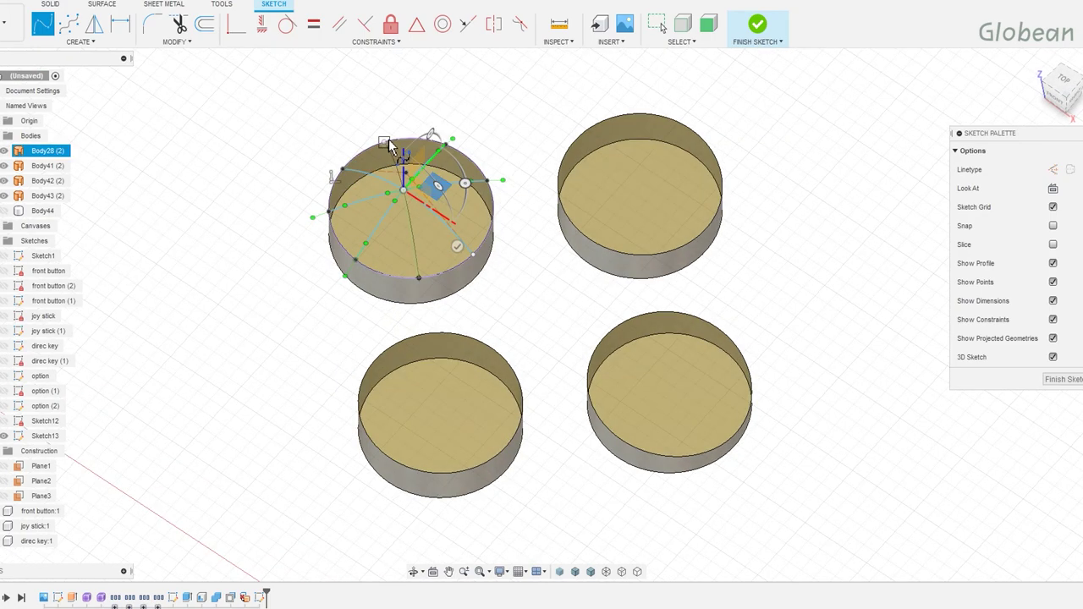
{"action": "middle_click_drag", "start_coordinate": [432, 195], "coordinate": [551, 430], "text": "shift"}
Draw splines across the lower-left, lower-right and top-right cylinder rims.
{"action": "left_click", "coordinate": [69, 24]}
{"action": "left_click", "coordinate": [372, 345]}
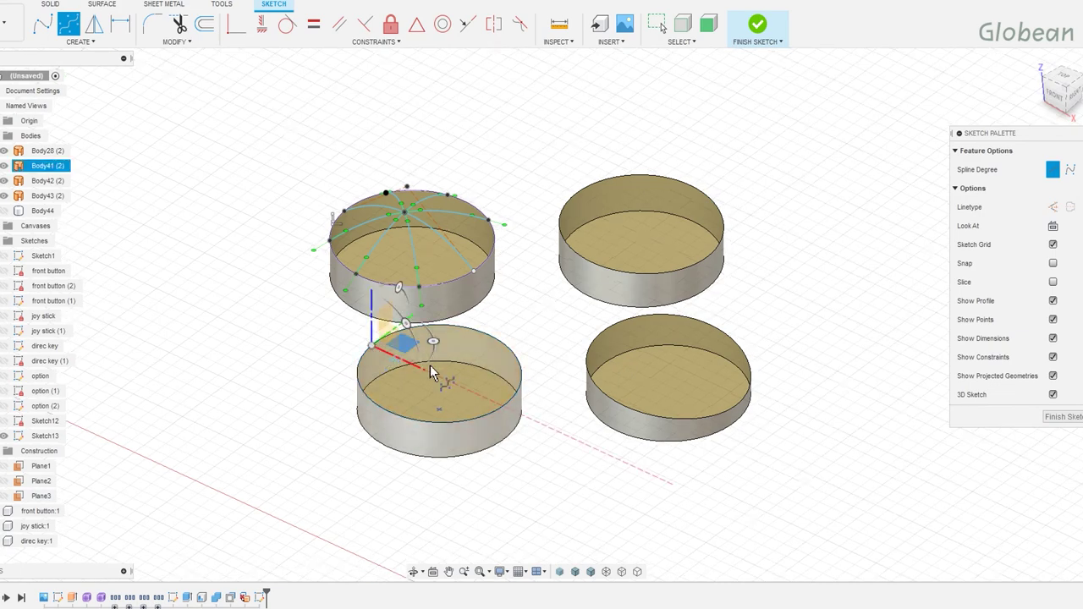
{"action": "double_click", "coordinate": [507, 403]}
{"action": "left_click", "coordinate": [591, 342]}
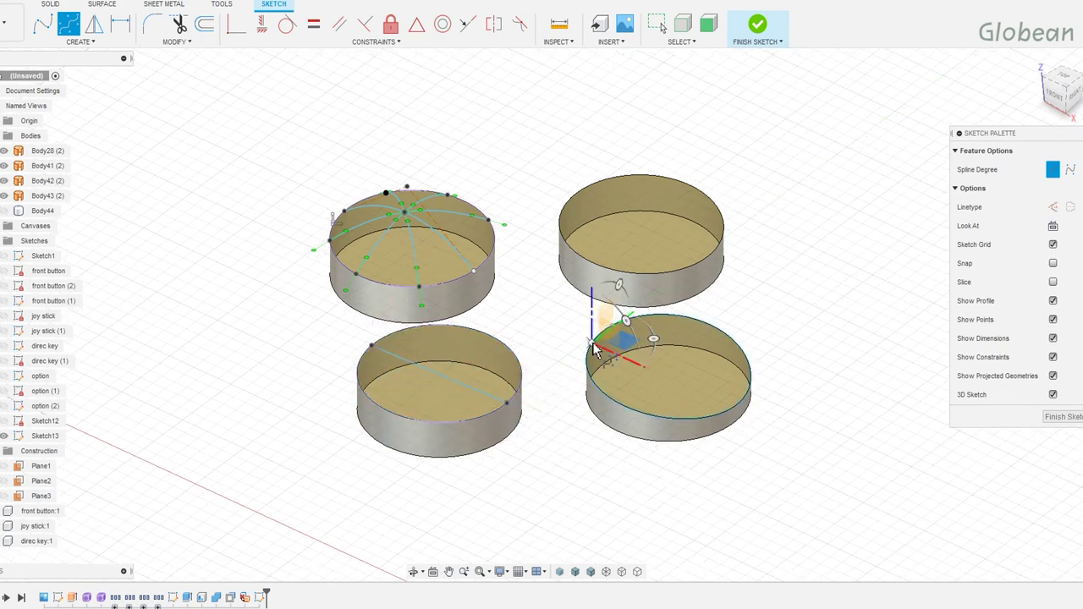
{"action": "double_click", "coordinate": [746, 397]}
{"action": "left_click", "coordinate": [572, 196]}
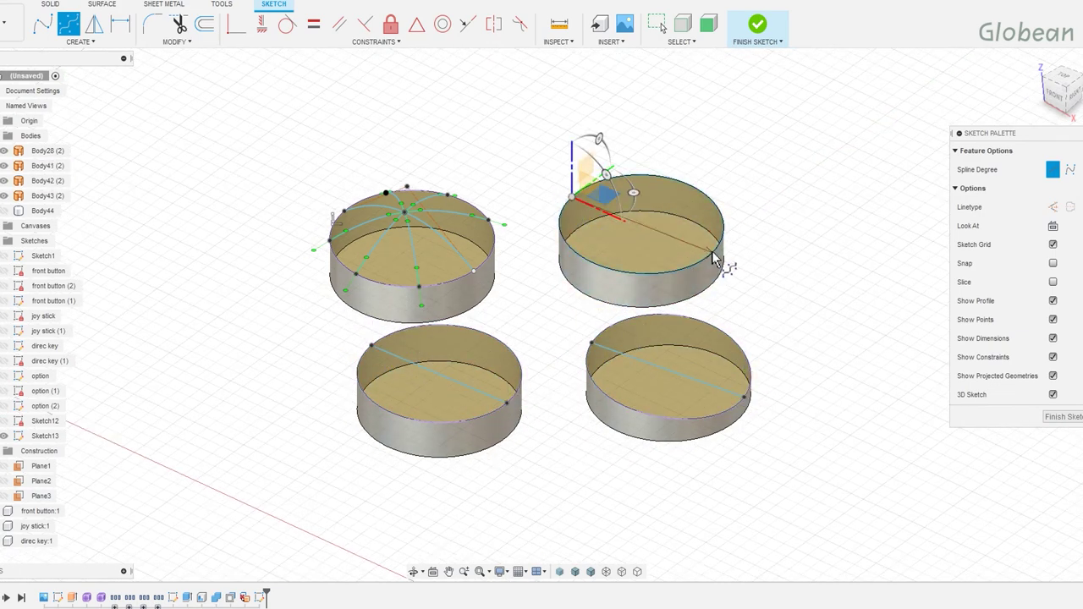
{"action": "double_click", "coordinate": [713, 252]}
Lift the lower-right spline's middle point into an arch and finish the sketch.
{"action": "right_click", "coordinate": [446, 383]}
{"action": "key", "text": "Escape"}
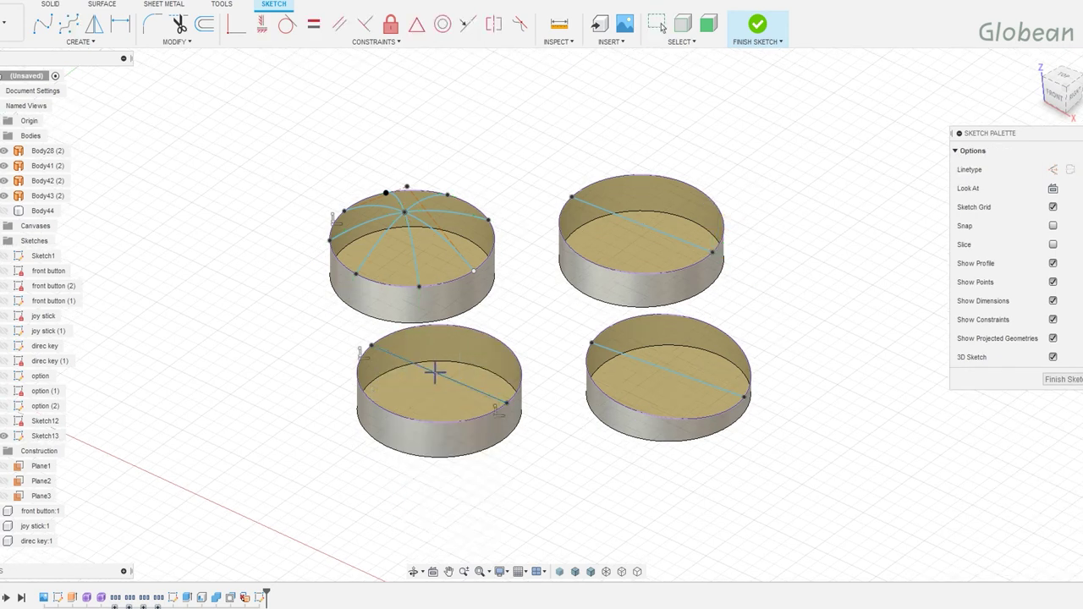
{"action": "right_click", "coordinate": [628, 228]}
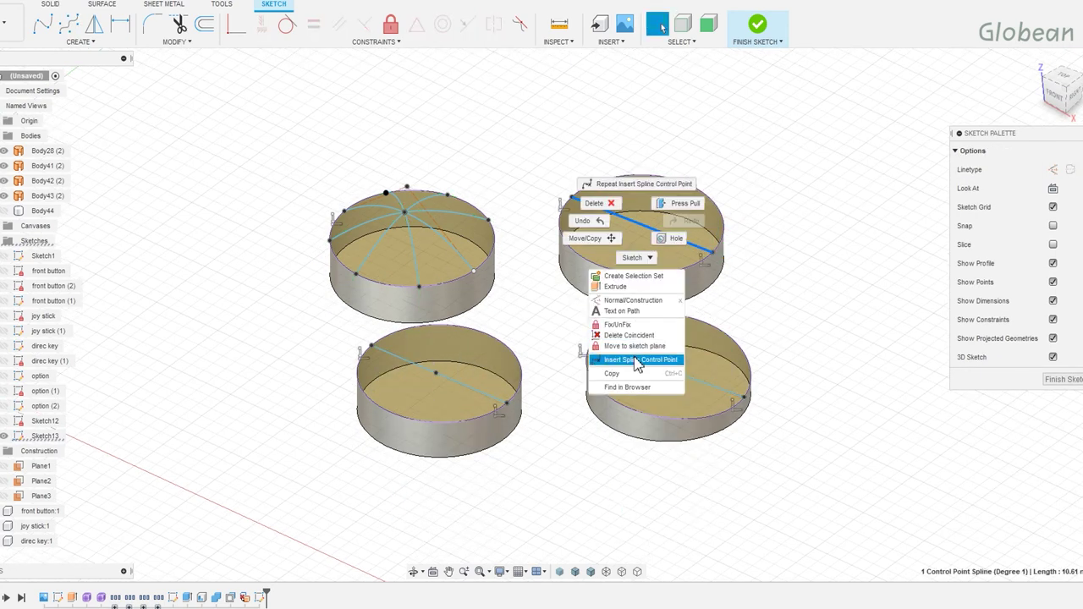
{"action": "key", "text": "Escape"}
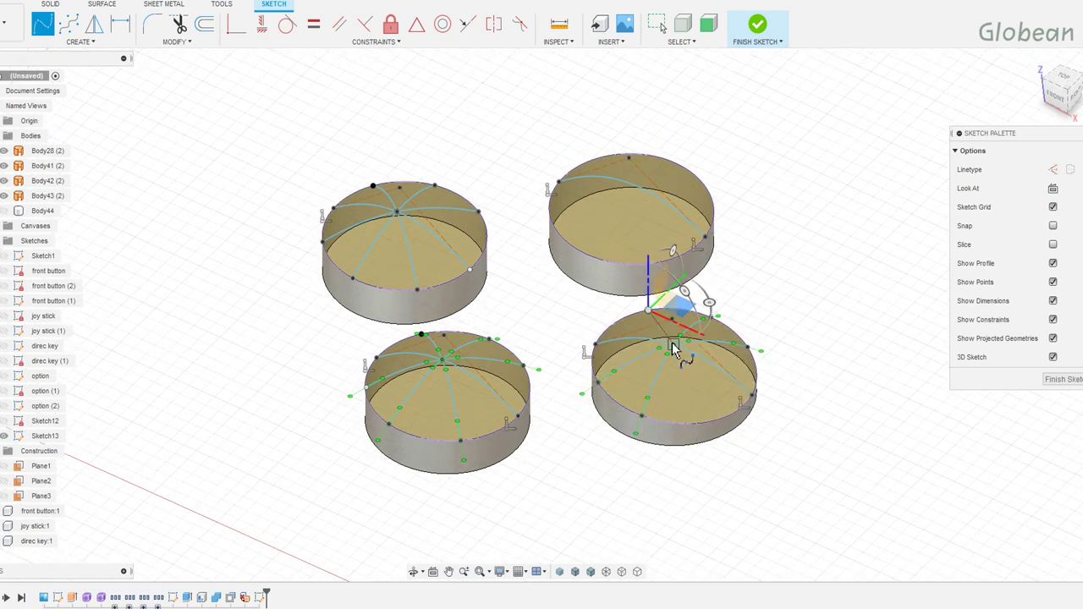
{"action": "left_click_drag", "start_coordinate": [672, 343], "coordinate": [764, 480]}
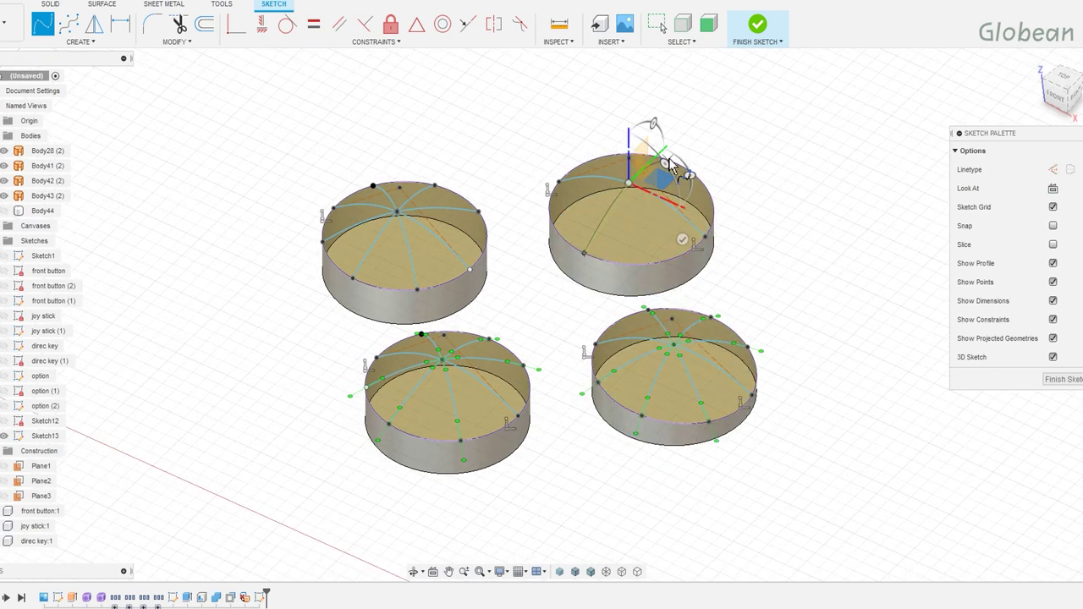
{"action": "left_click", "coordinate": [758, 23]}
Patch a domed surface over the upper-left cylinder rim, using its three arched ribs as rails.
{"action": "left_click", "coordinate": [68, 24]}
{"action": "left_click", "coordinate": [328, 235]}
{"action": "left_click", "coordinate": [1038, 244]}
{"action": "scroll", "coordinate": [375, 213], "scroll_direction": "up", "scroll_amount": 5}
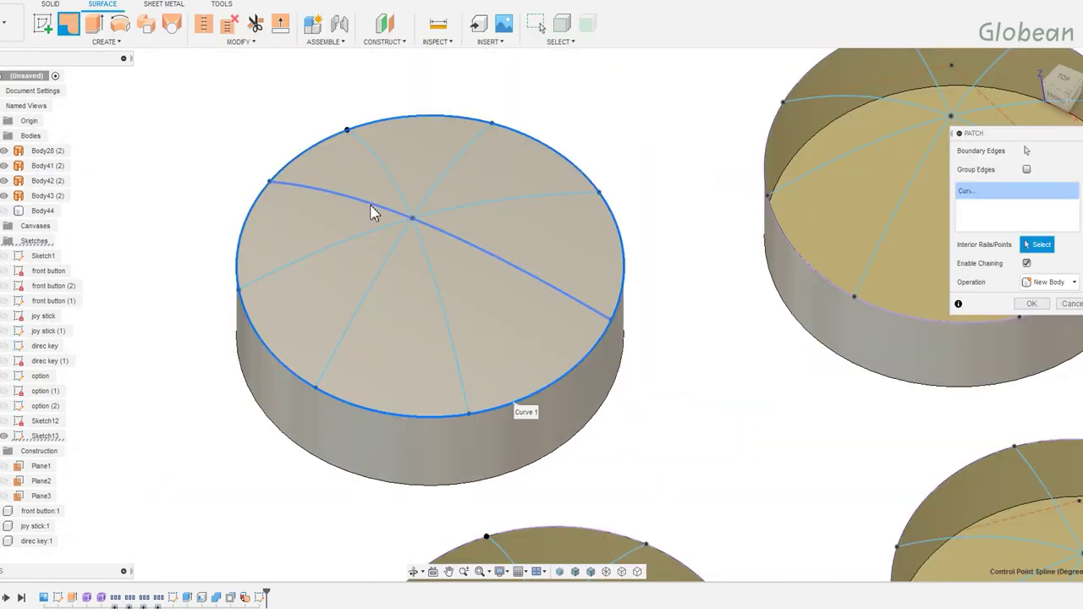
{"action": "left_click", "coordinate": [375, 212]}
{"action": "left_click", "coordinate": [399, 225]}
{"action": "left_click", "coordinate": [481, 284]}
{"action": "scroll", "coordinate": [480, 284], "scroll_direction": "down", "scroll_amount": 3}
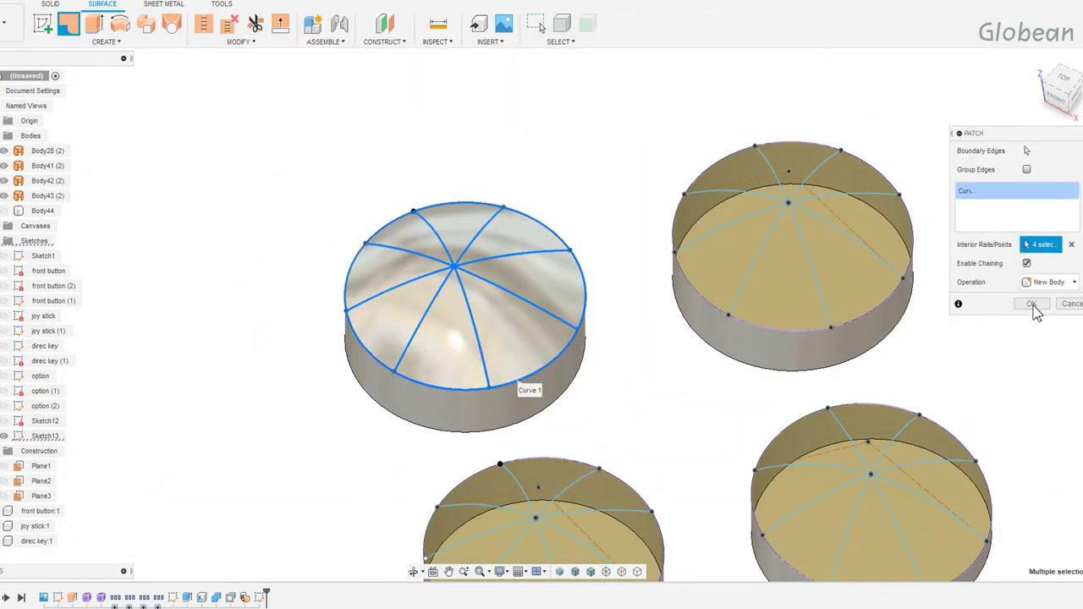
{"action": "left_click", "coordinate": [1032, 304]}
Patch domes over the lower-left and lower-right cylinders, using each rim and its ribs.
{"action": "left_click", "coordinate": [69, 24]}
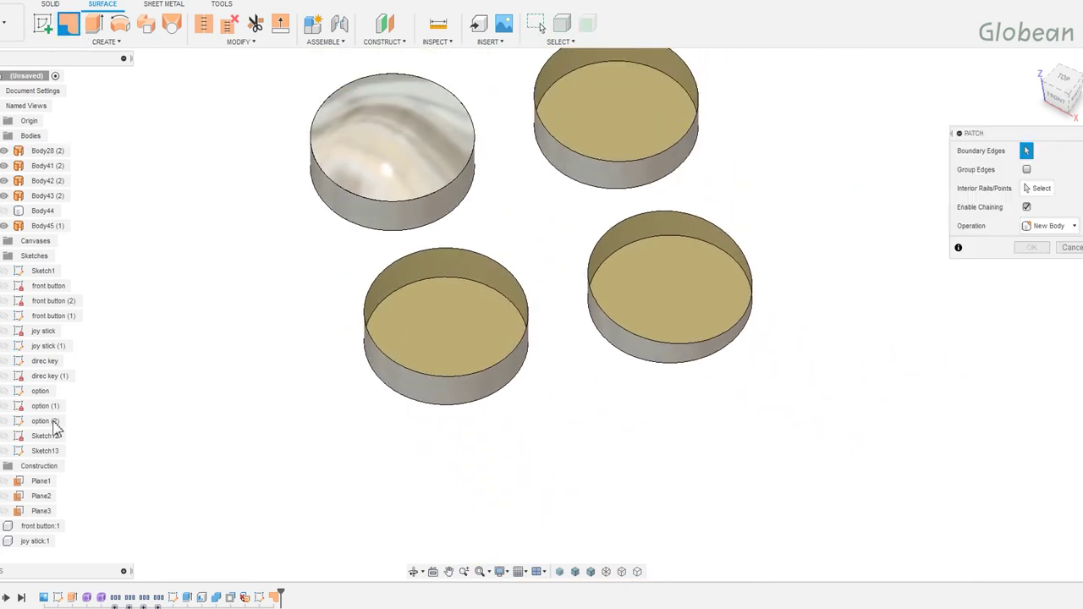
{"action": "left_click", "coordinate": [5, 450]}
{"action": "left_click", "coordinate": [508, 355]}
{"action": "left_click", "coordinate": [483, 373]}
{"action": "key", "text": "Return"}
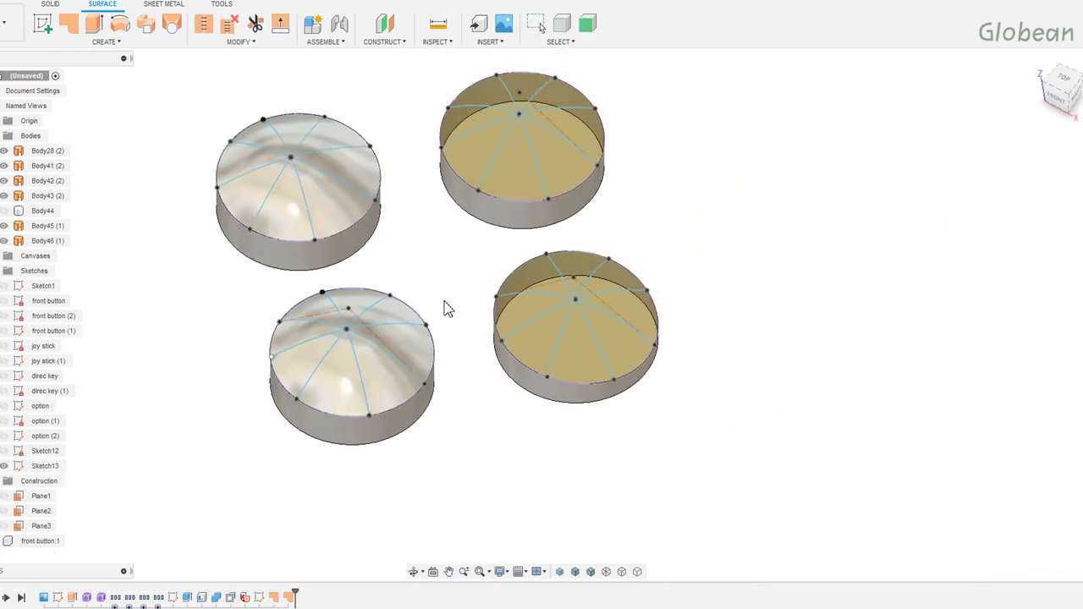
{"action": "left_click", "coordinate": [68, 24]}
{"action": "left_click", "coordinate": [641, 372]}
{"action": "left_click", "coordinate": [576, 322]}
{"action": "key", "text": "Return"}
Patch a dome over the top-right cylinder rim with its ribs as rails.
{"action": "left_click", "coordinate": [69, 24]}
{"action": "left_click", "coordinate": [559, 284]}
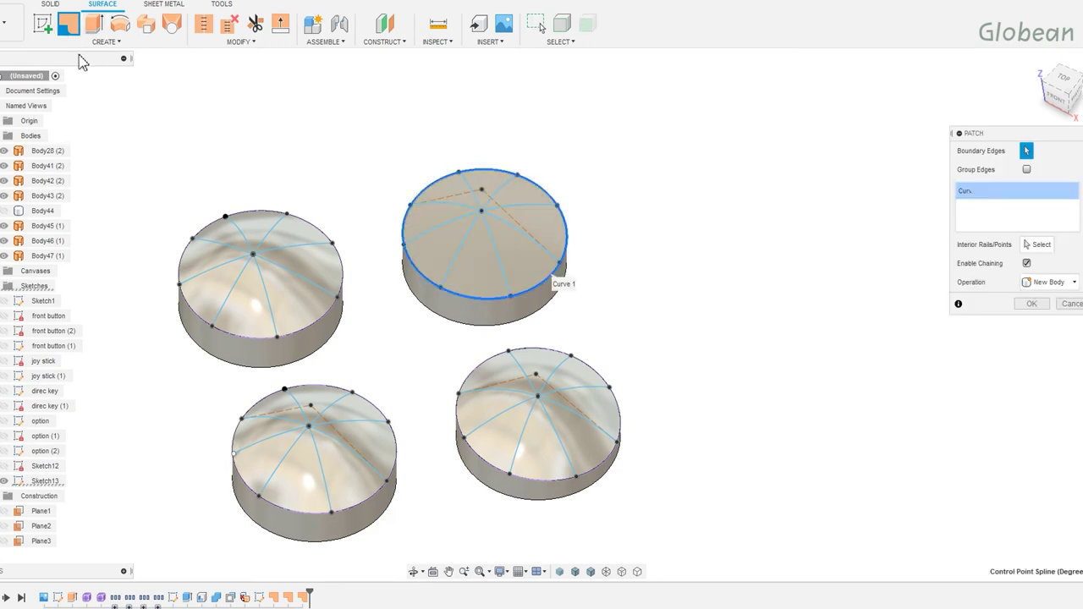
{"action": "left_click", "coordinate": [478, 210]}
{"action": "left_click", "coordinate": [1032, 303]}
Stitch all the patched surfaces into bodies.
{"action": "left_click_drag", "start_coordinate": [905, 583], "coordinate": [189, 100]}
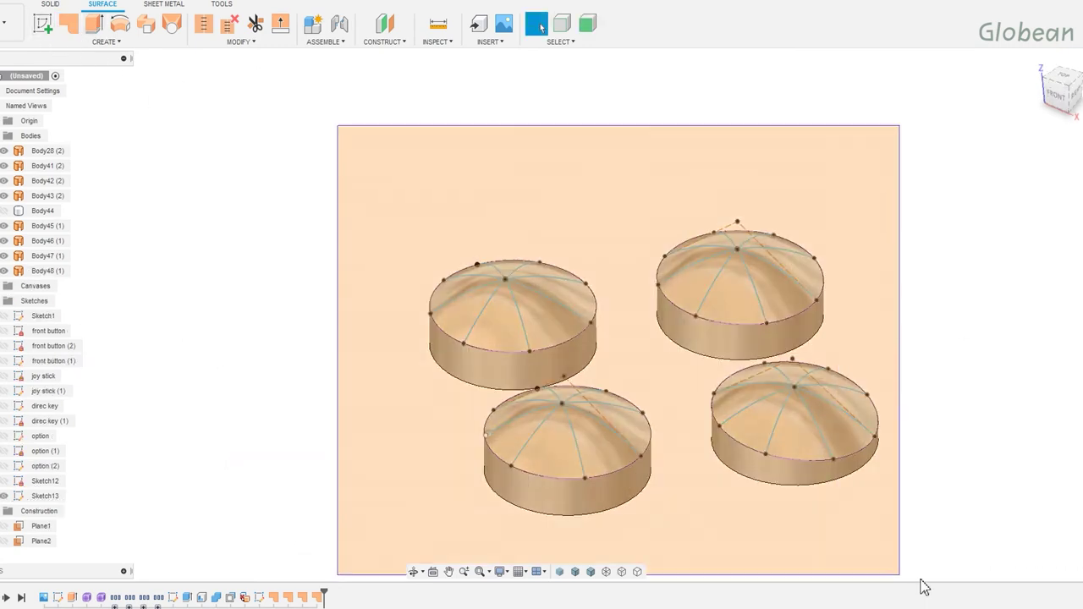
{"action": "left_click", "coordinate": [204, 24]}
{"action": "left_click", "coordinate": [1034, 359]}
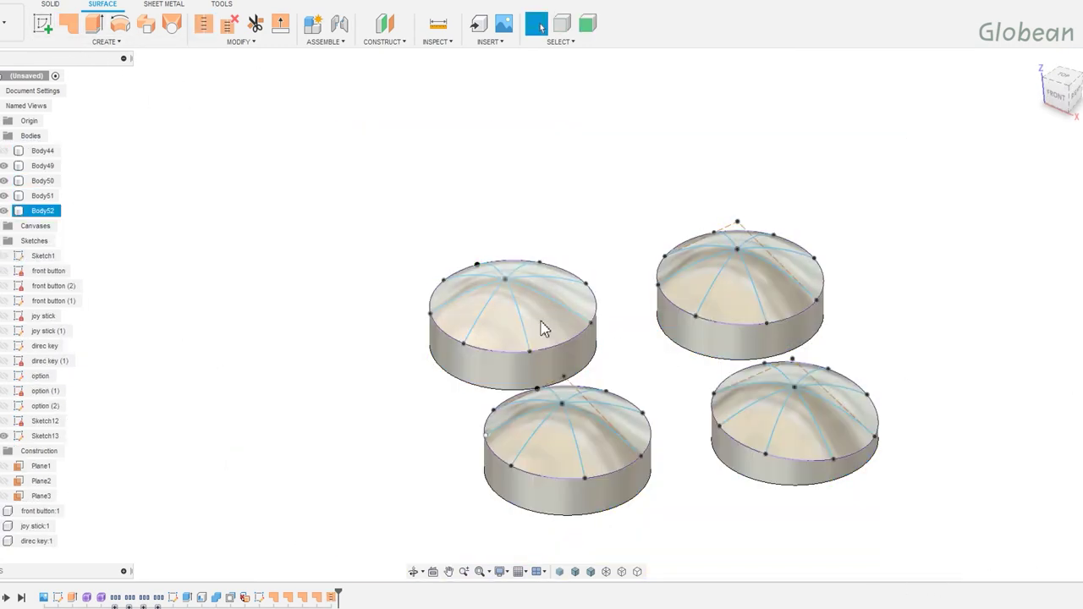
Fillet the four cylinder rim edges where the domes meet them.
{"action": "key", "text": "f"}
{"action": "left_click", "coordinate": [597, 320]}
{"action": "left_click", "coordinate": [689, 324]}
{"action": "left_click", "coordinate": [641, 407]}
{"action": "left_click", "coordinate": [876, 436]}
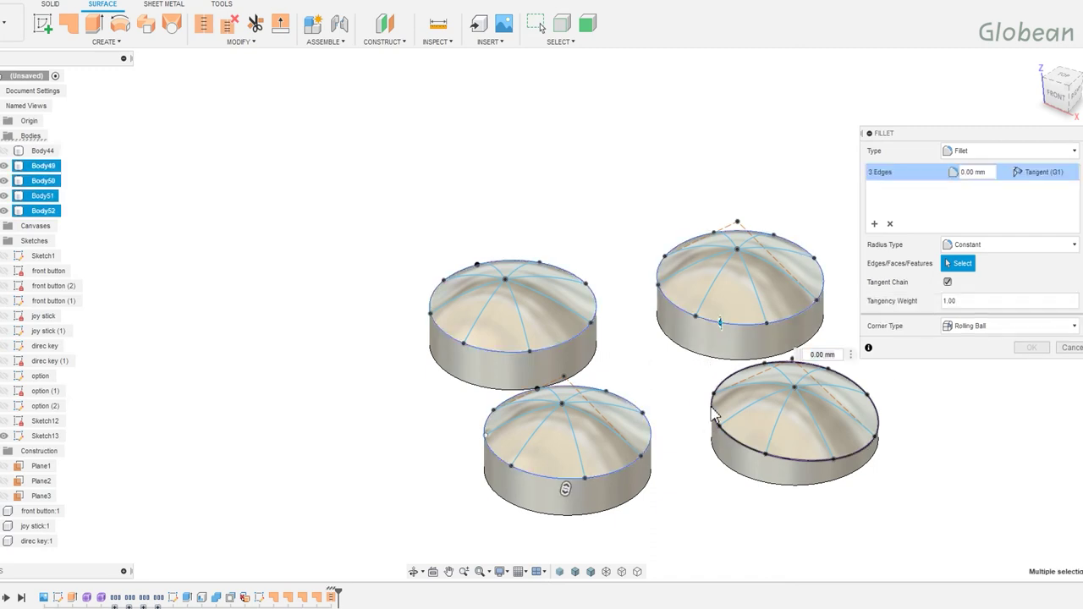
{"action": "key", "text": "Return"}
{"action": "middle_click_drag", "start_coordinate": [672, 510], "coordinate": [783, 546], "text": "shift"}
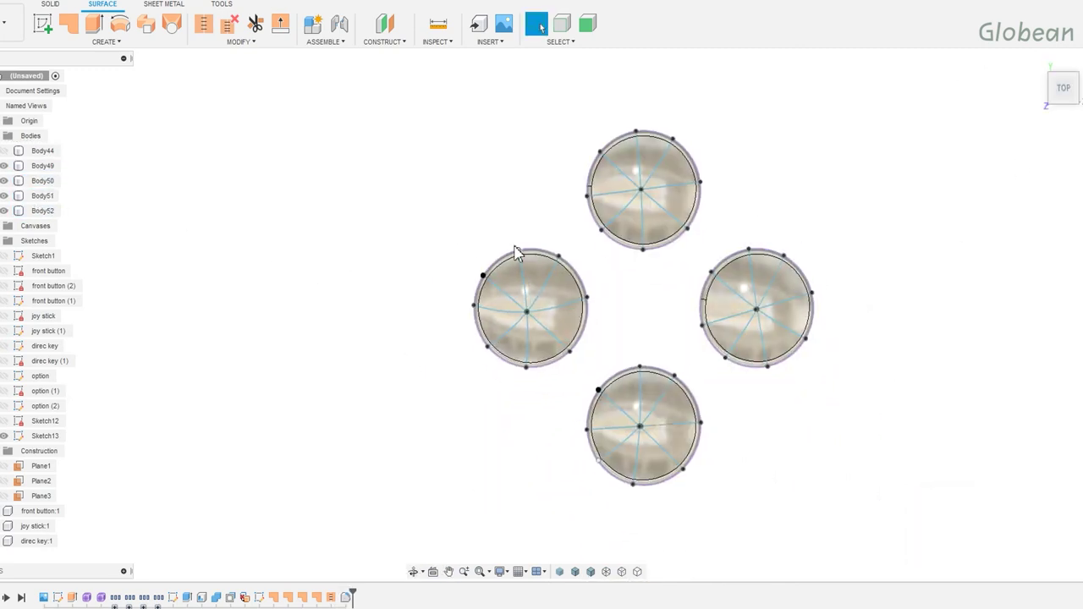
Hide the four button bodies.
{"action": "left_click", "coordinate": [4, 181]}
{"action": "left_click", "coordinate": [4, 180]}
{"action": "left_click", "coordinate": [4, 196]}
{"action": "left_click", "coordinate": [4, 210]}
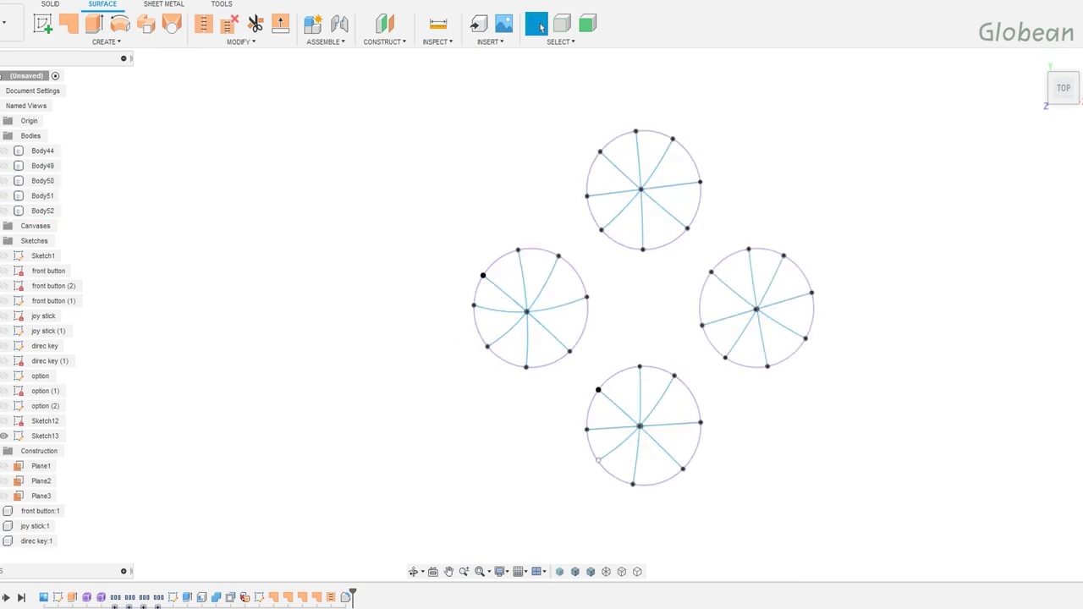
Start a new sketch on the button plane with an X text beside the left button.
{"action": "left_click", "coordinate": [44, 24]}
{"action": "left_click", "coordinate": [433, 320]}
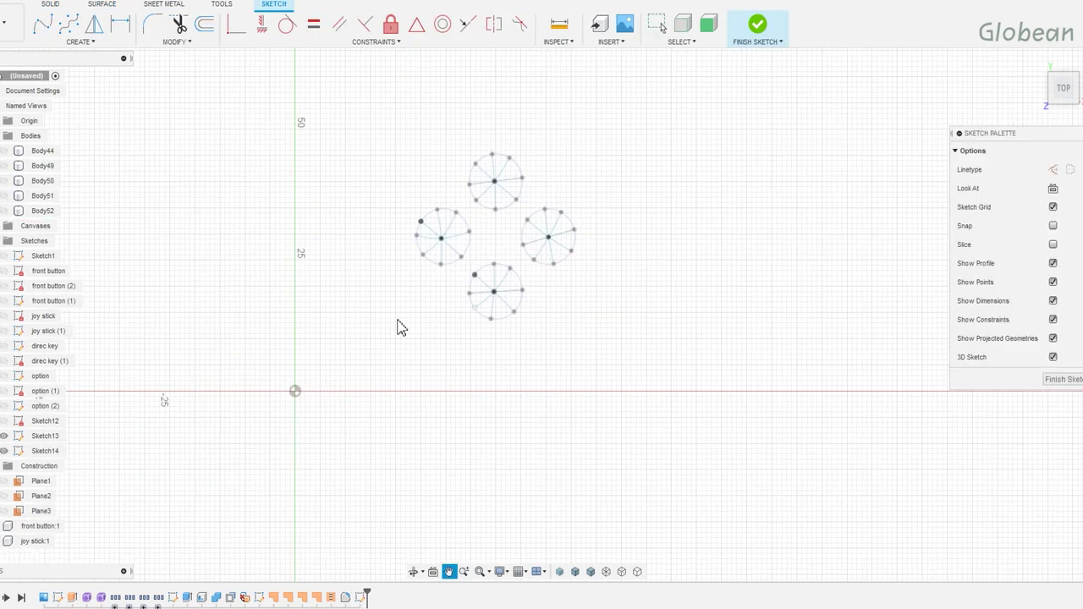
{"action": "left_click", "coordinate": [103, 41]}
{"action": "left_click", "coordinate": [50, 206]}
{"action": "left_click", "coordinate": [622, 148]}
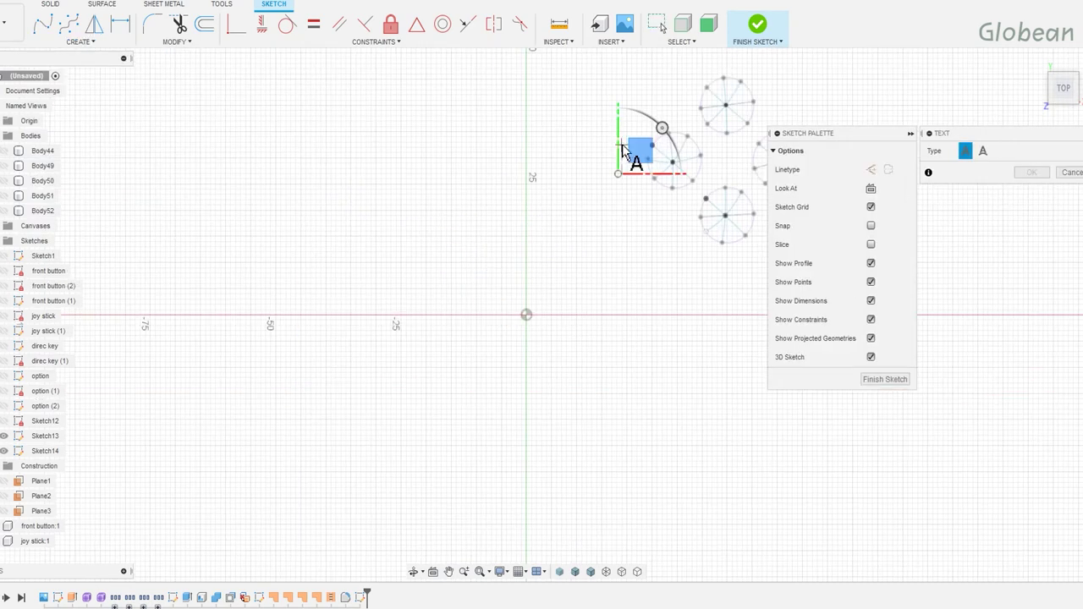
{"action": "type", "text": "x"}
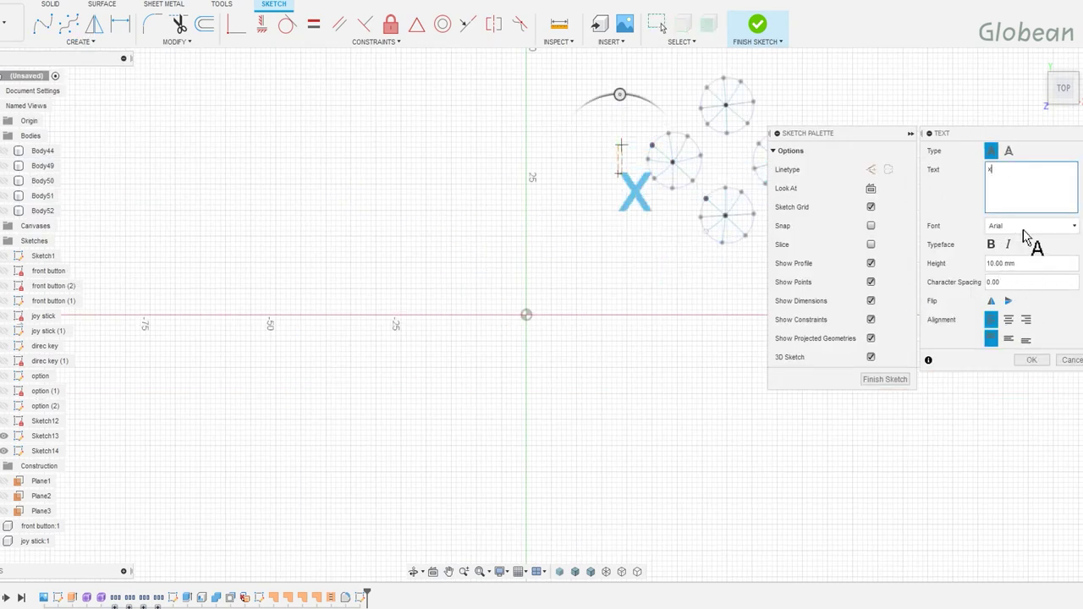
{"action": "key", "text": "Return"}
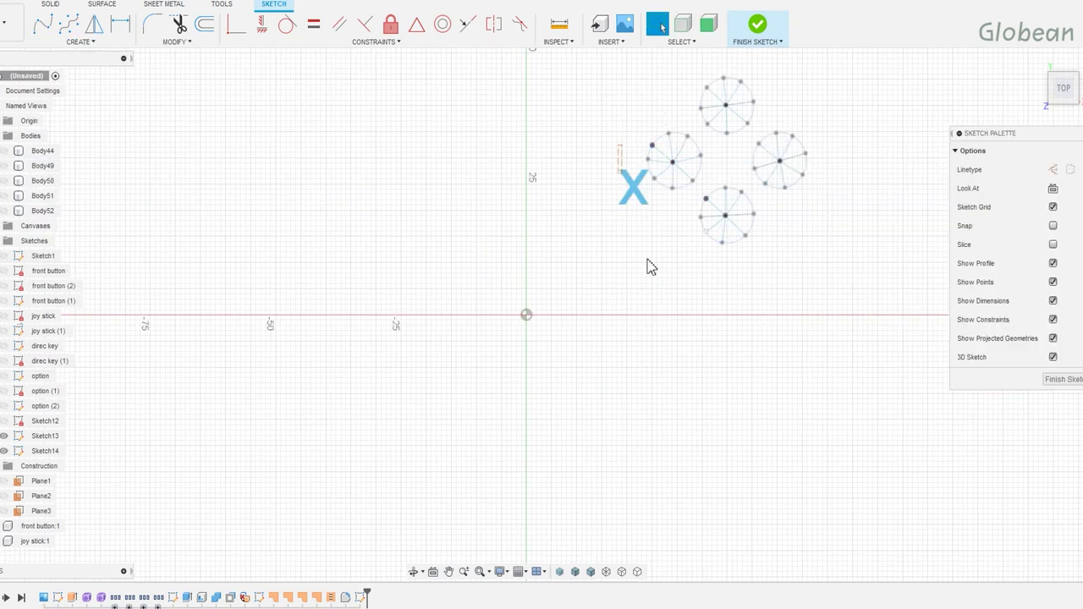
Place a copy of the X letter inside the top circle.
{"action": "left_click", "coordinate": [687, 156]}
{"action": "scroll", "coordinate": [690, 151], "scroll_direction": "up", "scroll_amount": 3}
{"action": "key", "text": "m"}
{"action": "left_click_drag", "start_coordinate": [656, 171], "coordinate": [581, 134]}
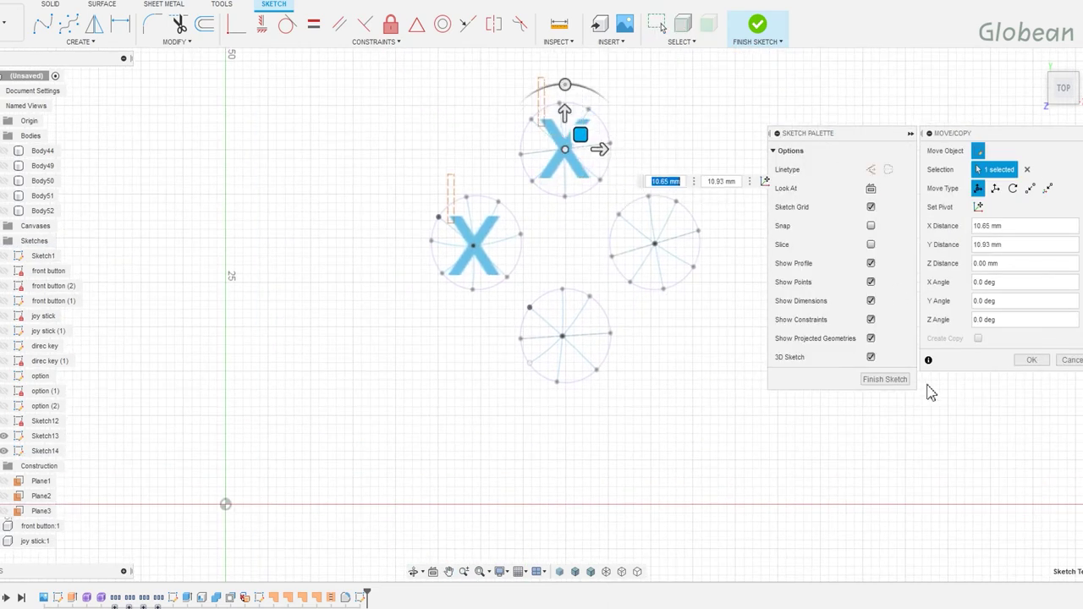
{"action": "left_click", "coordinate": [1032, 360]}
Paste further X copies into the right and bottom circles, discarding the extra one.
{"action": "left_click", "coordinate": [563, 149]}
{"action": "key", "text": "ctrl+c"}
{"action": "key", "text": "ctrl+v"}
{"action": "left_click_drag", "start_coordinate": [565, 149], "coordinate": [665, 235]}
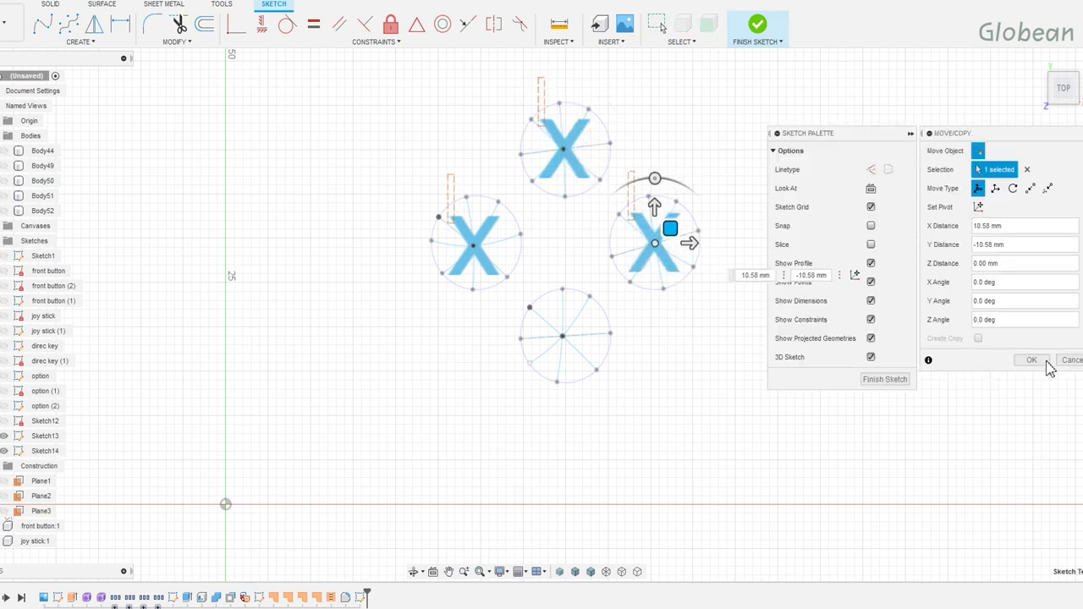
{"action": "left_click", "coordinate": [1031, 361]}
{"action": "key", "text": "ctrl+v"}
{"action": "left_click_drag", "start_coordinate": [565, 149], "coordinate": [563, 337]}
{"action": "key", "text": "ctrl+v"}
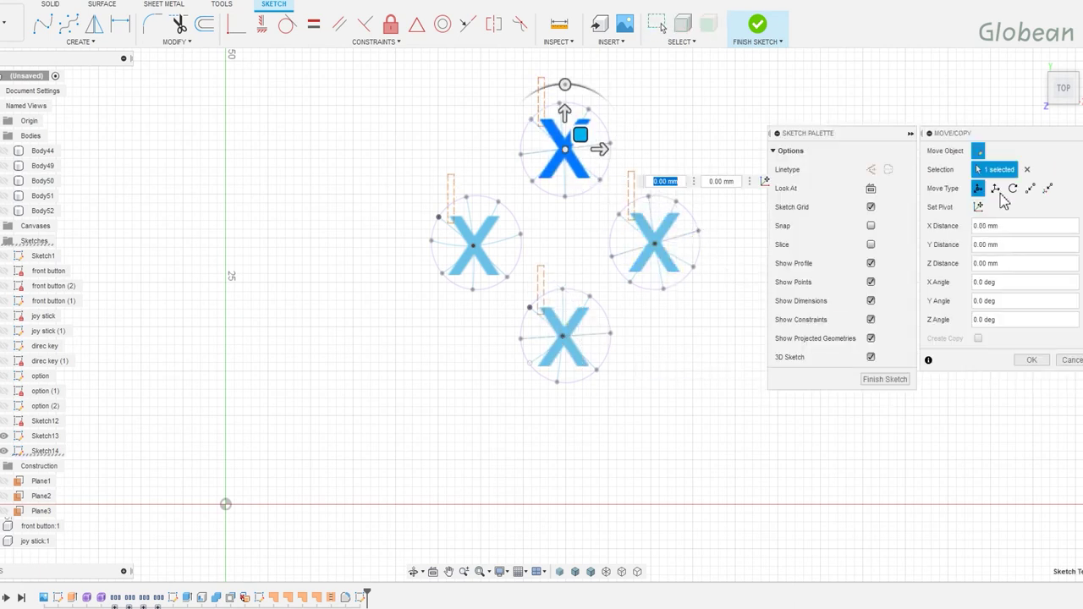
{"action": "key", "text": "Escape"}
Change the top letter to Y and the left letter to uppercase X.
{"action": "double_click", "coordinate": [581, 178]}
{"action": "type", "text": "y"}
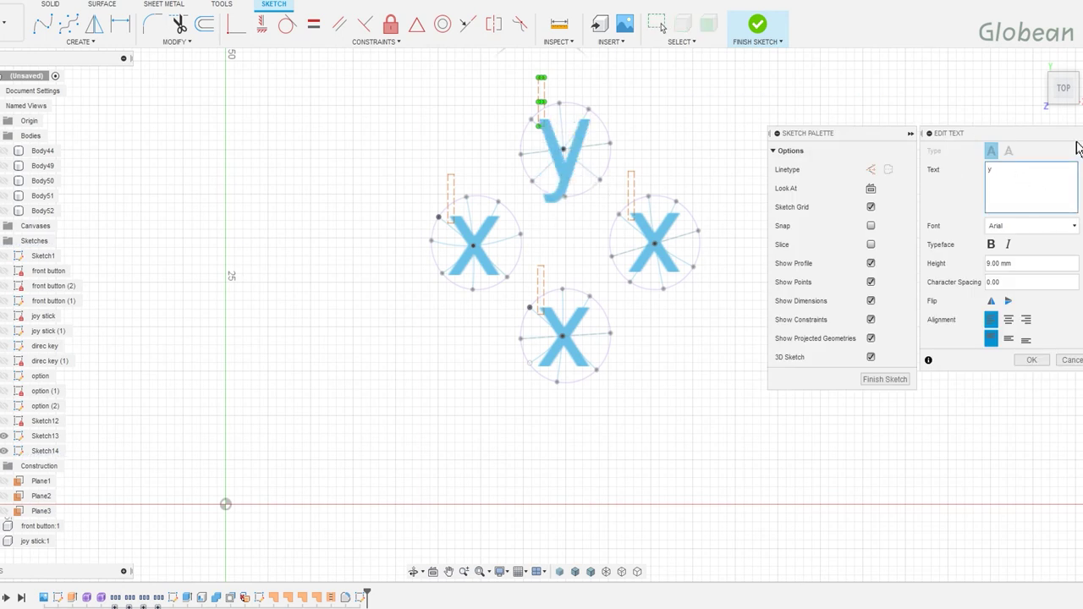
{"action": "key", "text": "BackSpace"}
{"action": "type", "text": "Y"}
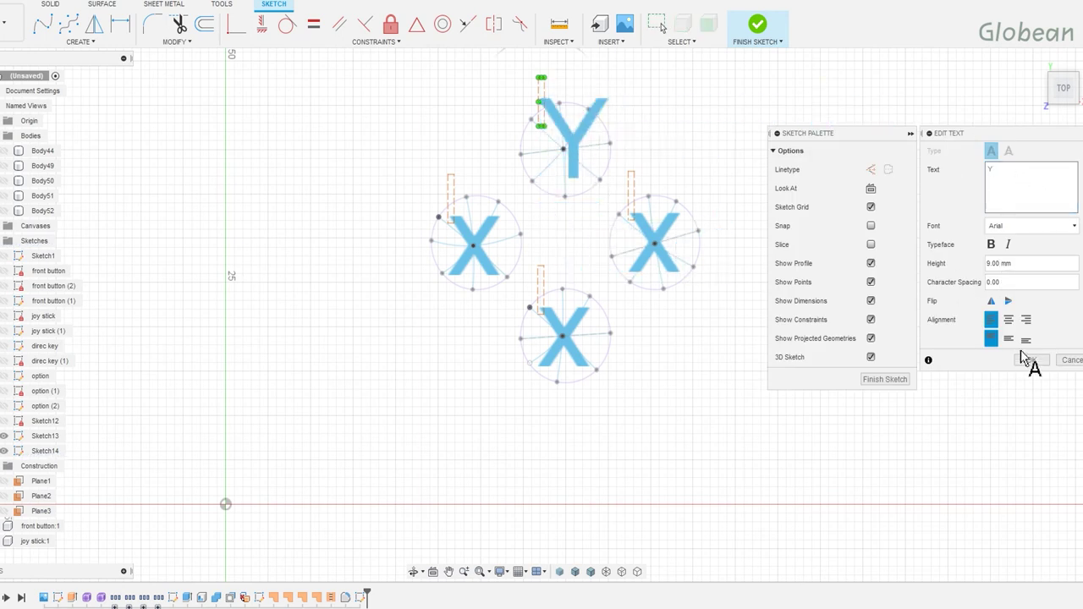
{"action": "left_click", "coordinate": [1032, 361]}
{"action": "double_click", "coordinate": [485, 258]}
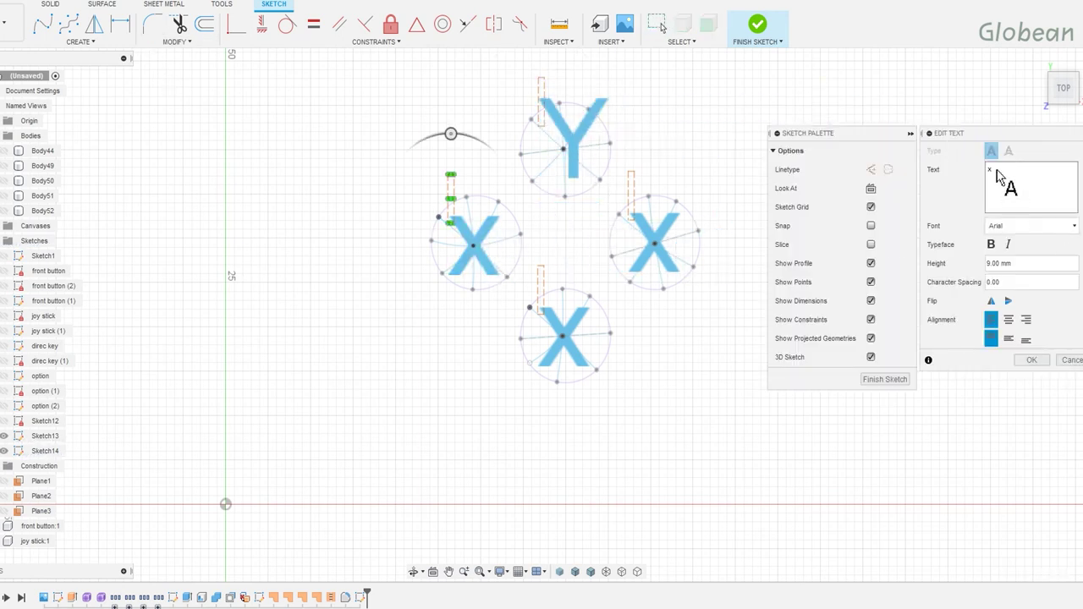
{"action": "type", "text": "X"}
{"action": "key", "text": "Return"}
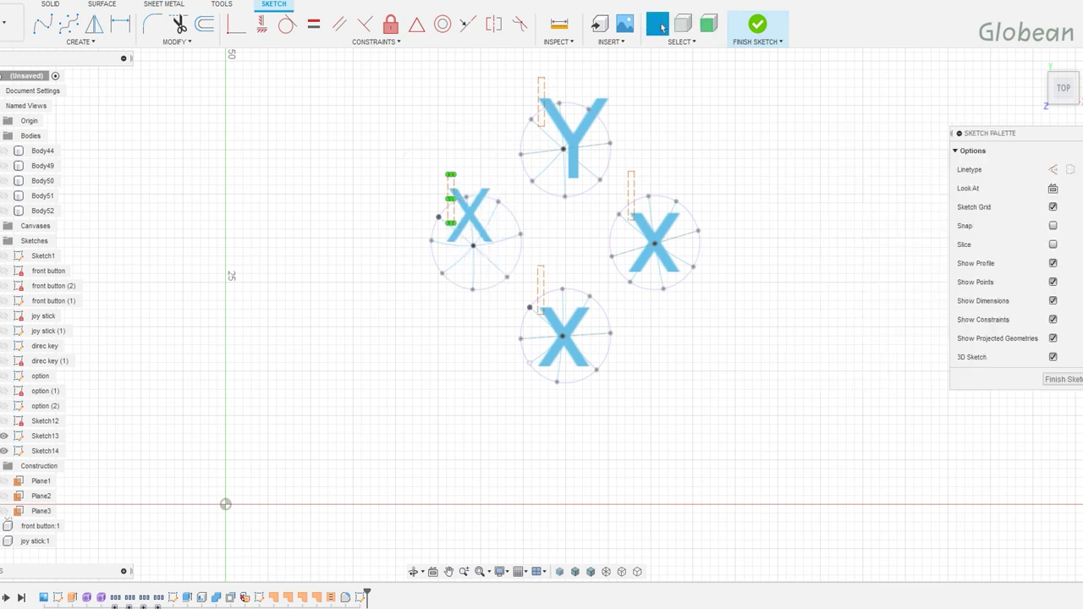
Make the short line above the Y vertical and recheck the Y text.
{"action": "key", "text": "h"}
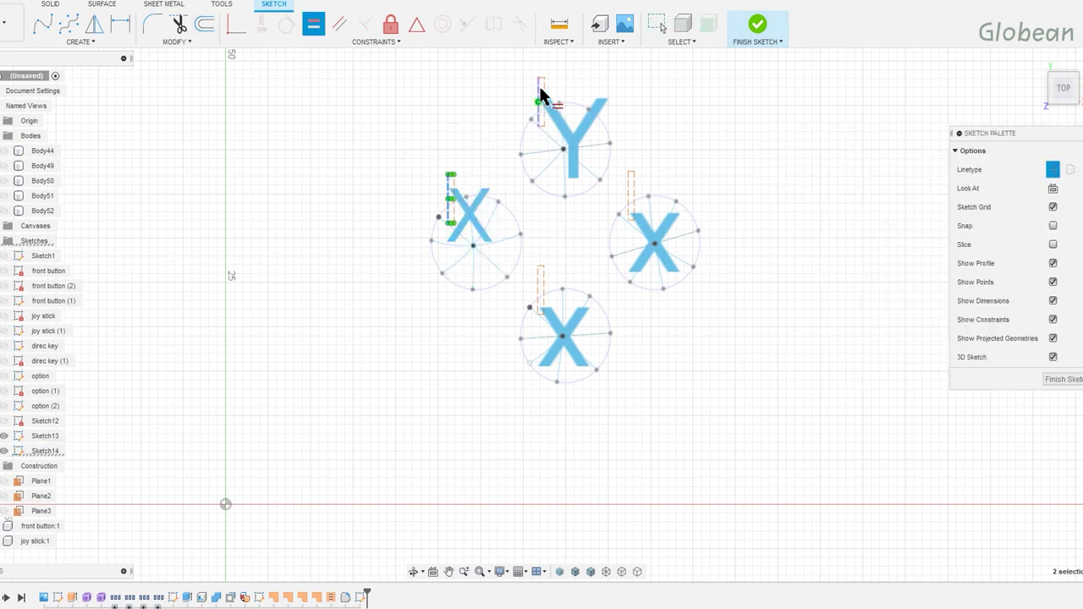
{"action": "left_click", "coordinate": [539, 100]}
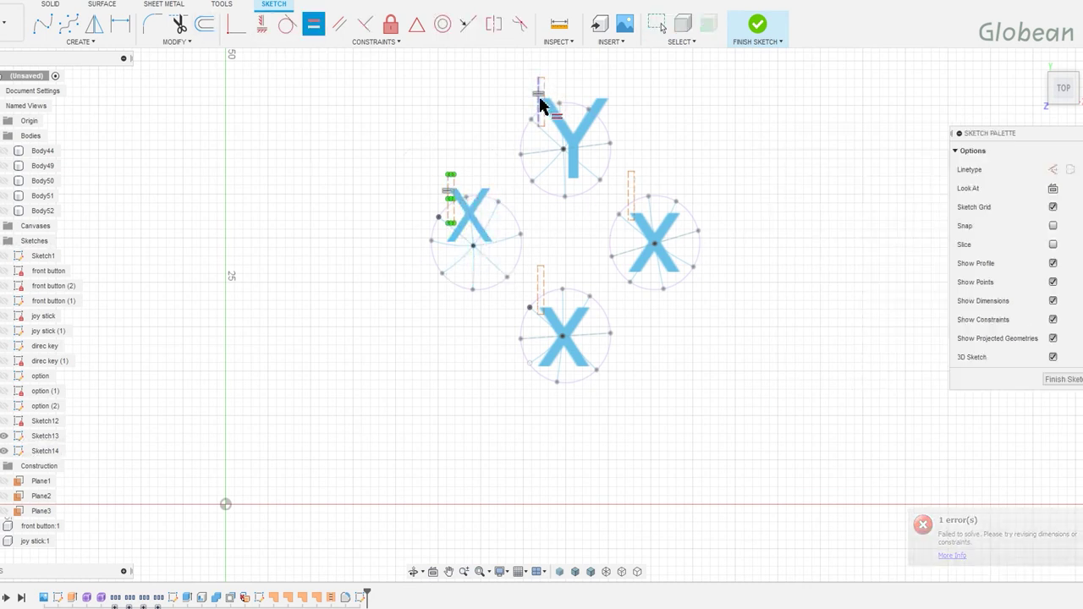
{"action": "scroll", "coordinate": [584, 161], "scroll_direction": "down", "scroll_amount": 1}
{"action": "double_click", "coordinate": [582, 157]}
{"action": "left_click", "coordinate": [1031, 360]}
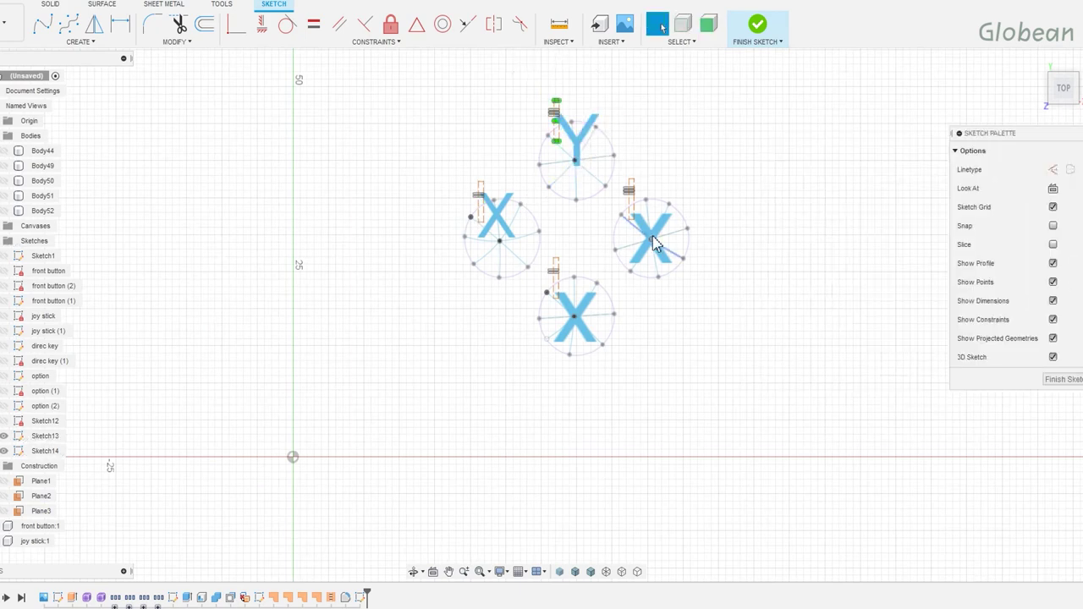
Set the right letter to B and the bottom letter to A.
{"action": "double_click", "coordinate": [650, 239]}
{"action": "type", "text": "B"}
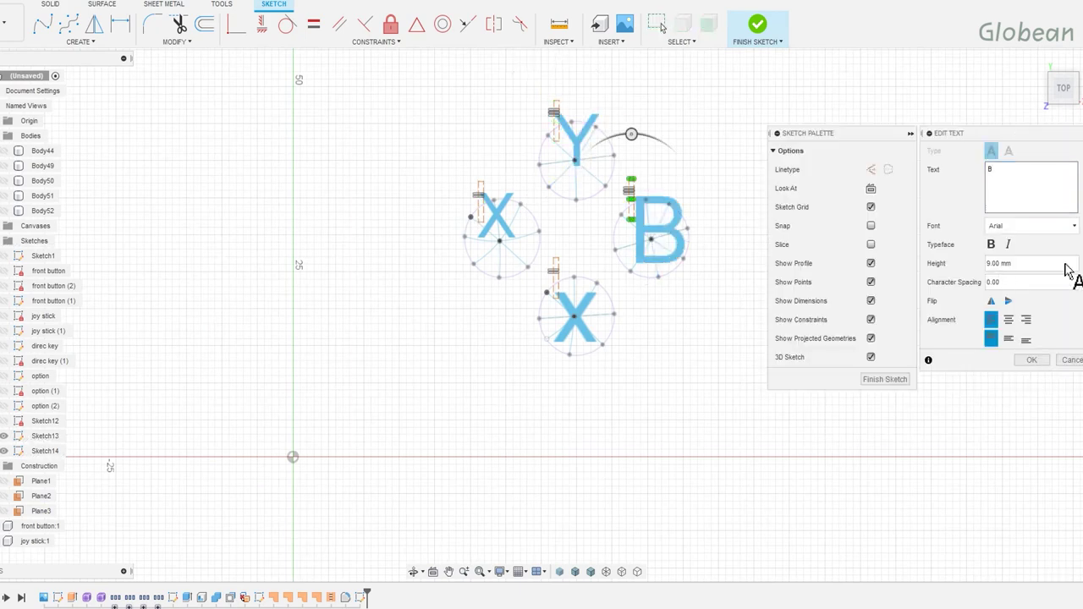
{"action": "key", "text": "Return"}
{"action": "double_click", "coordinate": [585, 334]}
{"action": "type", "text": "A"}
{"action": "key", "text": "Return"}
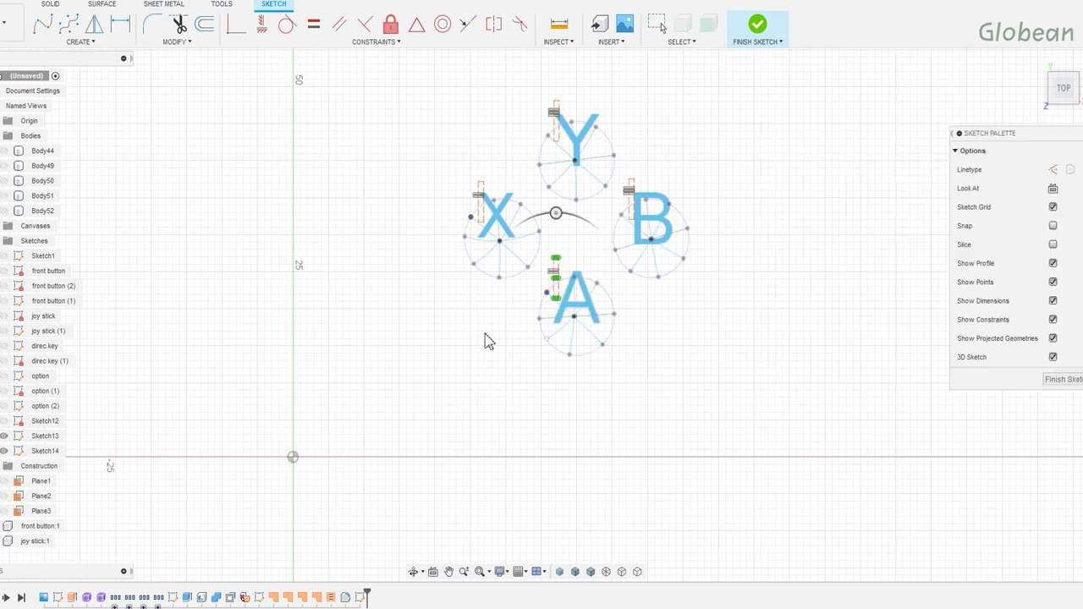
{"action": "double_click", "coordinate": [501, 218]}
{"action": "key", "text": "Return"}
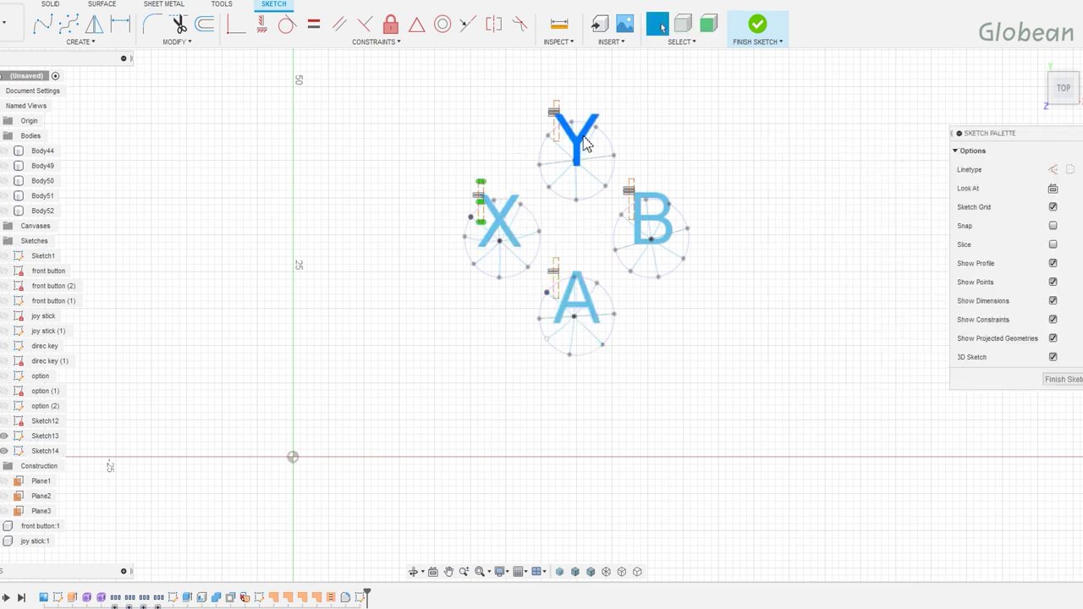
Lower the Y and A to centre them in their circles, then finish the sketch.
{"action": "left_click_drag", "start_coordinate": [585, 144], "coordinate": [588, 166]}
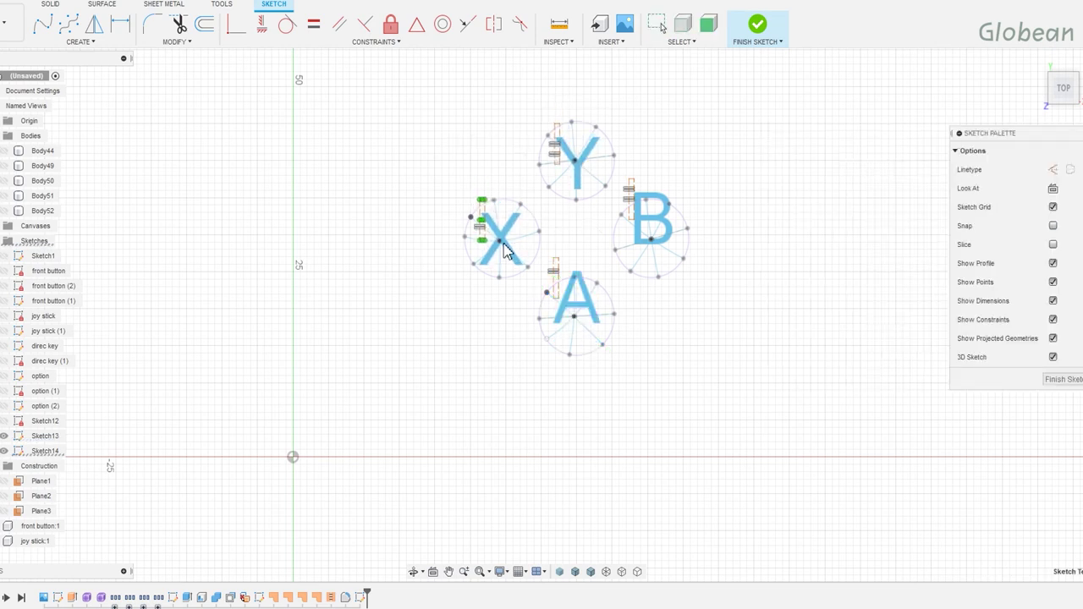
{"action": "left_click_drag", "start_coordinate": [570, 300], "coordinate": [571, 317]}
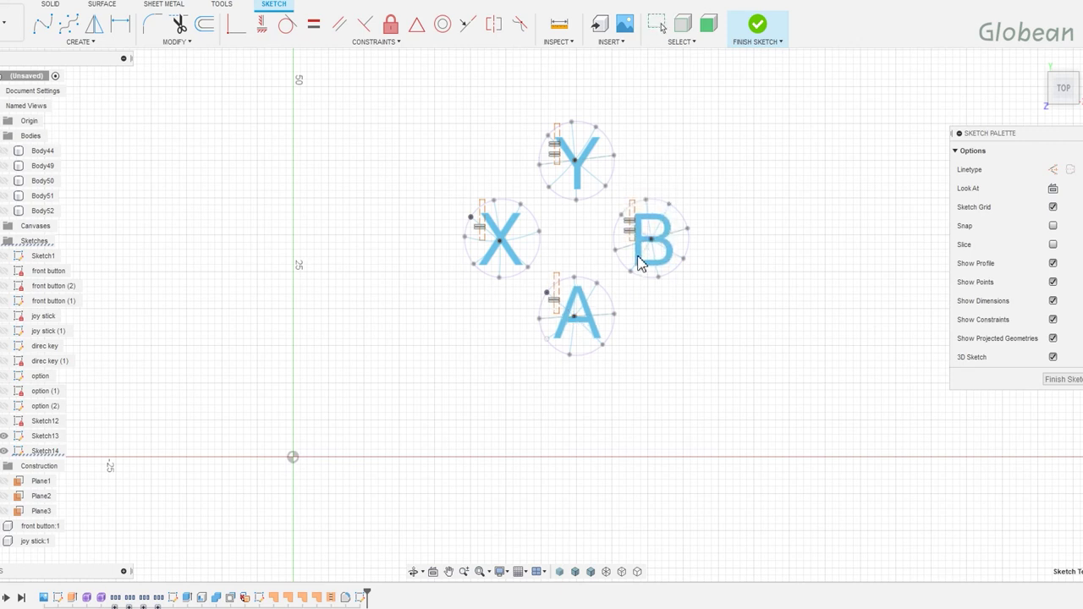
{"action": "left_click", "coordinate": [781, 38]}
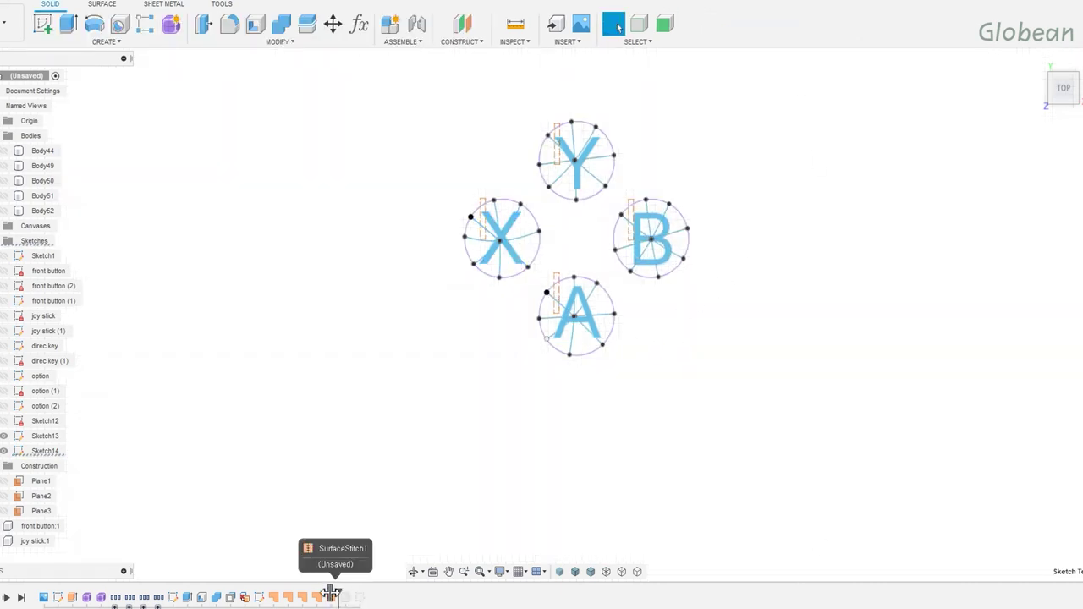
Roll back the timeline and paste copies of the four dome bodies.
{"action": "left_click_drag", "start_coordinate": [365, 598], "coordinate": [325, 598]}
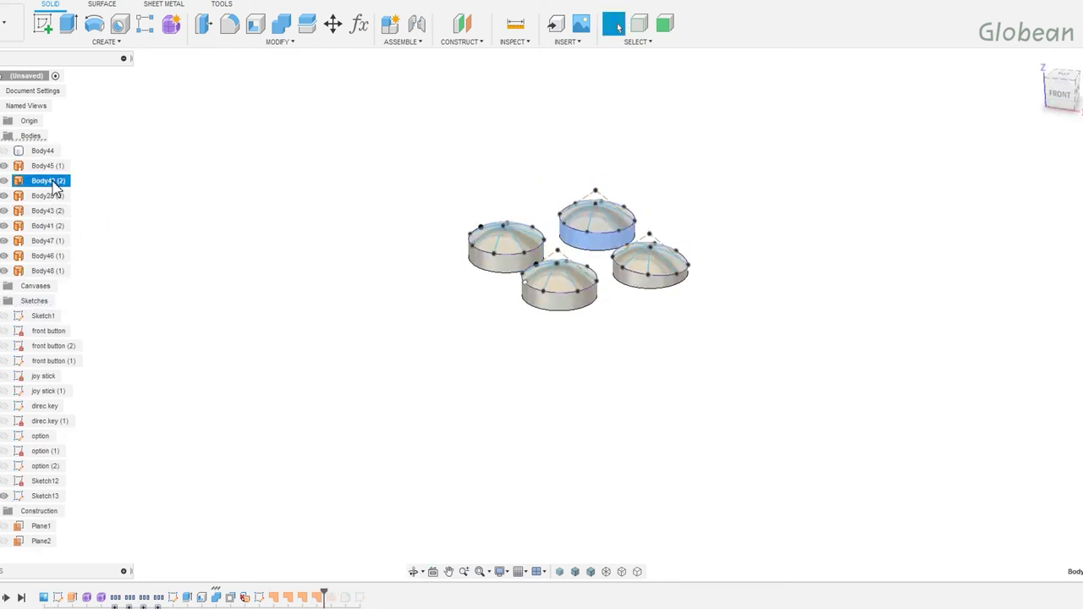
{"action": "left_click", "coordinate": [48, 166]}
{"action": "left_click", "coordinate": [47, 226], "text": "shift"}
{"action": "left_click", "coordinate": [47, 242]}
{"action": "left_click", "coordinate": [44, 271]}
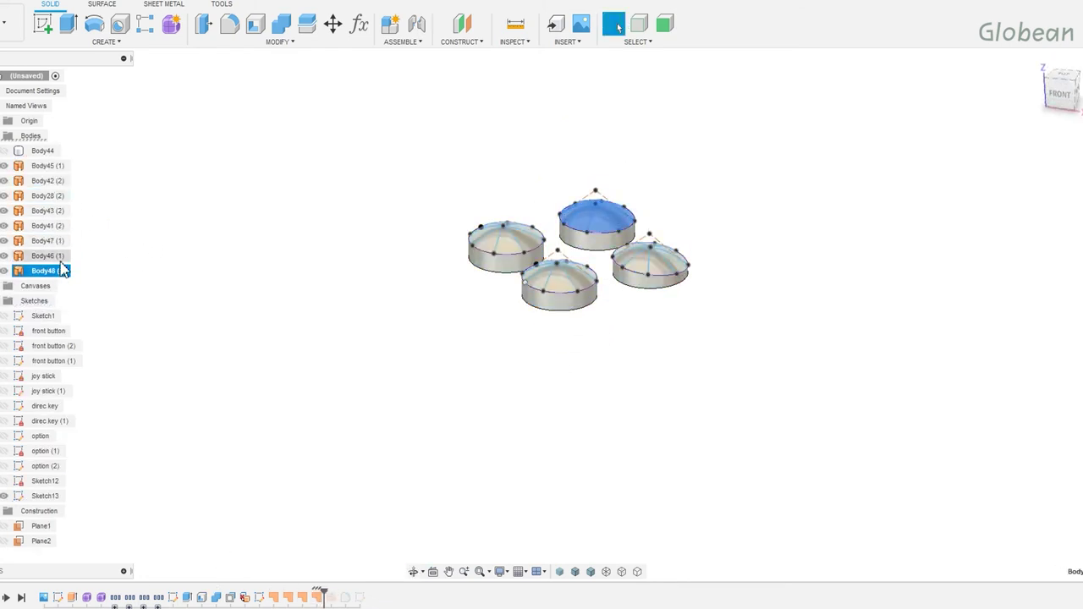
{"action": "left_click", "coordinate": [47, 241], "text": "shift"}
{"action": "left_click", "coordinate": [66, 167], "text": "ctrl"}
{"action": "key", "text": "ctrl+v"}
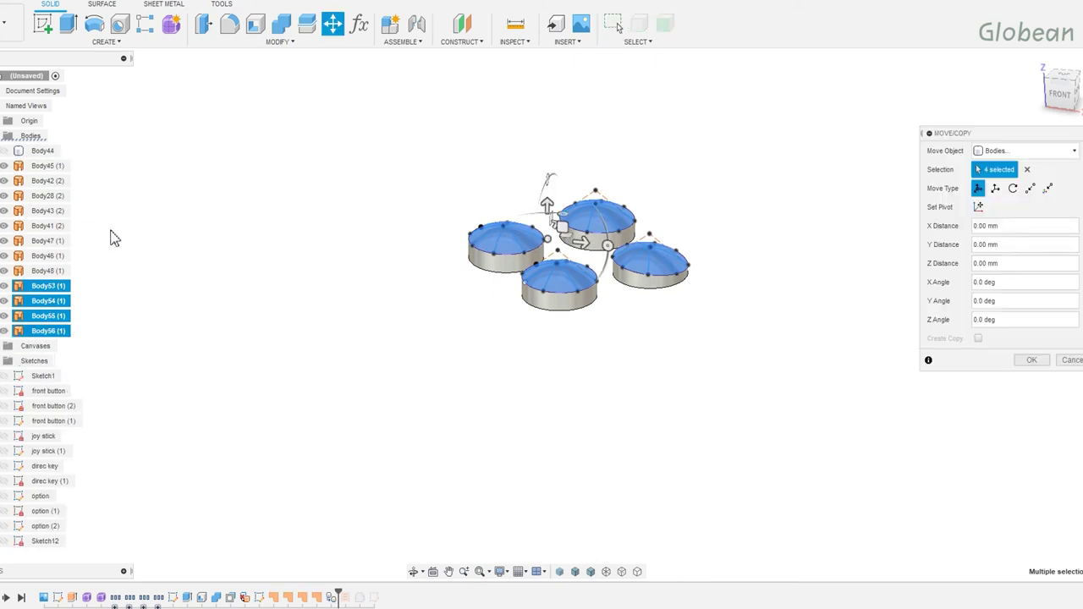
{"action": "left_click", "coordinate": [1041, 359]}
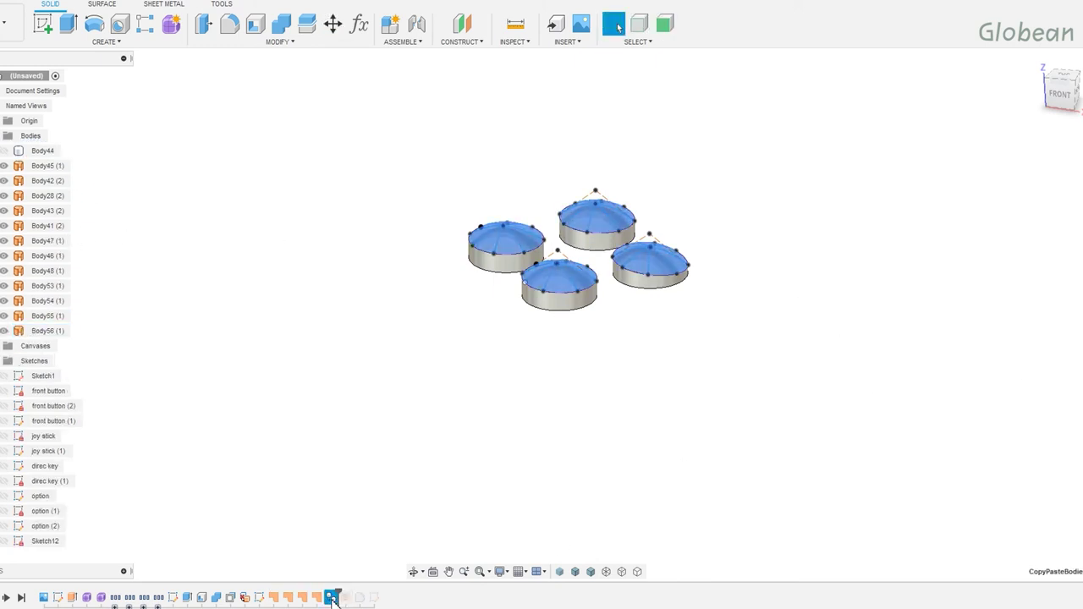
Roll the timeline forward and move the copied domes -1 mm in Z.
{"action": "left_click_drag", "start_coordinate": [338, 596], "coordinate": [383, 597]}
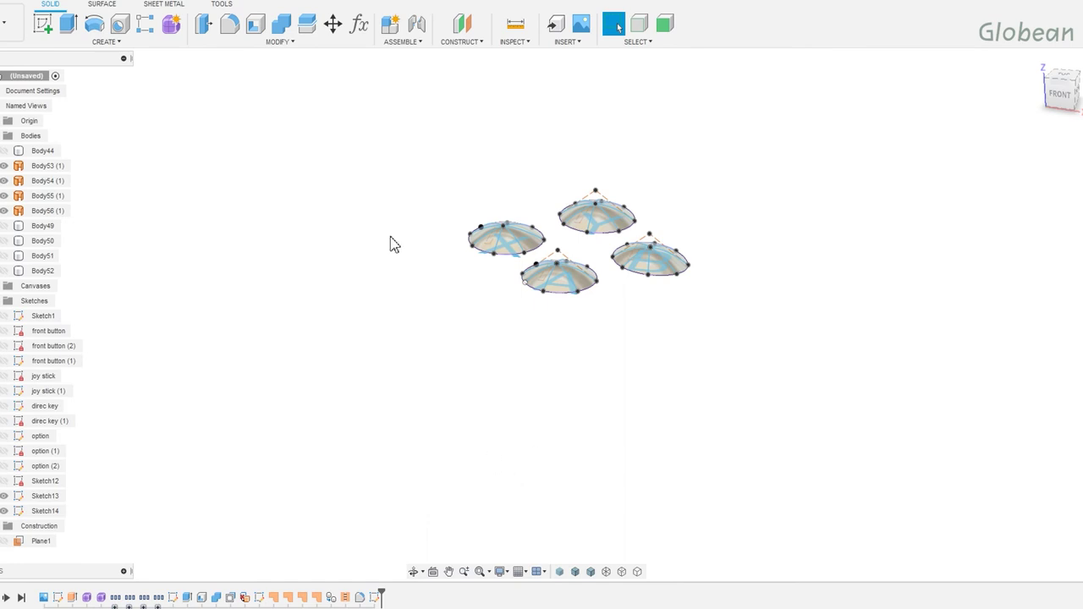
{"action": "left_click", "coordinate": [47, 166]}
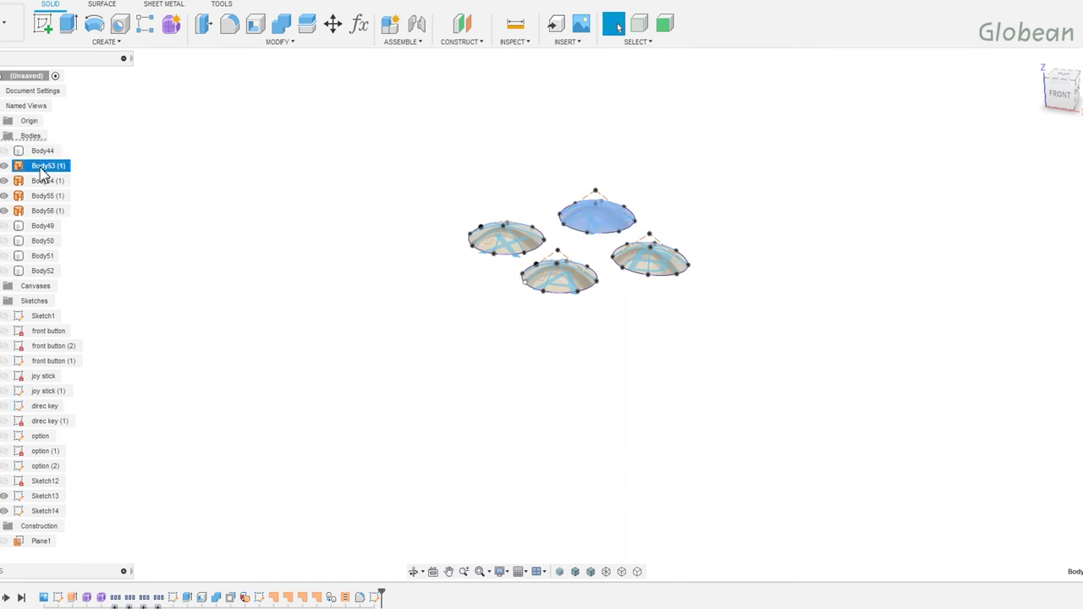
{"action": "left_click", "coordinate": [48, 211], "text": "shift"}
{"action": "key", "text": "m"}
{"action": "left_click", "coordinate": [547, 205]}
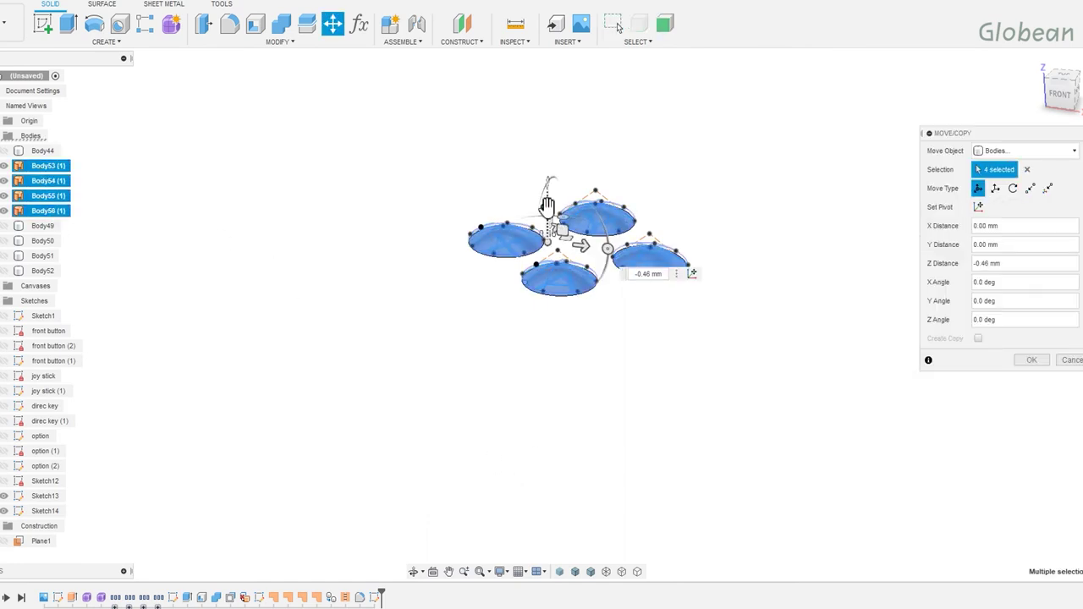
{"action": "type", "text": "-1"}
{"action": "key", "text": "Return"}
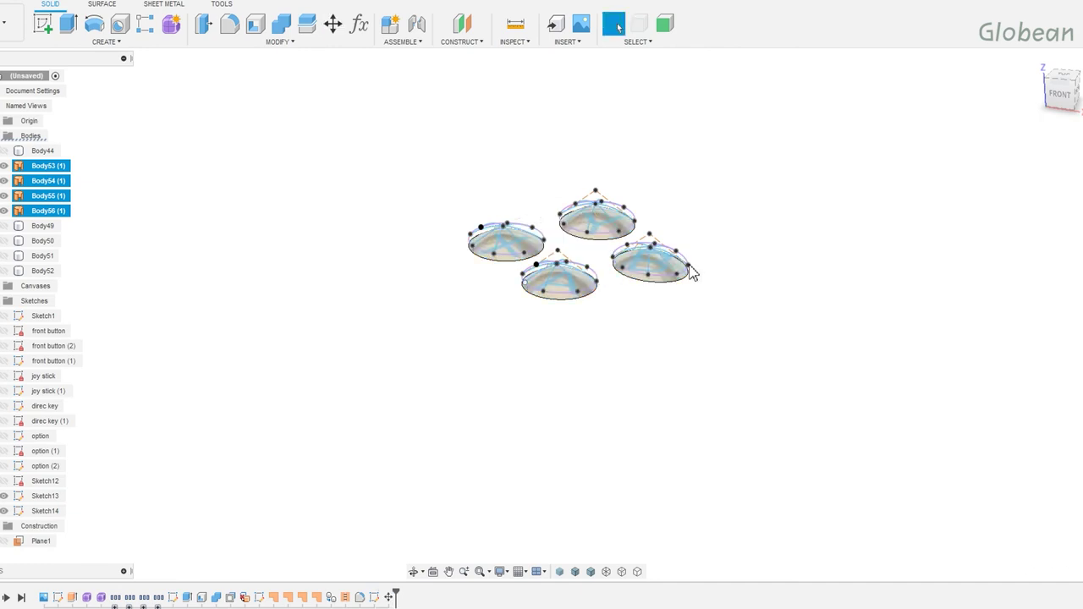
Thicken the four lowered dome surfaces by -0.67 mm.
{"action": "left_click", "coordinate": [6, 513]}
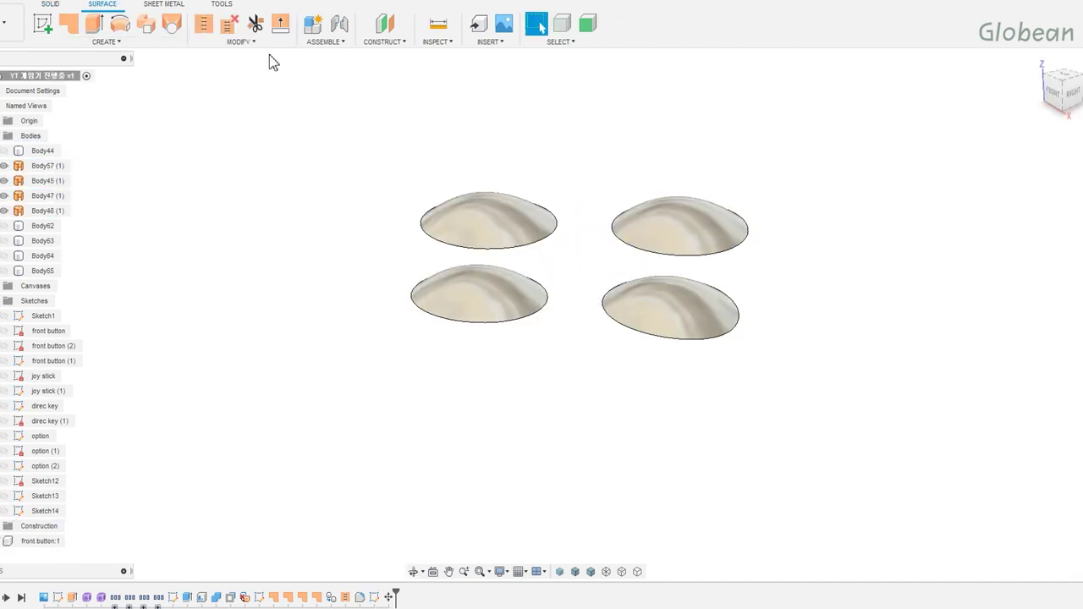
{"action": "left_click_drag", "start_coordinate": [398, 178], "coordinate": [758, 348]}
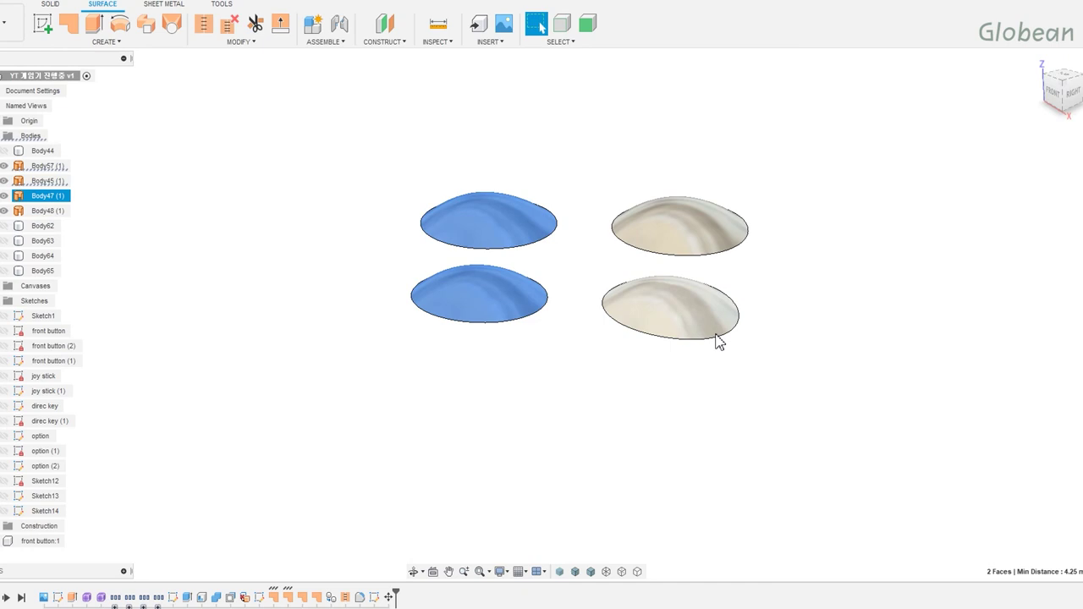
{"action": "left_click", "coordinate": [105, 42]}
{"action": "left_click", "coordinate": [70, 225]}
{"action": "left_click_drag", "start_coordinate": [627, 197], "coordinate": [777, 262]}
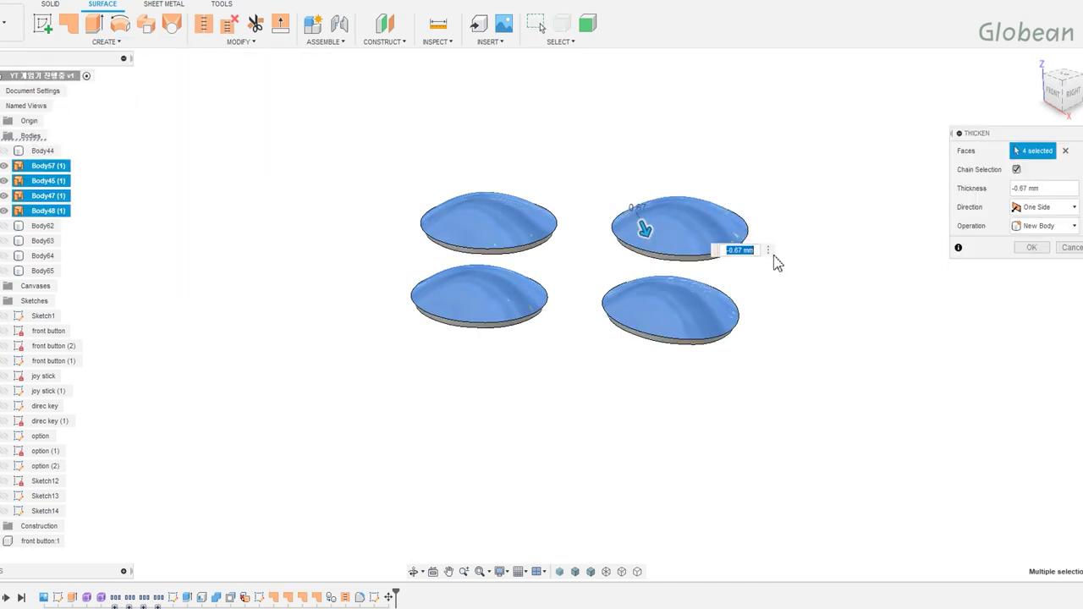
{"action": "key", "text": "Return"}
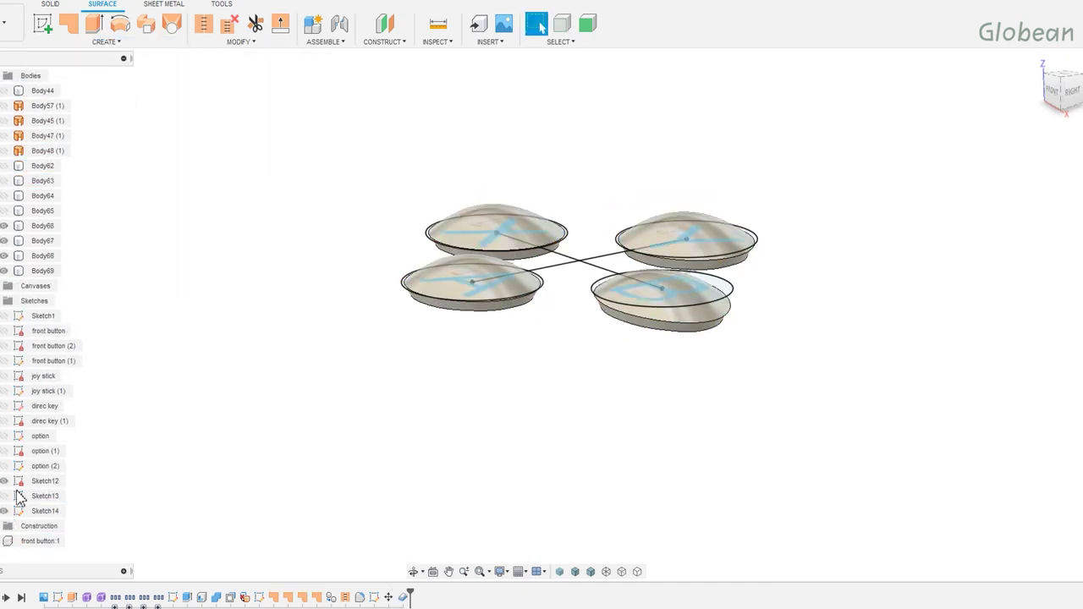
Hide the four dome surface bodies.
{"action": "left_click", "coordinate": [5, 496]}
{"action": "left_click", "coordinate": [47, 106]}
{"action": "left_click", "coordinate": [48, 151], "text": "shift"}
{"action": "right_click", "coordinate": [49, 107]}
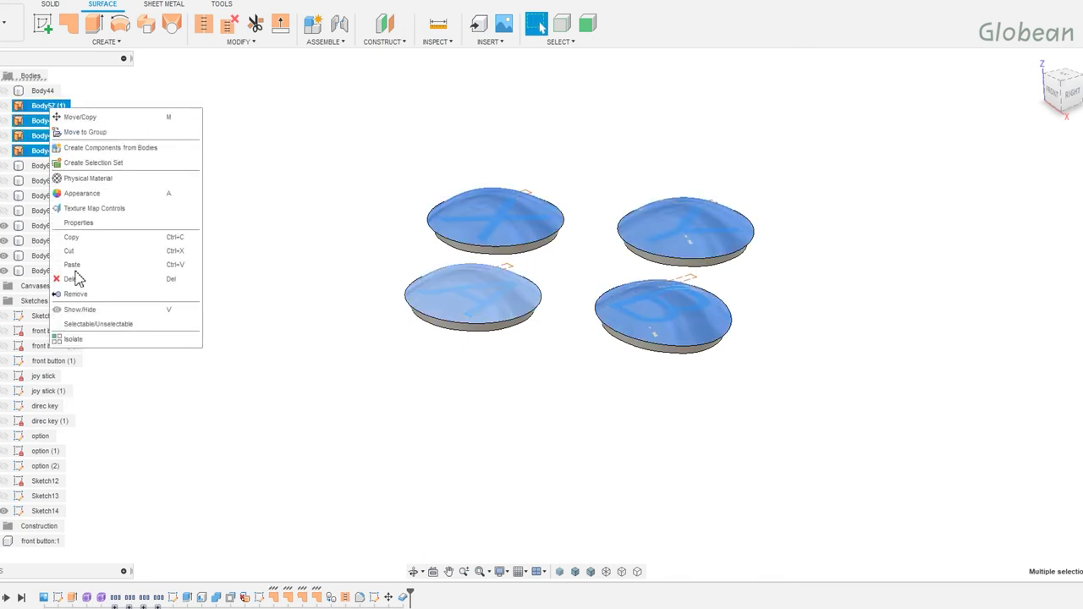
{"action": "left_click", "coordinate": [75, 296]}
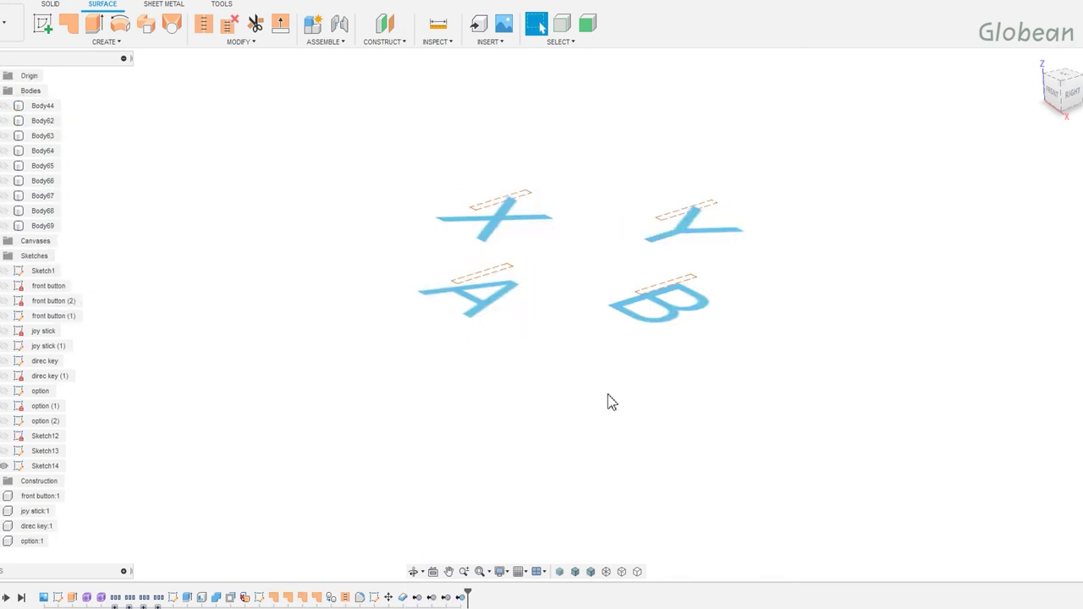
Extrude the X, Y, A and B letter profiles symmetrically 7.73 mm through the domes.
{"action": "key", "text": "e"}
{"action": "left_click", "coordinate": [518, 245]}
{"action": "left_click", "coordinate": [474, 296]}
{"action": "left_click", "coordinate": [669, 303]}
{"action": "left_click", "coordinate": [684, 237]}
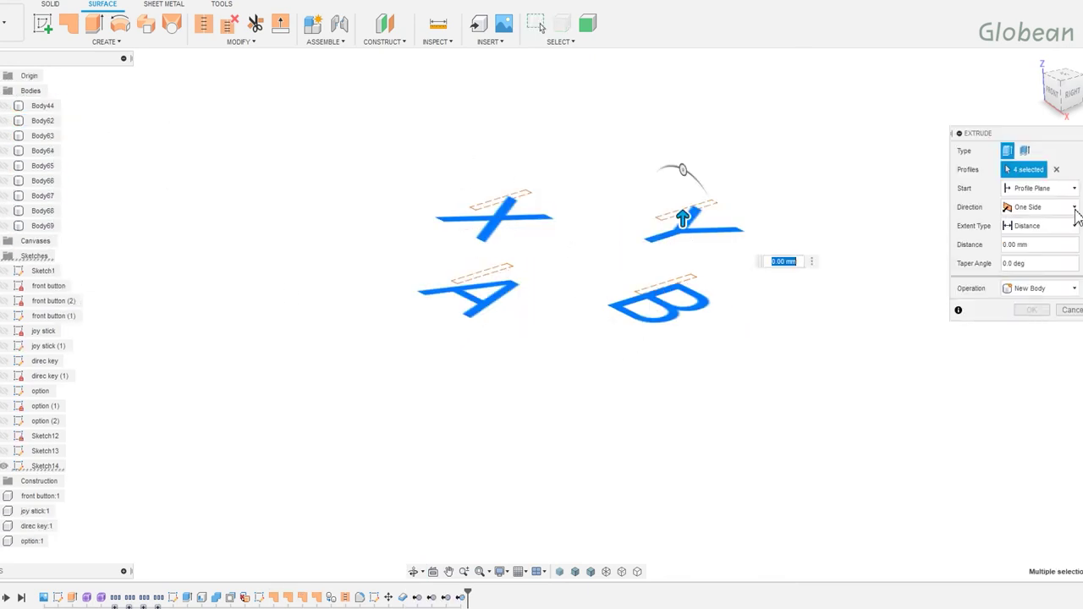
{"action": "left_click_drag", "start_coordinate": [683, 221], "coordinate": [559, 290]}
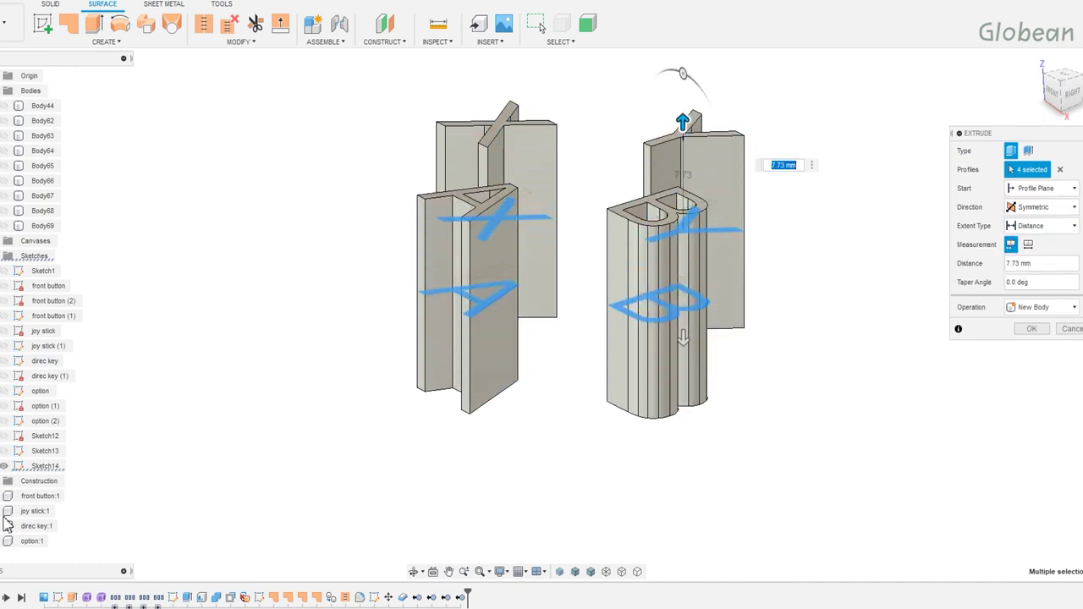
Show the domes again and make the letter extrusion an Intersect operation.
{"action": "left_click", "coordinate": [5, 226]}
{"action": "left_click", "coordinate": [5, 211]}
{"action": "left_click", "coordinate": [5, 196]}
{"action": "left_click", "coordinate": [5, 181]}
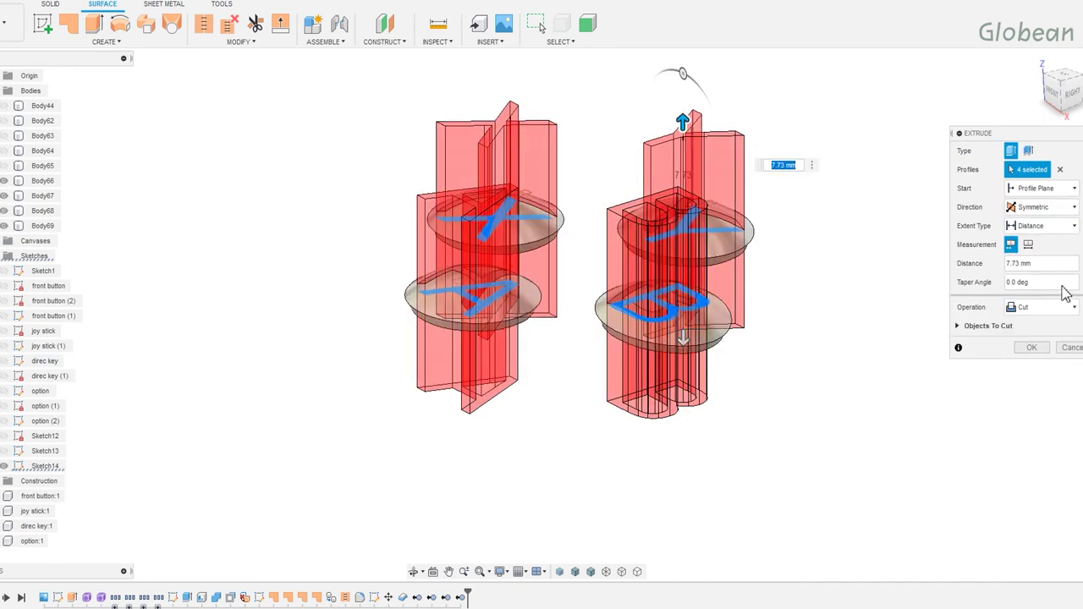
{"action": "left_click", "coordinate": [1064, 307]}
{"action": "left_click", "coordinate": [1032, 351]}
{"action": "left_click", "coordinate": [1037, 348]}
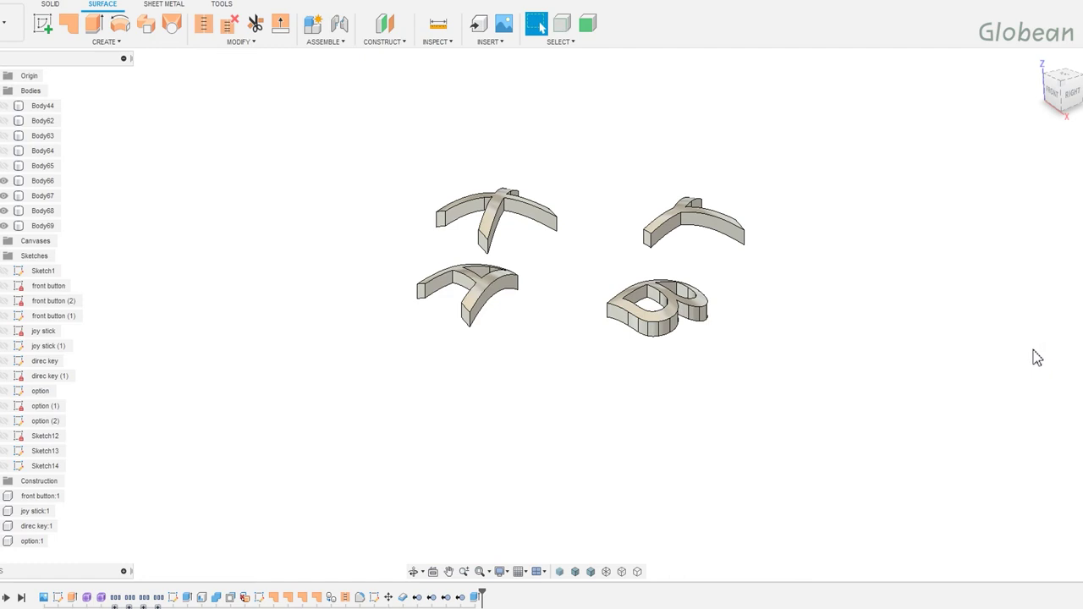
{"action": "left_click", "coordinate": [6, 166]}
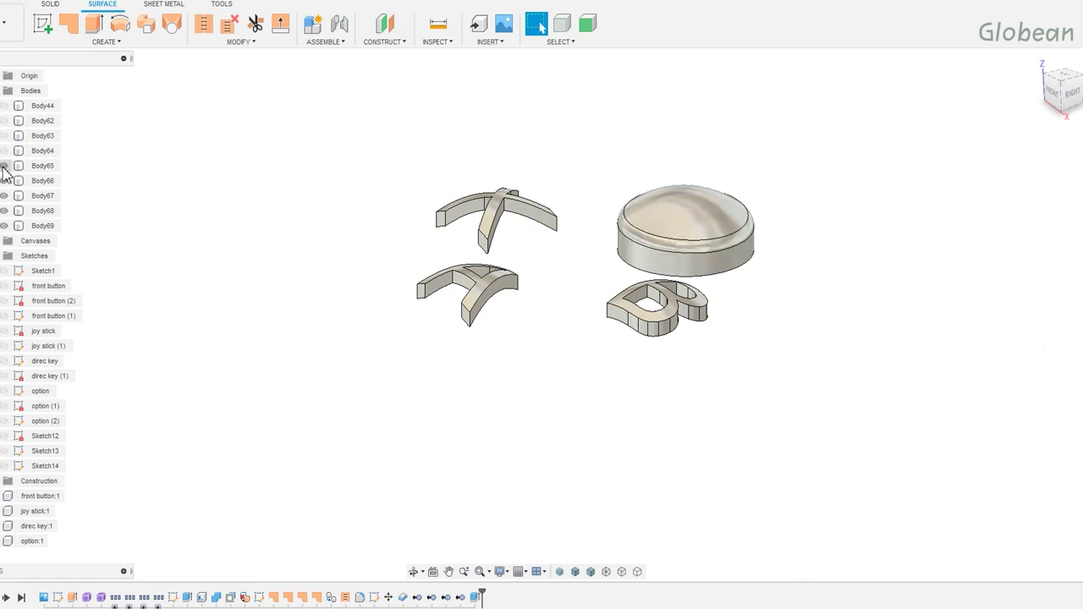
{"action": "left_click", "coordinate": [5, 151]}
Show the last domes, apply Glass (Clear) to every dome body, then select the button bodies.
{"action": "left_click", "coordinate": [5, 135]}
{"action": "left_click", "coordinate": [5, 120]}
{"action": "type", "text": "a"}
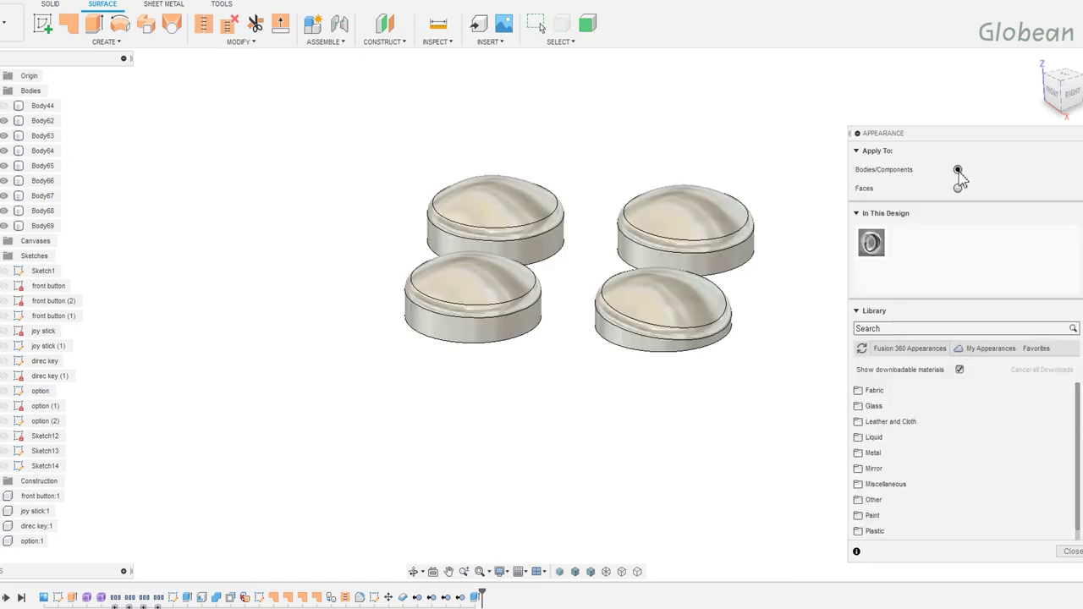
{"action": "type", "text": "ss"}
{"action": "scroll", "coordinate": [943, 412], "scroll_direction": "down", "scroll_amount": 1}
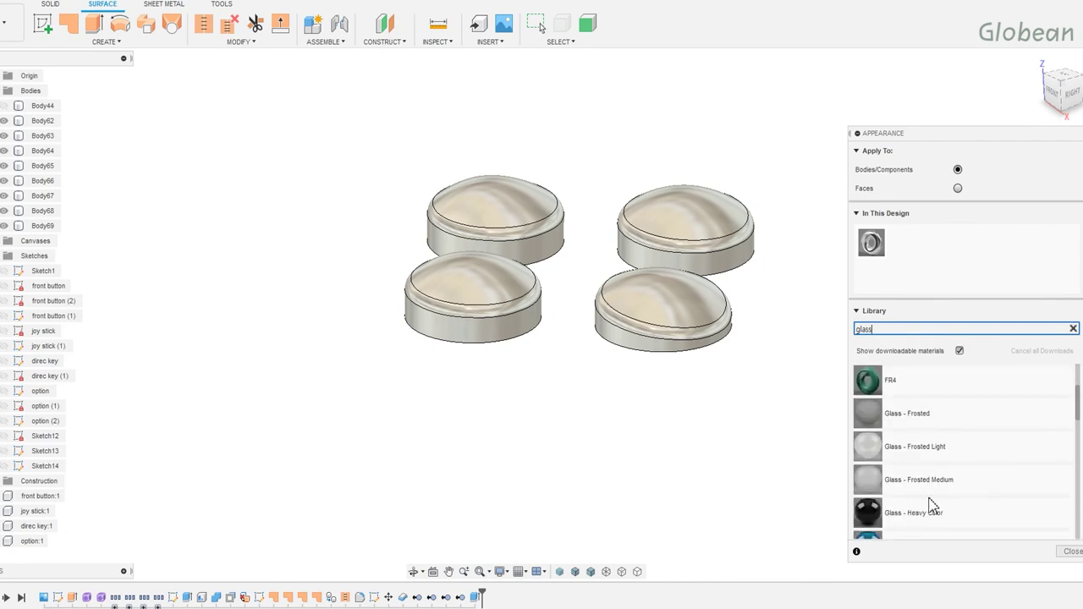
{"action": "scroll", "coordinate": [934, 500], "scroll_direction": "down", "scroll_amount": 3}
{"action": "scroll", "coordinate": [931, 474], "scroll_direction": "down", "scroll_amount": 3}
{"action": "left_click_drag", "start_coordinate": [914, 413], "coordinate": [545, 383]}
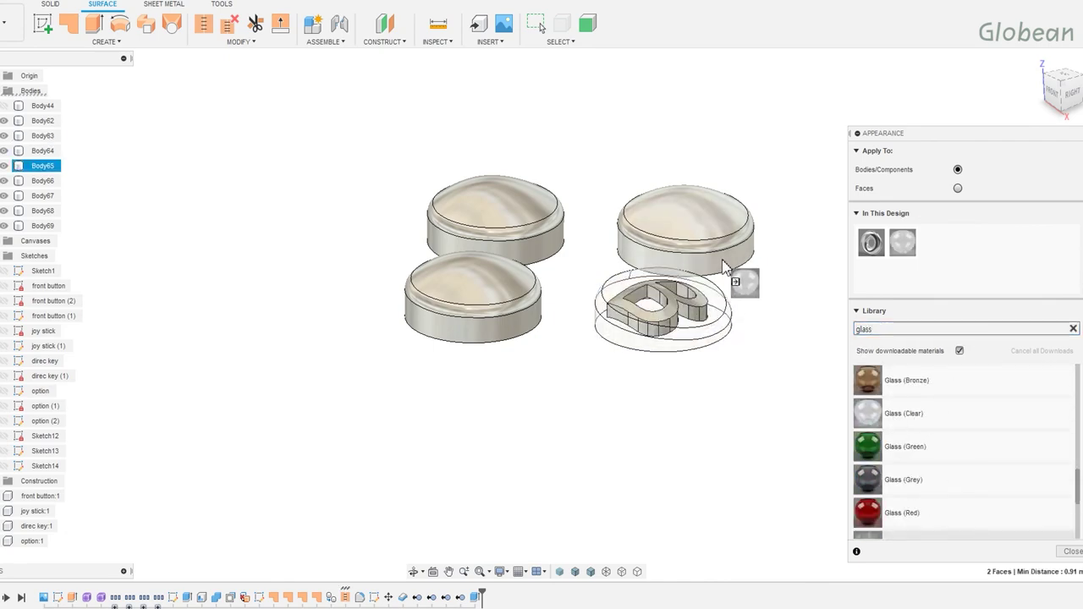
{"action": "mouse_move", "coordinate": [581, 399]}
{"action": "middle_mouse_down", "text": "shift"}
{"action": "mouse_move", "coordinate": [660, 479]}
{"action": "mouse_move", "coordinate": [715, 439]}
{"action": "middle_mouse_up", "text": "shift"}
{"action": "left_click", "coordinate": [539, 26]}
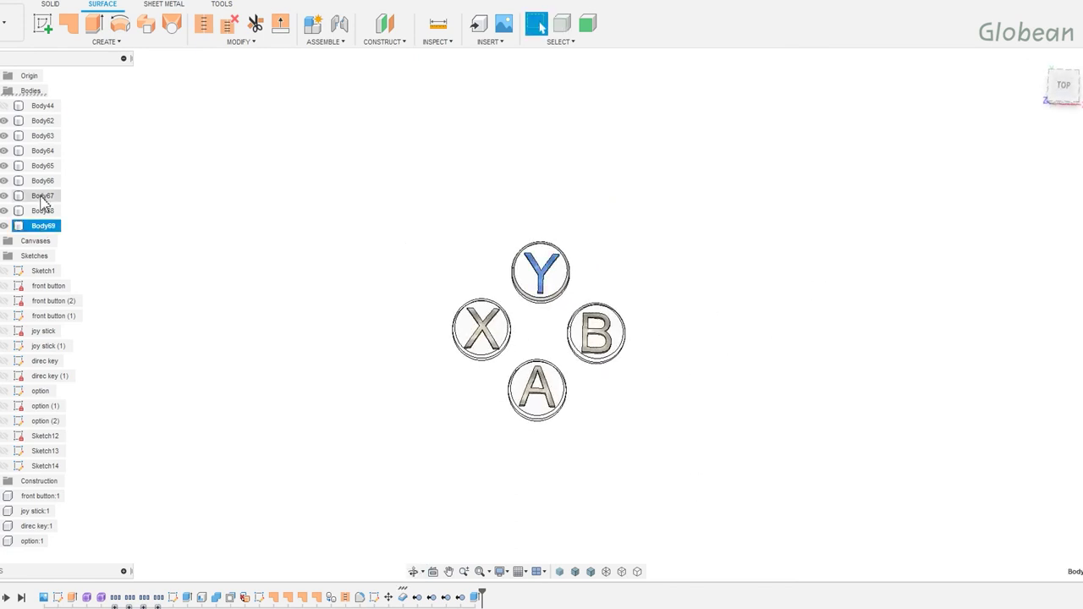
{"action": "left_click", "coordinate": [44, 121]}
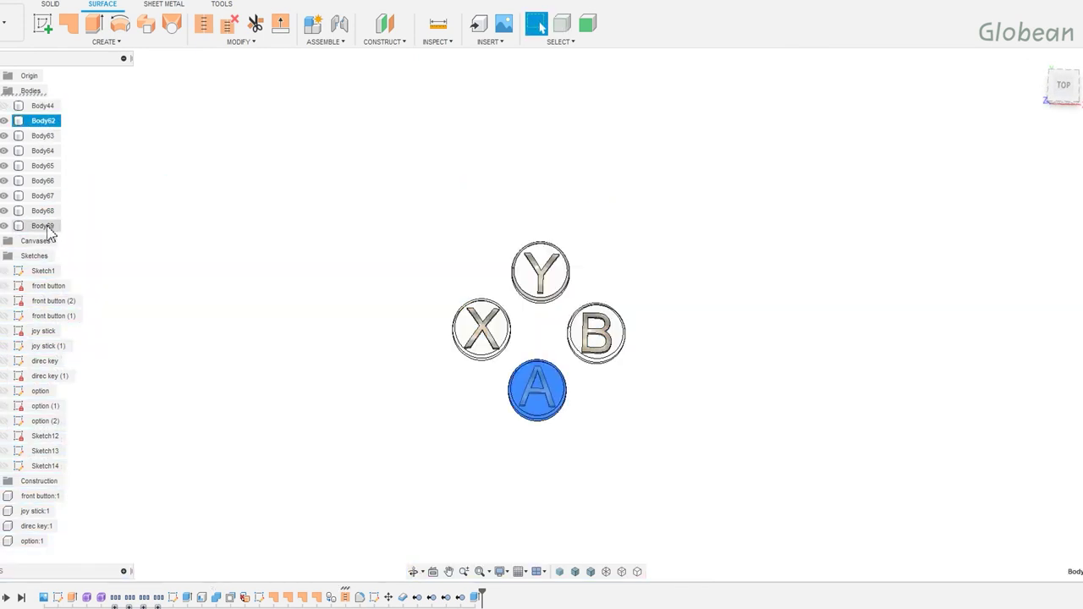
{"action": "left_click", "coordinate": [43, 225], "text": "shift"}
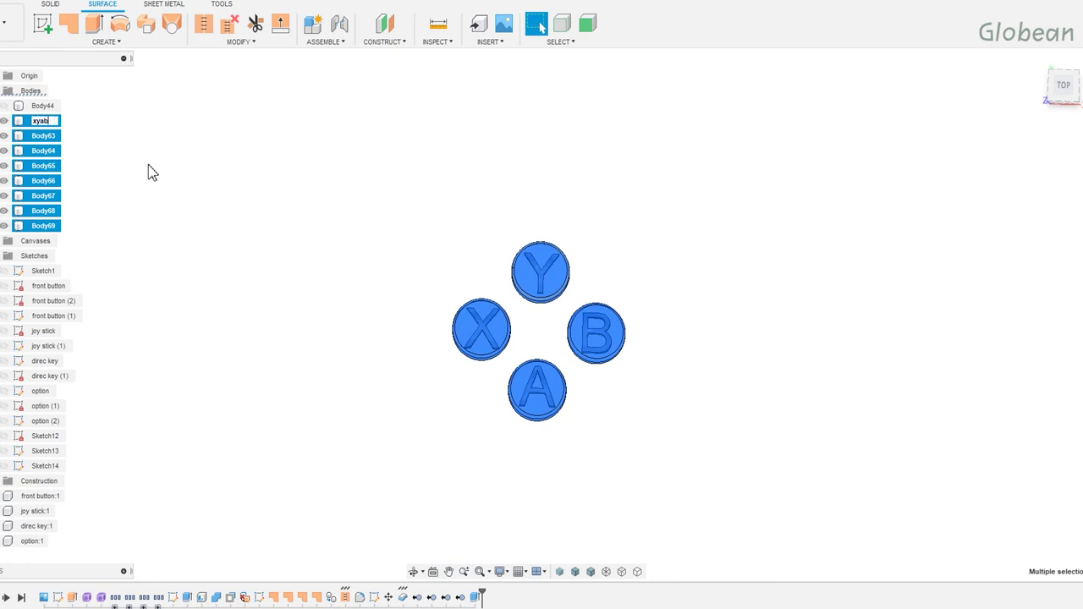
Move the renamed xyab bodies into a new xyab component and select the button sketches.
{"action": "right_click", "coordinate": [44, 121]}
{"action": "left_click", "coordinate": [94, 142]}
{"action": "left_click", "coordinate": [44, 211], "text": "shift"}
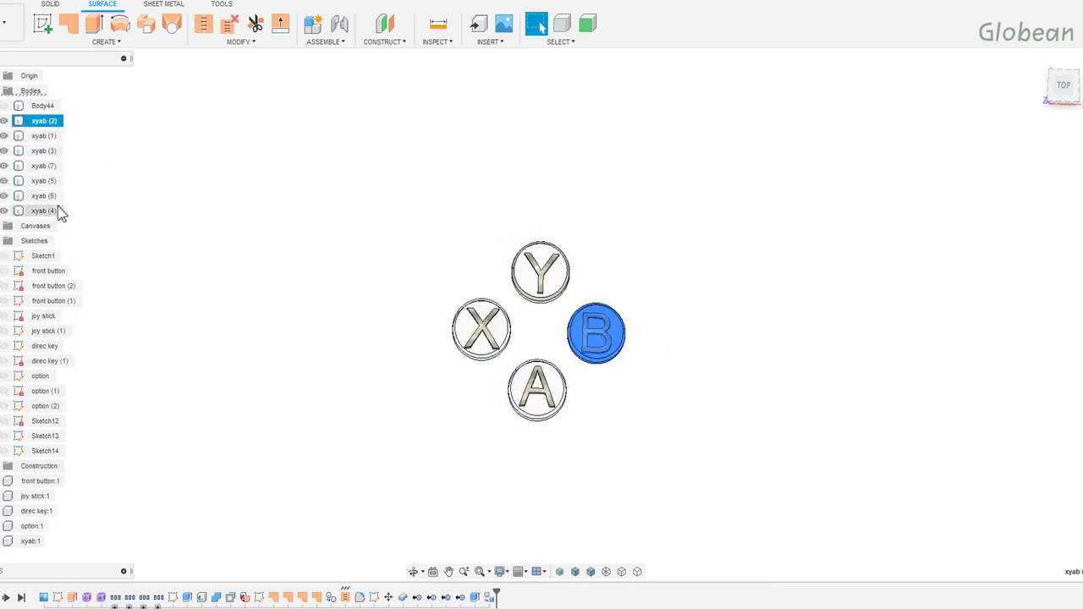
{"action": "mouse_move", "coordinate": [44, 211]}
{"action": "left_mouse_down"}
{"action": "mouse_move", "coordinate": [172, 222]}
{"action": "mouse_move", "coordinate": [31, 541]}
{"action": "left_mouse_up"}
{"action": "left_click", "coordinate": [39, 360]}
{"action": "left_click", "coordinate": [47, 391], "text": "shift"}
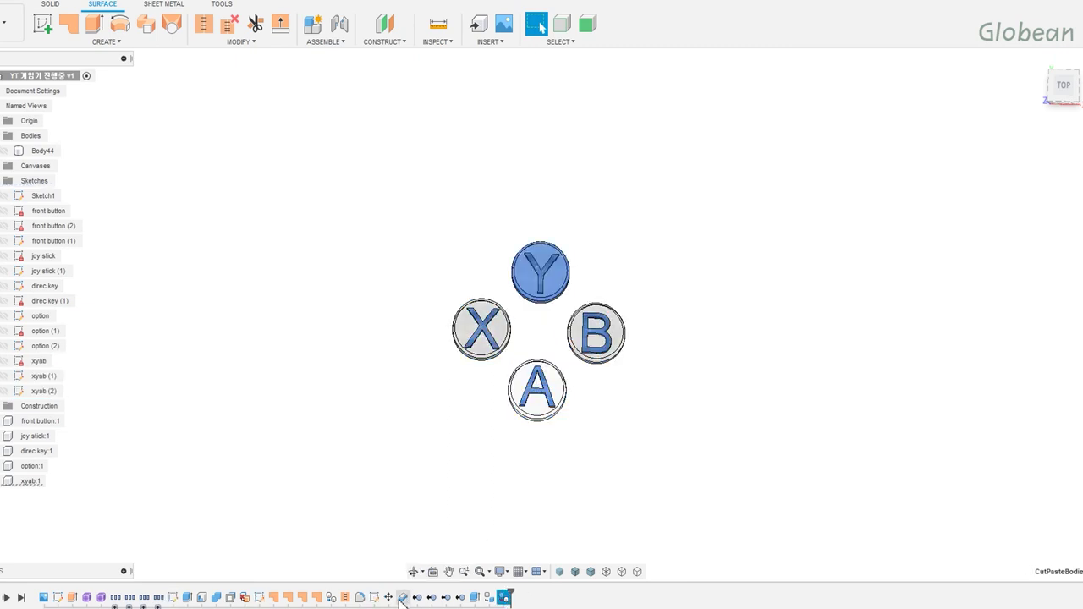
Group the button steps in the timeline and make Body44 visible again.
{"action": "left_click", "coordinate": [184, 598]}
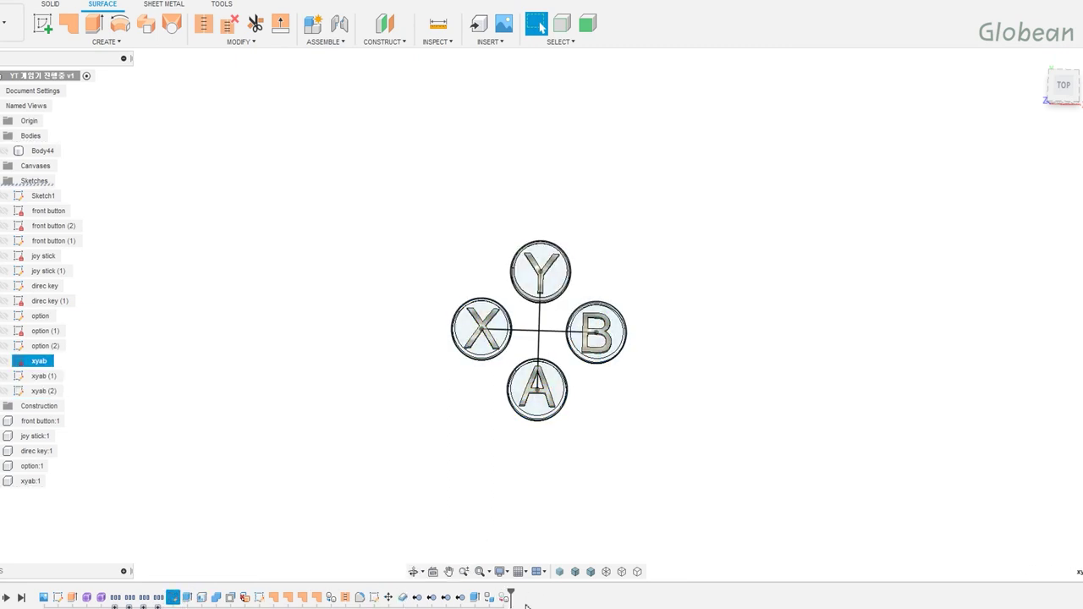
{"action": "left_click", "coordinate": [502, 598], "text": "shift"}
{"action": "right_click", "coordinate": [502, 598]}
{"action": "left_click", "coordinate": [532, 529]}
{"action": "right_click", "coordinate": [174, 598]}
{"action": "left_click", "coordinate": [200, 530]}
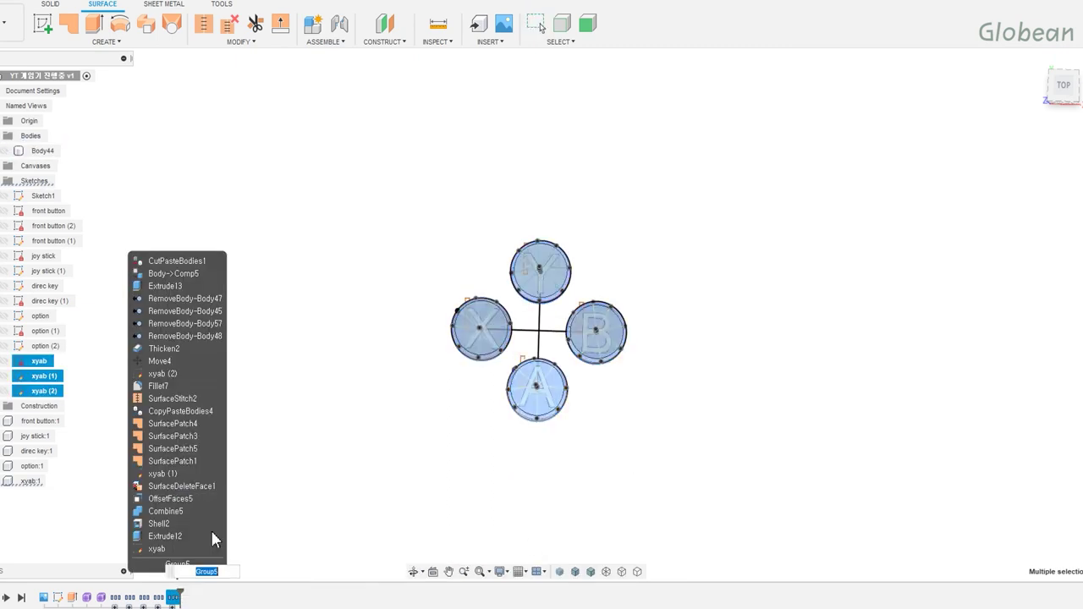
{"action": "left_click", "coordinate": [290, 499]}
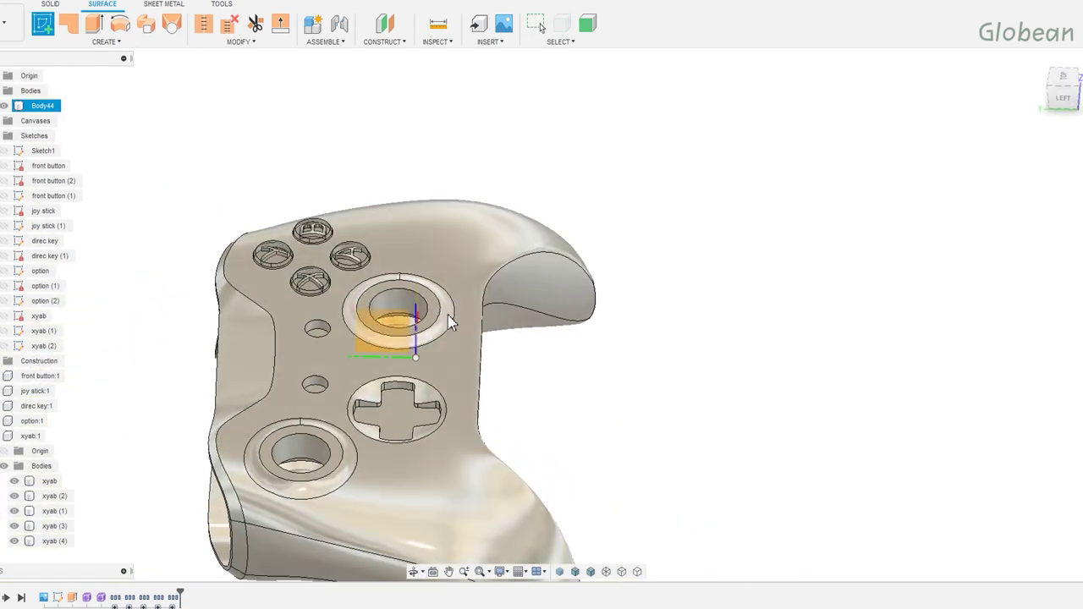
Sketch on the side plane, intersecting the controller's left side face into a line.
{"action": "left_click", "coordinate": [448, 323]}
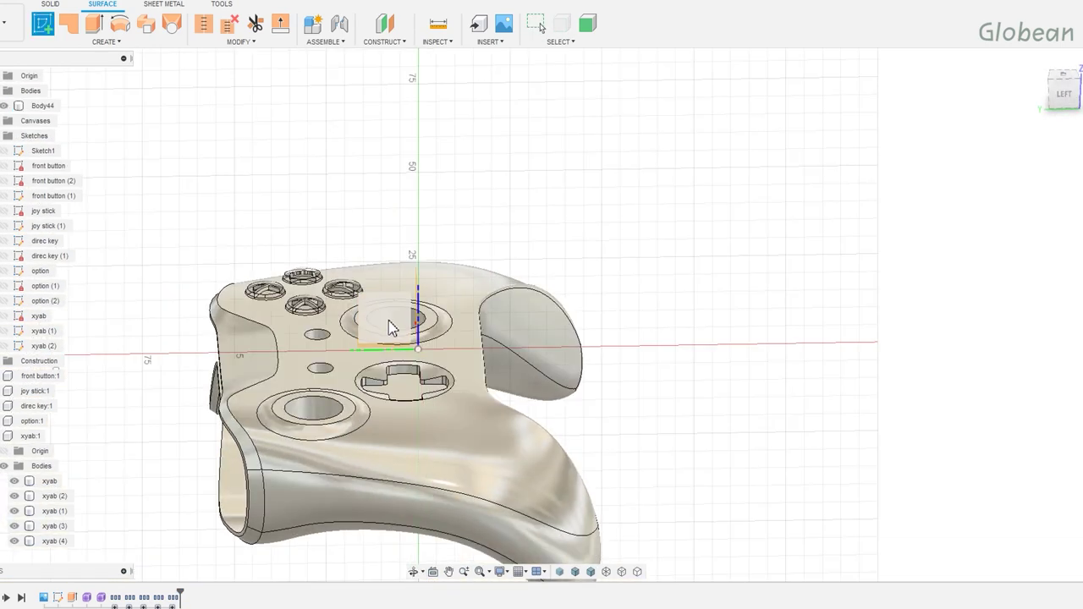
{"action": "left_click", "coordinate": [83, 41]}
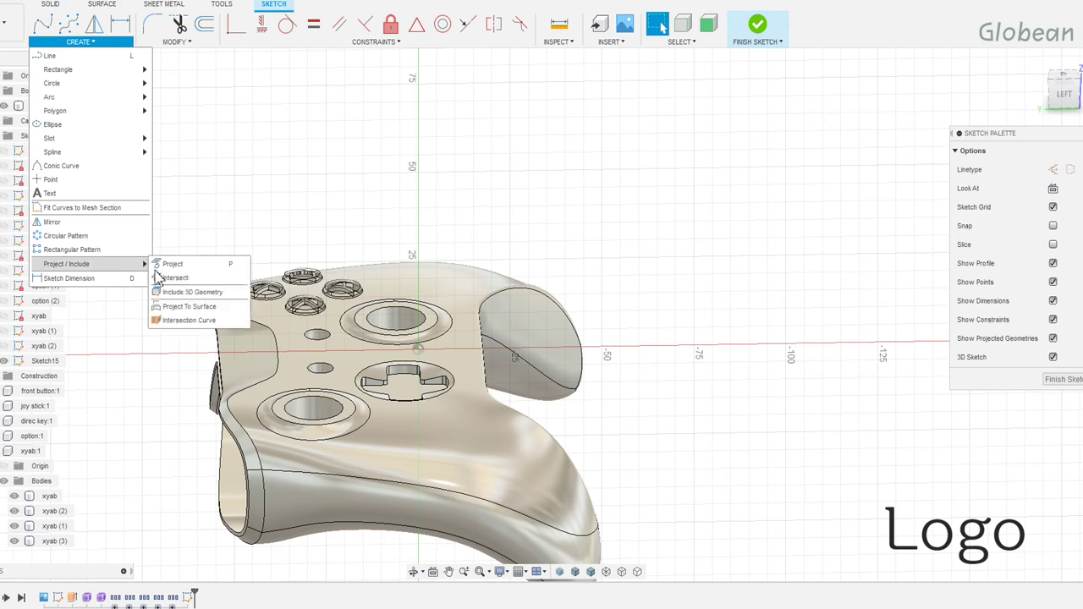
{"action": "left_click", "coordinate": [182, 281]}
{"action": "scroll", "coordinate": [237, 381], "scroll_direction": "up", "scroll_amount": 2}
{"action": "scroll", "coordinate": [237, 381], "scroll_direction": "up", "scroll_amount": 1}
{"action": "left_click", "coordinate": [280, 370]}
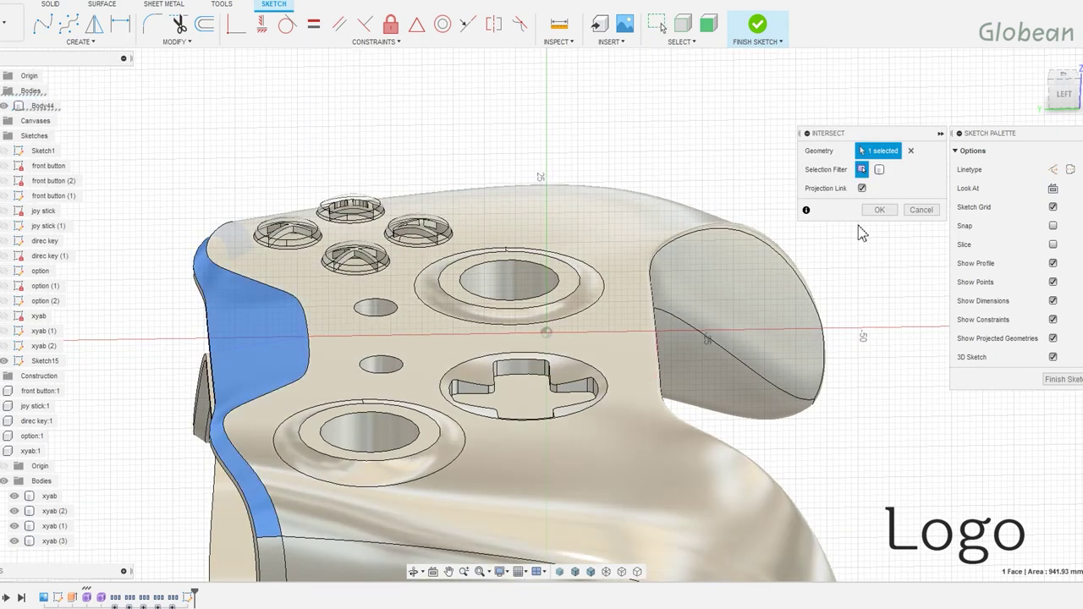
{"action": "left_click", "coordinate": [880, 210]}
{"action": "left_click", "coordinate": [773, 32]}
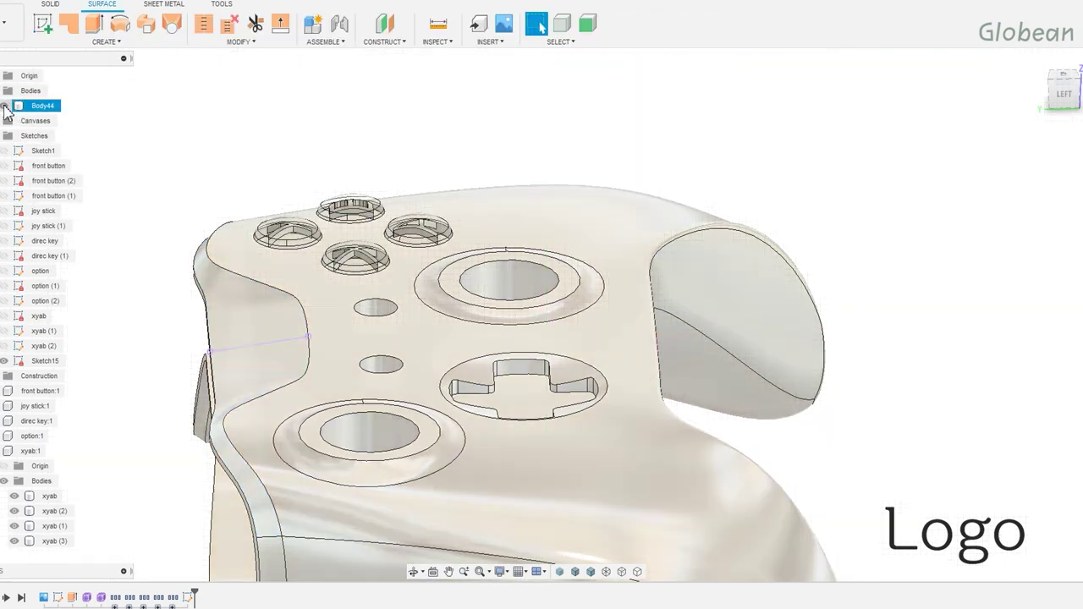
Hide the controller and extrude the intersection line symmetrically 10.87 mm into a slab.
{"action": "left_click", "coordinate": [4, 105]}
{"action": "key", "text": "e"}
{"action": "left_click_drag", "start_coordinate": [259, 339], "coordinate": [256, 315]}
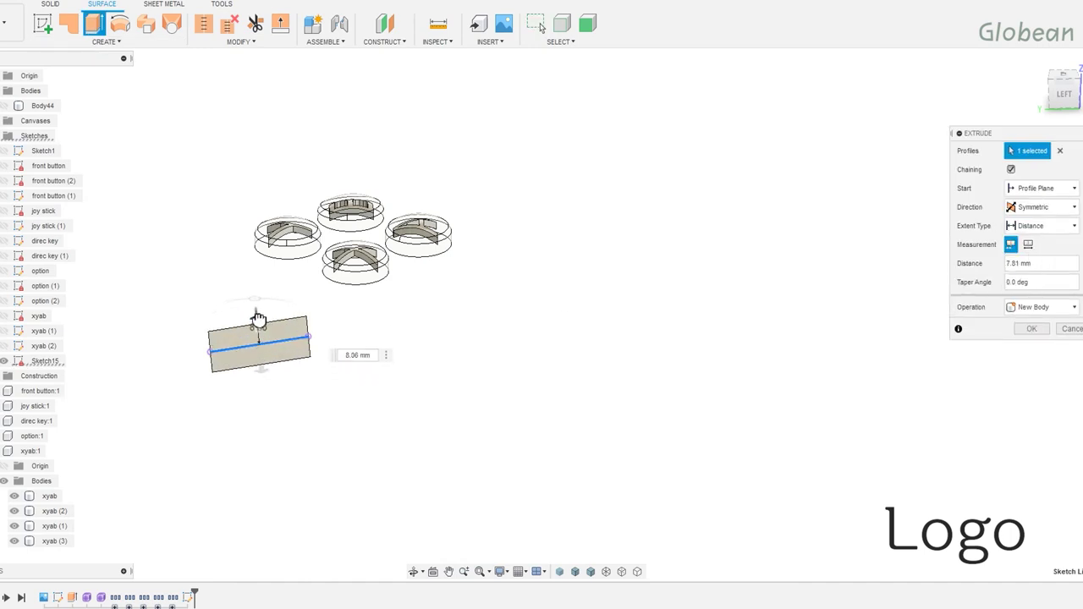
{"action": "left_click", "coordinate": [1032, 329]}
Add a zero-offset construction plane on the slab face and start Sketch16 on it.
{"action": "left_click", "coordinate": [385, 28]}
{"action": "left_click", "coordinate": [301, 343]}
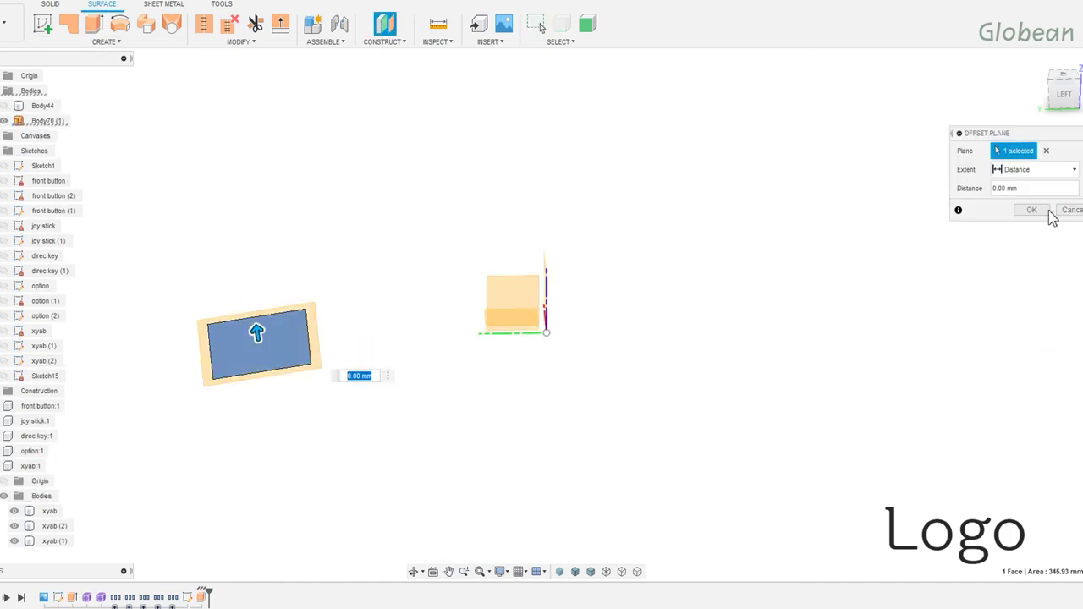
{"action": "left_click", "coordinate": [1052, 217]}
{"action": "left_click", "coordinate": [288, 338]}
{"action": "middle_click_drag", "start_coordinate": [373, 240], "coordinate": [415, 248], "text": "shift"}
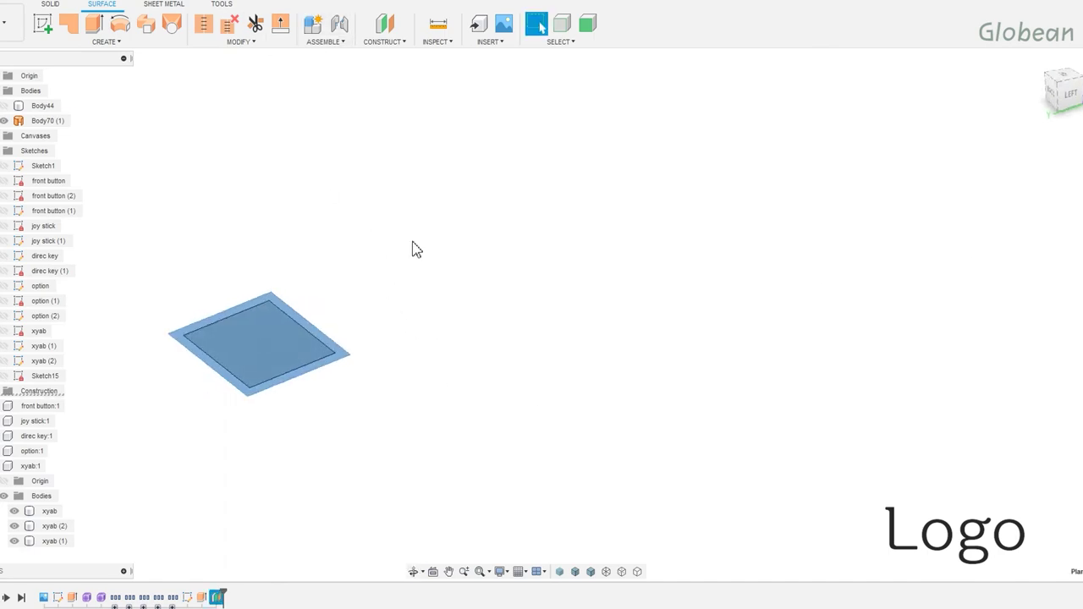
{"action": "left_click", "coordinate": [42, 24]}
Draw a 12 mm diameter circle at the sketch origin.
{"action": "left_click", "coordinate": [1064, 78]}
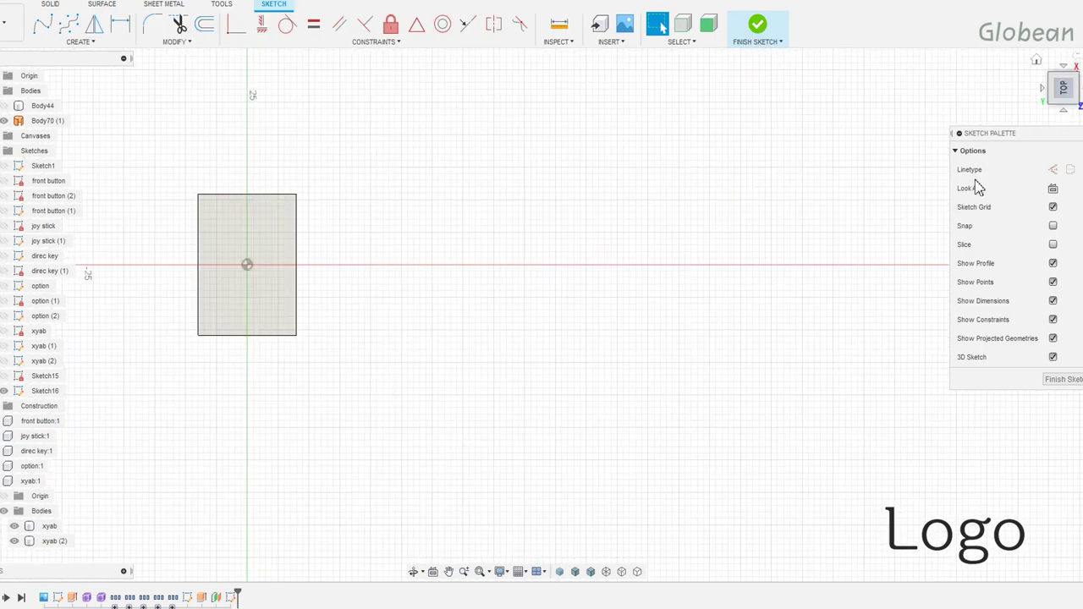
{"action": "left_click", "coordinate": [1078, 61]}
{"action": "middle_click_drag", "start_coordinate": [564, 438], "coordinate": [563, 242]}
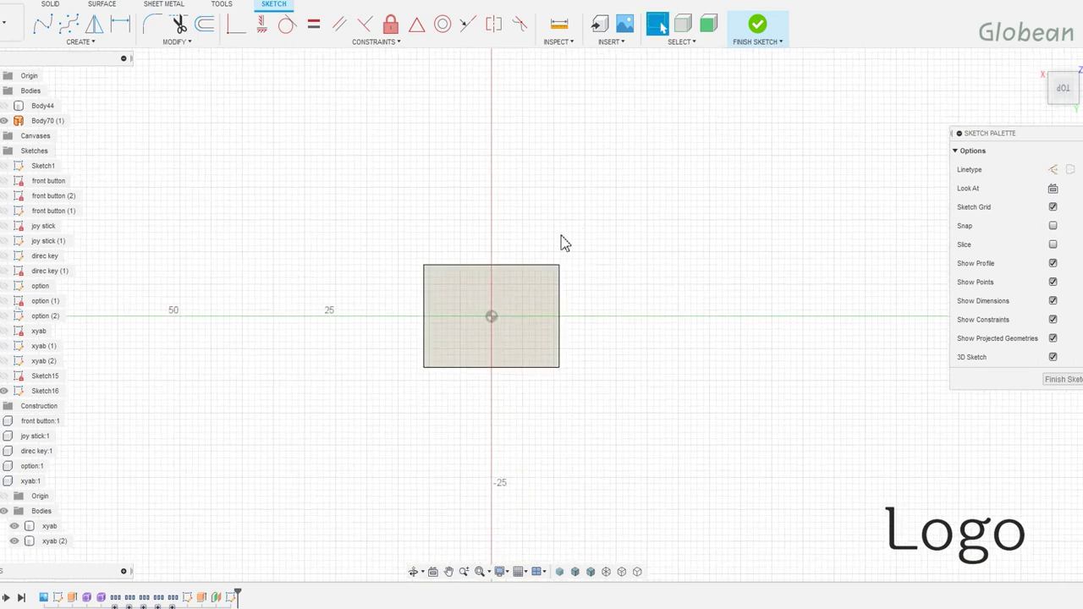
{"action": "scroll", "coordinate": [563, 254], "scroll_direction": "up", "scroll_amount": 2}
{"action": "scroll", "coordinate": [558, 305], "scroll_direction": "up", "scroll_amount": 2}
{"action": "key", "text": "c"}
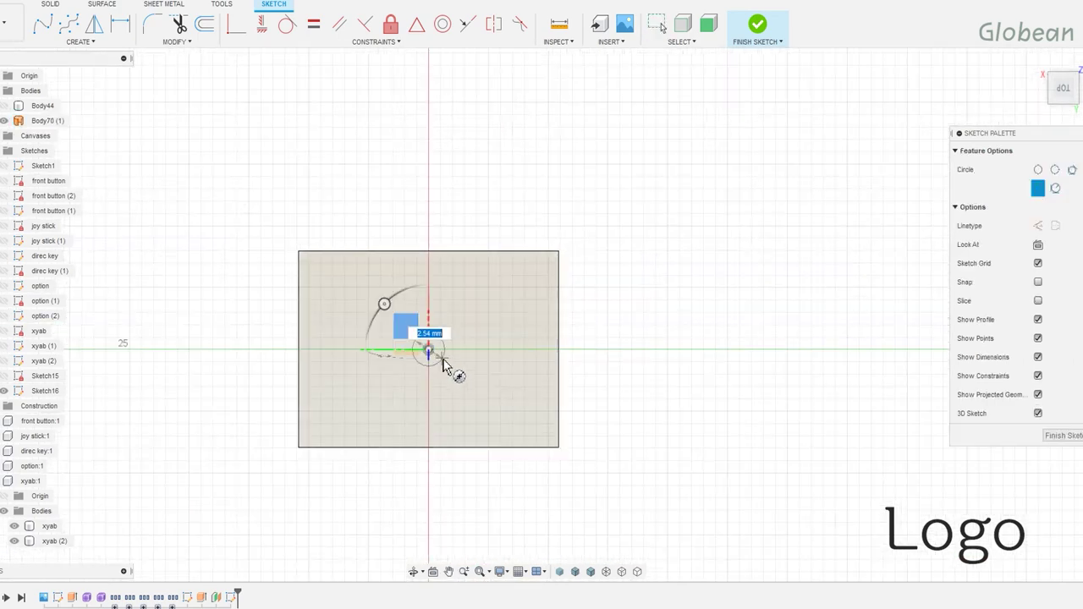
{"action": "left_click", "coordinate": [470, 422]}
{"action": "key", "text": "d"}
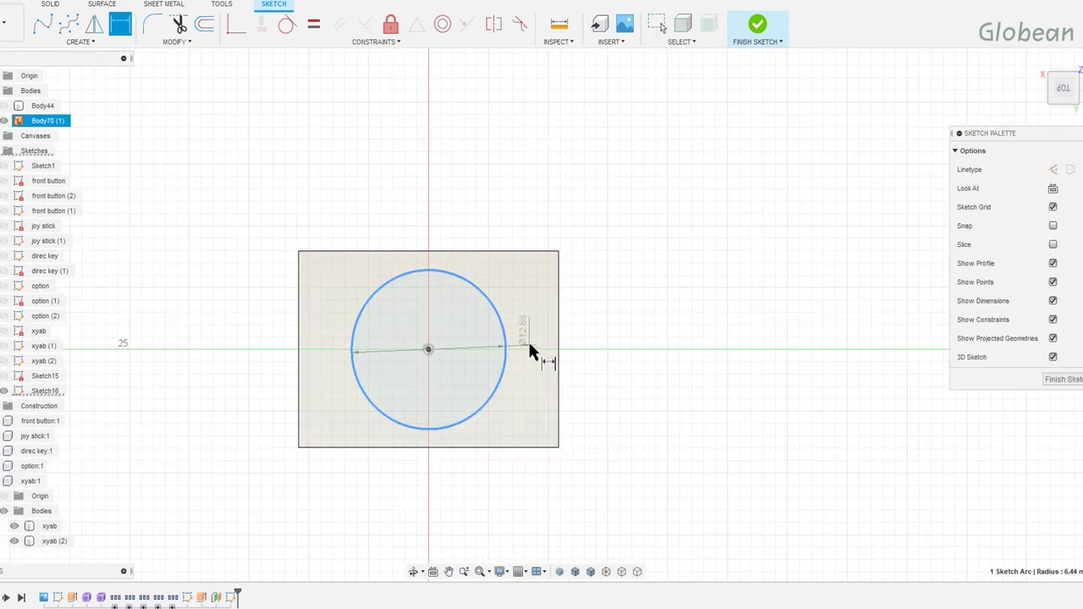
{"action": "left_click", "coordinate": [528, 340]}
{"action": "left_click", "coordinate": [520, 339]}
{"action": "type", "text": "12"}
{"action": "key", "text": "Return"}
Draw a three-point spline curve and rotate it into position inside the circle.
{"action": "left_click", "coordinate": [66, 27]}
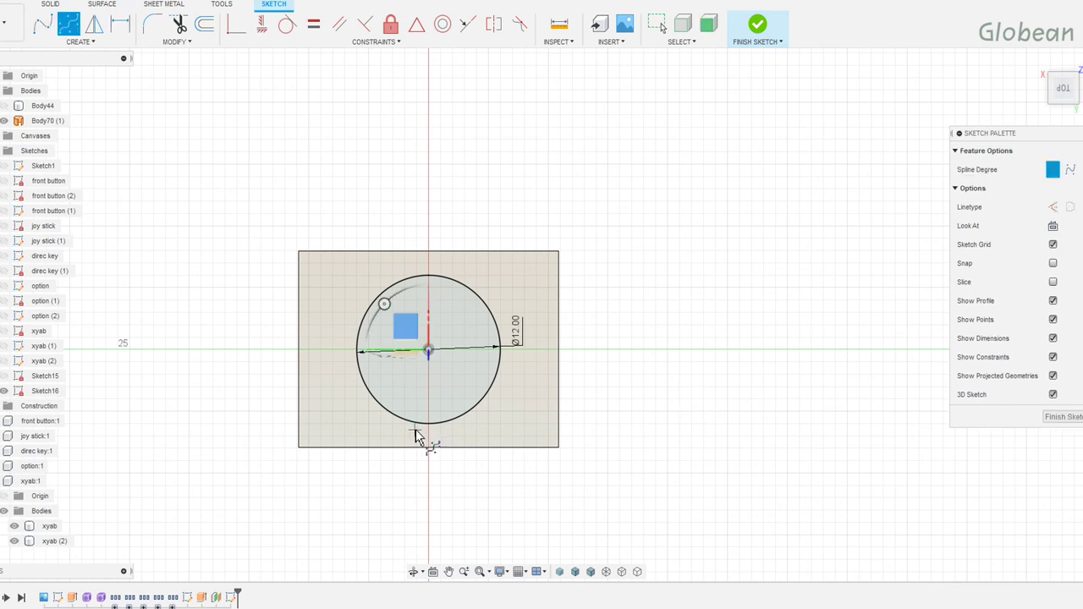
{"action": "left_click", "coordinate": [347, 370]}
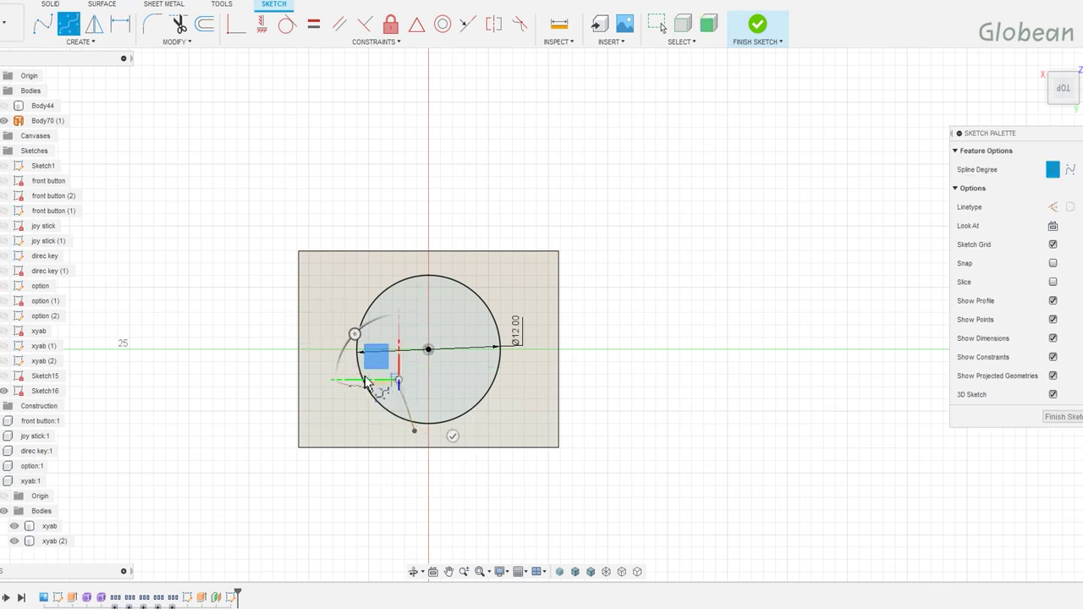
{"action": "left_click", "coordinate": [389, 315]}
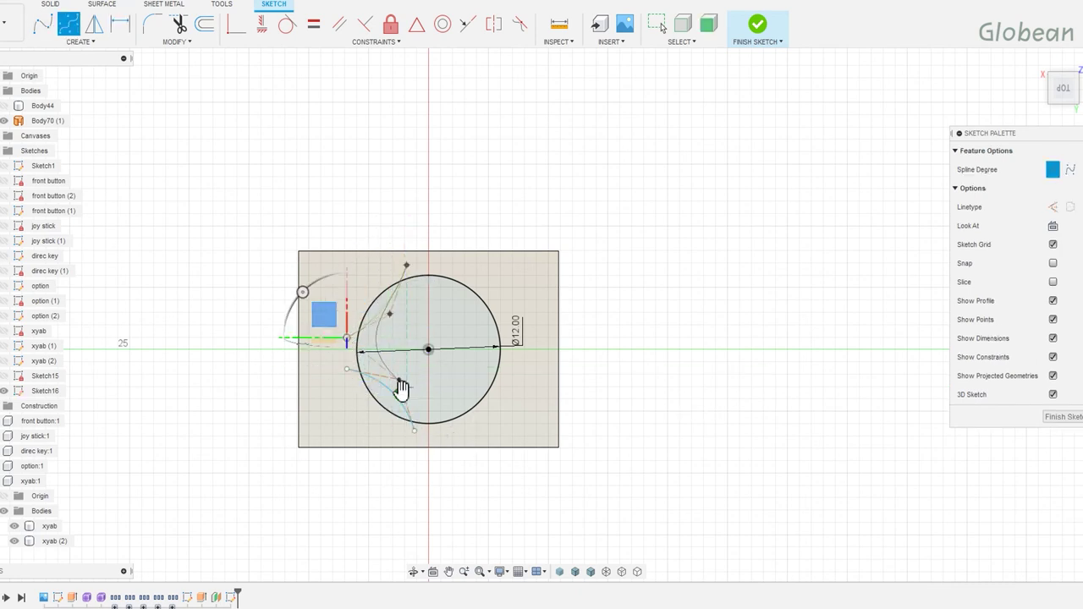
{"action": "double_click", "coordinate": [419, 268]}
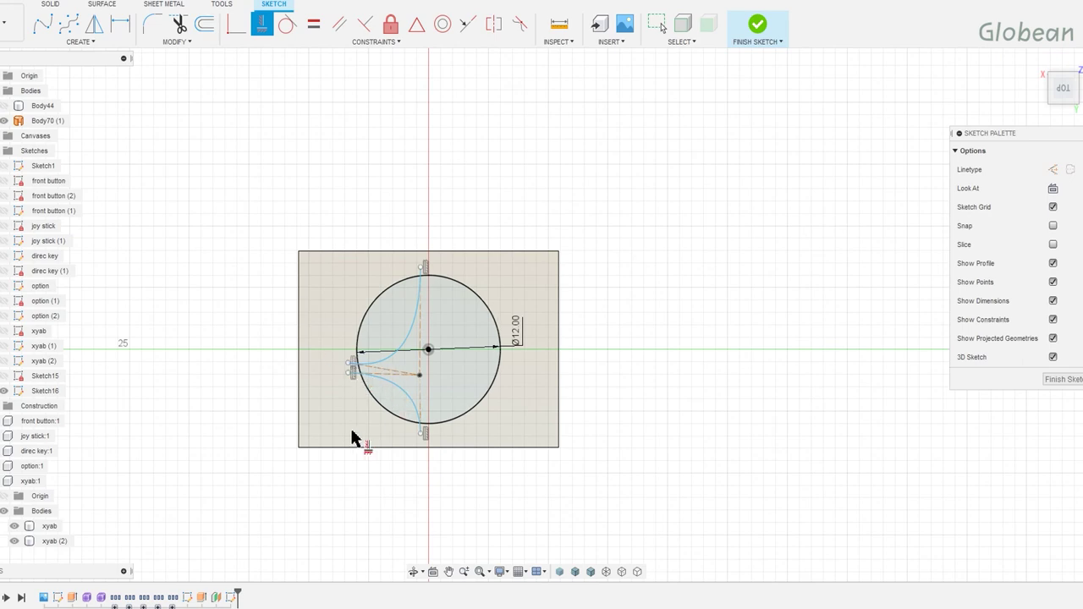
{"action": "key", "text": "m"}
{"action": "mouse_move", "coordinate": [433, 290]}
{"action": "left_mouse_down"}
{"action": "mouse_move", "coordinate": [433, 254]}
{"action": "mouse_move", "coordinate": [474, 379]}
{"action": "left_mouse_up"}
{"action": "key", "text": "Return"}
Mirror the curves about the vertical centre line and finish the logo sketch.
{"action": "scroll", "coordinate": [436, 312], "scroll_direction": "up", "scroll_amount": 5}
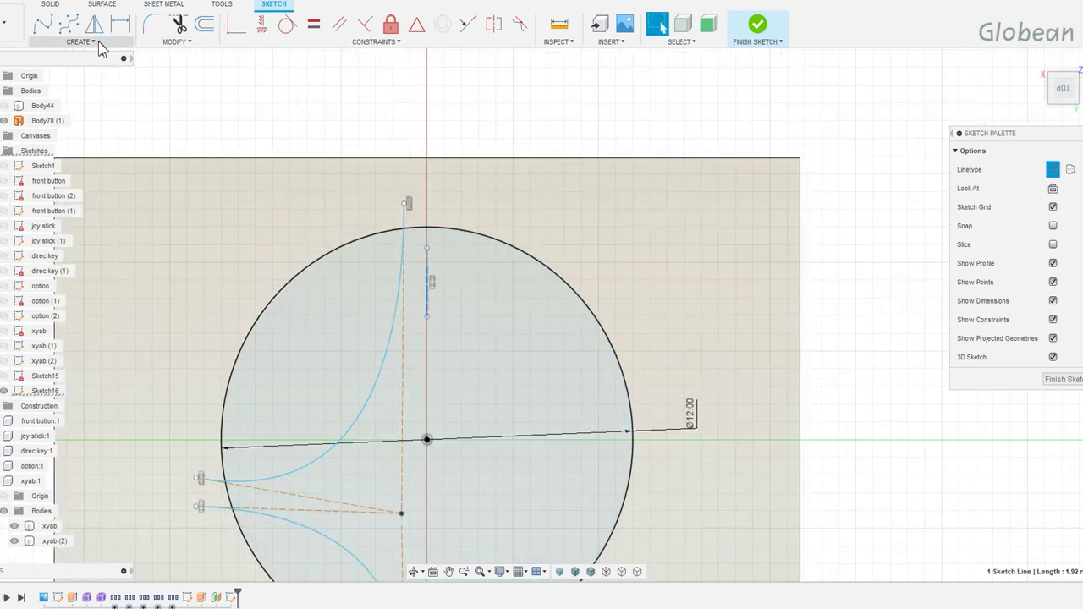
{"action": "left_click", "coordinate": [94, 25]}
{"action": "scroll", "coordinate": [488, 323], "scroll_direction": "down", "scroll_amount": 3}
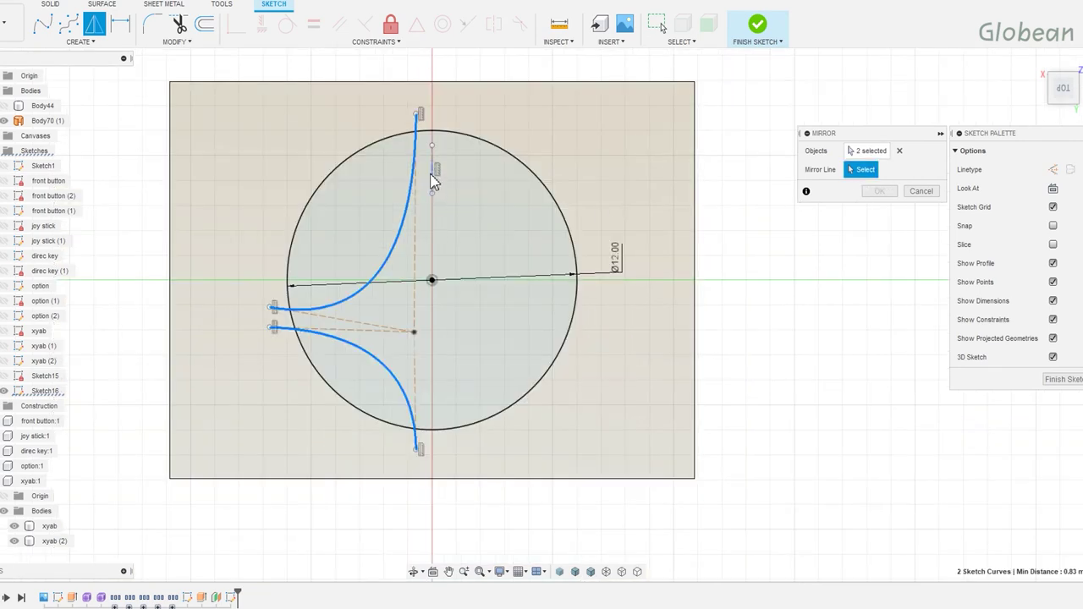
{"action": "left_click", "coordinate": [432, 178]}
{"action": "left_click", "coordinate": [880, 191]}
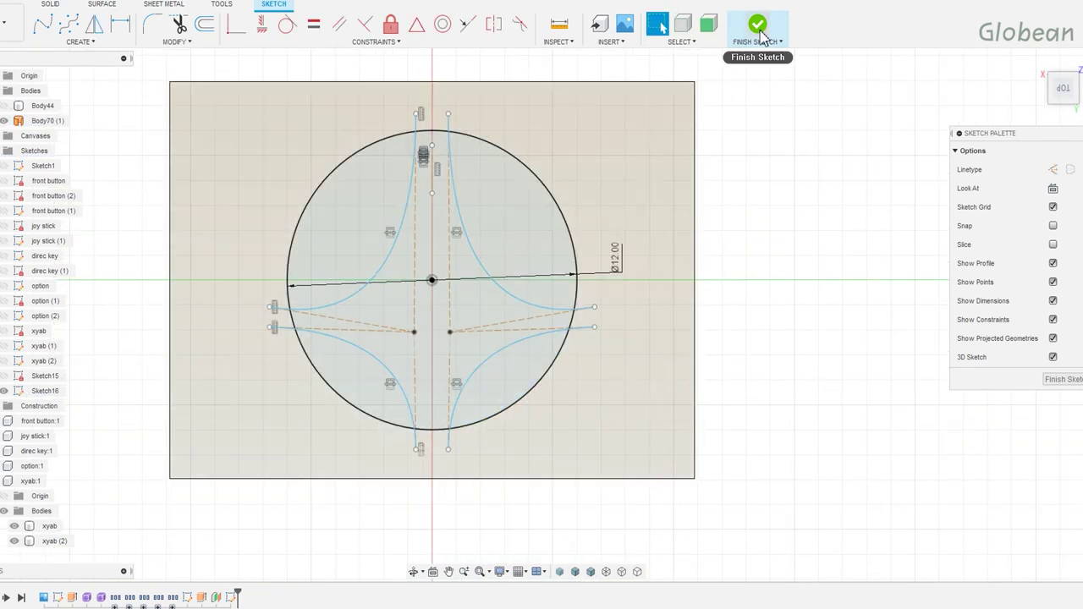
{"action": "left_click", "coordinate": [757, 25]}
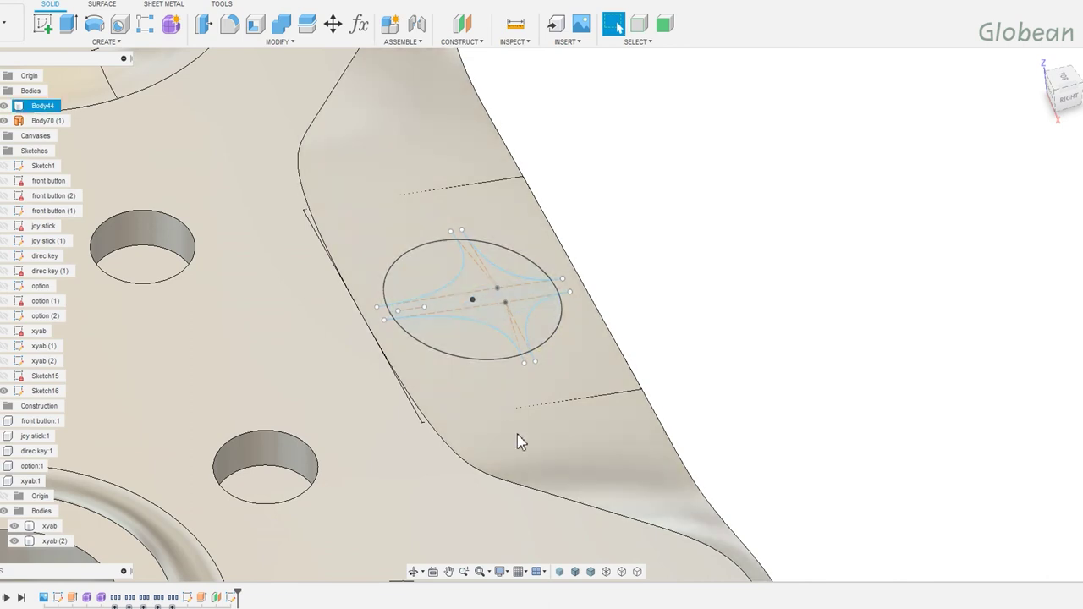
Cut the circle's profiles 1 mm symmetrically into the controller side, then inspect the recess.
{"action": "key", "text": "e"}
{"action": "left_click", "coordinate": [485, 283]}
{"action": "left_click", "coordinate": [533, 305]}
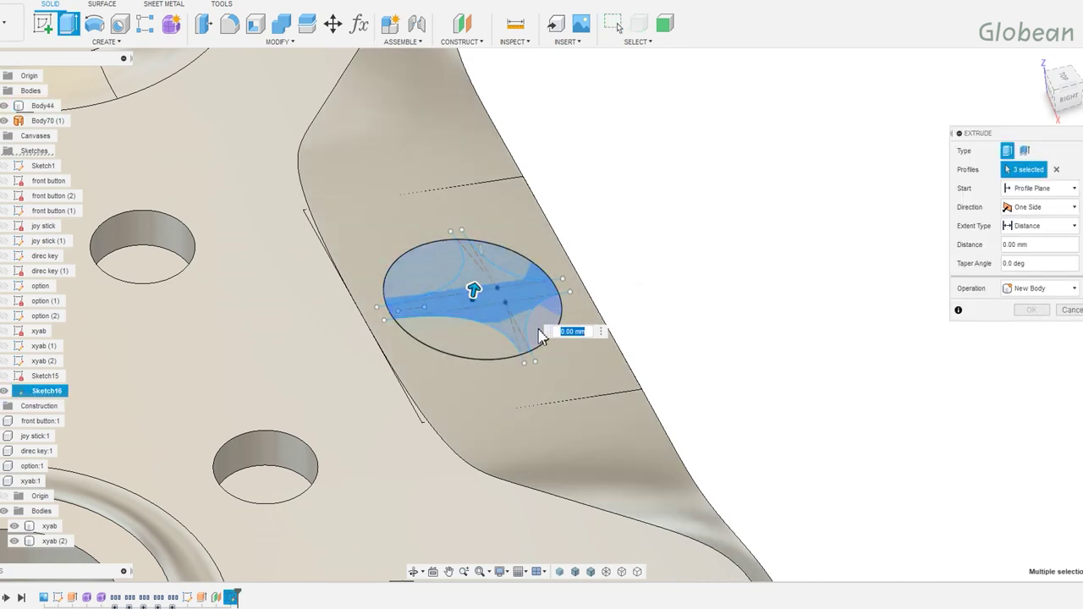
{"action": "left_click", "coordinate": [440, 325]}
{"action": "left_click", "coordinate": [508, 330]}
{"action": "left_click_drag", "start_coordinate": [462, 329], "coordinate": [465, 320]}
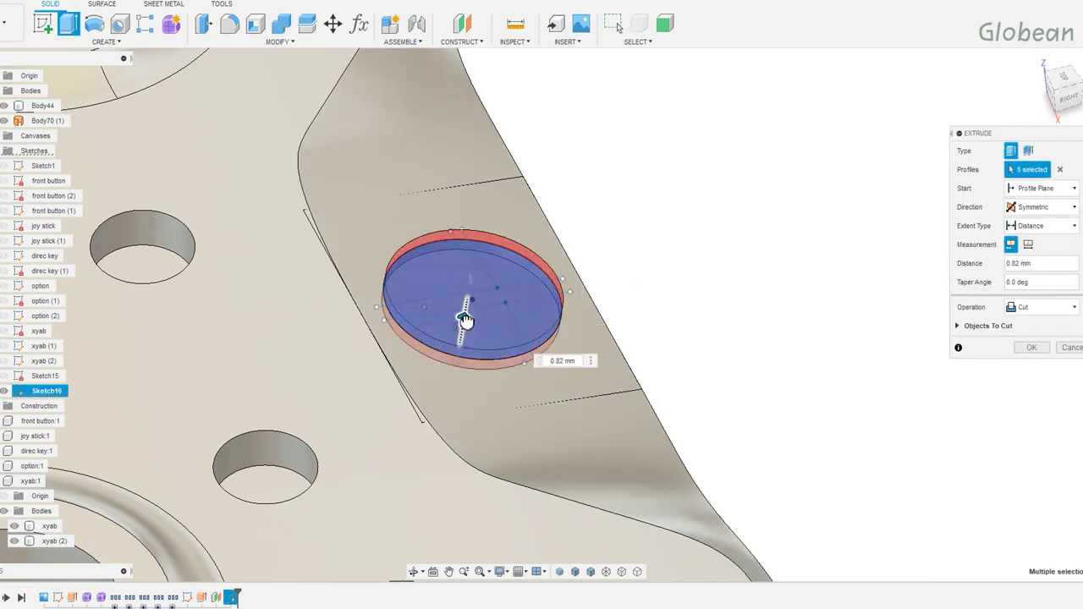
{"action": "type", "text": "1"}
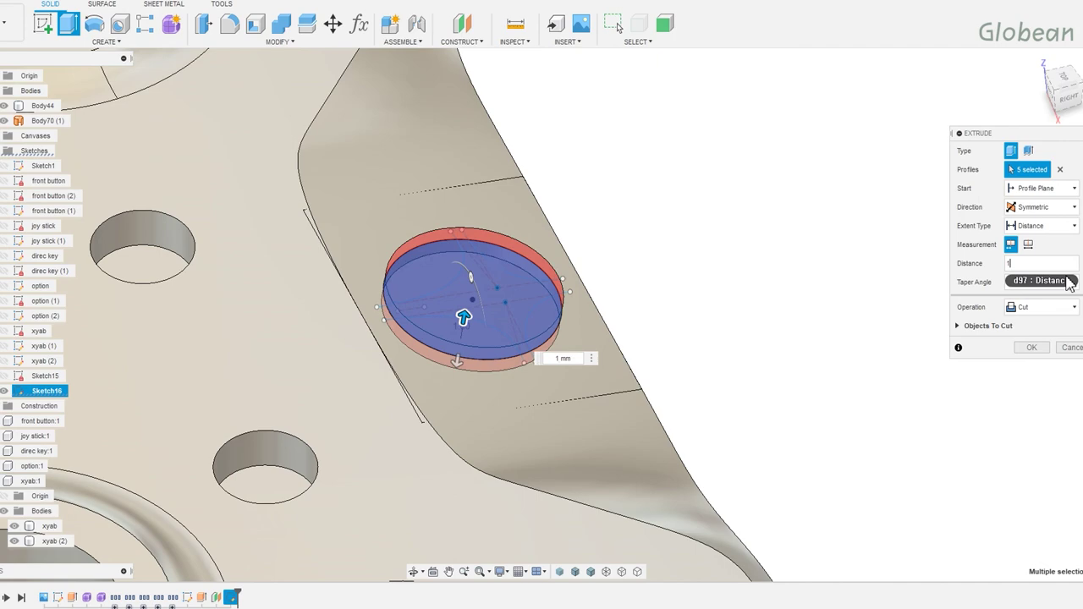
{"action": "key", "text": "Return"}
{"action": "middle_click_drag", "start_coordinate": [984, 308], "coordinate": [747, 341], "text": "shift"}
{"action": "scroll", "coordinate": [483, 381], "scroll_direction": "down", "scroll_amount": 3}
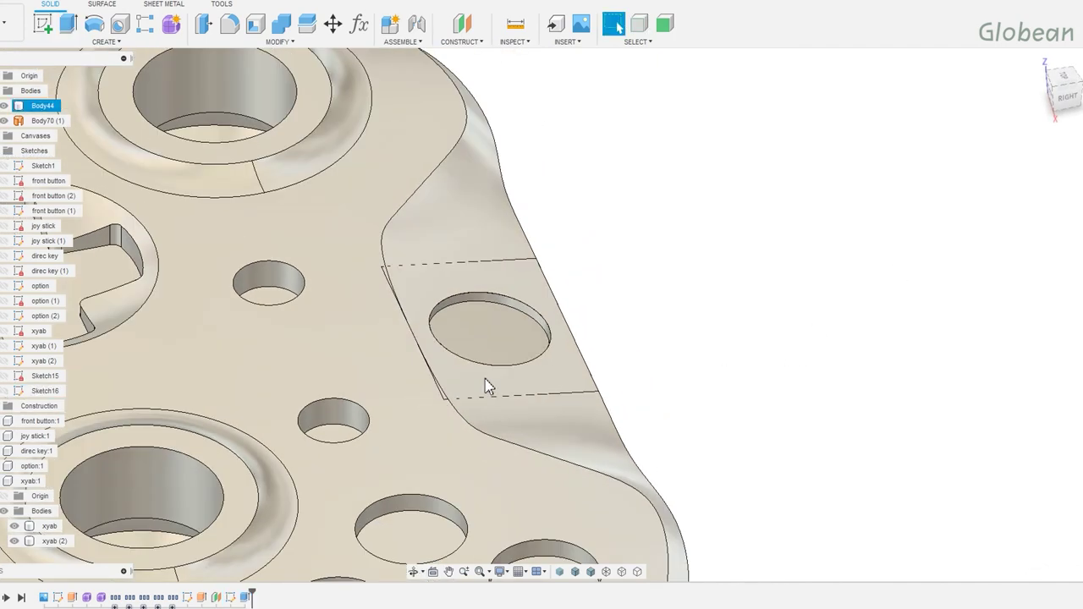
{"action": "left_click", "coordinate": [1038, 63]}
{"action": "left_click", "coordinate": [7, 107]}
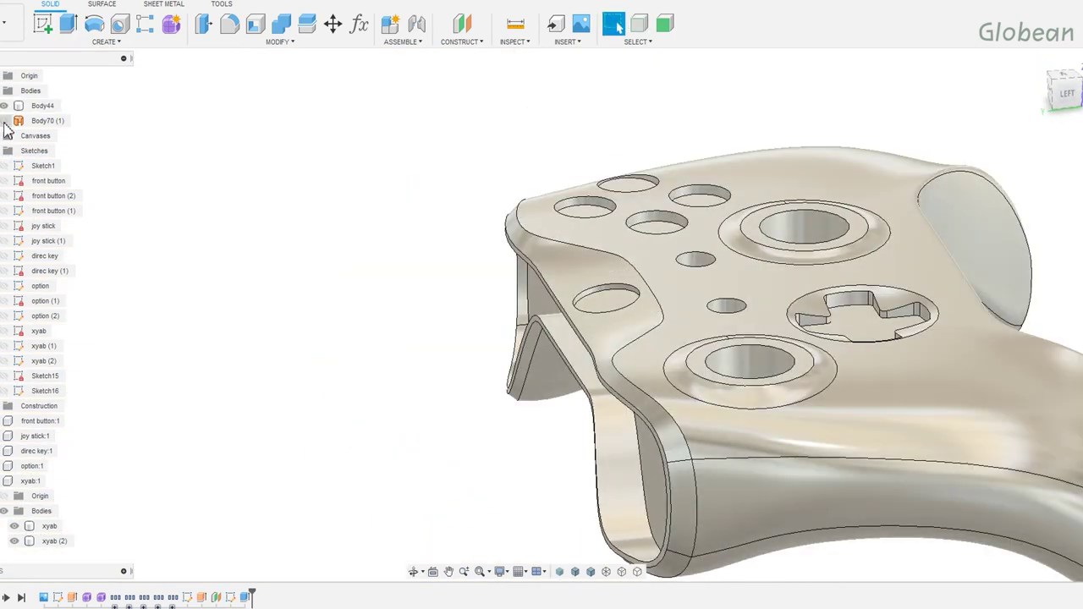
Remove Body70 (1) and intersect the hole's wall and bottom into a new sketch.
{"action": "right_click", "coordinate": [37, 127]}
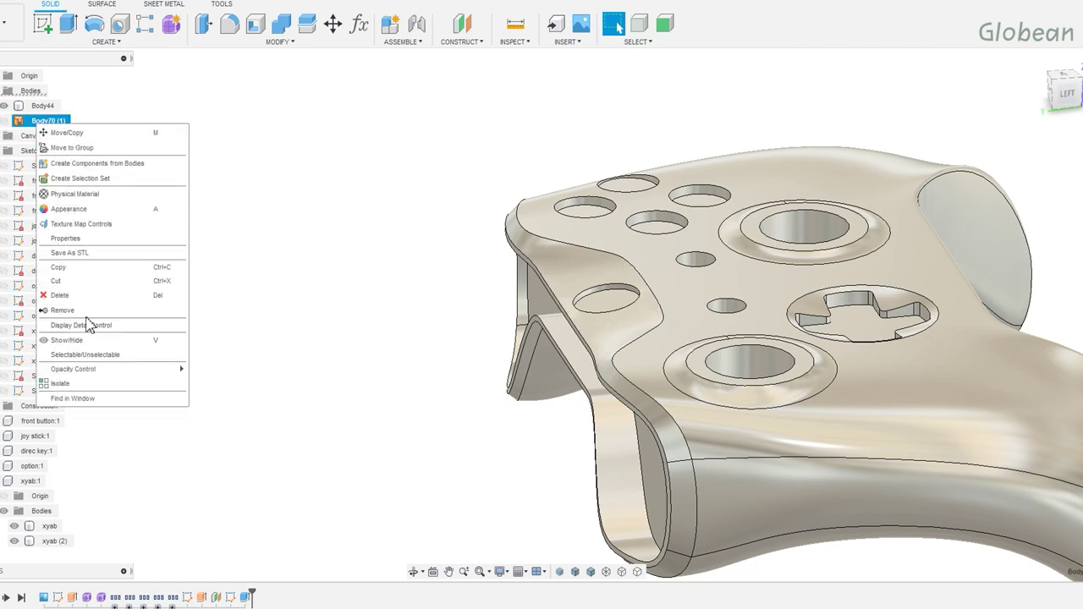
{"action": "left_click", "coordinate": [145, 322]}
{"action": "key", "text": "s"}
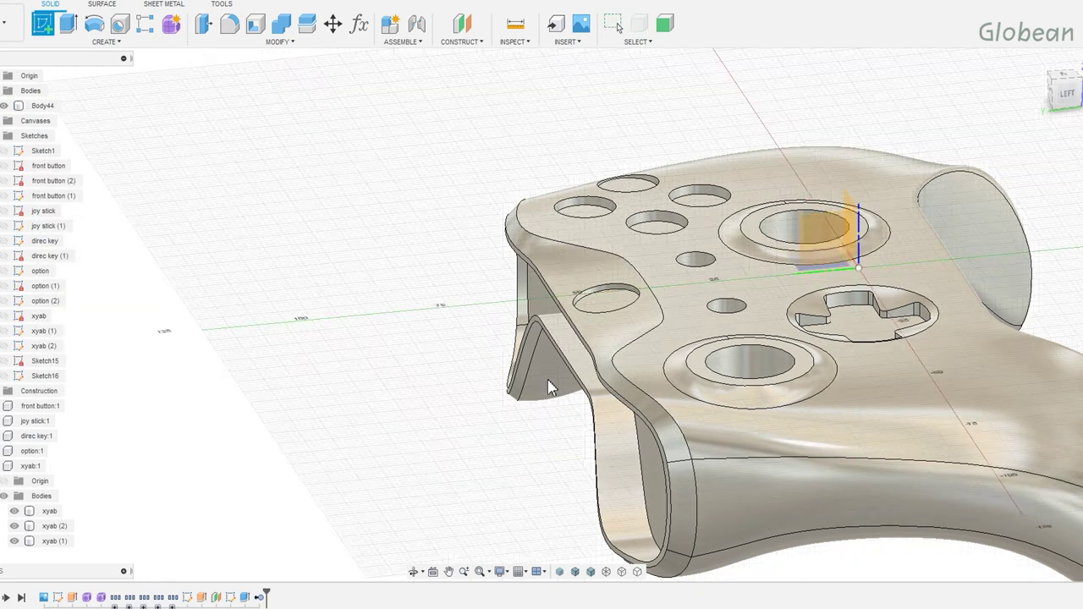
{"action": "left_click", "coordinate": [815, 248]}
{"action": "left_click", "coordinate": [81, 41]}
{"action": "mouse_move", "coordinate": [66, 264]}
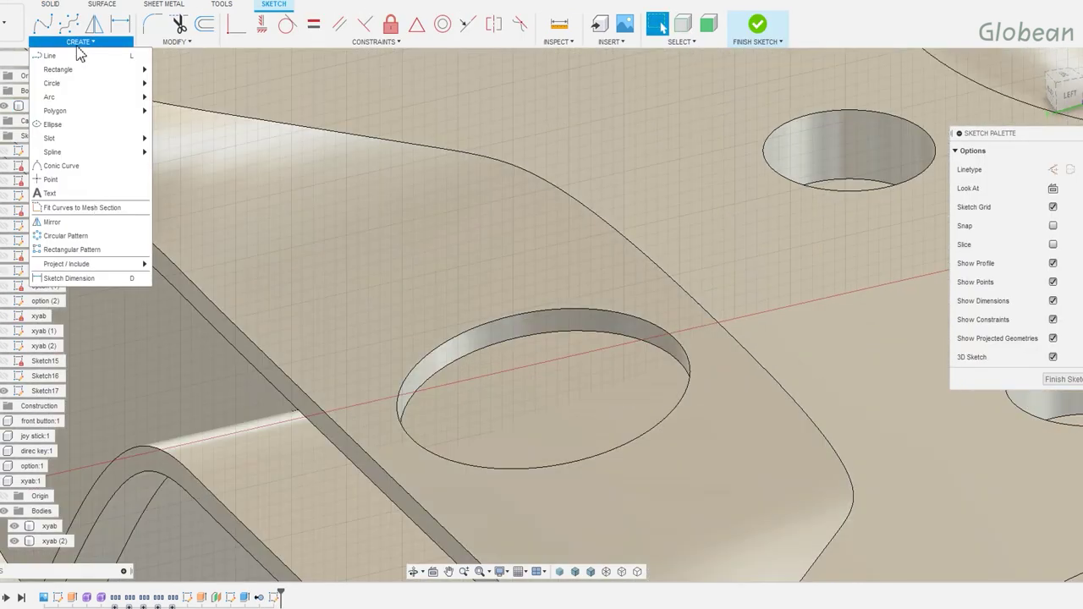
{"action": "left_click", "coordinate": [237, 274]}
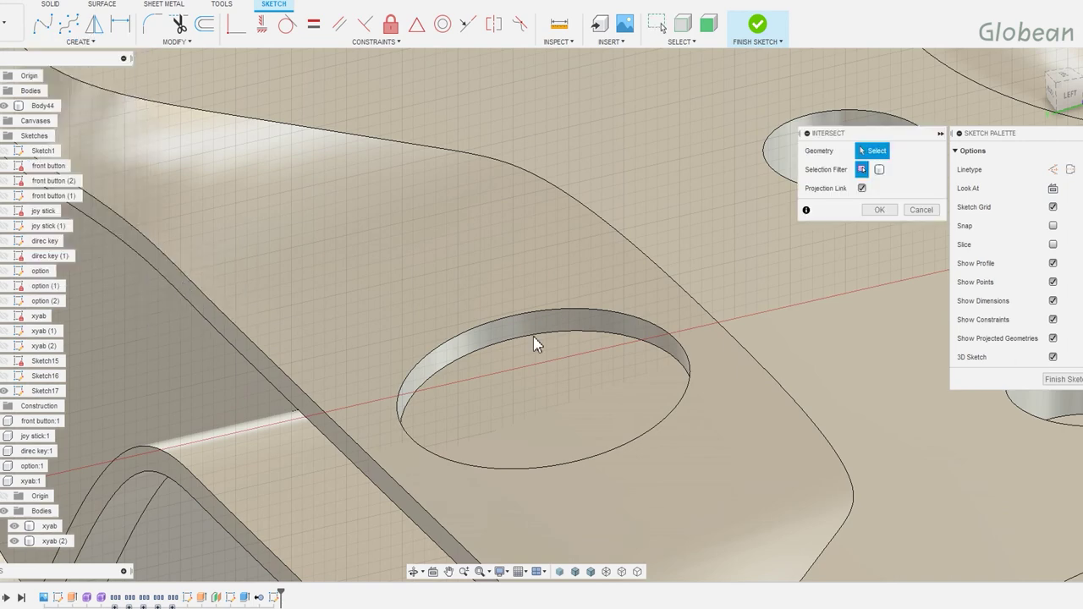
{"action": "left_click", "coordinate": [674, 358]}
{"action": "left_click", "coordinate": [634, 423]}
{"action": "left_click", "coordinate": [879, 210]}
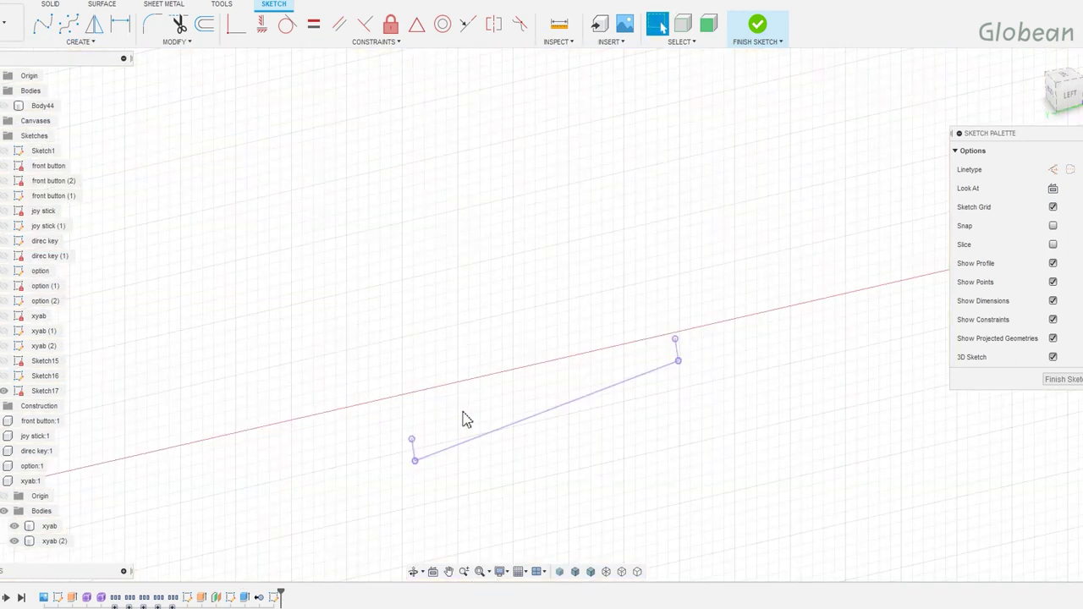
Offset the intersected base line 1 mm and draw a vertical centre line.
{"action": "key", "text": "o"}
{"action": "left_click", "coordinate": [320, 288]}
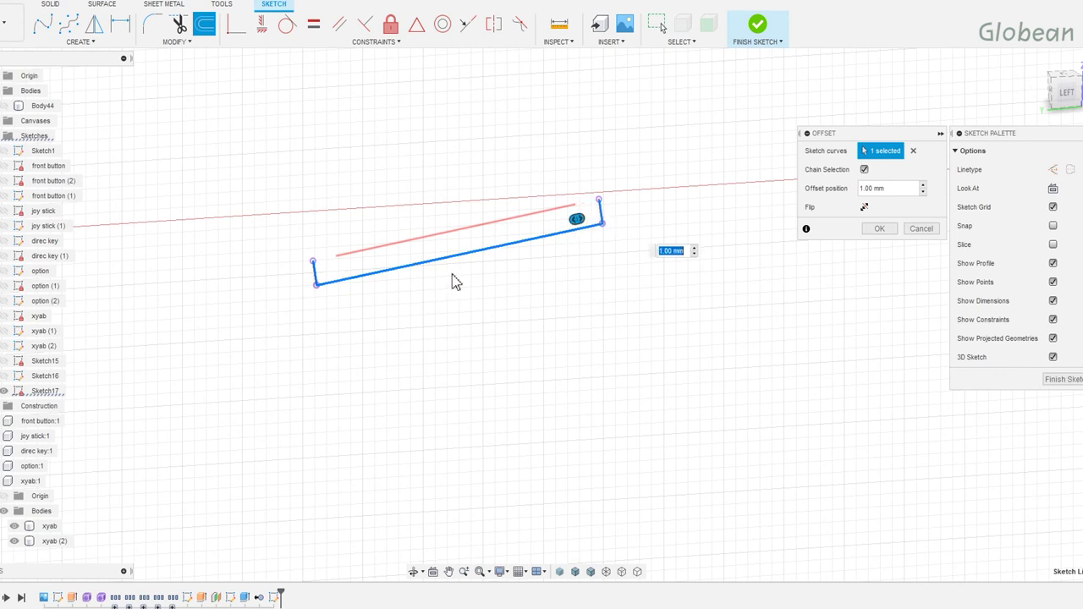
{"action": "left_click", "coordinate": [880, 229]}
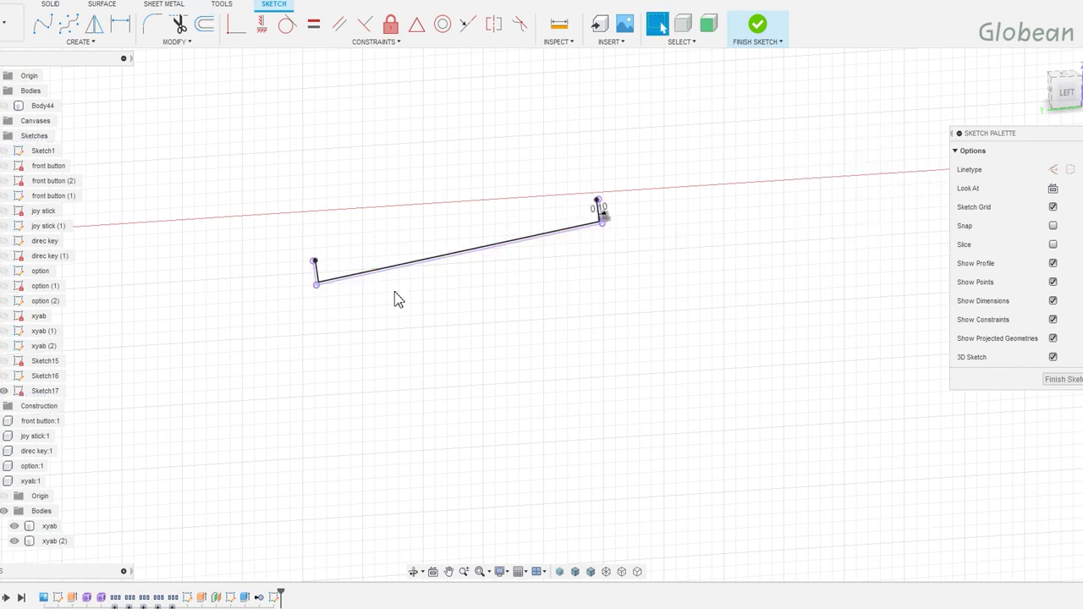
{"action": "scroll", "coordinate": [356, 290], "scroll_direction": "up", "scroll_amount": 2}
{"action": "left_click", "coordinate": [625, 334]}
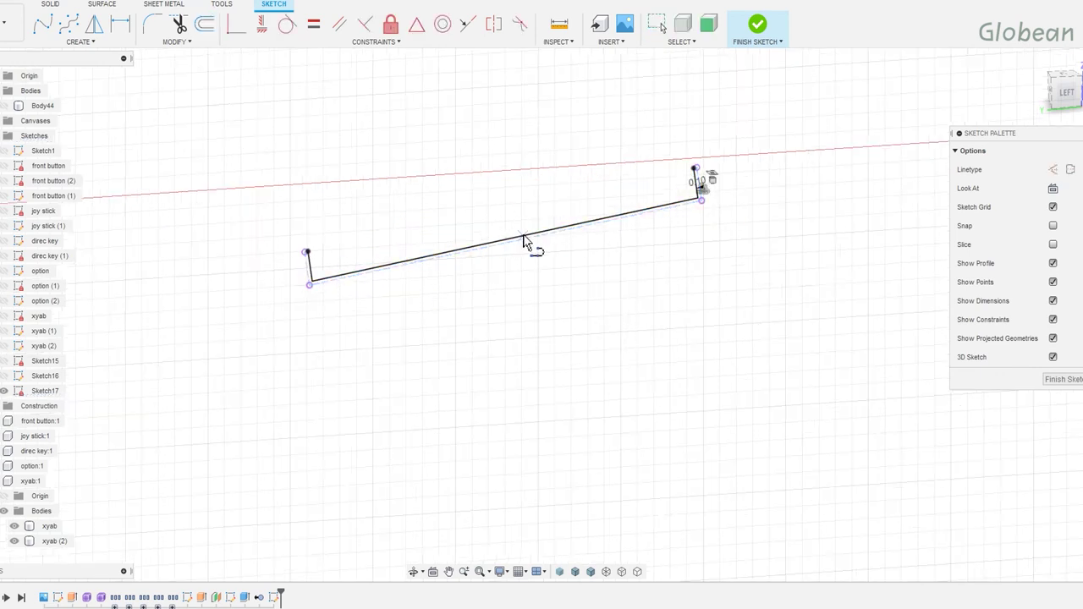
{"action": "left_click", "coordinate": [489, 127]}
{"action": "key", "text": "Escape"}
Cap the profile with a three-point arc of radius 26 mm and finish Sketch17.
{"action": "left_click", "coordinate": [81, 41]}
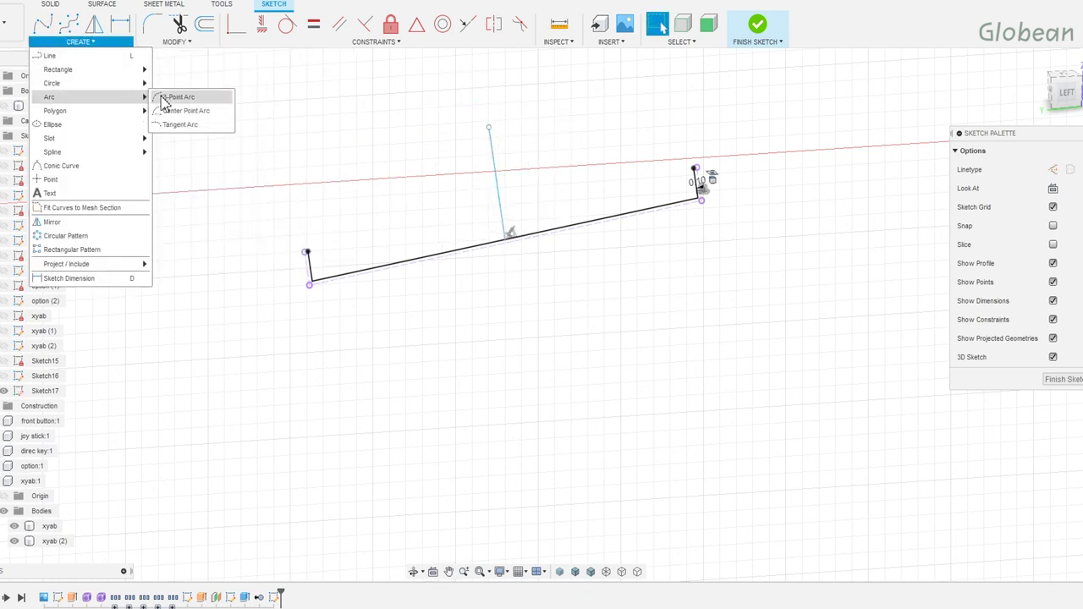
{"action": "left_click", "coordinate": [182, 97]}
{"action": "left_click", "coordinate": [307, 252]}
{"action": "left_click", "coordinate": [694, 168]}
{"action": "left_click", "coordinate": [491, 129]}
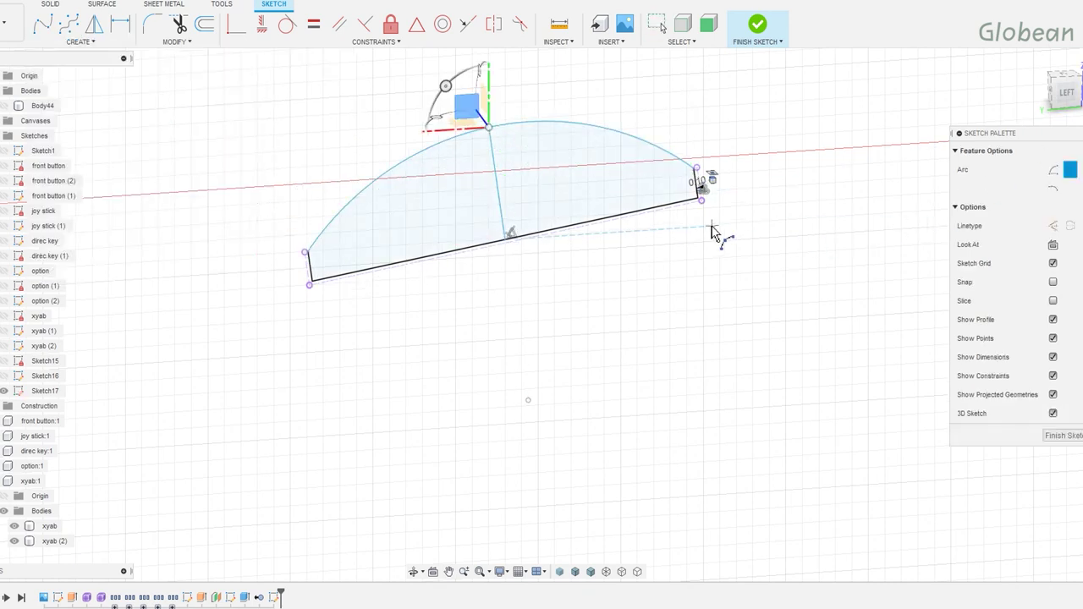
{"action": "key", "text": "d"}
{"action": "left_click", "coordinate": [593, 127]}
{"action": "left_click", "coordinate": [597, 100]}
{"action": "type", "text": "26"}
{"action": "key", "text": "Return"}
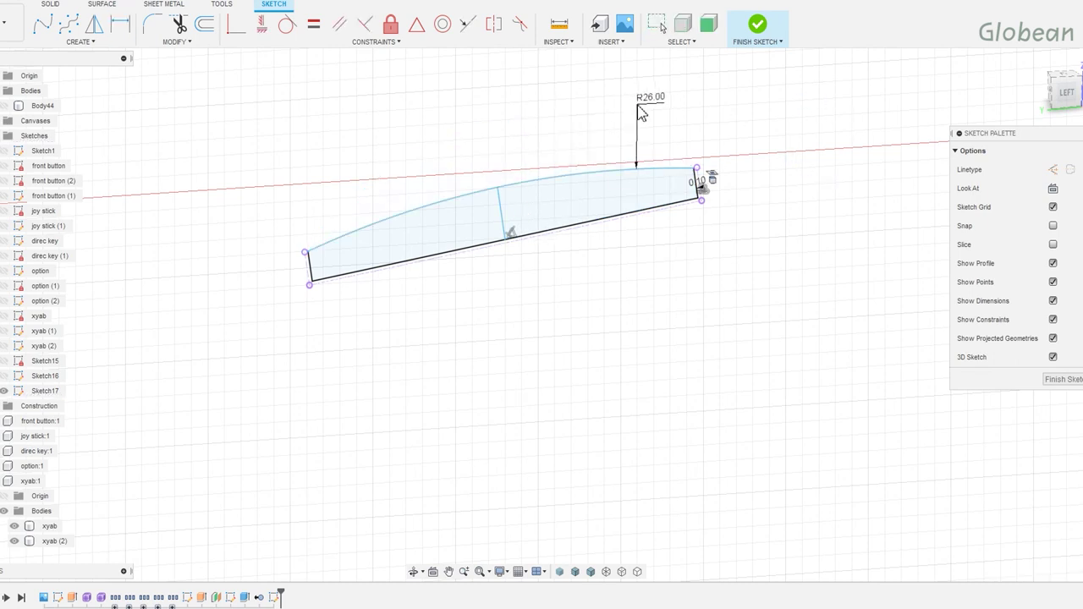
{"action": "left_click", "coordinate": [757, 25]}
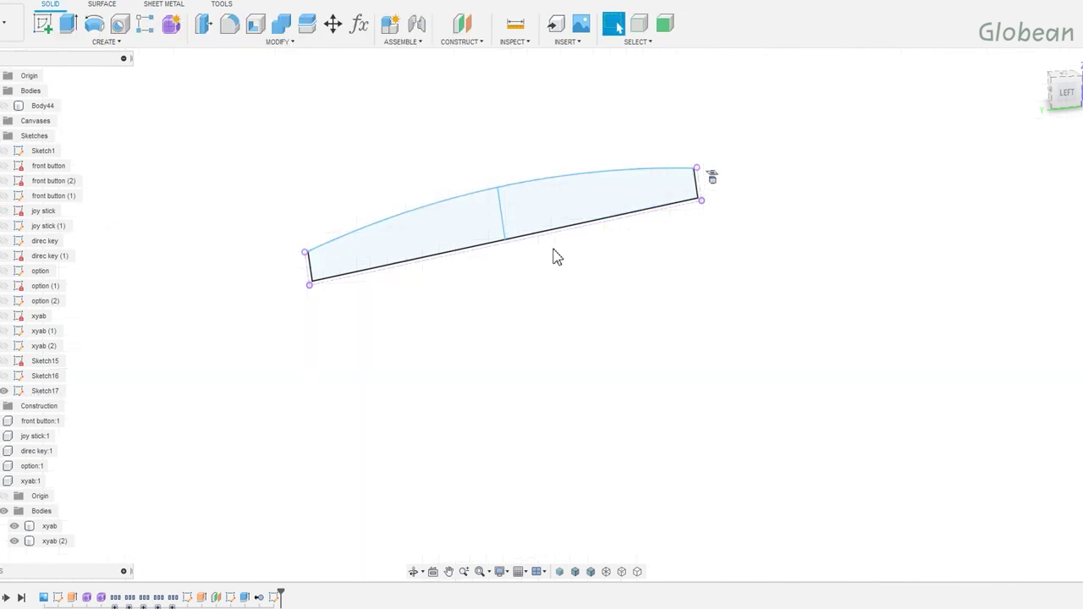
Revolve the dome profile around the centre line and show the Sketch16 curves.
{"action": "left_click", "coordinate": [96, 29]}
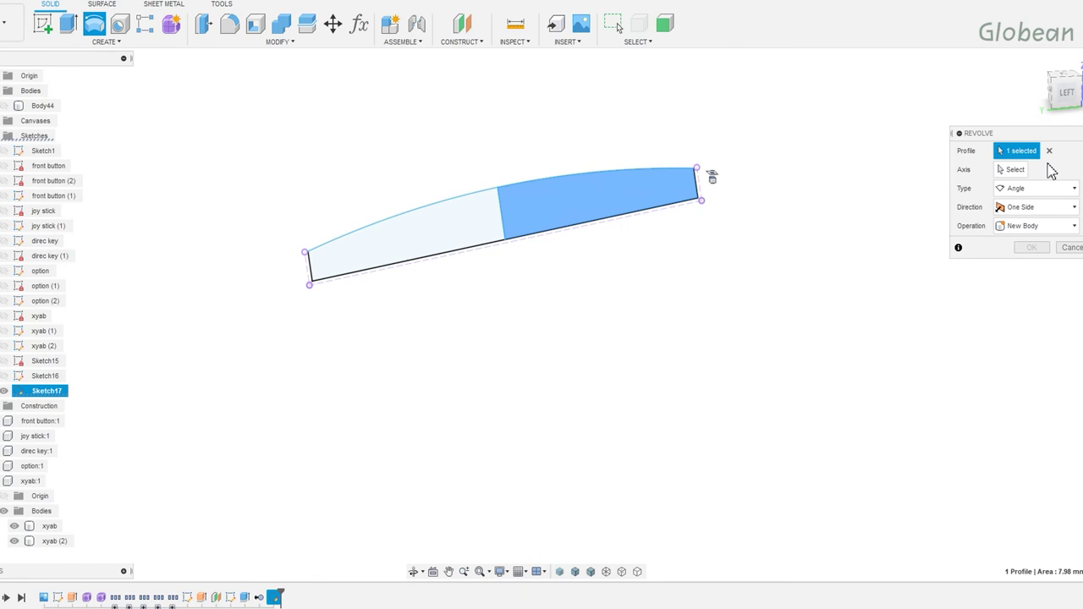
{"action": "left_click", "coordinate": [500, 226]}
{"action": "left_click", "coordinate": [1035, 265]}
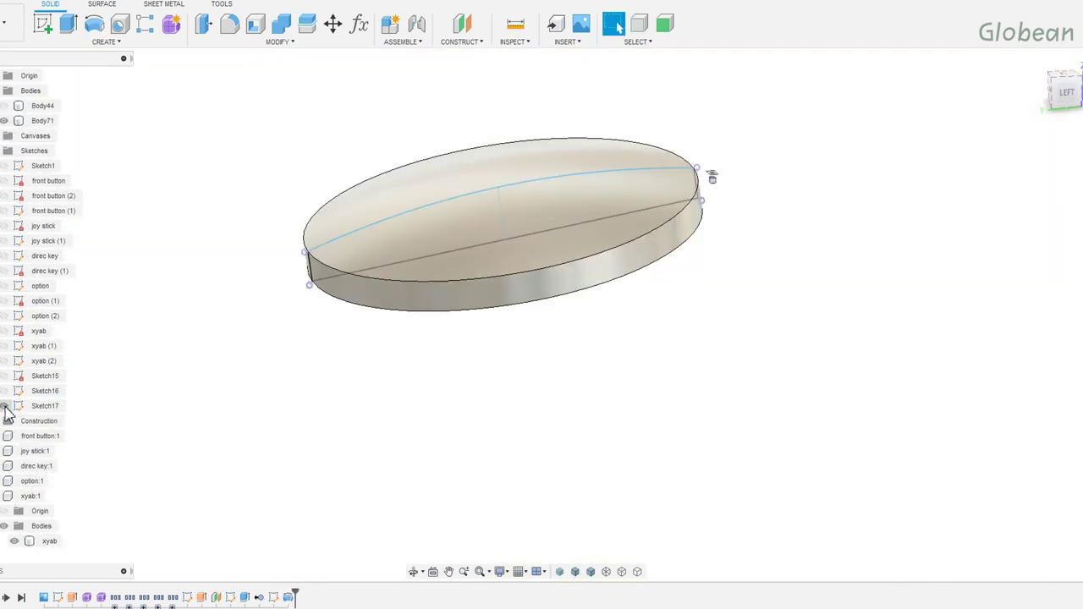
{"action": "left_click", "coordinate": [8, 392]}
{"action": "left_click", "coordinate": [5, 391]}
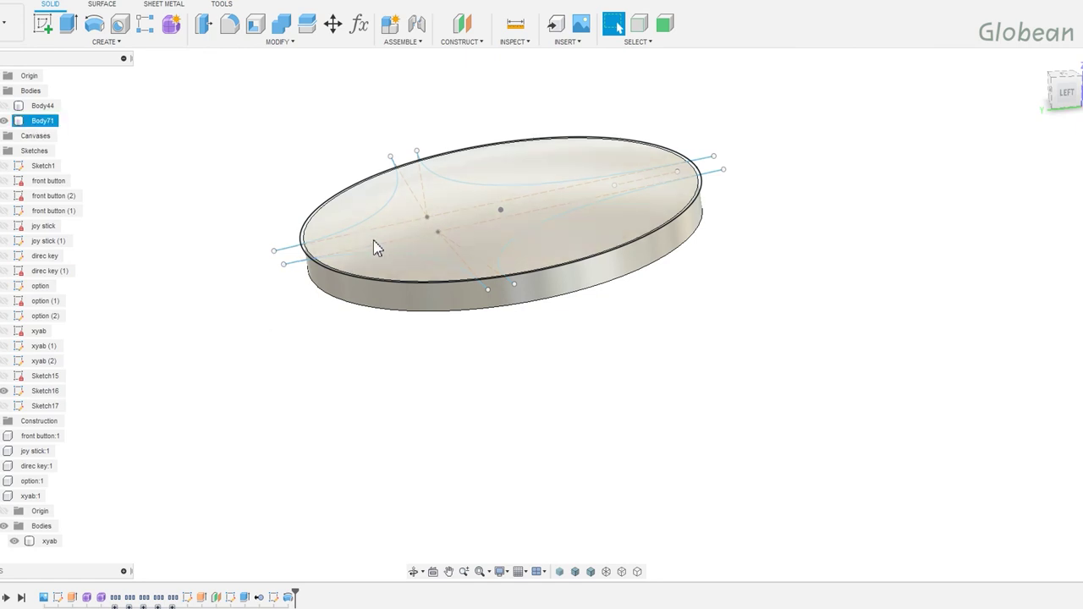
Extrude the star-shaped profile 1.98 mm as a new body.
{"action": "key", "text": "e"}
{"action": "left_click", "coordinate": [440, 216]}
{"action": "left_click_drag", "start_coordinate": [499, 192], "coordinate": [489, 133]}
{"action": "left_click", "coordinate": [1041, 289]}
{"action": "left_click", "coordinate": [1039, 355]}
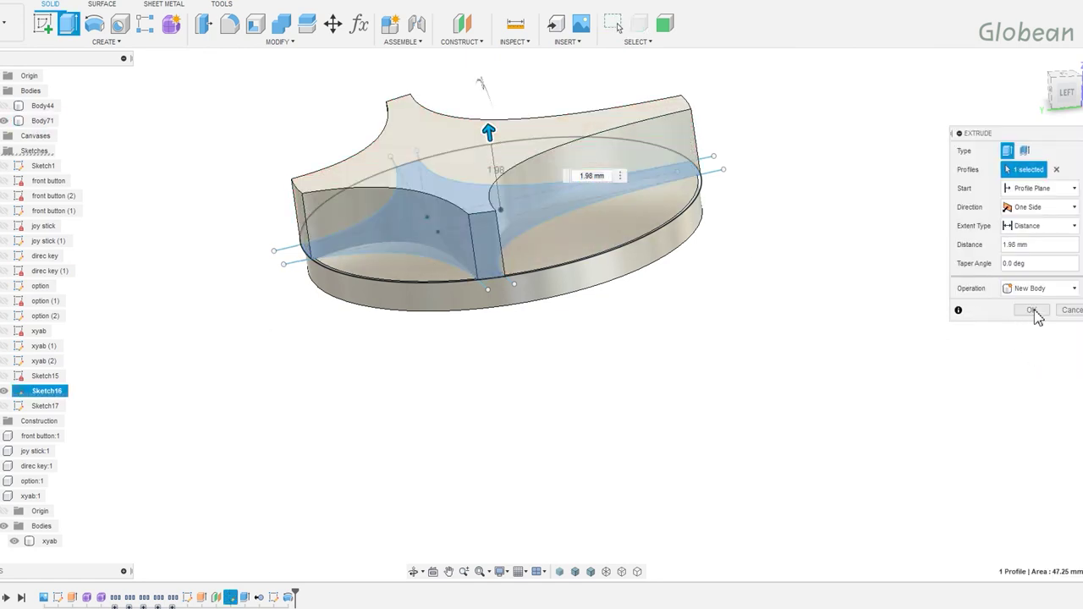
{"action": "left_click", "coordinate": [1031, 311]}
Shell the star extrusion into thin walls, removing its top and four end faces.
{"action": "left_click", "coordinate": [255, 24]}
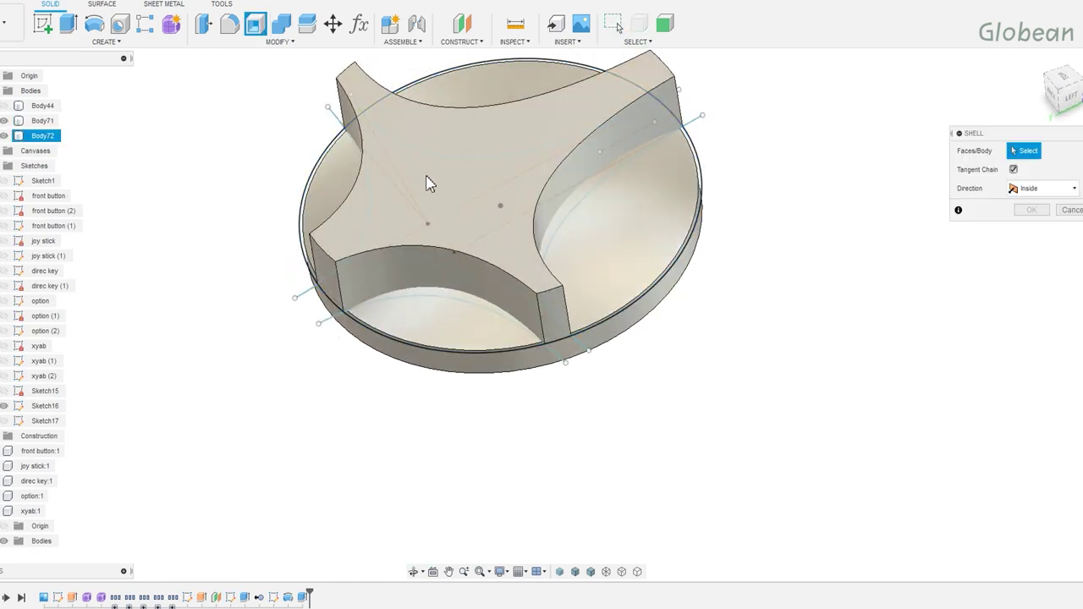
{"action": "left_click", "coordinate": [427, 184]}
{"action": "left_click", "coordinate": [322, 242]}
{"action": "left_click", "coordinate": [575, 297]}
{"action": "mouse_move", "coordinate": [576, 297]}
{"action": "middle_mouse_down", "text": "shift"}
{"action": "mouse_move", "coordinate": [532, 279]}
{"action": "mouse_move", "coordinate": [821, 234]}
{"action": "middle_mouse_up", "text": "shift"}
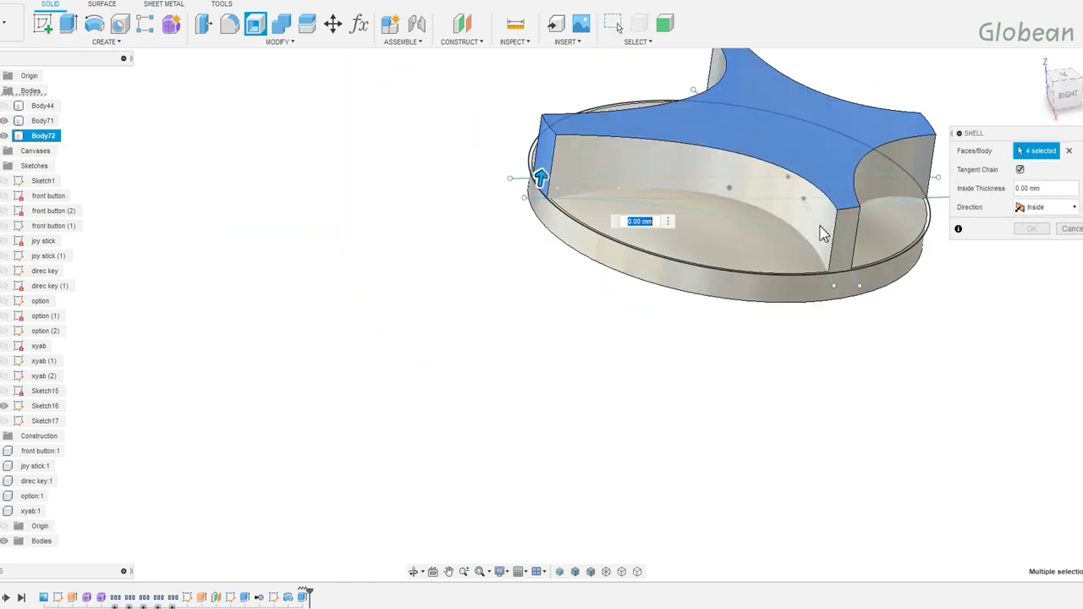
{"action": "left_click", "coordinate": [842, 246]}
{"action": "mouse_move", "coordinate": [745, 292]}
{"action": "middle_mouse_down", "text": "shift"}
{"action": "mouse_move", "coordinate": [793, 260]}
{"action": "mouse_move", "coordinate": [728, 208]}
{"action": "middle_mouse_up", "text": "shift"}
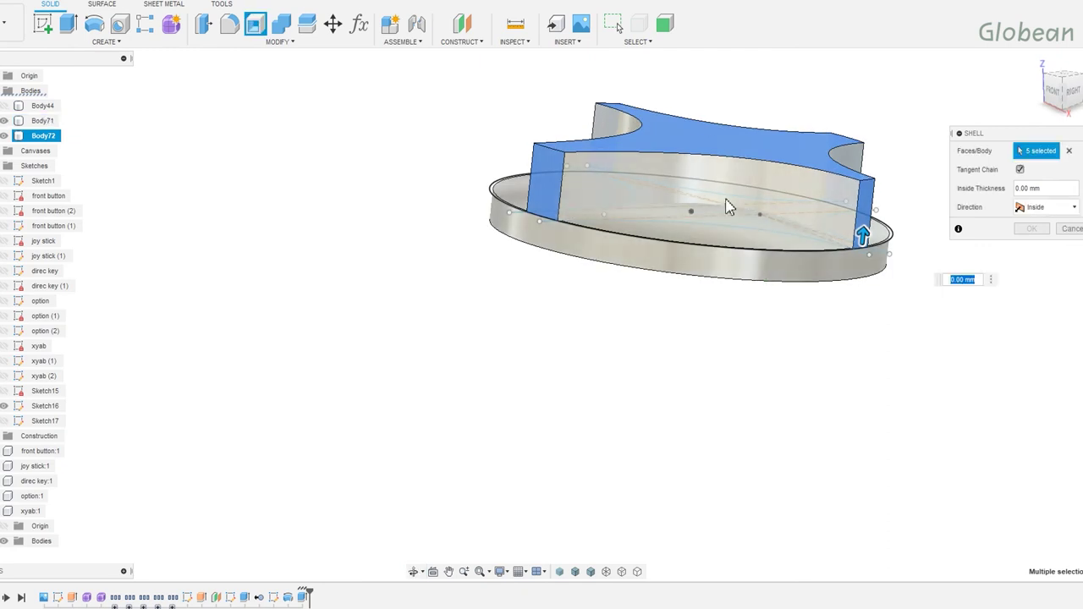
{"action": "type", "text": "0.1"}
{"action": "key", "text": "Return"}
Edit the wall extrusion to Two Sides, extending 0.3 mm down into the disc.
{"action": "double_click", "coordinate": [230, 597]}
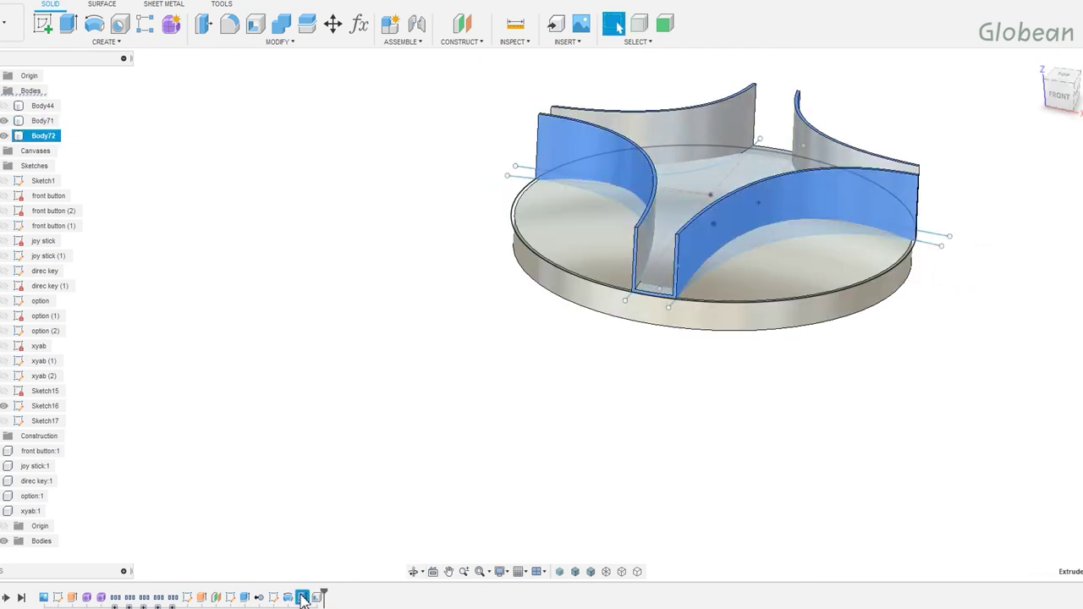
{"action": "left_click", "coordinate": [1040, 207]}
{"action": "left_click", "coordinate": [1031, 237]}
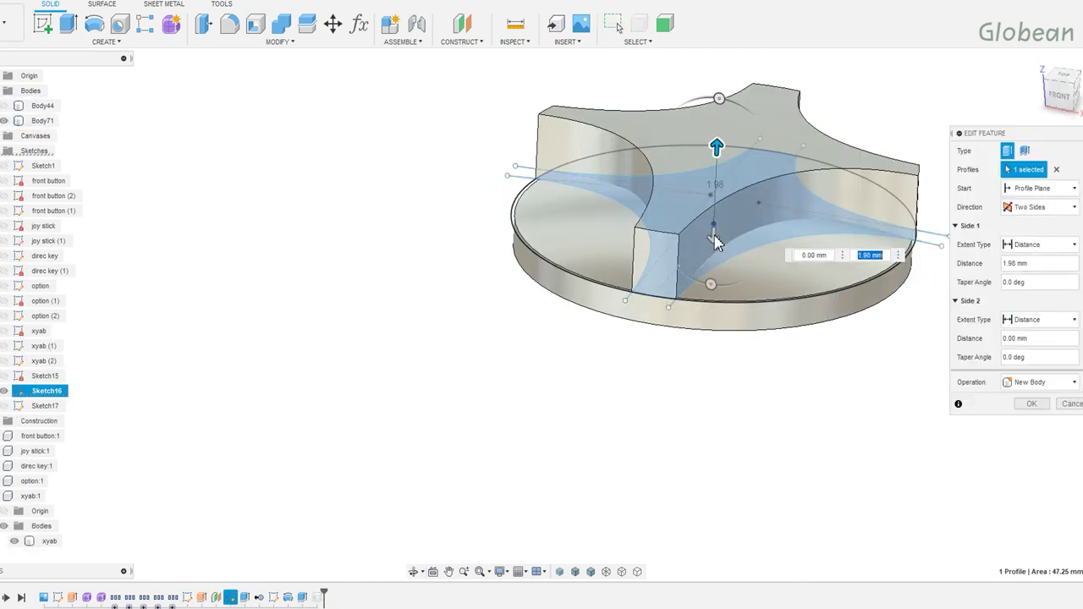
{"action": "left_click_drag", "start_coordinate": [716, 243], "coordinate": [724, 260]}
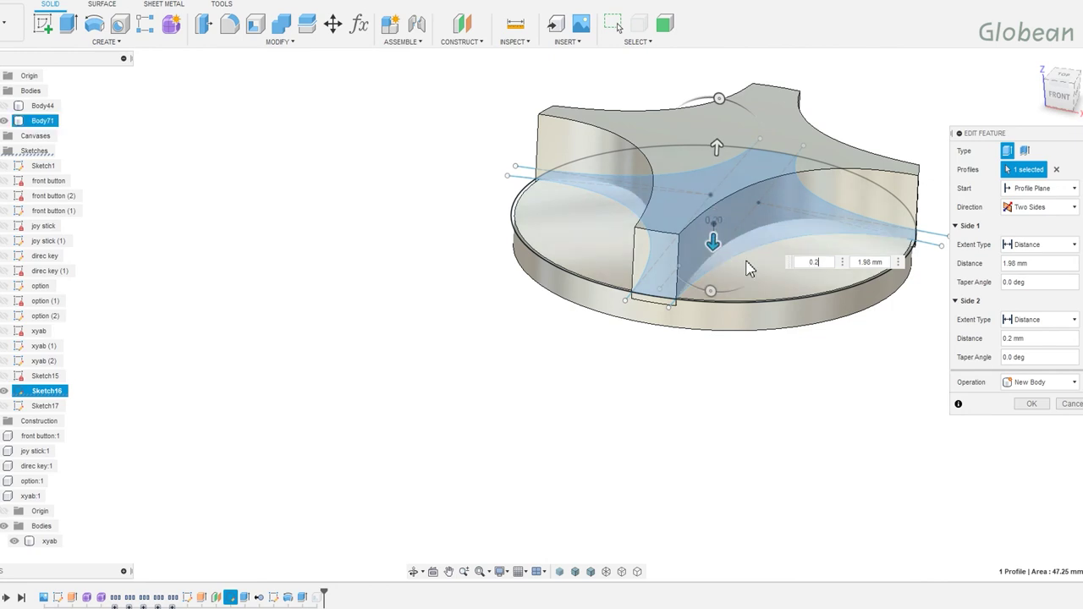
{"action": "type", "text": "3"}
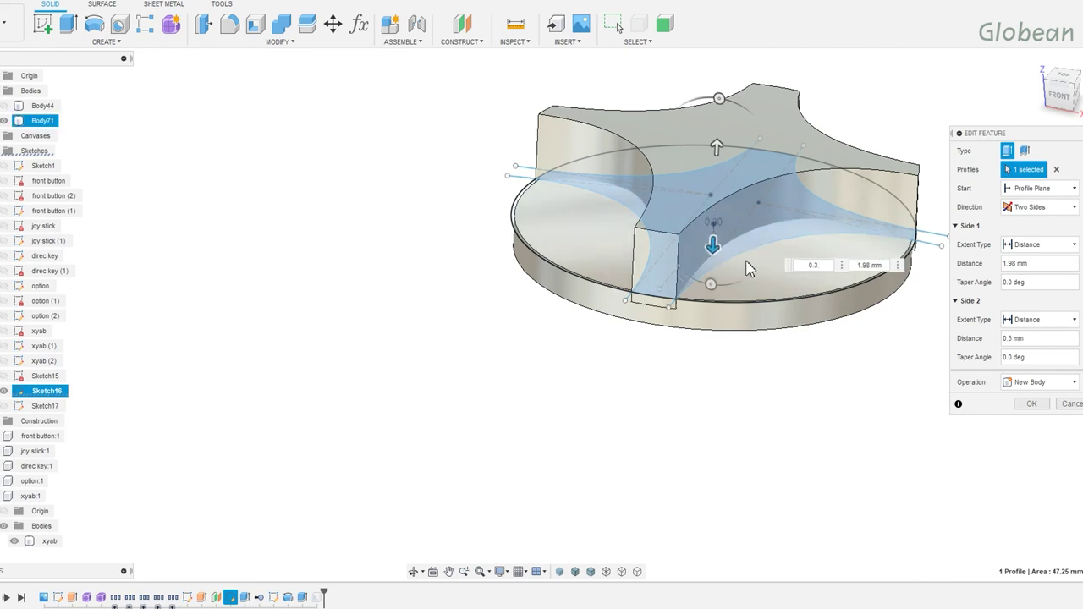
{"action": "key", "text": "Return"}
Cut the thin X-shaped walls from the disc with Combine to form the grooves.
{"action": "left_click", "coordinate": [282, 30]}
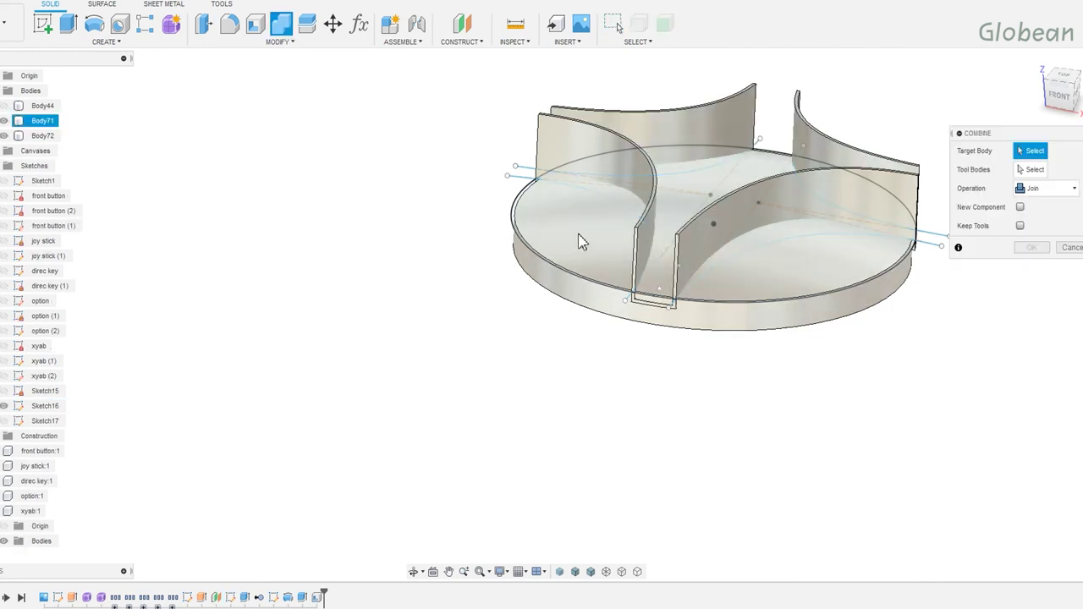
{"action": "left_click", "coordinate": [581, 242]}
{"action": "left_click", "coordinate": [907, 176]}
{"action": "left_click", "coordinate": [1047, 188]}
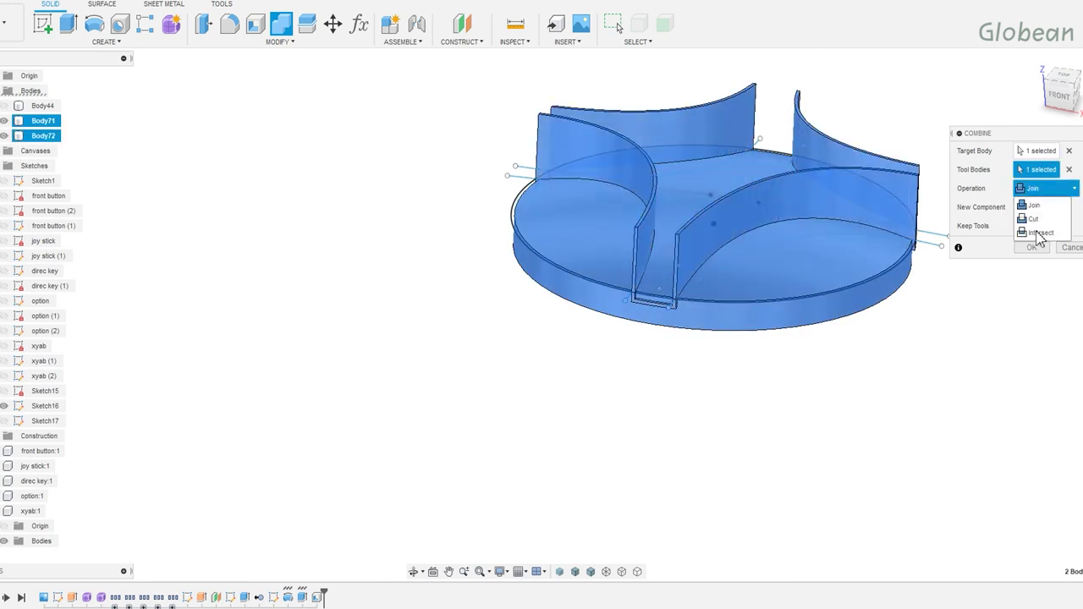
{"action": "left_click", "coordinate": [1037, 204]}
{"action": "left_click", "coordinate": [1032, 248]}
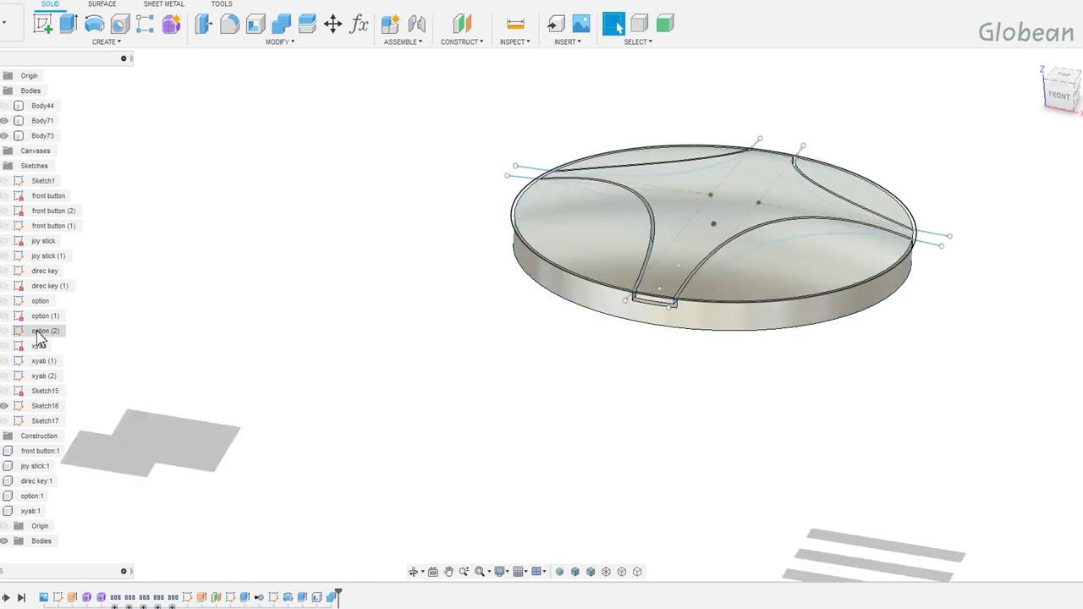
{"action": "mouse_move", "coordinate": [462, 404]}
{"action": "middle_mouse_down", "text": "shift"}
{"action": "mouse_move", "coordinate": [529, 420]}
{"action": "mouse_move", "coordinate": [588, 273]}
{"action": "middle_mouse_up", "text": "shift"}
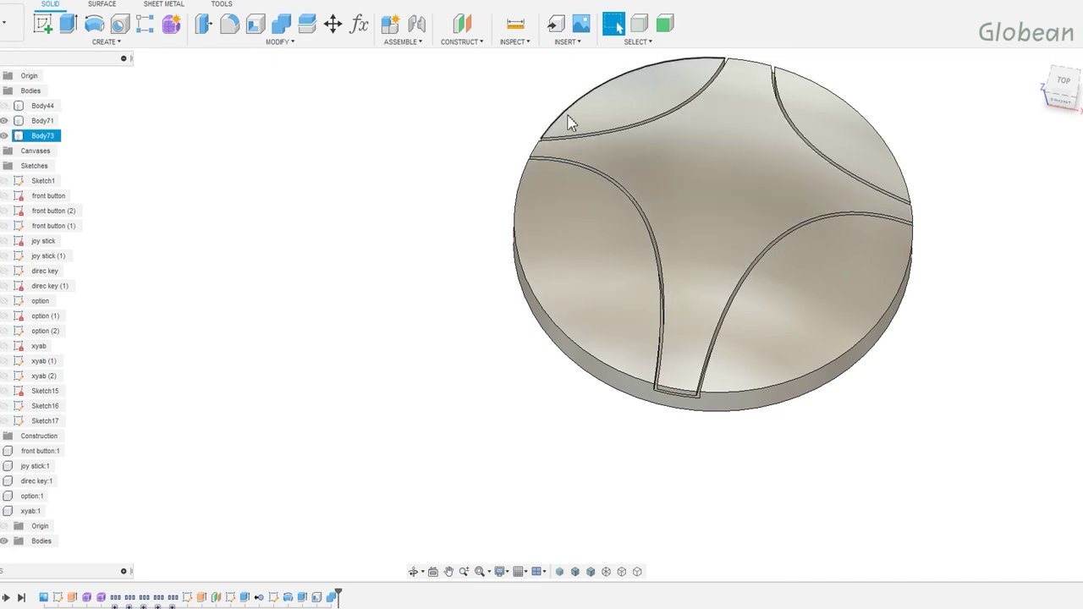
Apply Offset Face to the star-shaped centre face of the disc.
{"action": "left_click", "coordinate": [204, 25]}
{"action": "left_click", "coordinate": [728, 161]}
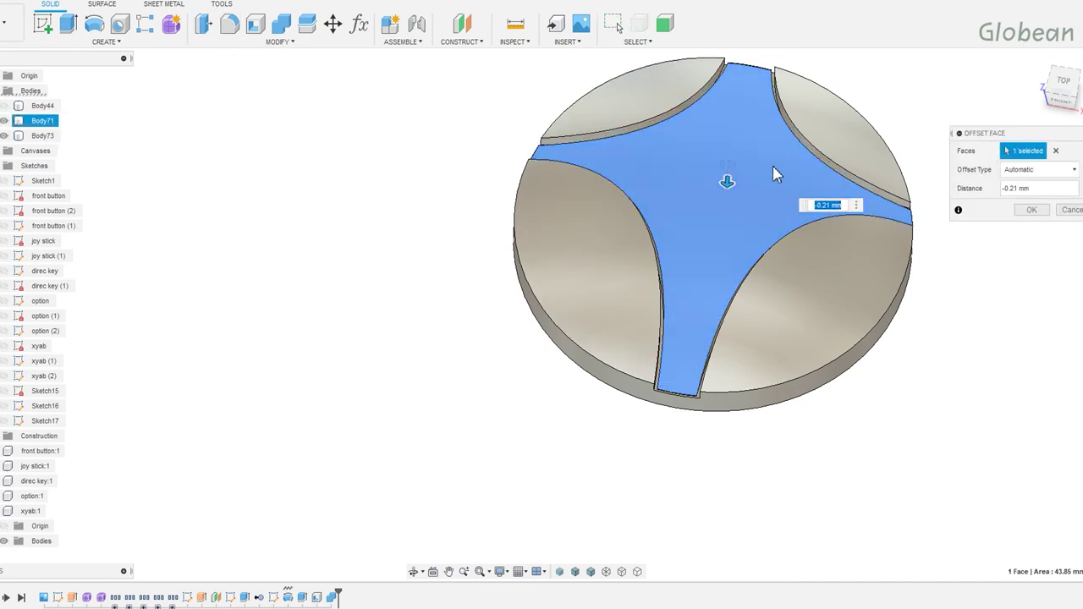
{"action": "key", "text": "Escape"}
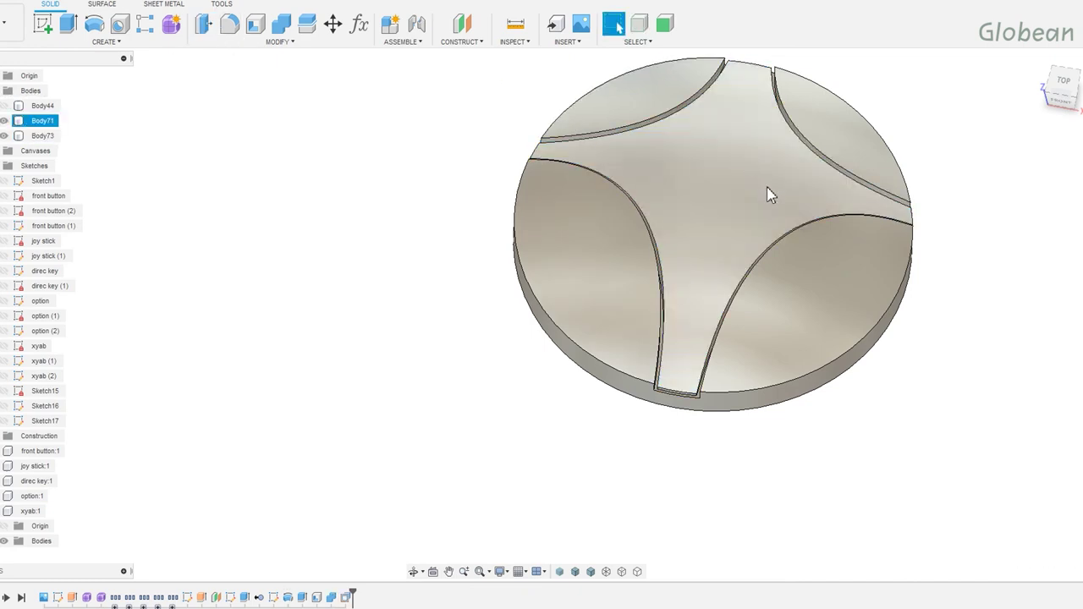
{"action": "scroll", "coordinate": [931, 319], "scroll_direction": "down", "scroll_amount": 3}
{"action": "left_click", "coordinate": [1037, 63]}
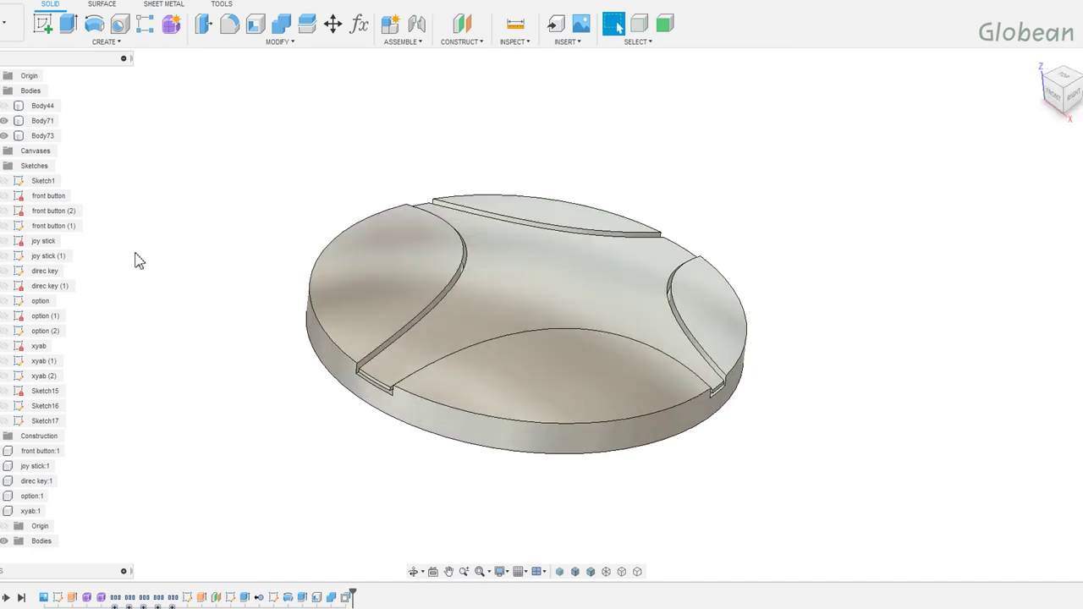
Rename the disc body to 'logo'.
{"action": "left_click", "coordinate": [42, 135]}
{"action": "double_click", "coordinate": [41, 120]}
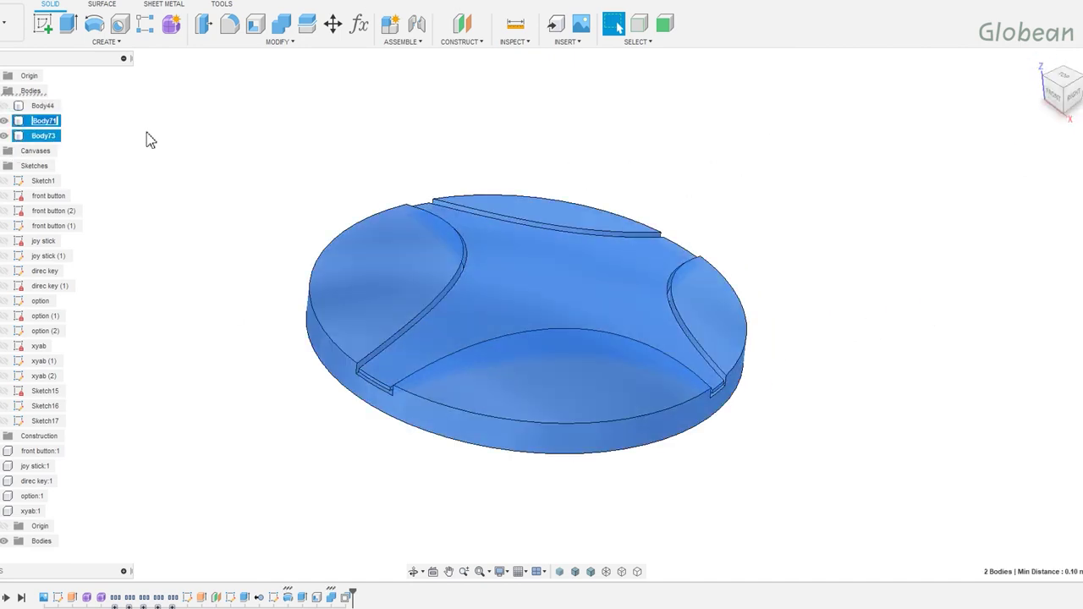
{"action": "type", "text": "logo"}
{"action": "key", "text": "Return"}
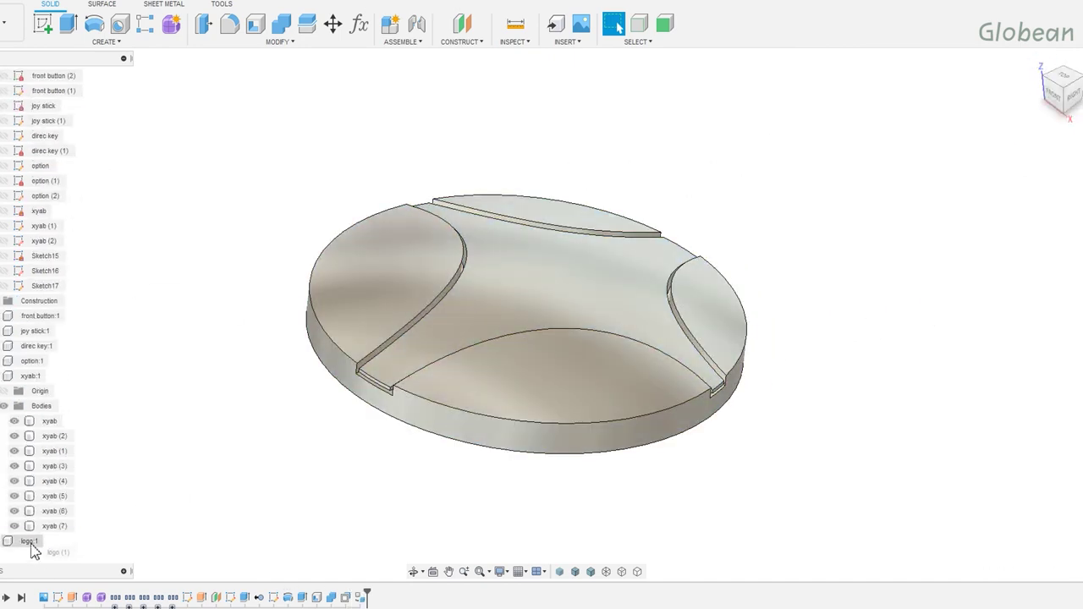
Rename the three logo sketches to 'logo'.
{"action": "left_click", "coordinate": [3, 496]}
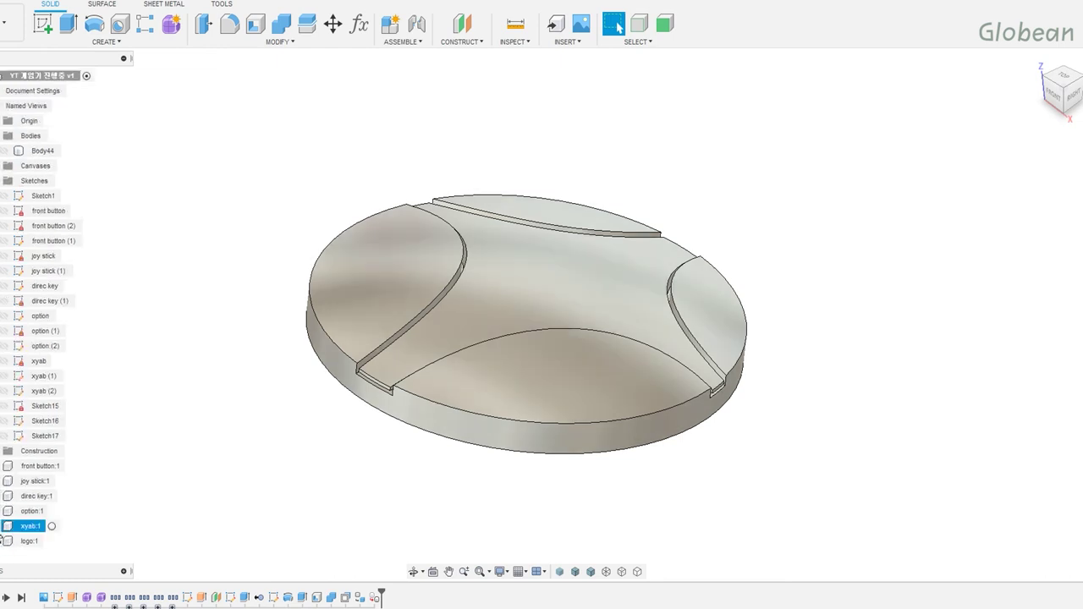
{"action": "left_click", "coordinate": [44, 436]}
{"action": "left_click", "coordinate": [47, 406], "text": "shift"}
{"action": "key", "text": "Return"}
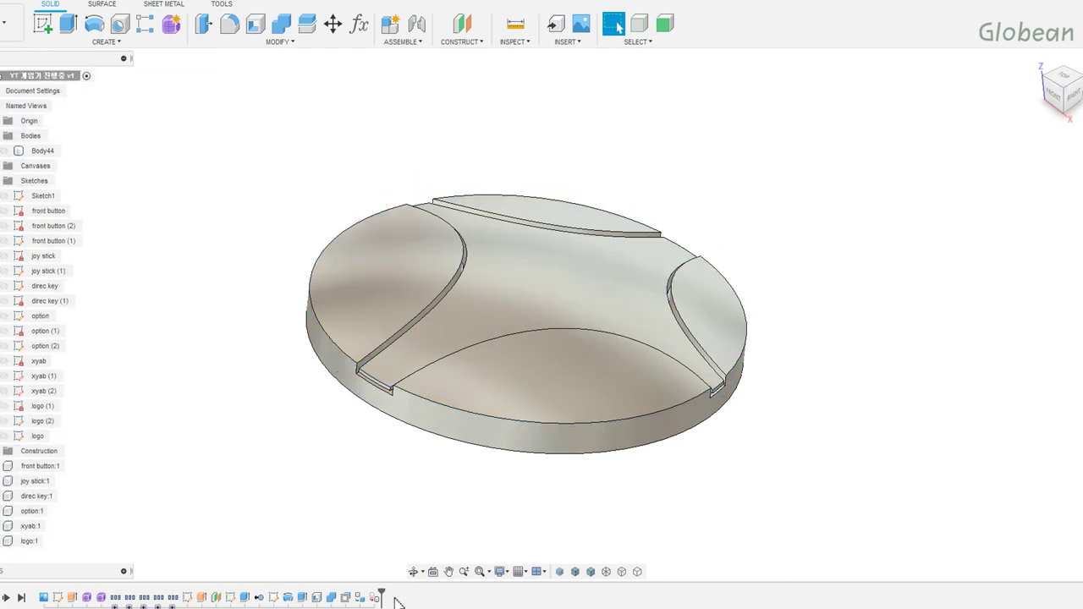
Group the logo features together in the timeline.
{"action": "left_click_drag", "start_coordinate": [375, 598], "coordinate": [193, 600]}
{"action": "right_click", "coordinate": [193, 599]}
{"action": "left_click", "coordinate": [224, 545]}
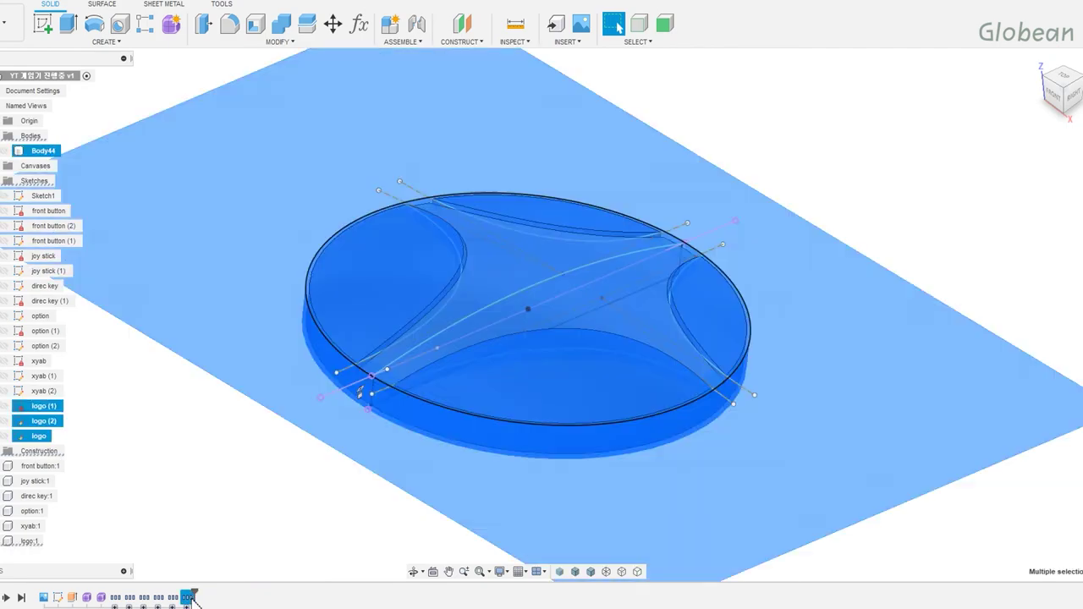
{"action": "left_click", "coordinate": [250, 570]}
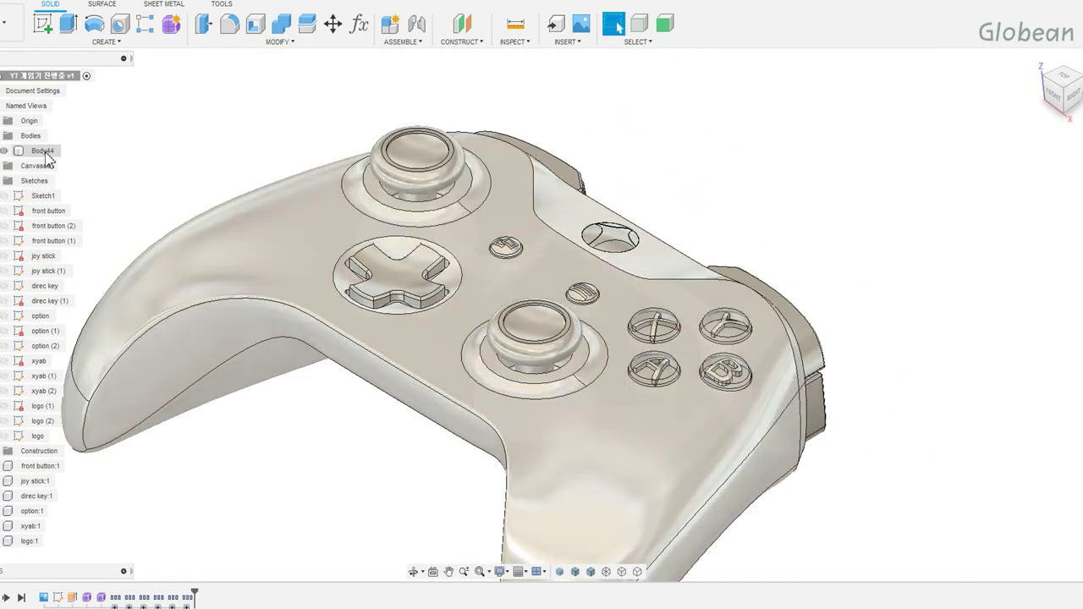
Turn Body44 into a component named 'body' and orbit to view the finished controller.
{"action": "right_click", "coordinate": [47, 151]}
{"action": "left_click", "coordinate": [93, 191]}
{"action": "left_click", "coordinate": [48, 527]}
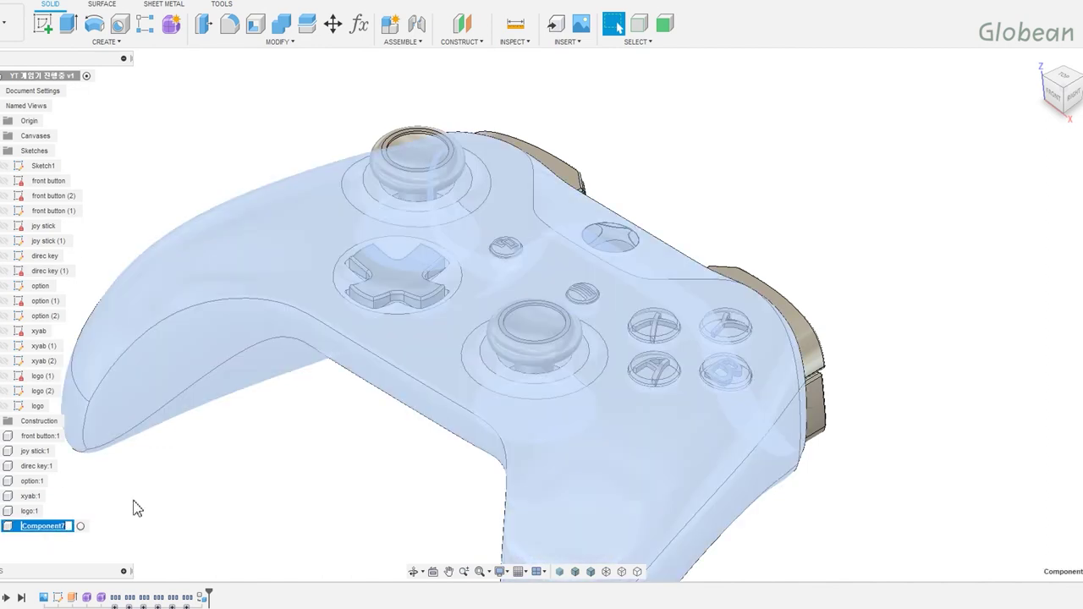
{"action": "type", "text": "dy"}
{"action": "key", "text": "Return"}
{"action": "left_click", "coordinate": [191, 503]}
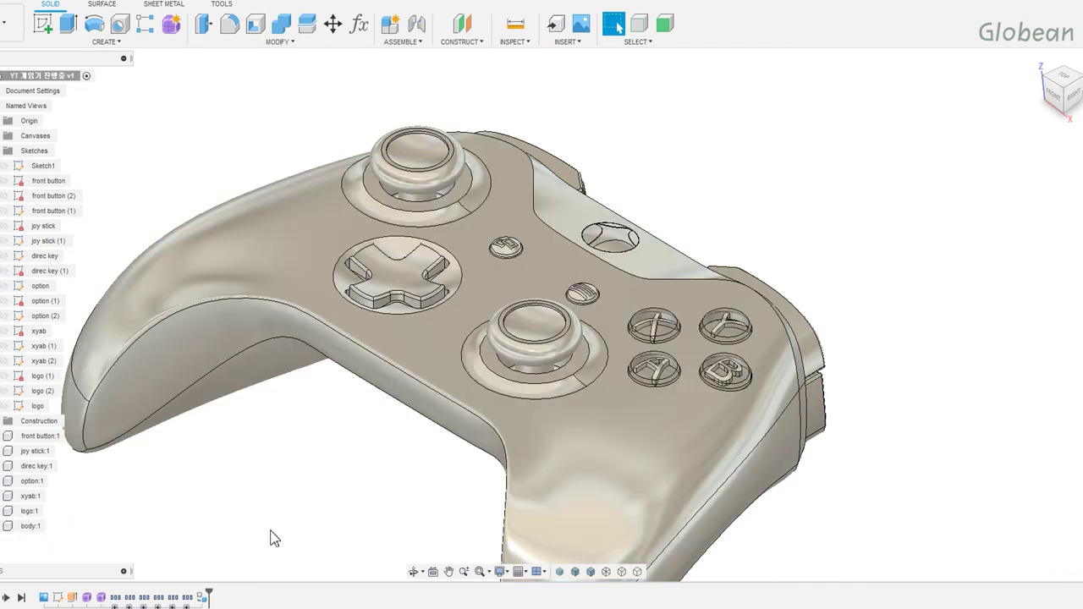
{"action": "mouse_move", "coordinate": [201, 598]}
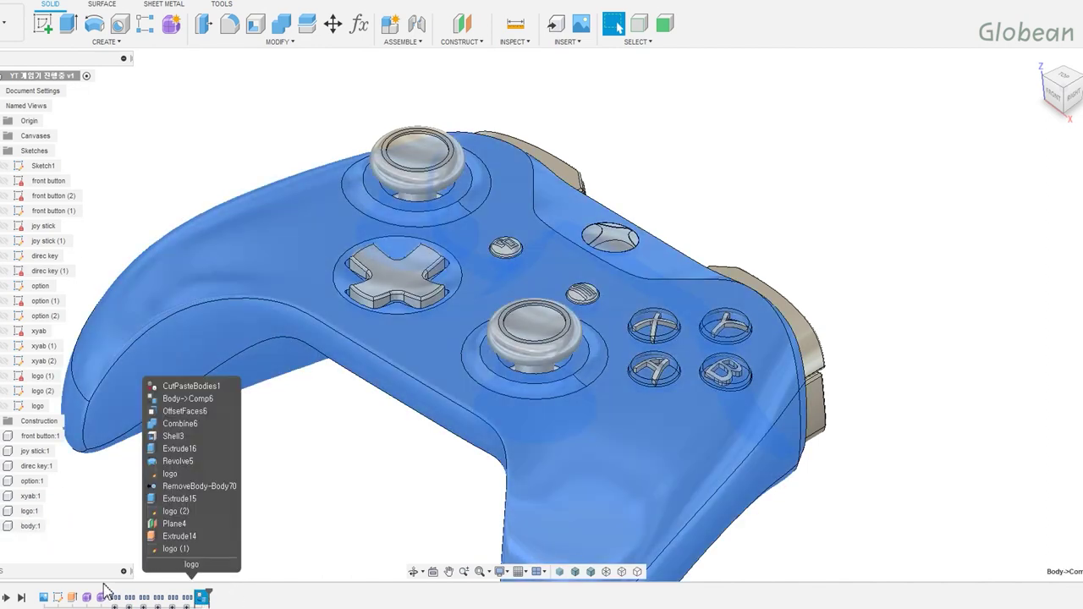
{"action": "scroll", "coordinate": [329, 515], "scroll_direction": "down", "scroll_amount": 3}
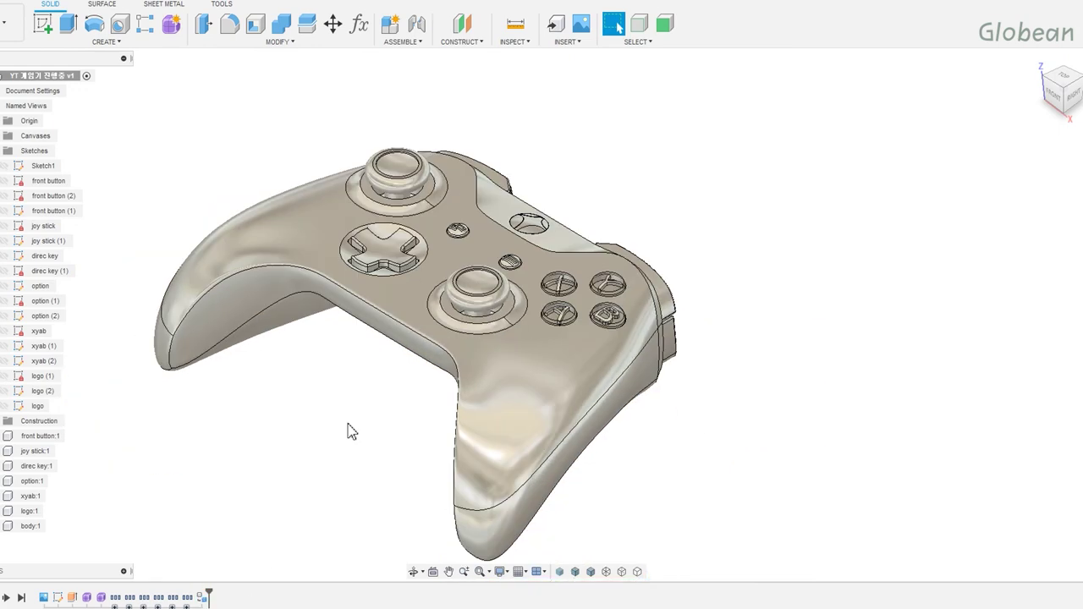
{"action": "middle_click_drag", "start_coordinate": [370, 443], "coordinate": [940, 214], "text": "shift"}
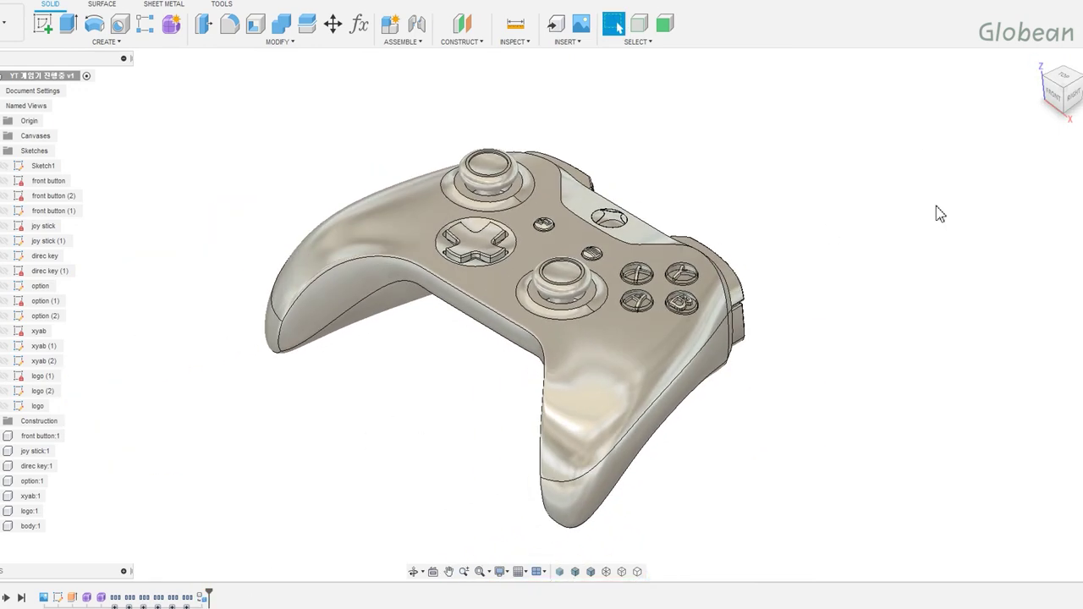